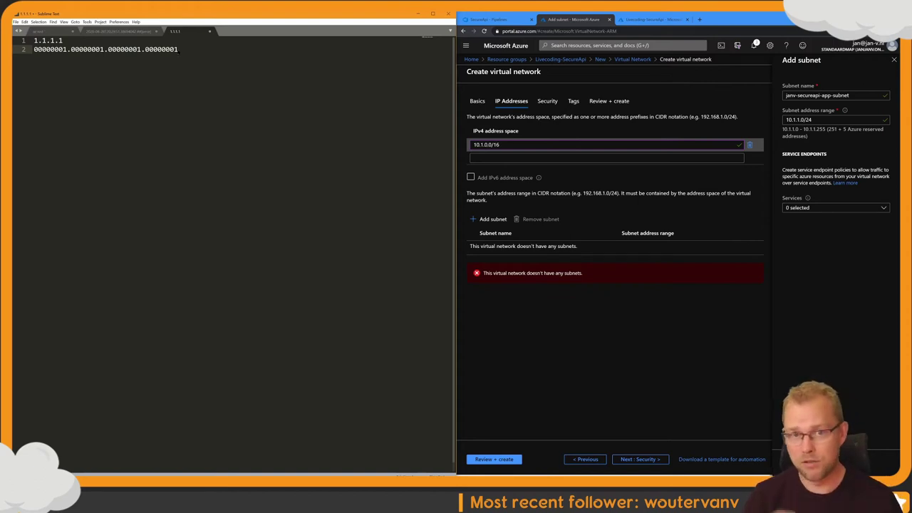
Step: Enlarge the editor text and highlight the trailing bits of the last octet in the binary address
left_click(143, 49)
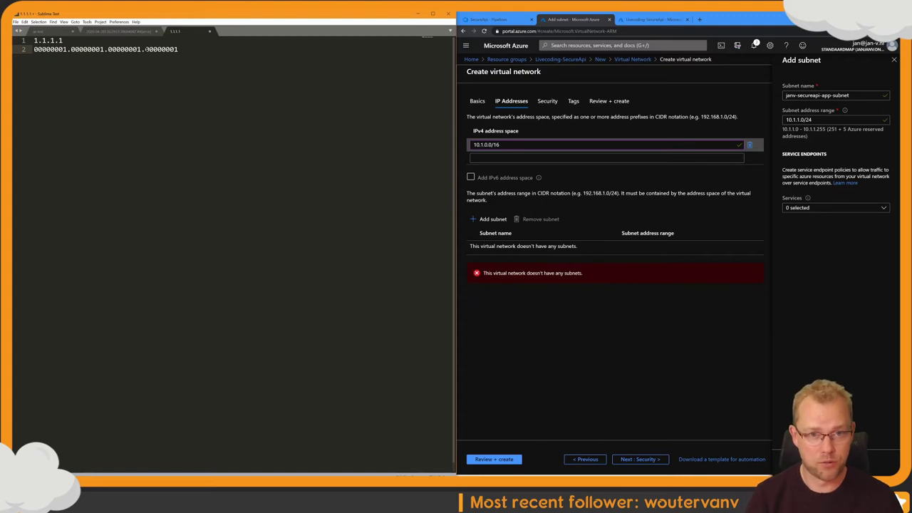
left_click_drag(147, 49, 178, 49)
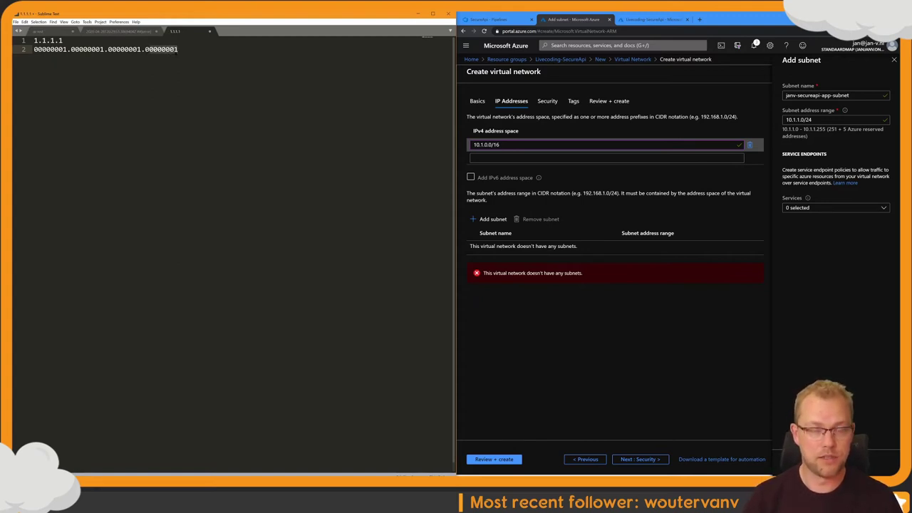
key("ctrl+equal")
key("ctrl+equal")
key("ctrl+equal")
key("ctrl+equal")
key("ctrl+equal")
left_click(275, 62)
left_click_drag(275, 62, 323, 62)
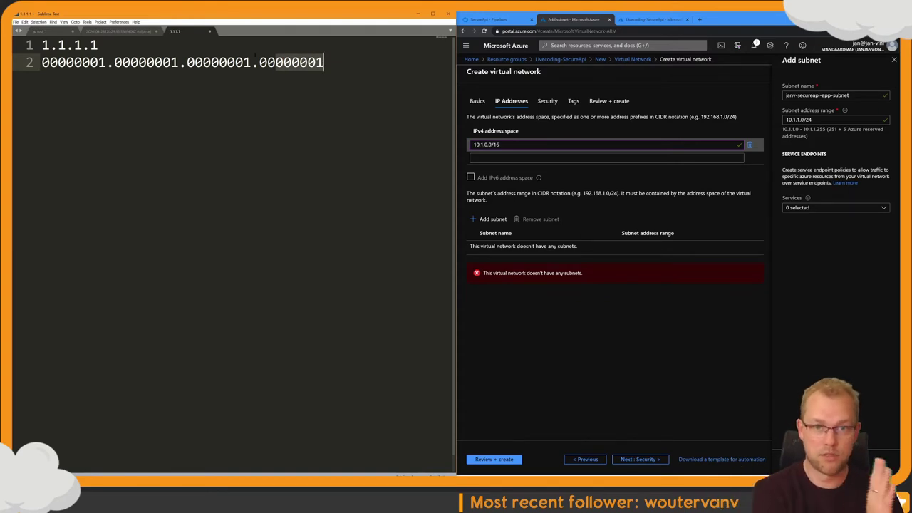
Step: Highlight the middle octets and then the final octet of the binary address to compare network and host portions
left_click_drag(242, 62, 129, 62)
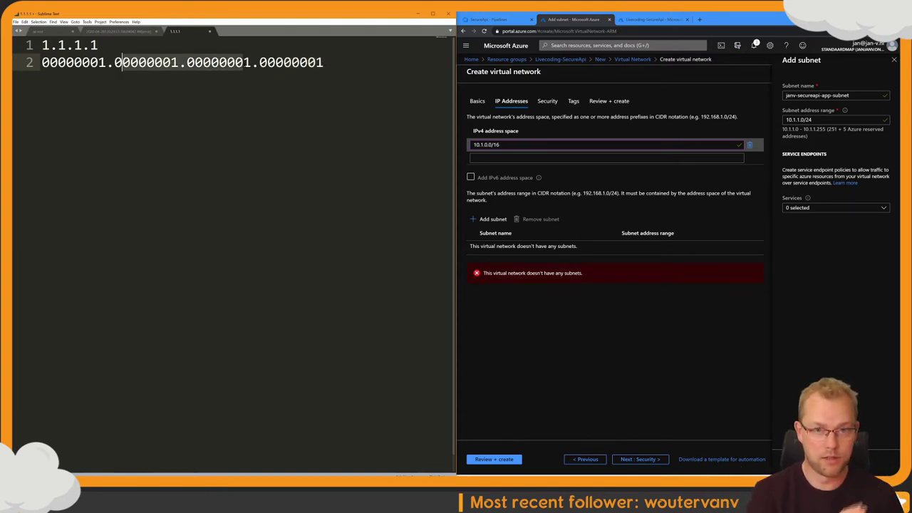
left_click(243, 62)
left_click_drag(242, 62, 324, 62)
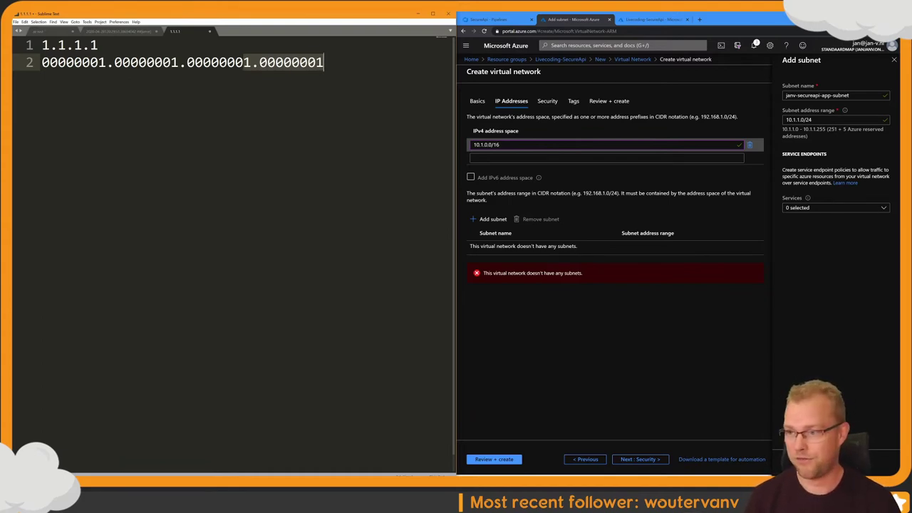
key("alt+Tab")
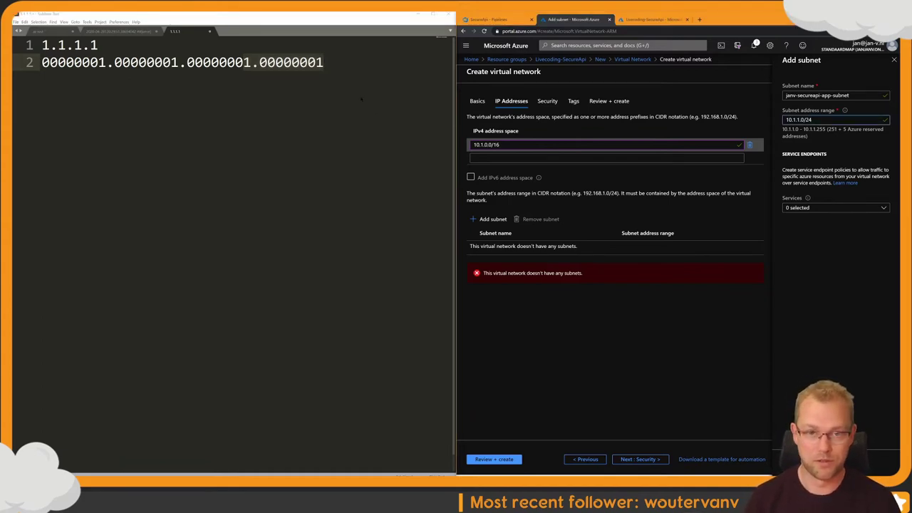
key("alt+Tab")
left_click(265, 62)
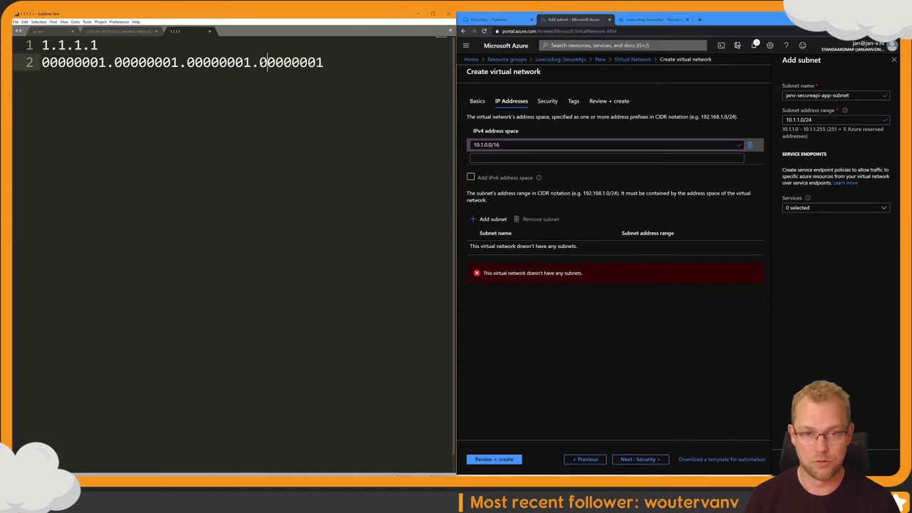
key("ctrl+d")
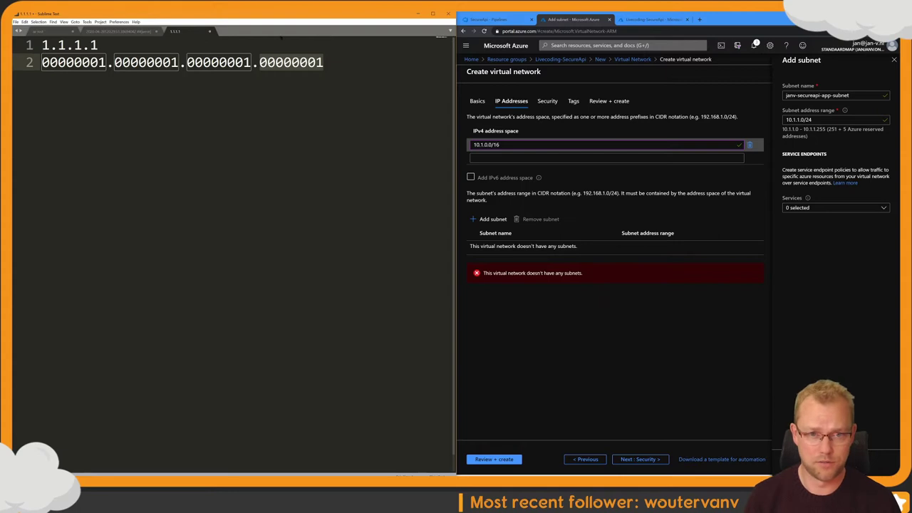
Step: Close the 1.1.1.1 scratch file without saving and minimize the text editor
left_click(283, 63)
key("ctrl+w")
key("n")
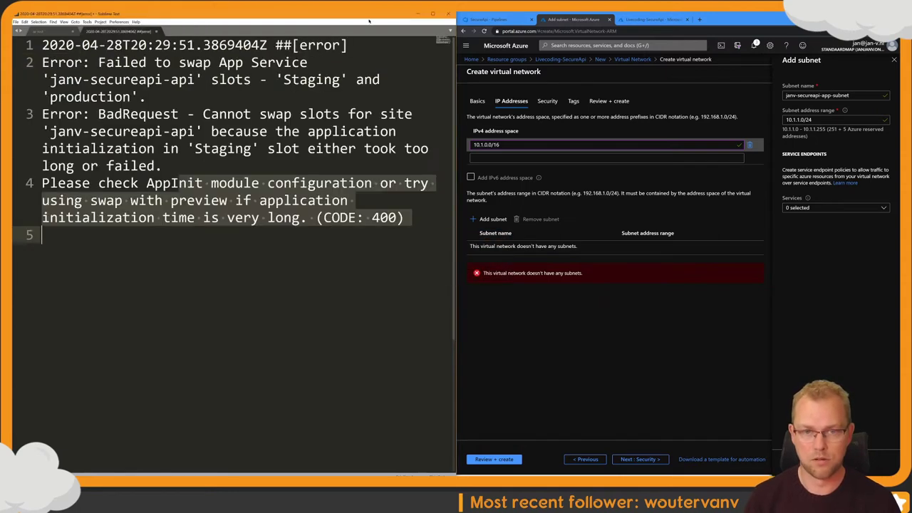
left_click(418, 15)
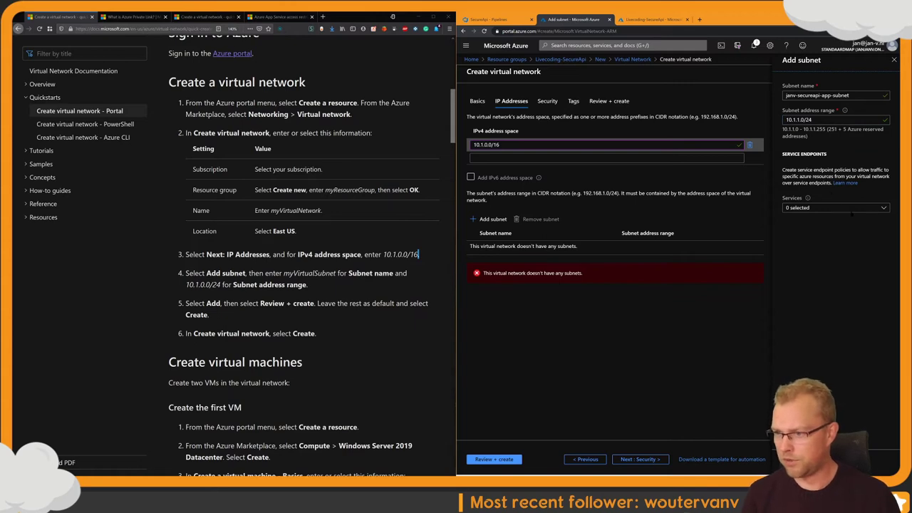
Step: Examine the subnet's service endpoint description and the list of services that can be enabled
left_click_drag(797, 169, 825, 176)
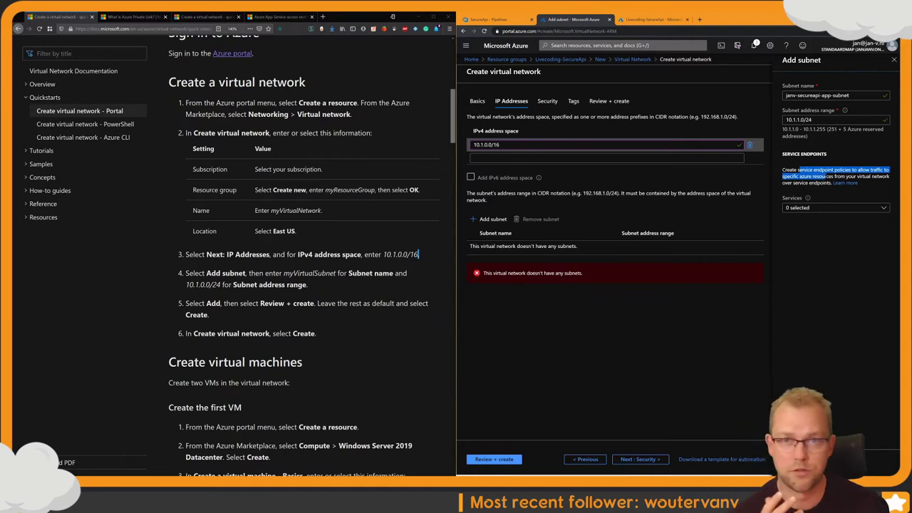
left_click(825, 176)
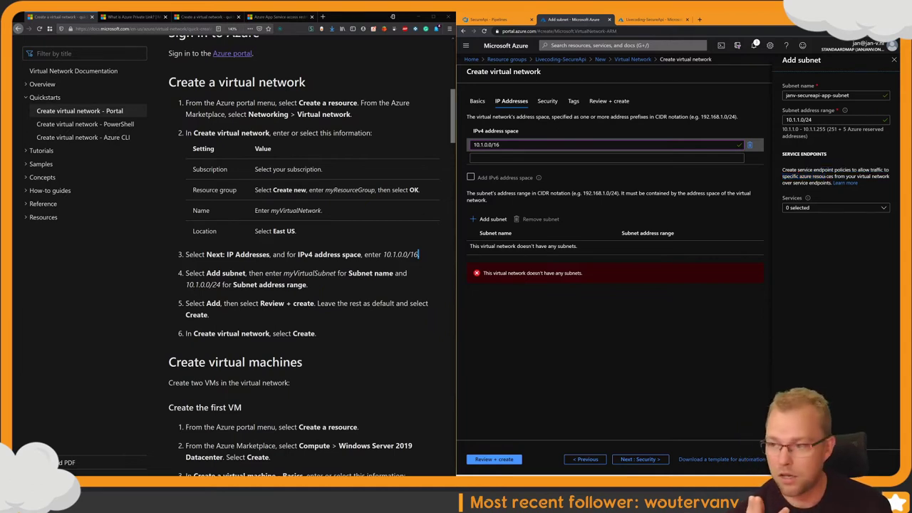
left_click(836, 208)
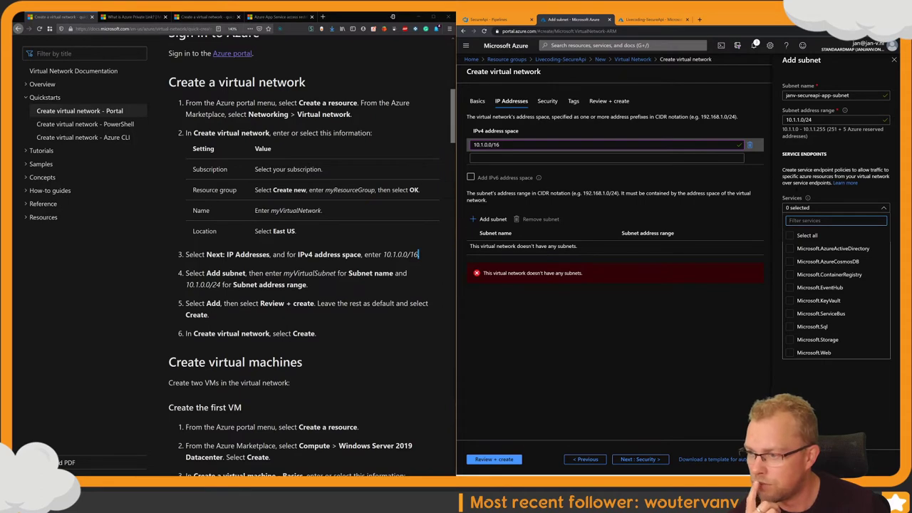
left_click_drag(842, 170, 881, 169)
left_click_drag(813, 176, 872, 176)
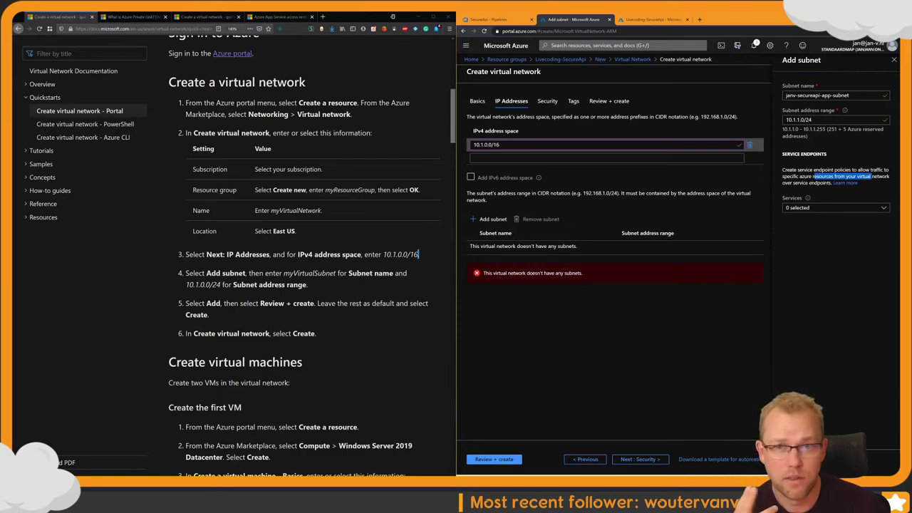
mouse_move(806, 198)
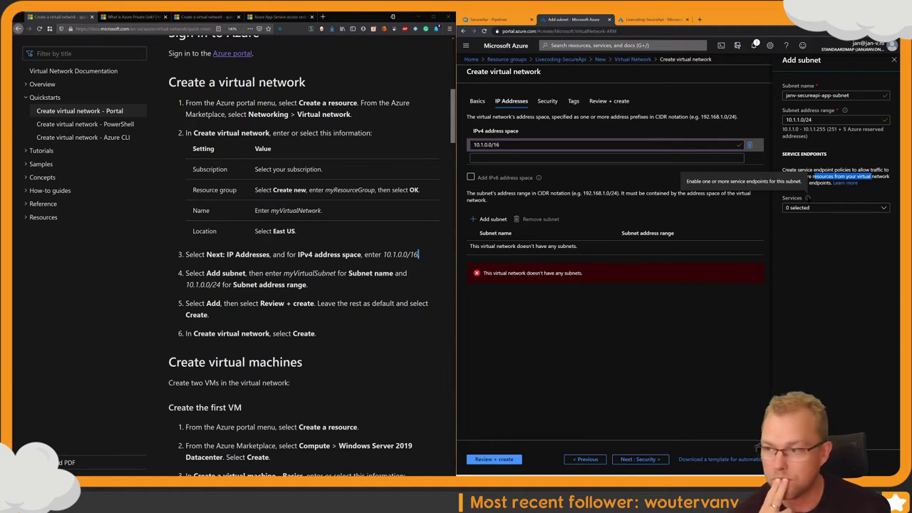
Step: Add the janv-secureapi-app-subnet subnet with range 10.1.1.0/24 and no service endpoints, and proceed to the virtual network's security settings
left_click(831, 295)
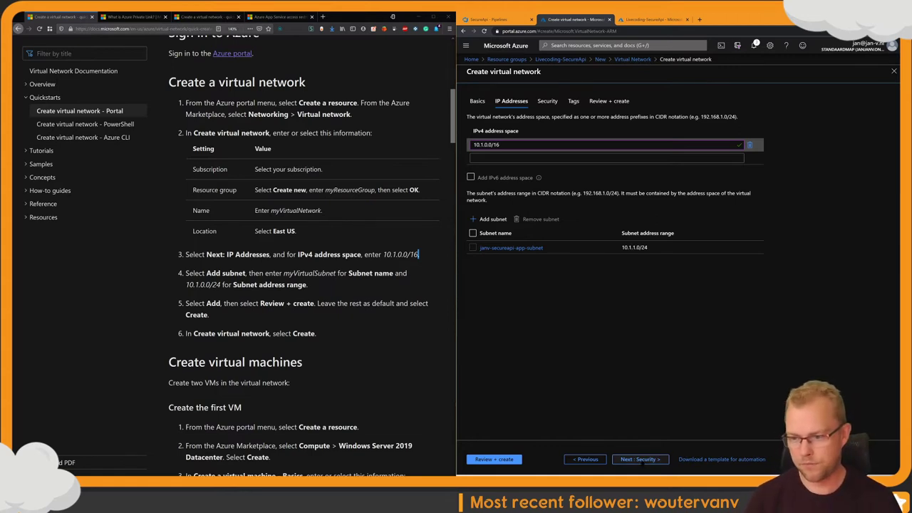
left_click(640, 459)
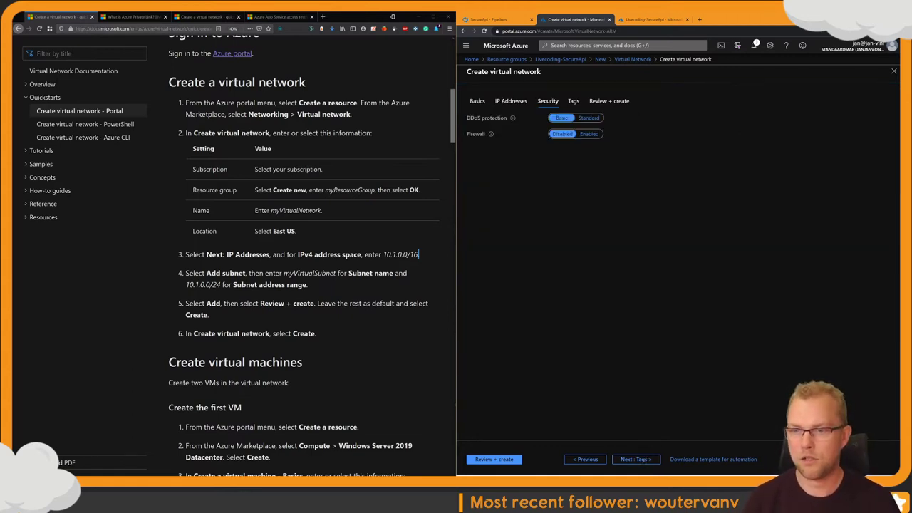
mouse_move(492, 139)
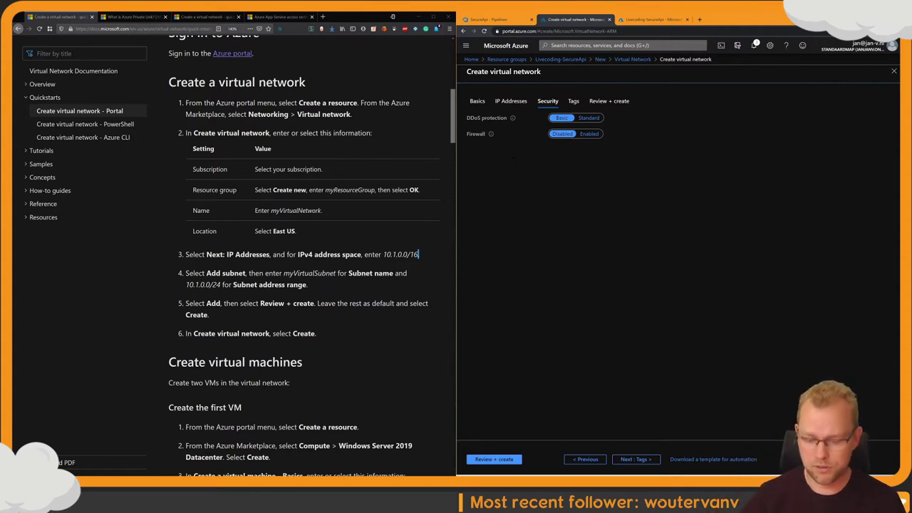
Step: Search Google in a new tab for "waf azure pricing"
key("ctrl+t")
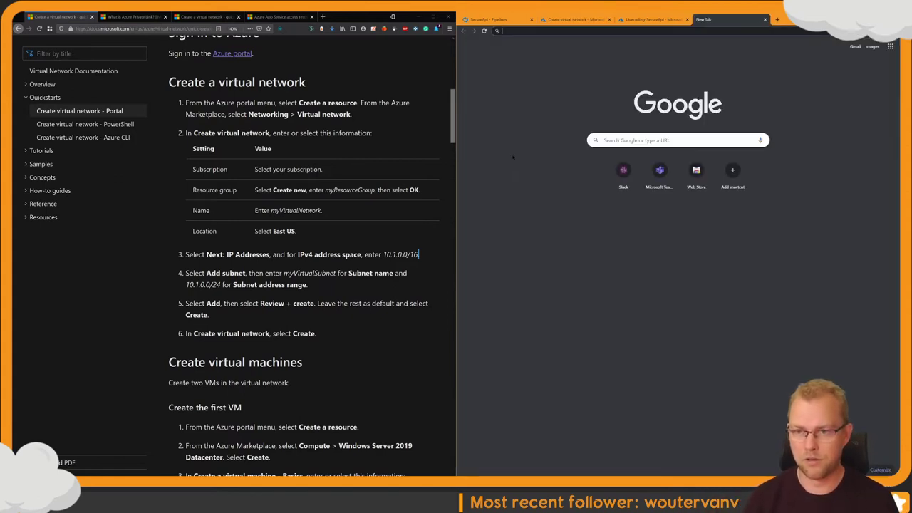
type("waf azure")
key("Return")
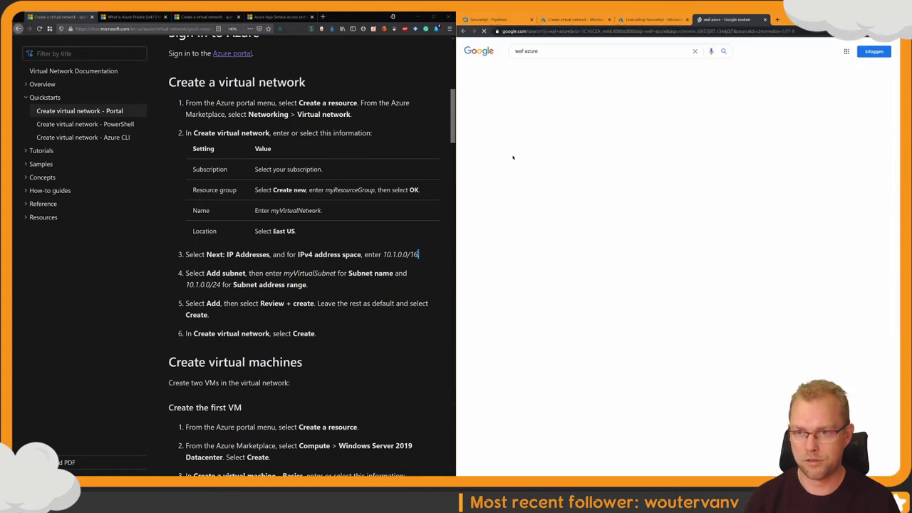
left_click(573, 52)
type("pricing")
key("Return")
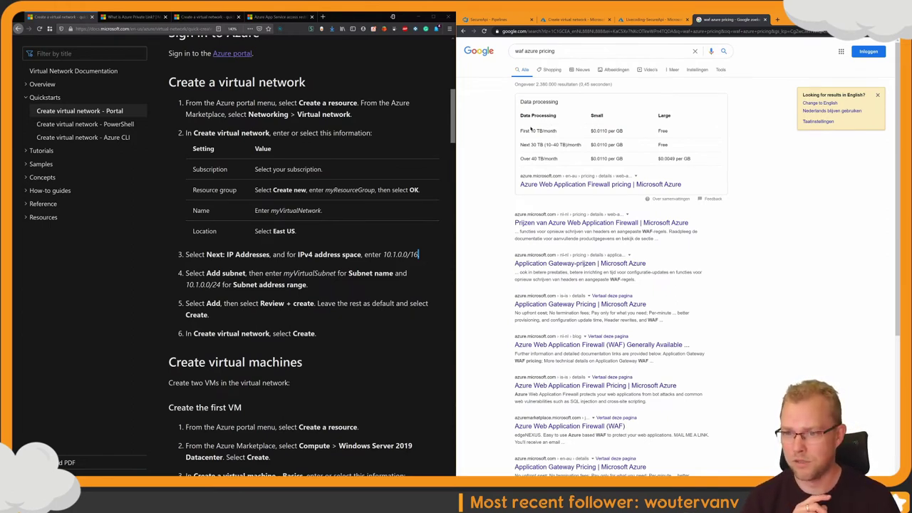
Step: Read the data processing prices and try the featured result, then open the Dutch Azure Web Application Firewall pricing result in a new tab
left_click_drag(522, 131, 628, 132)
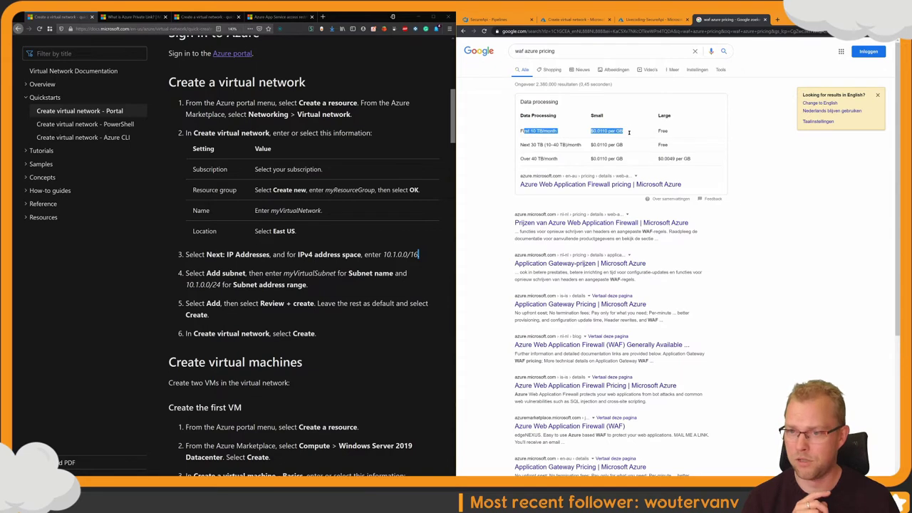
left_click(669, 133)
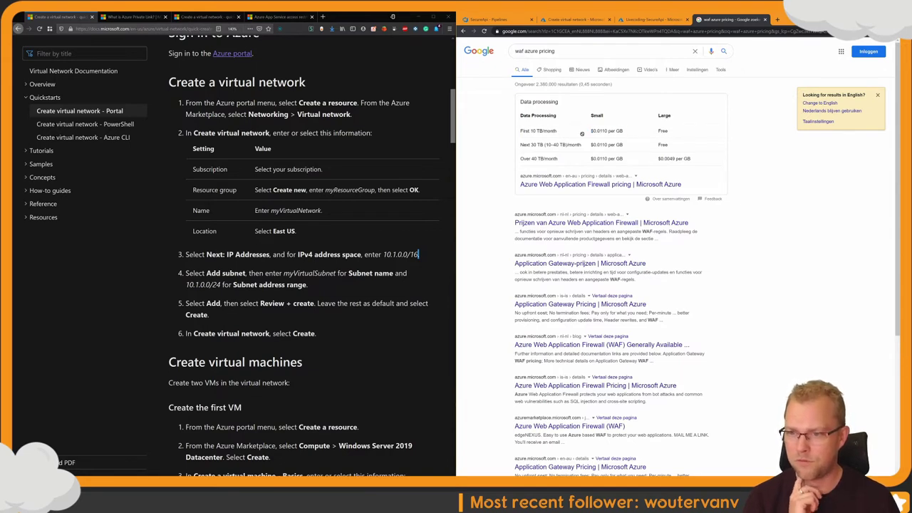
left_click(590, 184)
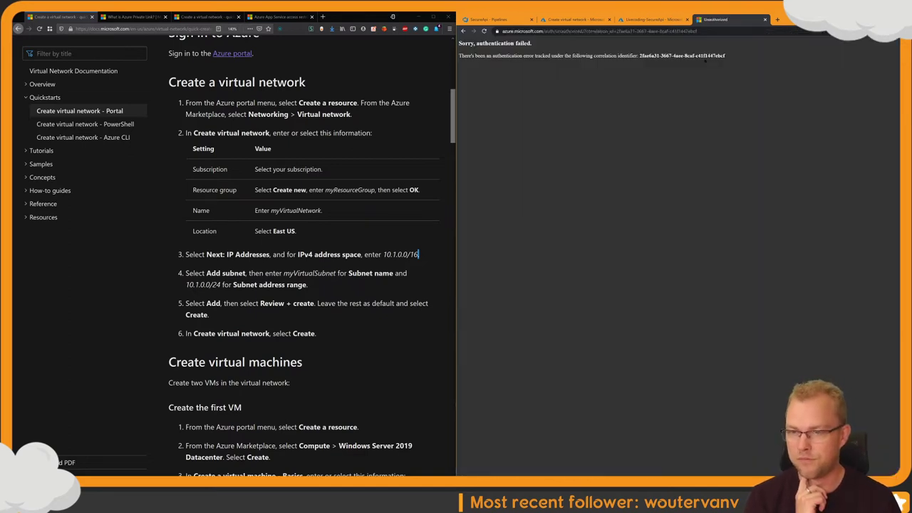
key("alt+Left")
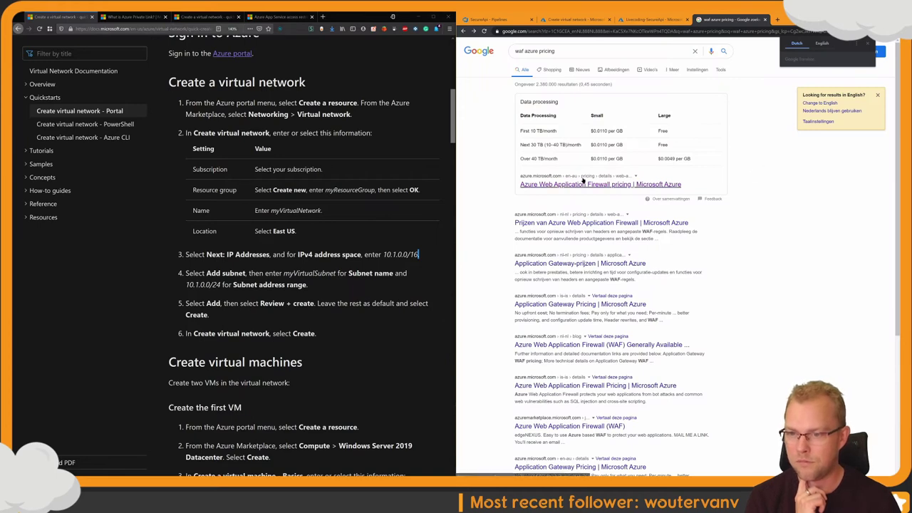
middle_click(646, 226)
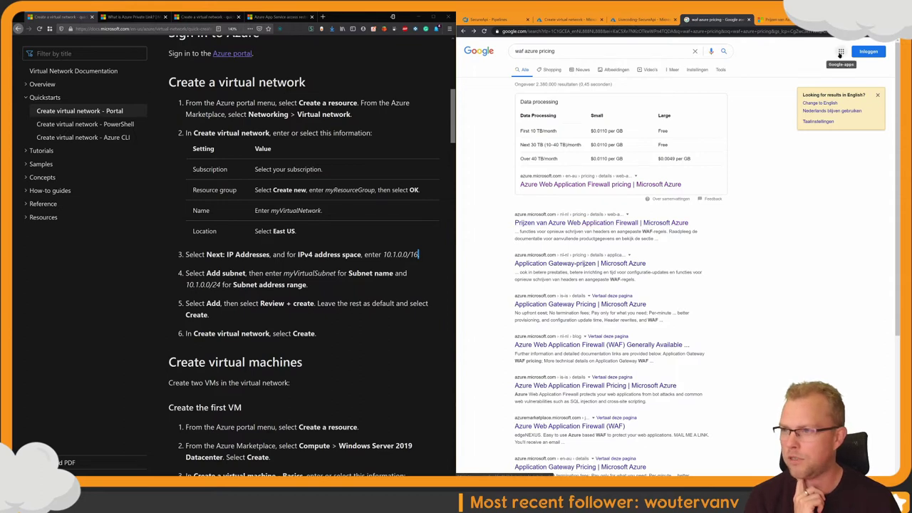
Step: Look through Google's search tools and search settings page, then return to the results
left_click(841, 51)
left_click(864, 261)
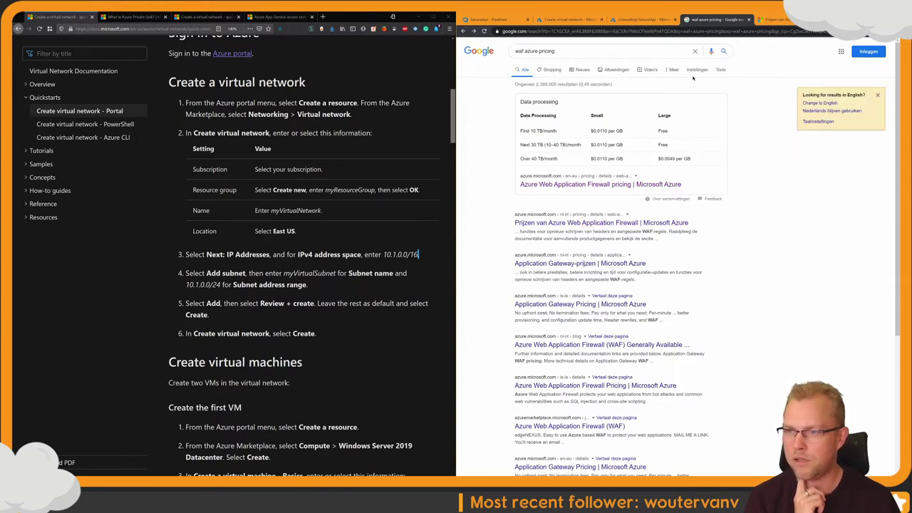
left_click(721, 69)
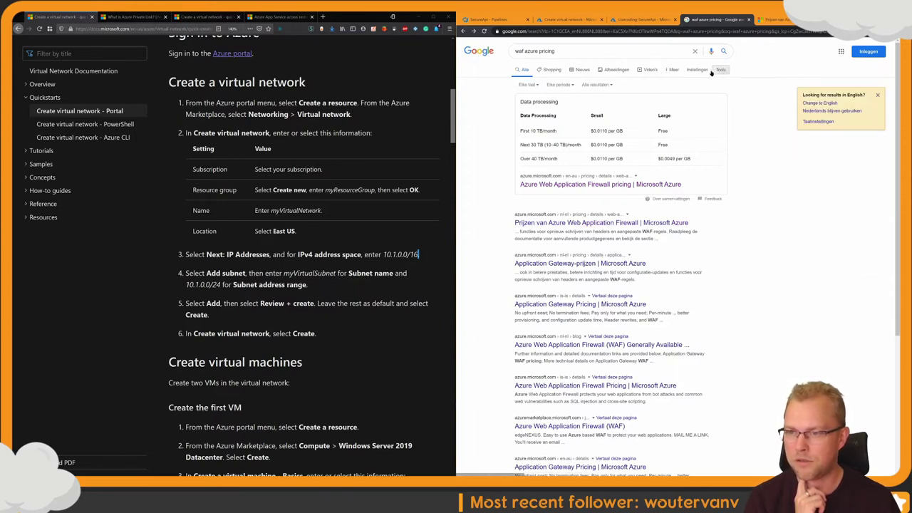
left_click(699, 70)
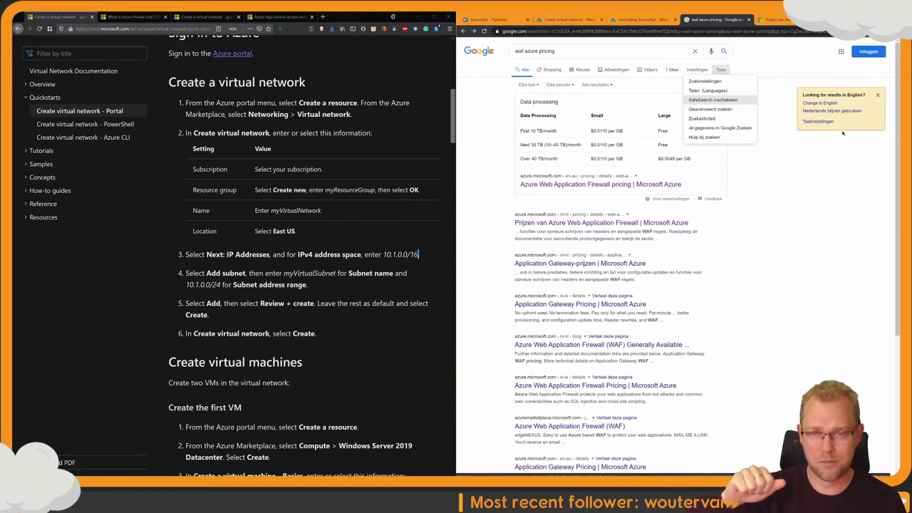
left_click(839, 128)
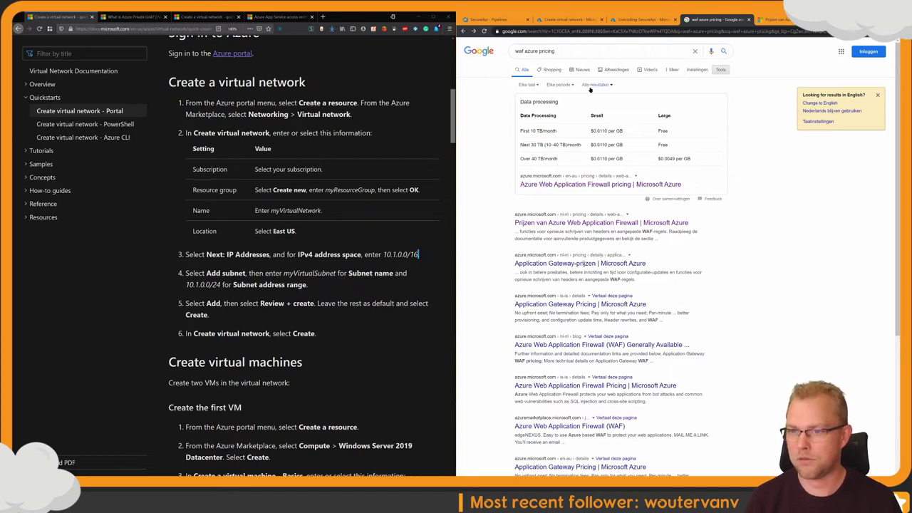
left_click(689, 73)
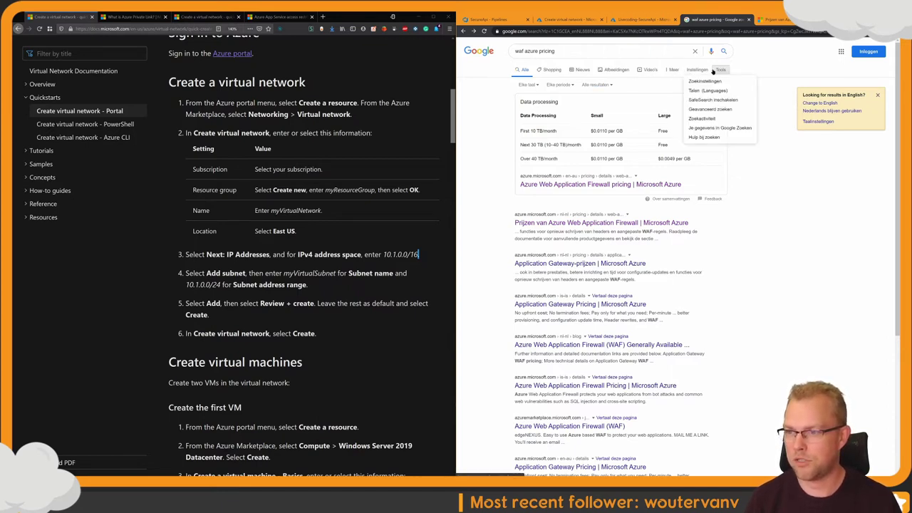
left_click(718, 82)
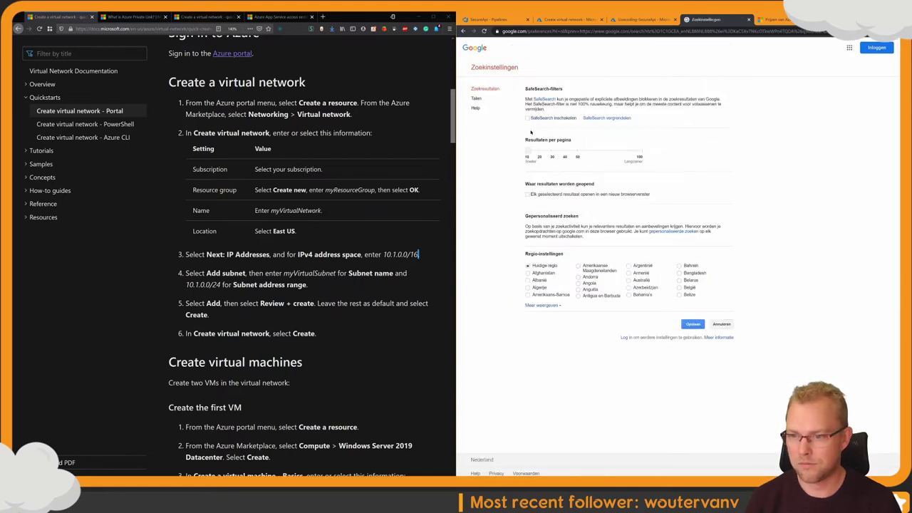
key("alt+Left")
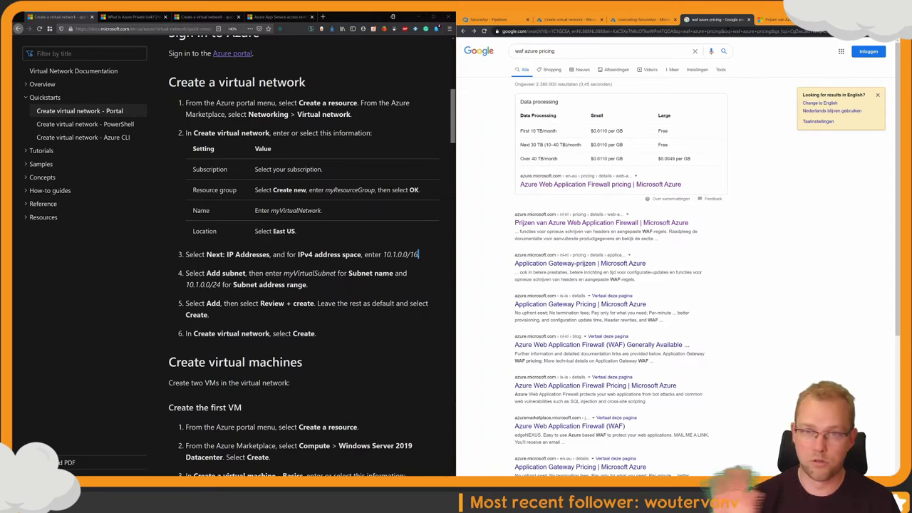
Step: Open the Dutch Web Application Firewall pricing page and skim its pricing sections and the support and SLA text
left_click(748, 20)
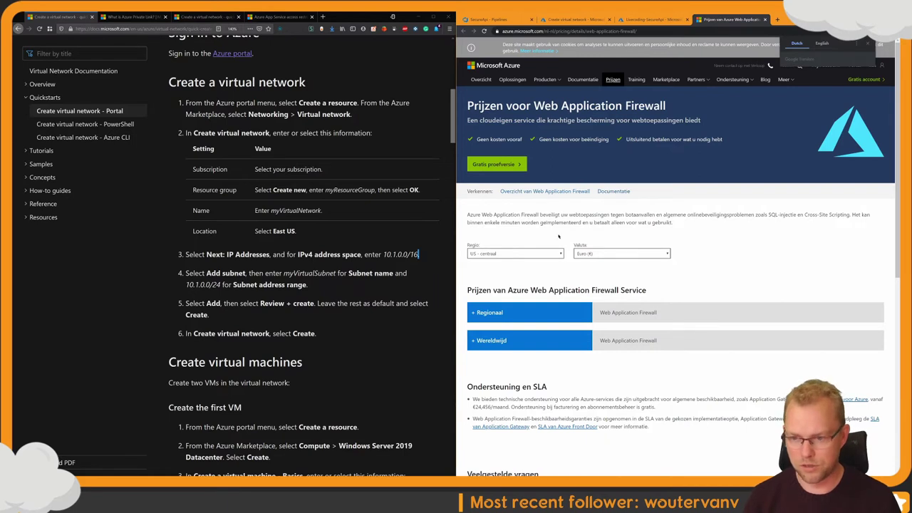
scroll(660, 222, "down", 1)
scroll(661, 225, "down", 1)
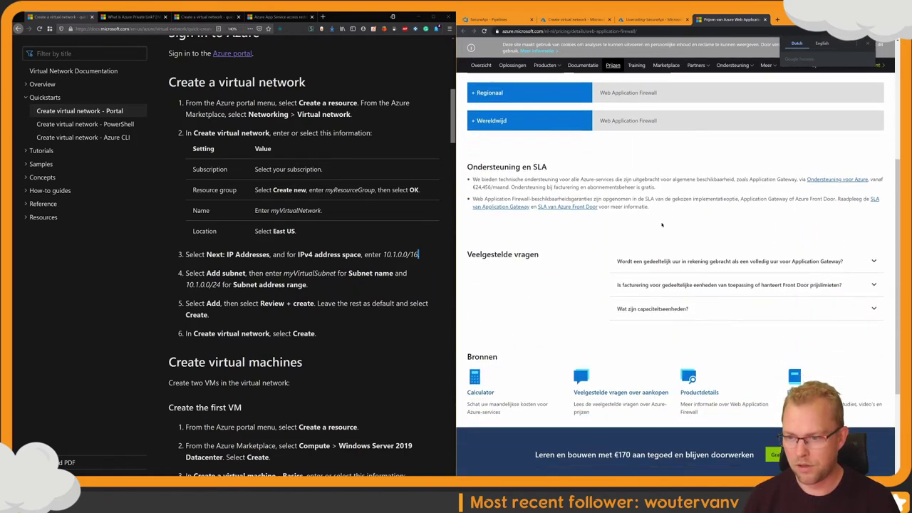
scroll(518, 347, "up", 3)
left_click_drag(507, 368, 706, 370)
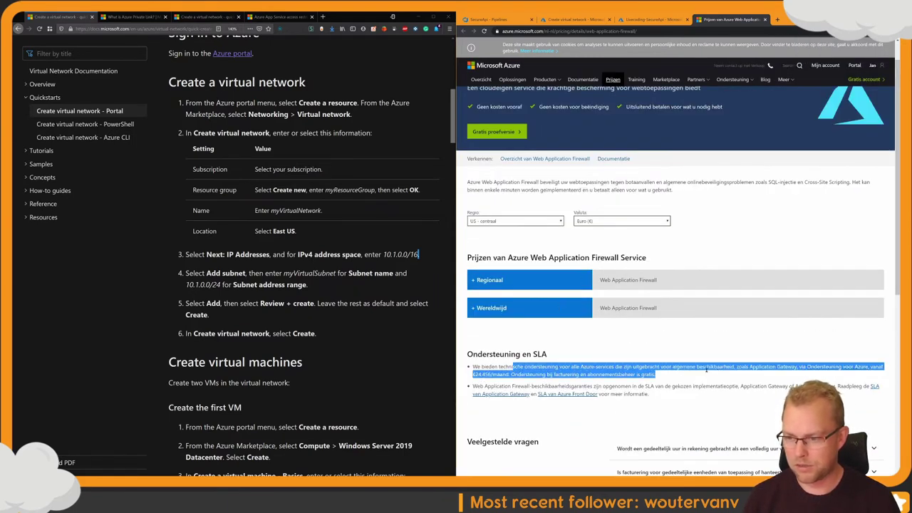
left_click(720, 373)
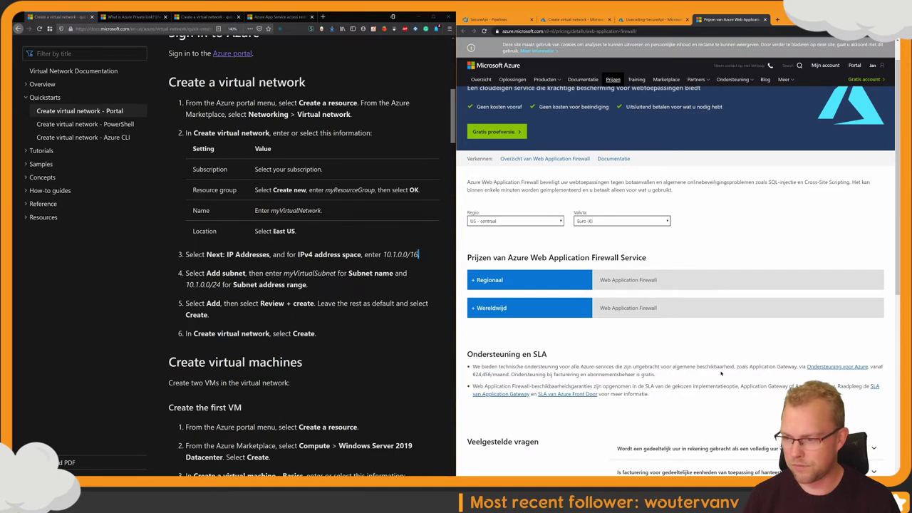
Step: Expand the regional pricing, examine the application gateway, data processing and v2 SKU prices, and close the pricing page
left_click(502, 280)
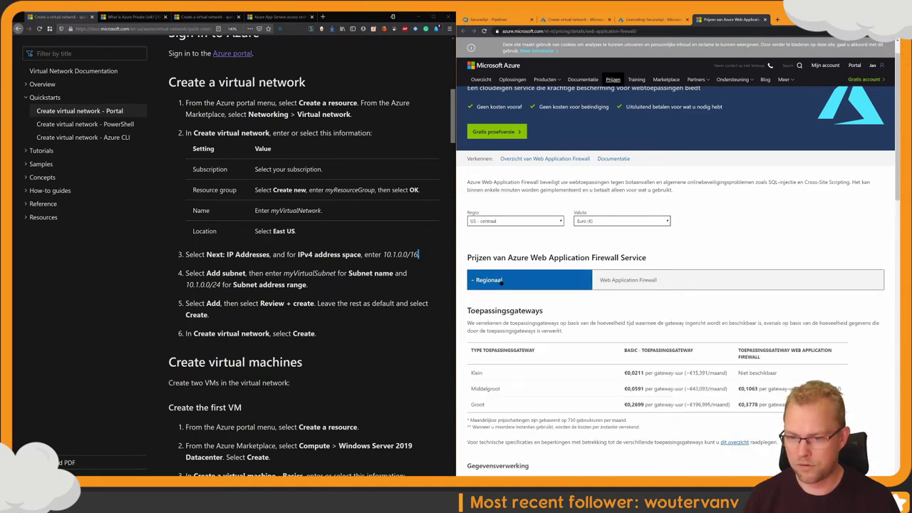
scroll(564, 293, "down", 3)
left_click_drag(625, 275, 679, 276)
scroll(598, 329, "down", 2)
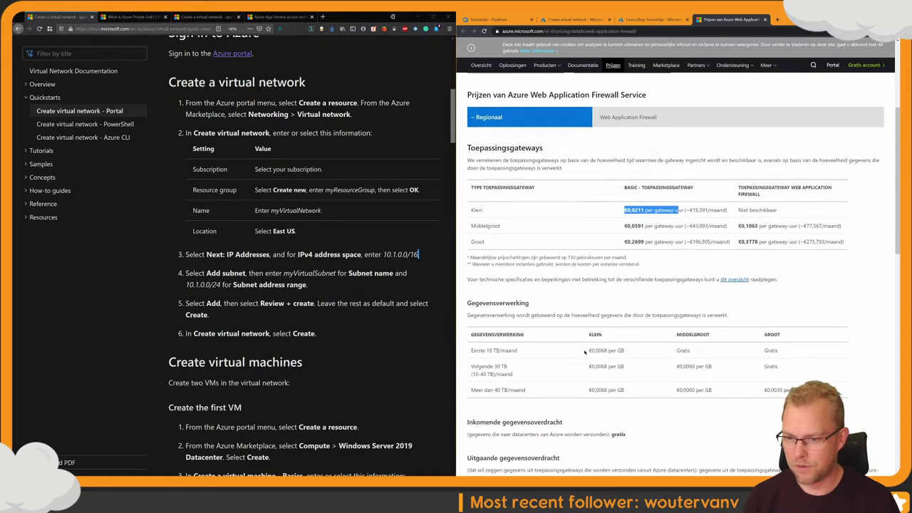
left_click_drag(585, 352, 644, 350)
left_click(699, 350)
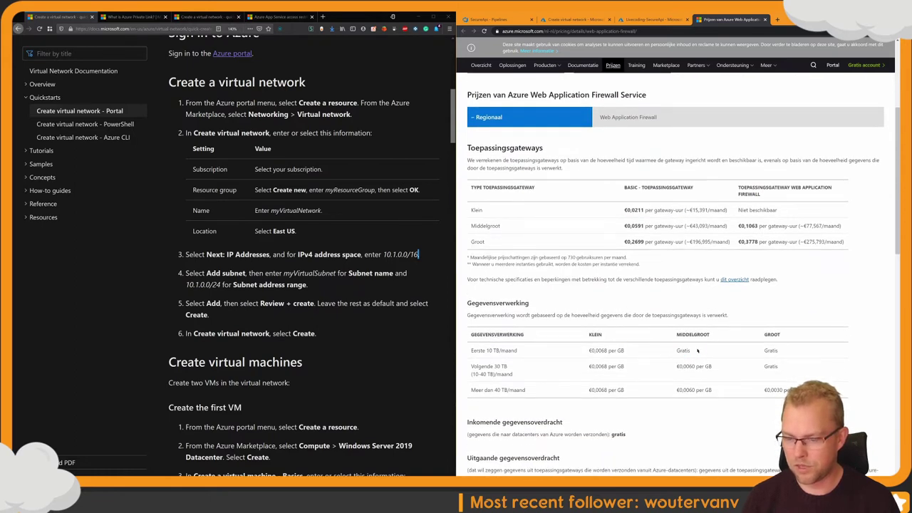
left_click_drag(625, 210, 688, 211)
left_click(668, 216)
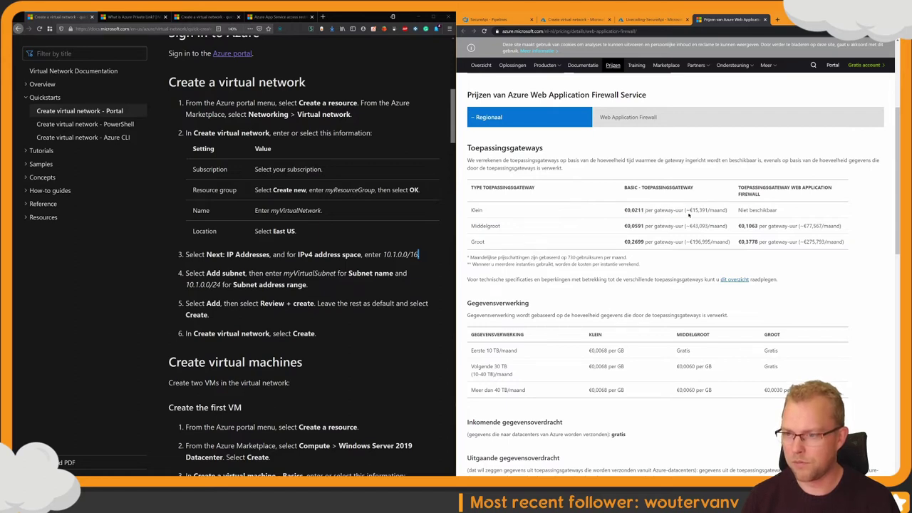
scroll(668, 215, "down", 5)
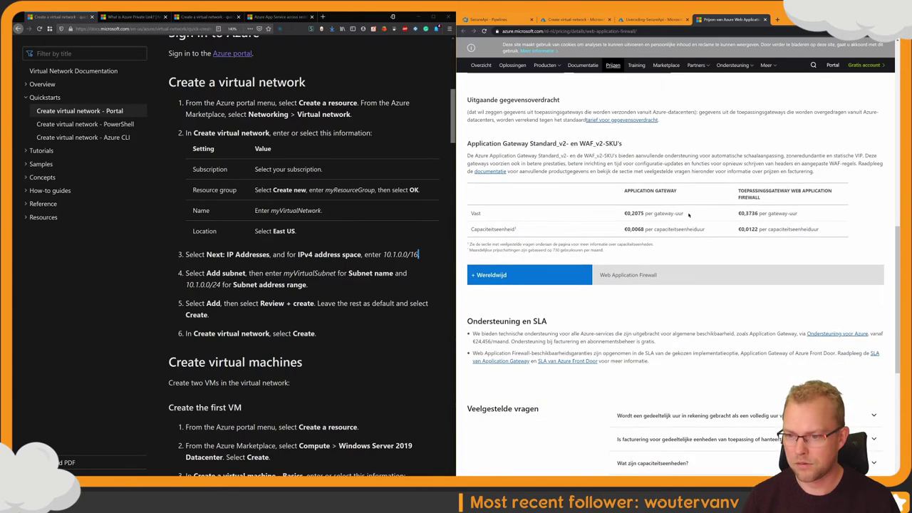
scroll(688, 214, "up", 2)
key("ctrl+w")
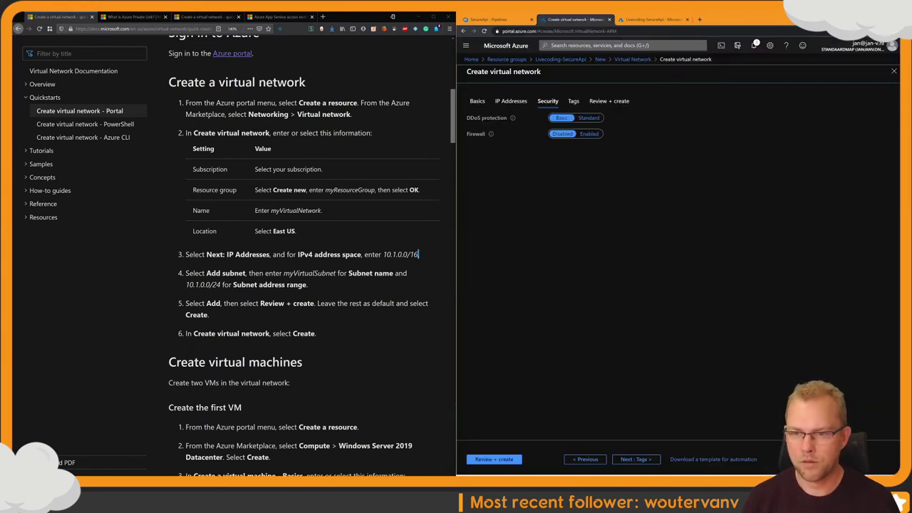
Step: Keep Basic DDoS protection and the disabled firewall, add no tags, and proceed to the virtual network's final review
mouse_move(513, 118)
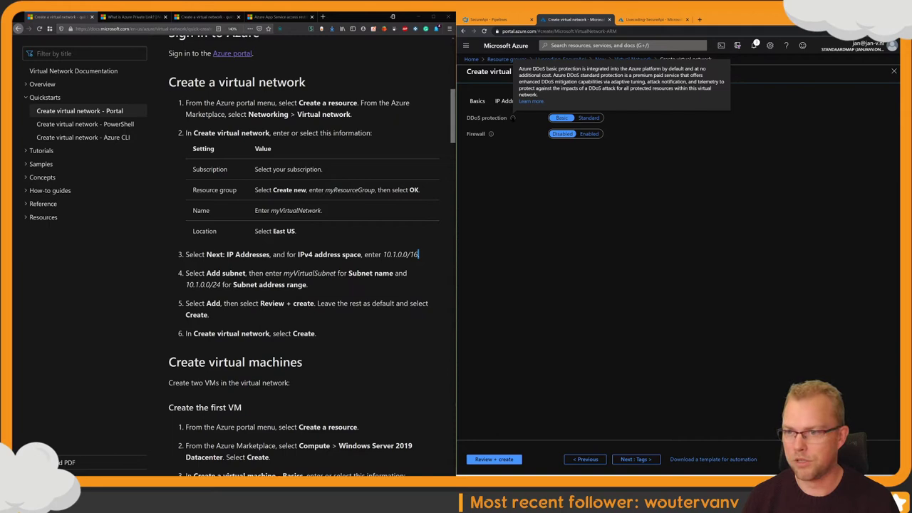
left_click(632, 459)
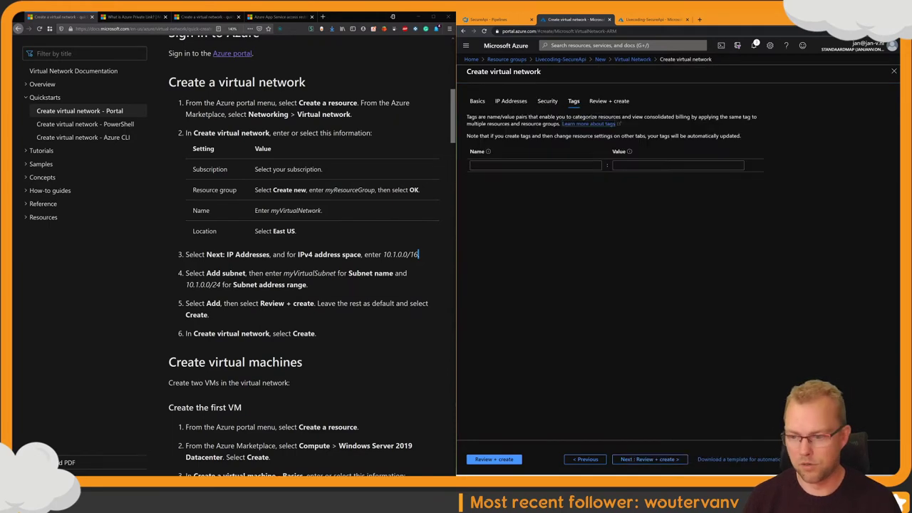
left_click(648, 459)
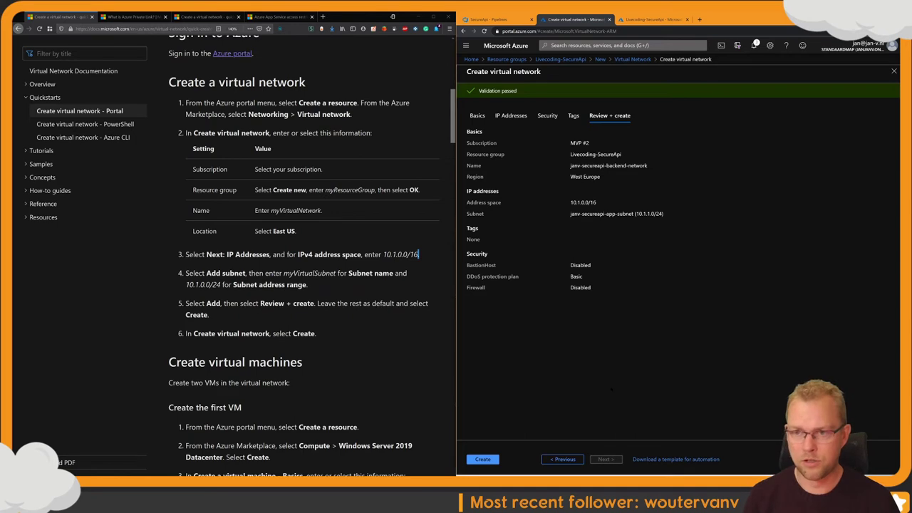
left_click(483, 460)
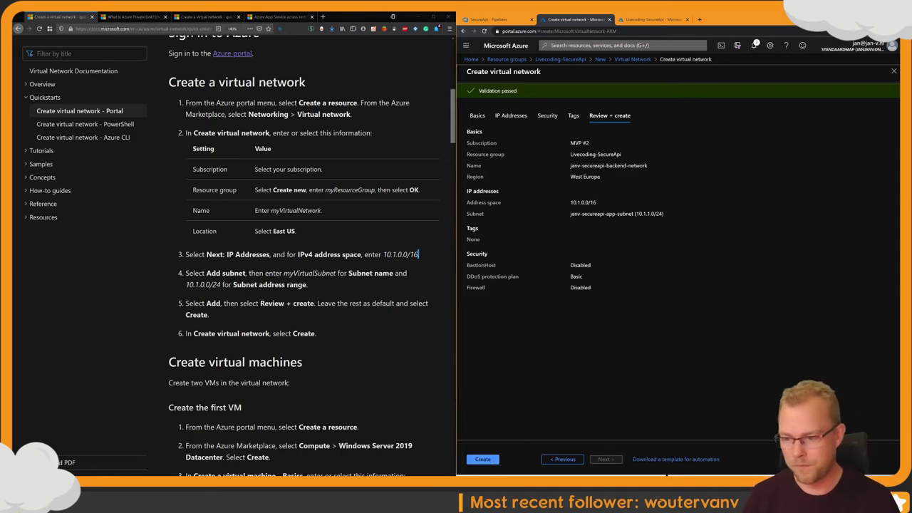
Step: Open the virtual network's automation template and select the complete virtual network resource block for copying
left_click(675, 459)
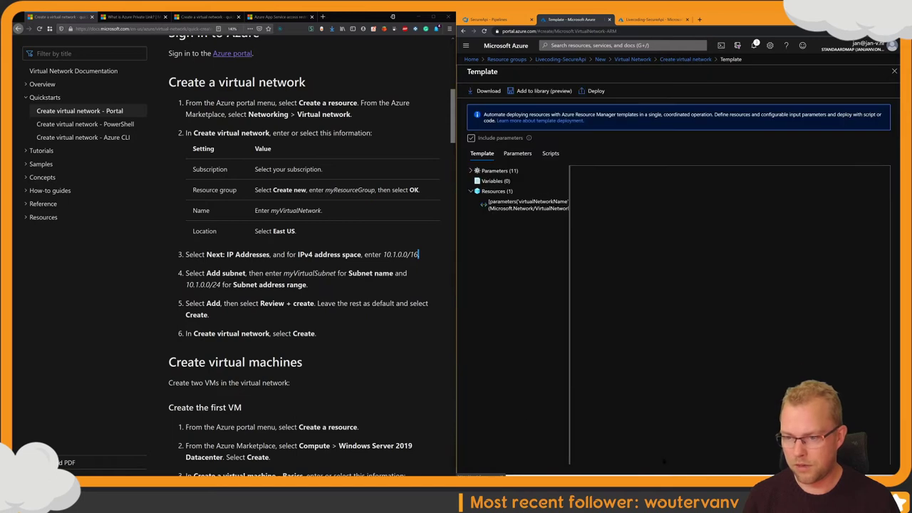
left_click(672, 308)
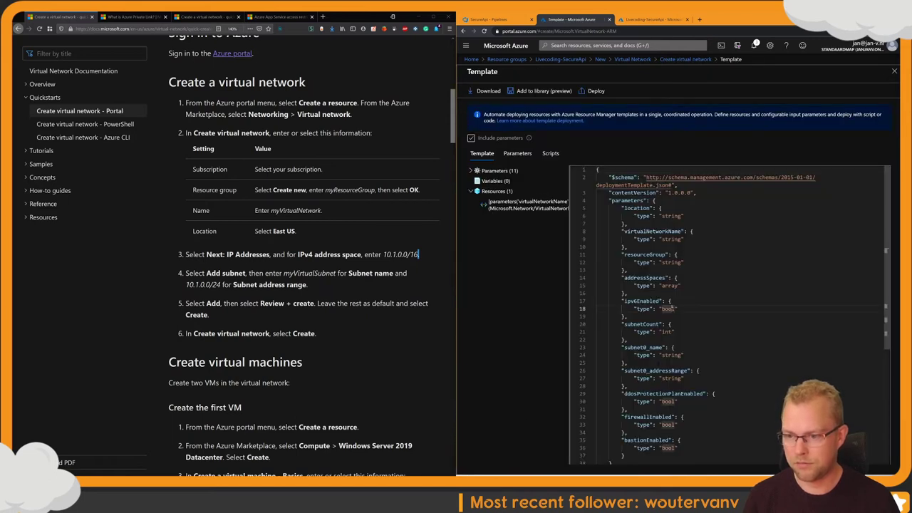
scroll(672, 308, "down", 3)
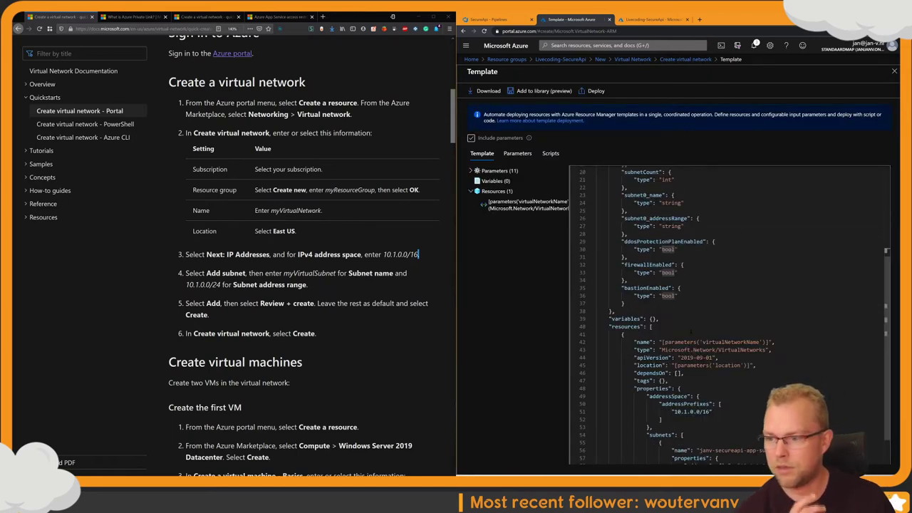
scroll(689, 332, "down", 1)
left_click_drag(670, 292, 663, 385)
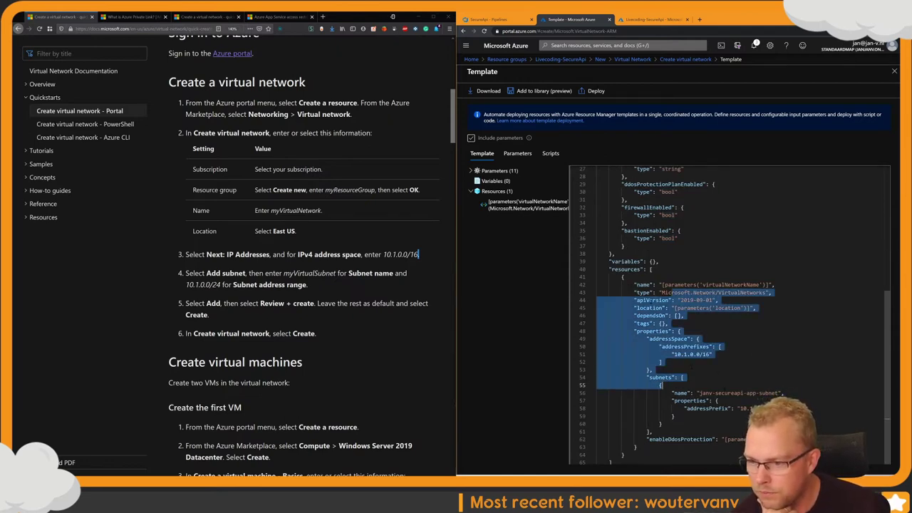
left_click(648, 299)
left_click_drag(621, 277, 661, 456)
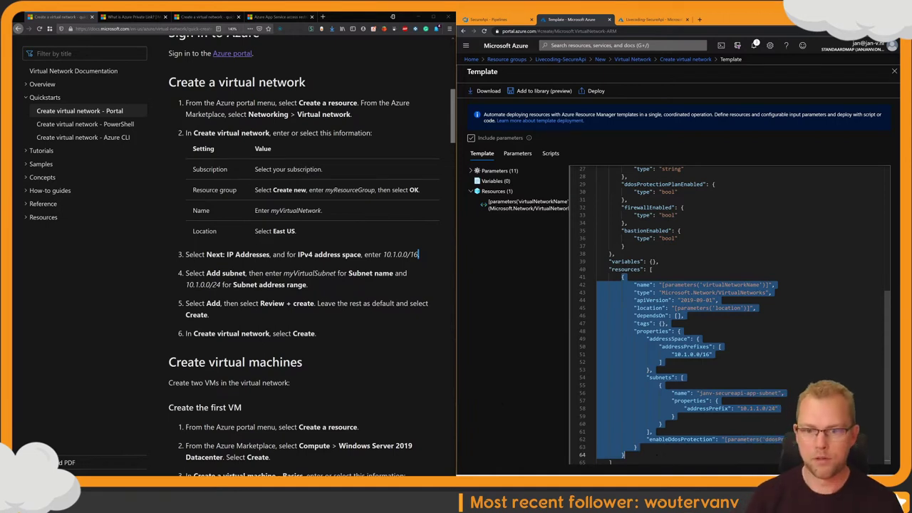
key("alt+Tab")
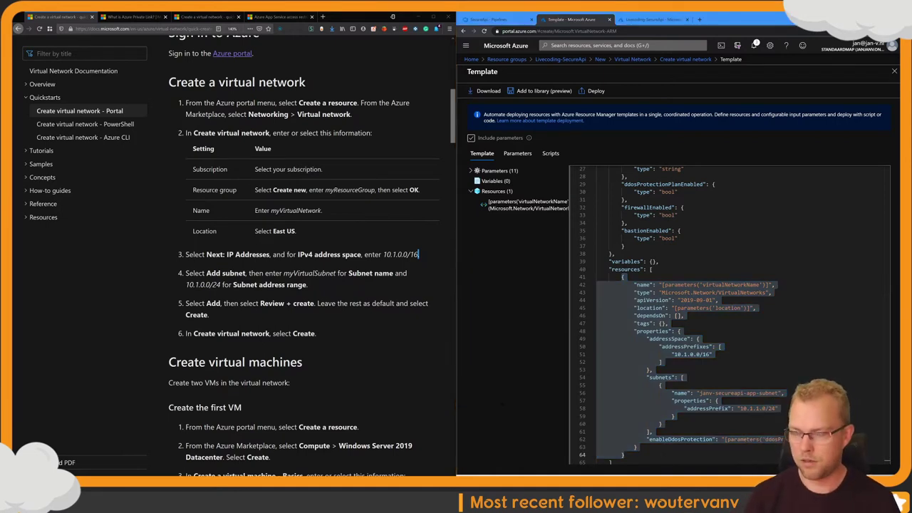
key("alt+Tab")
key("ctrl+a")
type("{             \"name\": \"[parameters('virtualNetworkName')]\",             \"type\": \"Microsoft.Network/VirtualNetworks\",             \"apiVersion\": \"2019-09-01\",             \"location\": \"[parameters('location')]\",             \"dependsOn\": [],             \"tags\": {},             \"properties\": {                 \"addressSpace\": {                     \"addressPrefixes\": [                         \"10.1.0.0/16\"                     ]                 },                 \"subnets\": [                     {                         \"name\": \"janv-secureapi-app-subnet\",                         \"properties\": {                             \"addressPrefix\": \"10.1.1.0/24\"                         }                     }                 ],                 \"enableDdosProtection\": \"[parameters('ddosProtectionPlanEnabled')]\"             }         }")
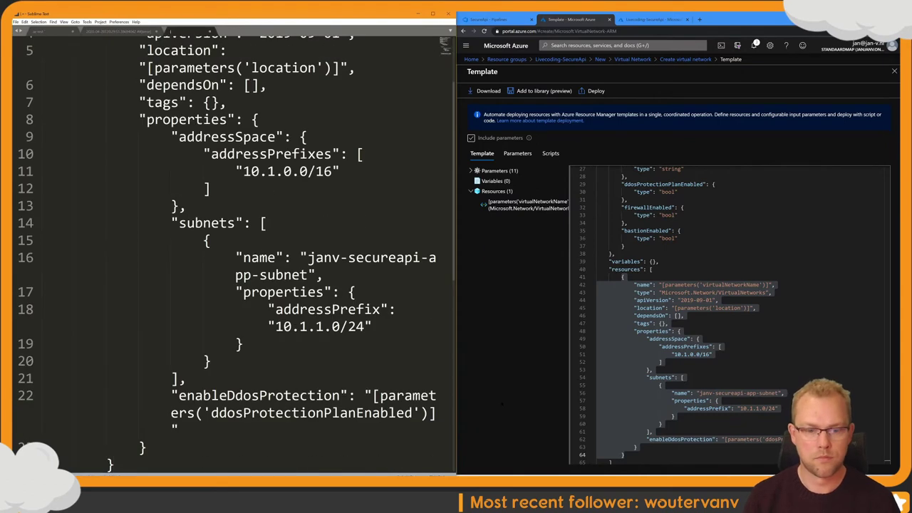
key("ctrl+w")
key("n")
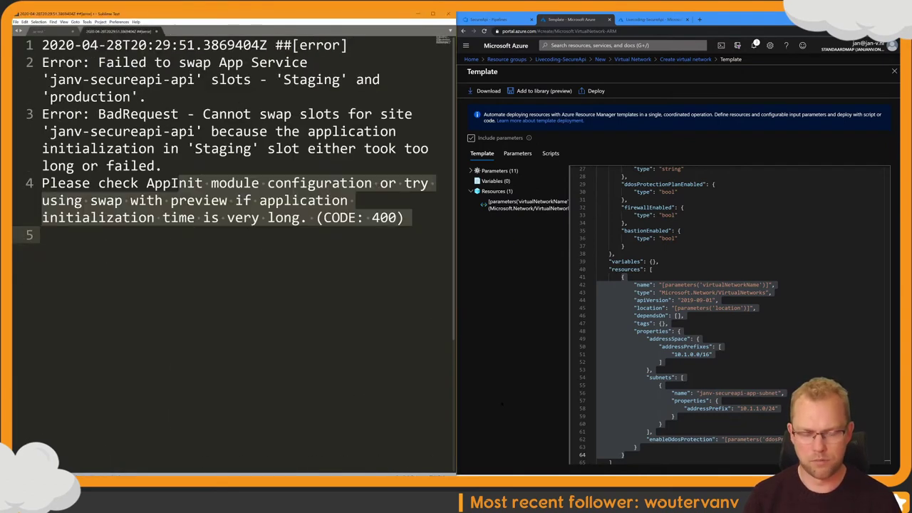
Step: Switch to Visual Studio Code and paste the copied virtual network resource into a new untitled file
key("super+Tab")
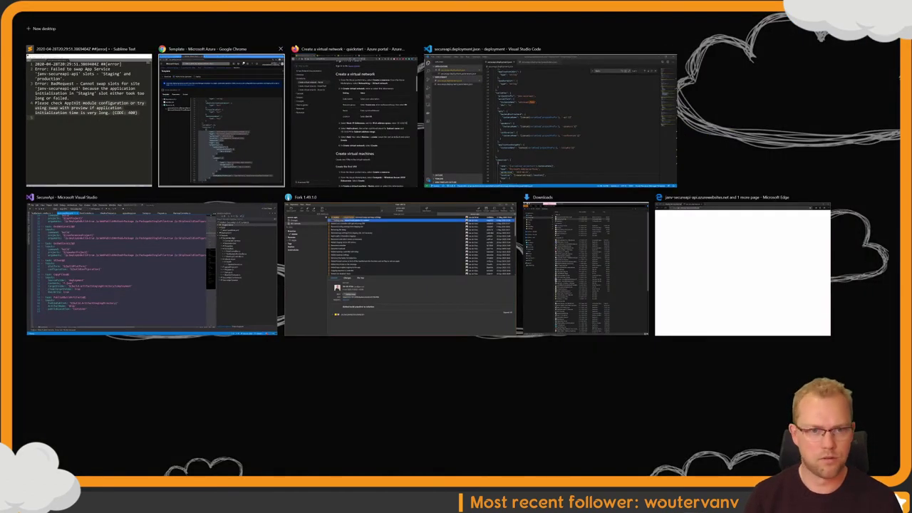
left_click(468, 148)
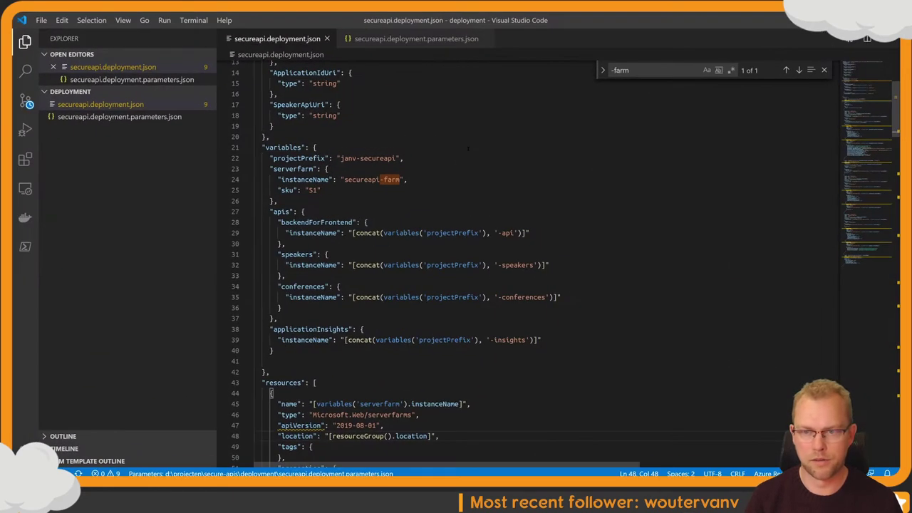
key("ctrl+n")
type("{             \"name\": \"[parameters('virtualNetworkName')]\",             \"type\": \"Microsoft.Network/VirtualNetworks\",             \"apiVersion\": \"2019-09-01\",             \"location\": \"[parameters('location')]\",             \"dependsOn\": [],             \"tags\": {},             \"properties\": {                 \"addressSpace\": {                     \"addressPrefixes\": [                         \"10.1.0.0/16\"                     ]                 },                 \"subnets\": [                     {                         \"name\": \"janv-secureapi-app-subnet\",                         \"properties\": {                             \"addressPrefix\": \"10.1.1.0/24\"                         }                     }                 ],                 \"enableDdosProtection\": \"[parameters('ddosProtectionPlanEnabled')]\"             }         }")
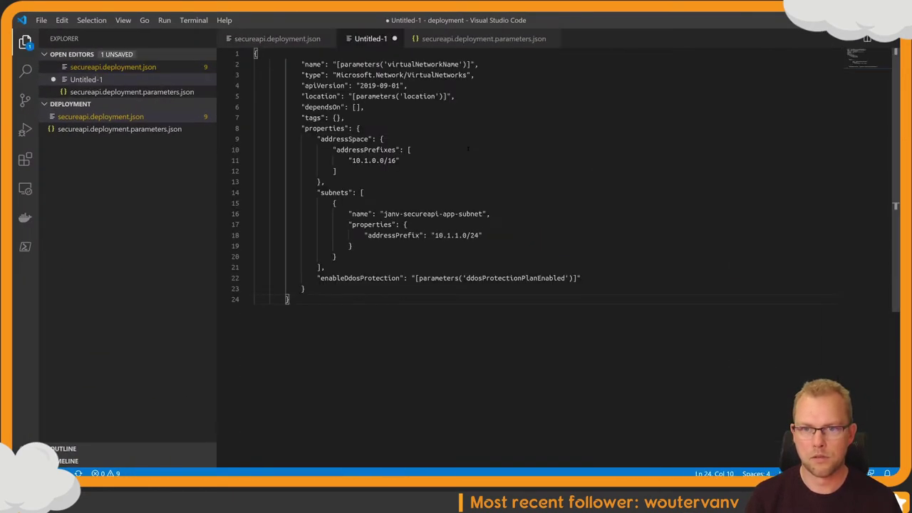
Step: Set the untitled file's language to JSON and format the whole document
key("ctrl+shift+p")
key("Return")
type("json")
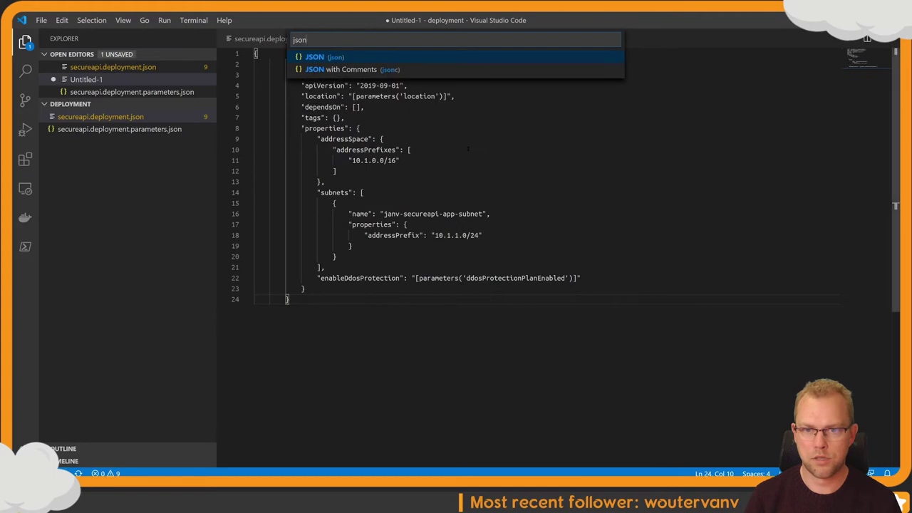
key("Return")
key("ctrl+shift+p")
type("form")
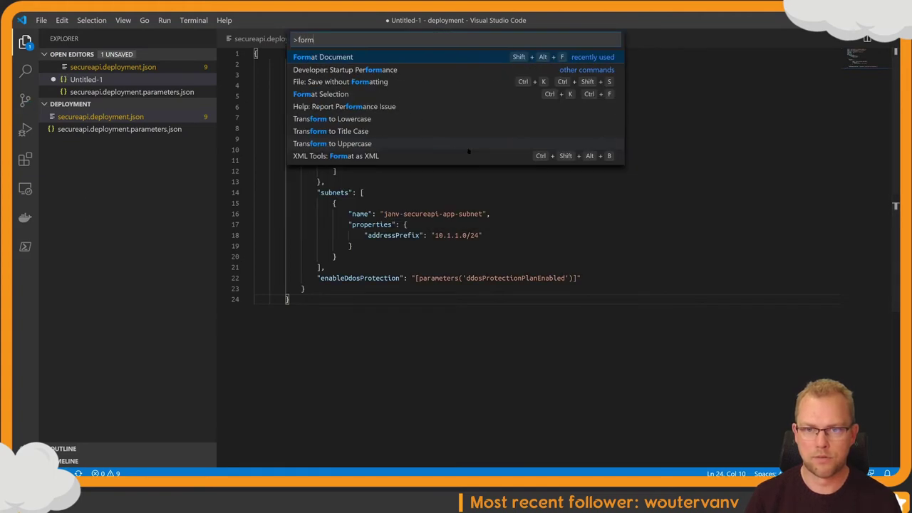
key("Return")
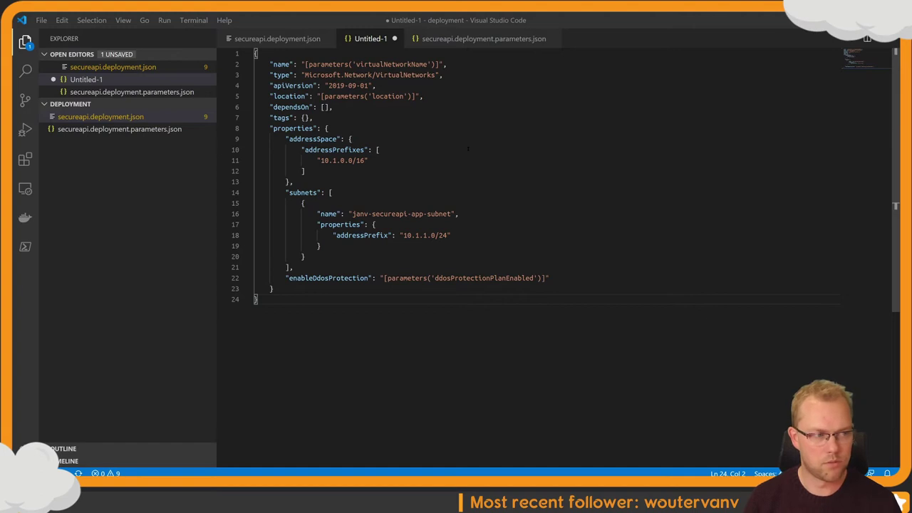
Step: Return to the Azure portal in Chrome, close the template view, and create the janv-secureapi-backend-network virtual network
key("alt+Tab")
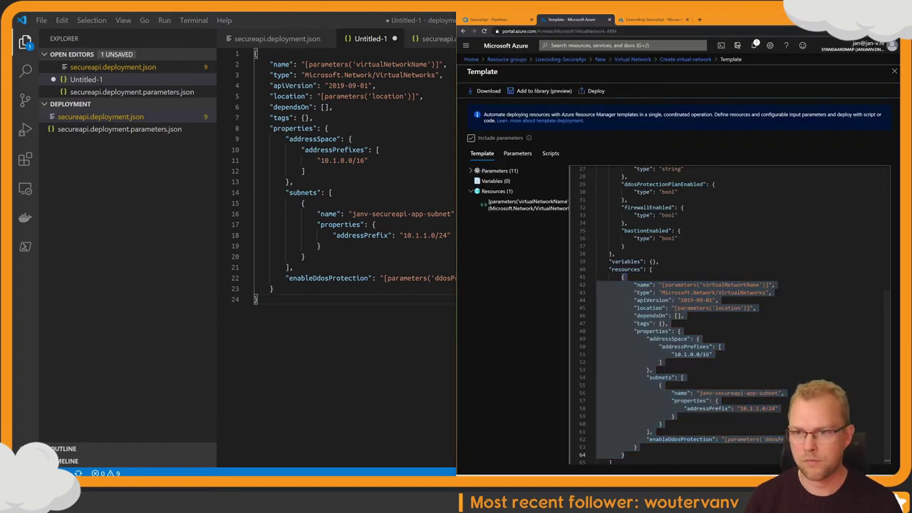
left_click(893, 71)
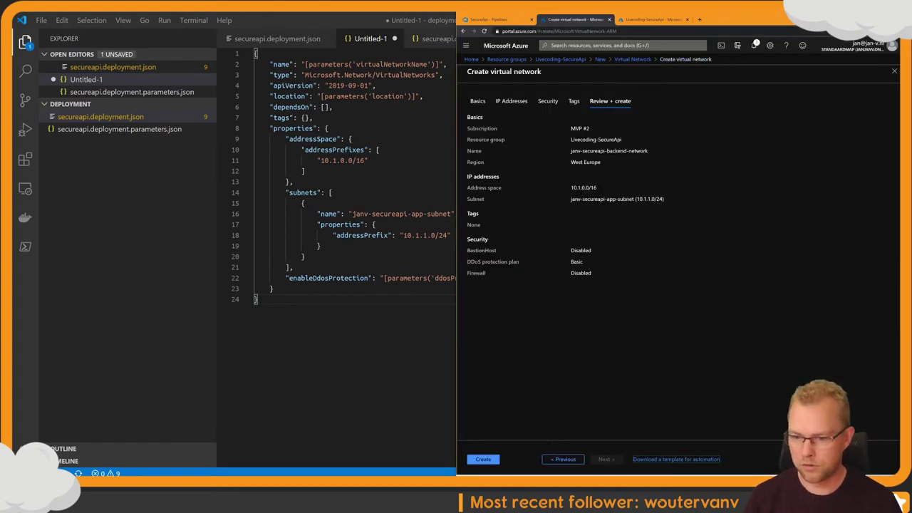
left_click(483, 459)
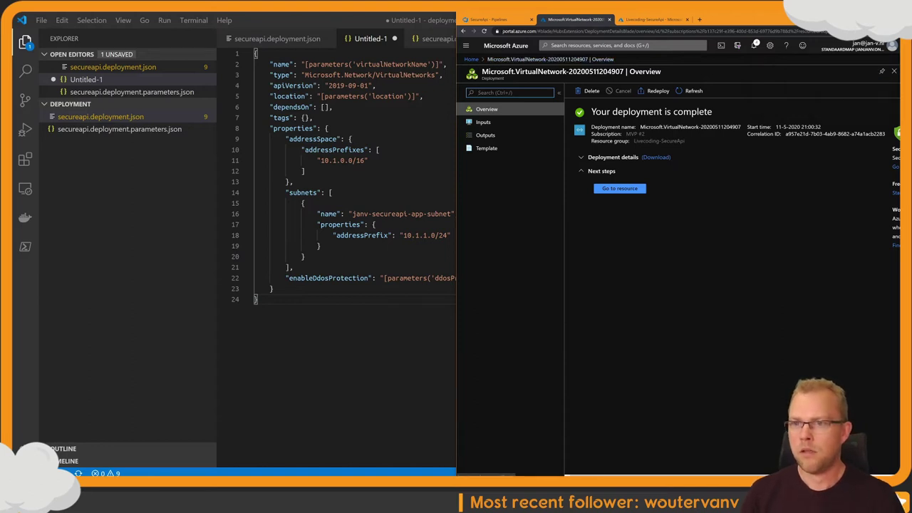
Step: Open the deployed virtual network resource from its deployment overview and maximize the browser window
left_click(494, 20)
left_click(569, 19)
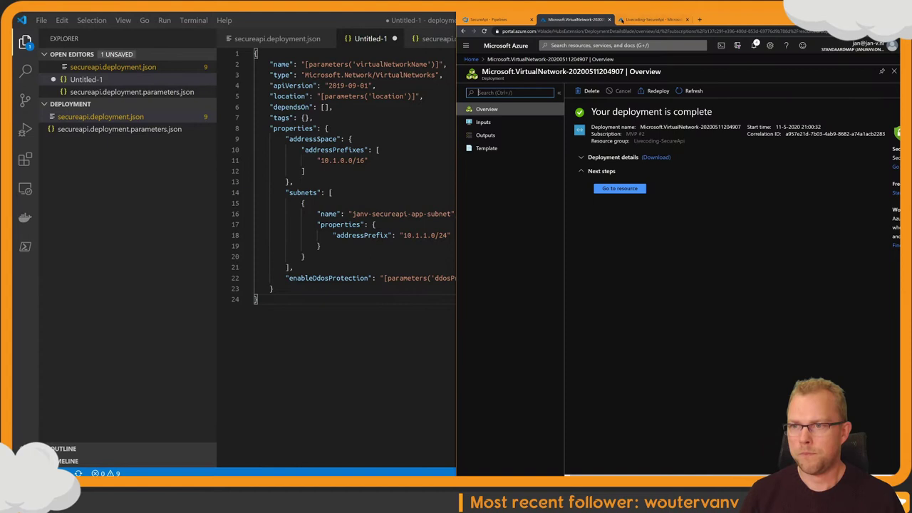
left_click(619, 188)
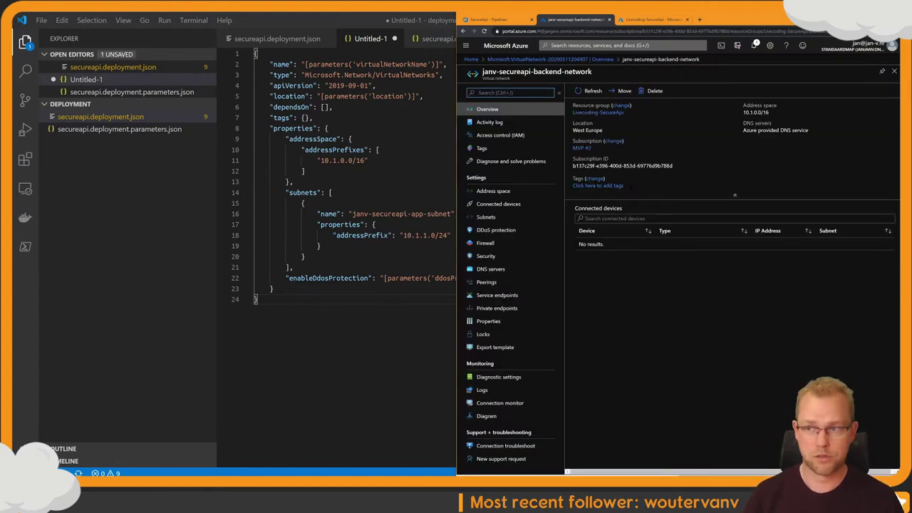
key("super+Up")
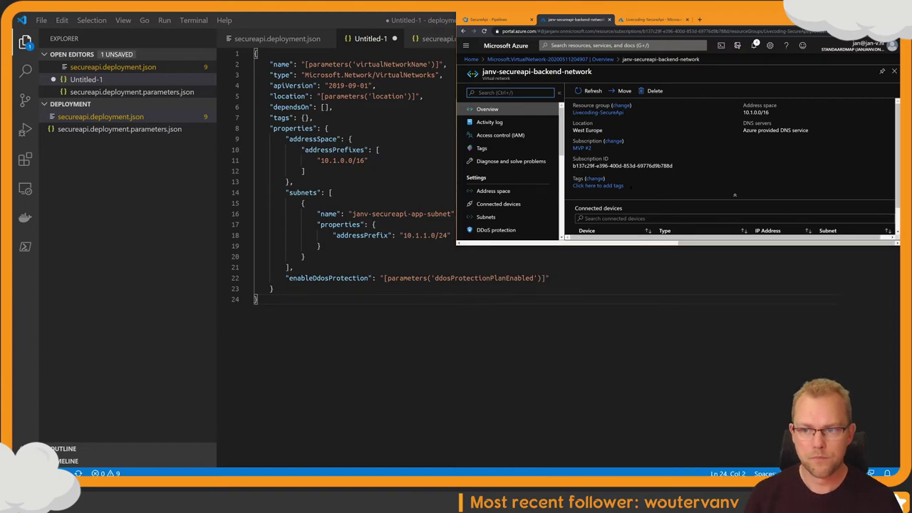
key("super+Up")
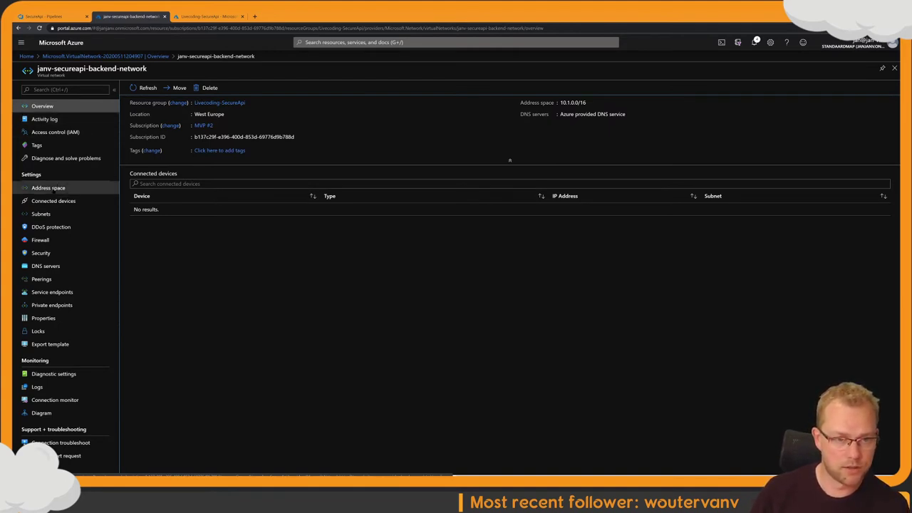
Step: Review the subnets, peerings and service endpoints of the janv-secureapi-backend-network virtual network
left_click(41, 213)
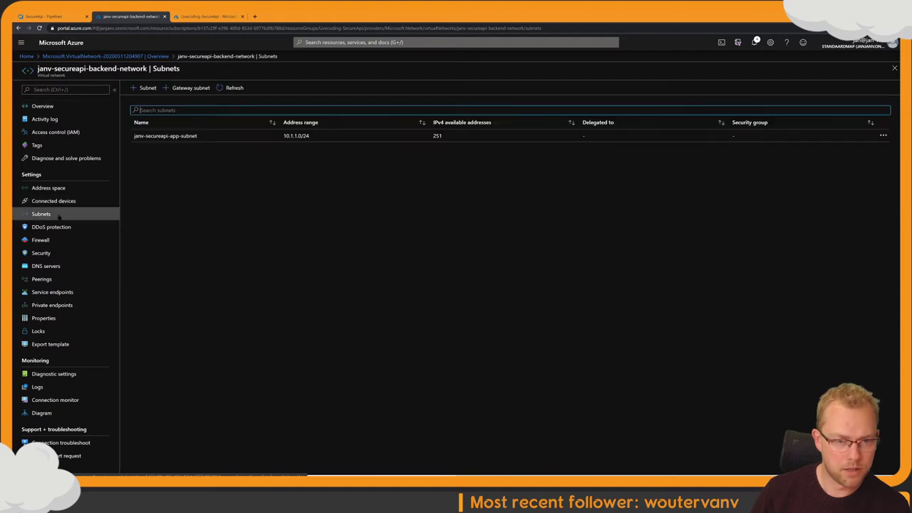
left_click(57, 278)
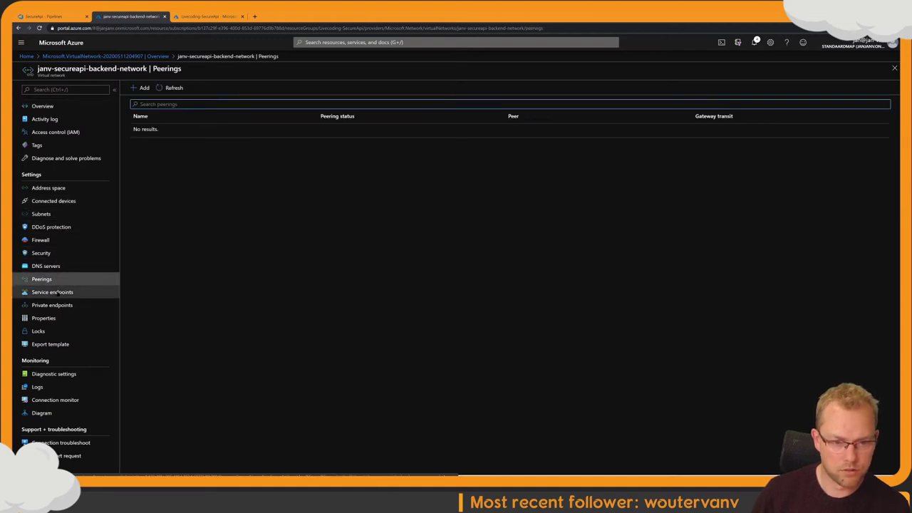
left_click(58, 292)
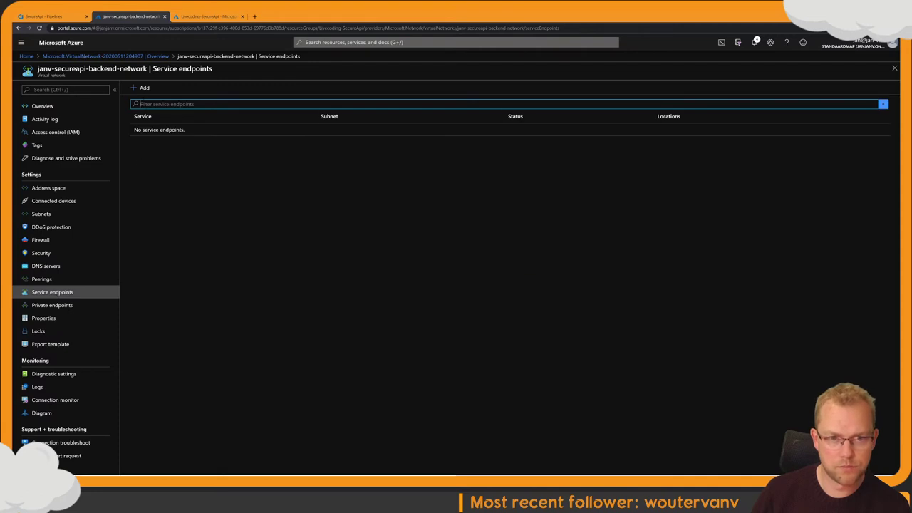
left_click(143, 88)
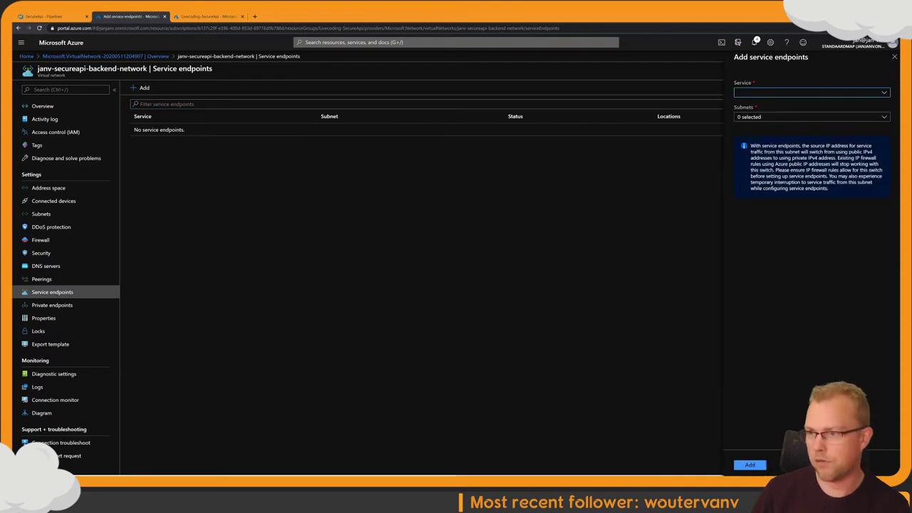
left_click(819, 118)
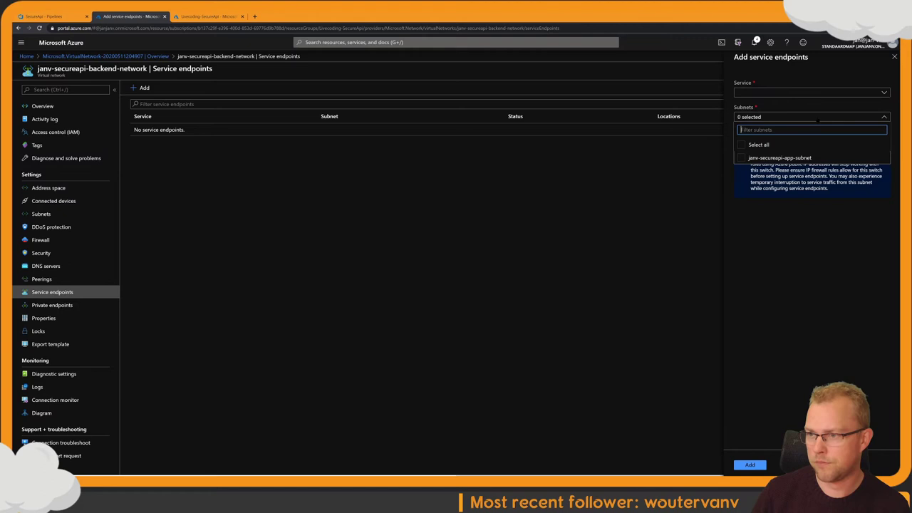
left_click(806, 92)
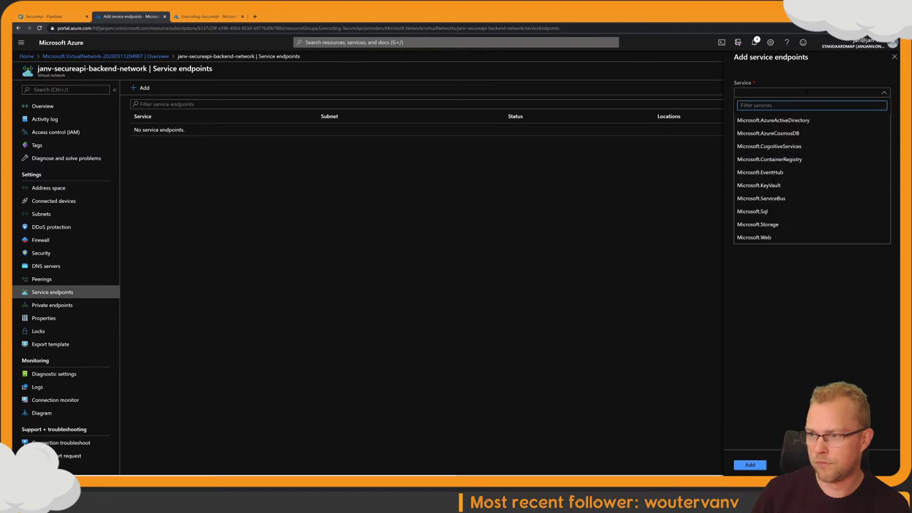
left_click(806, 92)
left_click(790, 116)
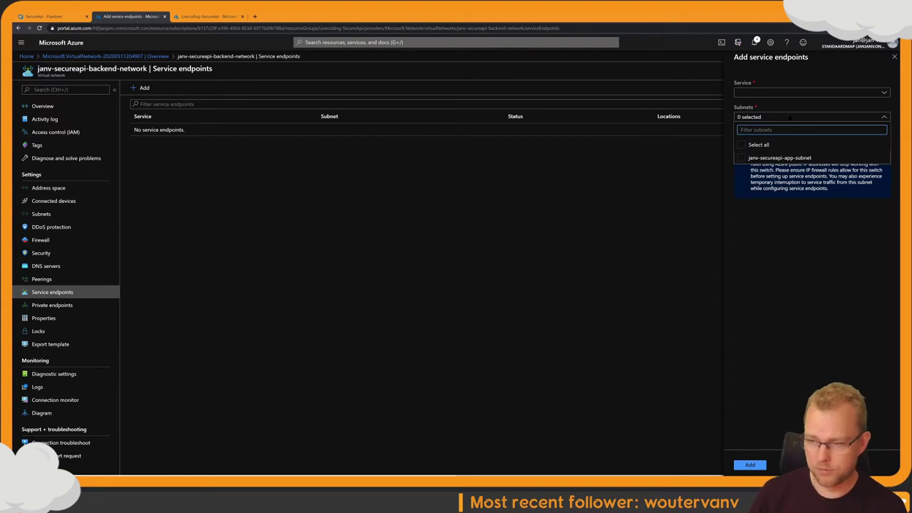
left_click(790, 116)
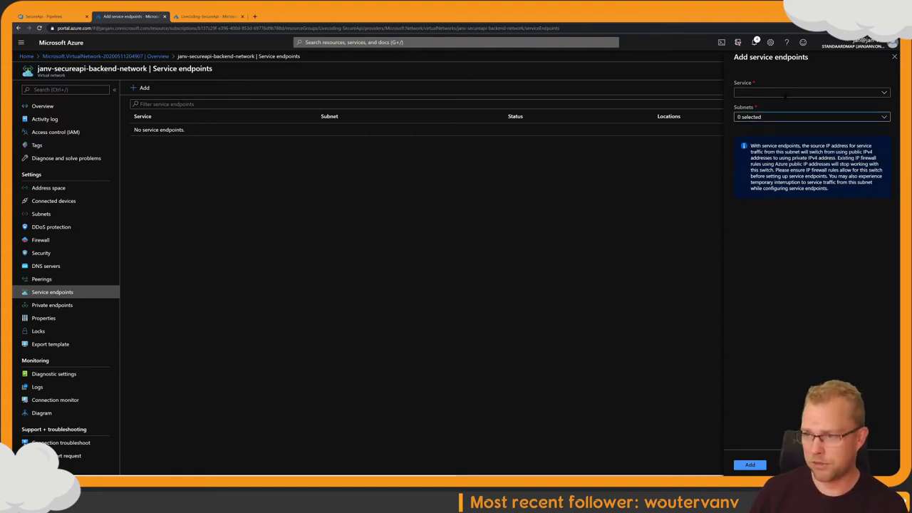
left_click(785, 93)
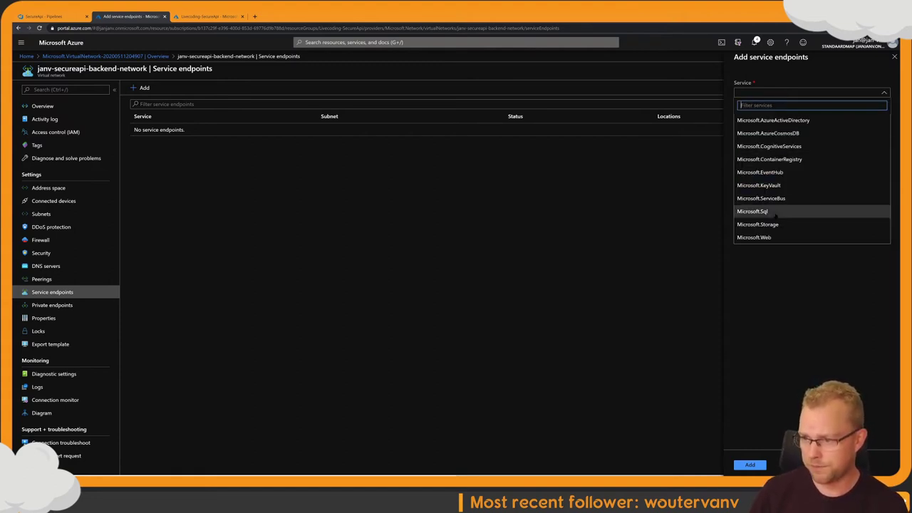
left_click(755, 238)
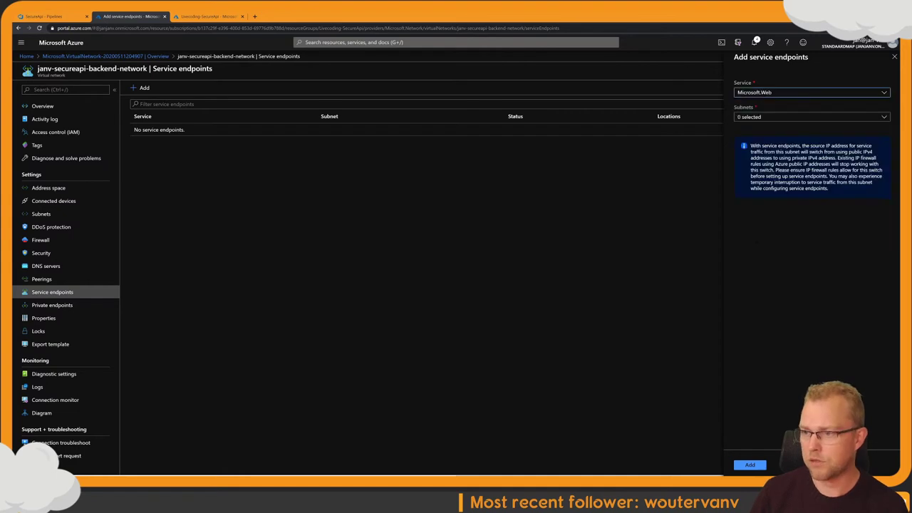
left_click(786, 117)
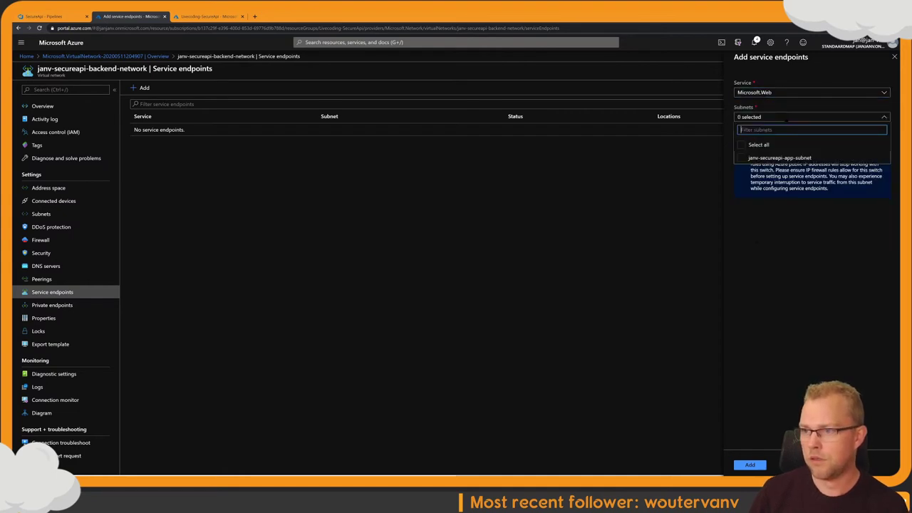
left_click(786, 119)
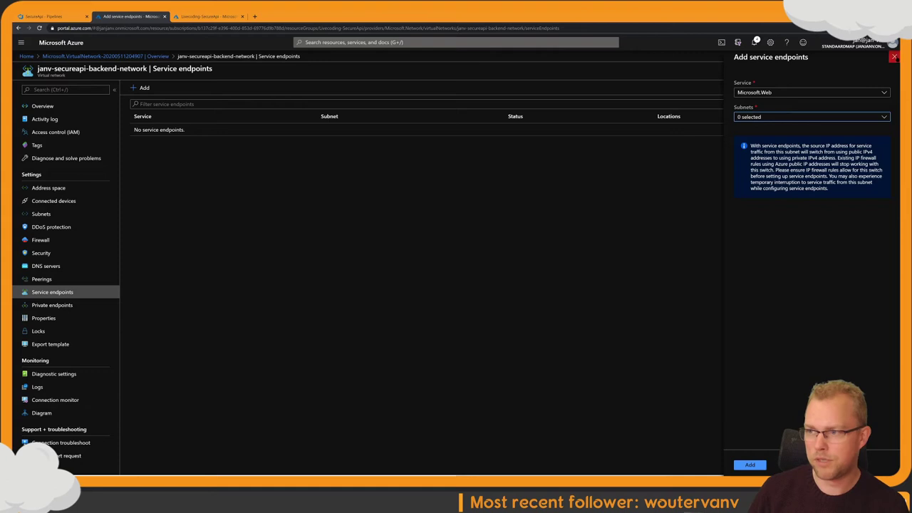
left_click(894, 56)
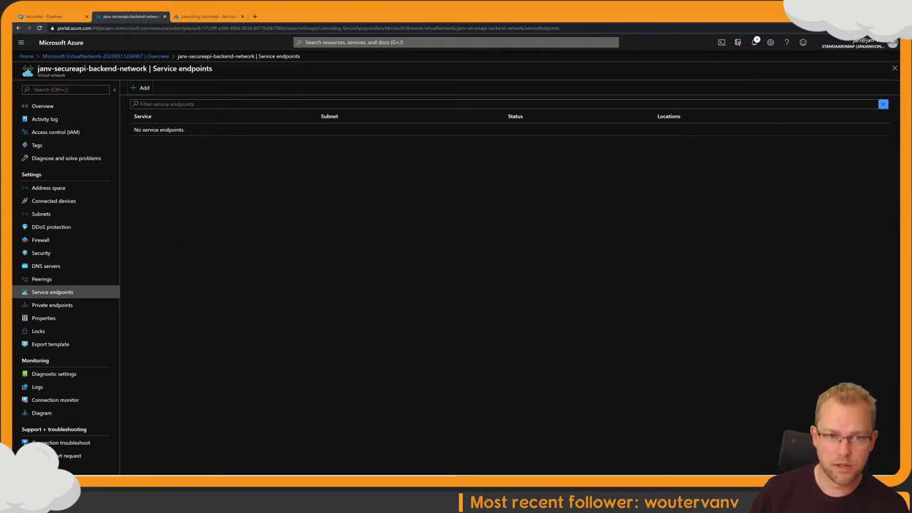
Step: Review the virtual network's private endpoints, connected devices and address space, and return to its overview
left_click(52, 304)
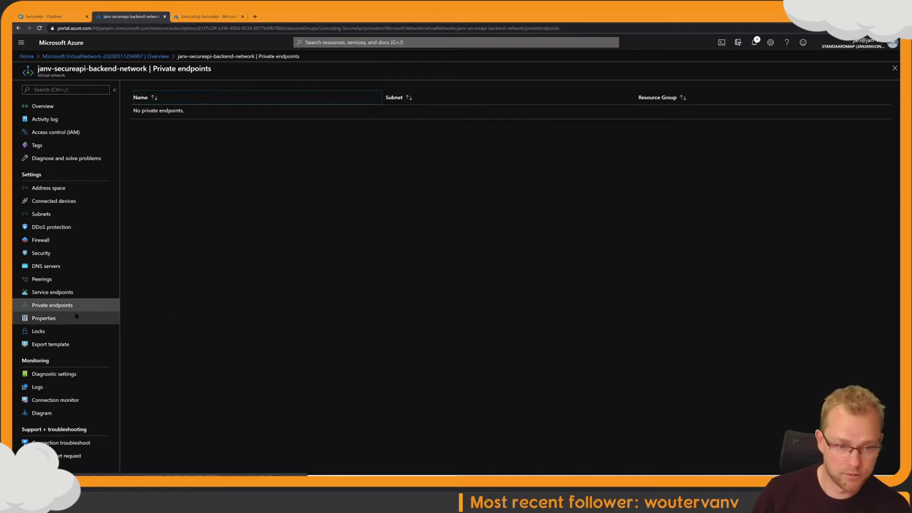
left_click(64, 202)
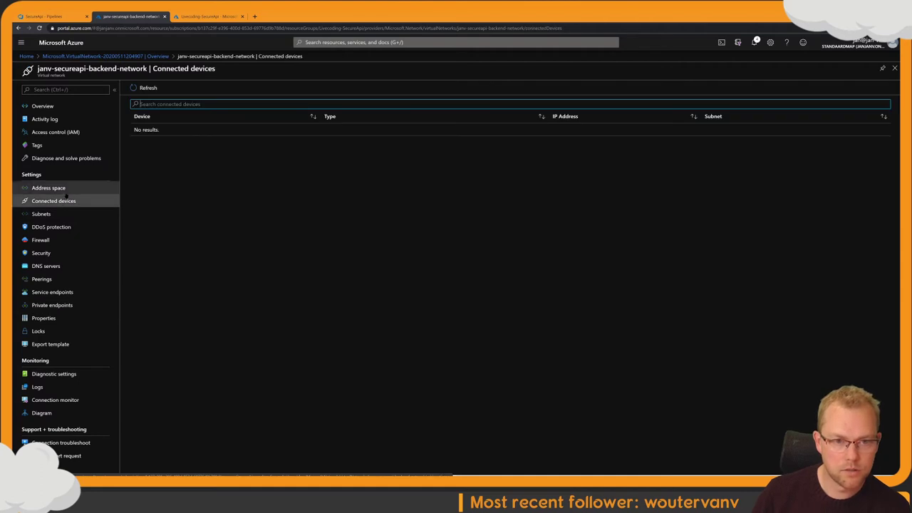
left_click(50, 188)
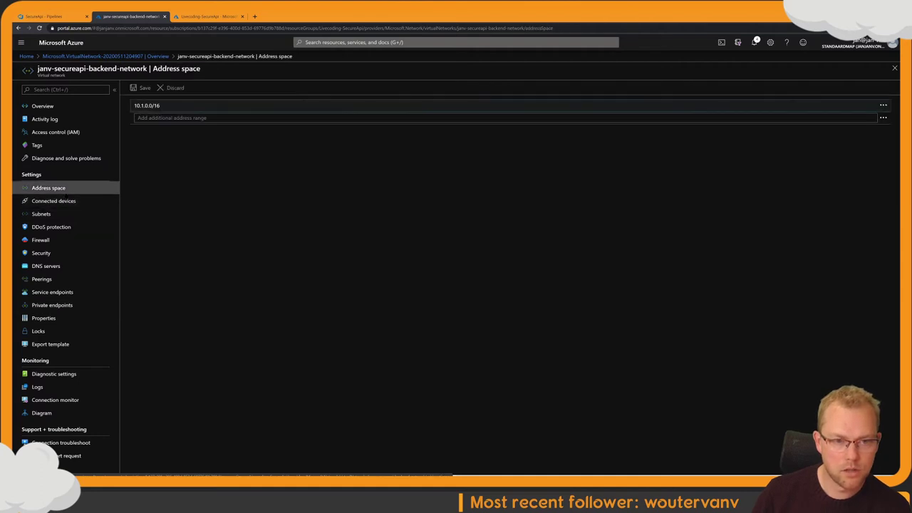
left_click(42, 105)
Step: View the janv-secureapi-conferences app service in the Livecoding-SecureApi resource group and return to the resource list
left_click(203, 16)
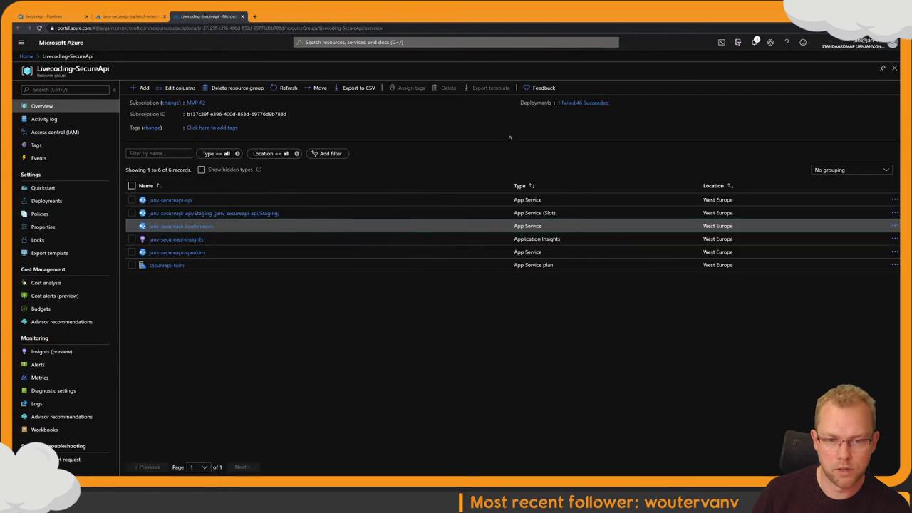
left_click(181, 226)
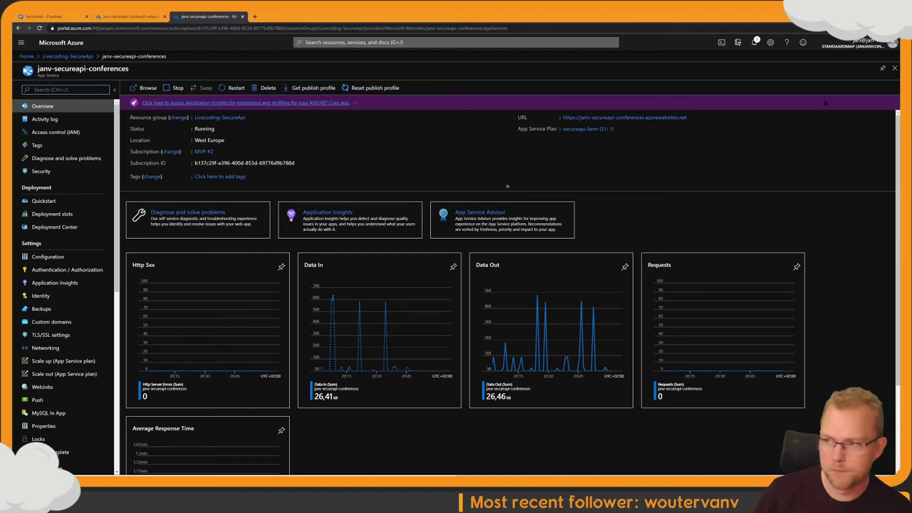
left_click(893, 67)
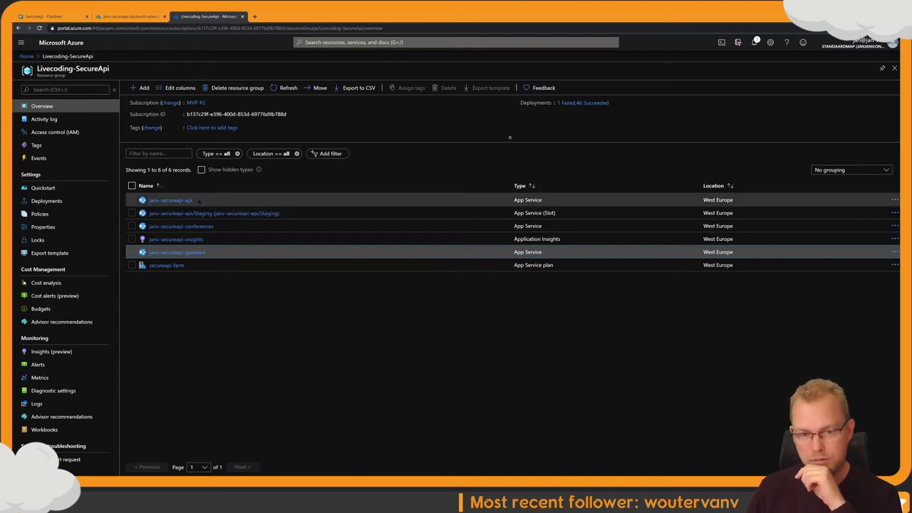
left_click(187, 201)
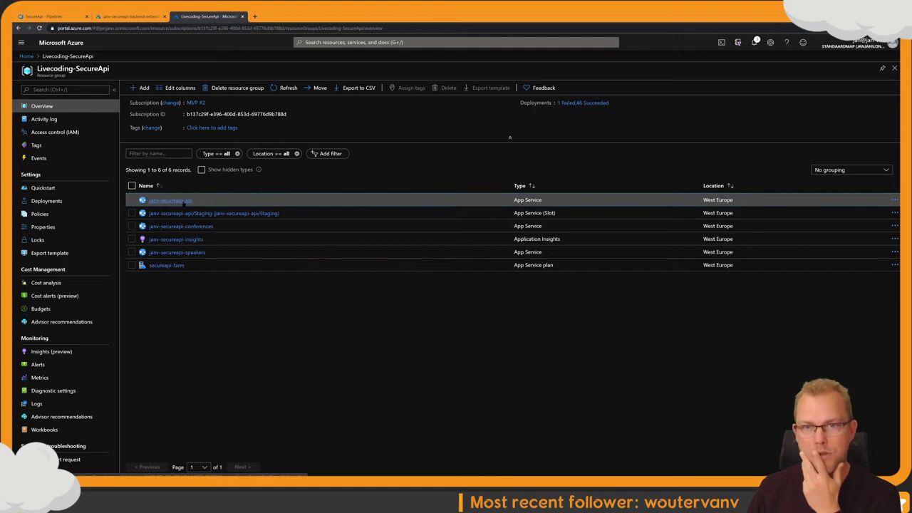
left_click(229, 227)
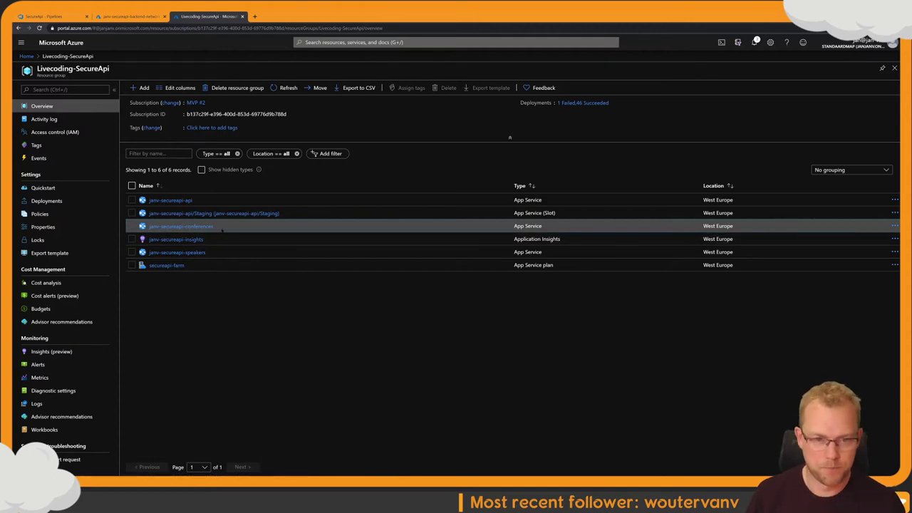
Step: Open the janv-secureapi-conferences app service and bring up its public site in a separate browser tab
left_click(203, 227)
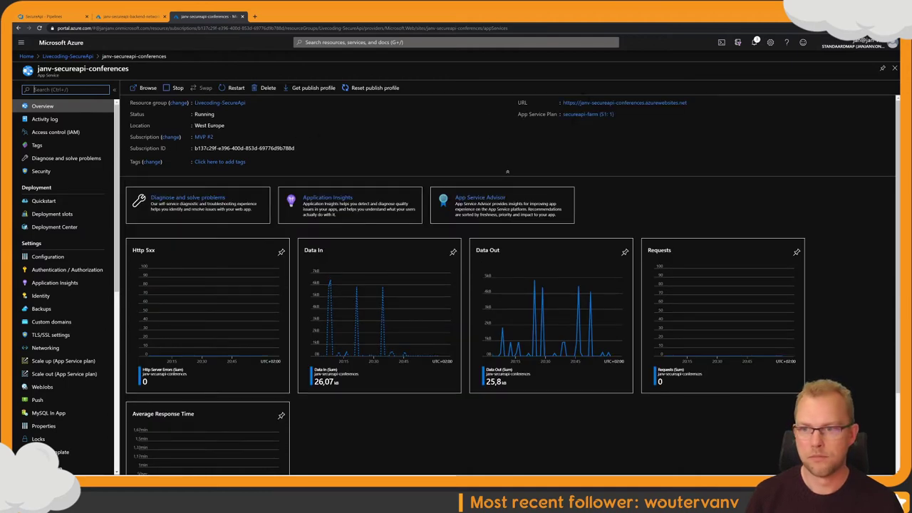
left_click(595, 104)
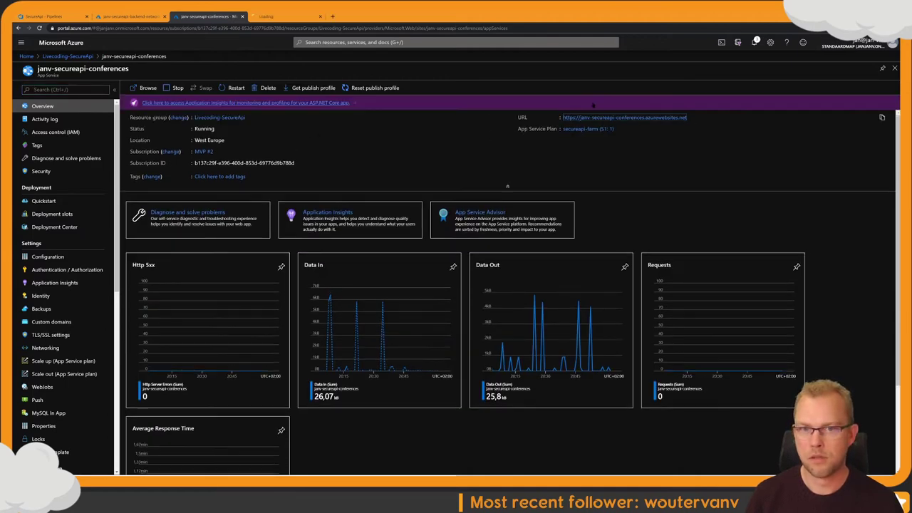
left_click(285, 15)
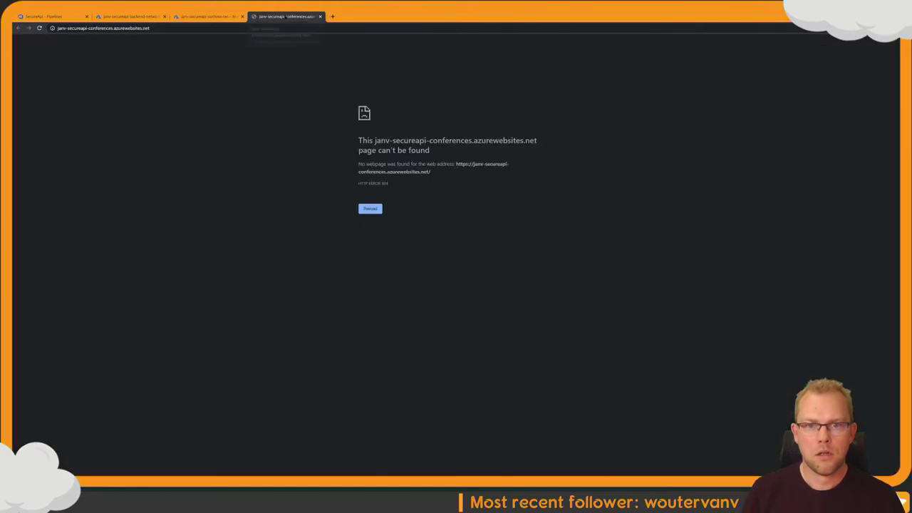
Step: Try to load the path /api/weatherforecast on the janv-secureapi-conferences site
left_click(246, 30)
left_click(249, 30)
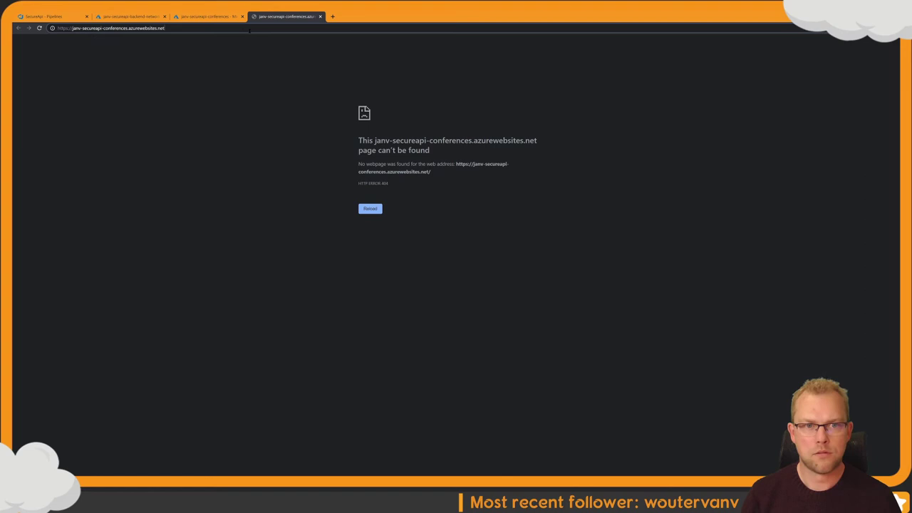
type("/api")
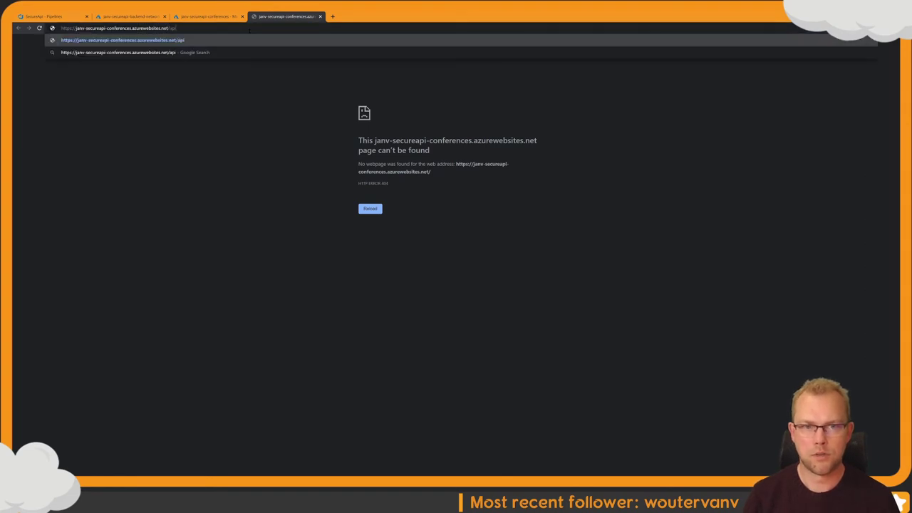
type("/weatherforecast")
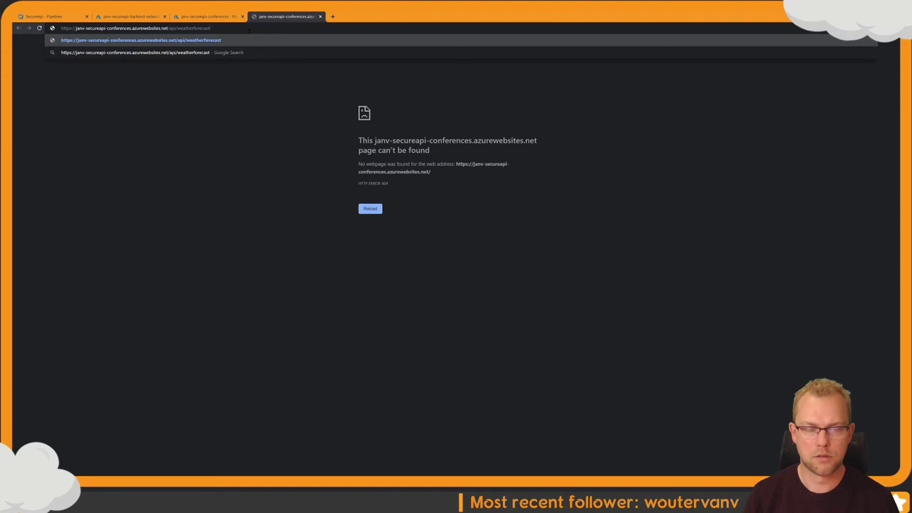
key("Return")
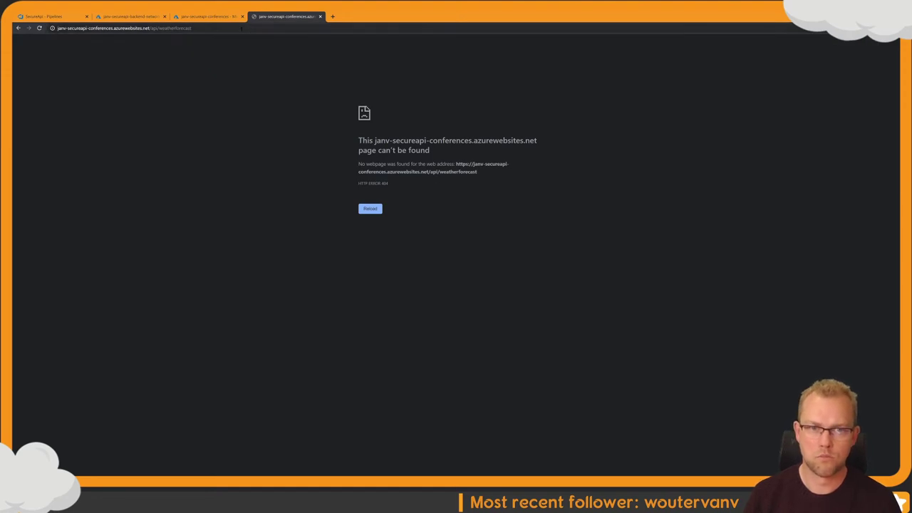
Step: Remove the api segment from the address and load janv-secureapi-conferences.azurewebsites.net/weatherforecast
left_click(165, 27)
key("Delete")
key("Delete")
key("Delete")
key("Delete")
key("Return")
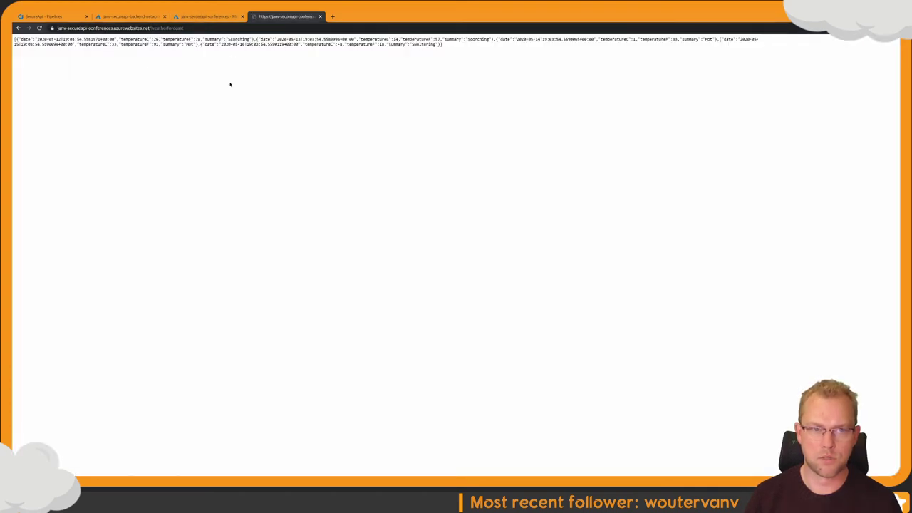
Step: Inspect the weather forecast response's page elements in the developer tools, then close the tools
right_click(289, 104)
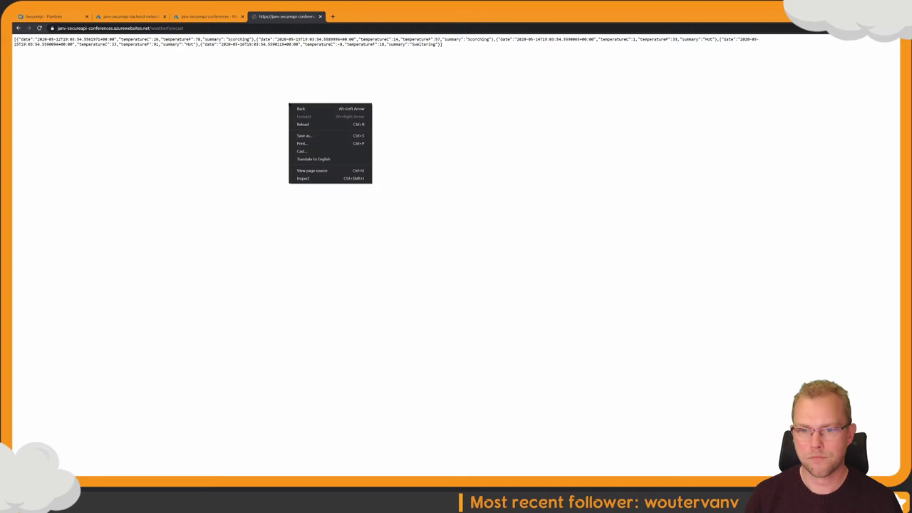
left_click(261, 135)
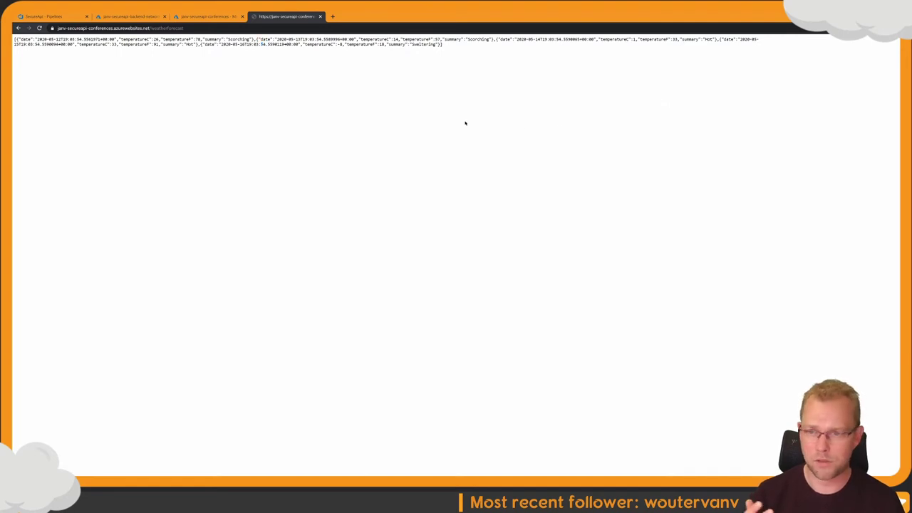
key("F12")
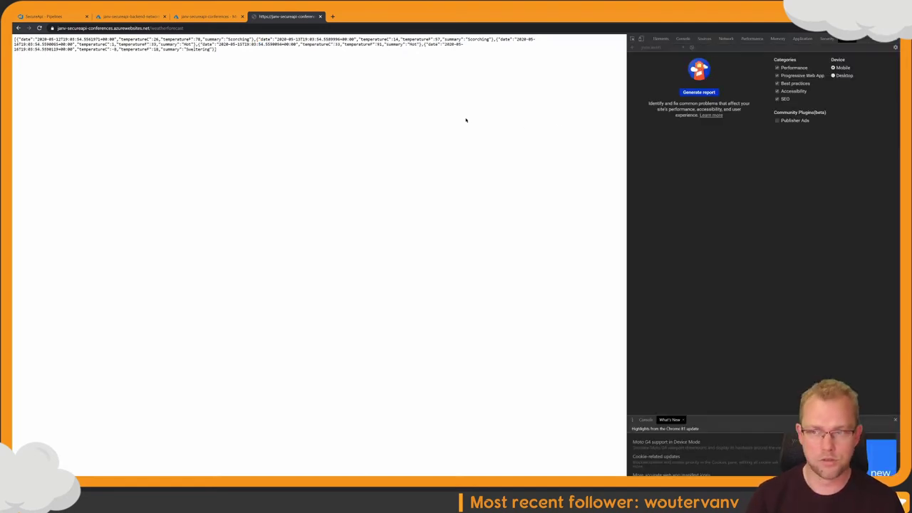
left_click(660, 39)
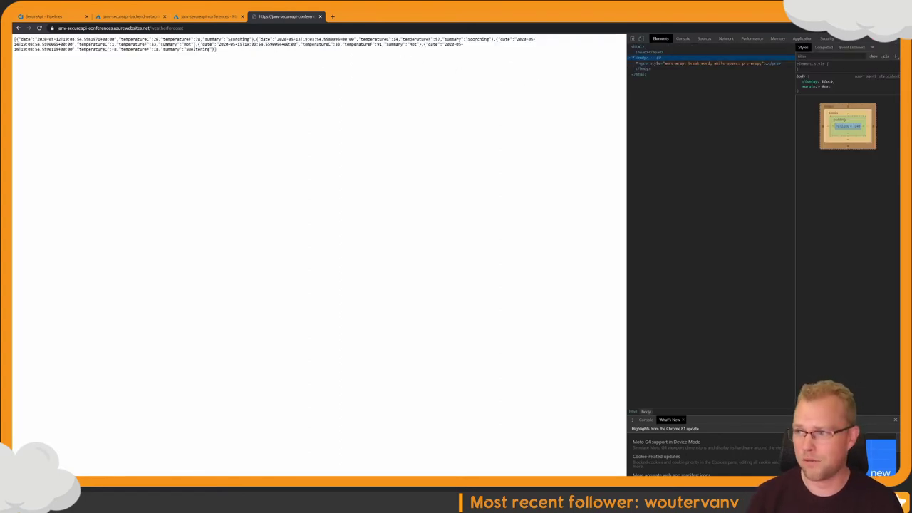
key("F12")
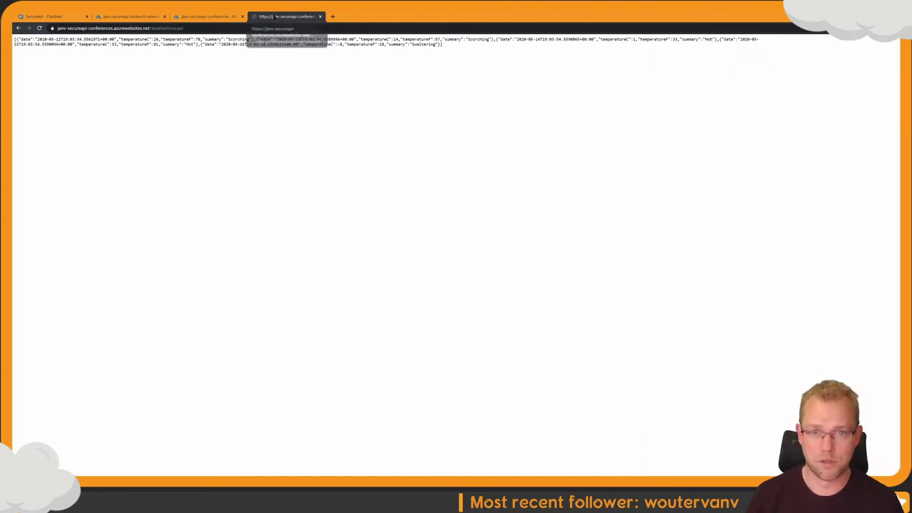
Step: Return to the Azure portal and open the Networking settings of the janv-secureapi-conferences app service
left_click(187, 28)
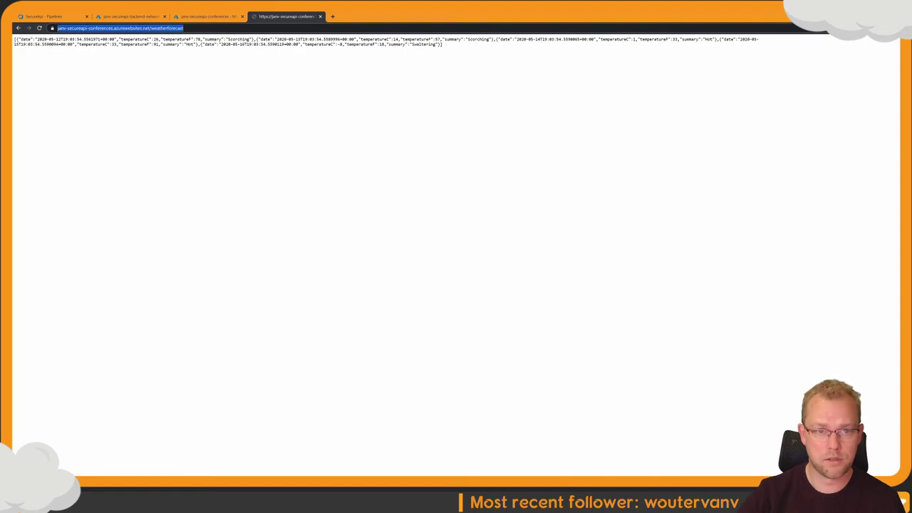
left_click_drag(87, 28, 240, 19)
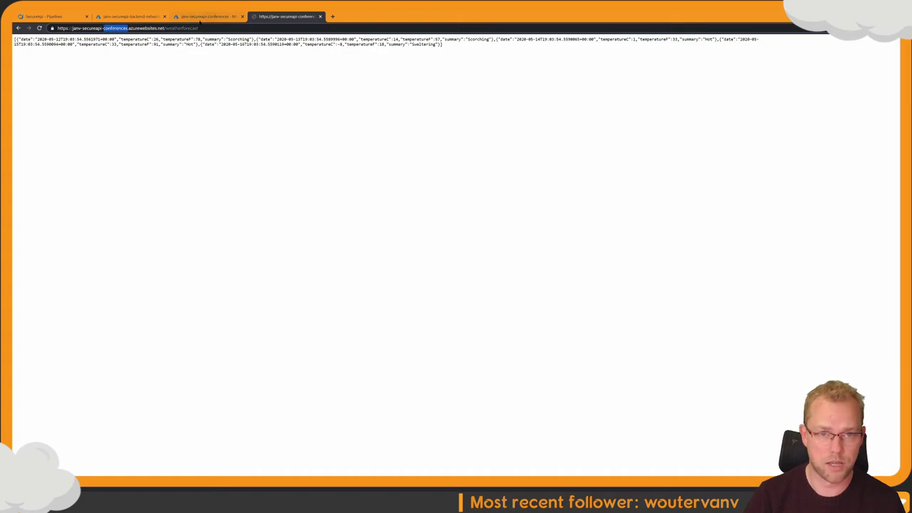
left_click(204, 17)
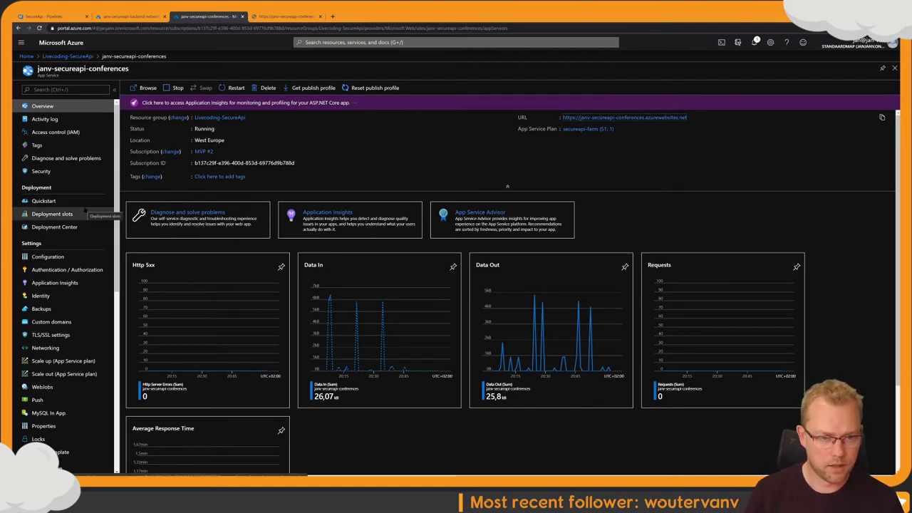
scroll(87, 217, "down", 1)
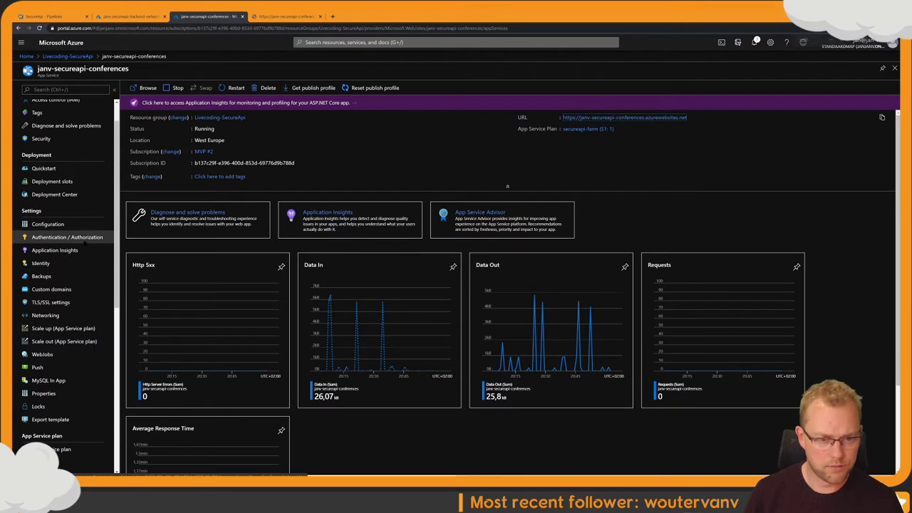
key("ctrl+plus")
scroll(84, 245, "down", 1)
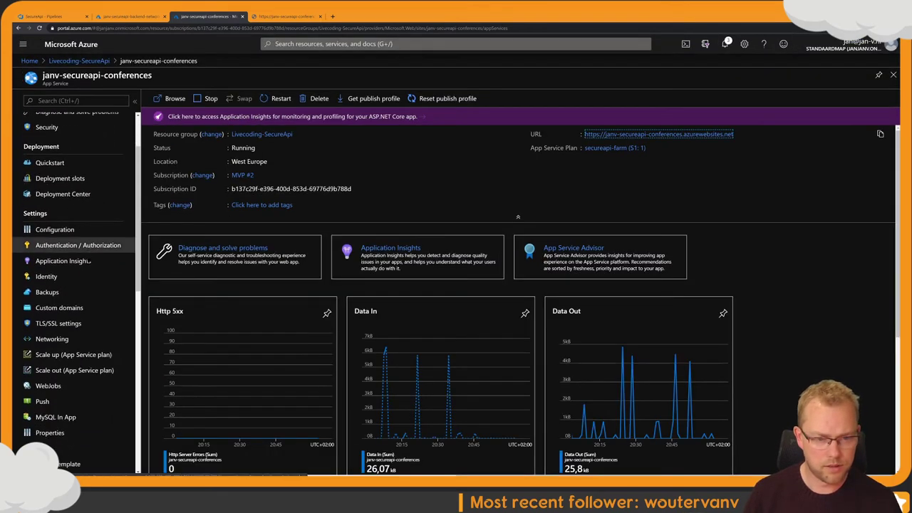
left_click(93, 339)
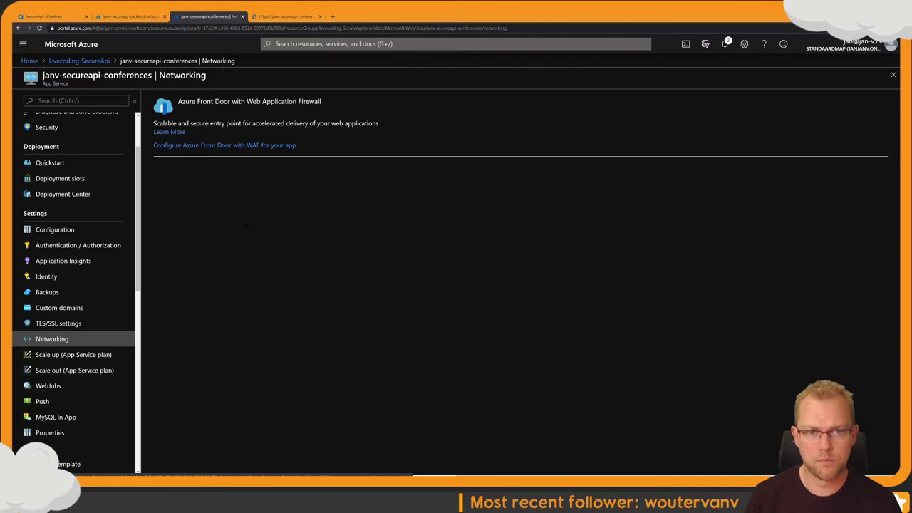
Step: Switch to the Microsoft Docs browser beside the portal and bring up the Azure App Service access restrictions article
key("super+Right")
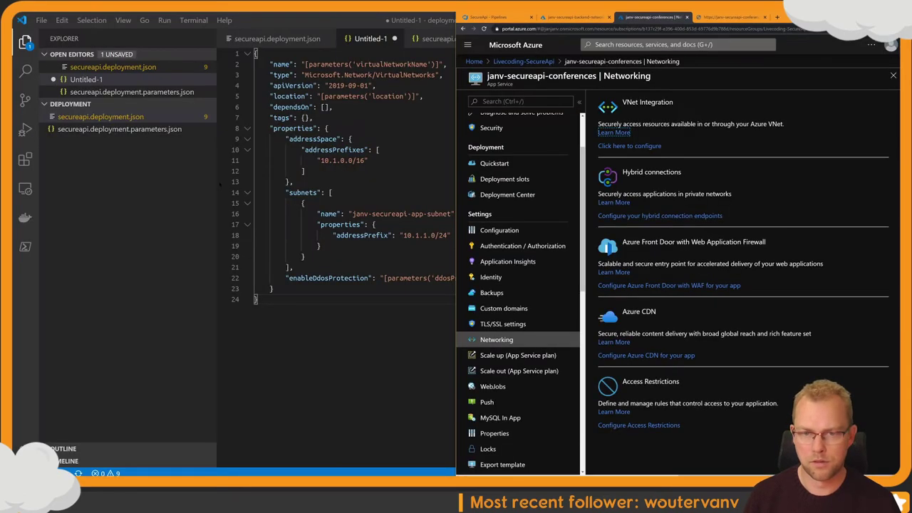
key("super+Left")
key("super+Up")
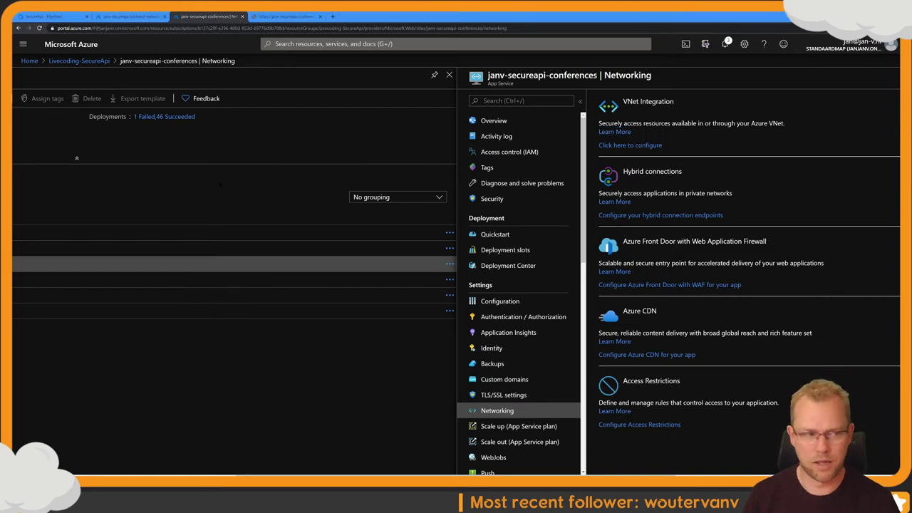
key("alt+Tab")
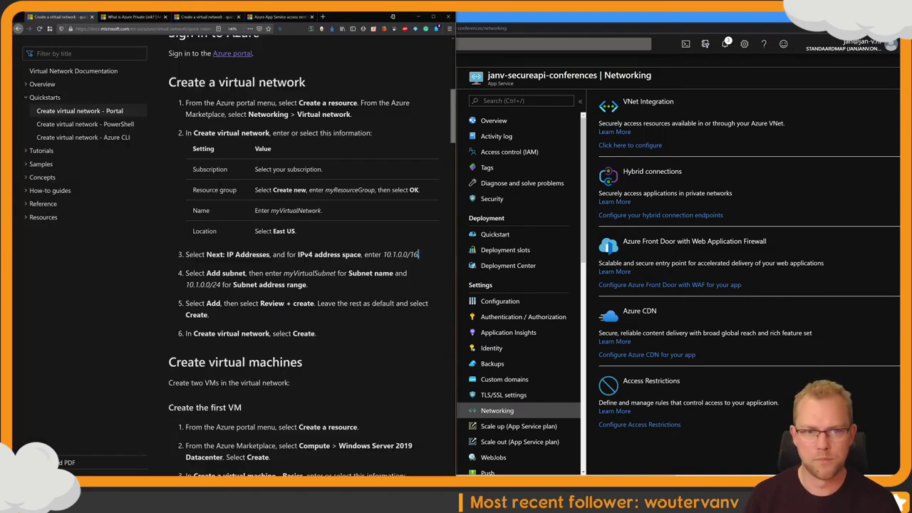
left_click(207, 16)
left_click(278, 17)
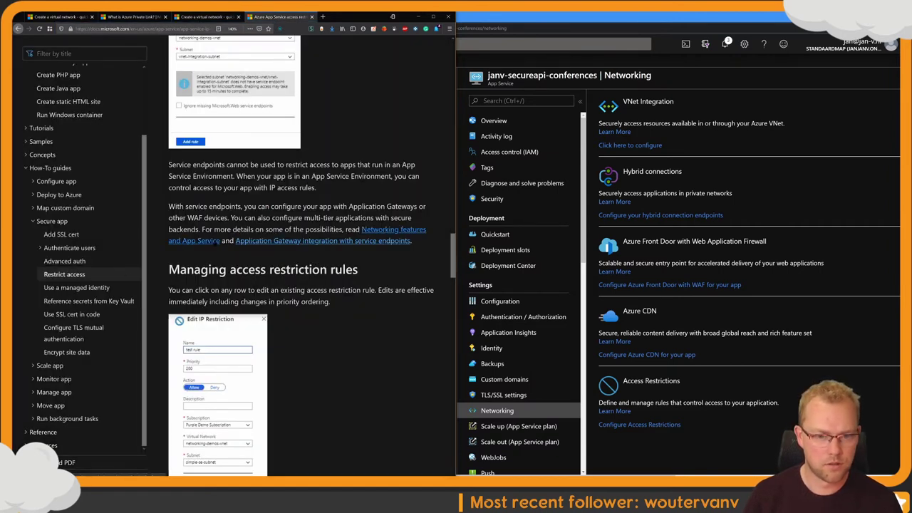
Step: Examine the article's introduction and its diagram of on-premises, internet and virtual network access to the App Service
scroll(215, 241, "up", 10)
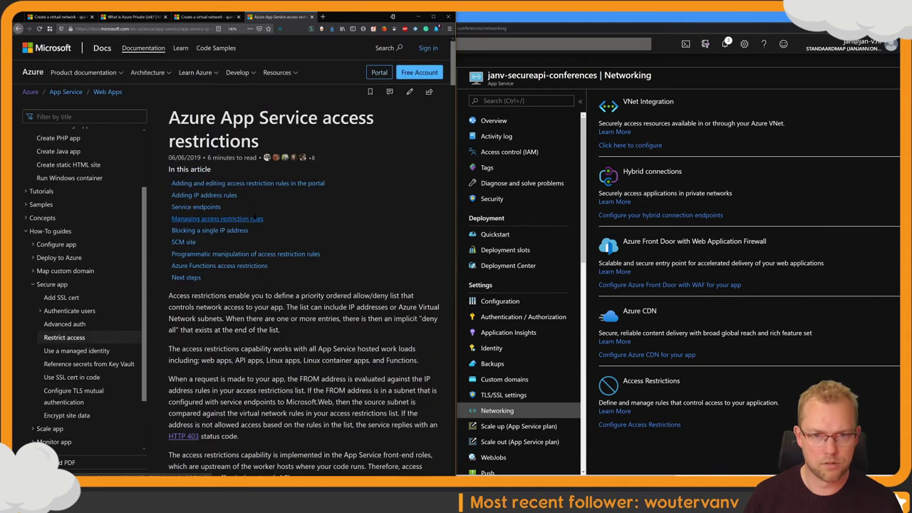
scroll(254, 218, "down", 1)
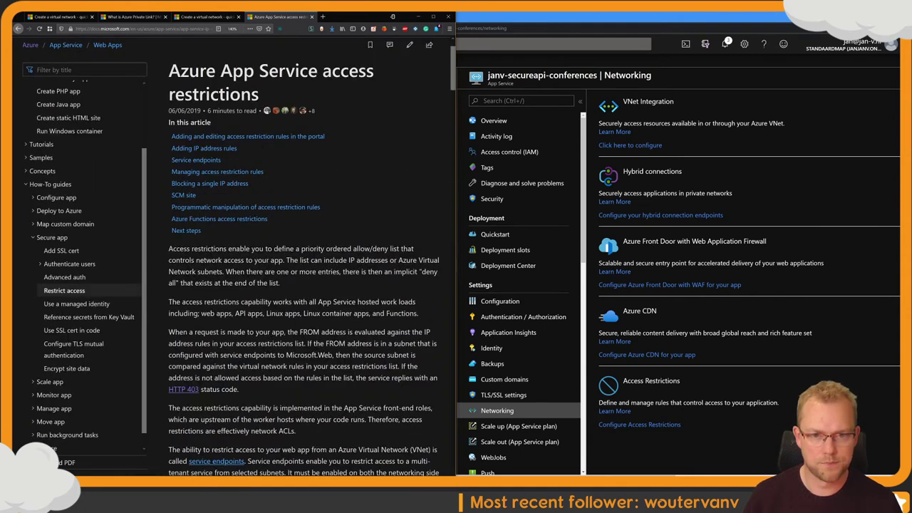
scroll(254, 213, "down", 9)
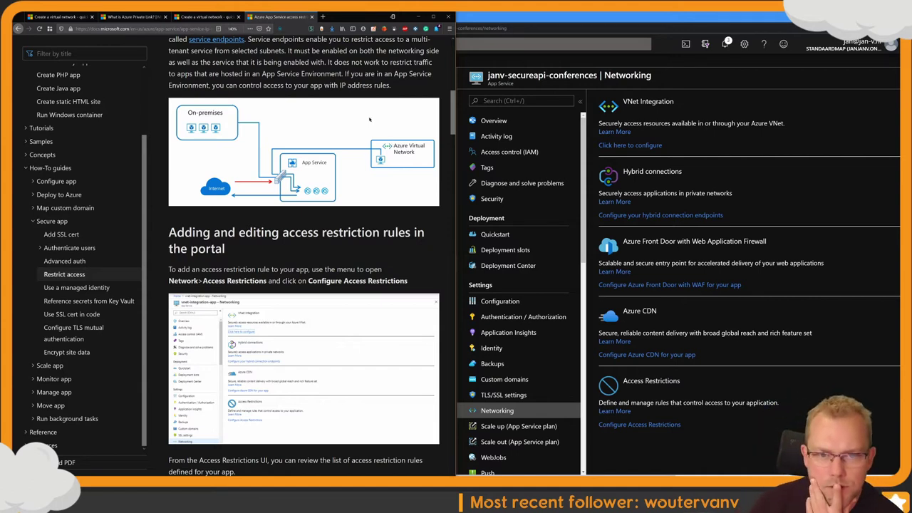
scroll(391, 145, "up", 1)
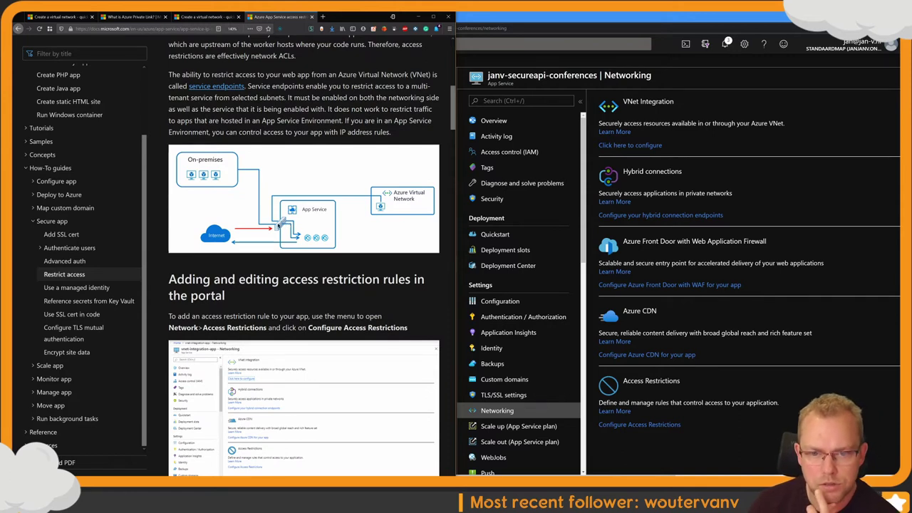
scroll(307, 156, "up", 1)
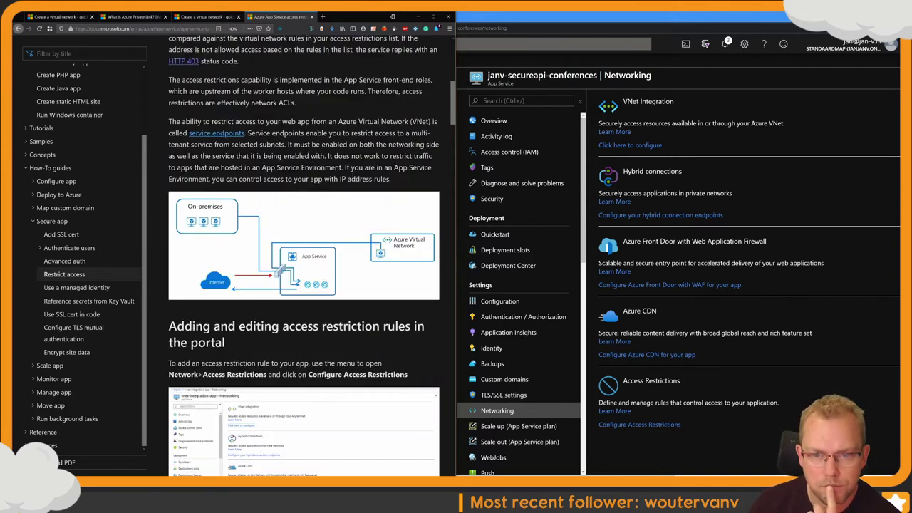
scroll(306, 154, "up", 1)
scroll(306, 154, "up", 1)
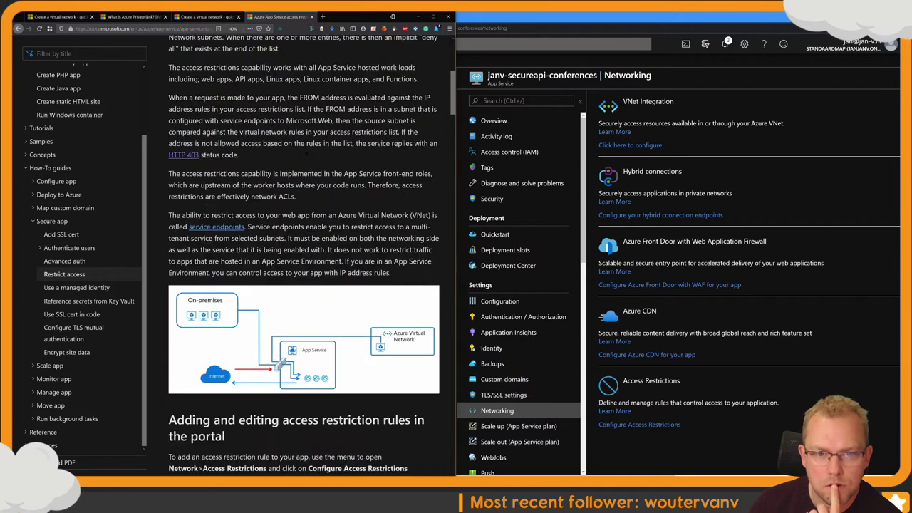
scroll(306, 155, "up", 1)
scroll(307, 154, "up", 2)
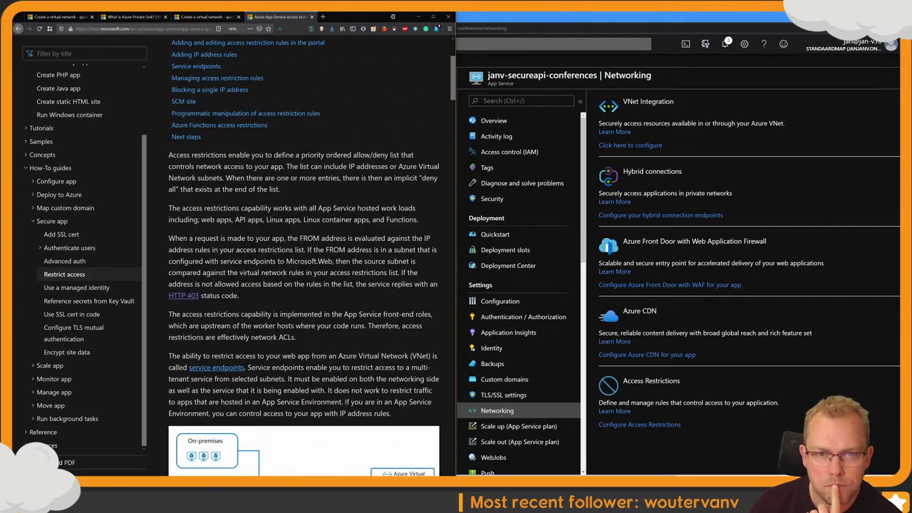
Step: Read how the allow/deny list handles IP addresses and virtual network subnets, and review the service endpoints explanation
scroll(307, 155, "up", 1)
scroll(307, 153, "down", 1)
left_click_drag(259, 156, 384, 178)
left_click(384, 178)
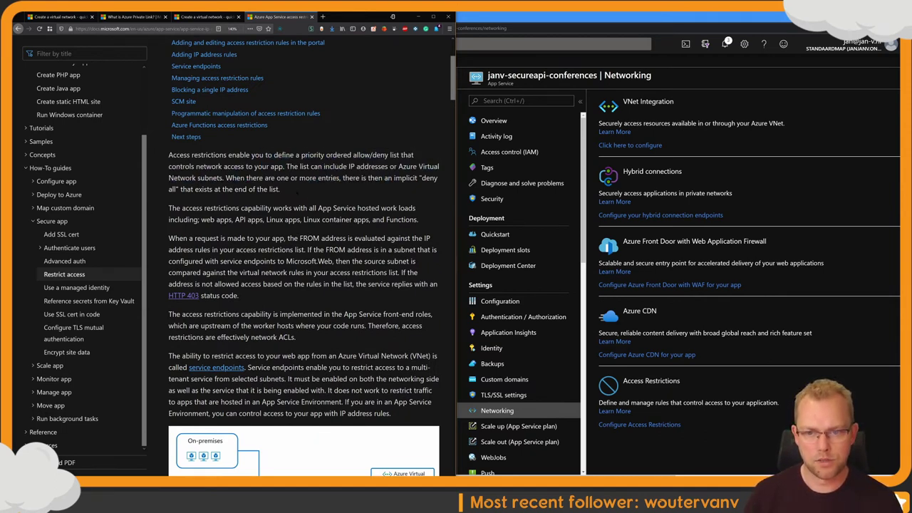
left_click_drag(287, 167, 399, 166)
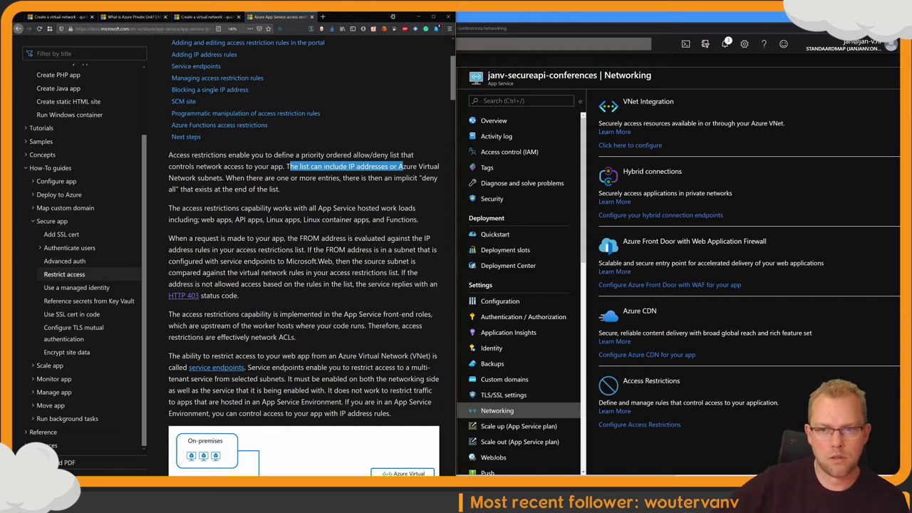
left_click(293, 178)
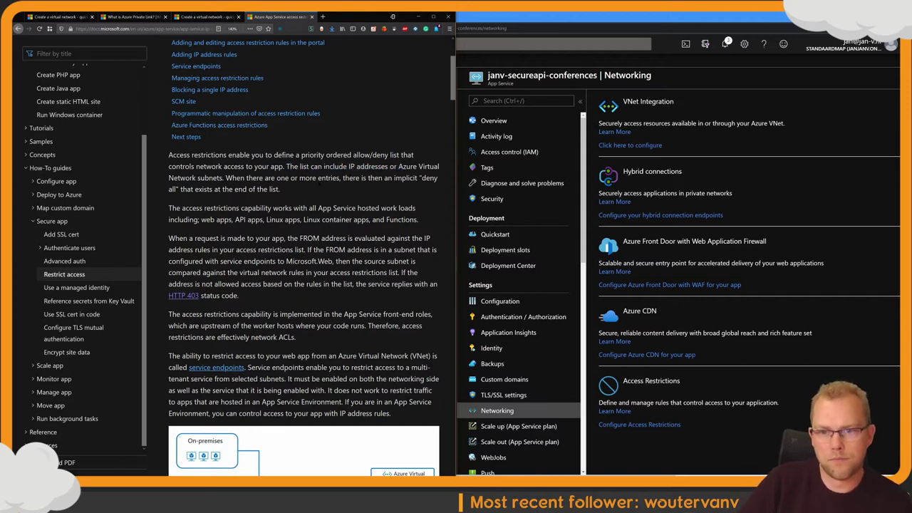
scroll(293, 178, "down", 3)
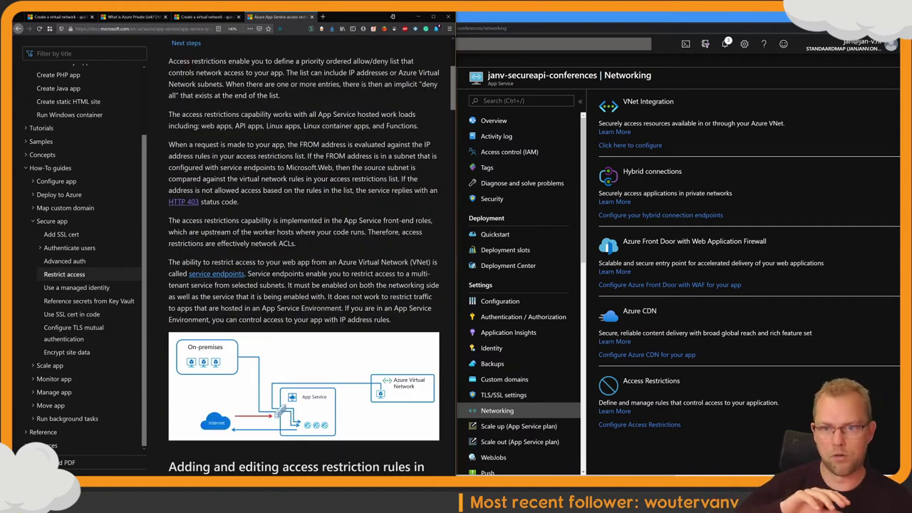
right_click(412, 404)
left_click(405, 394)
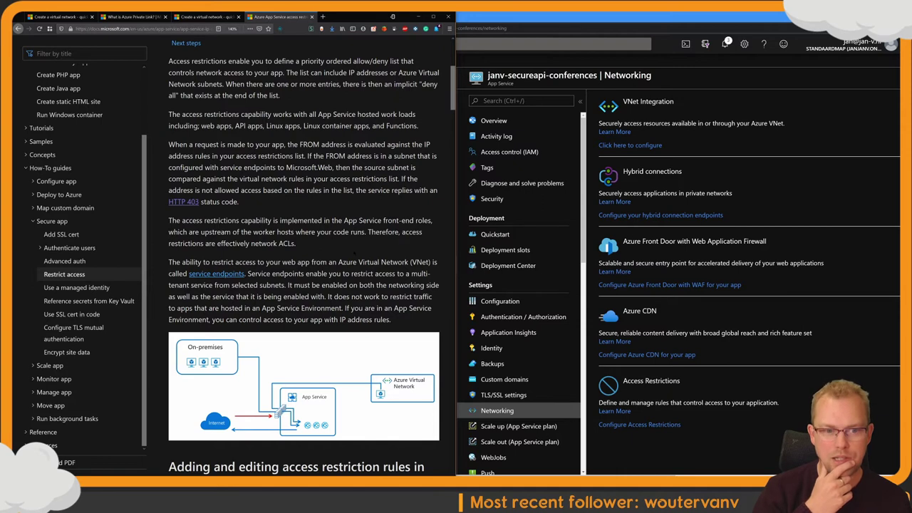
scroll(354, 253, "down", 3)
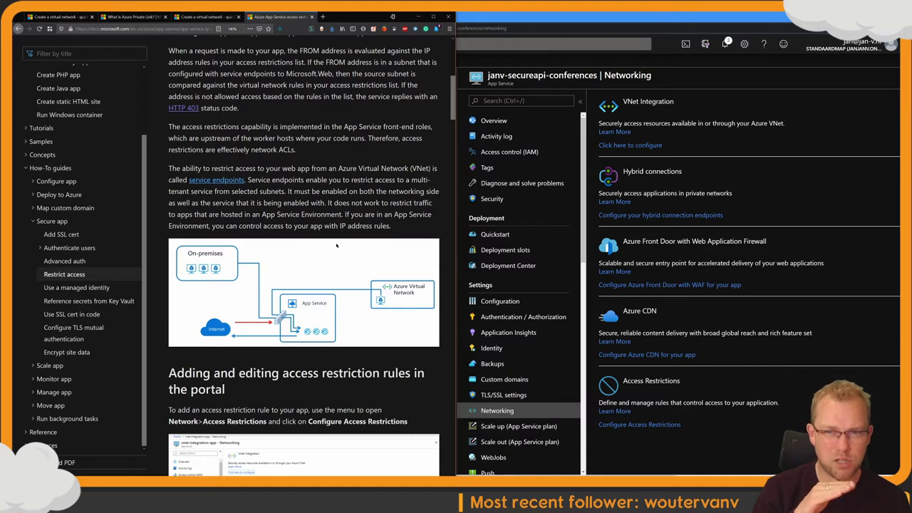
Step: Look through the Create a virtual network quickstart down to its next steps
left_click(203, 16)
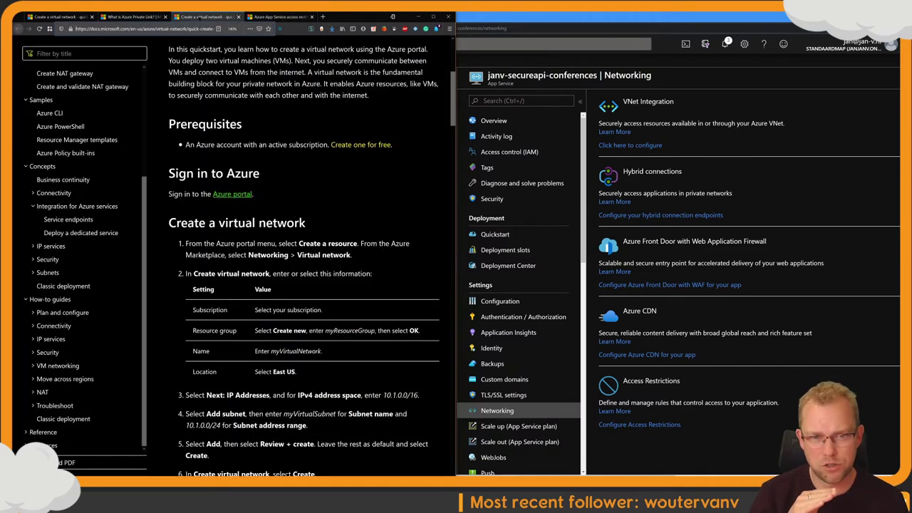
scroll(312, 257, "down", 5)
scroll(319, 204, "down", 5)
scroll(319, 204, "down", 8)
scroll(319, 205, "down", 10)
scroll(312, 256, "down", 8)
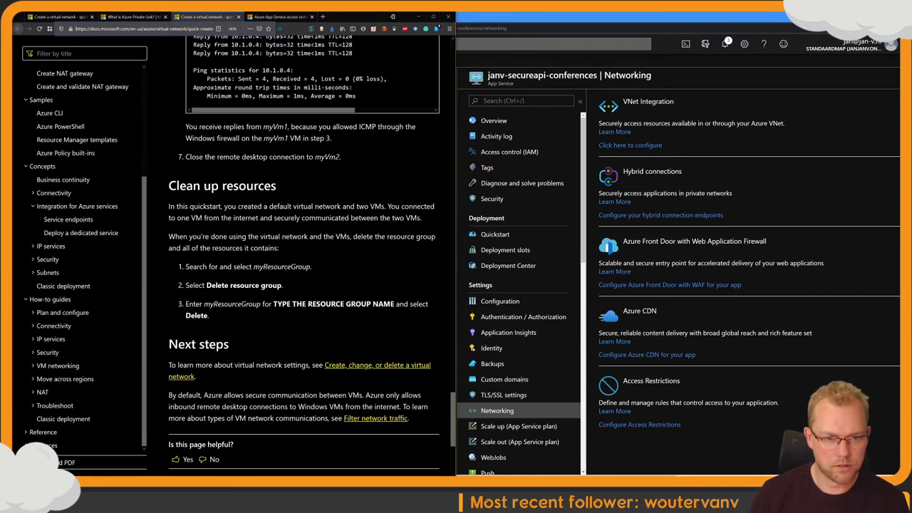
Step: Check the virtual network documentation's Security and Move across regions topics for related guidance, then collapse them
left_click(48, 259)
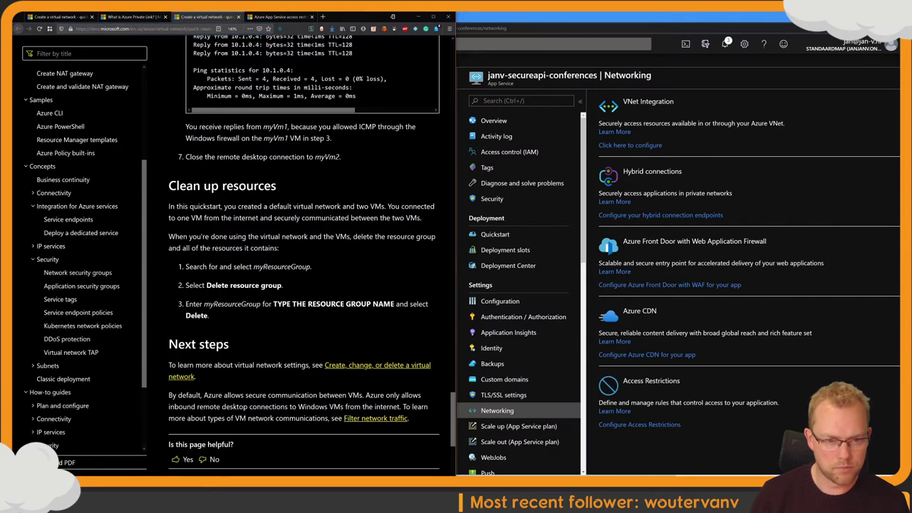
left_click(48, 259)
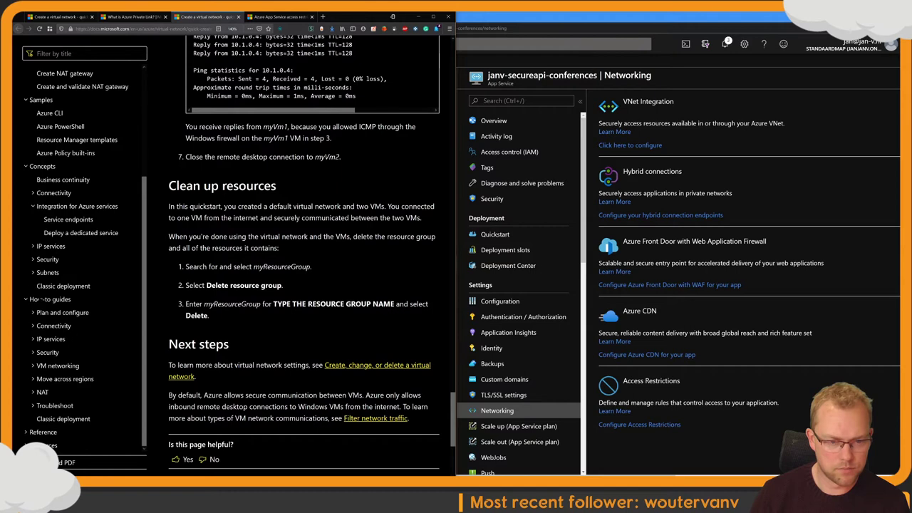
scroll(41, 300, "down", 1)
left_click(48, 351)
left_click(48, 352)
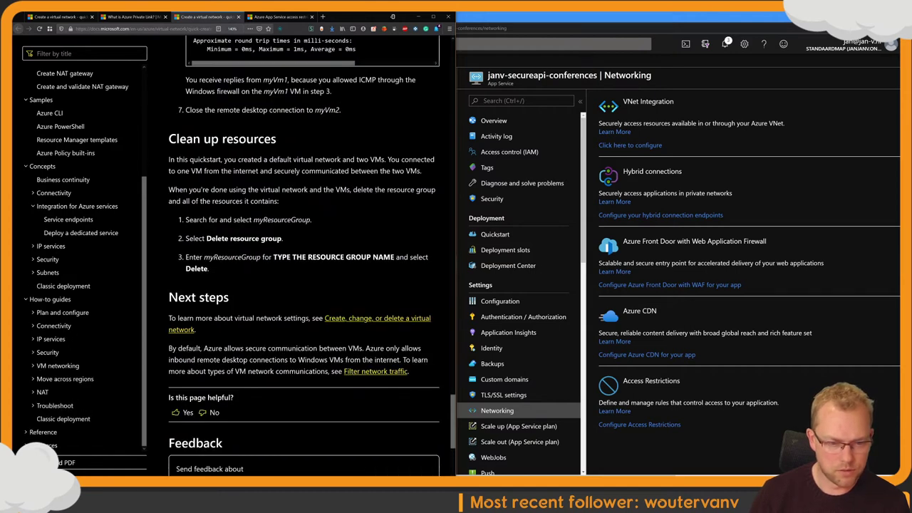
left_click(64, 379)
scroll(65, 378, "down", 2)
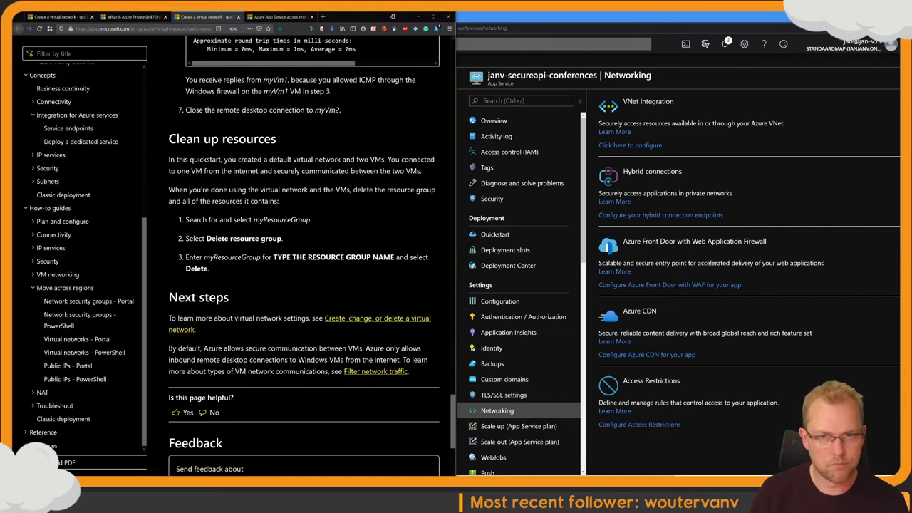
left_click(65, 287)
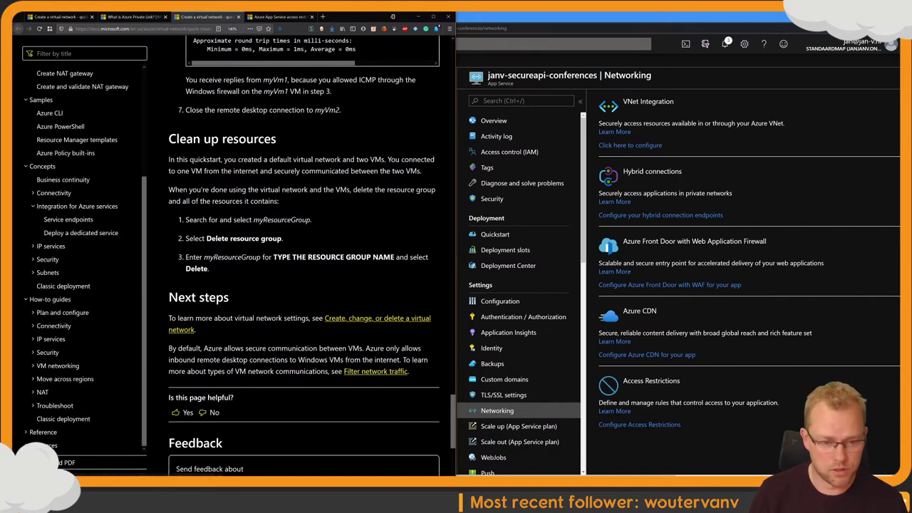
scroll(176, 318, "down", 2)
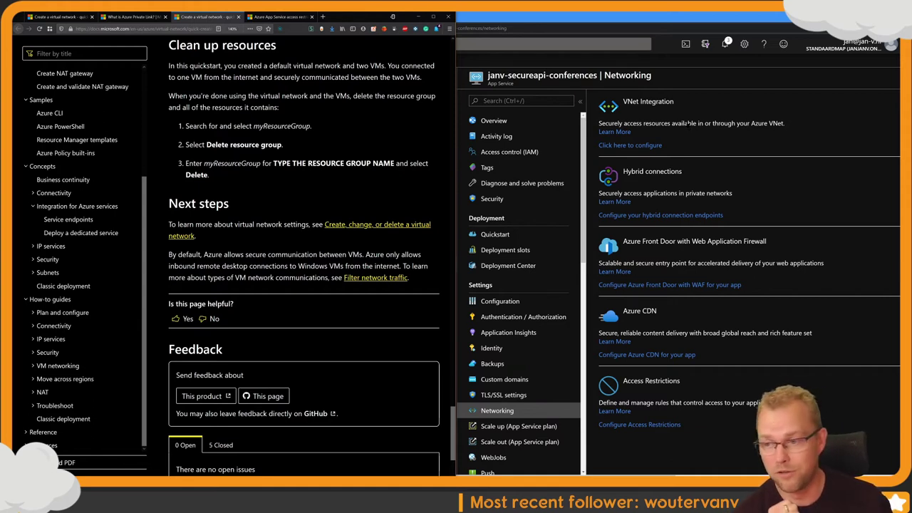
Step: Return to the app service's networking page and review the VNet Integration, Hybrid connections and Azure Front Door descriptions
left_click_drag(654, 122, 758, 123)
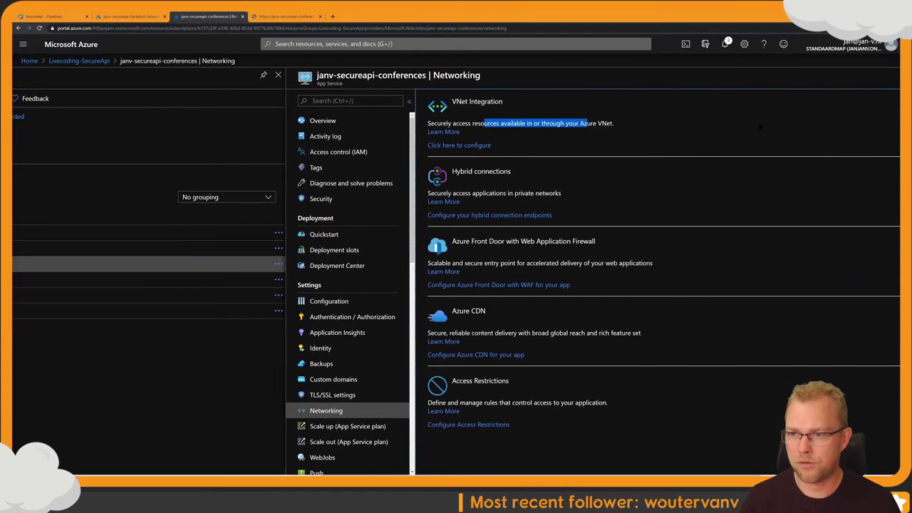
left_click(532, 125)
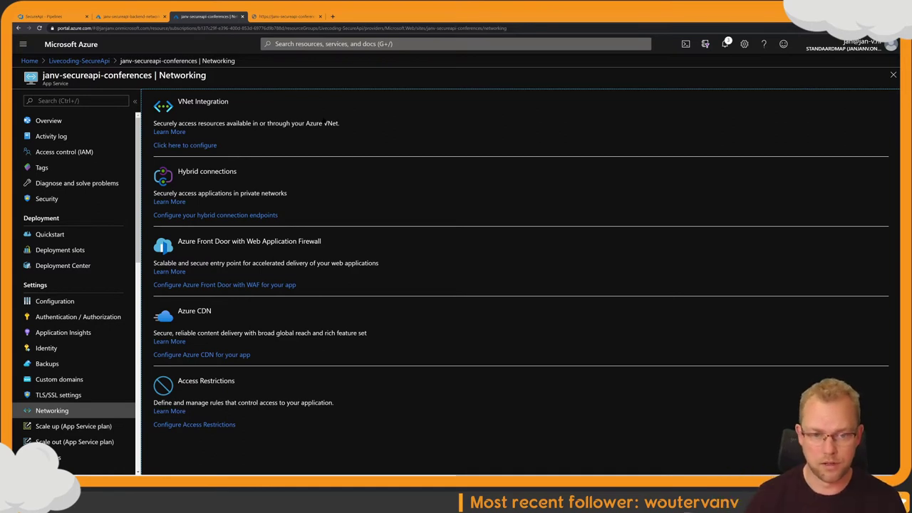
left_click_drag(191, 193, 276, 193)
left_click(276, 193)
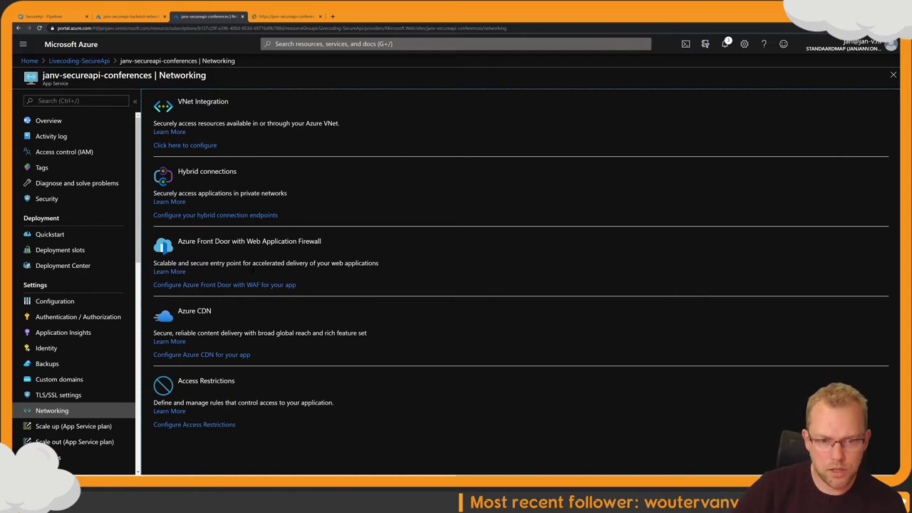
left_click_drag(244, 263, 329, 263)
left_click(330, 264)
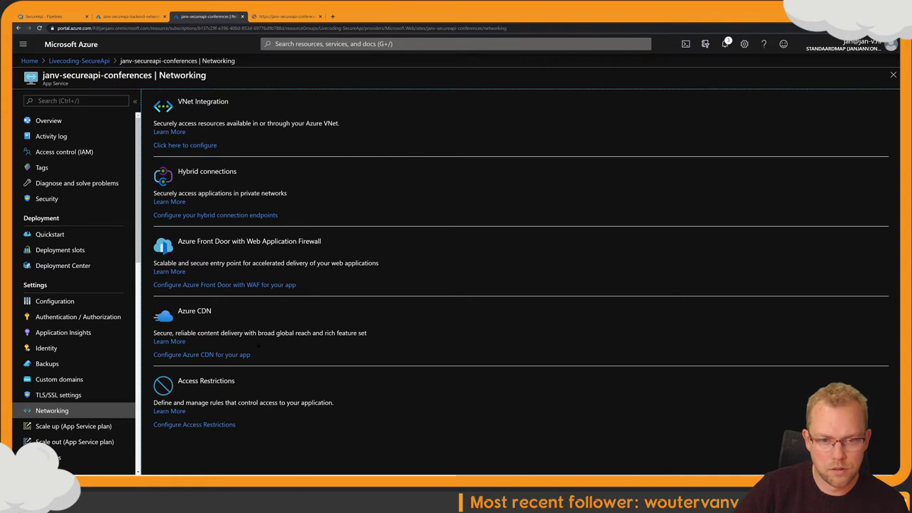
Step: Check the Access Restrictions description, then open the VNet Integration documentation and enlarge the page to 150%
left_click_drag(235, 403, 153, 403)
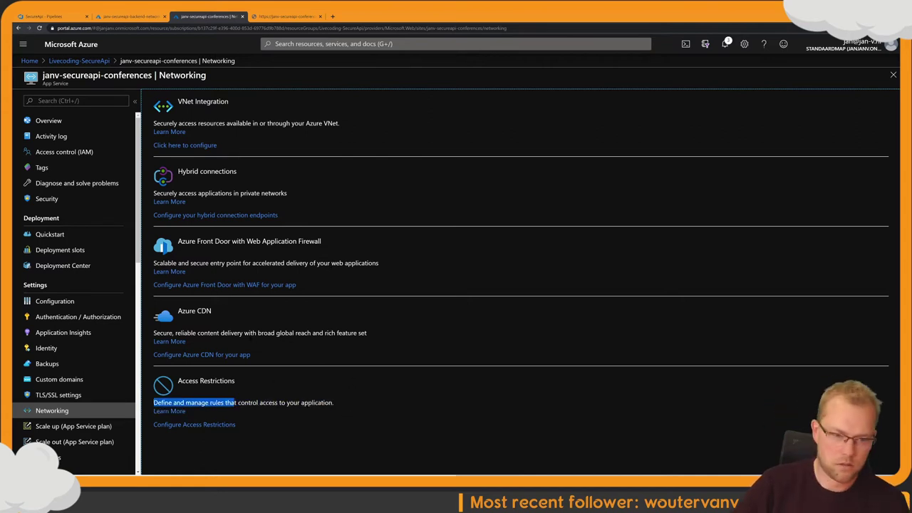
scroll(124, 338, "down", 1)
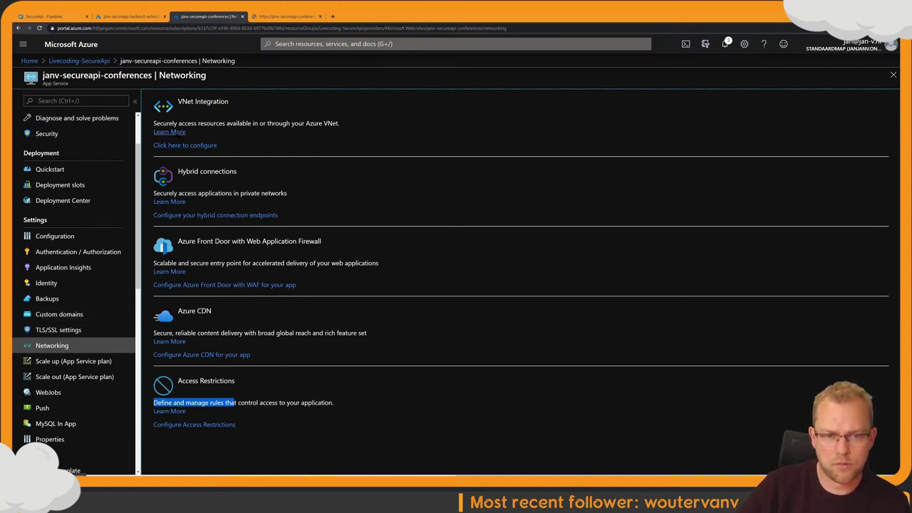
left_click(171, 131)
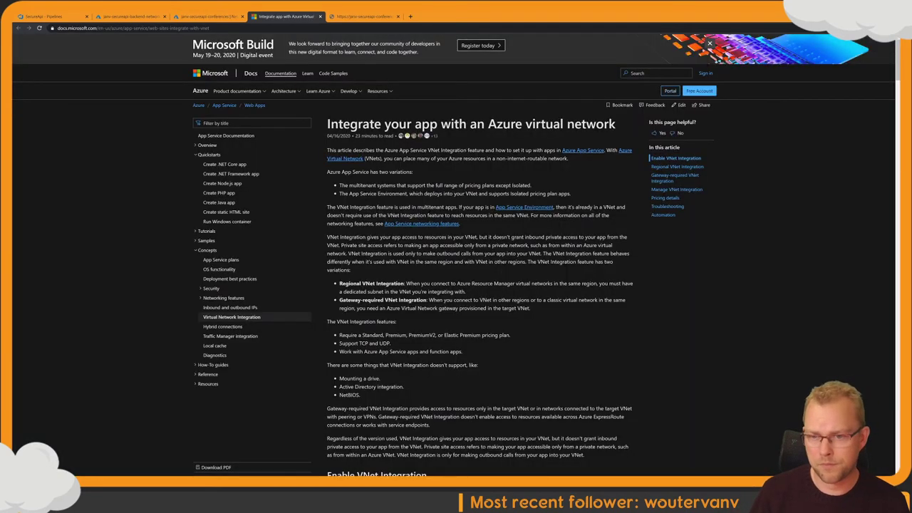
key("ctrl+plus")
key("ctrl+plus")
key("ctrl+plus")
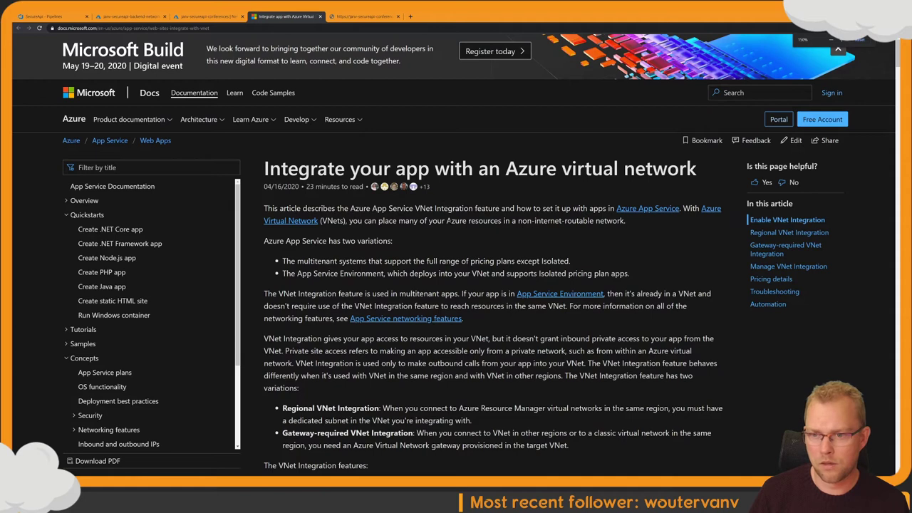
Step: Read the introduction on multitenant apps and VNet Integration, and open the linked App Service networking features article in a separate browser tab
scroll(448, 216, "down", 1)
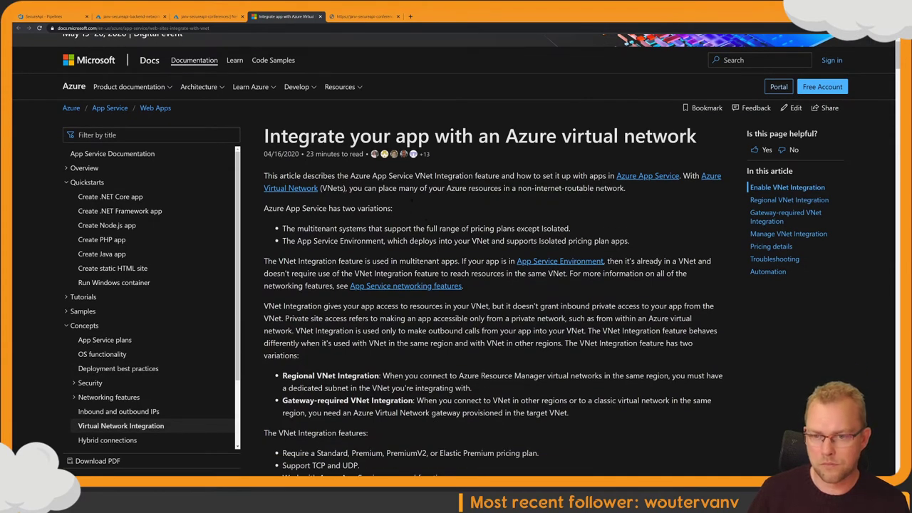
scroll(412, 199, "down", 2)
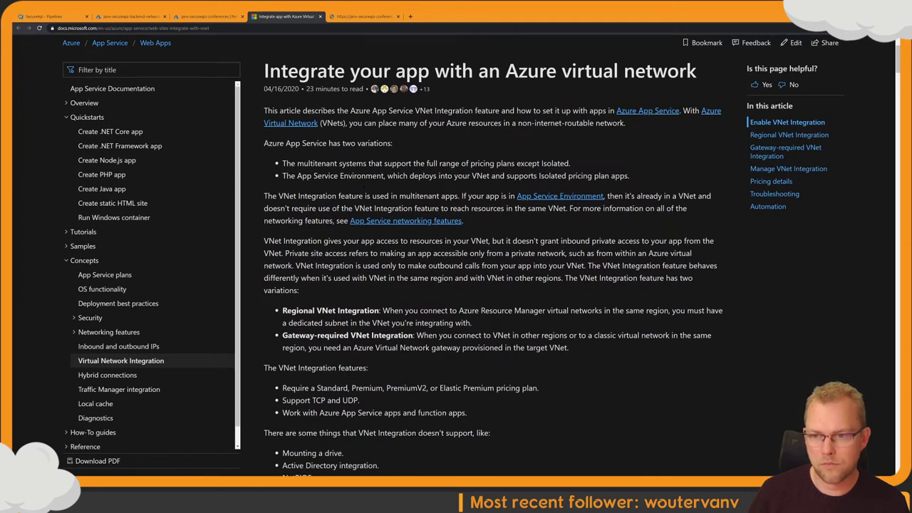
scroll(363, 186, "down", 1)
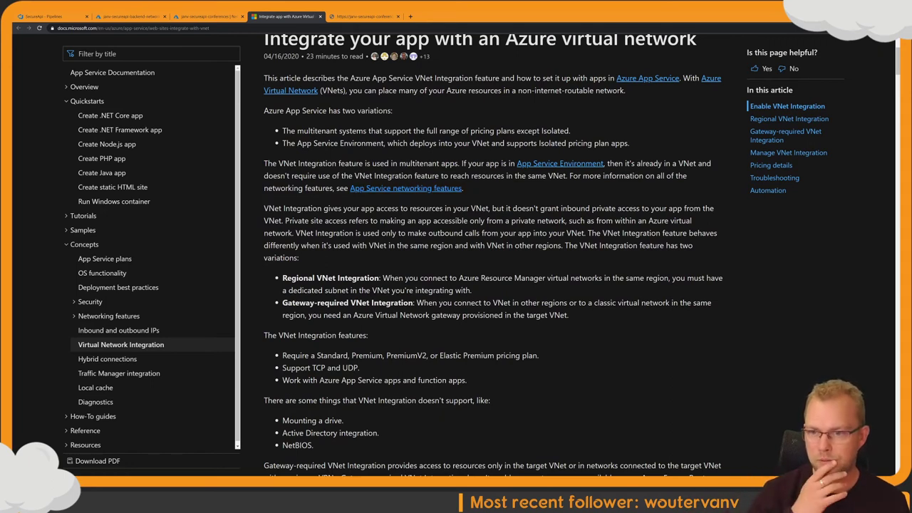
left_click_drag(644, 164, 664, 163)
left_click_drag(341, 175, 450, 175)
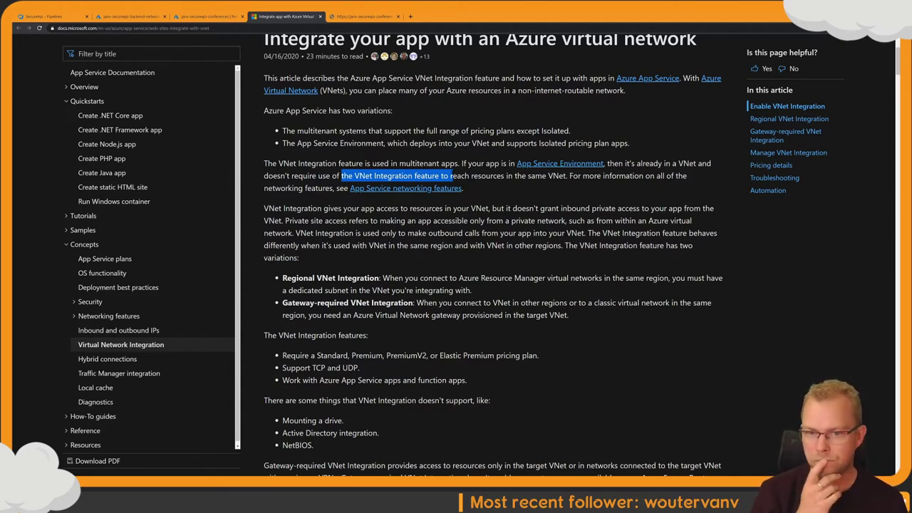
middle_click(405, 188)
Step: Read the paragraph on inbound private access, private site access and outbound calls in the VNet Integration article
left_click_drag(352, 208, 672, 208)
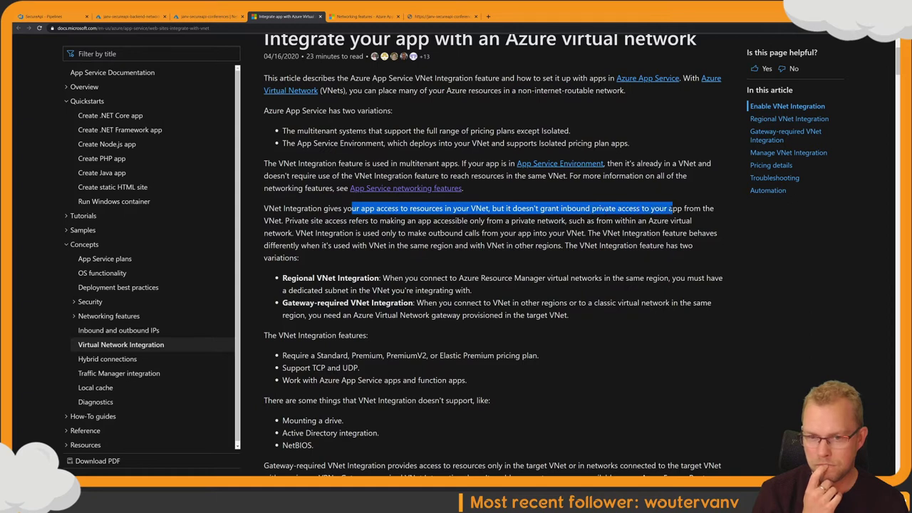
left_click_drag(335, 221, 596, 221)
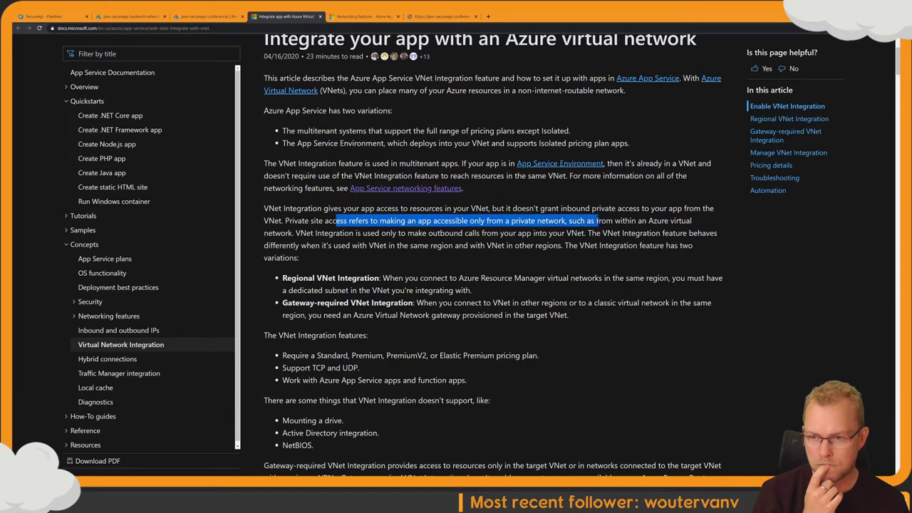
left_click(324, 220)
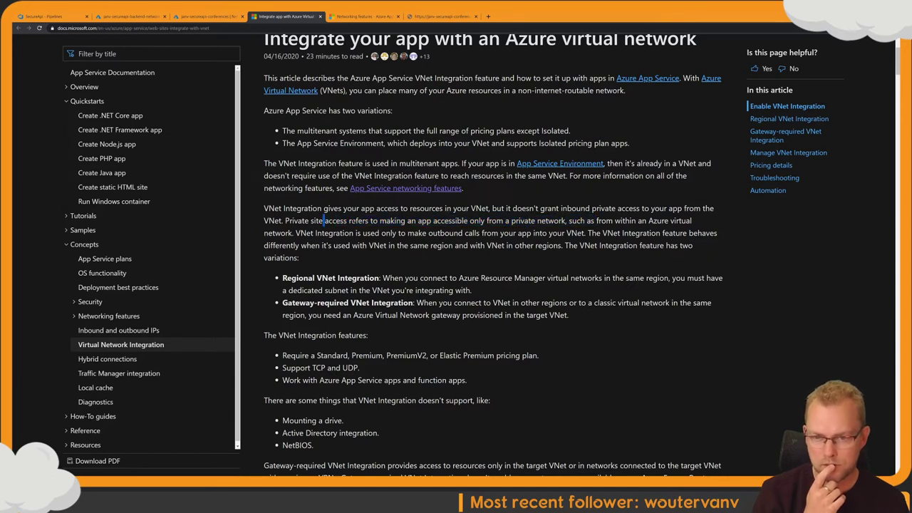
left_click_drag(349, 221, 533, 233)
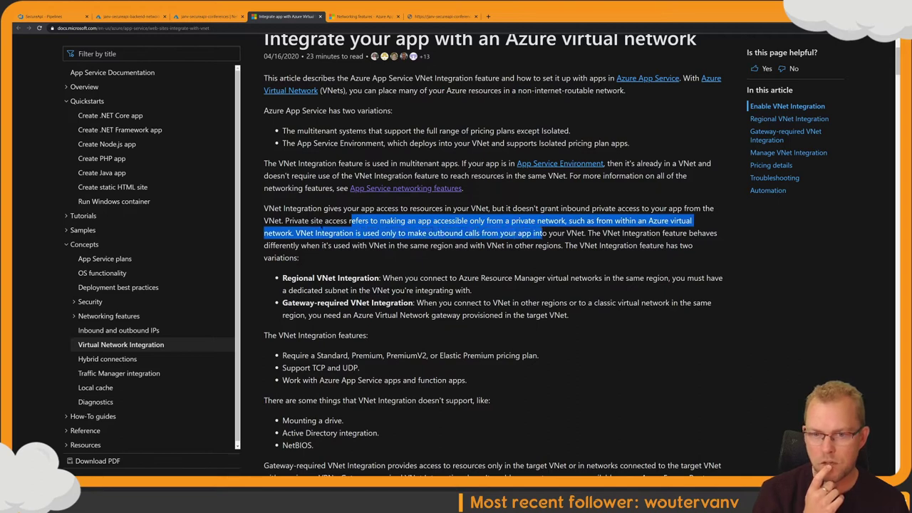
left_click_drag(284, 221, 368, 221)
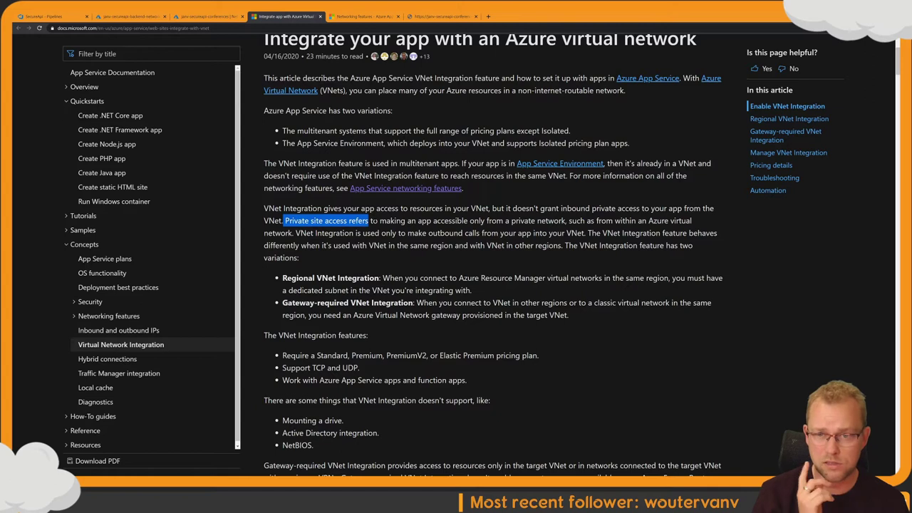
Step: Switch to the App Service networking features article and review its inbound and outbound features and use cases
key("ctrl+Tab")
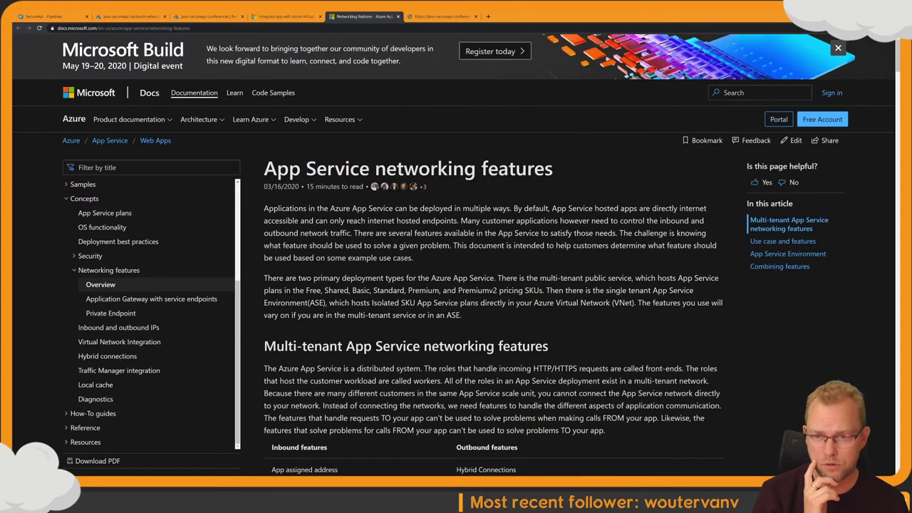
scroll(397, 269, "down", 5)
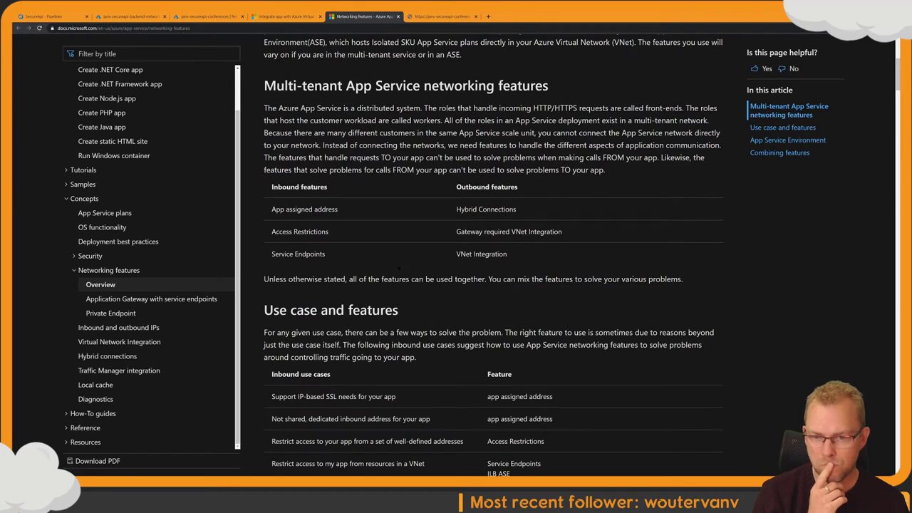
scroll(419, 232, "down", 3)
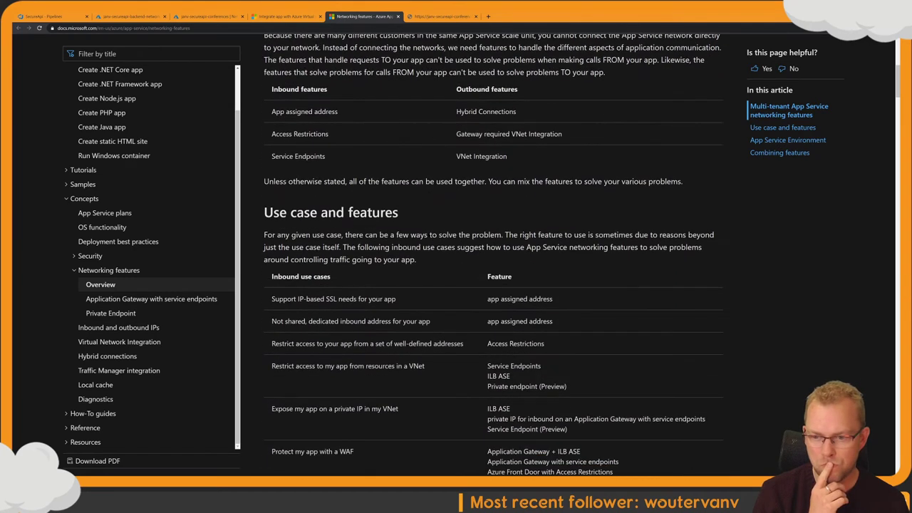
scroll(427, 235, "down", 1)
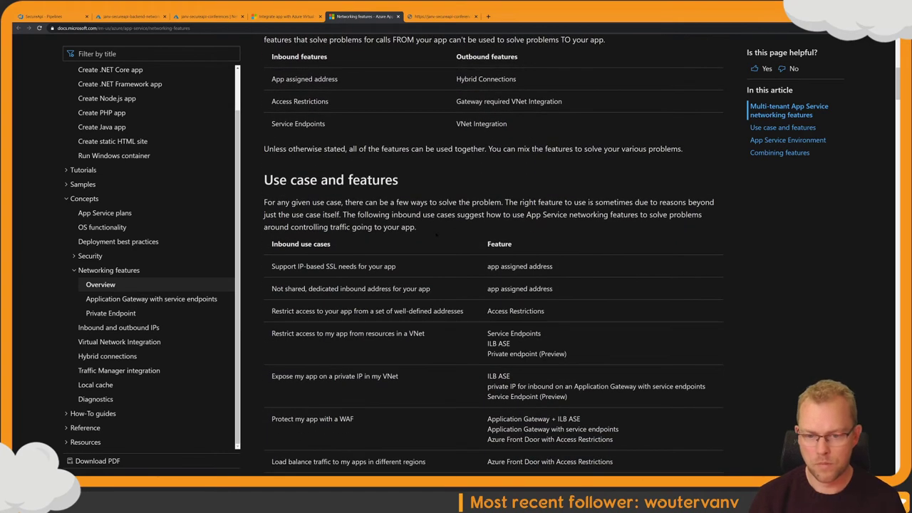
Step: Search the page for "private", open the Private Endpoint article and read the note on preview regions and supported plans
type("private")
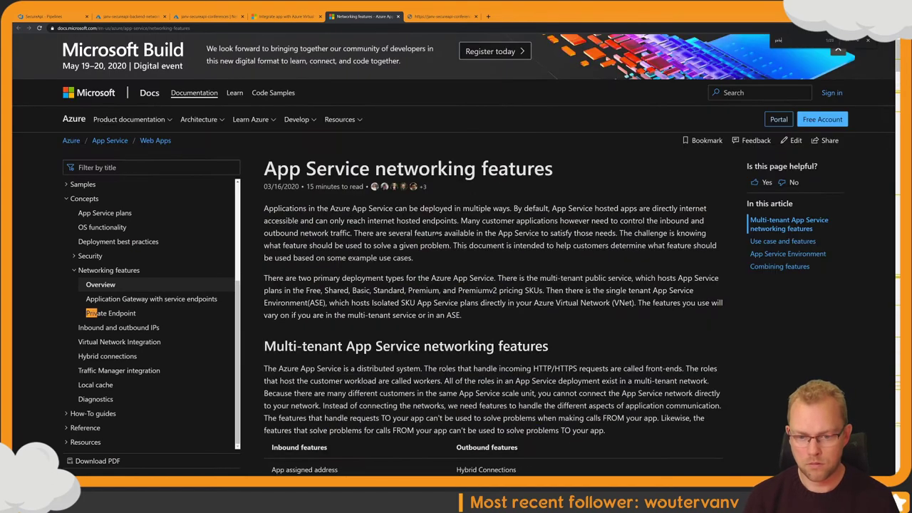
left_click(122, 314)
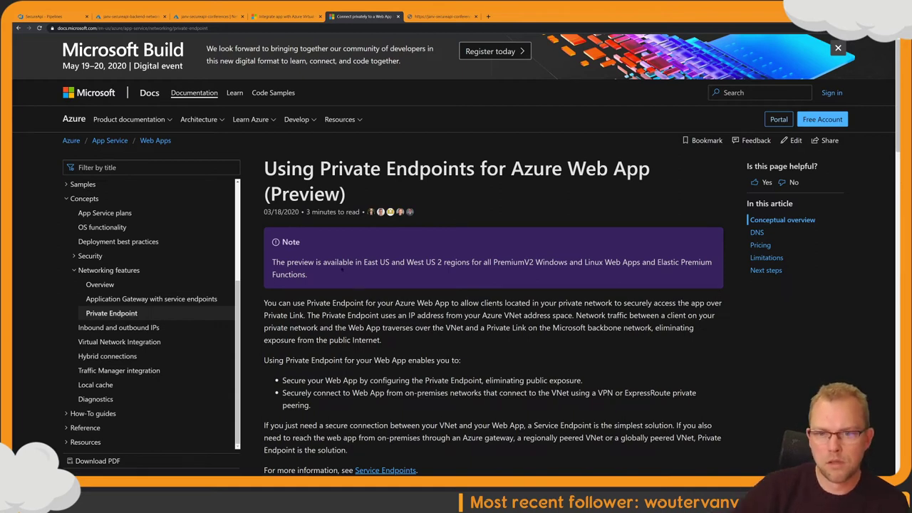
left_click_drag(322, 262, 450, 262)
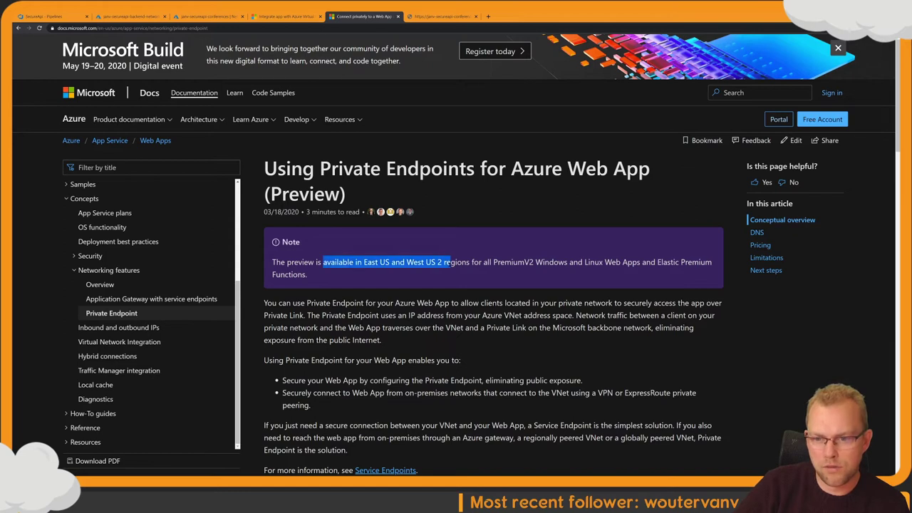
left_click(453, 264)
left_click_drag(524, 262, 592, 262)
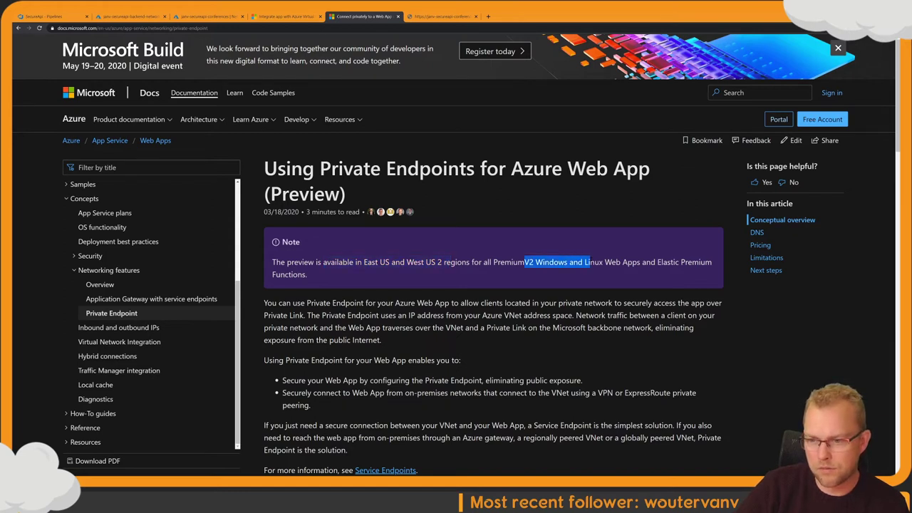
left_click(590, 260)
Step: Read how a Private Endpoint lets private network clients reach the web app through the VNet address space
scroll(585, 257, "down", 1)
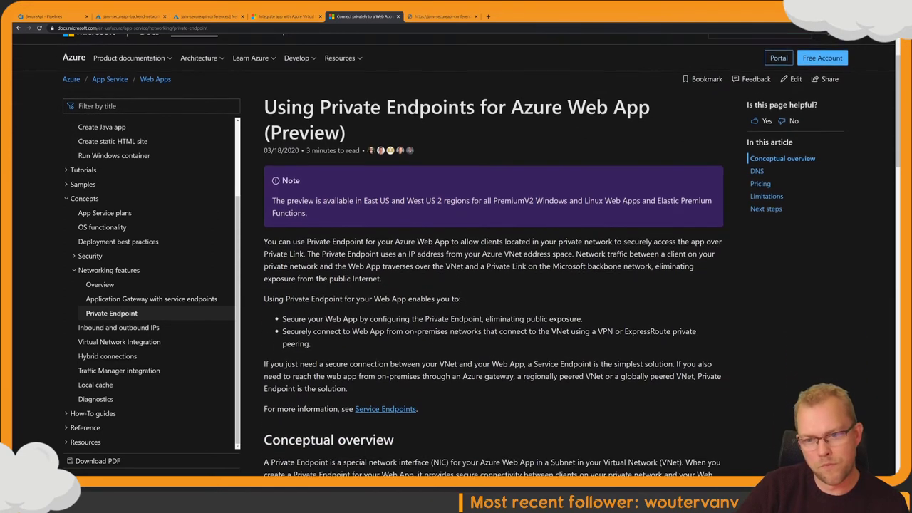
left_click_drag(428, 237, 696, 237)
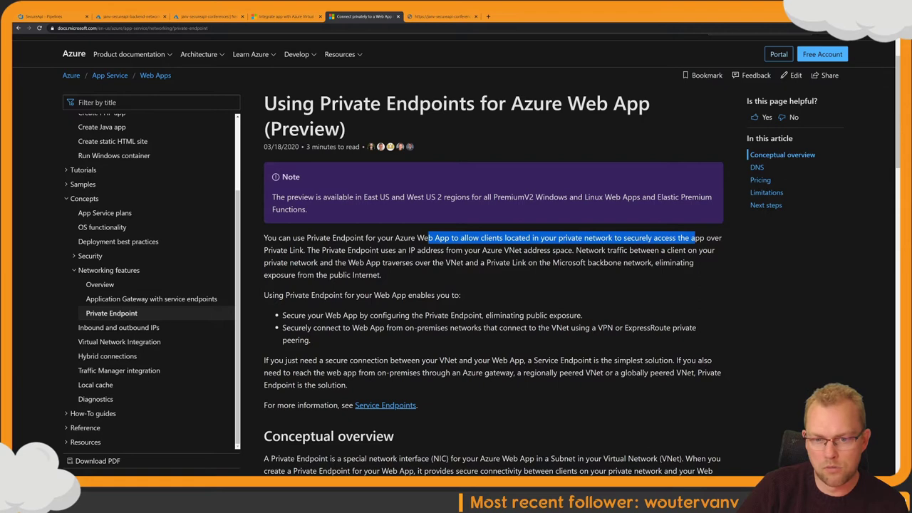
left_click(697, 238)
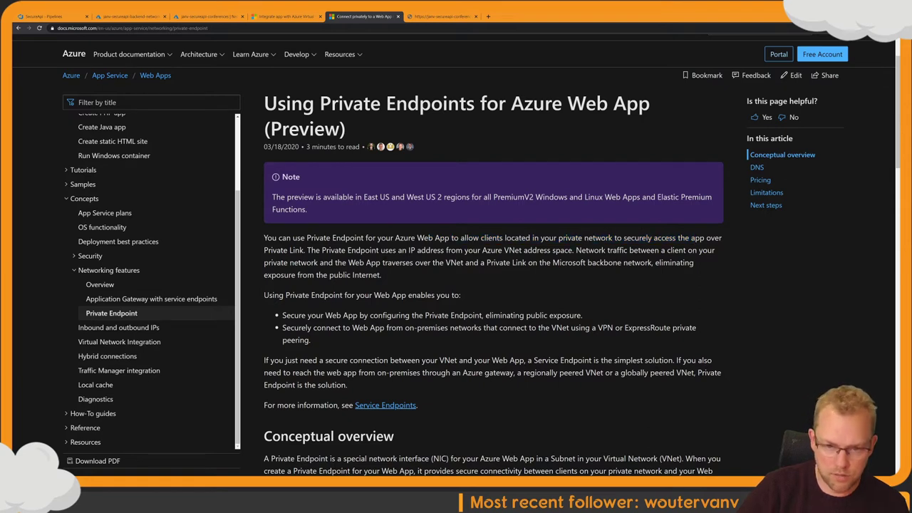
left_click_drag(323, 250, 444, 262)
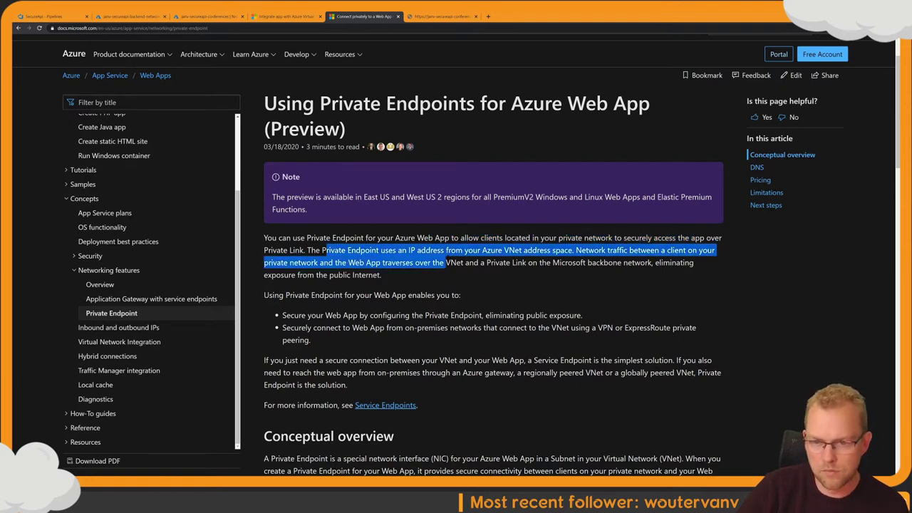
Step: Return to the Networking features overview and go to the table of inbound use cases
left_click(99, 284)
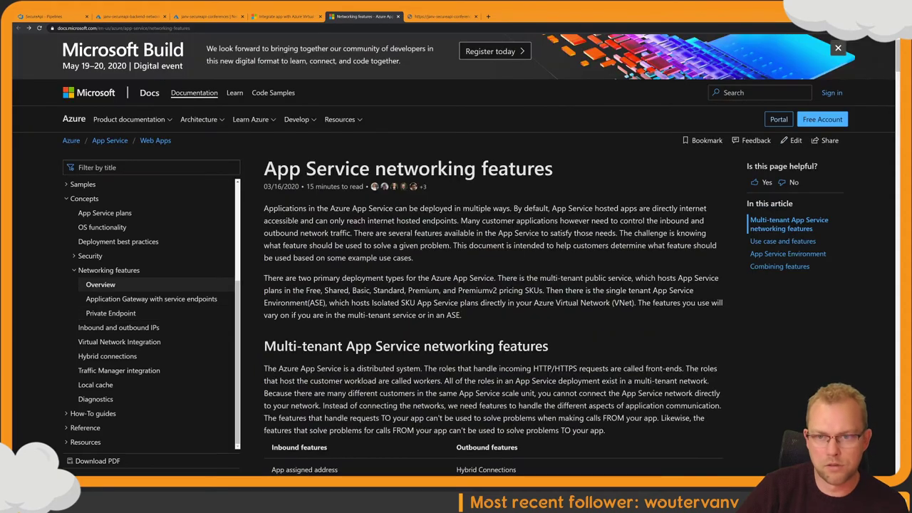
scroll(491, 285, "down", 3)
scroll(491, 285, "down", 1)
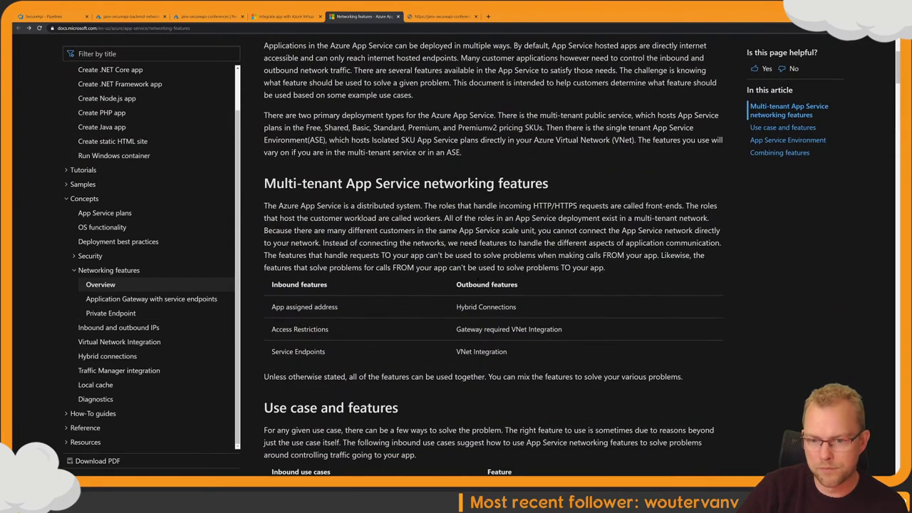
scroll(492, 256, "down", 3)
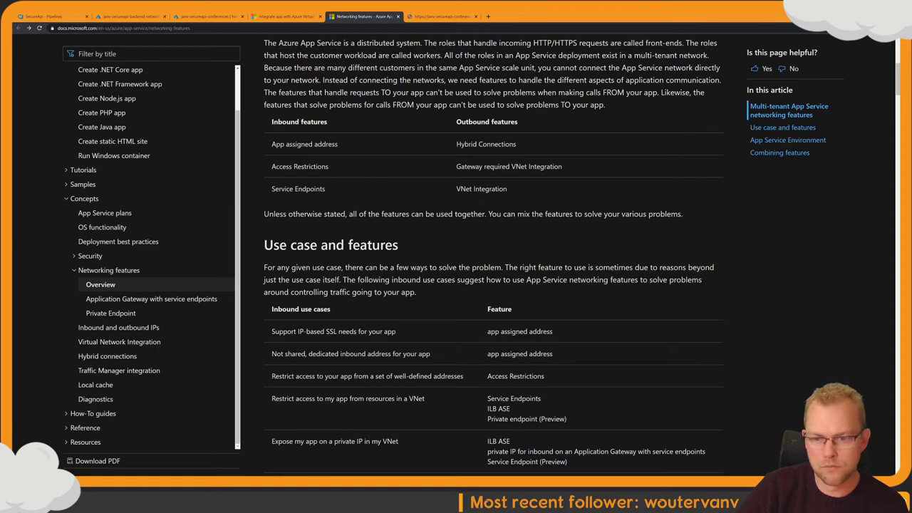
scroll(453, 246, "down", 2)
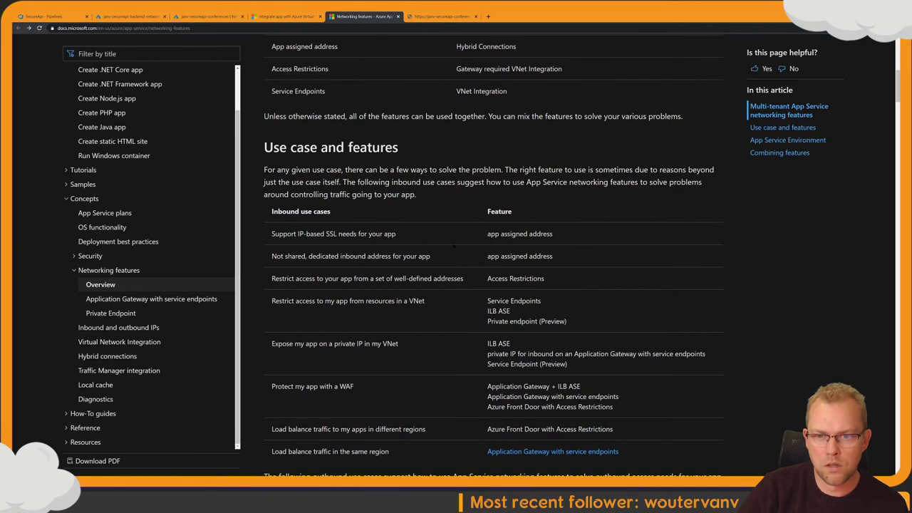
scroll(374, 183, "down", 1)
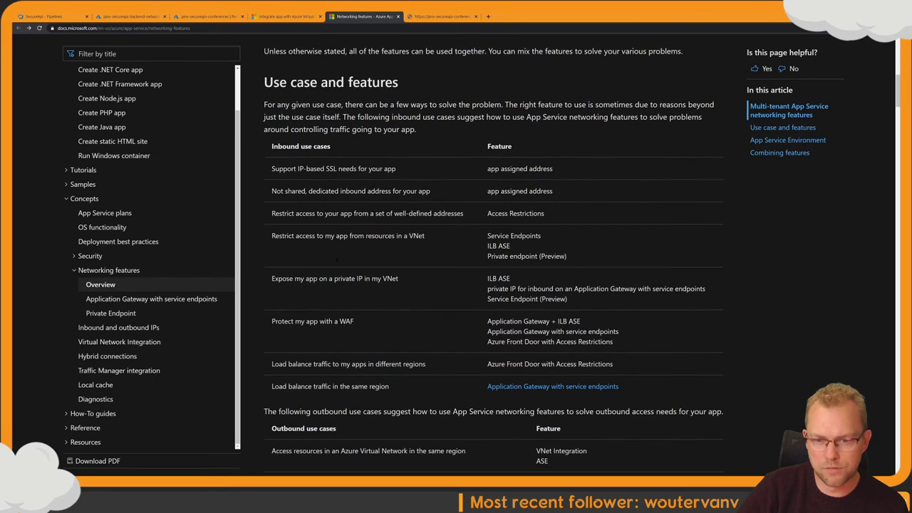
Step: Compare the inbound use cases for a private IP in the VNet, WAF protection and IP-based SSL with their suggested features
left_click_drag(282, 279, 400, 281)
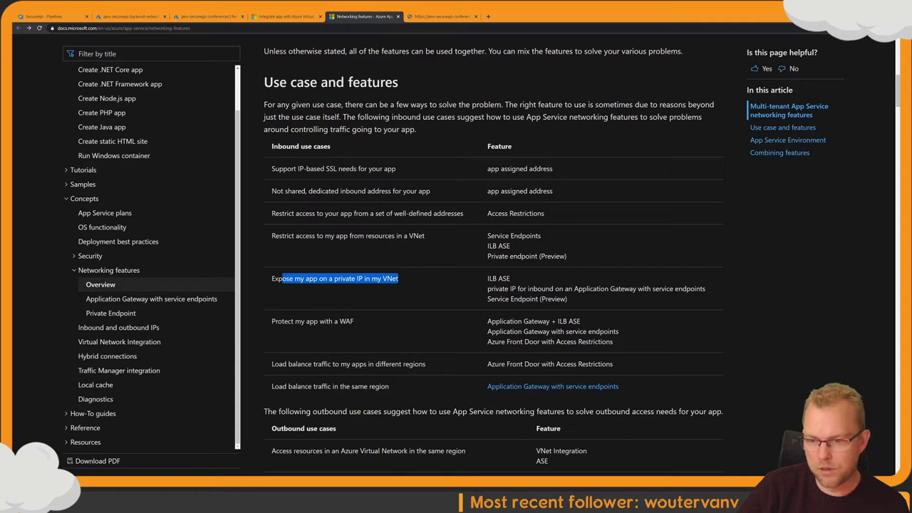
left_click(492, 287)
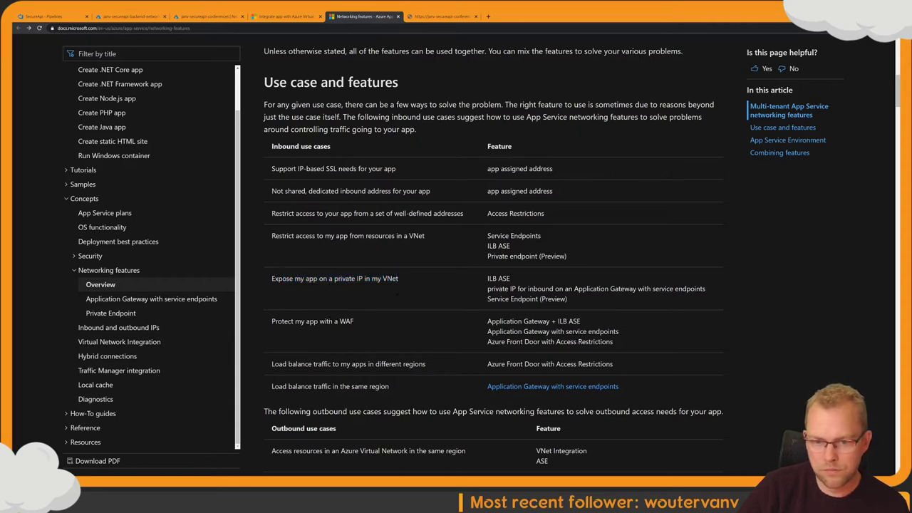
left_click_drag(294, 321, 354, 322)
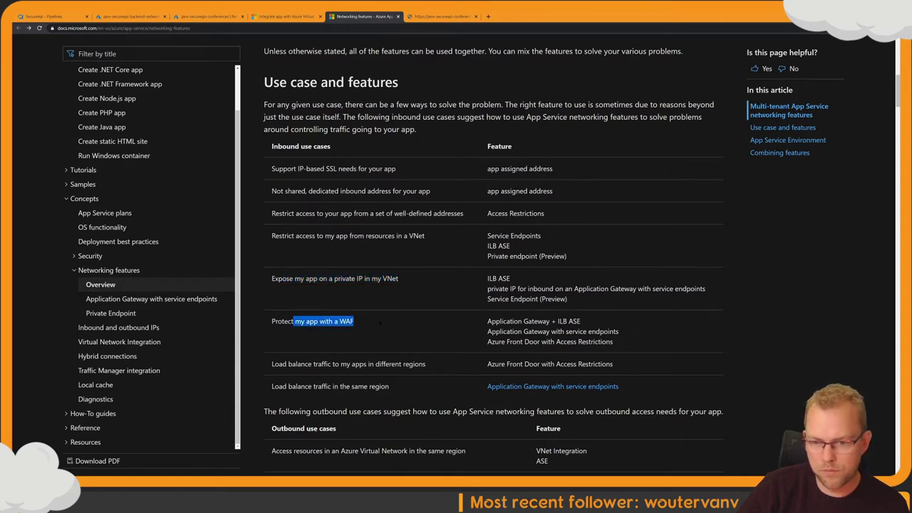
scroll(380, 322, "down", 1)
scroll(369, 317, "up", 2)
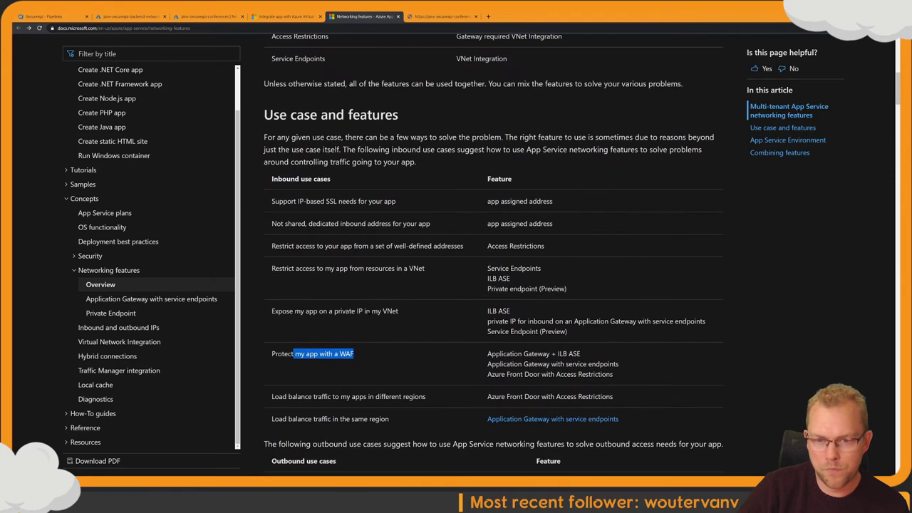
left_click_drag(305, 201, 396, 201)
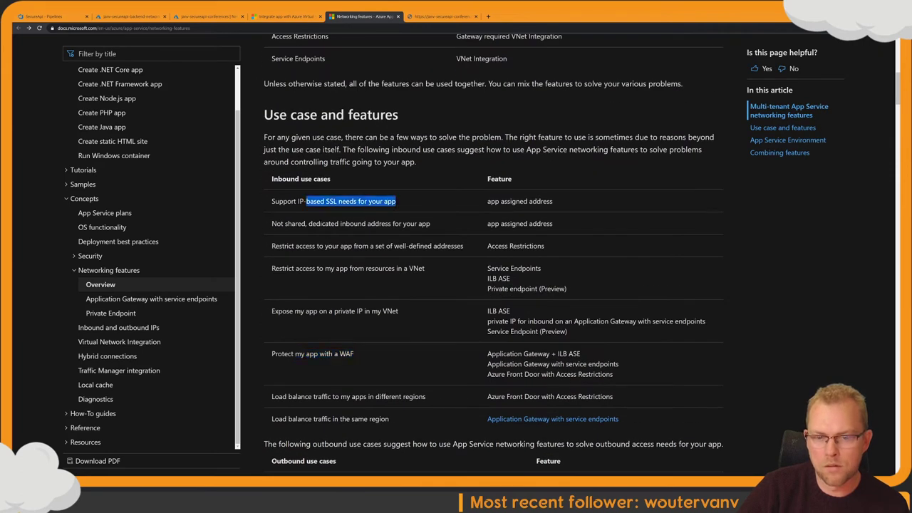
Step: Compare the inbound use cases for a dedicated inbound address and for restricting access from well-defined addresses with their suggested features
left_click(396, 200)
left_click_drag(306, 223, 417, 223)
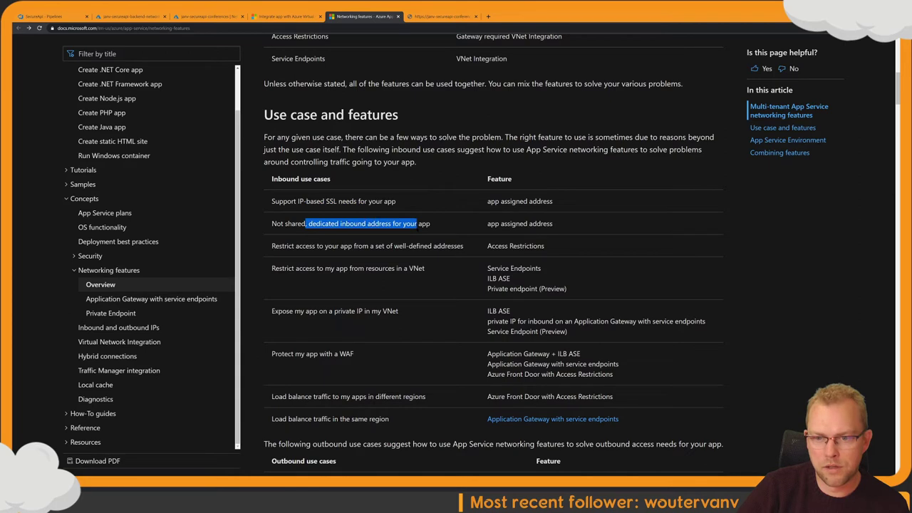
left_click(418, 222)
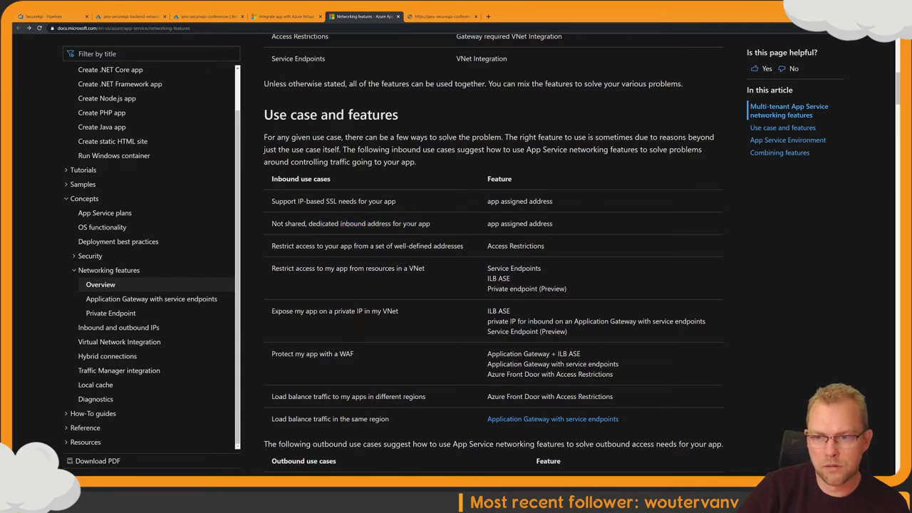
left_click_drag(332, 223, 406, 223)
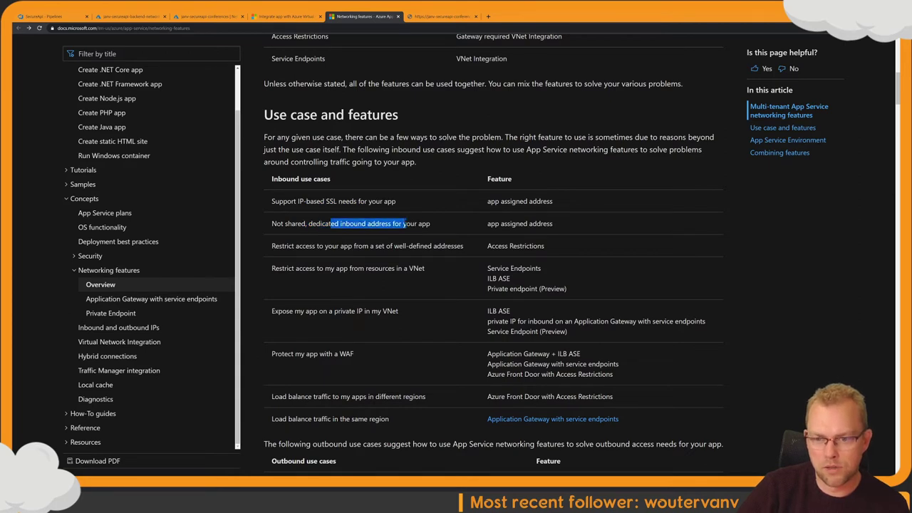
left_click_drag(302, 246, 444, 246)
left_click_drag(501, 246, 539, 246)
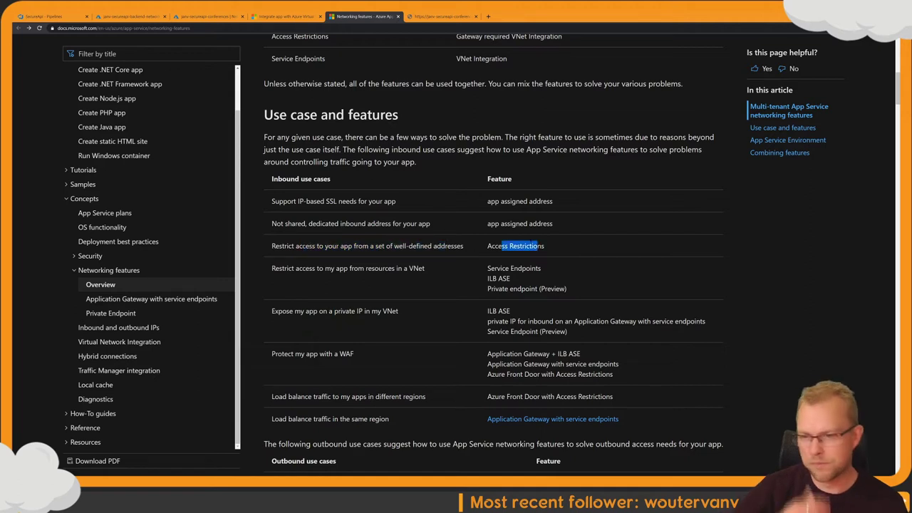
left_click_drag(487, 201, 552, 201)
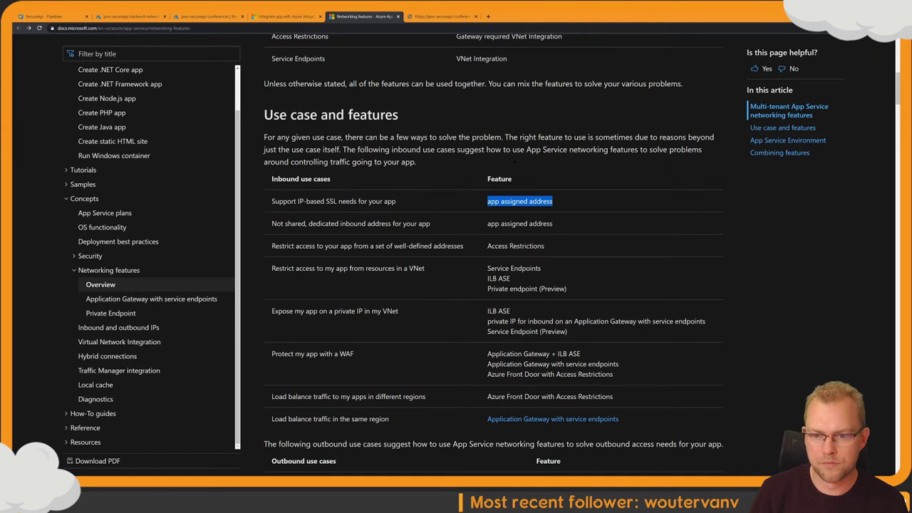
Step: Review the remaining inbound use cases and the outbound use cases table, including access to resources in an Azure Virtual Network
scroll(514, 162, "down", 2)
scroll(514, 163, "down", 2)
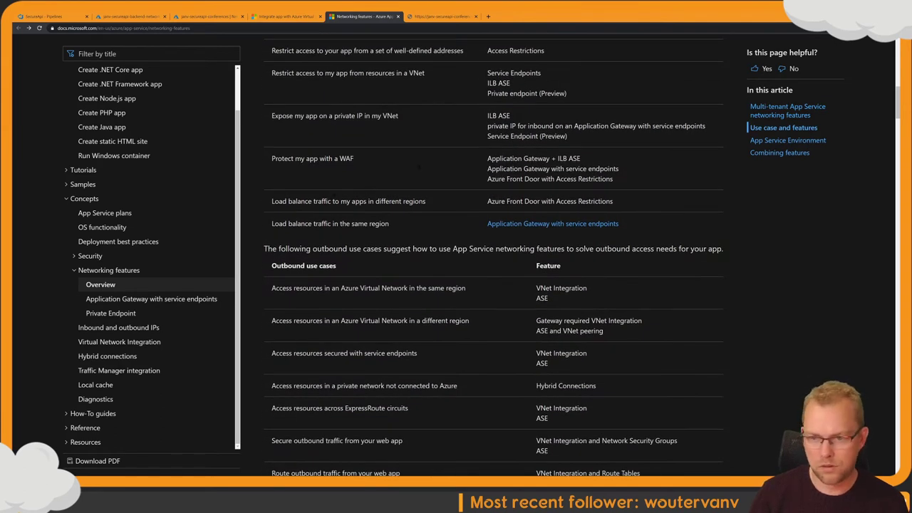
scroll(506, 72, "up", 1)
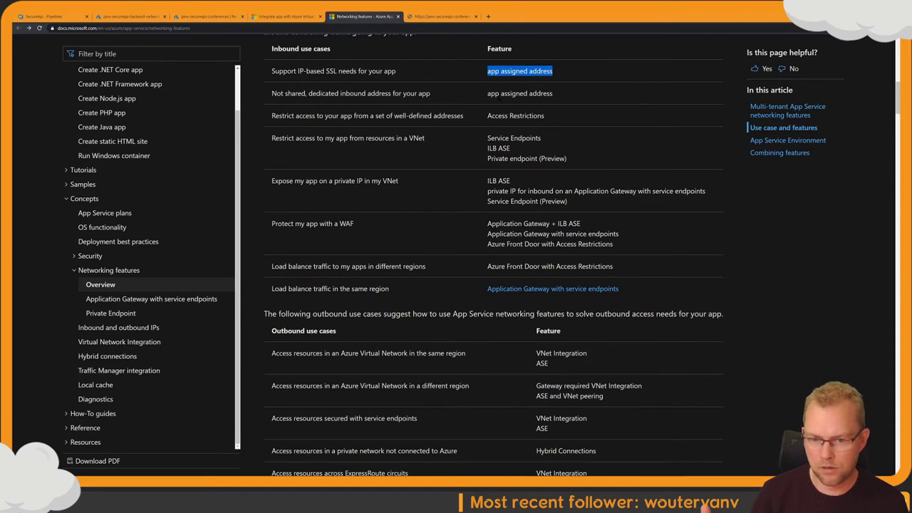
scroll(493, 259, "down", 2)
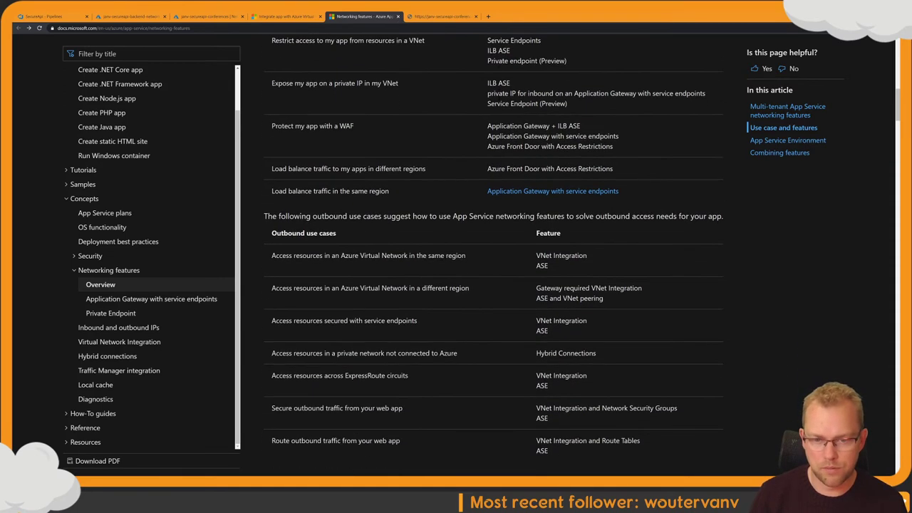
scroll(399, 190, "down", 1)
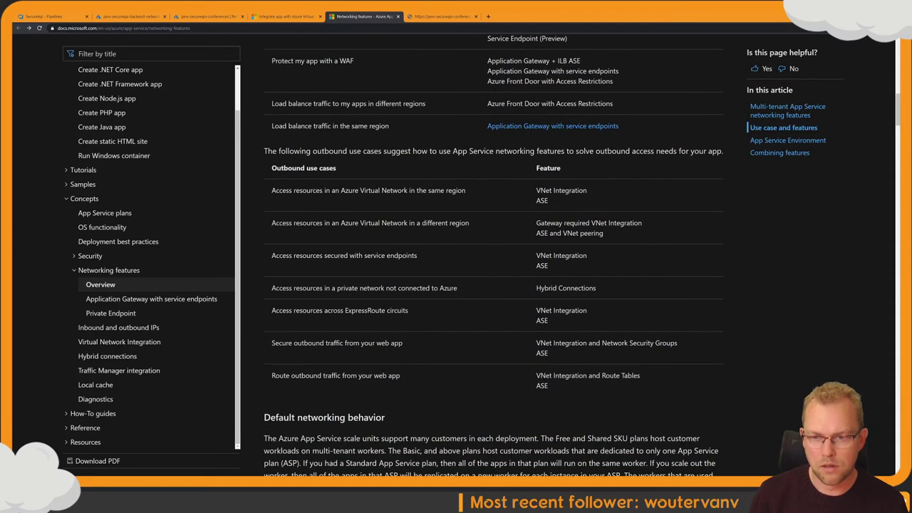
left_click_drag(398, 190, 522, 204)
Step: Read the Default networking behavior section, including the example app's properties and the paragraph on App Service management endpoints and IP service tags
scroll(454, 201, "down", 3)
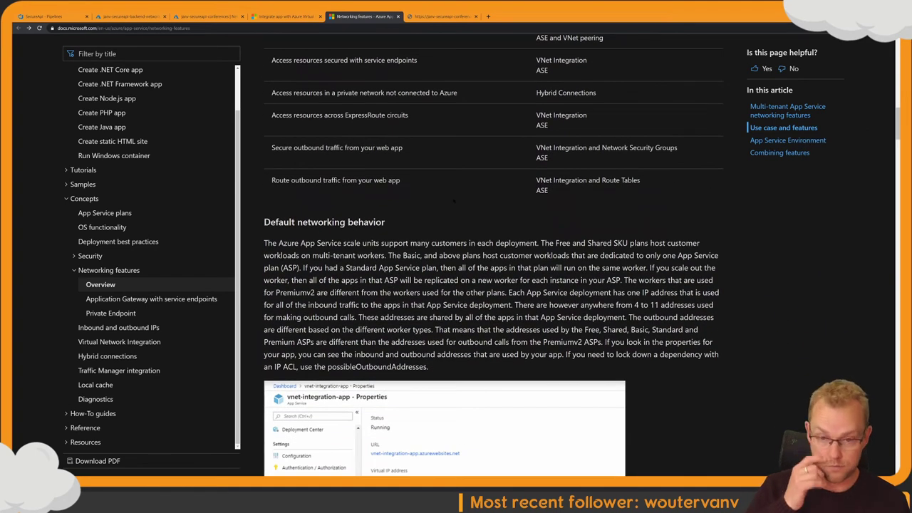
scroll(453, 201, "down", 3)
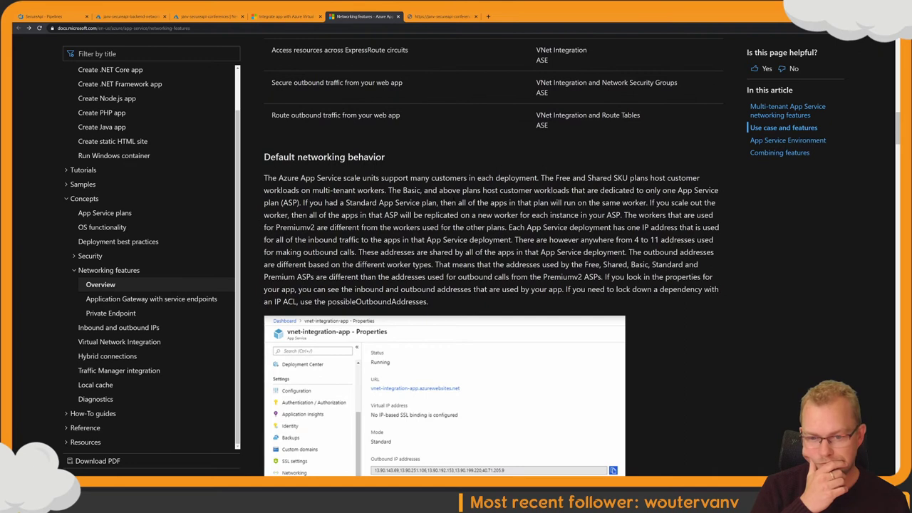
scroll(445, 194, "down", 1)
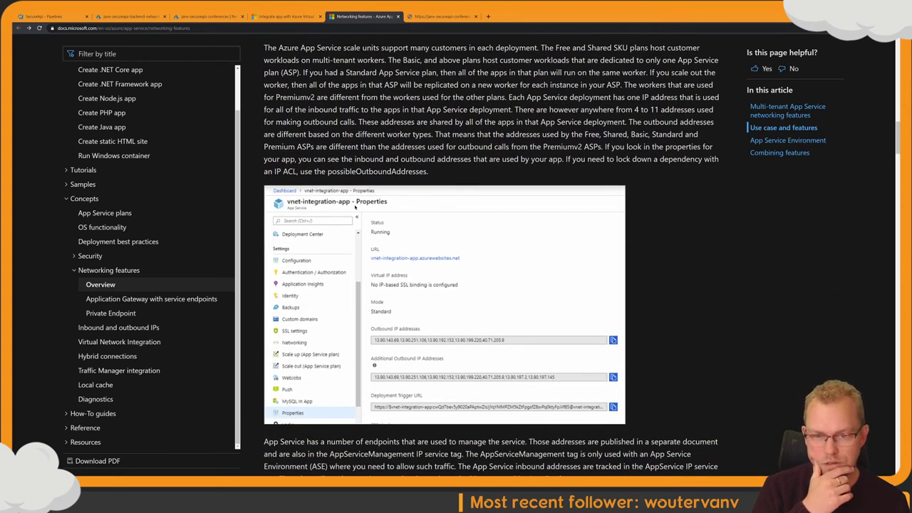
scroll(346, 204, "down", 1)
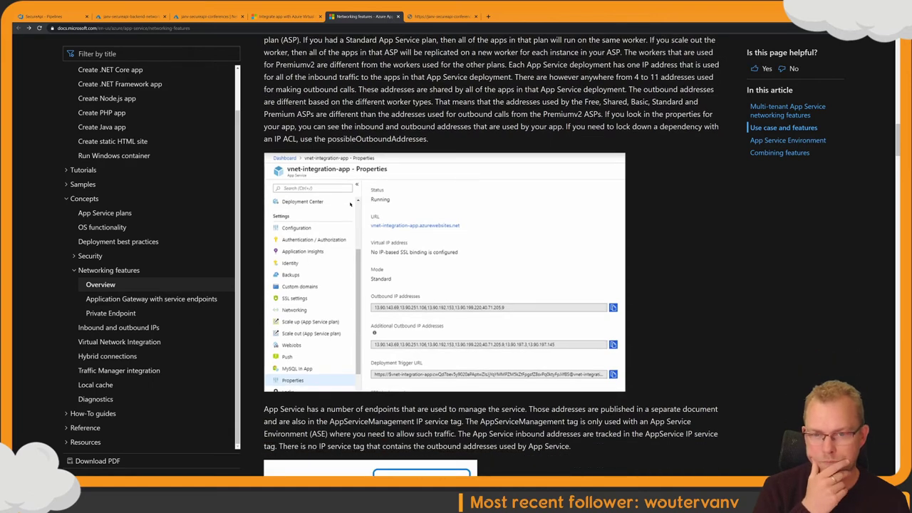
scroll(350, 203, "up", 3)
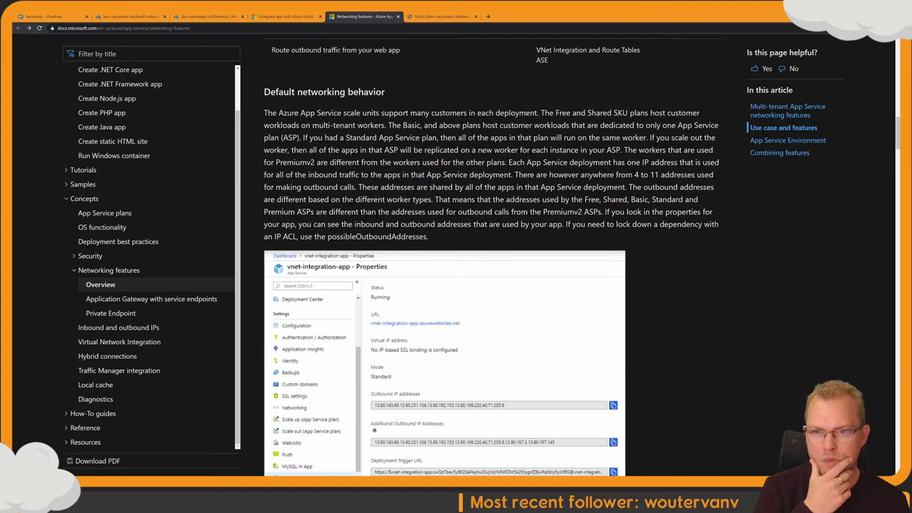
scroll(350, 204, "down", 6)
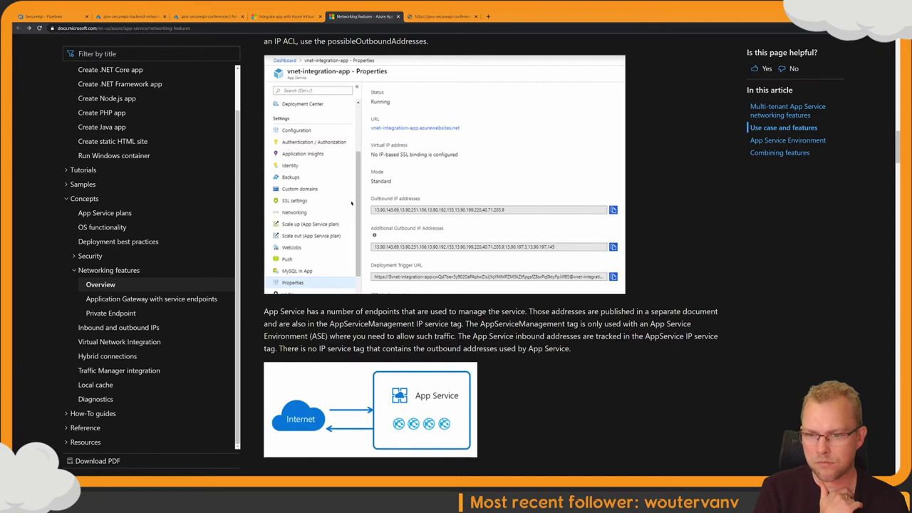
scroll(350, 204, "down", 7)
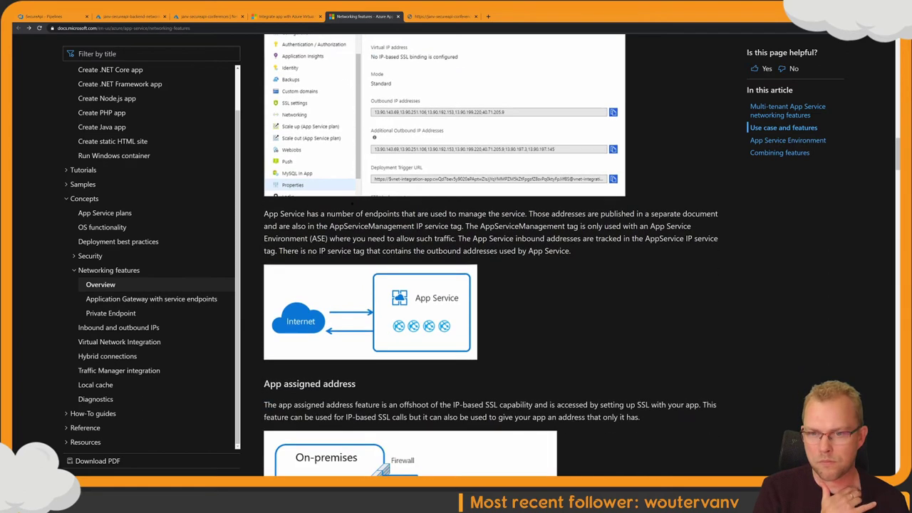
scroll(351, 204, "up", 2)
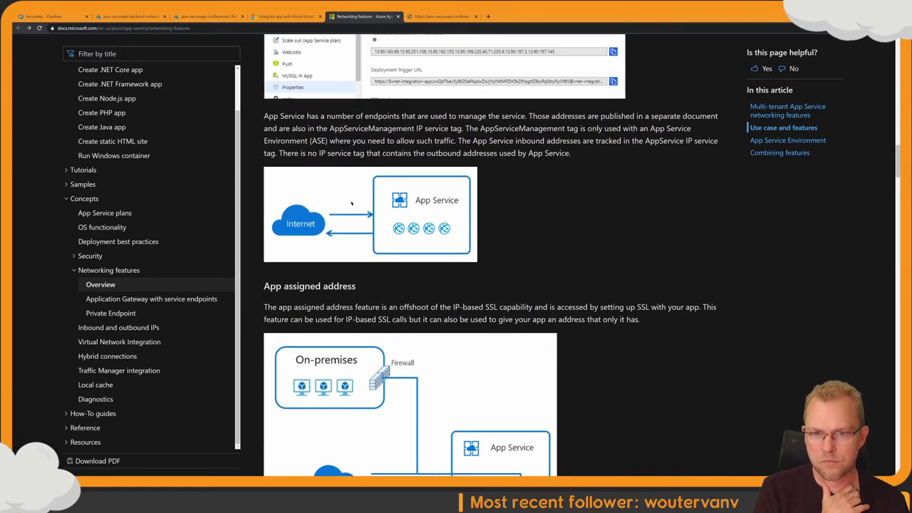
left_click_drag(374, 116, 570, 153)
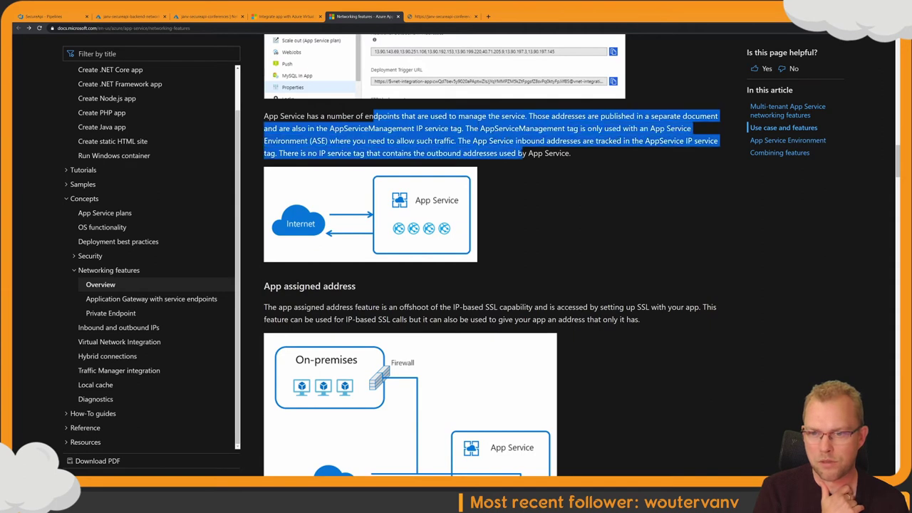
left_click(569, 153)
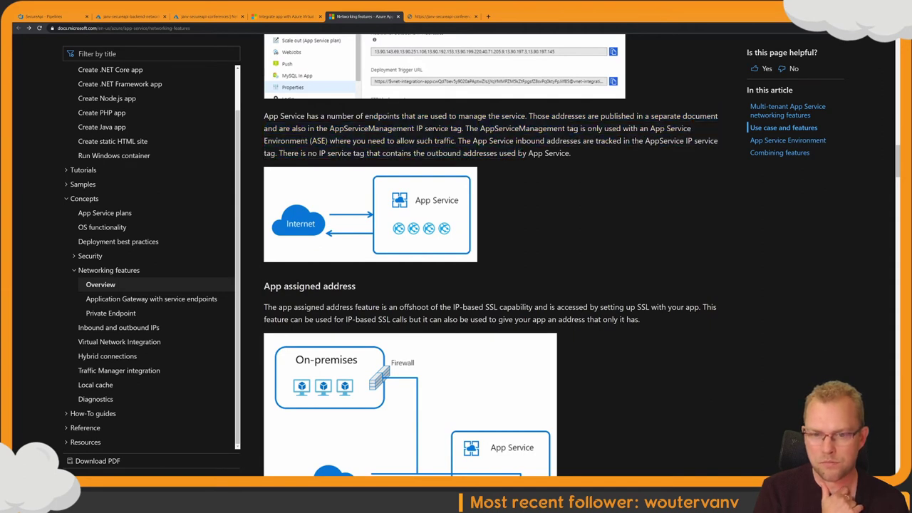
Step: Read the introduction and diagram of the App assigned address section
scroll(491, 256, "down", 3)
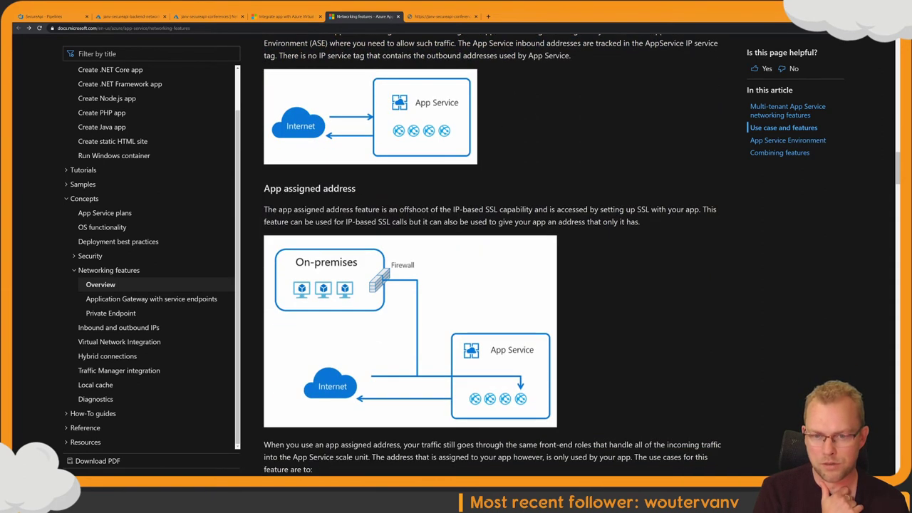
left_click_drag(304, 209, 418, 209)
left_click(417, 208)
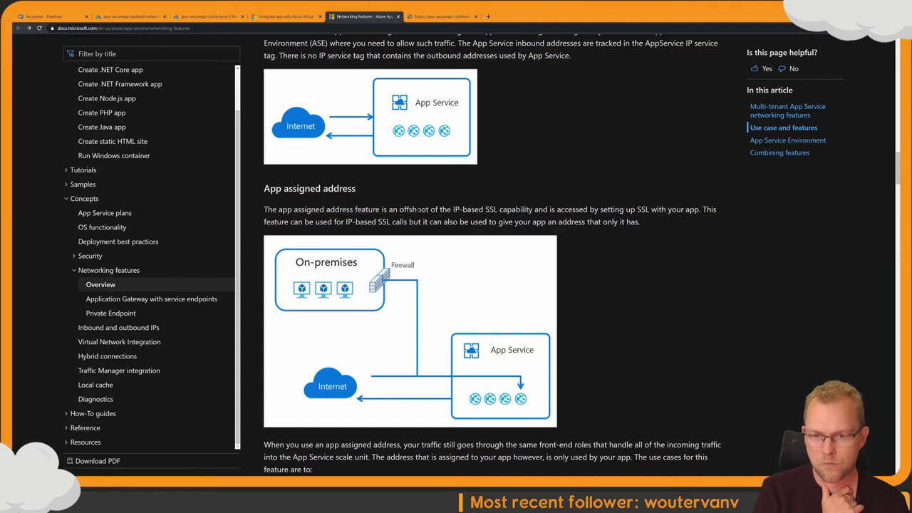
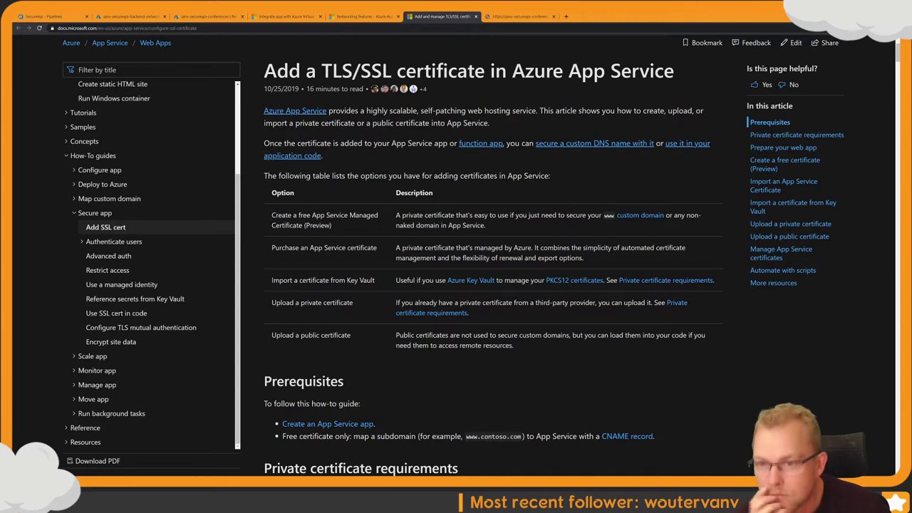
Step: Read the introduction, certificate options and private certificate requirements in the article on adding a TLS/SSL certificate in Azure App Service
scroll(427, 184, "up", 1)
left_click_drag(389, 143, 443, 156)
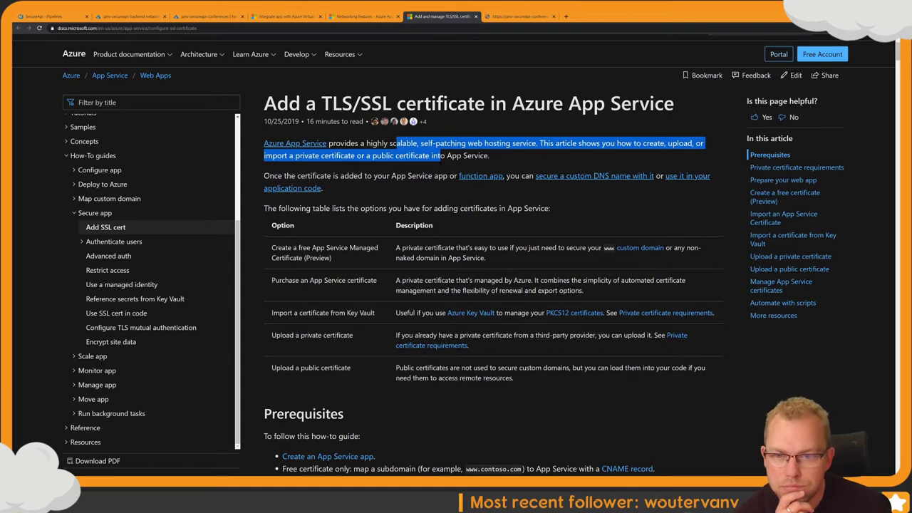
left_click(443, 155)
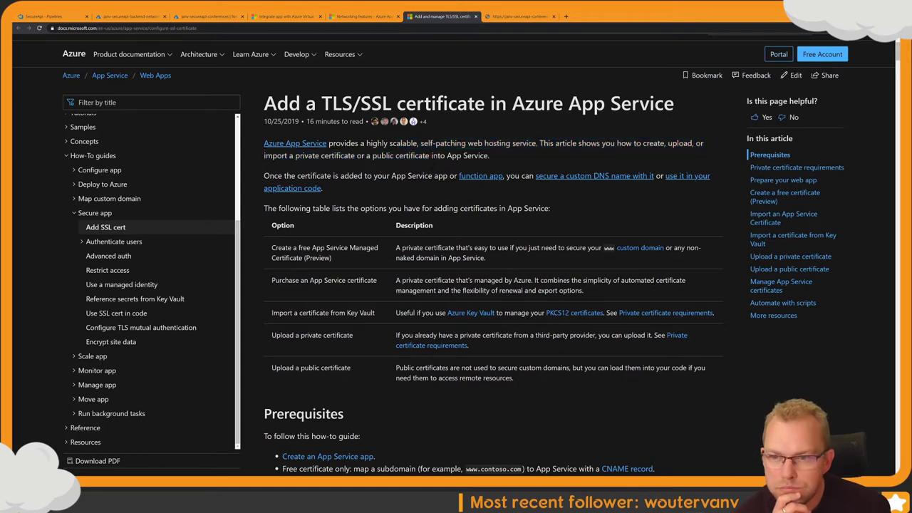
scroll(423, 169, "down", 4)
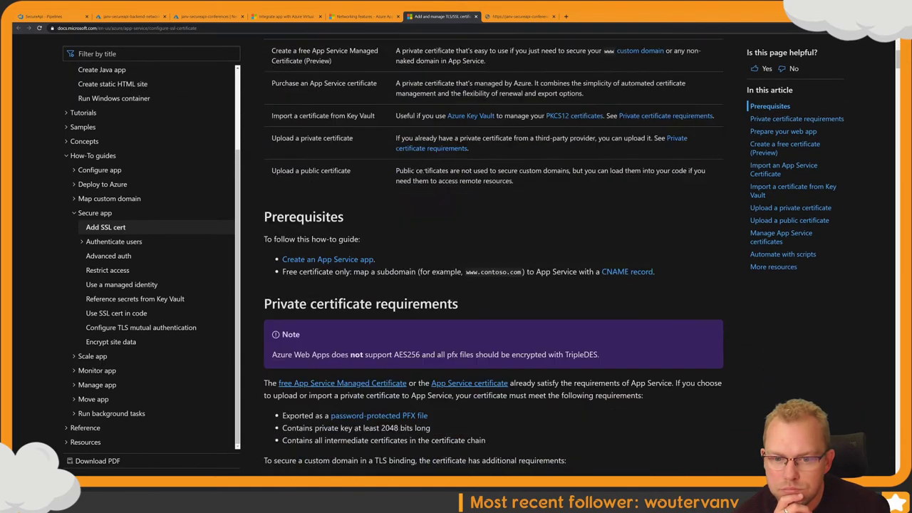
scroll(423, 170, "down", 1)
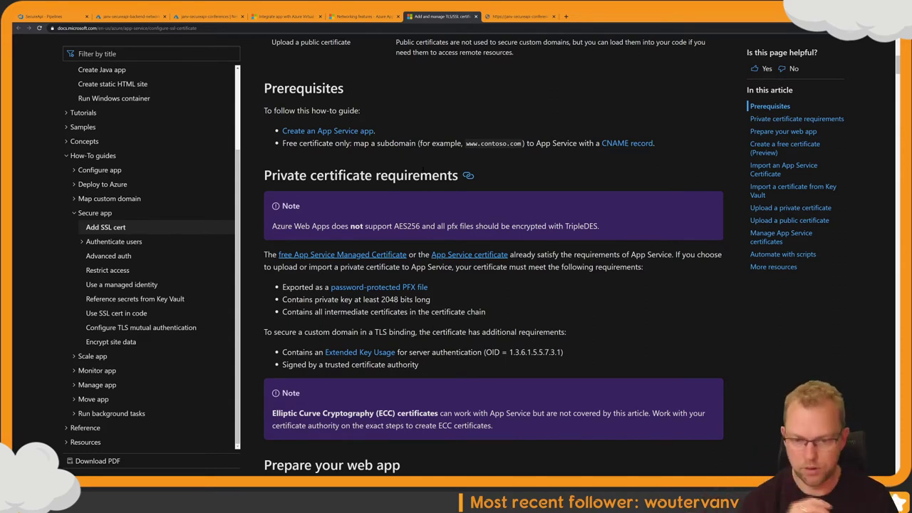
Step: Examine the Prepare your web app section for the supported App Service plan tiers and how to scale up the plan
scroll(494, 274, "down", 4)
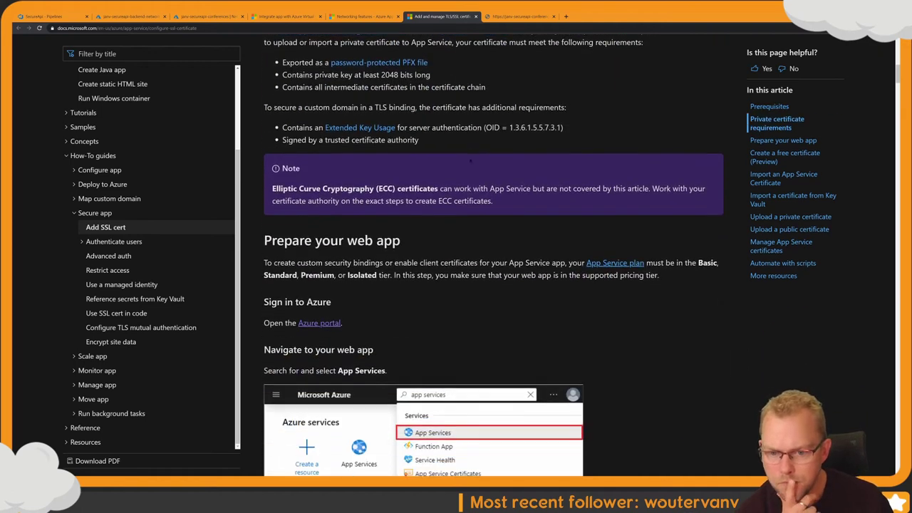
scroll(472, 156, "down", 9)
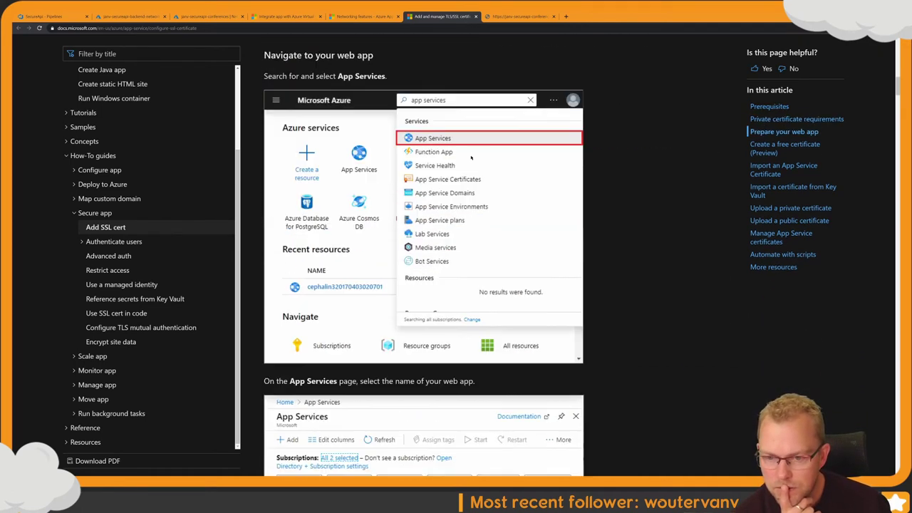
scroll(473, 156, "down", 8)
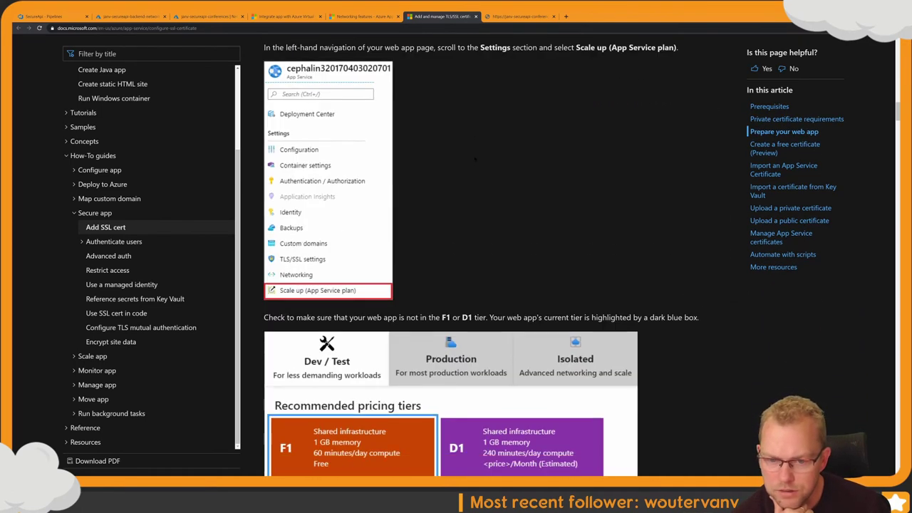
scroll(475, 152, "down", 6)
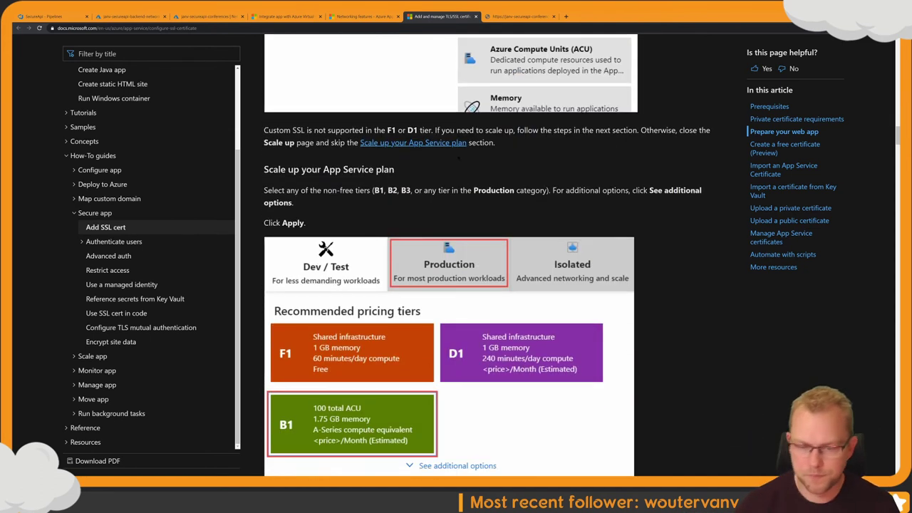
scroll(458, 158, "down", 6)
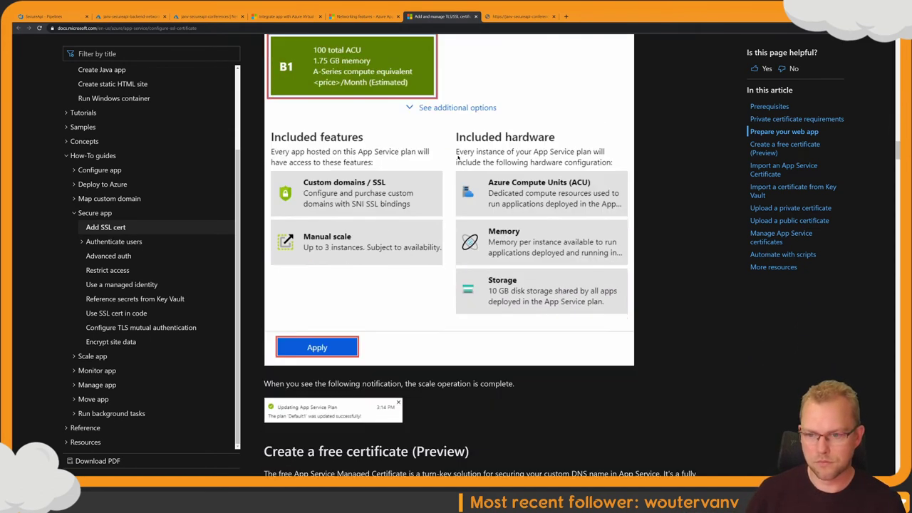
Step: Skim the certificate article's sections on creating a free certificate, importing an App Service Certificate and importing from Key Vault
scroll(457, 158, "down", 4)
scroll(458, 155, "down", 9)
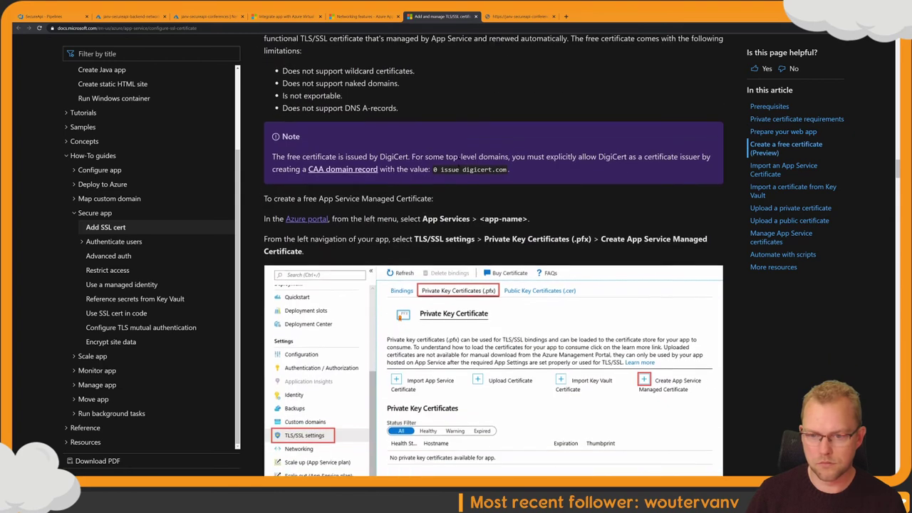
scroll(458, 157, "down", 4)
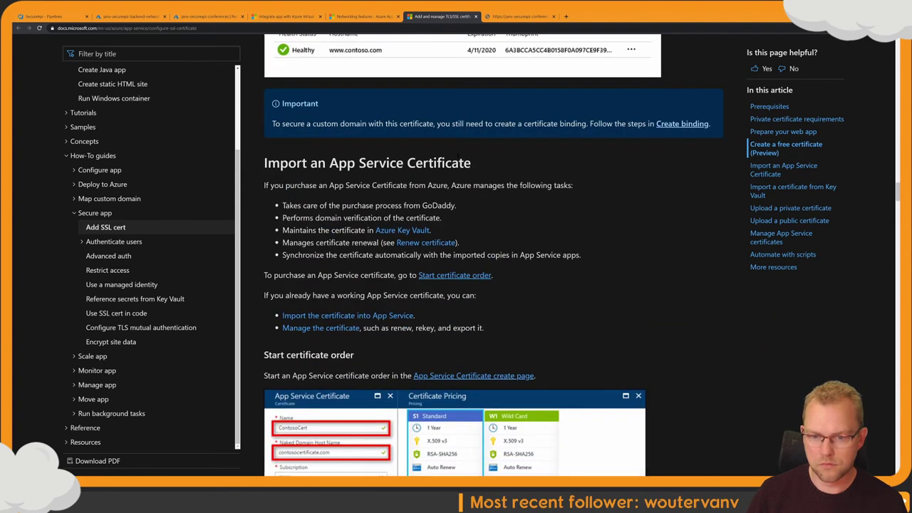
scroll(458, 157, "down", 5)
scroll(458, 157, "down", 8)
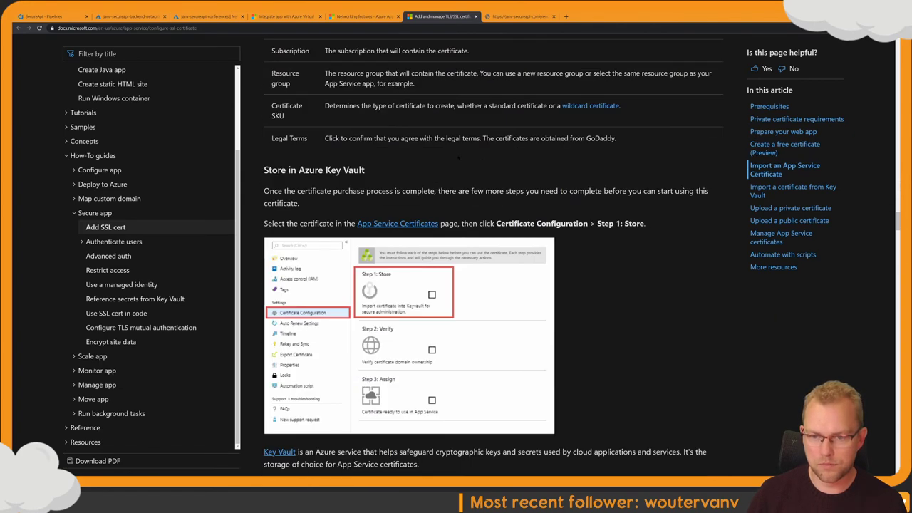
scroll(458, 158, "down", 5)
scroll(458, 158, "down", 7)
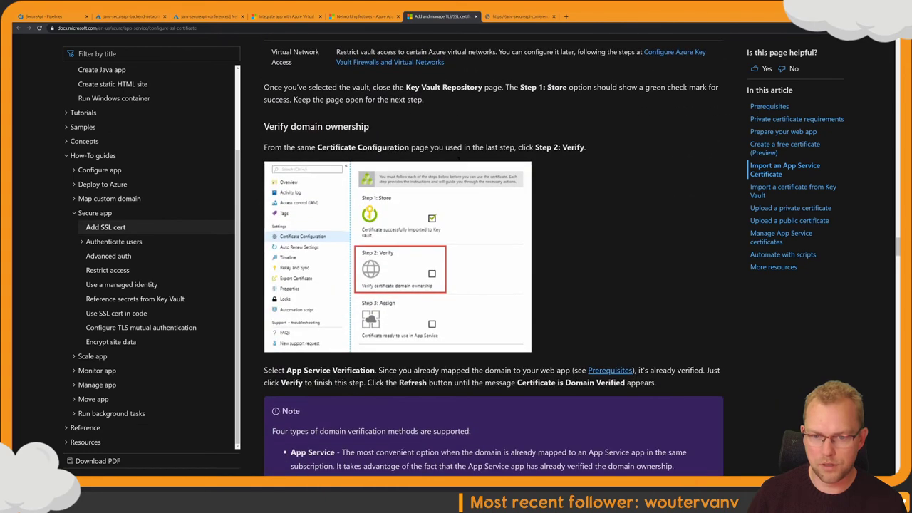
scroll(458, 157, "down", 8)
scroll(458, 155, "down", 9)
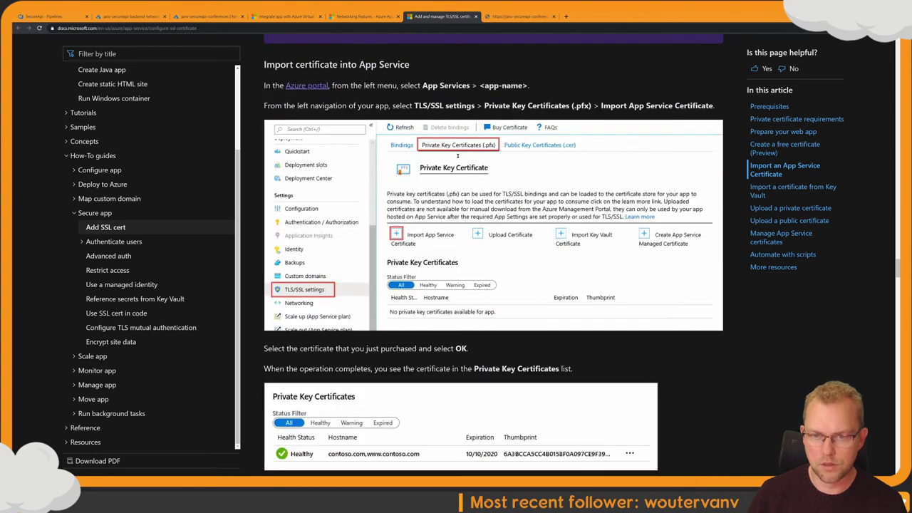
scroll(456, 155, "down", 4)
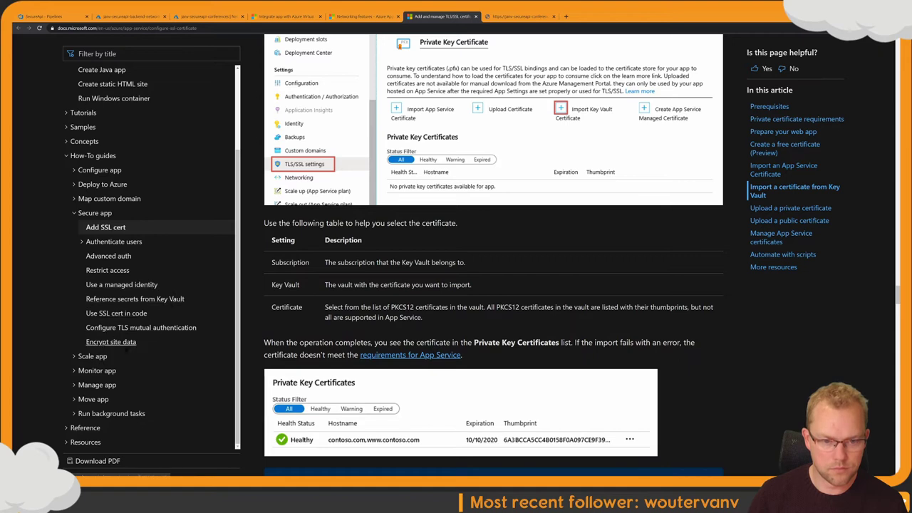
Step: Return to the Networking features article and read its Access Restrictions and Service endpoints sections
key("ctrl+shift+Tab")
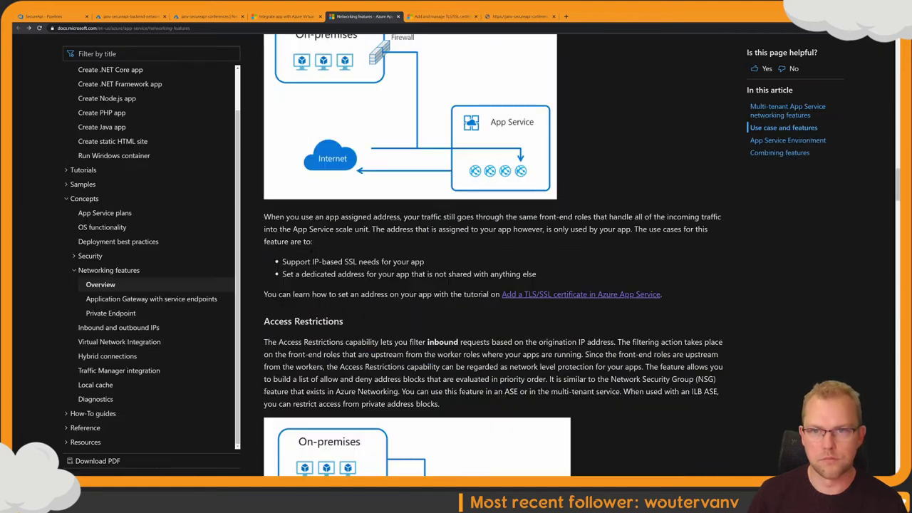
scroll(492, 256, "down", 2)
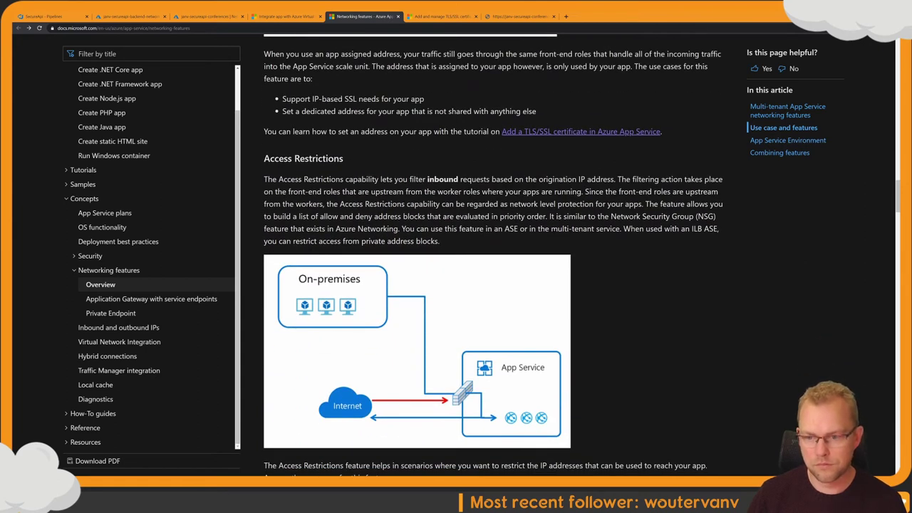
scroll(560, 236, "down", 2)
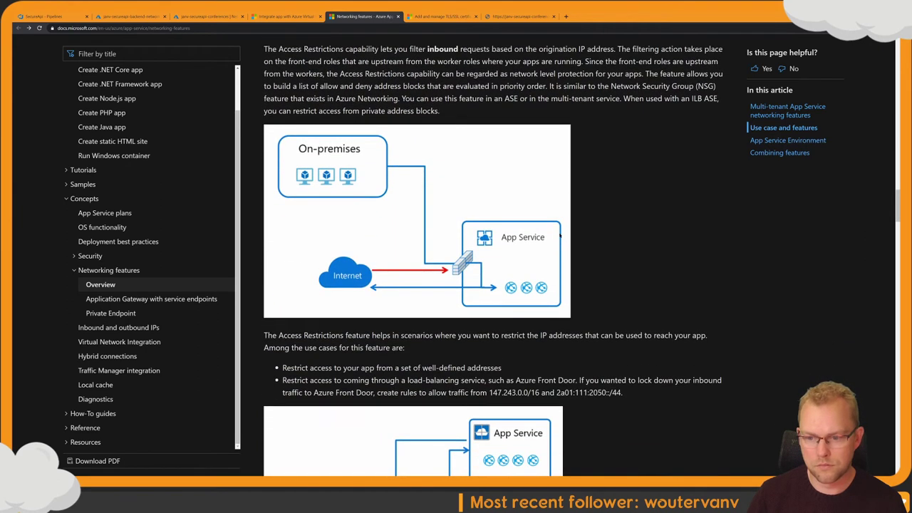
scroll(560, 236, "down", 2)
scroll(562, 233, "down", 1)
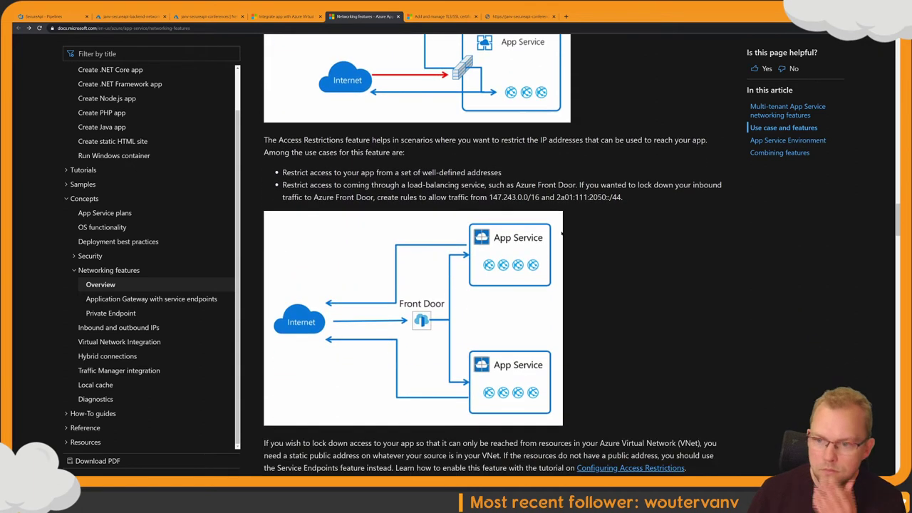
scroll(561, 233, "down", 5)
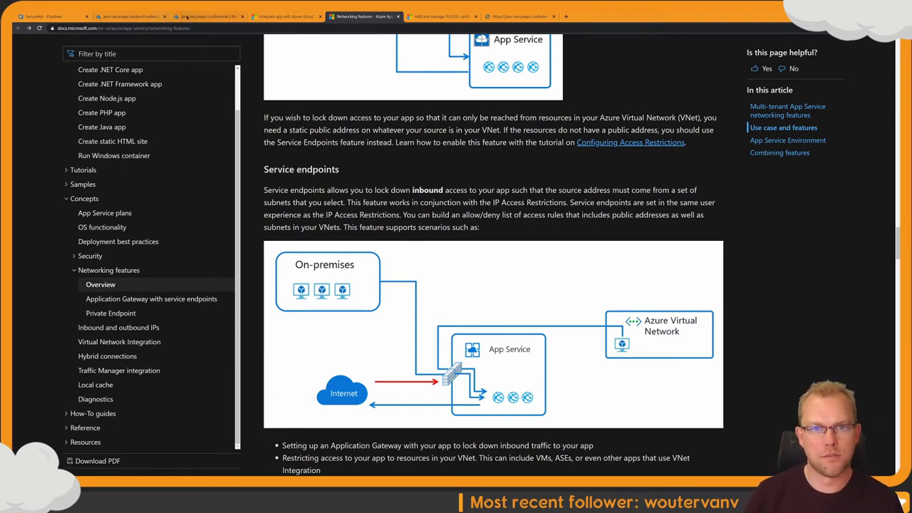
Step: Check the VNet Integration configuration of janv-secureapi-conferences in the Azure portal, and return to its networking options
left_click(193, 16)
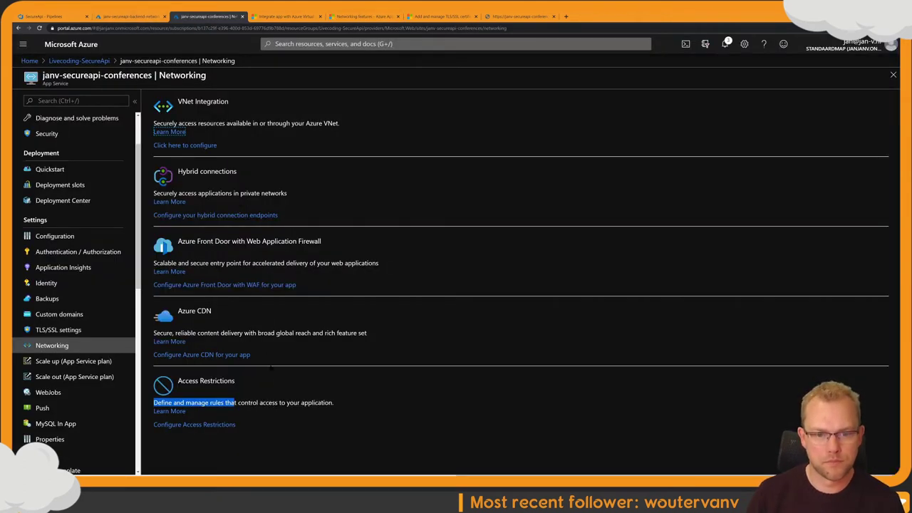
left_click(289, 403)
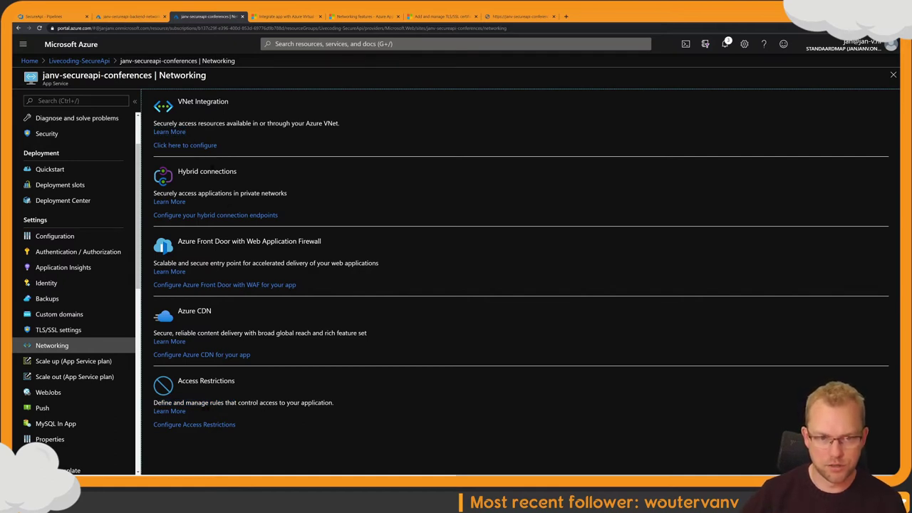
left_click(185, 146)
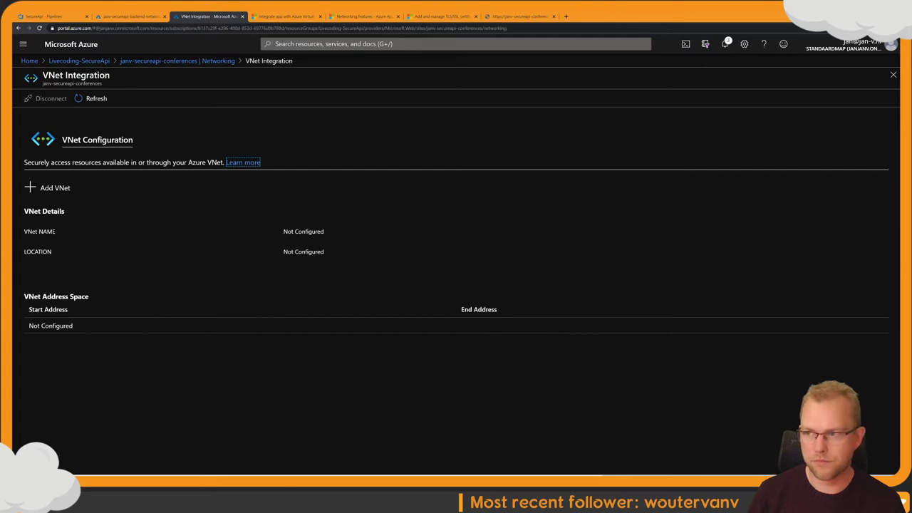
left_click(893, 74)
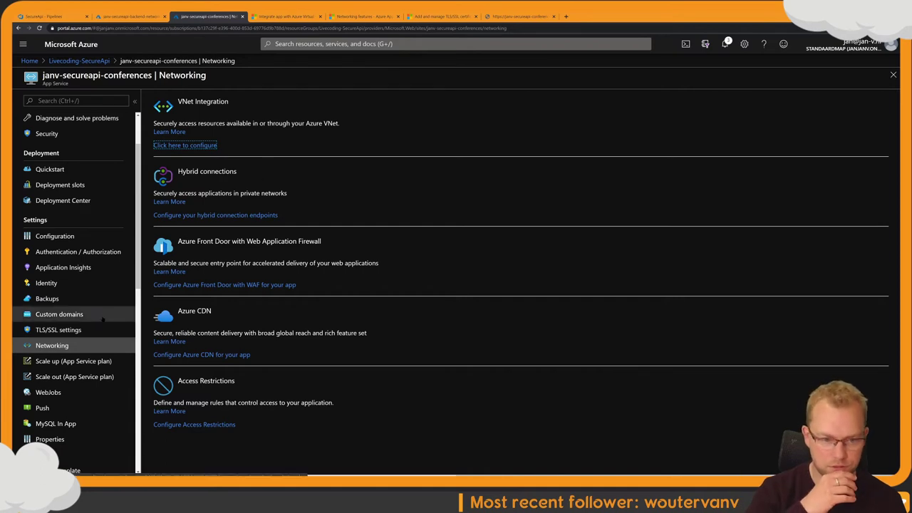
Step: Review the app's TLS/SSL settings and read the App Service Certificate purchase details without buying one
scroll(104, 313, "down", 3)
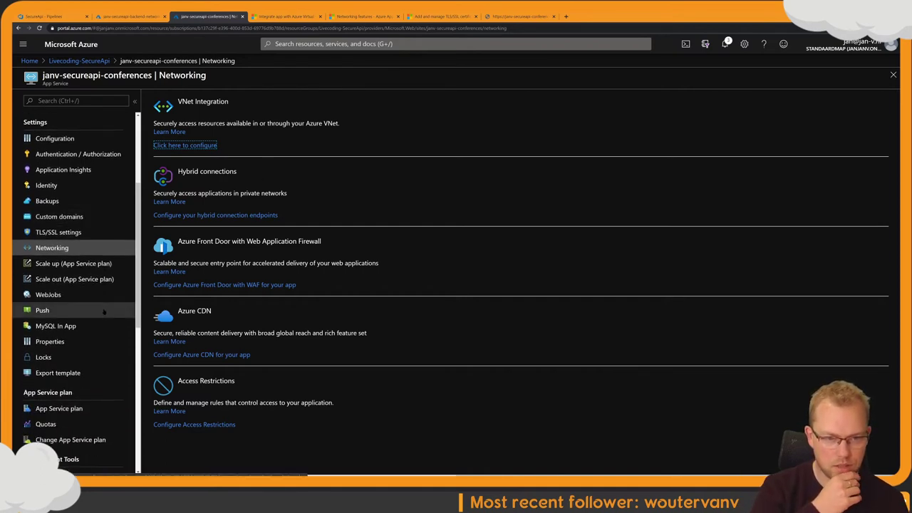
left_click(91, 232)
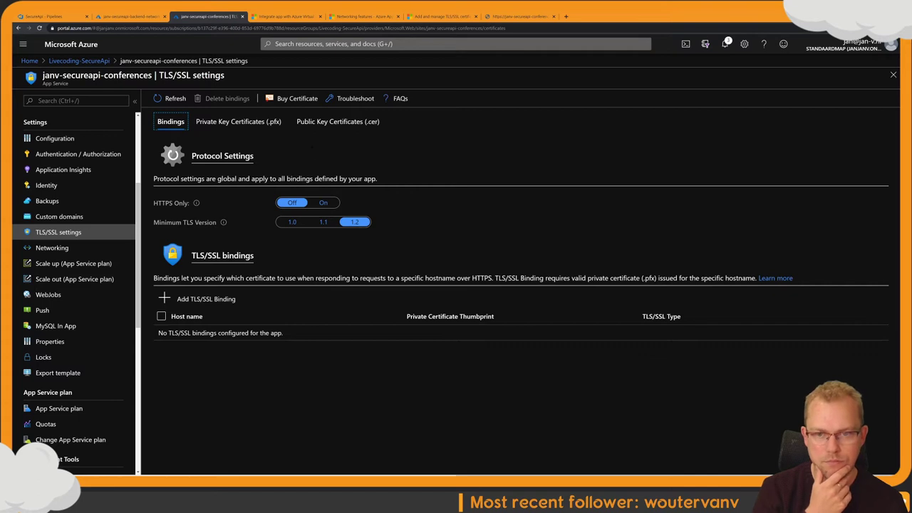
left_click(292, 99)
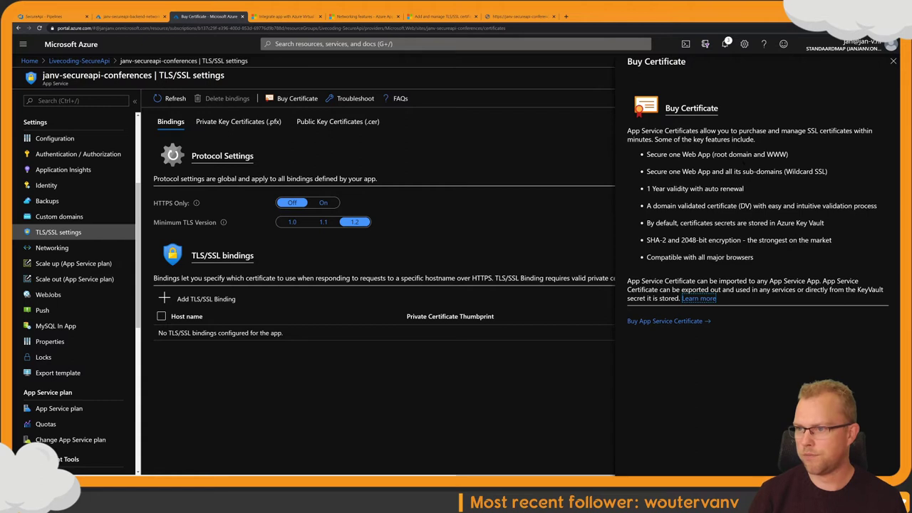
left_click_drag(626, 131, 738, 153)
left_click_drag(738, 205, 824, 223)
left_click(825, 223)
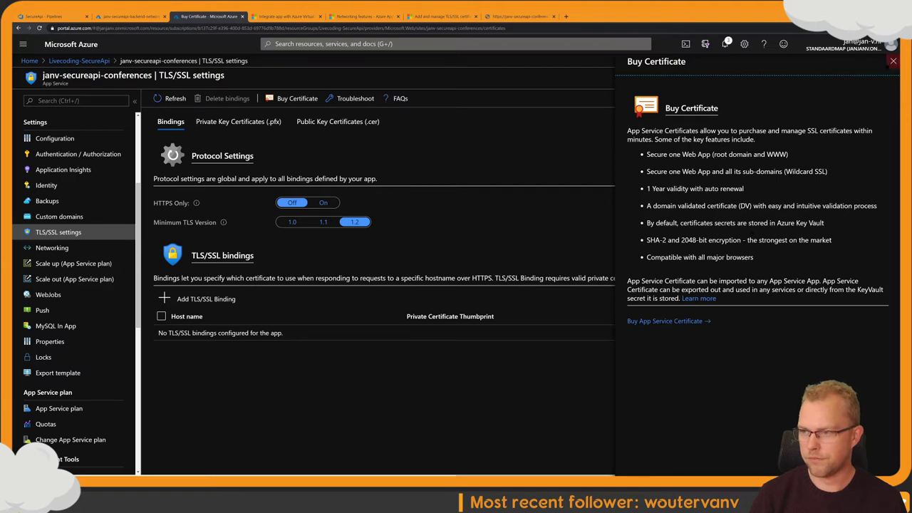
left_click(893, 61)
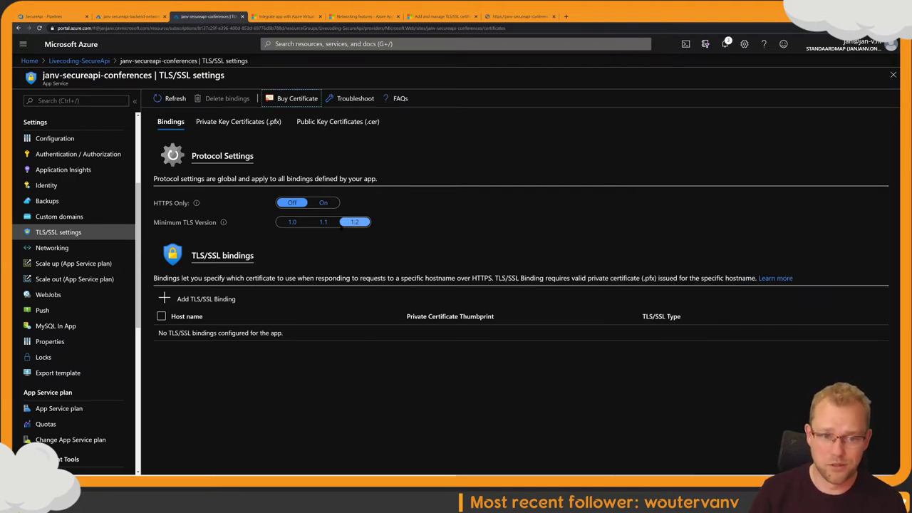
Step: Examine the app's custom domains configuration and look through its remaining settings categories for another networking option
left_click(82, 220)
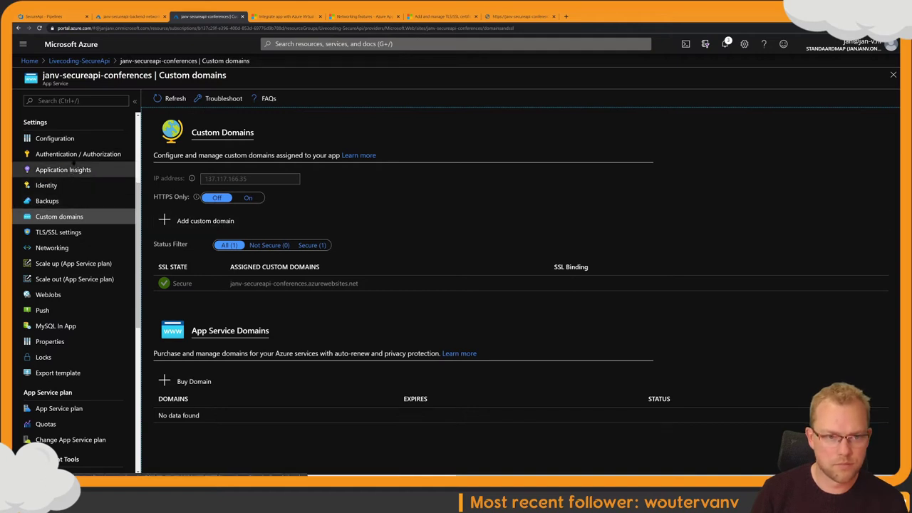
scroll(93, 235, "down", 3)
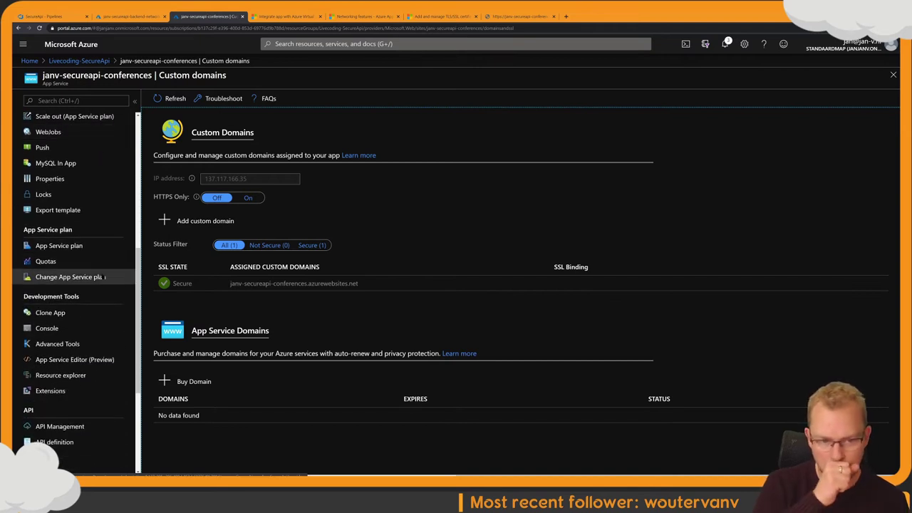
scroll(103, 278, "down", 2)
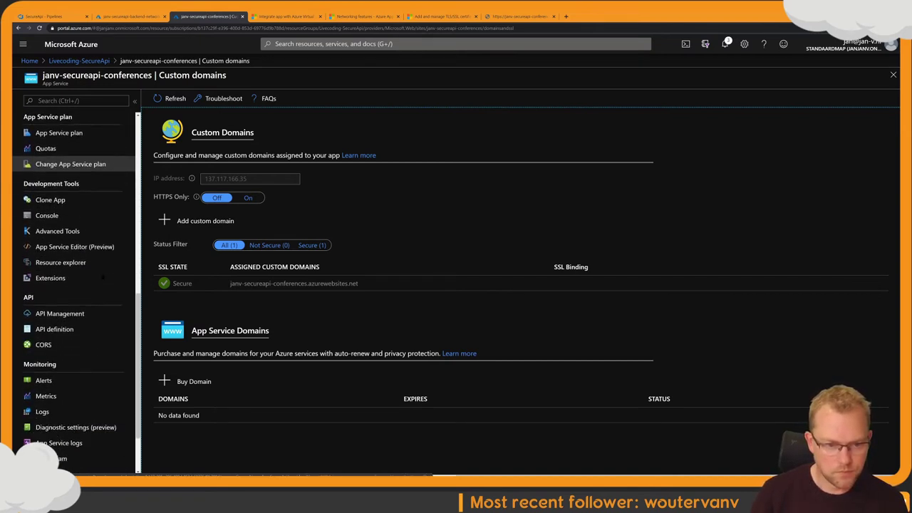
scroll(103, 276, "down", 1)
scroll(104, 276, "up", 2)
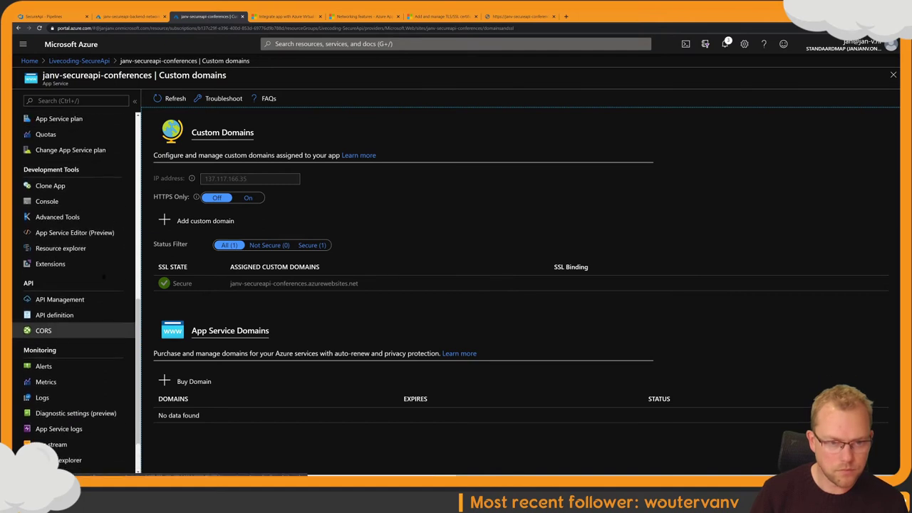
scroll(89, 296, "up", 2)
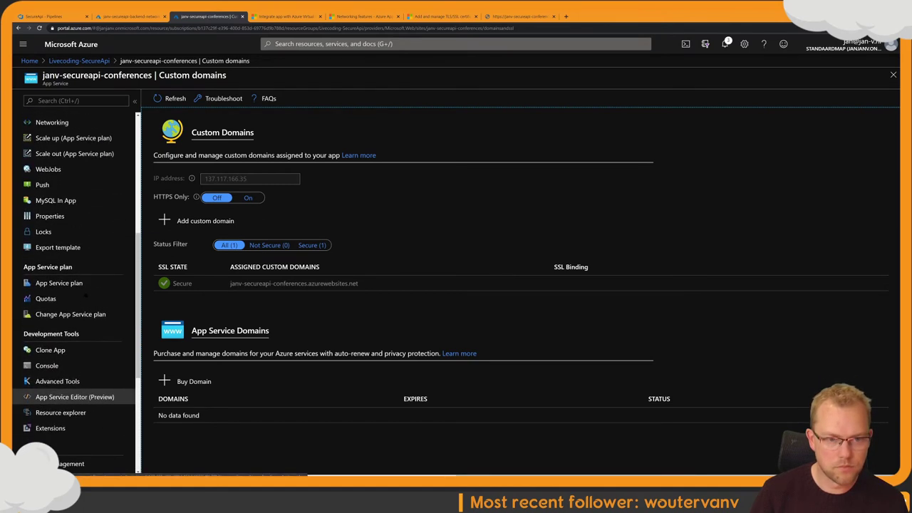
scroll(85, 294, "up", 2)
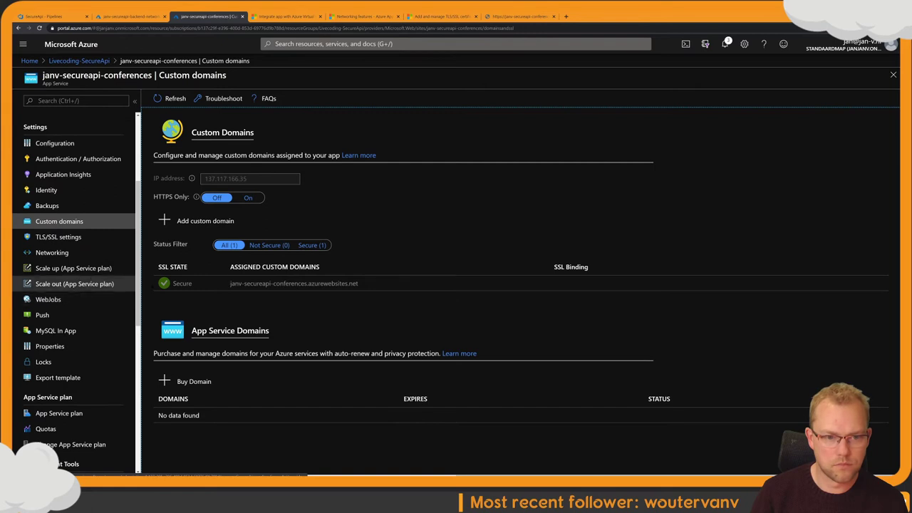
key("ctrl+t")
type("deploy")
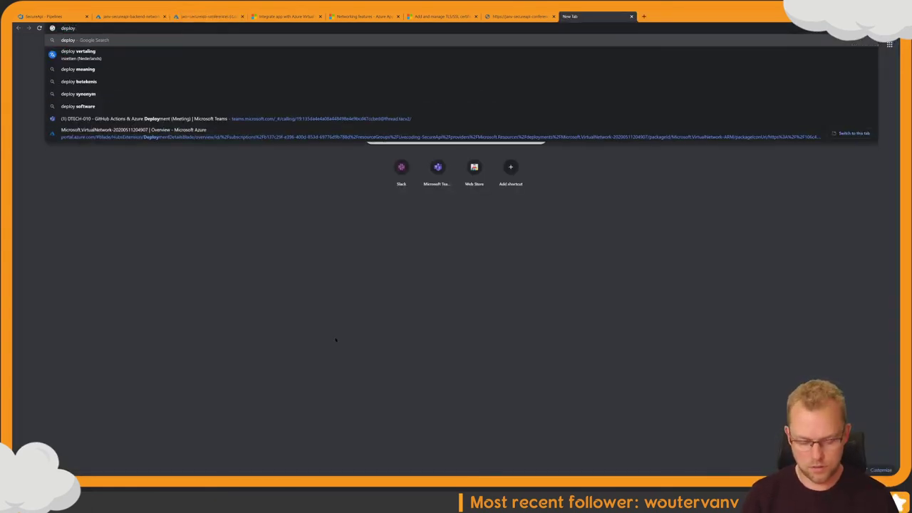
key("ctrl+w")
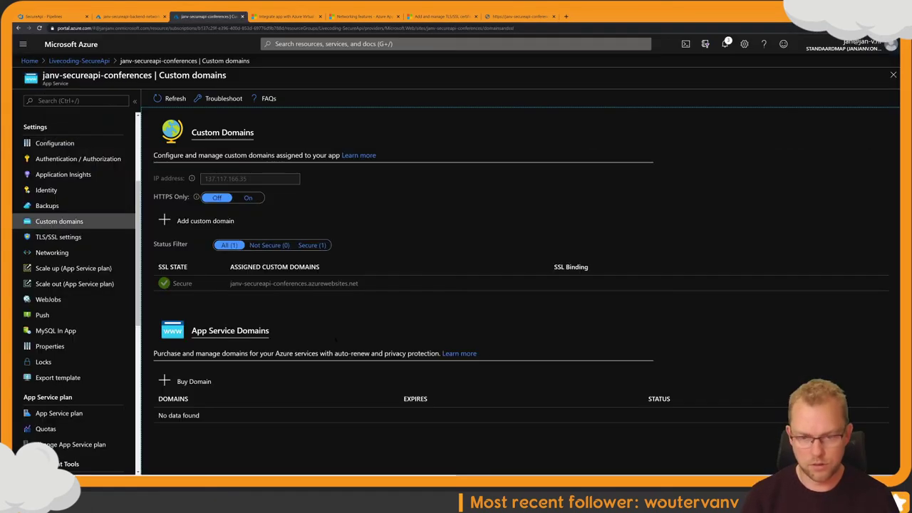
Step: Switch to Firefox, search the web for "deploy app service in vnet" in a new tab, and maximize the window
key("super+Tab")
key("Up")
key("Left")
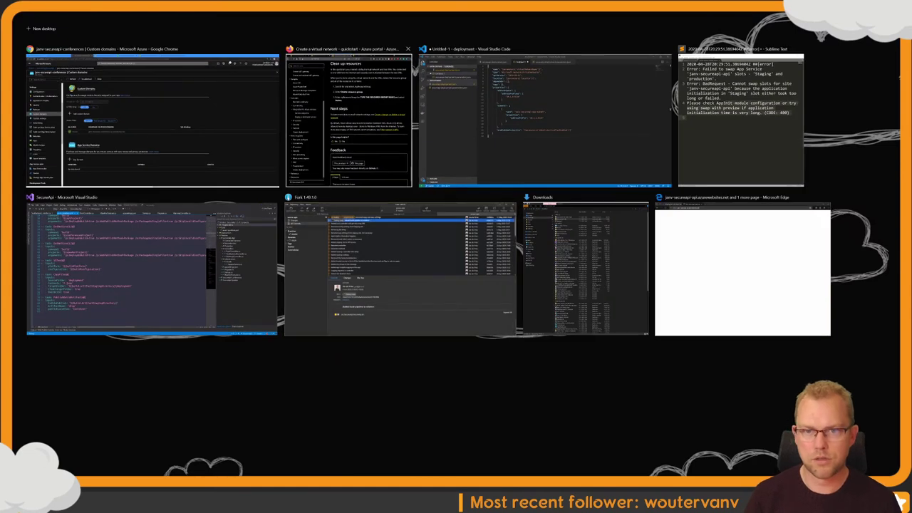
key("Return")
key("ctrl+t")
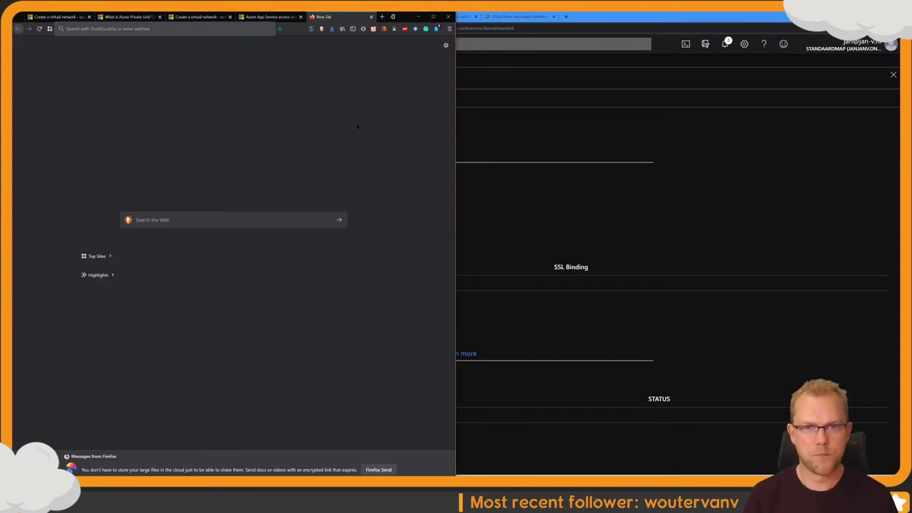
type("deploy app")
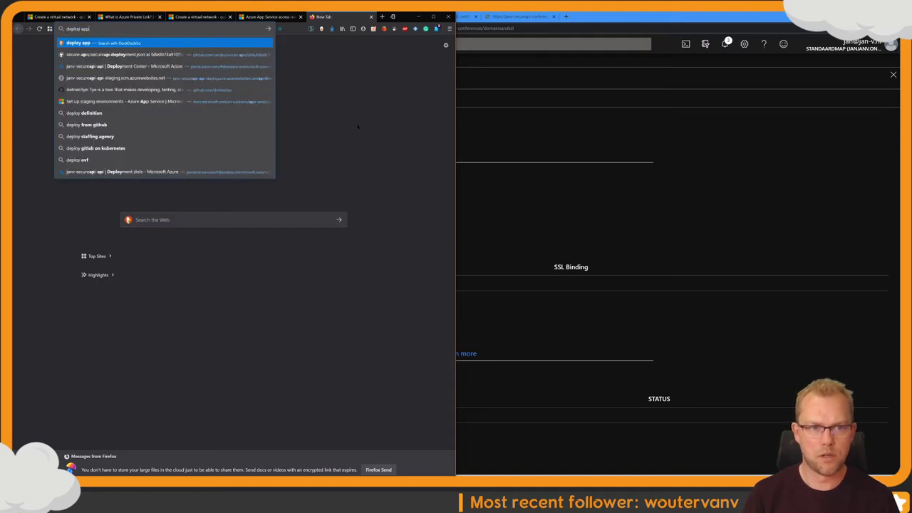
type(" service to vnet")
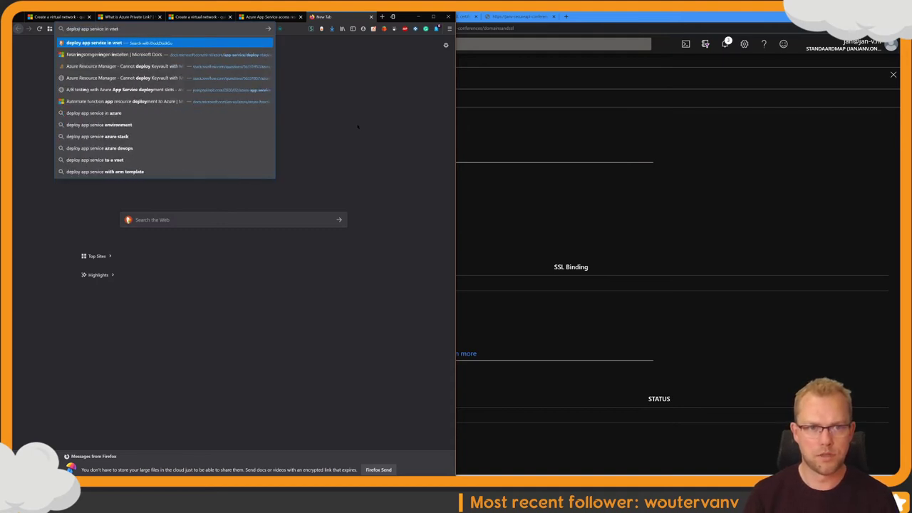
key("Return")
key("super+Up")
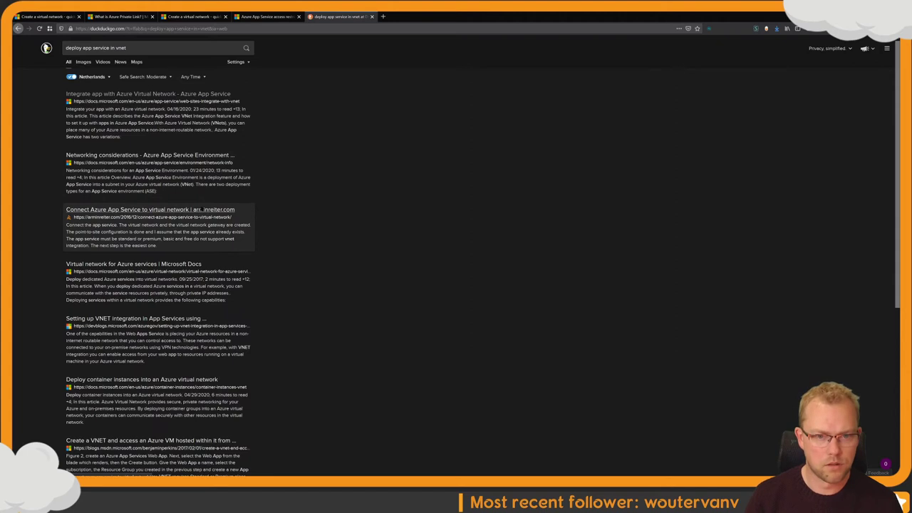
Step: Open the Microsoft Docs result "Virtual network for Azure services" in a separate tab and continue through the search results
scroll(155, 196, "down", 2)
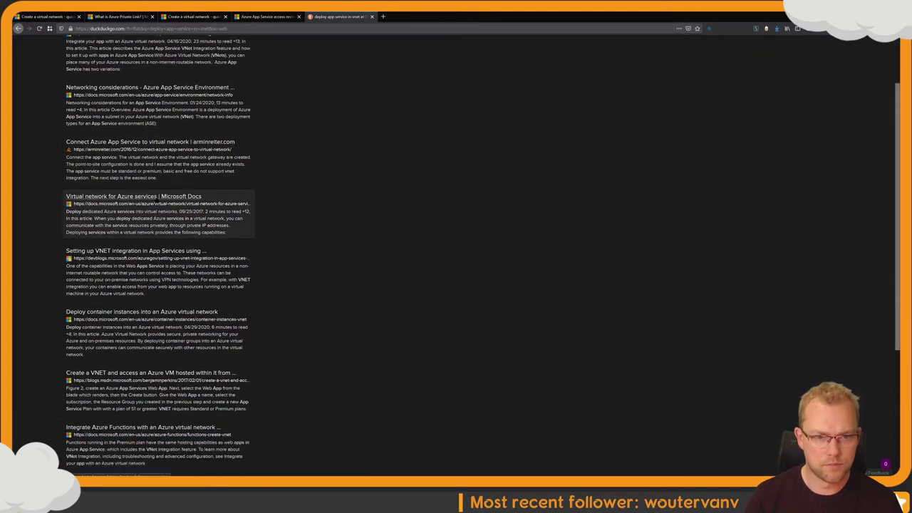
middle_click(155, 195)
scroll(162, 213, "down", 1)
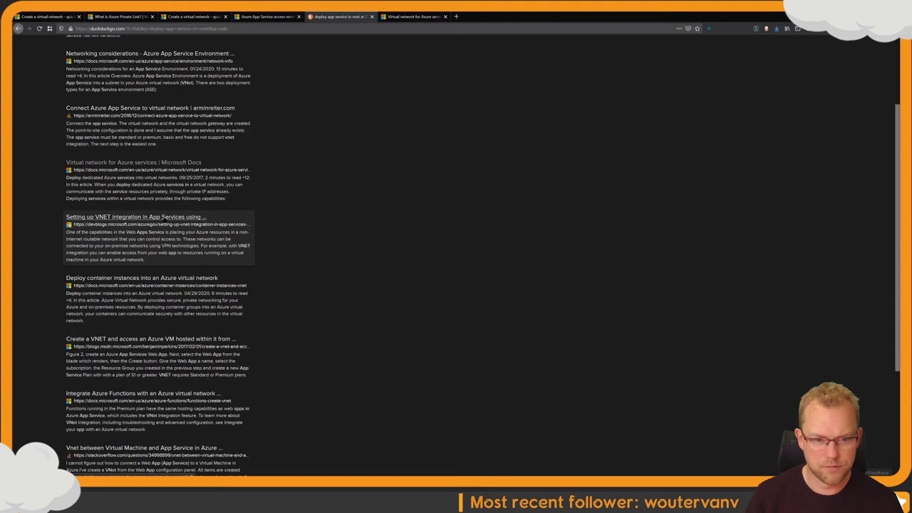
Step: Open the search result "Web App with Vnet Only Access using App Gateway" in a separate tab and switch to it
scroll(163, 217, "down", 2)
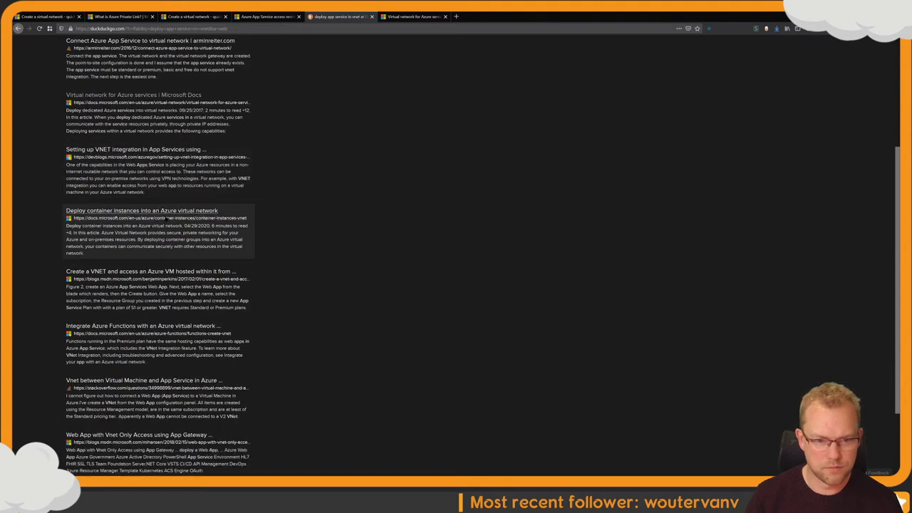
scroll(165, 217, "down", 2)
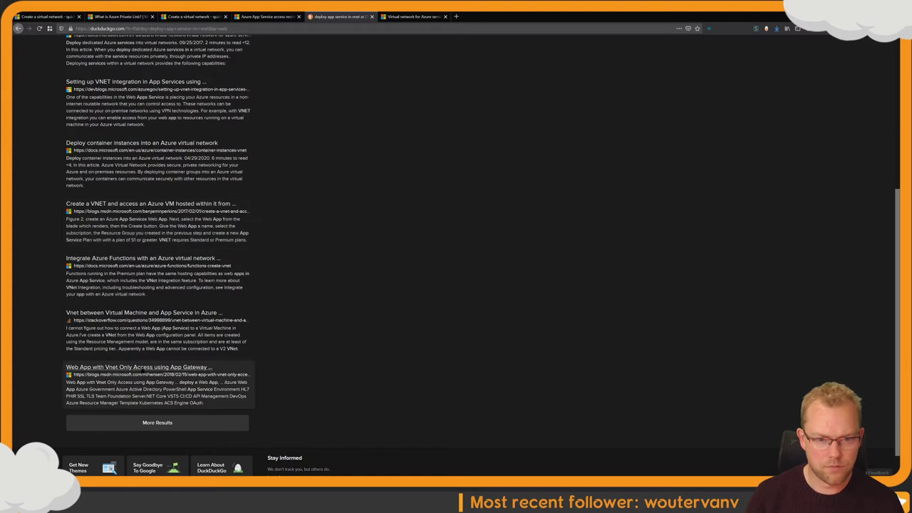
middle_click(143, 368)
key("ctrl+9")
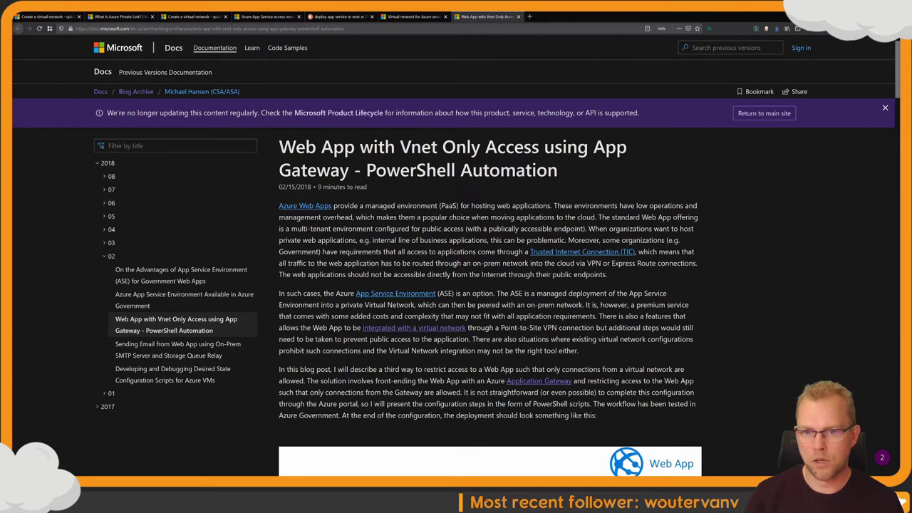
Step: Examine the App Gateway article's architecture diagram, PowerShell scripts and access restriction notes, and close its tab
scroll(332, 239, "down", 5)
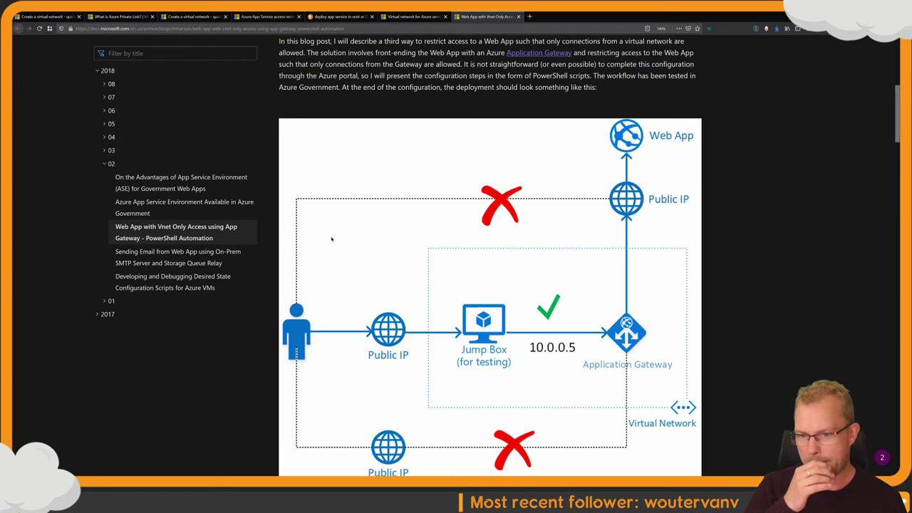
scroll(331, 238, "down", 2)
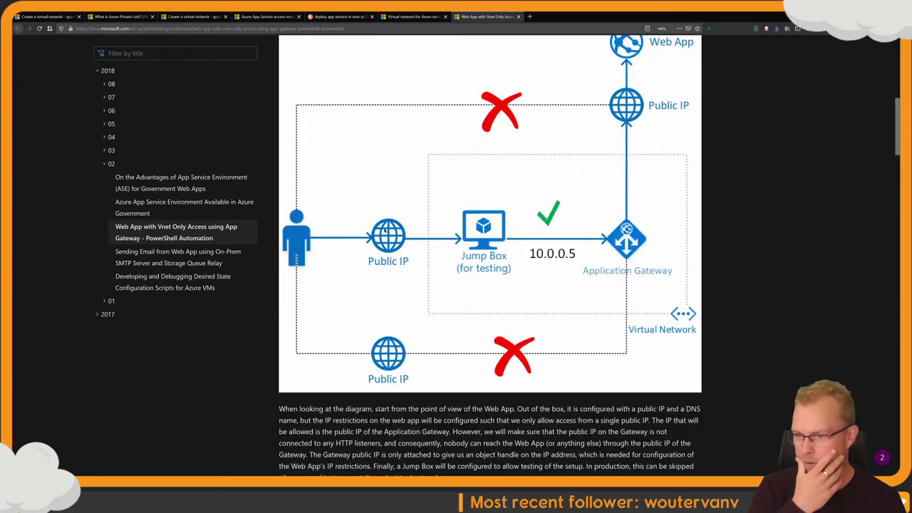
scroll(534, 218, "up", 1)
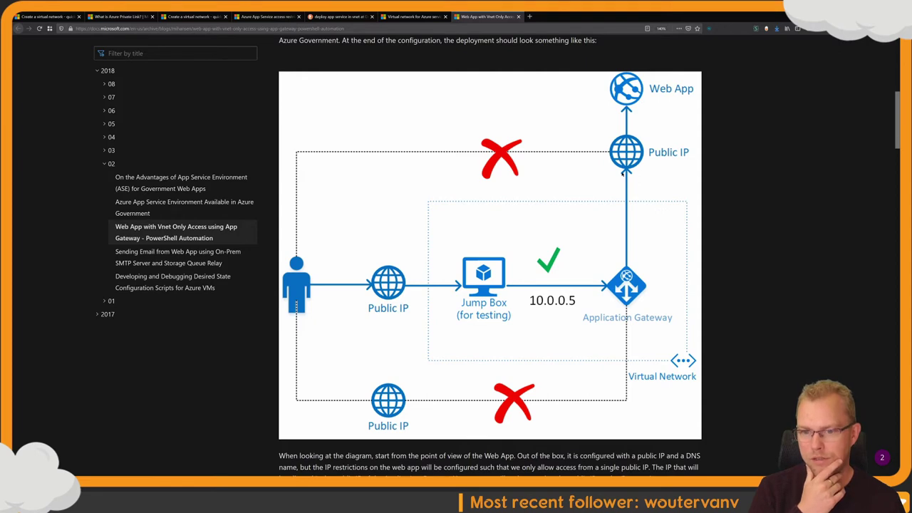
scroll(613, 112, "down", 5)
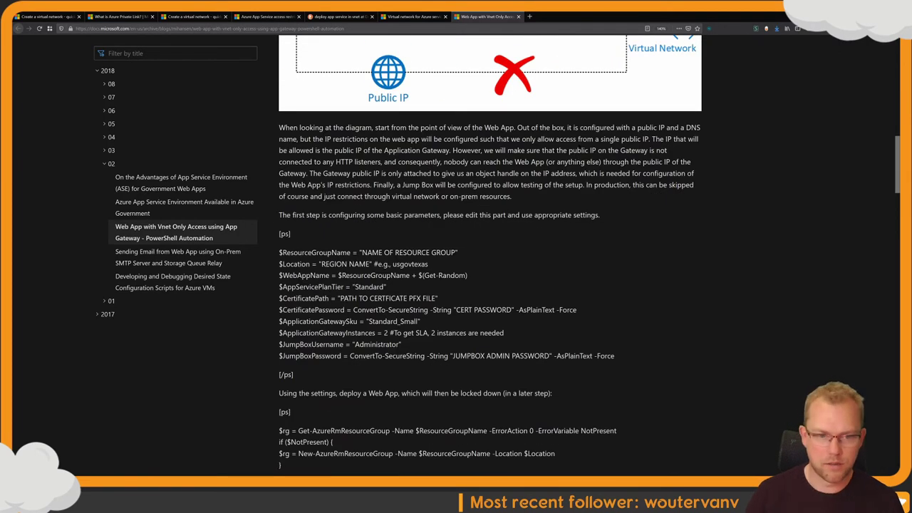
scroll(589, 256, "down", 10)
scroll(589, 254, "down", 15)
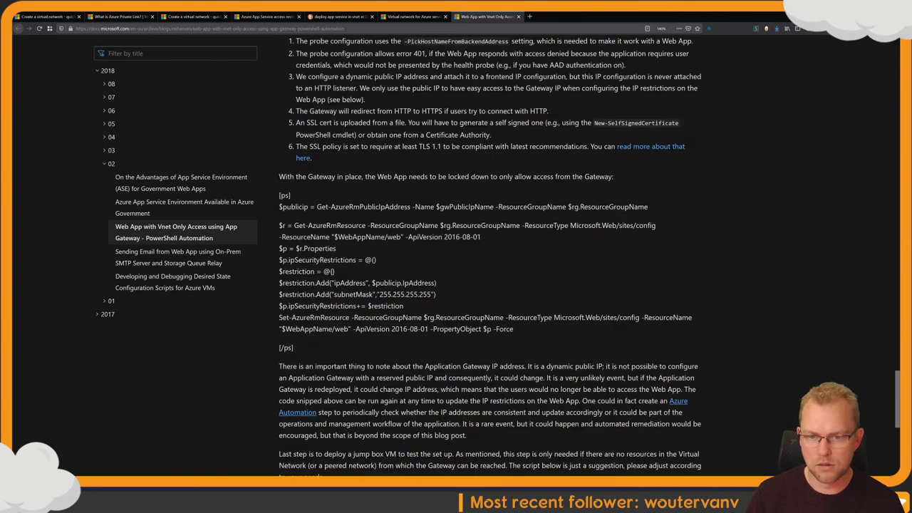
scroll(579, 146, "down", 5)
scroll(579, 146, "up", 1)
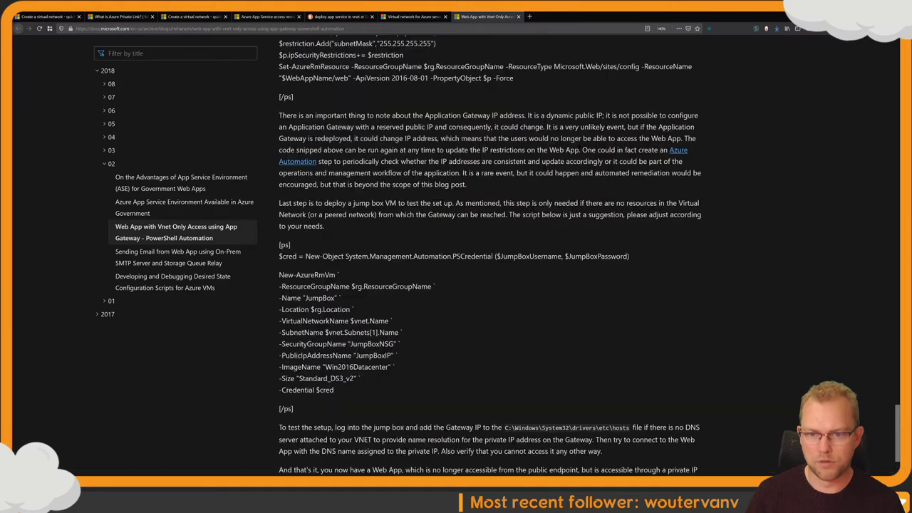
scroll(579, 146, "up", 1)
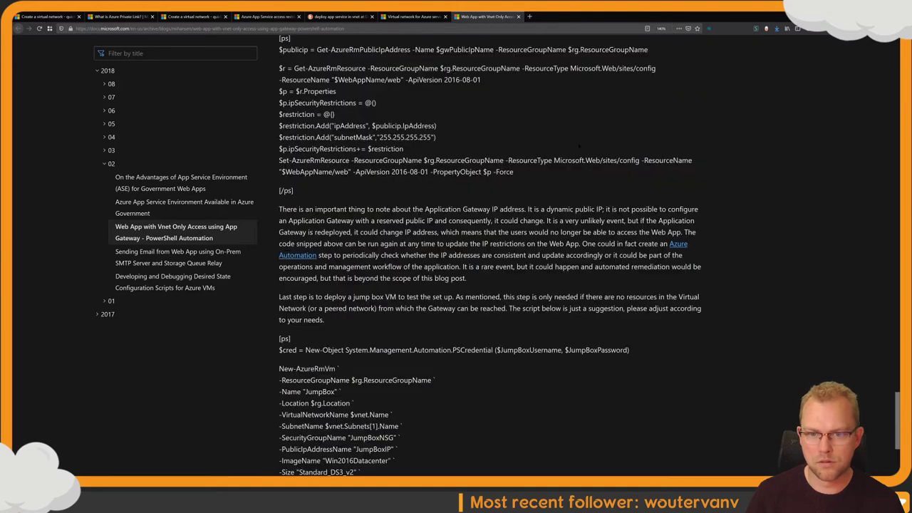
scroll(579, 146, "up", 2)
key("ctrl+w")
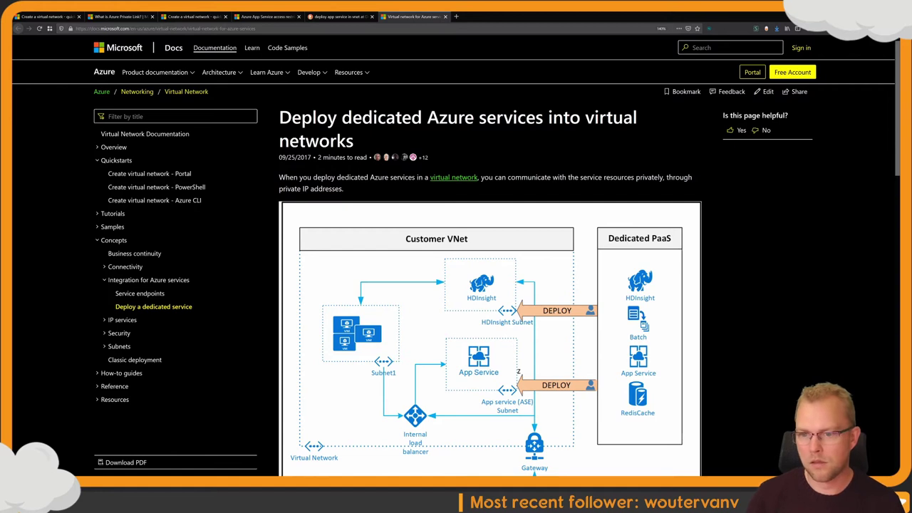
Step: Study the "Deploy dedicated Azure services into virtual networks" diagram, capabilities and table of deployable services, including the dedicated subnet column
scroll(456, 256, "down", 1)
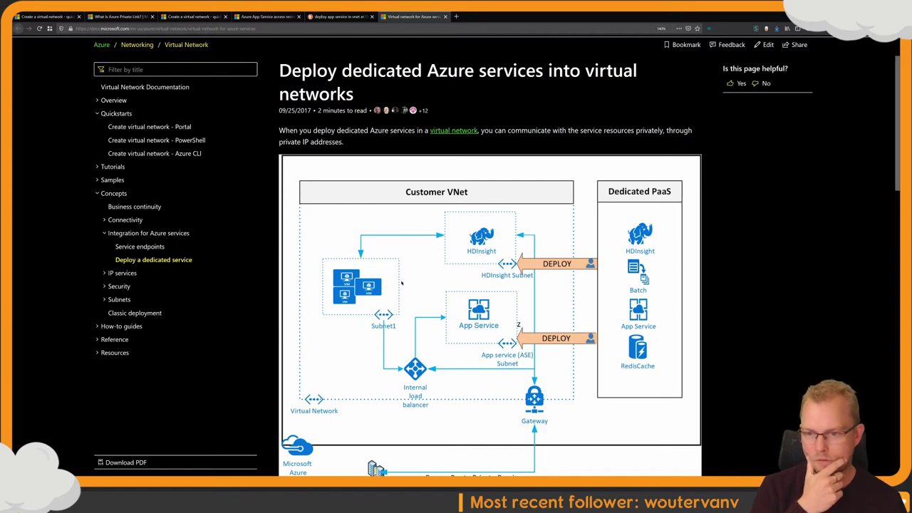
scroll(401, 283, "down", 3)
scroll(402, 280, "down", 2)
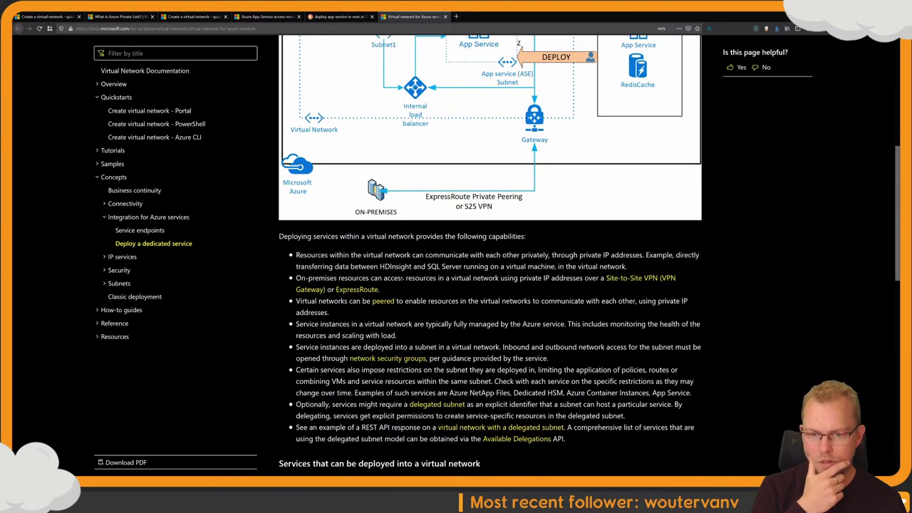
scroll(403, 280, "up", 2)
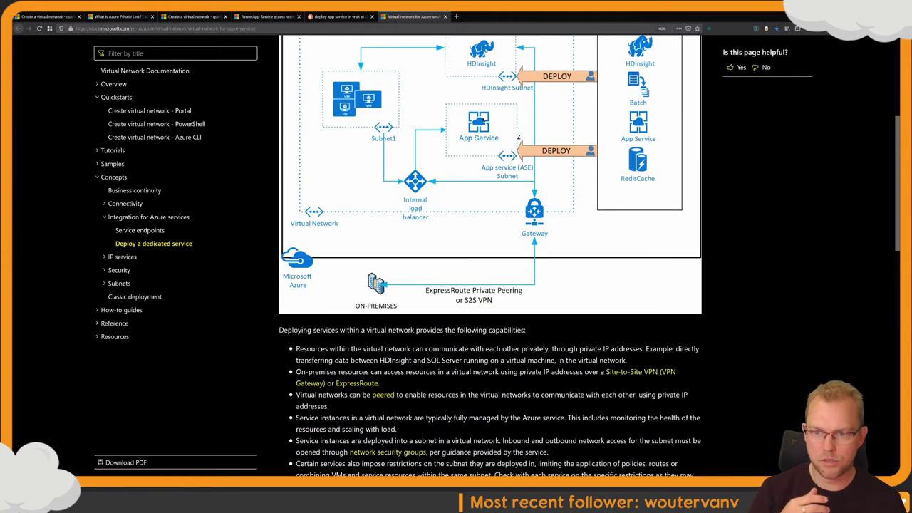
scroll(489, 134, "down", 3)
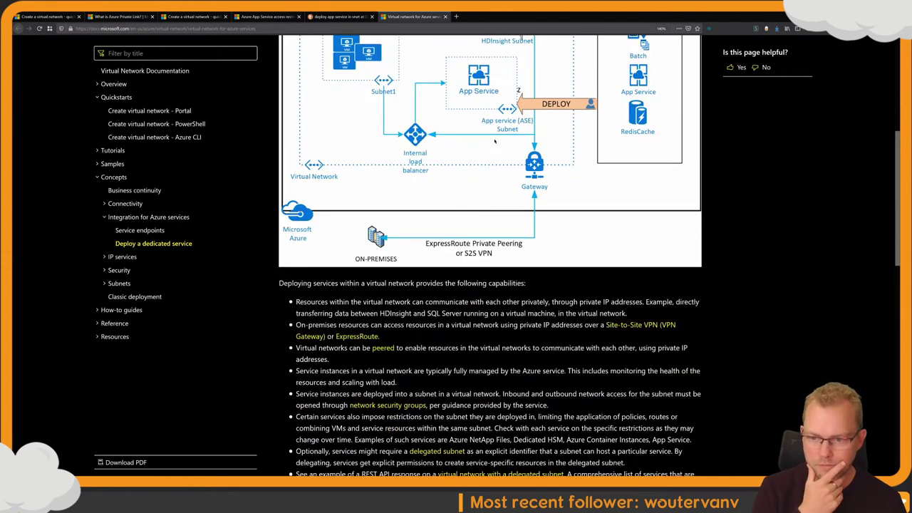
scroll(475, 184, "down", 3)
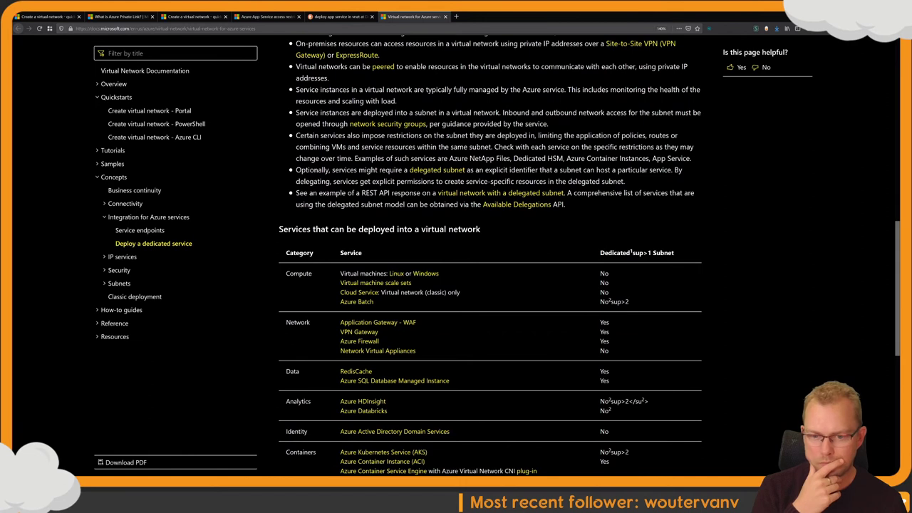
scroll(489, 257, "down", 3)
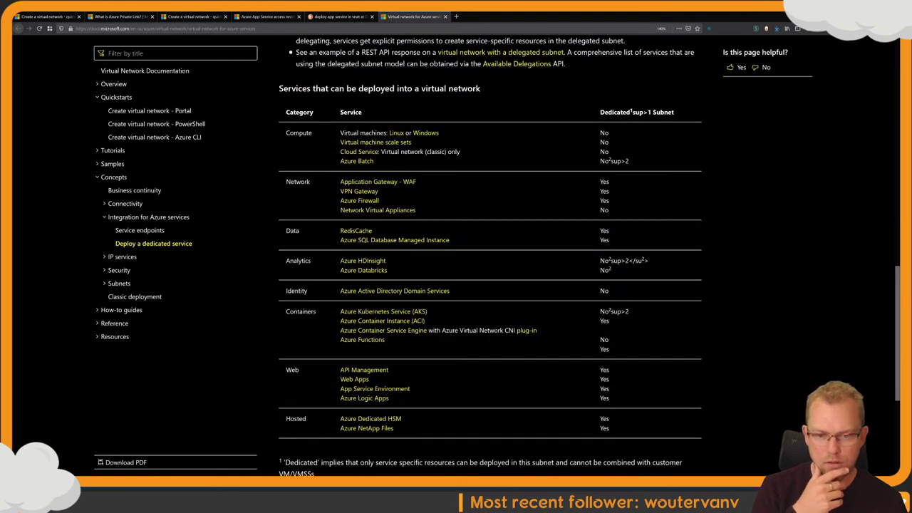
scroll(356, 333, "down", 1)
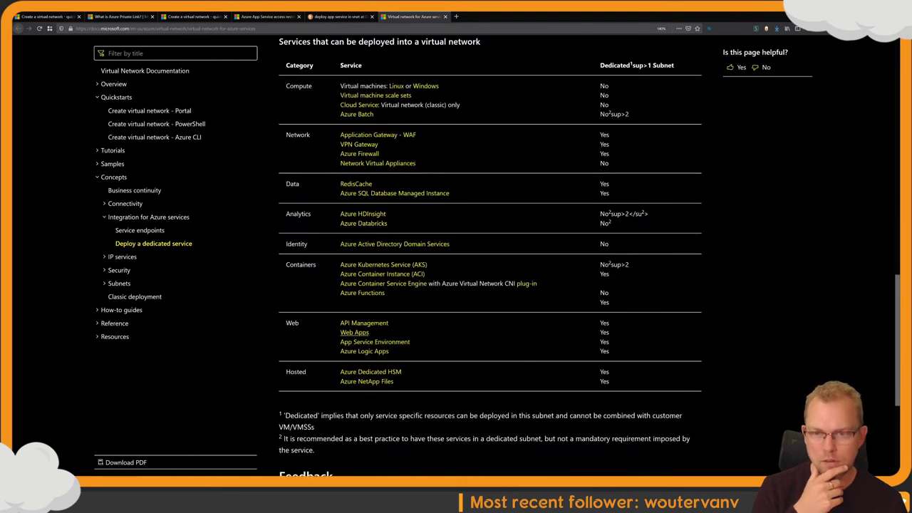
left_click_drag(617, 65, 673, 64)
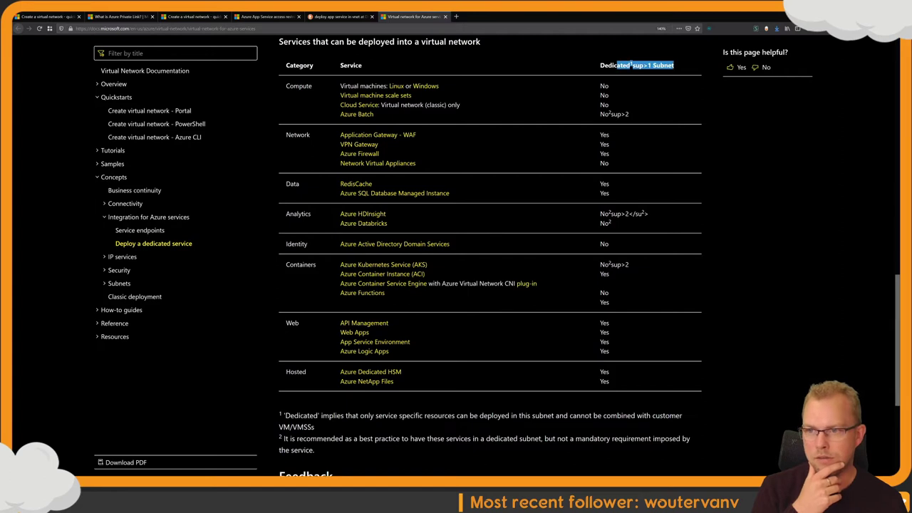
Step: Open the Web Apps article from the services table and read its introduction and the VNet Integration pricing plan requirements
left_click(357, 332)
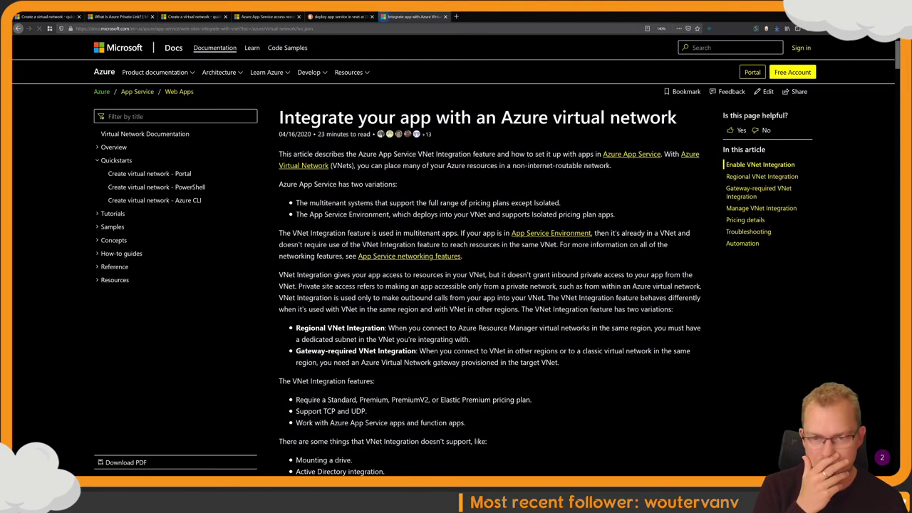
left_click_drag(421, 117, 563, 117)
scroll(455, 256, "down", 1)
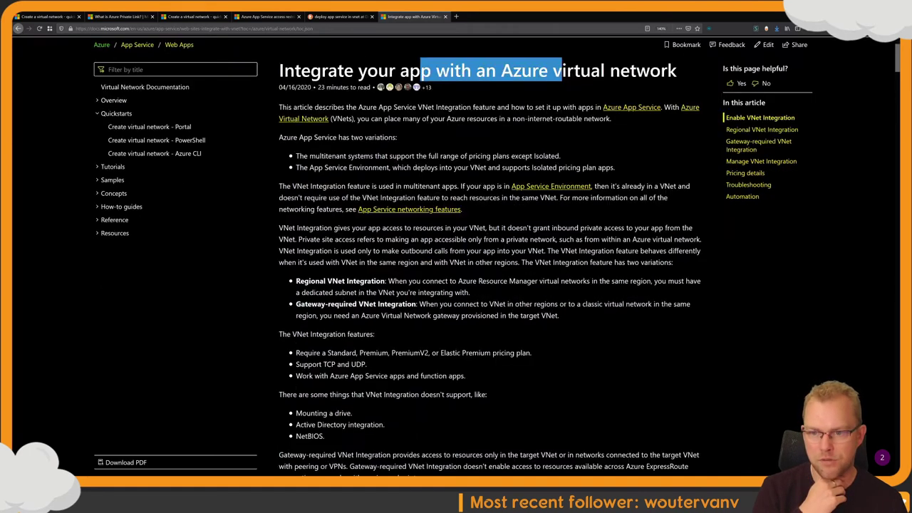
scroll(456, 257, "down", 1)
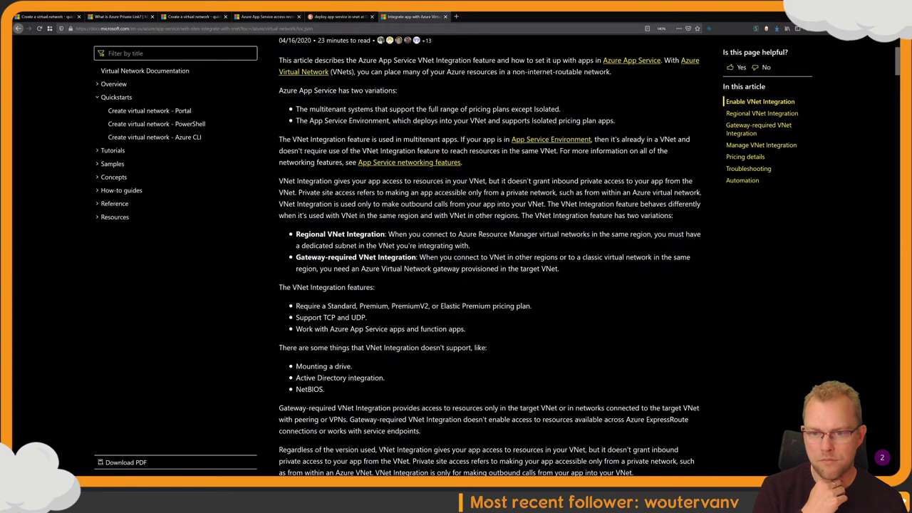
left_click_drag(296, 306, 367, 318)
left_click(427, 342)
scroll(456, 256, "up", 1)
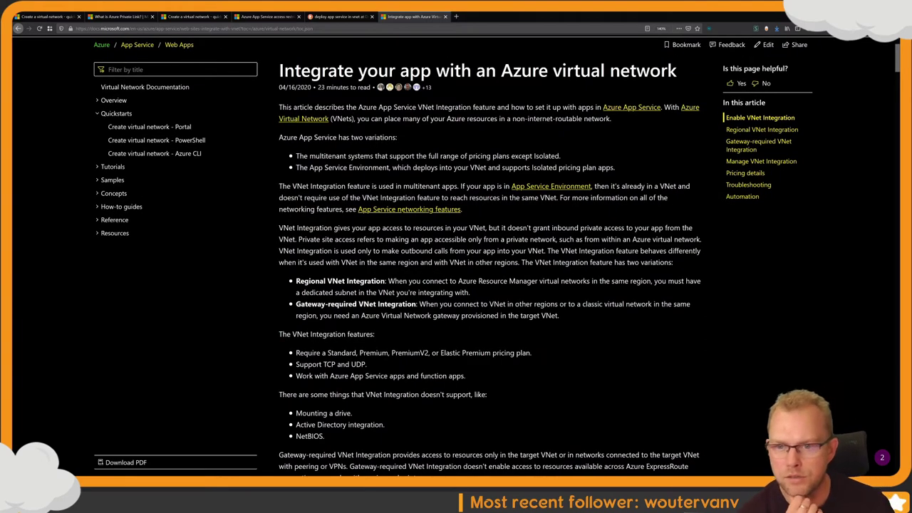
Step: Read the article's paragraphs on App Service Environment, inbound private access and private site access
left_click_drag(394, 186, 653, 187)
left_click(653, 186)
left_click_drag(319, 227, 680, 228)
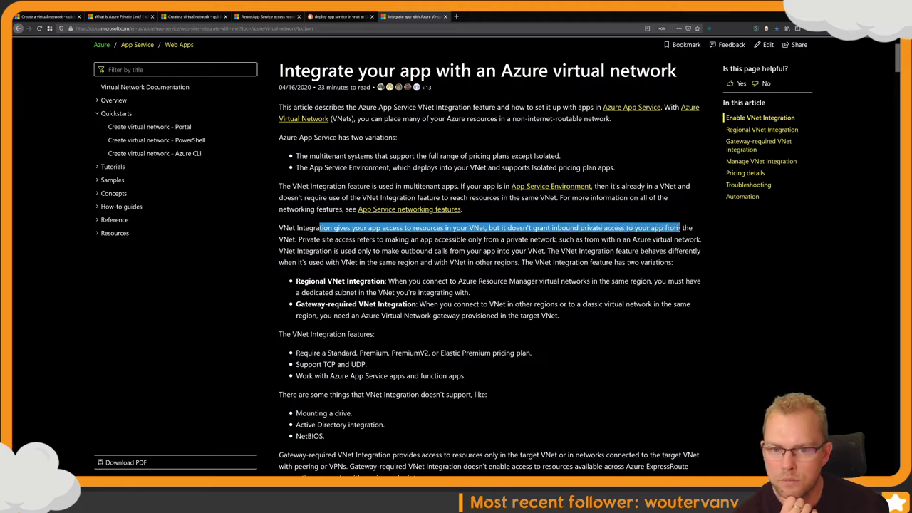
left_click(680, 228)
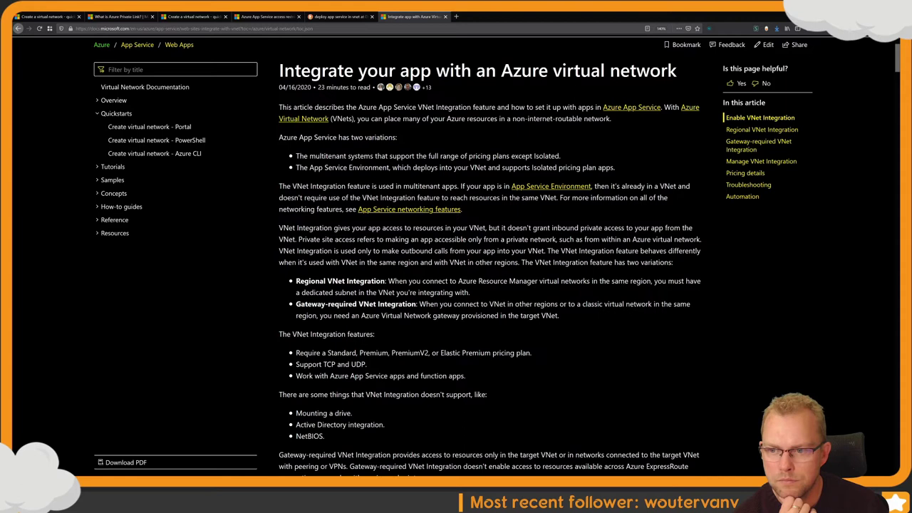
left_click_drag(327, 228, 633, 228)
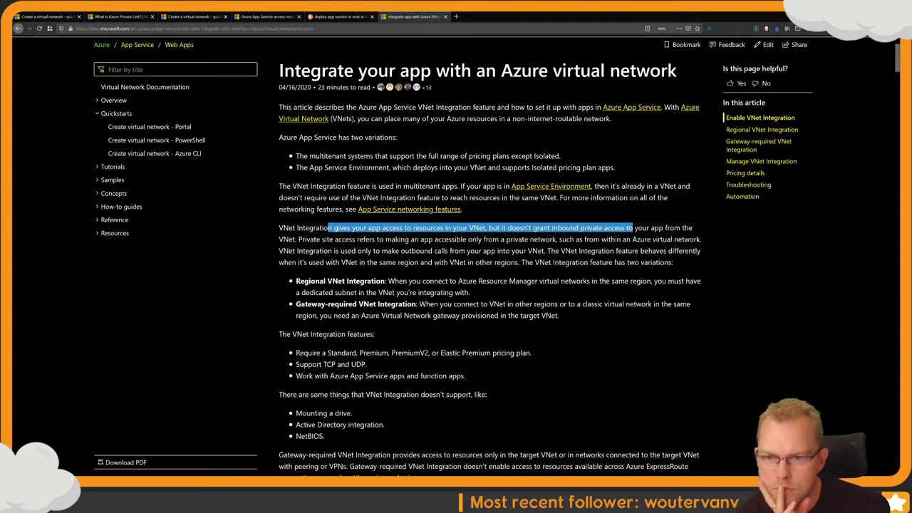
left_click_drag(510, 107, 438, 280)
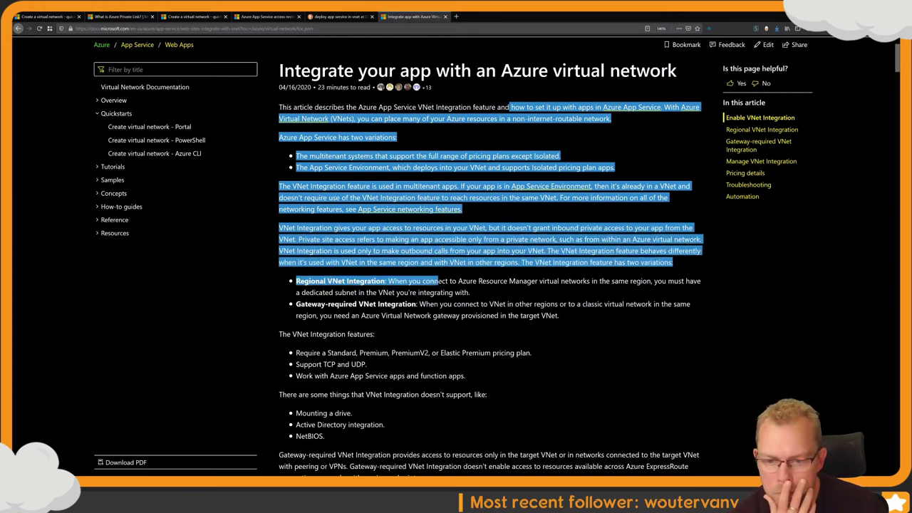
left_click(438, 281)
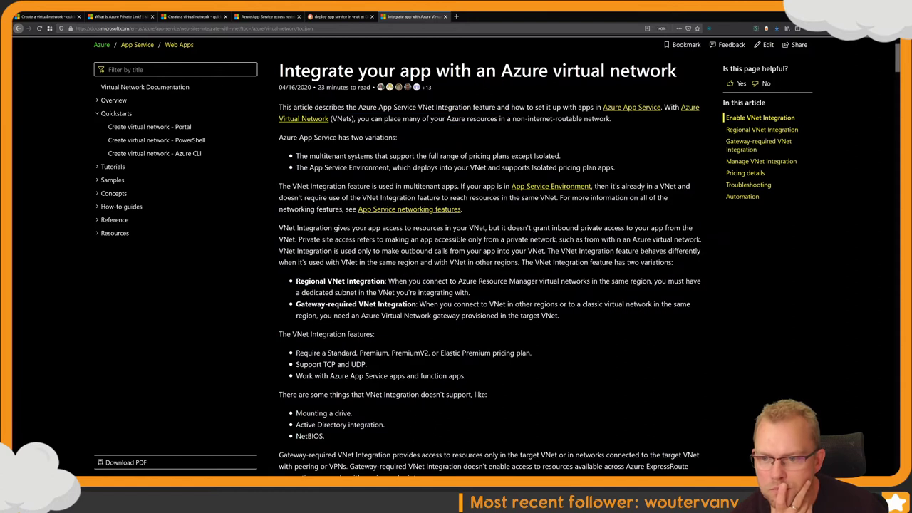
left_click_drag(316, 239, 534, 239)
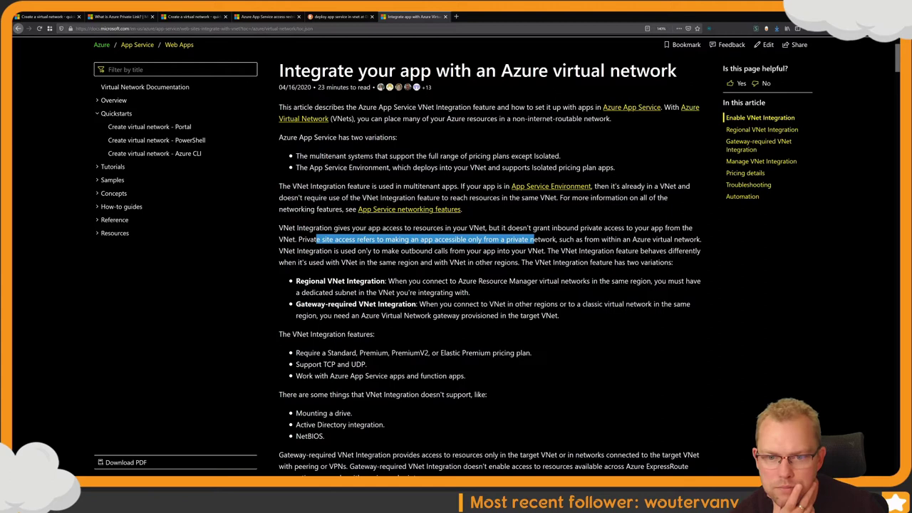
Step: Find the phrase "private site access" within the VNet integration article and cycle through its occurrences
key("ctrl+f")
type("private site access")
key("Return")
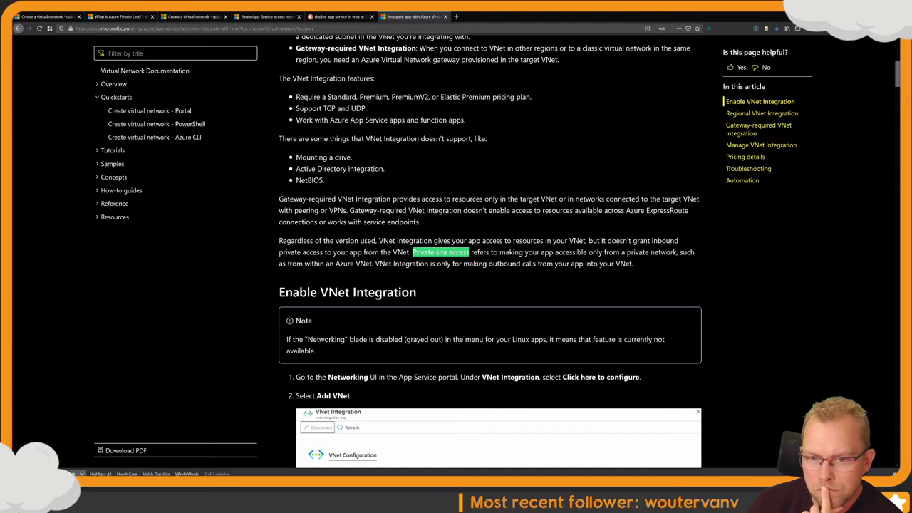
key("Return")
key("Return")
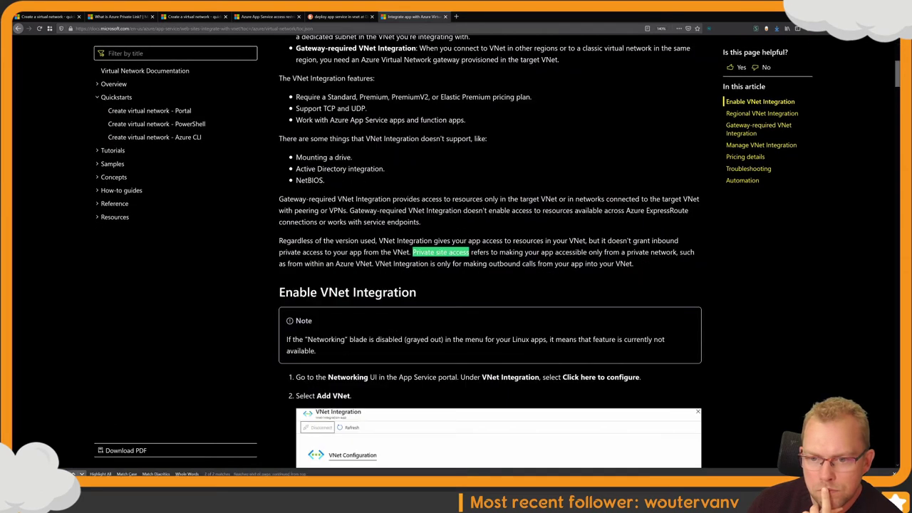
key("Return")
Step: Search the web for "private site access azure app service" in a new tab and look through the results
key("ctrl+t")
type("private site access")
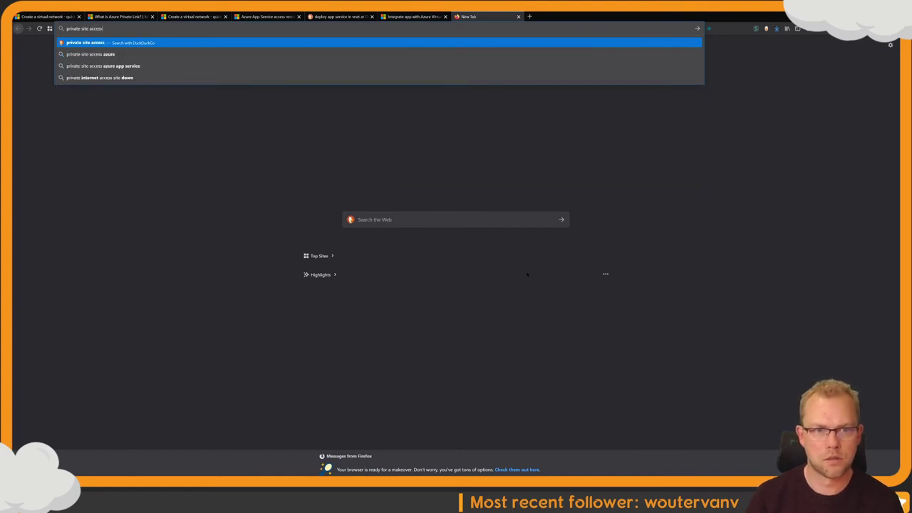
key("Down")
key("Down")
key("Down")
key("Up")
key("Return")
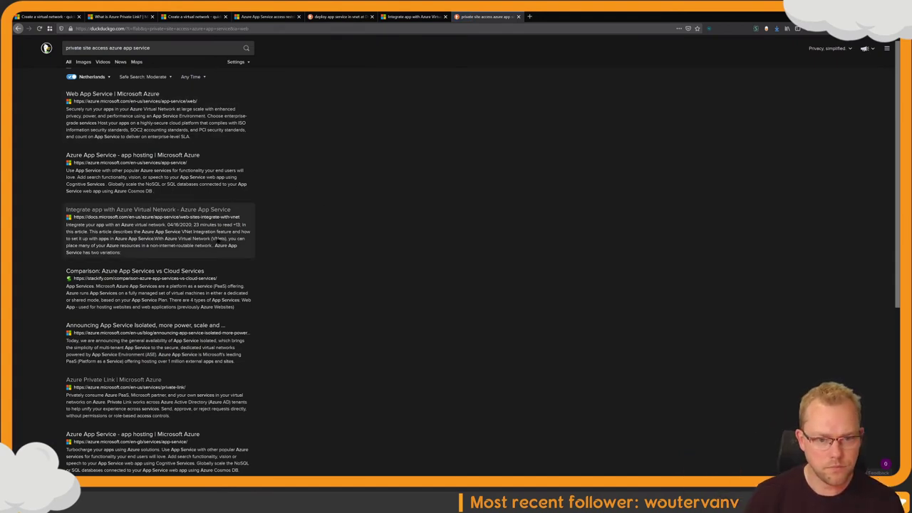
scroll(157, 255, "down", 2)
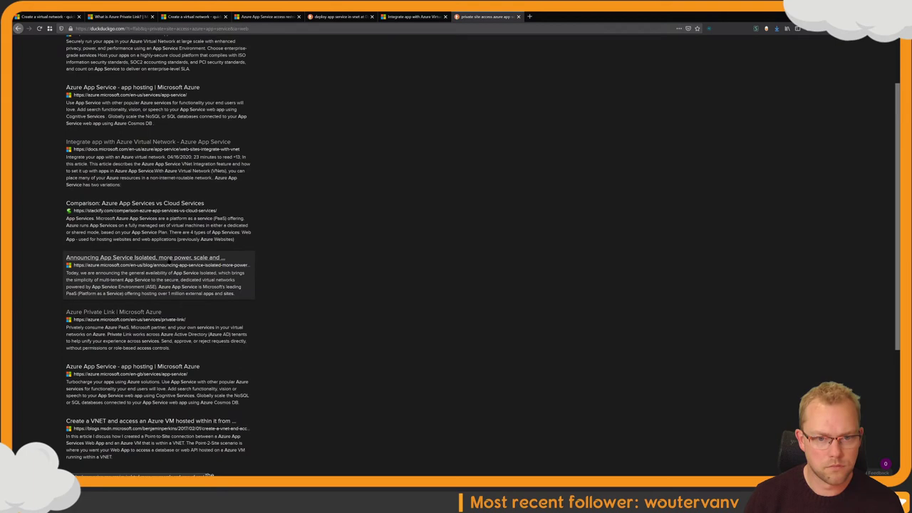
scroll(171, 257, "down", 1)
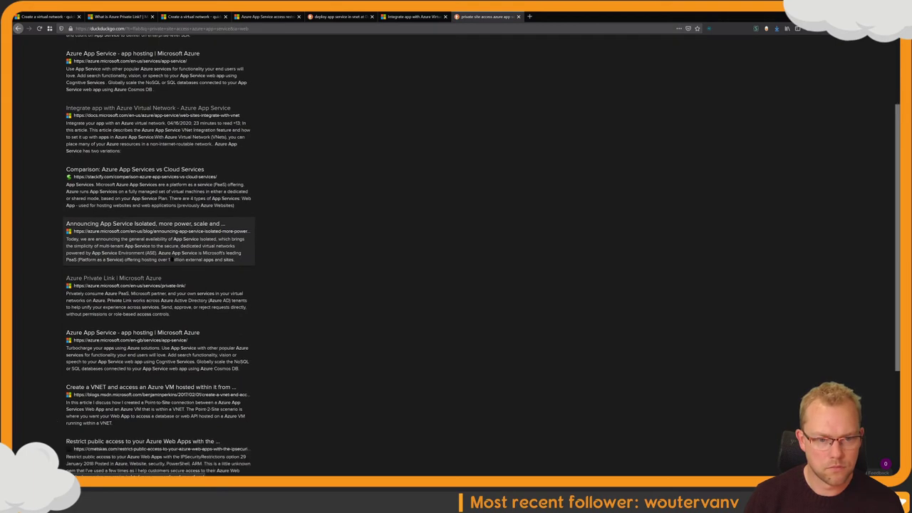
Step: Open the search result on restricting public access to Azure Web Apps and read its web.config and IPSecurityRestrictions options
scroll(171, 260, "down", 2)
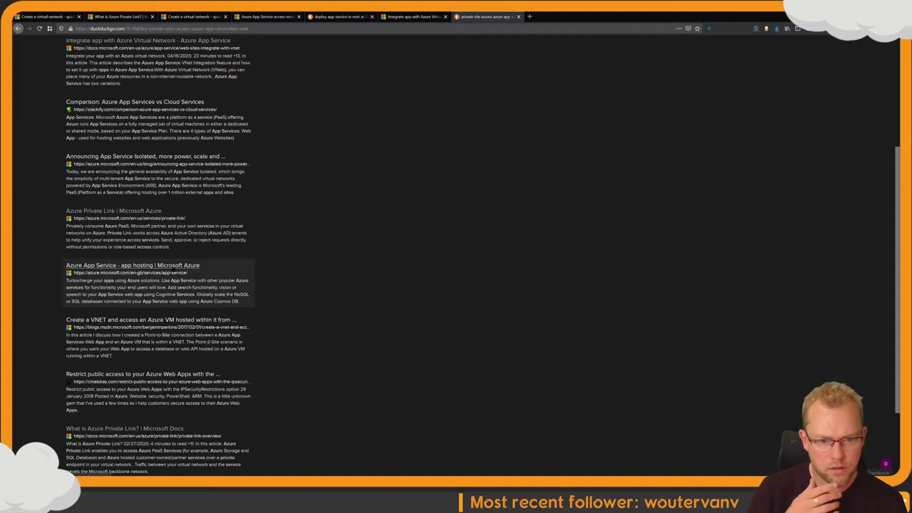
scroll(172, 258, "down", 2)
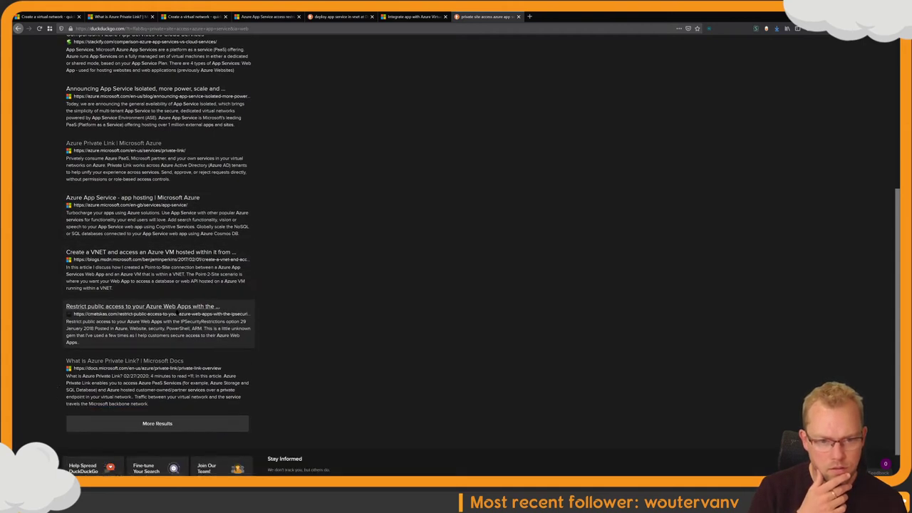
middle_click(176, 306)
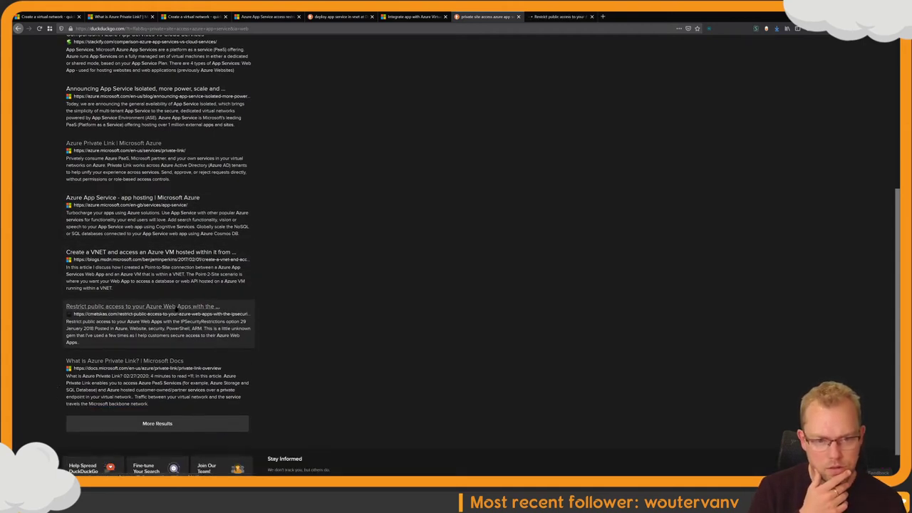
key("ctrl+Tab")
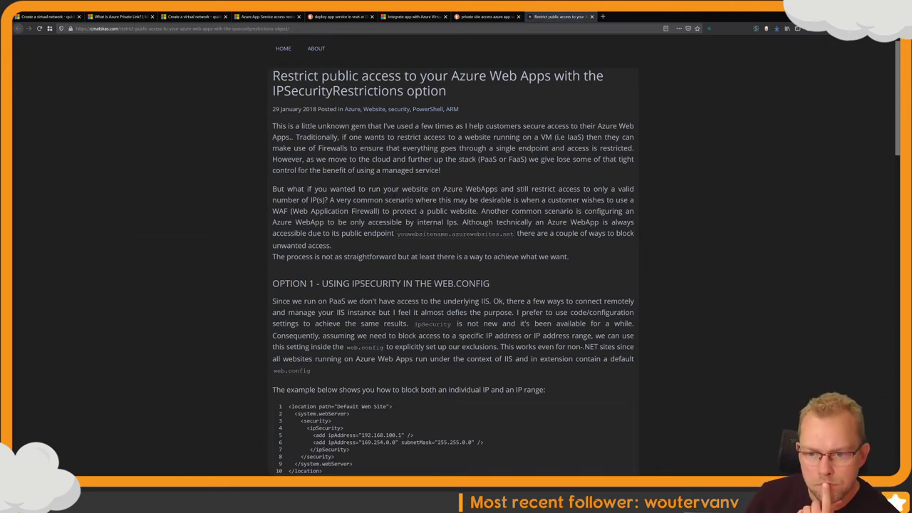
scroll(453, 257, "down", 3)
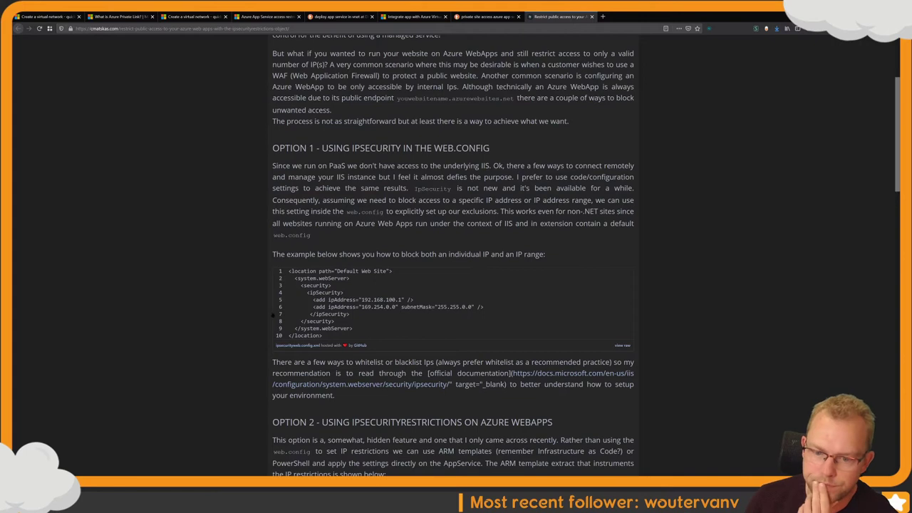
scroll(250, 355, "down", 3)
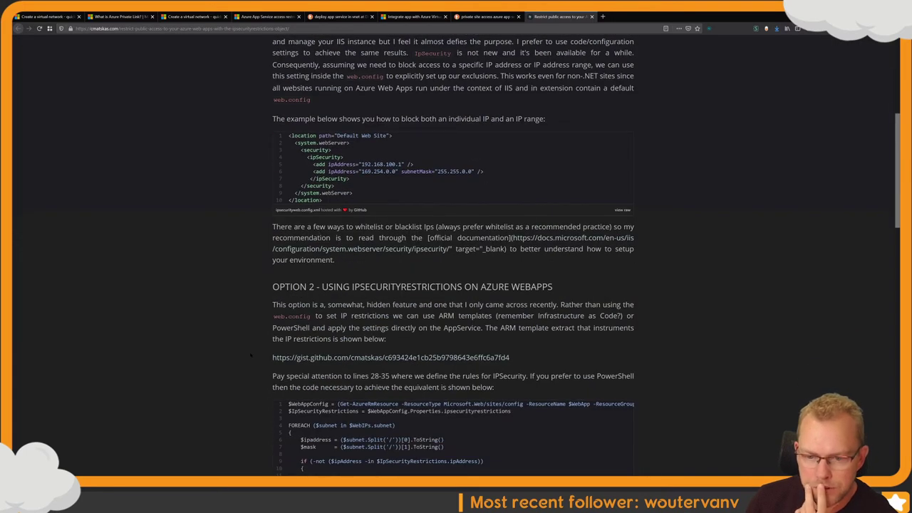
scroll(250, 355, "down", 2)
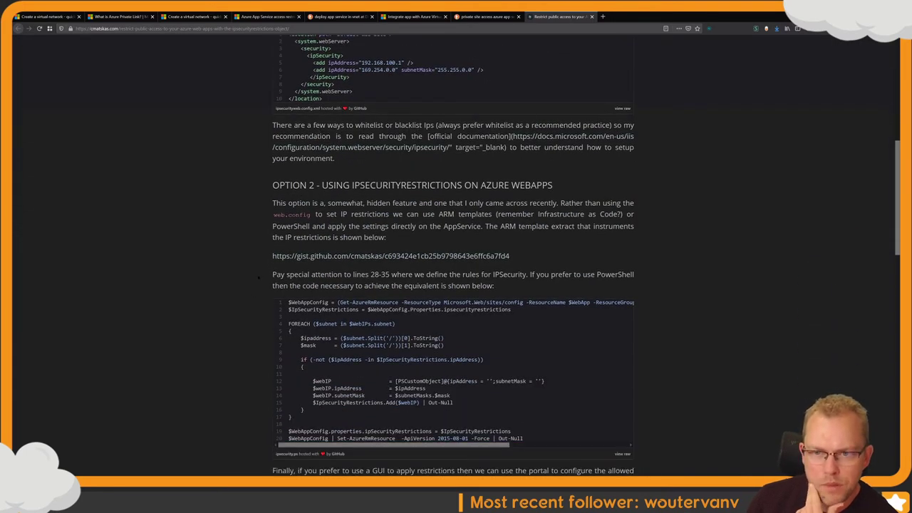
scroll(258, 278, "down", 3)
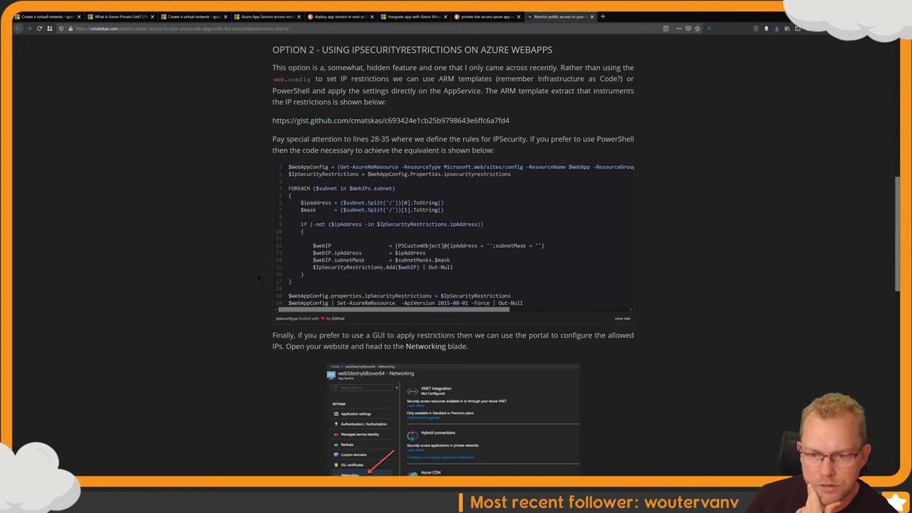
scroll(259, 278, "down", 2)
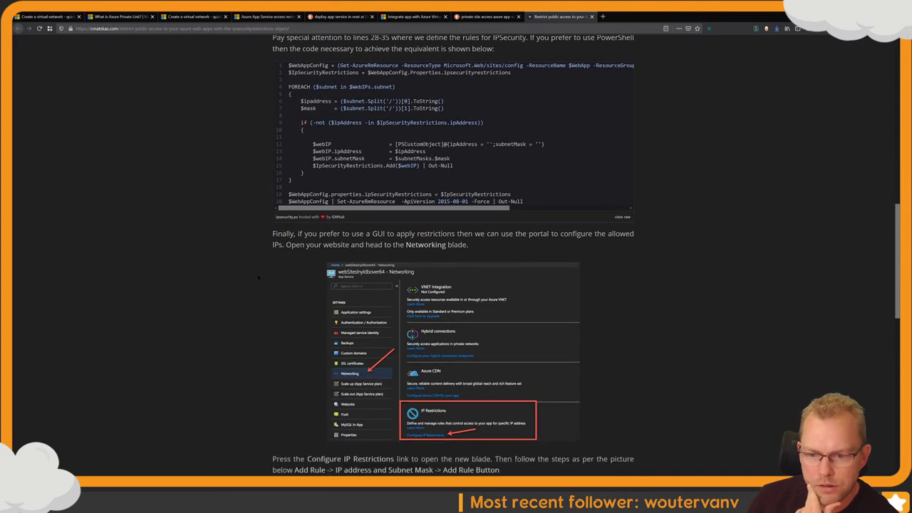
Step: Read the article's portal IP restriction instructions, pros and cons, and the section on managing IP restrictions the right way
scroll(259, 277, "down", 2)
scroll(258, 278, "down", 2)
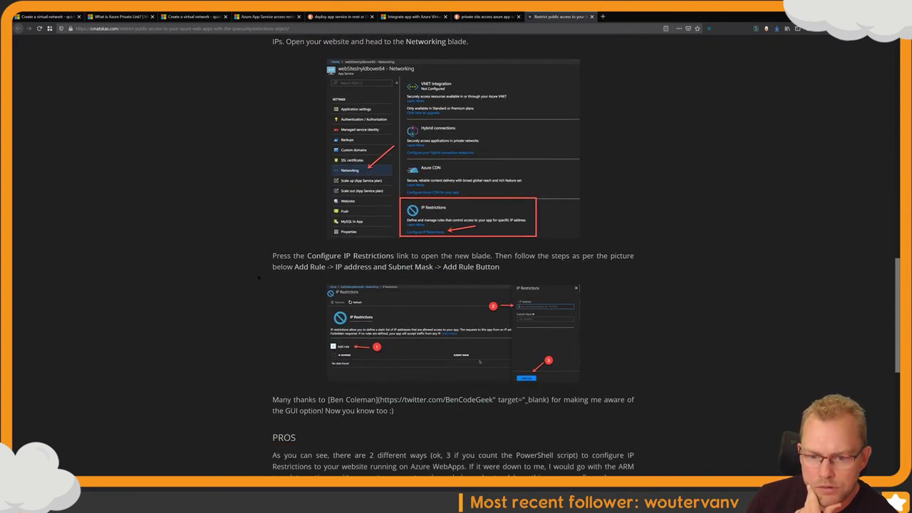
scroll(259, 277, "down", 3)
scroll(258, 278, "down", 3)
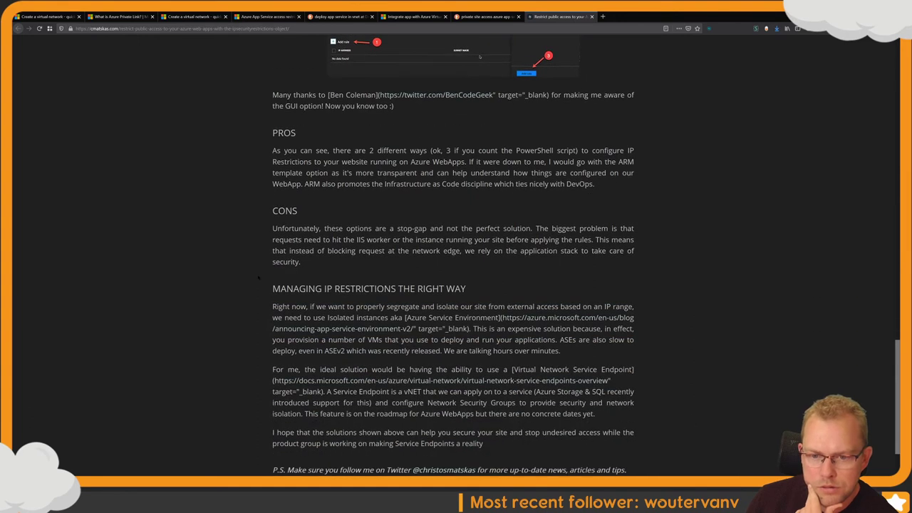
scroll(259, 278, "down", 1)
scroll(259, 278, "down", 1)
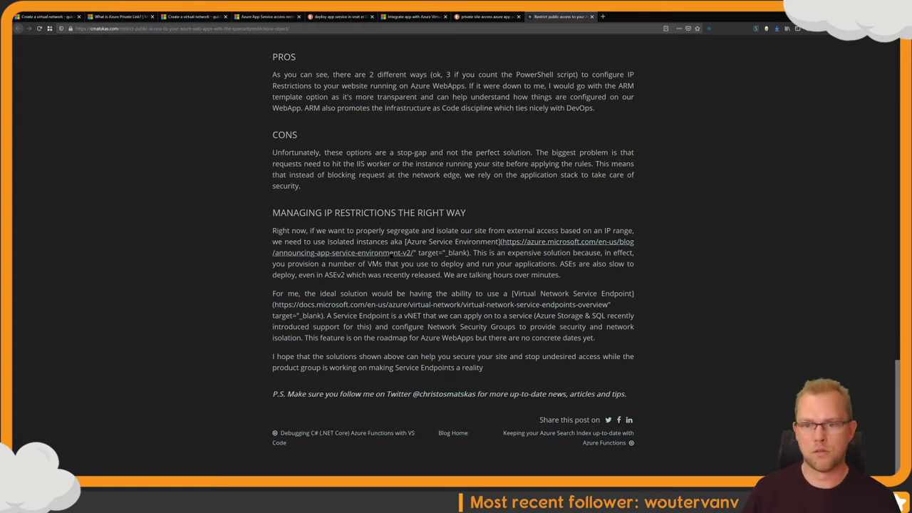
Step: Reread the IP restriction article from the beginning through the Networking blade instructions, and close it
key("Home")
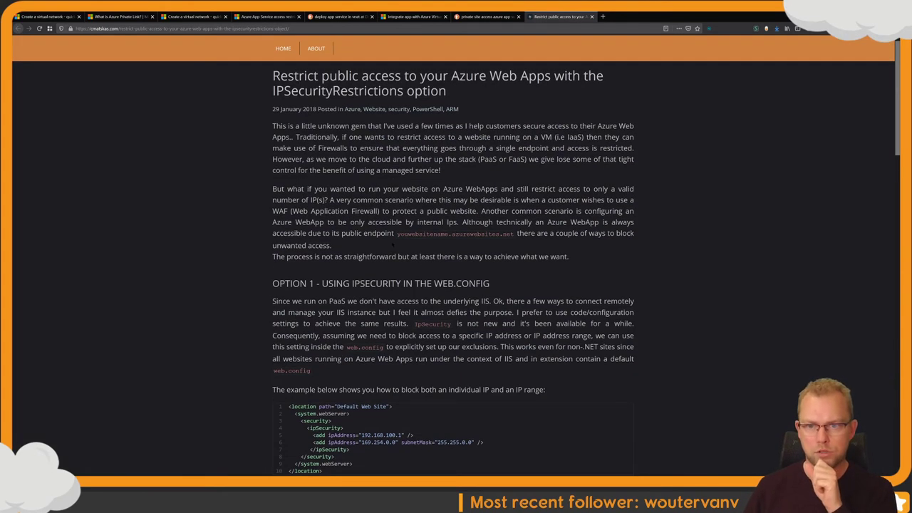
scroll(347, 287, "down", 3)
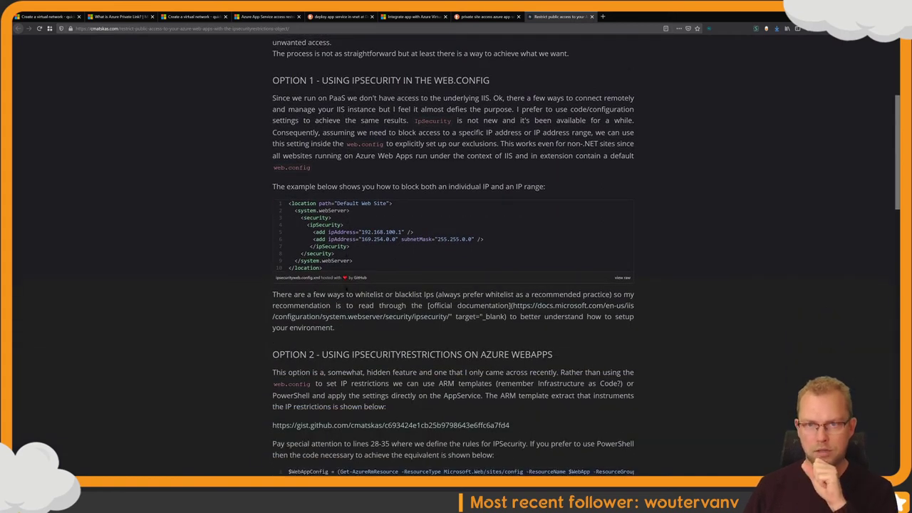
scroll(347, 287, "down", 2)
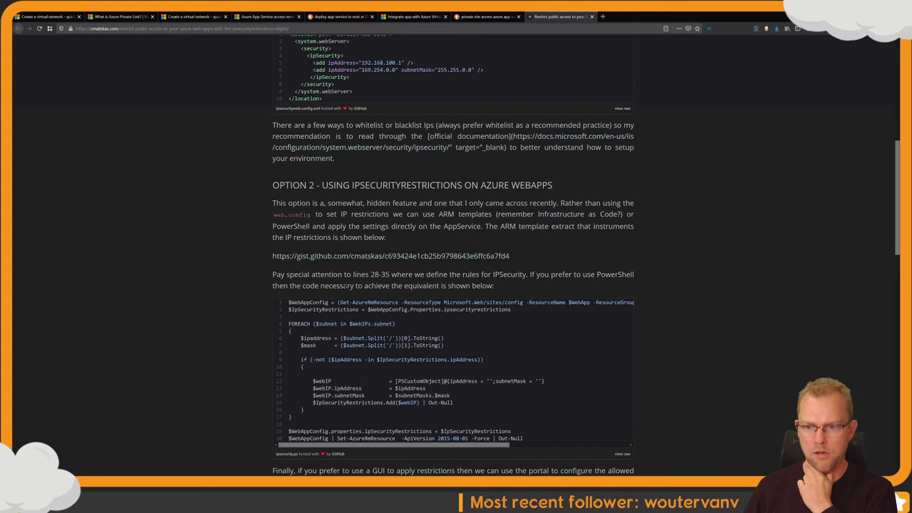
scroll(347, 286, "down", 2)
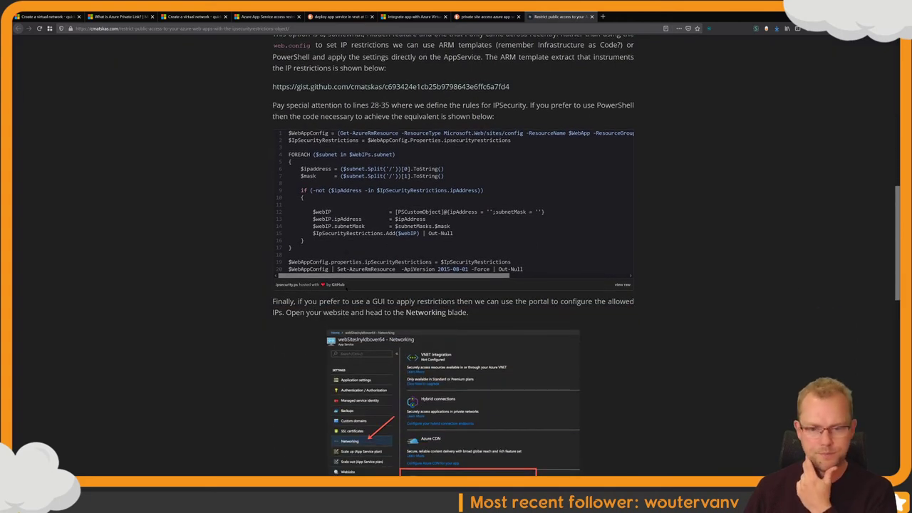
scroll(347, 287, "down", 2)
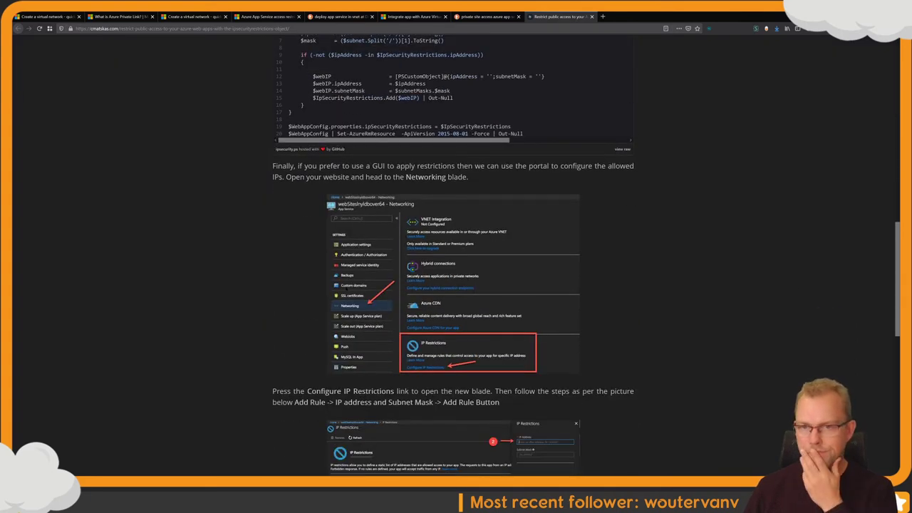
key("ctrl+w")
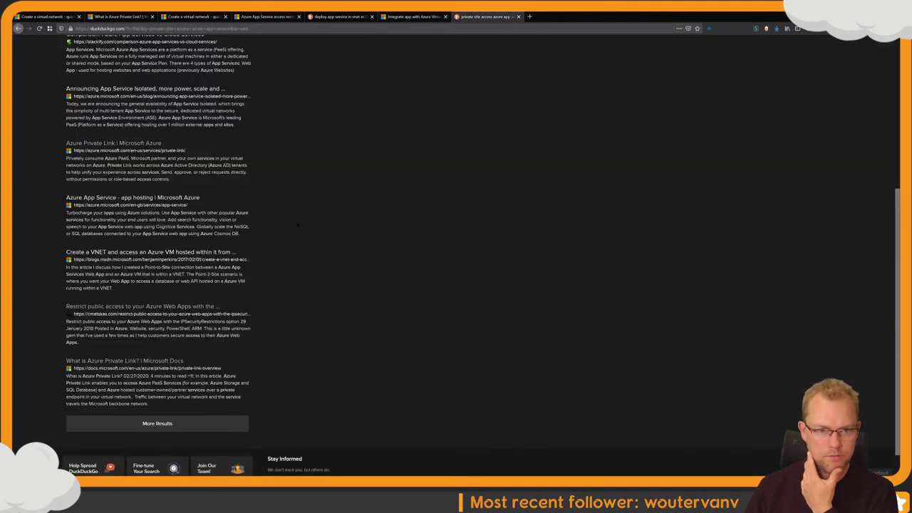
Step: Open the Web App Service result from Microsoft Azure, find "private" on the page, and close it
scroll(298, 224, "up", 1)
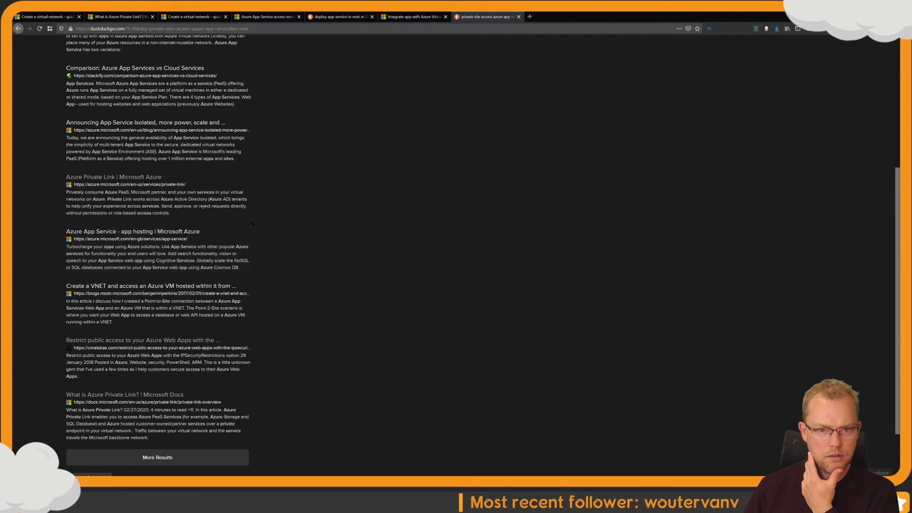
scroll(253, 223, "up", 3)
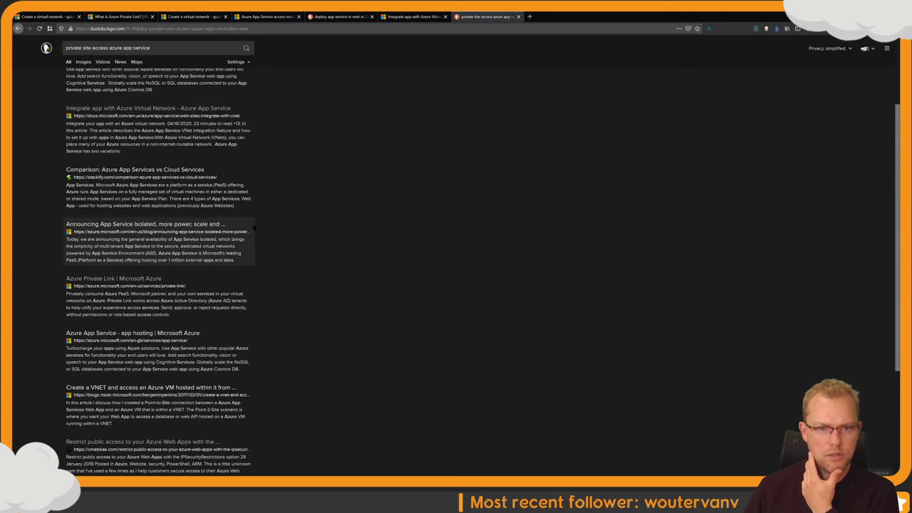
scroll(310, 198, "up", 3)
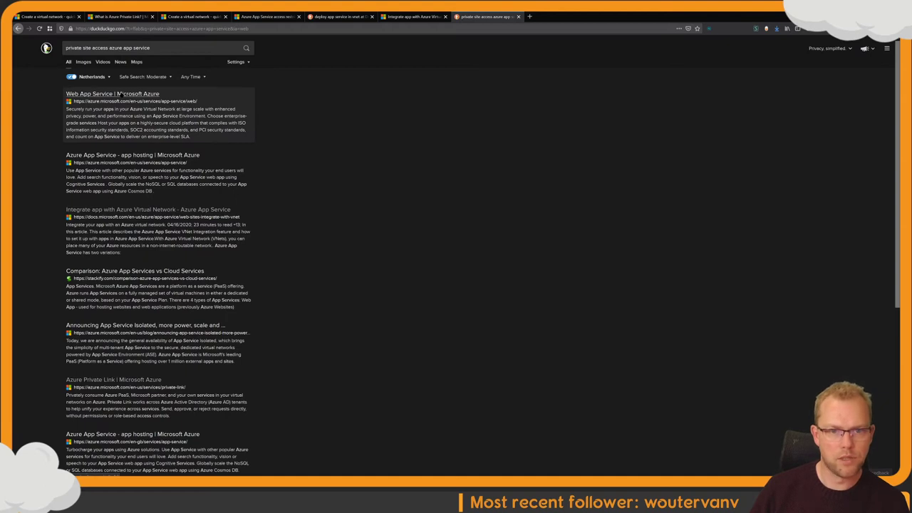
left_click(123, 94)
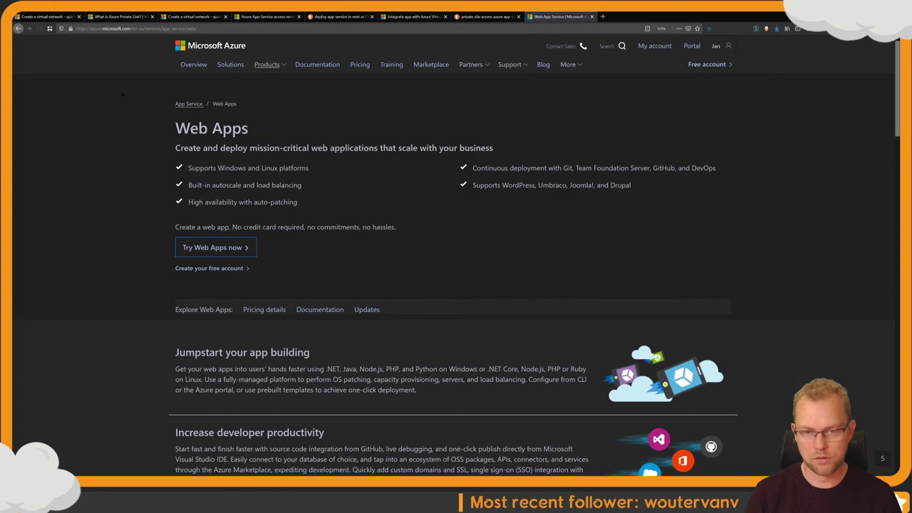
key("ctrl+t")
key("ctrl+w")
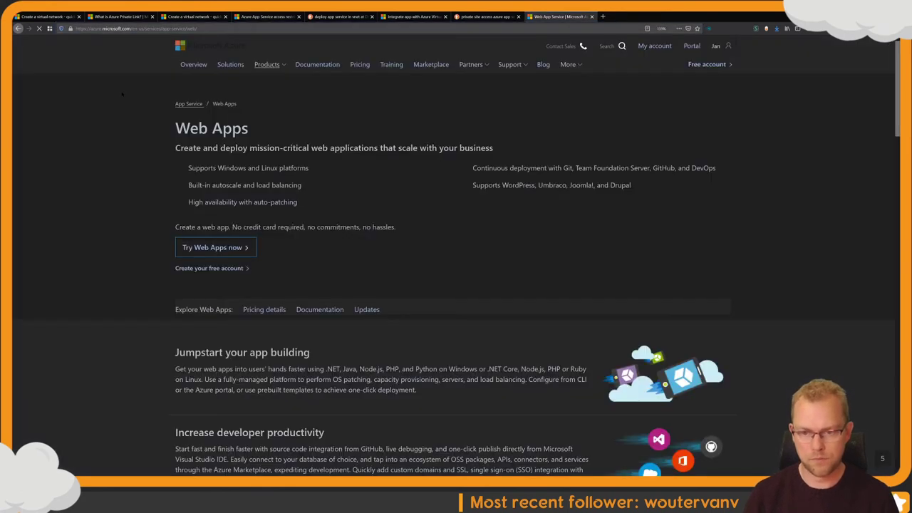
key("ctrl+f")
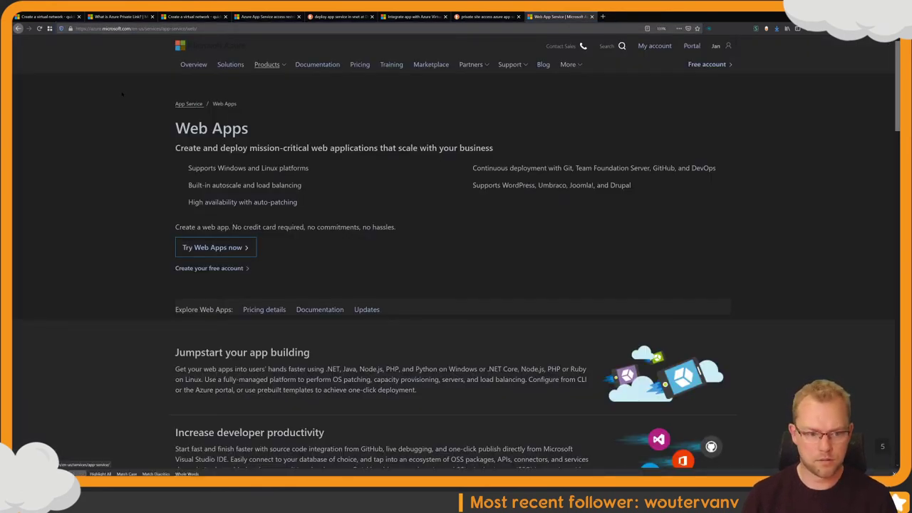
type("private")
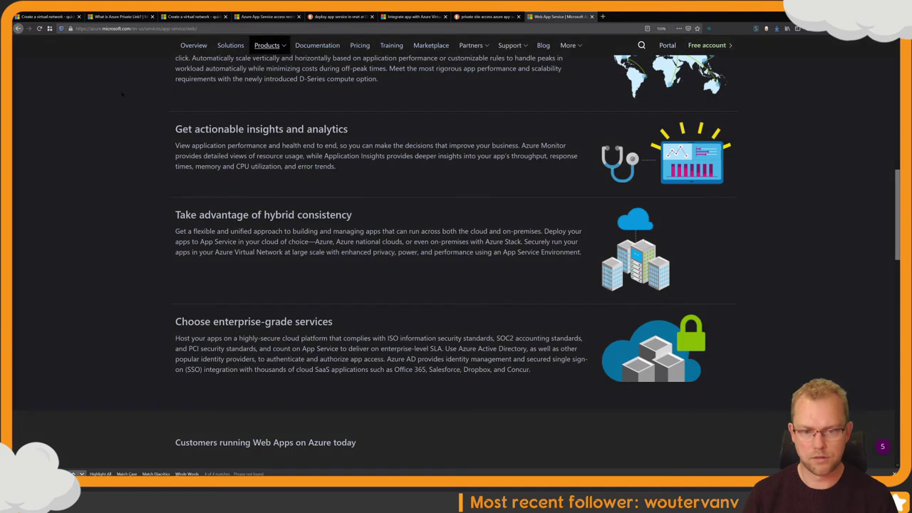
key("ctrl+w")
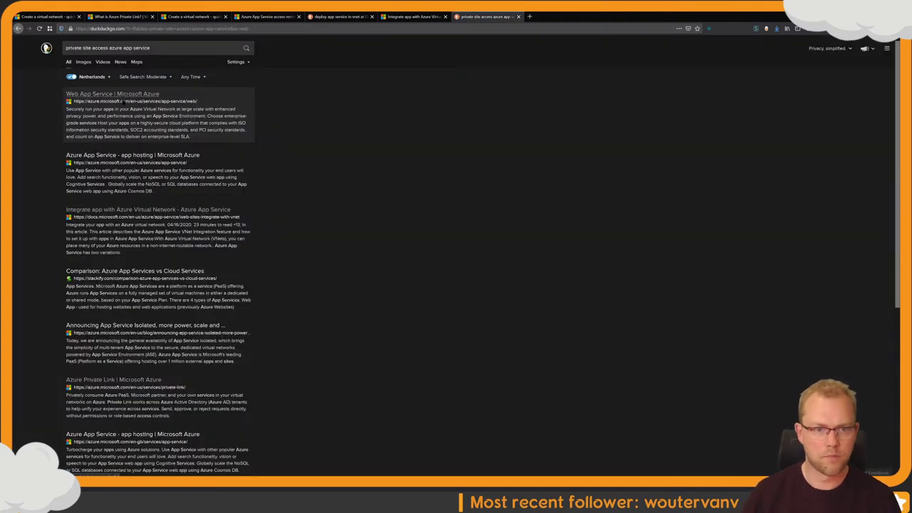
Step: Open the Azure App Service app hosting result, look for "private" and "link" on the page, and close it
left_click(125, 153)
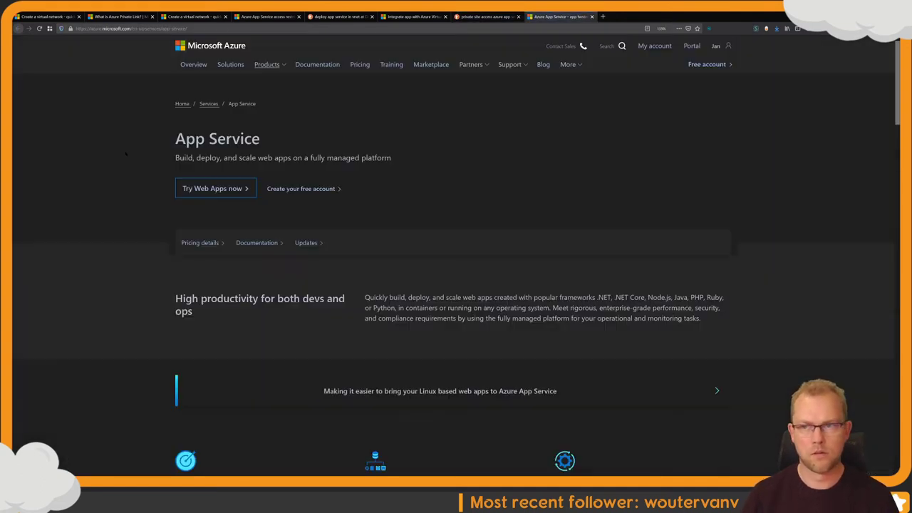
key("ctrl+f")
key("Return")
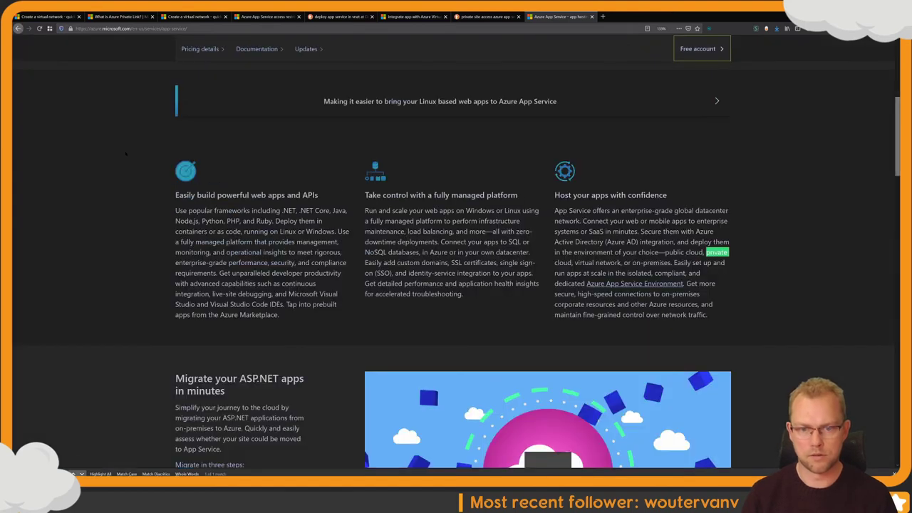
type("link")
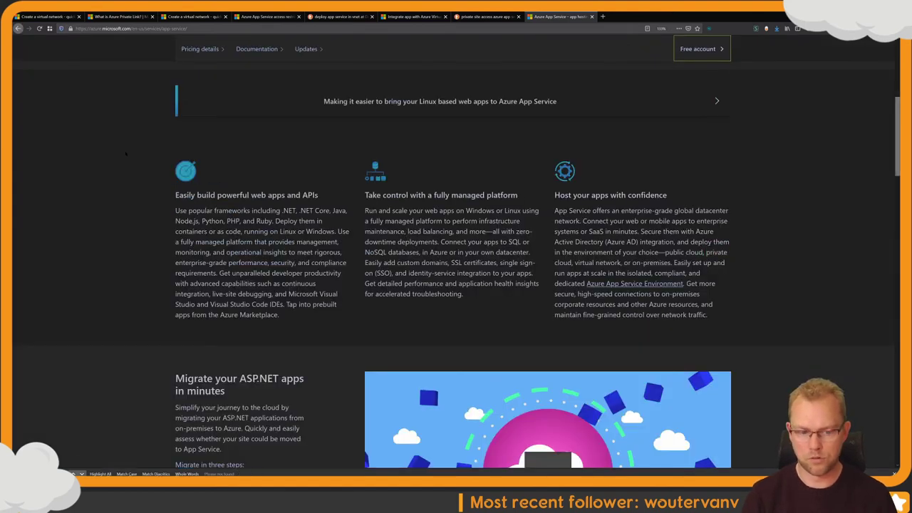
key("ctrl+w")
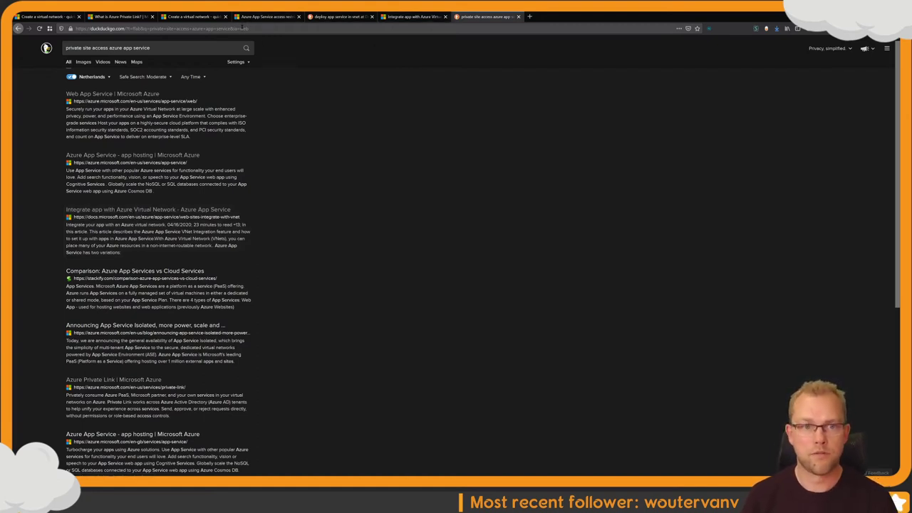
Step: Switch to the Azure portal and open the service endpoints of the janv-secureapi-backend-network virtual network
key("super+Left")
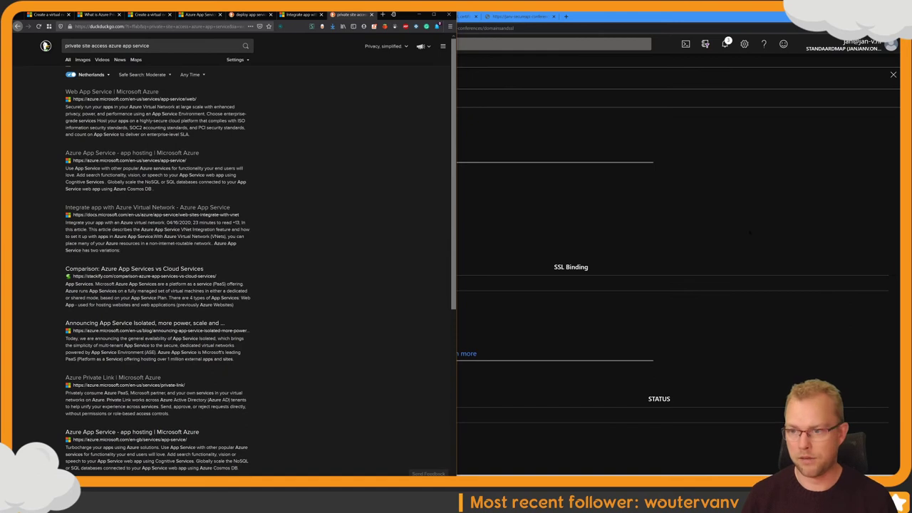
key("alt+Tab")
left_click(132, 16)
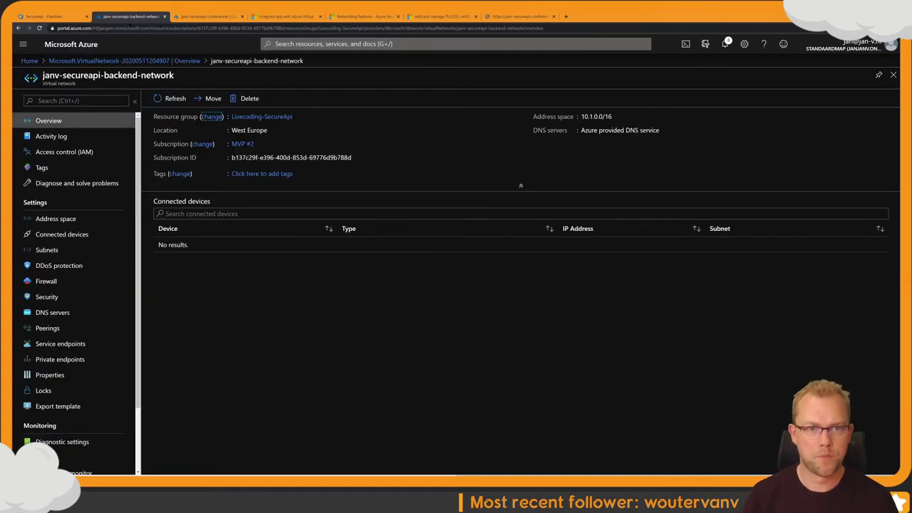
left_click(78, 344)
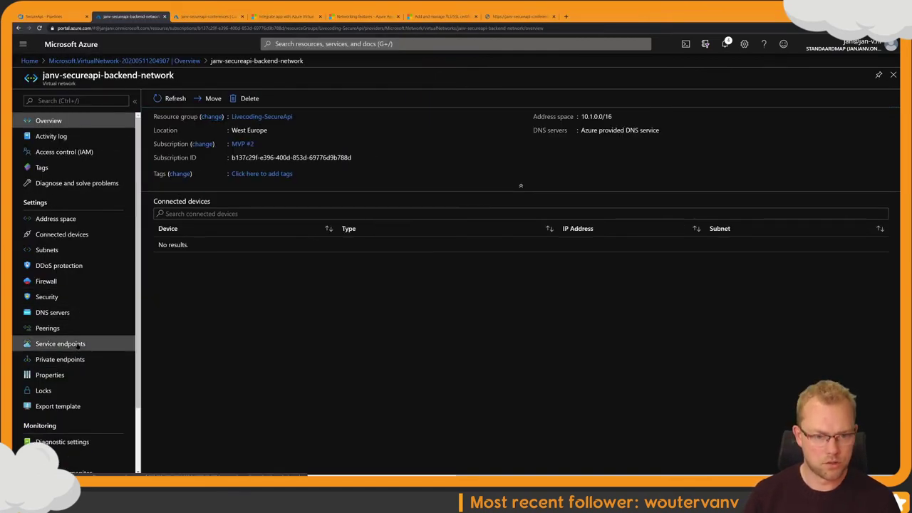
Step: Add a Microsoft.Web service endpoint to the virtual network for the janv-secureapi-app-subnet subnet
left_click(167, 98)
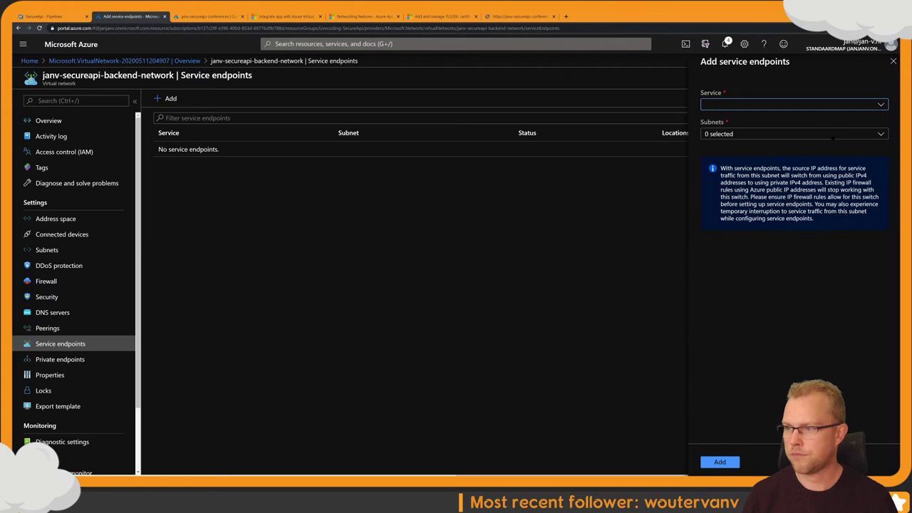
left_click(795, 105)
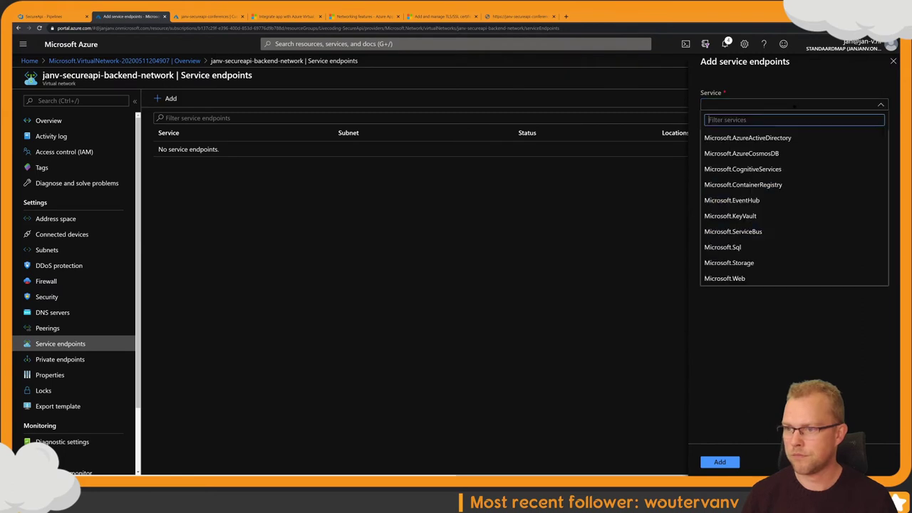
left_click(743, 278)
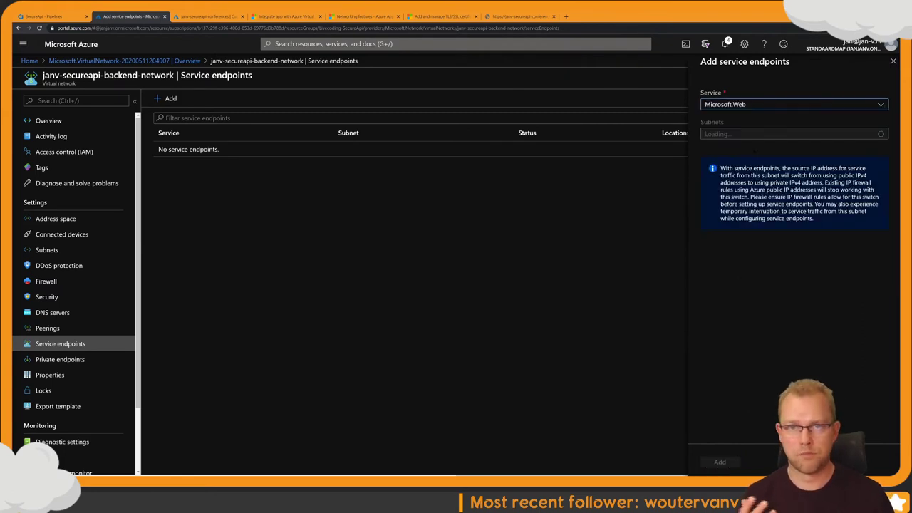
left_click(779, 134)
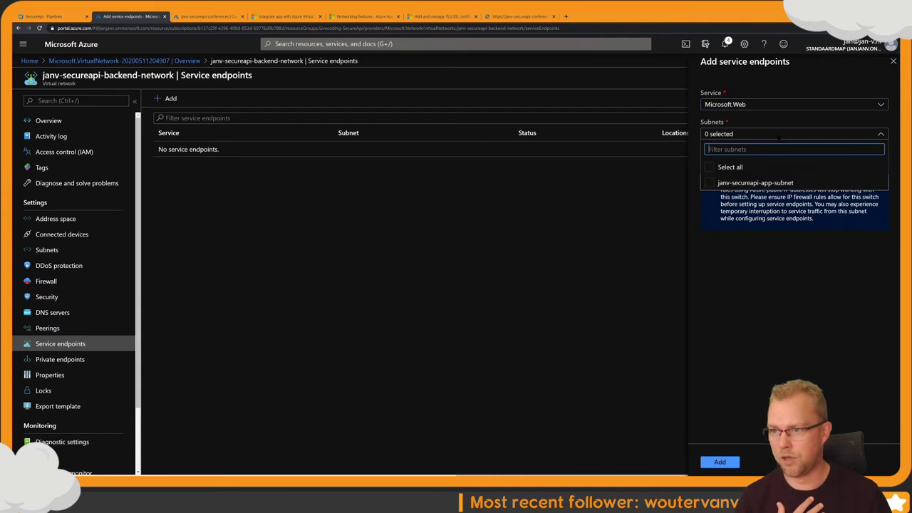
left_click(708, 183)
left_click(720, 461)
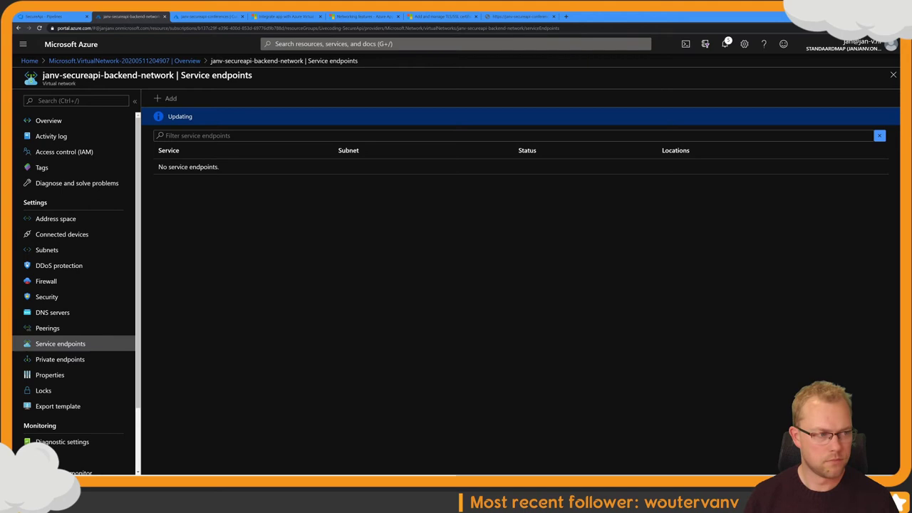
Step: Check the portal notifications for the service endpoint save and dismiss the completed ones
key("alt+Tab")
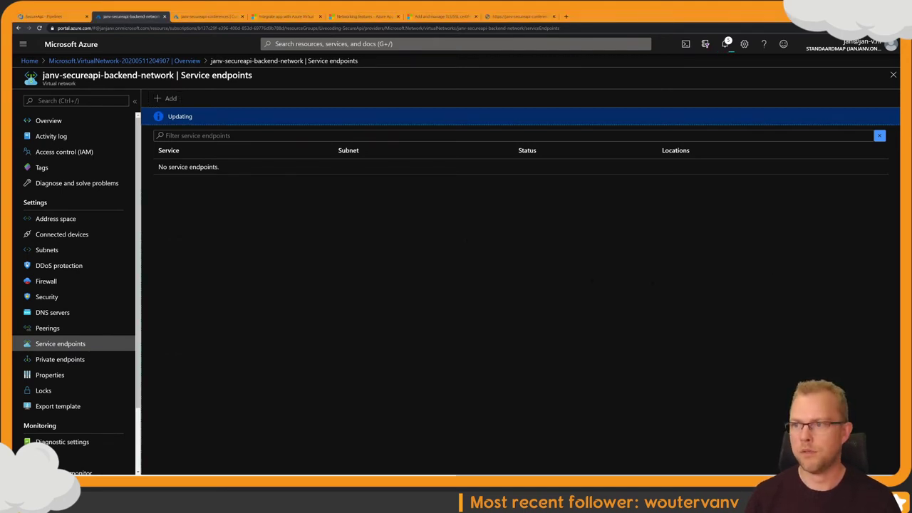
left_click(725, 44)
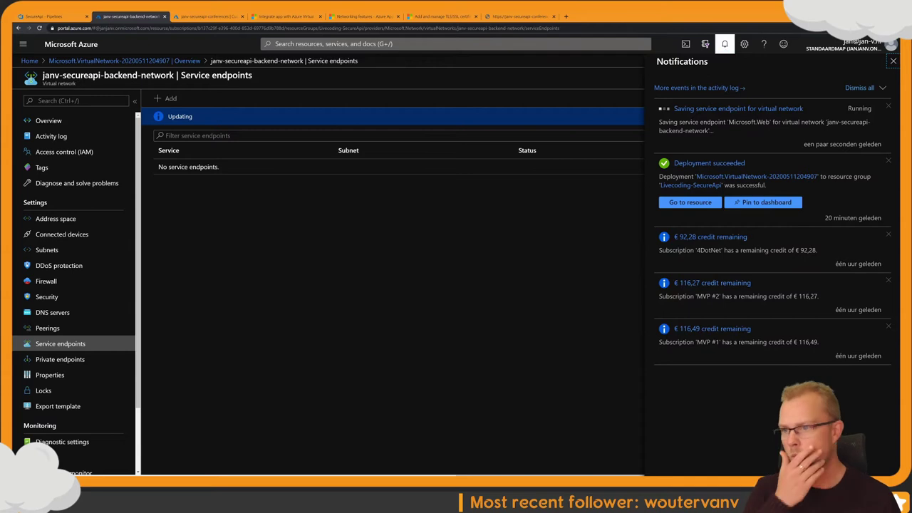
left_click(883, 87)
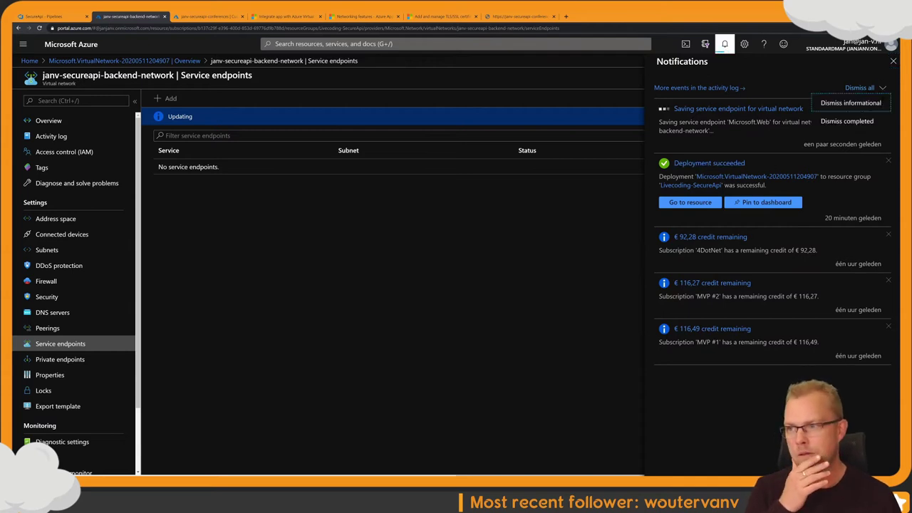
left_click(878, 122)
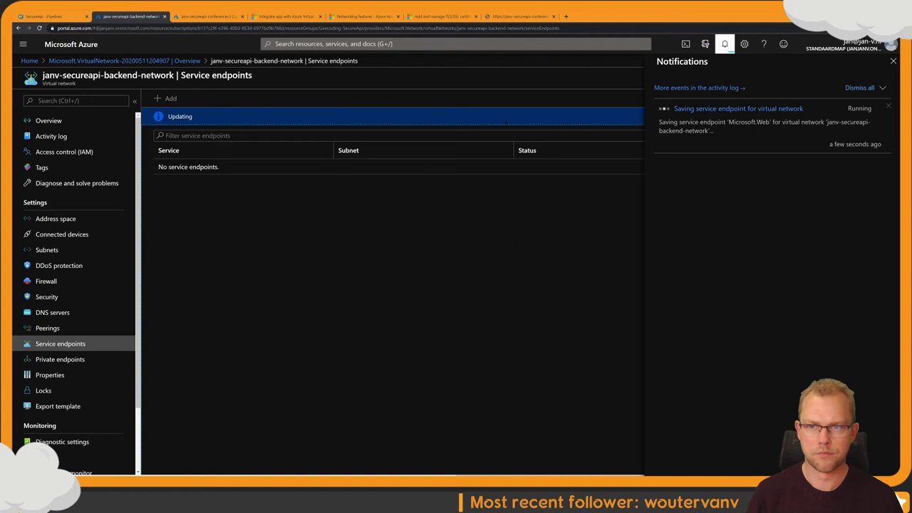
Step: Place the portal beside the search results, rerun the private site access search without the Netherlands filter, and open the outbound IP addresses article
key("super+Right")
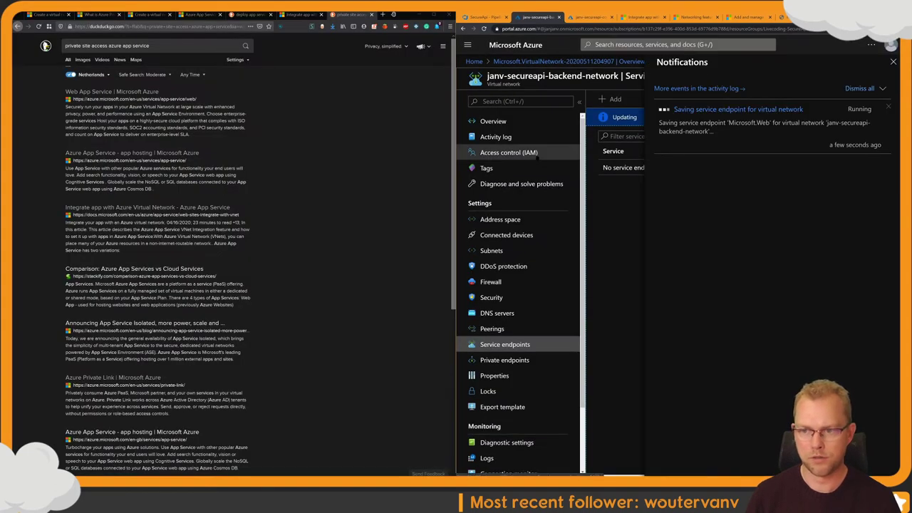
left_click(109, 46)
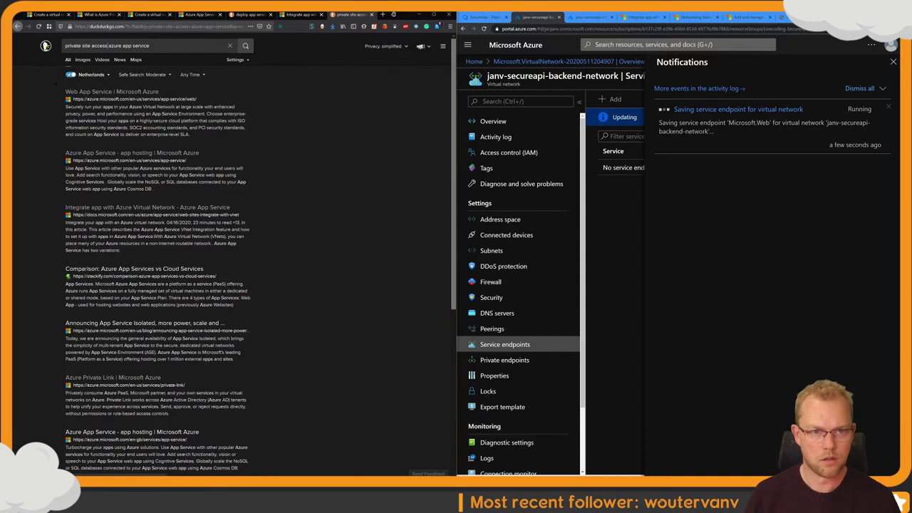
key("Return")
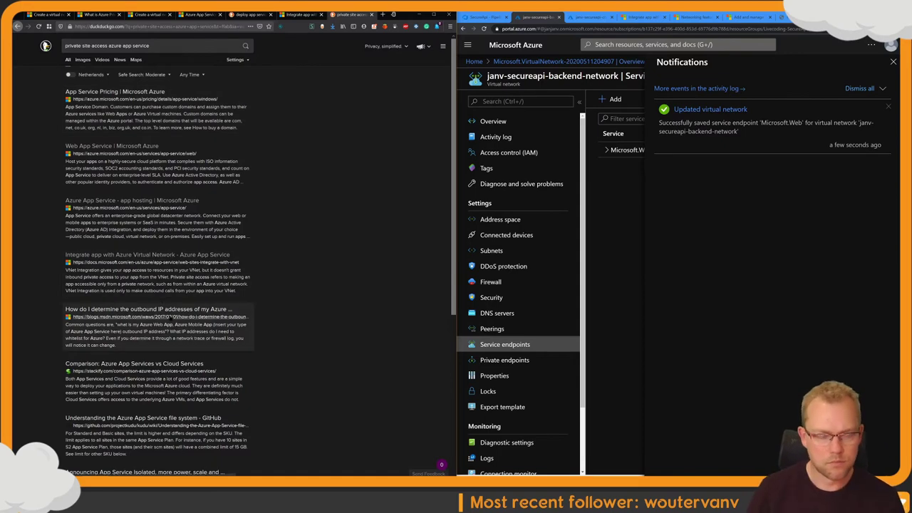
middle_click(158, 316)
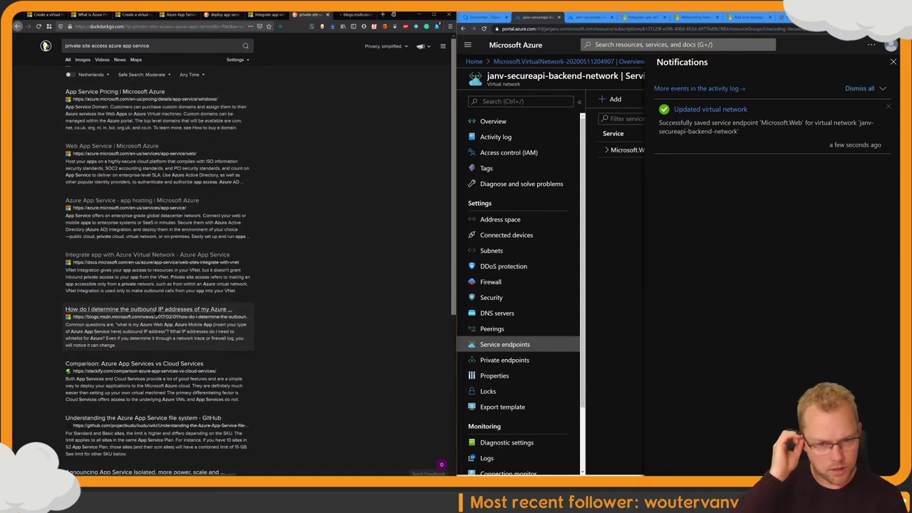
left_click(354, 14)
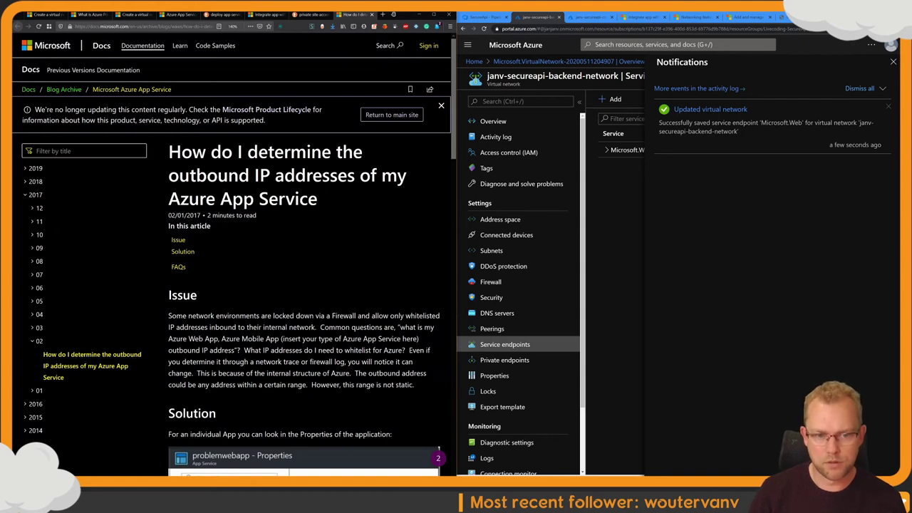
Step: Read the article on determining an Azure App Service's outbound IP addresses through its FAQs, and close it
scroll(330, 296, "down", 4)
scroll(329, 296, "down", 8)
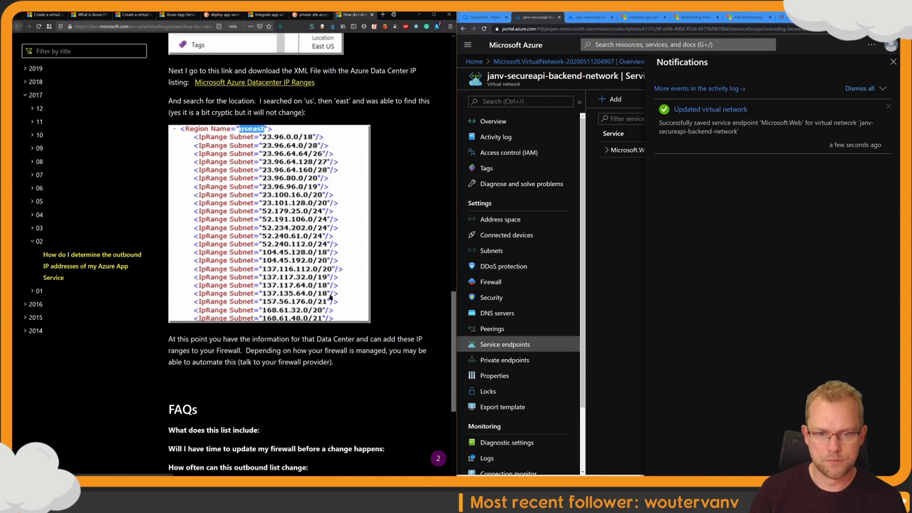
scroll(330, 296, "down", 3)
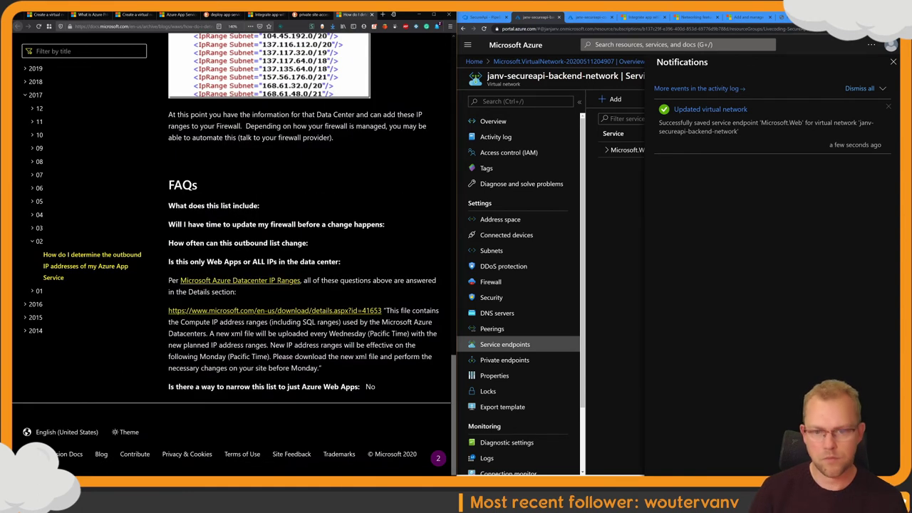
key("ctrl+w")
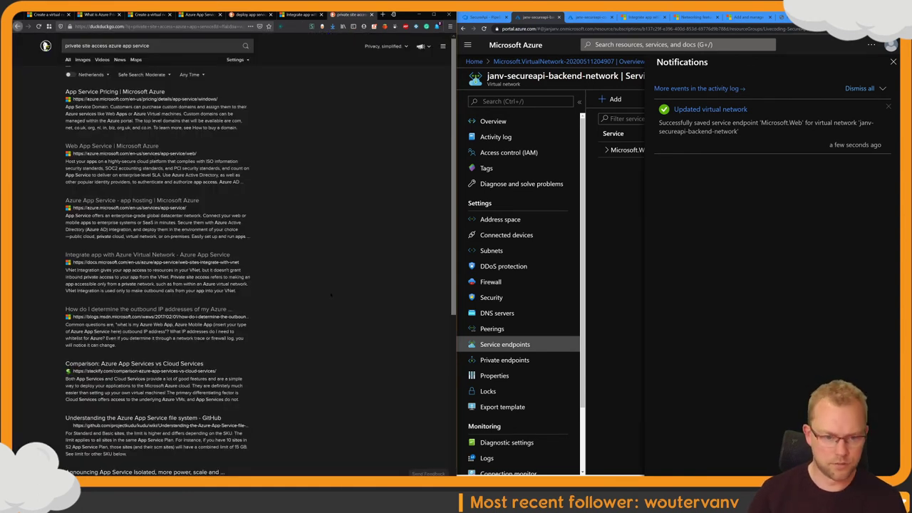
Step: Refine the web search to "private site access" azure app service, with the first three words as an exact phrase
key("Up")
key("Up")
key("Up")
key("Up")
key("Up")
key("Up")
key("Up")
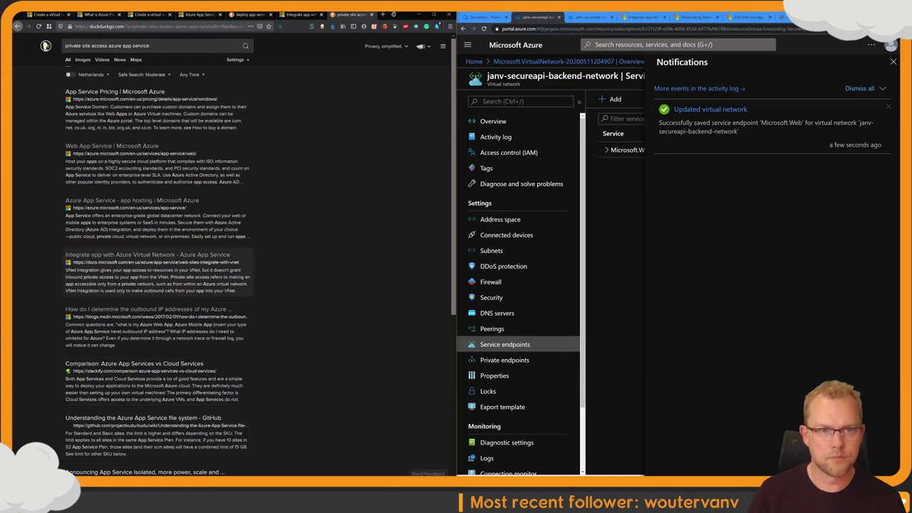
key("Home")
type("\"")
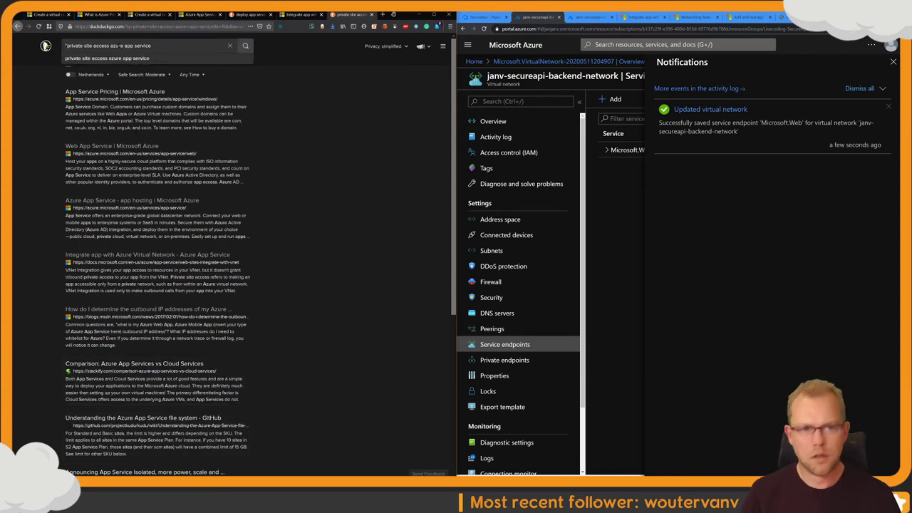
type("\"")
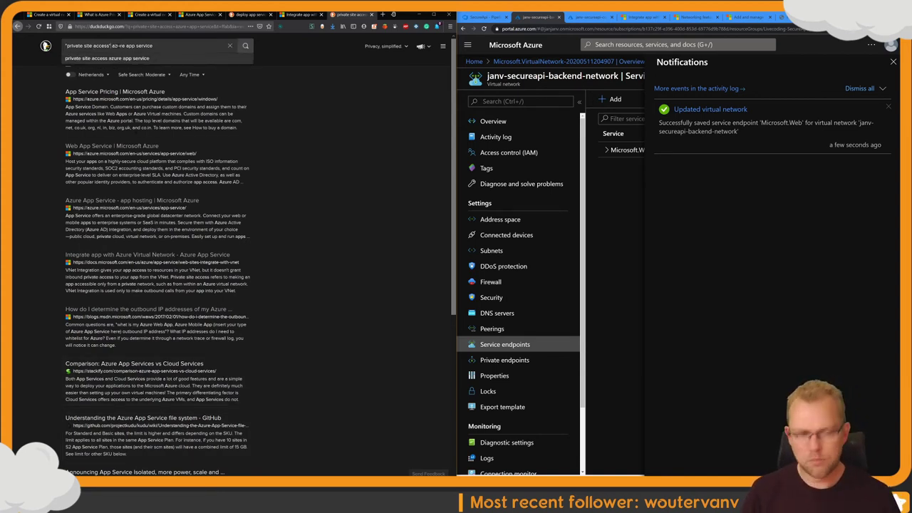
key("Return")
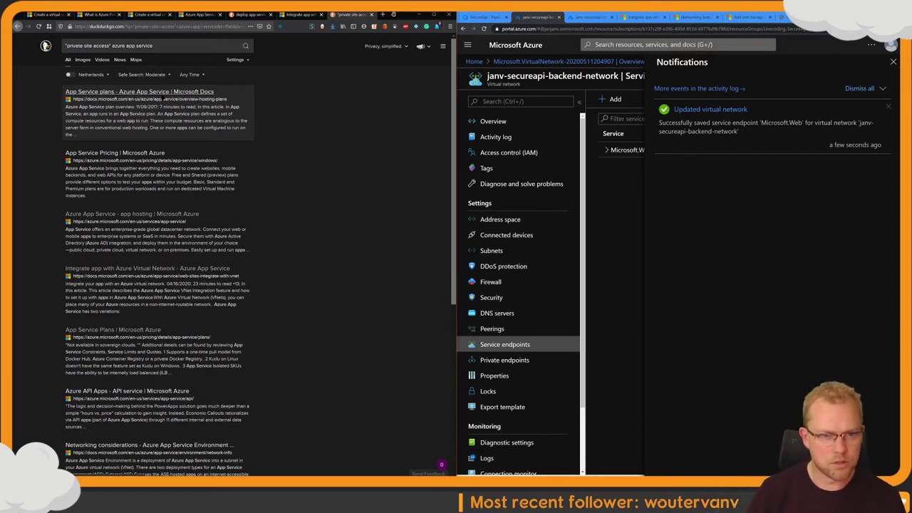
Step: Look through the search results, try to view the Azure API Apps page, and return to the results
scroll(170, 188, "down", 3)
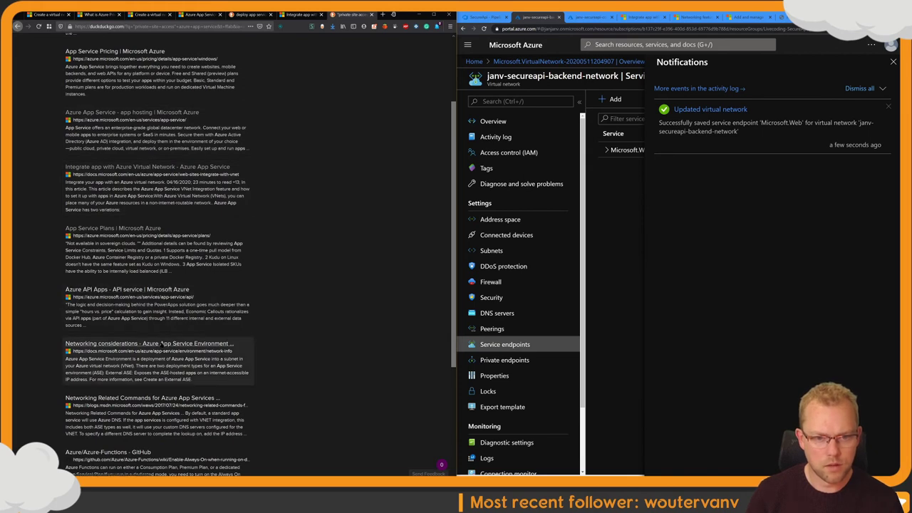
scroll(162, 343, "down", 3)
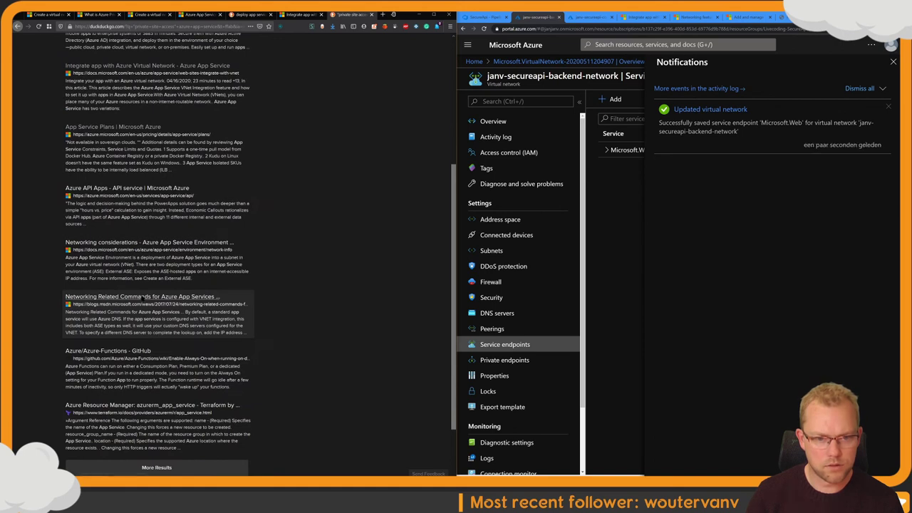
scroll(137, 256, "up", 2)
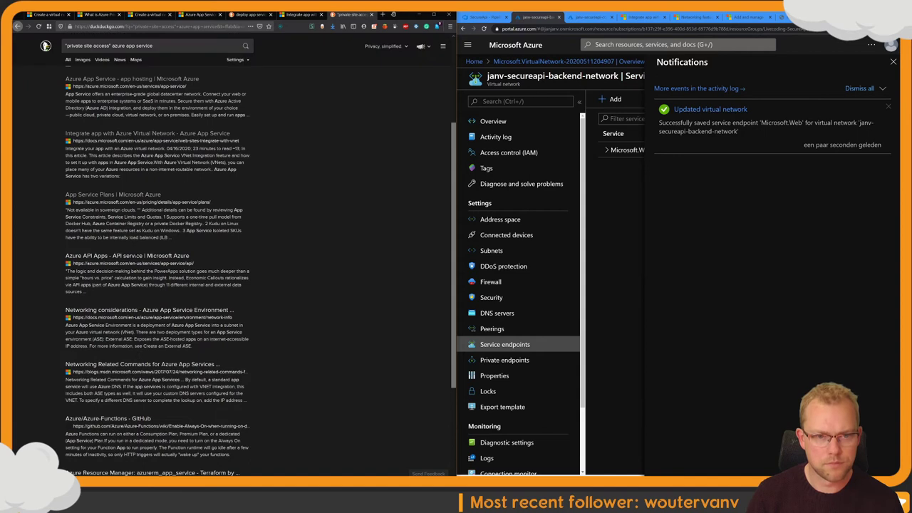
left_click(135, 255)
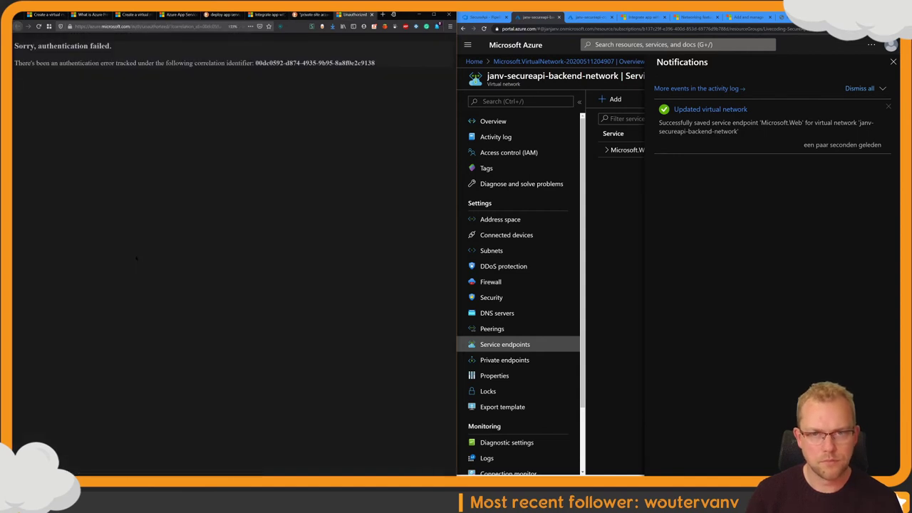
key("ctrl+w")
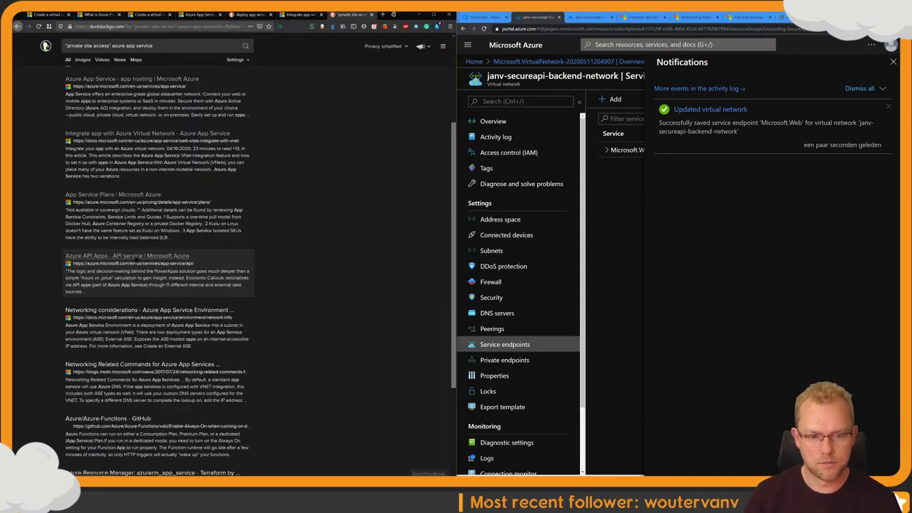
Step: Read the Stack Overflow question and accepted answer on securing App Service access to Azure SQL, and close the page
scroll(136, 263, "down", 5)
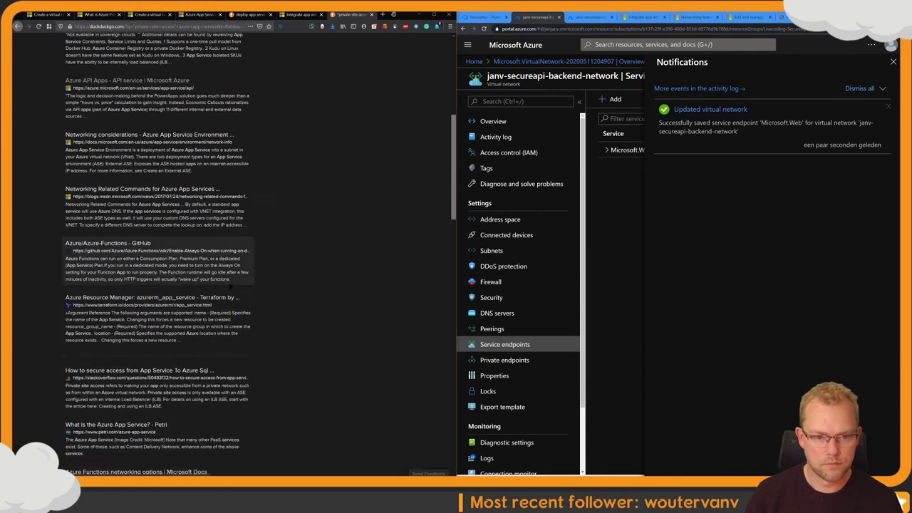
scroll(230, 286, "down", 3)
left_click(138, 269)
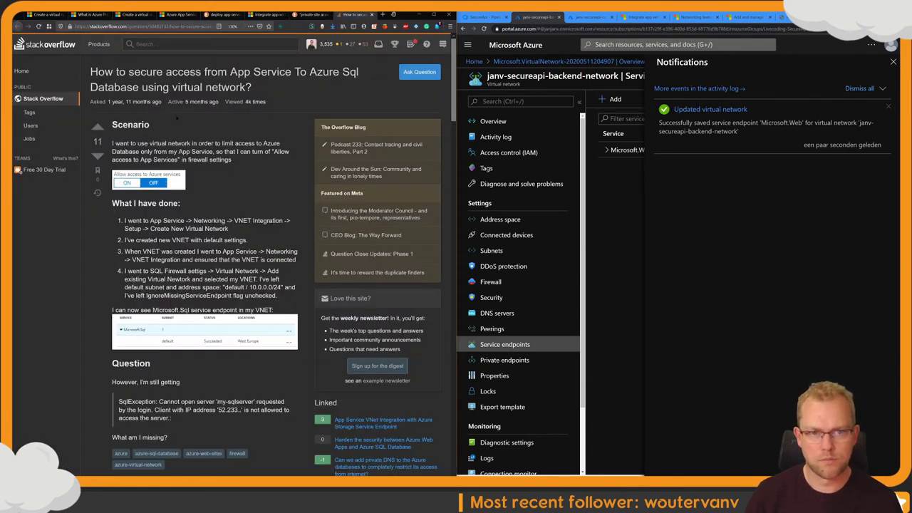
scroll(134, 239, "down", 2)
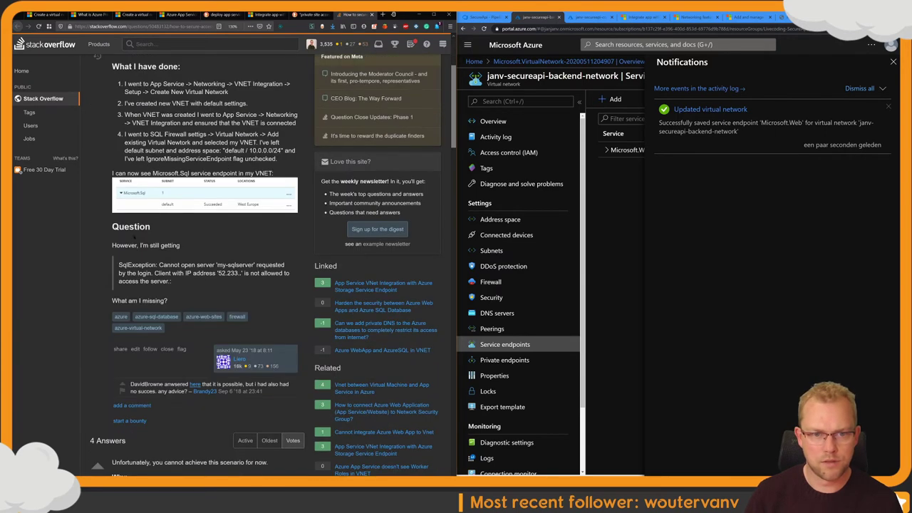
scroll(134, 239, "down", 3)
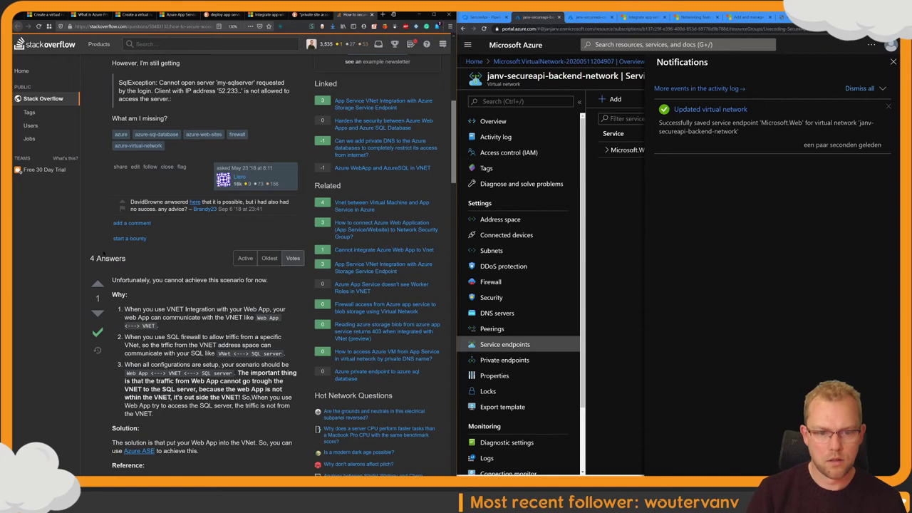
key("ctrl+w")
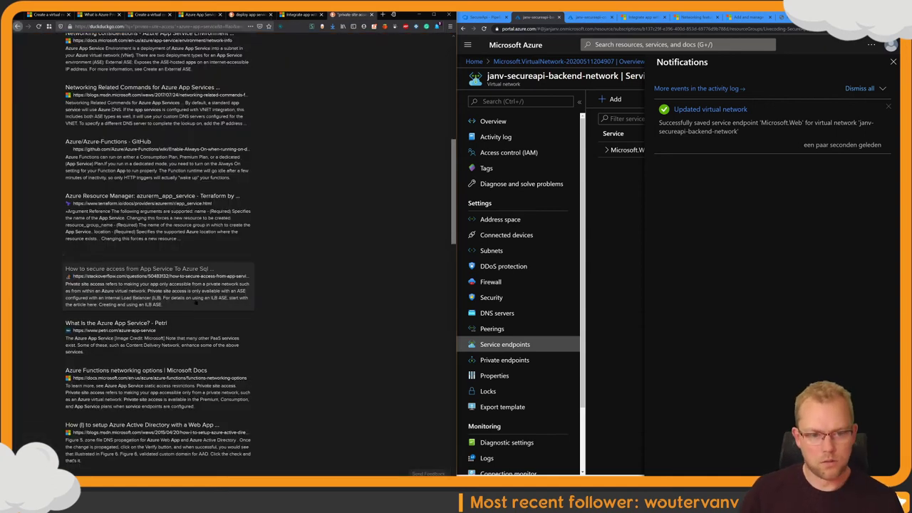
Step: Try to view the App Service regional Virtual Network result on azure.microsoft.com, and return to the results
scroll(196, 301, "down", 2)
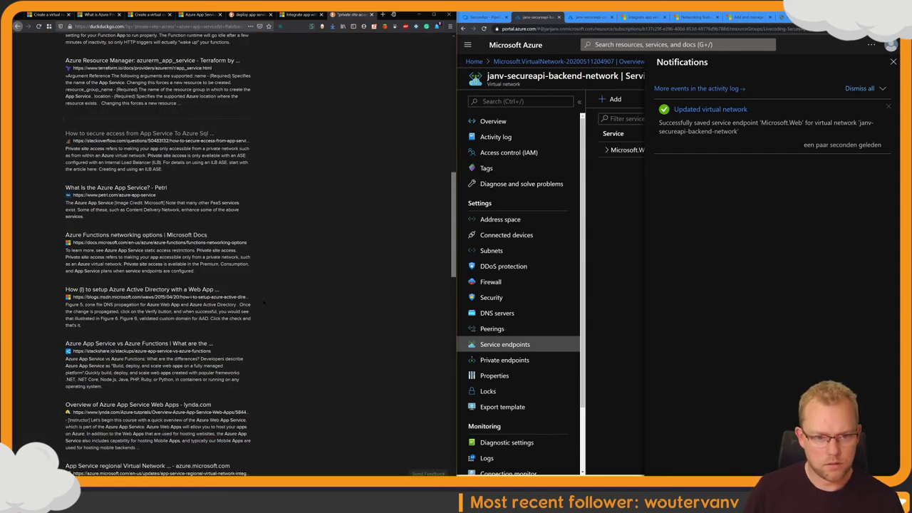
scroll(263, 301, "down", 1)
scroll(263, 301, "down", 2)
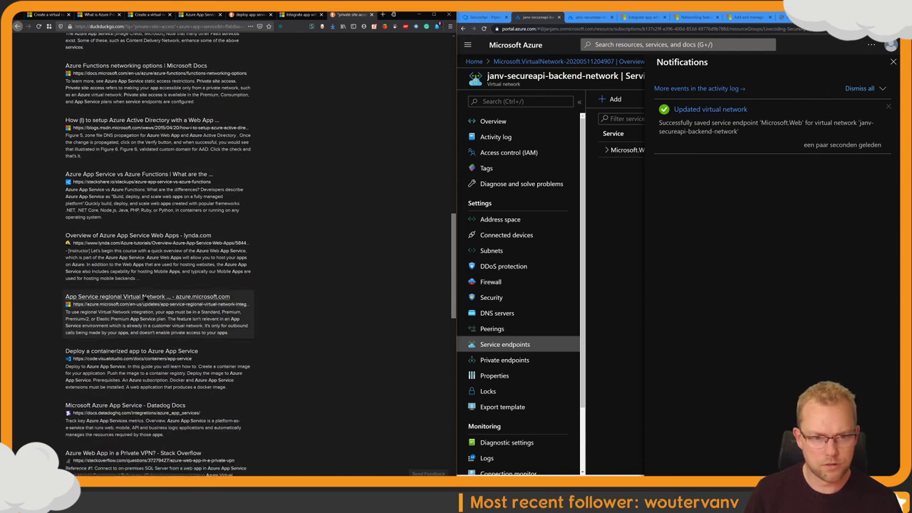
left_click(146, 297)
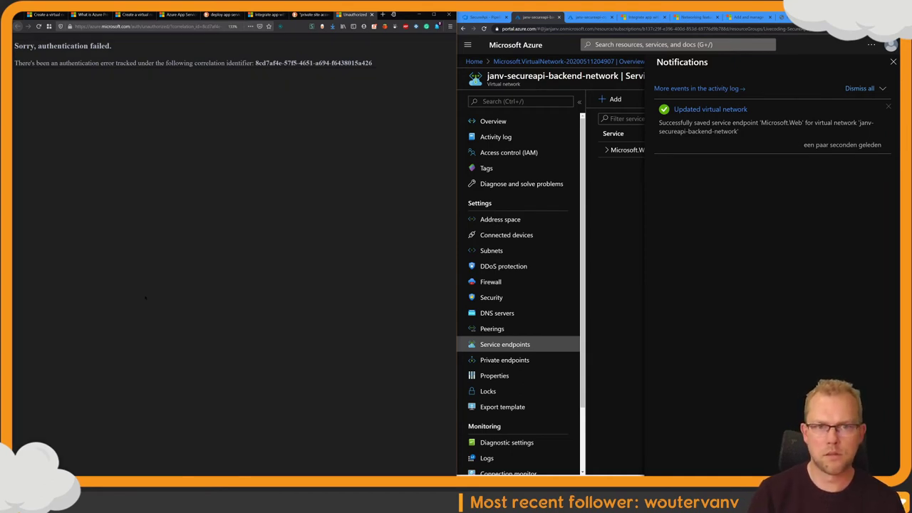
key("ctrl+w")
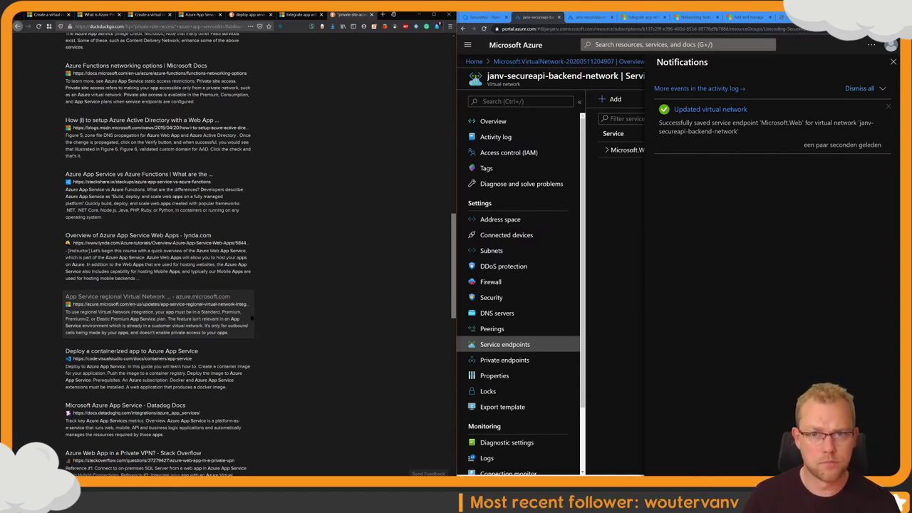
Step: Find and open the Microsoft Docs result on private site access to Azure Functions, read its introduction, and select the page address
scroll(254, 317, "down", 3)
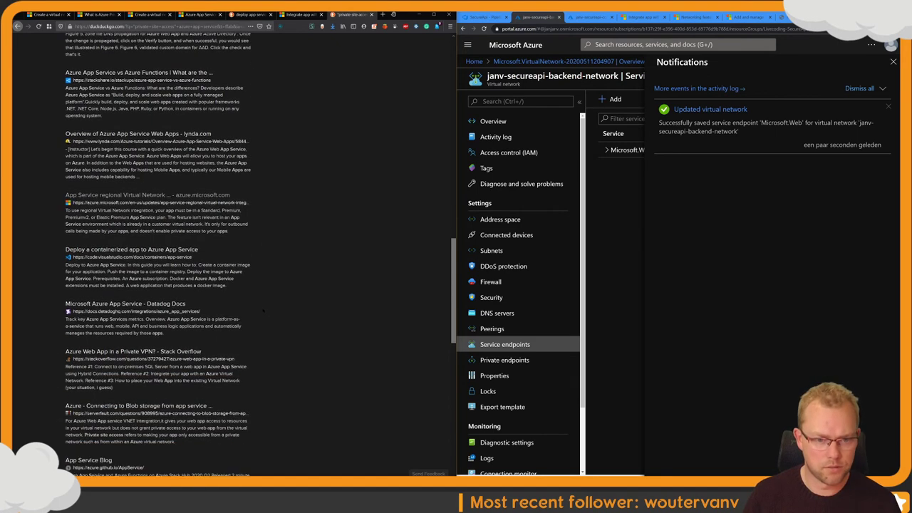
scroll(263, 310, "down", 2)
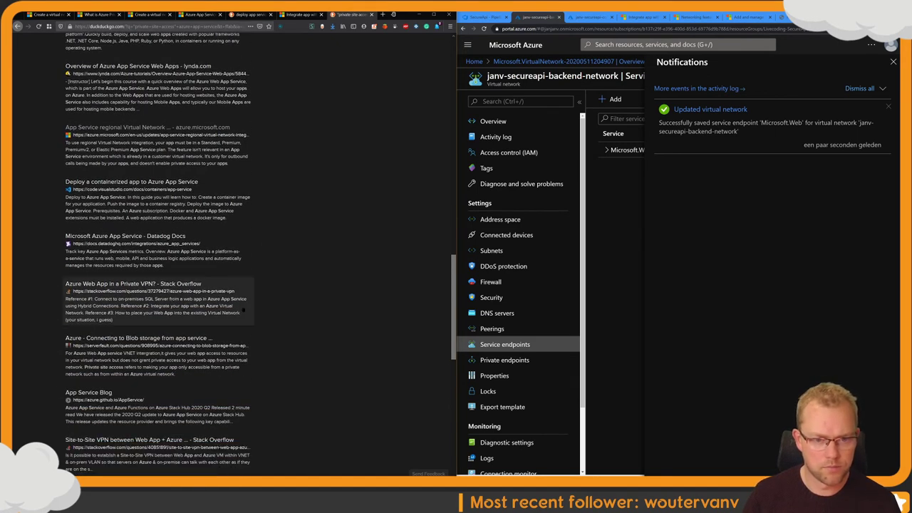
scroll(255, 310, "down", 2)
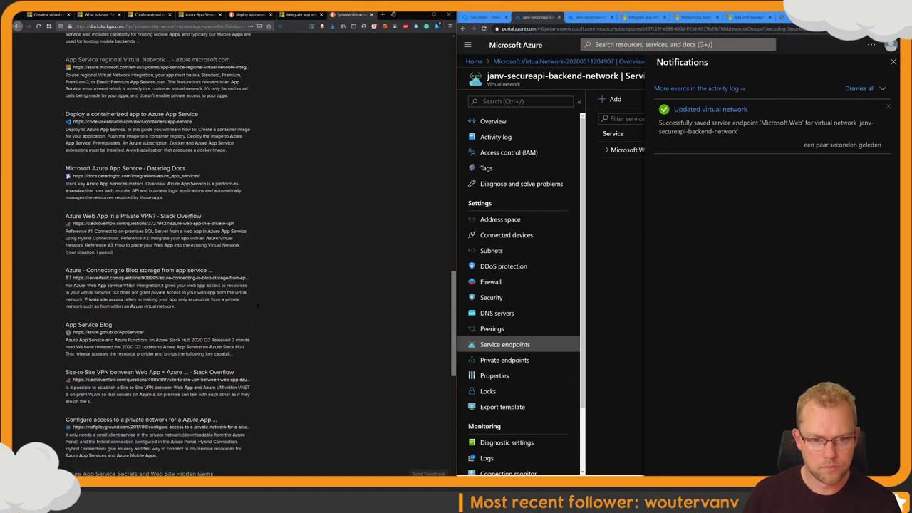
scroll(257, 305, "down", 3)
scroll(257, 305, "down", 2)
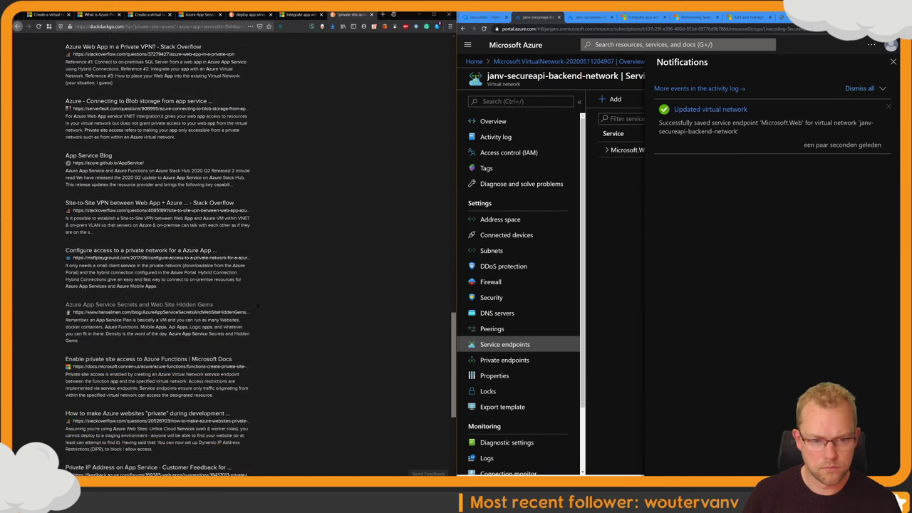
scroll(258, 305, "down", 2)
middle_click(180, 291)
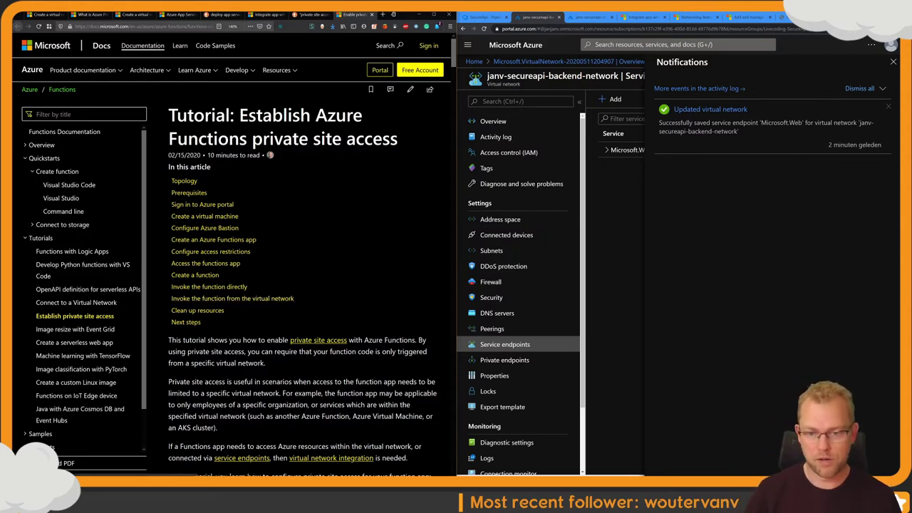
scroll(299, 256, "down", 3)
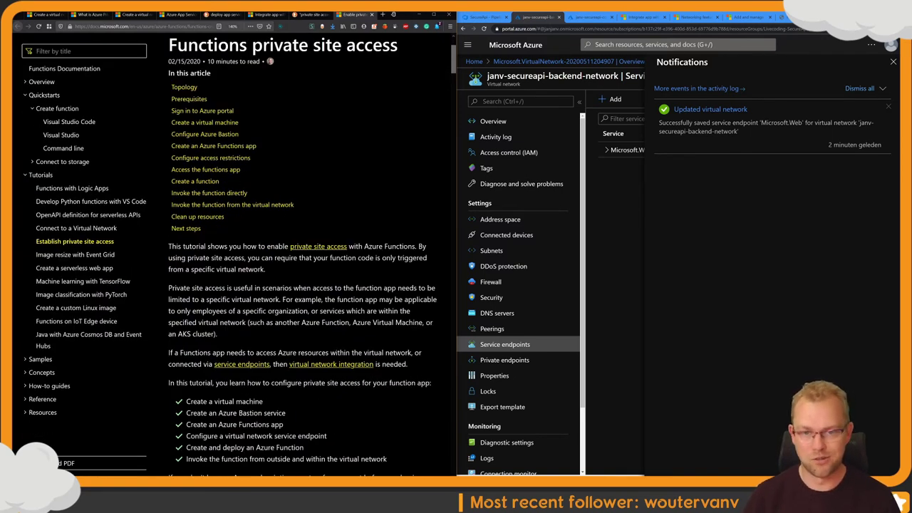
key("ctrl+l")
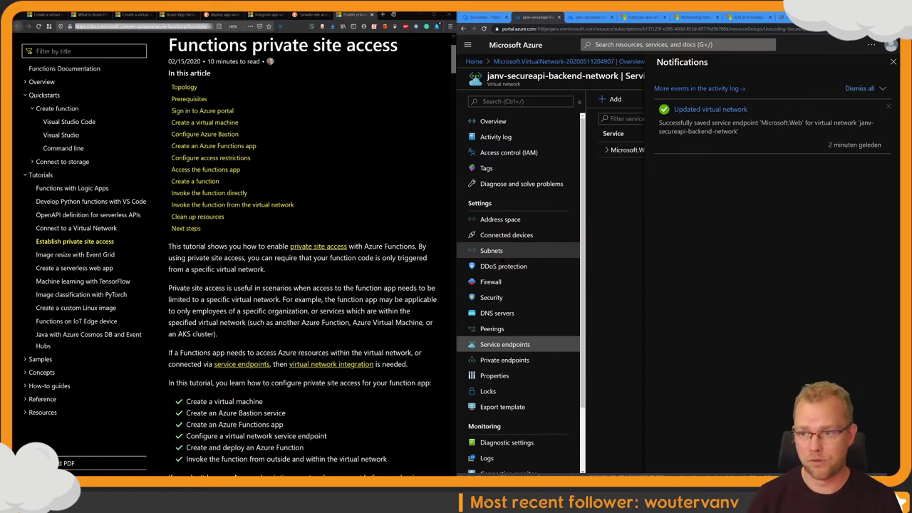
Step: Close the Azure portal notifications and inspect the subnet and available actions of the Microsoft.Web service endpoint
left_click(892, 62)
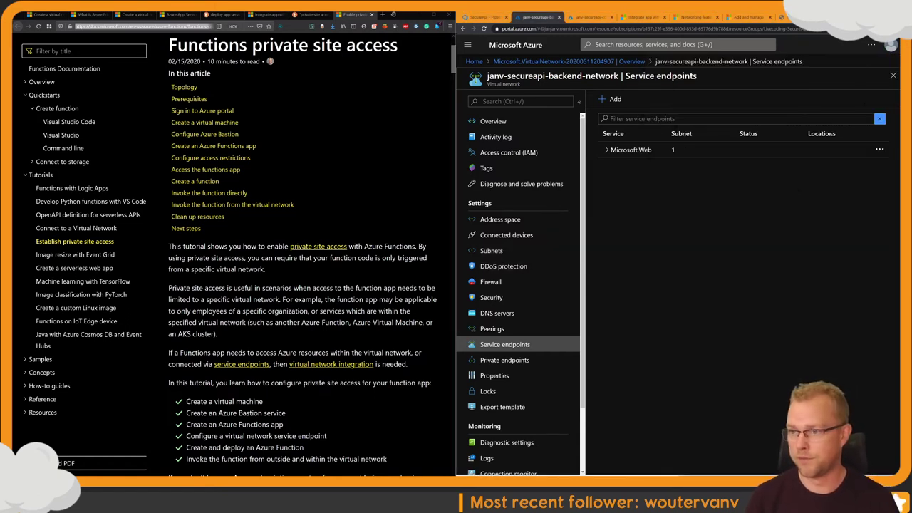
left_click(606, 150)
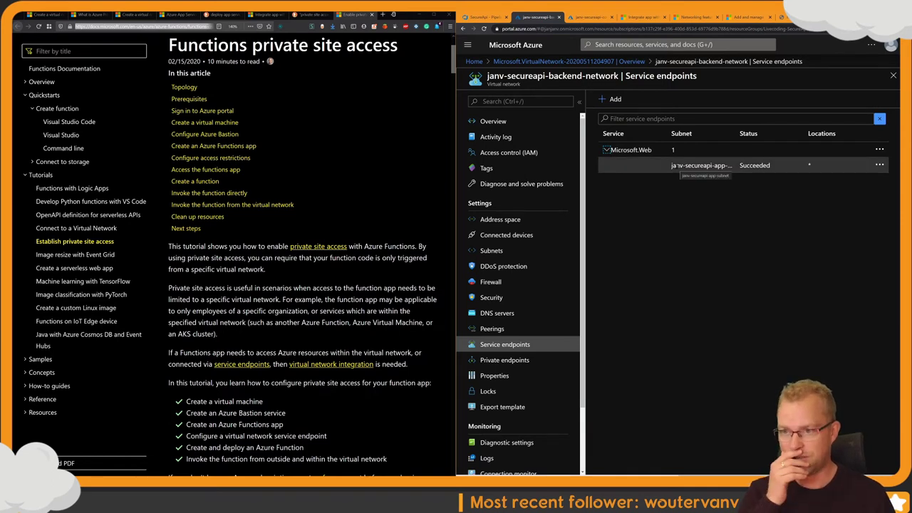
left_click(879, 150)
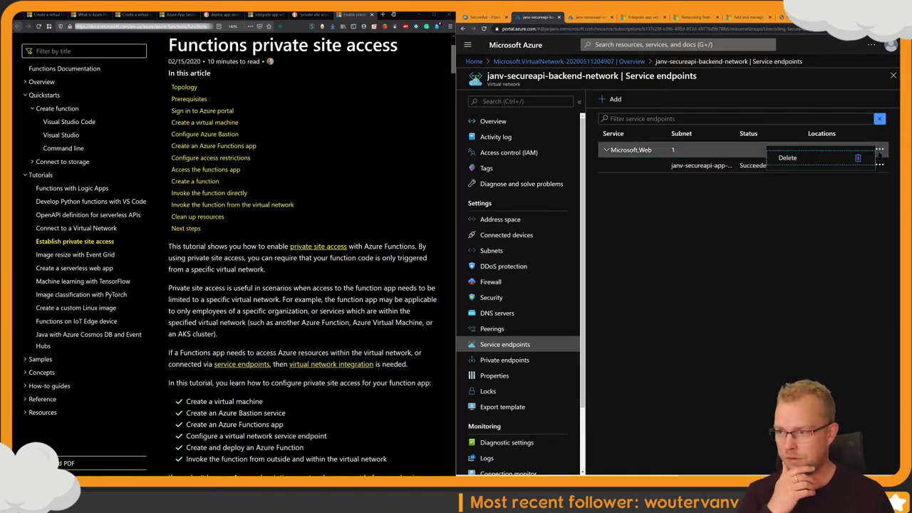
key("Escape")
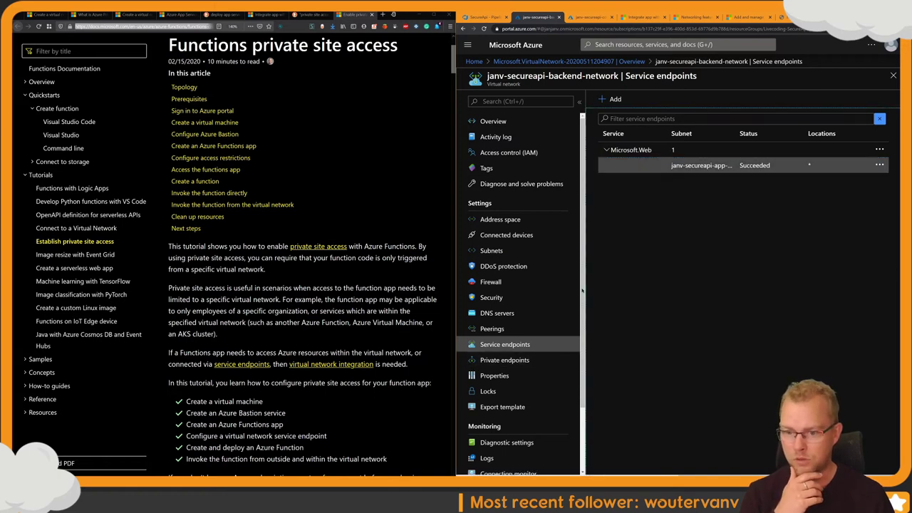
Step: Check the peerings and private endpoints of janv-secureapi-backend-network, and return to its service endpoints
left_click(507, 330)
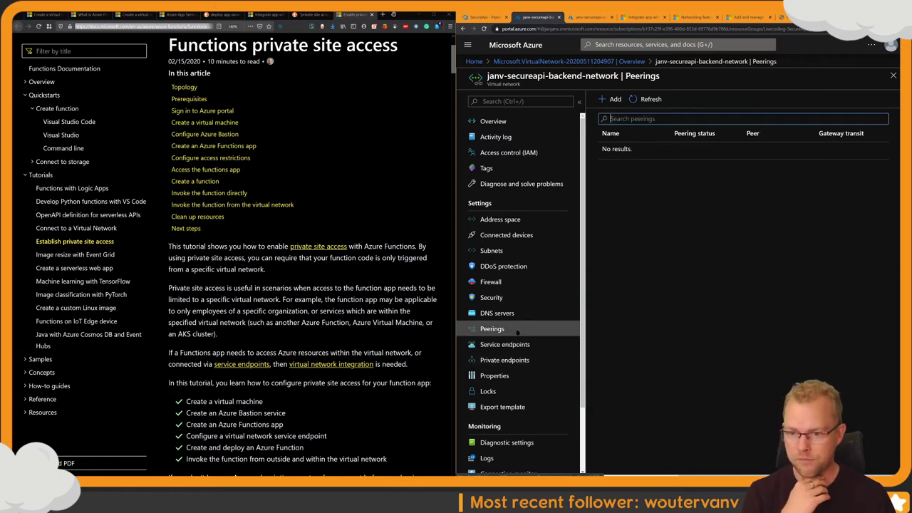
left_click(524, 360)
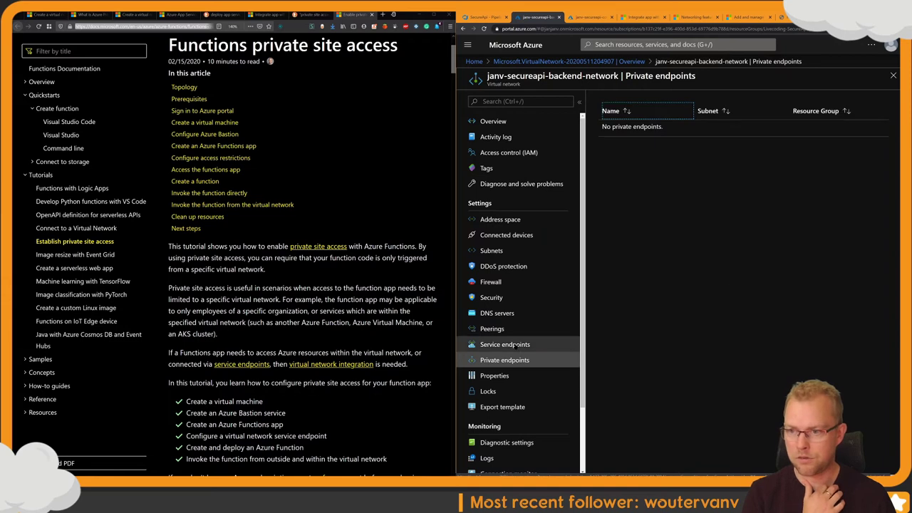
left_click(514, 345)
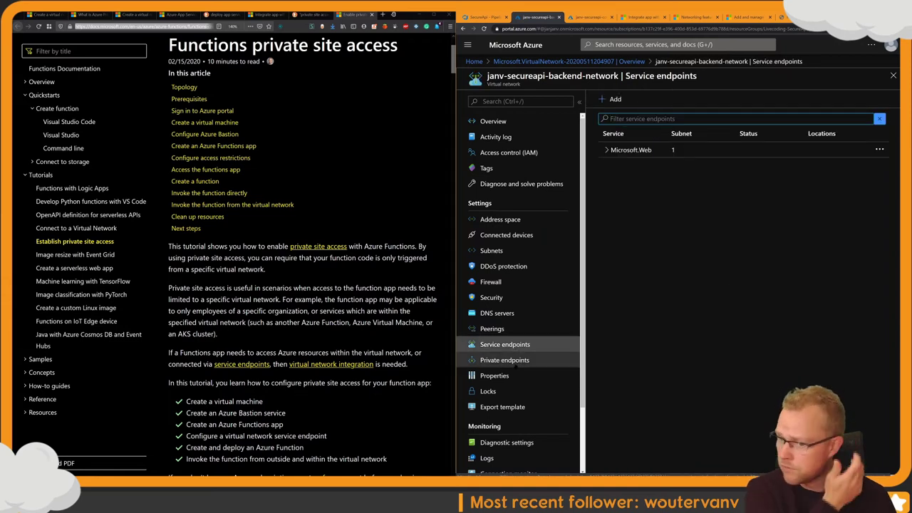
Step: Recheck the private endpoints and the service endpoints of janv-secureapi-backend-network
left_click(514, 360)
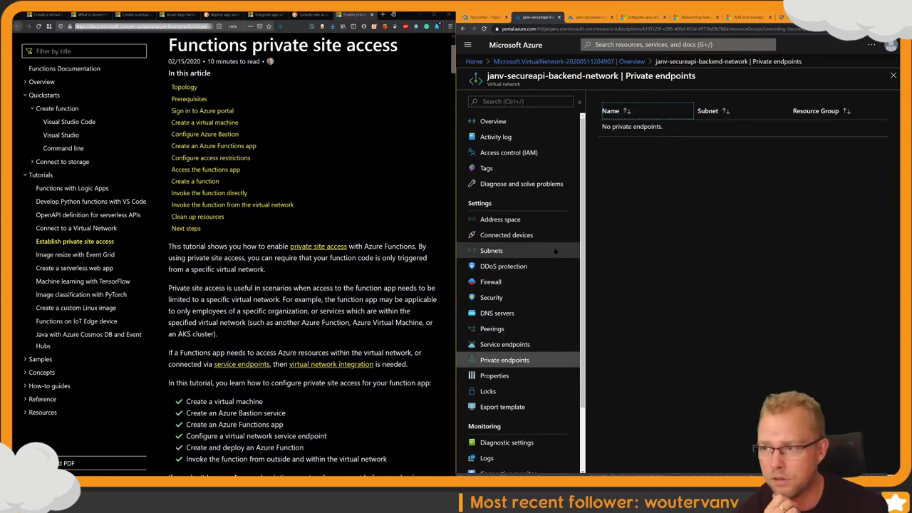
scroll(541, 285, "down", 2)
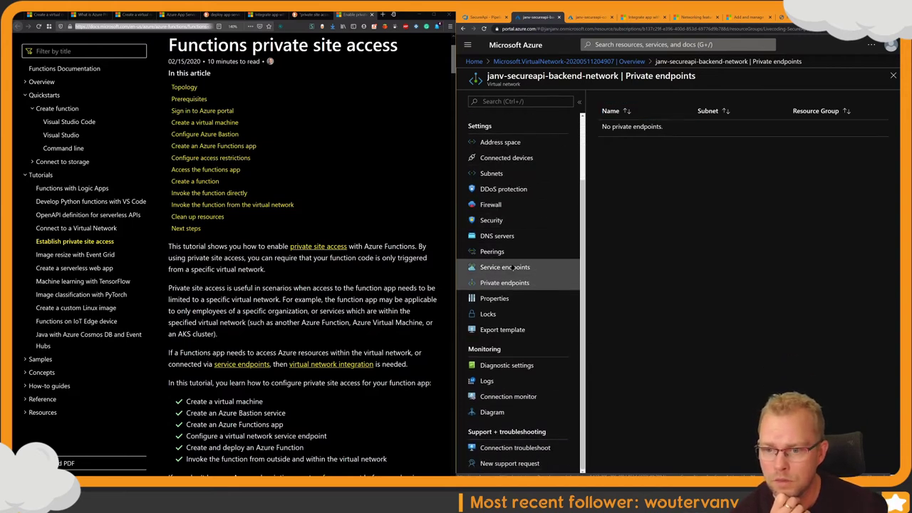
left_click(513, 266)
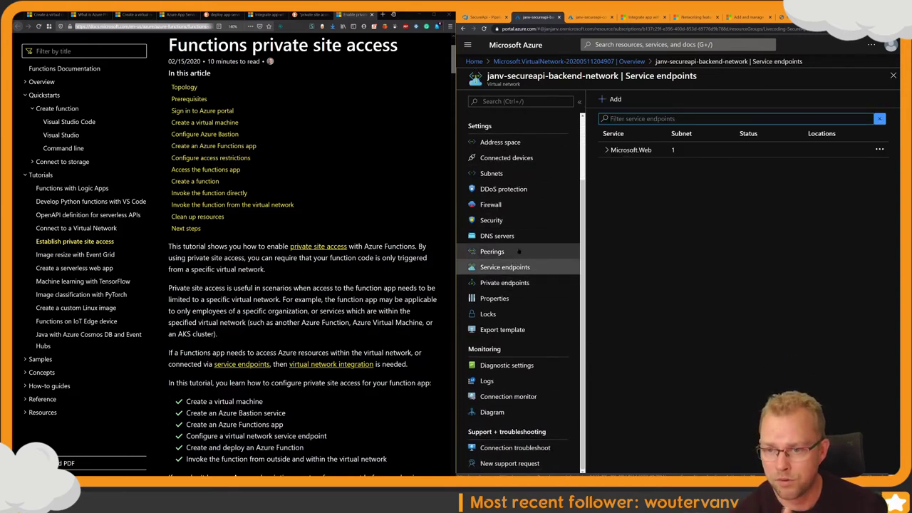
scroll(516, 256, "up", 2)
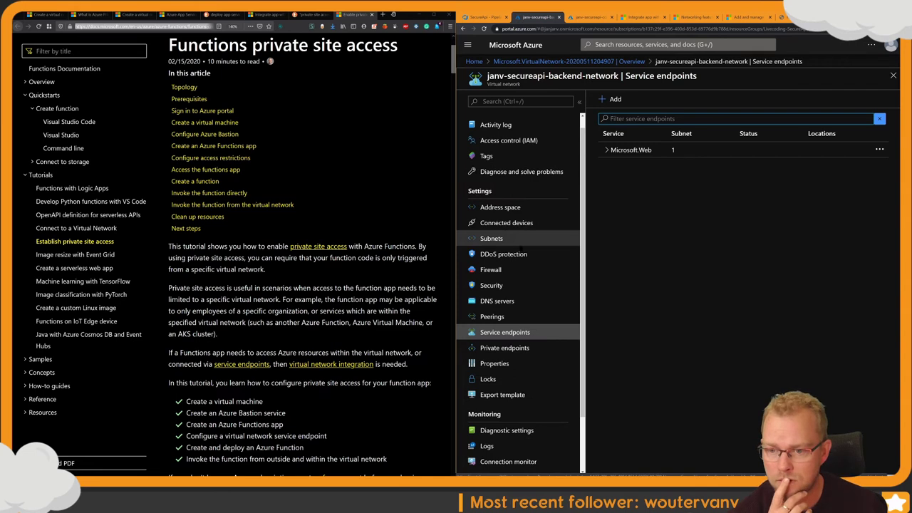
Step: Check the connected devices, address space, firewall and security pages of janv-secureapi-backend-network
left_click(522, 222)
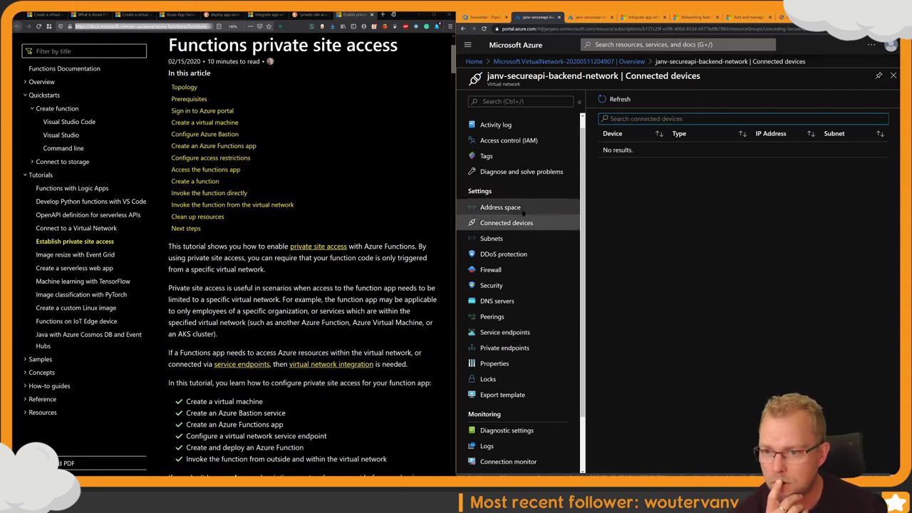
left_click(523, 204)
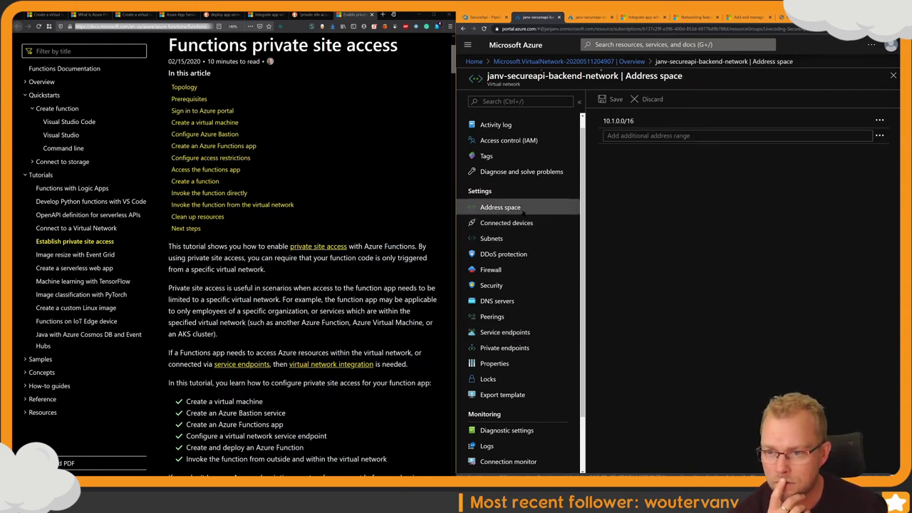
scroll(520, 208, "down", 2)
left_click(520, 213)
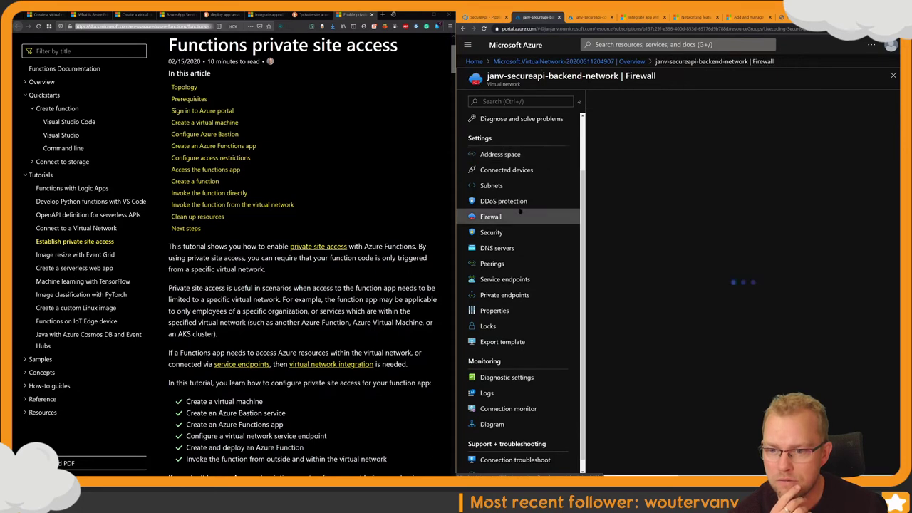
scroll(533, 257, "down", 1)
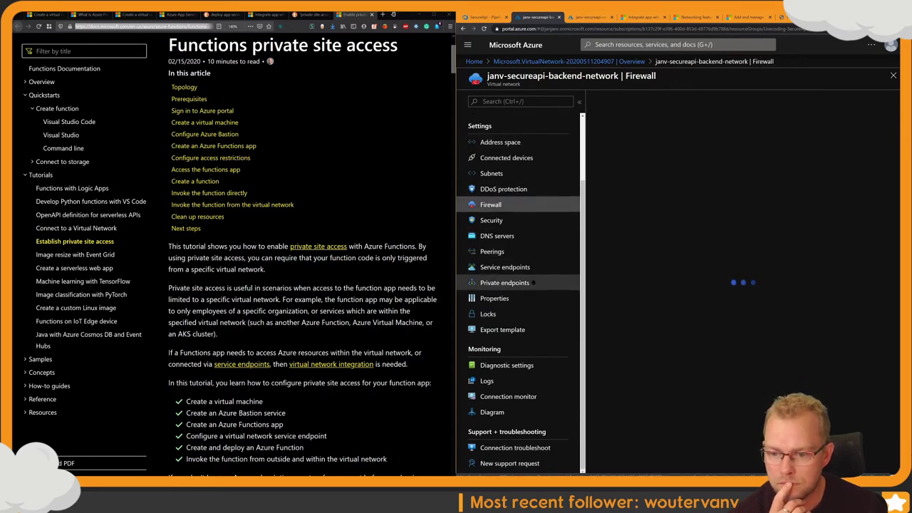
scroll(535, 260, "up", 2)
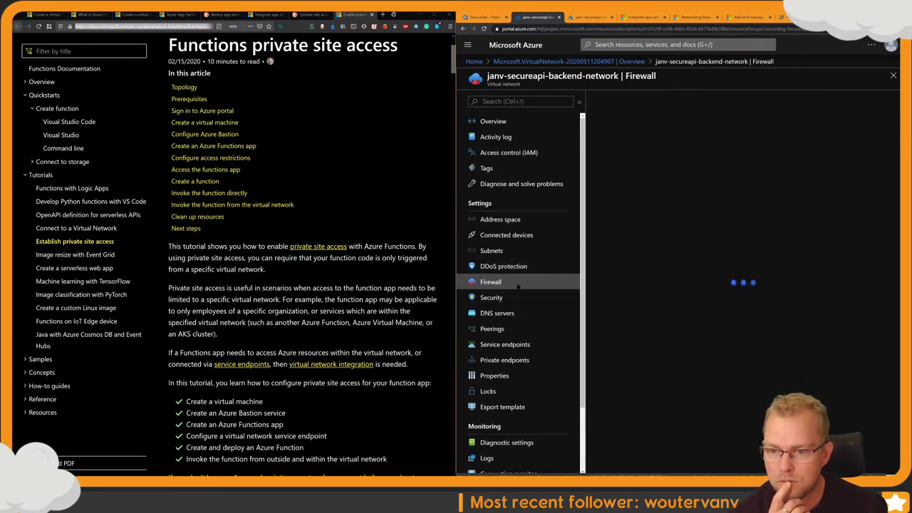
left_click(512, 300)
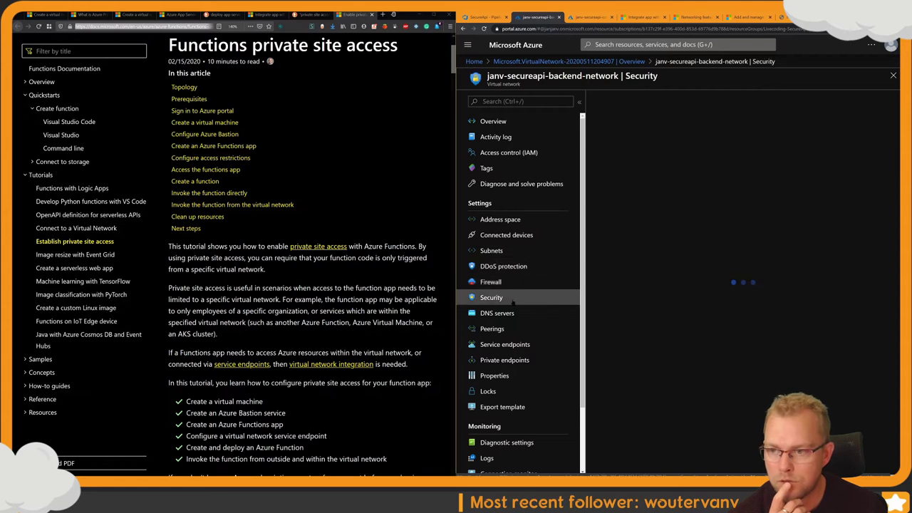
Step: Open the VNet Integration configuration from the networking settings of the janv-secureapi-conferences App Service
key("ctrl+Tab")
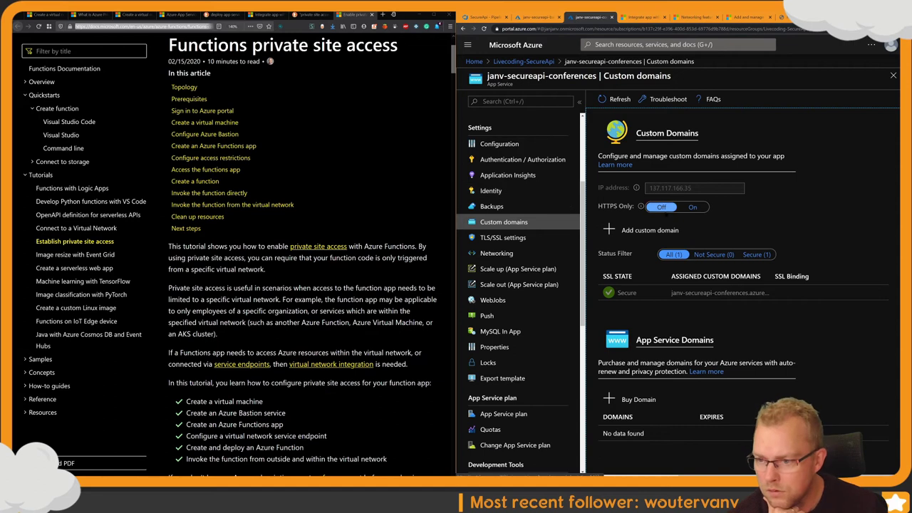
left_click(513, 253)
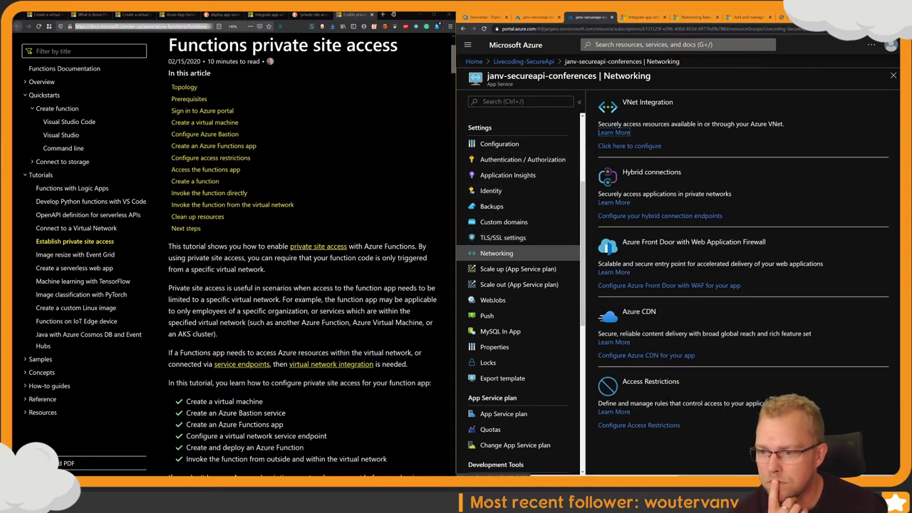
left_click(616, 146)
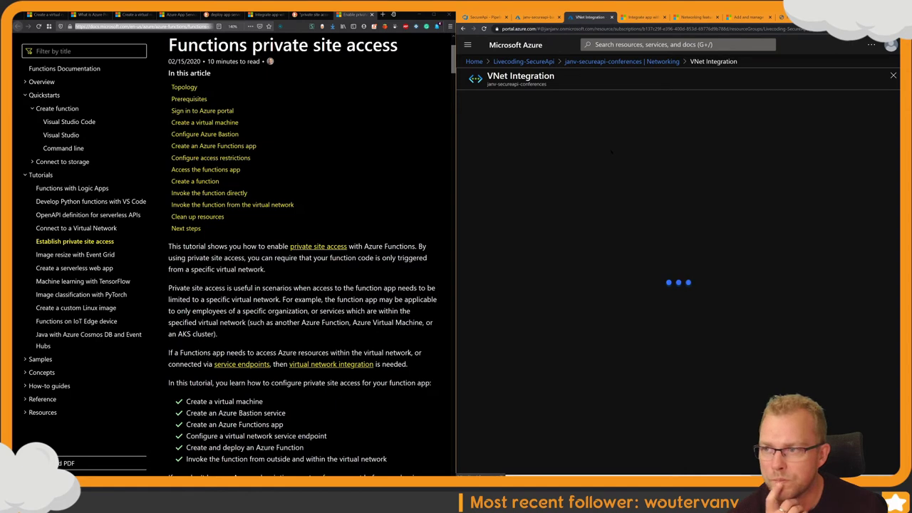
key("ctrl+Tab")
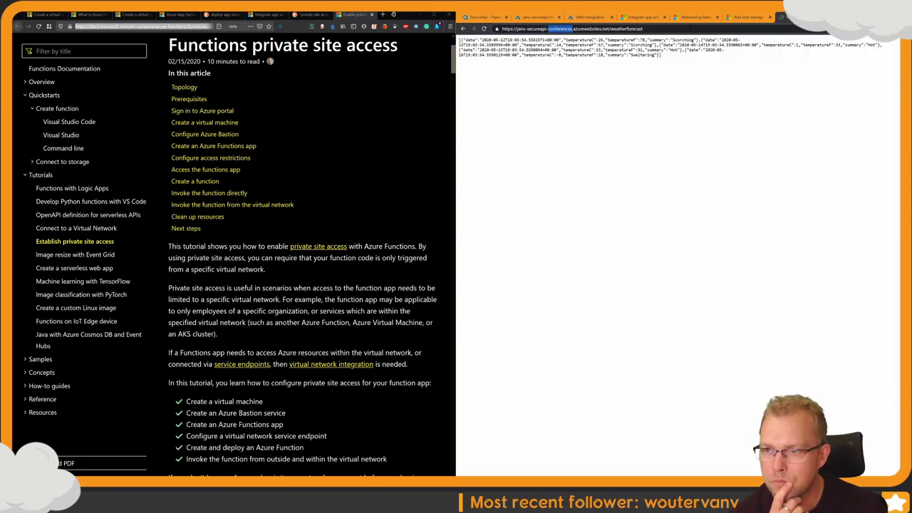
left_click(577, 17)
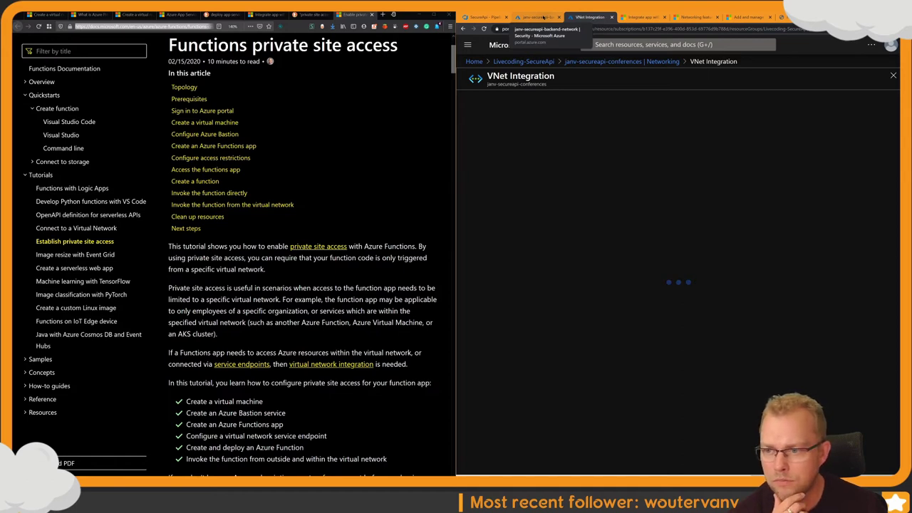
Step: Check the service health tables at status.azure.com in a new browser tab, and close that tab
key("ctrl+t")
type("status.azure.com")
key("Return")
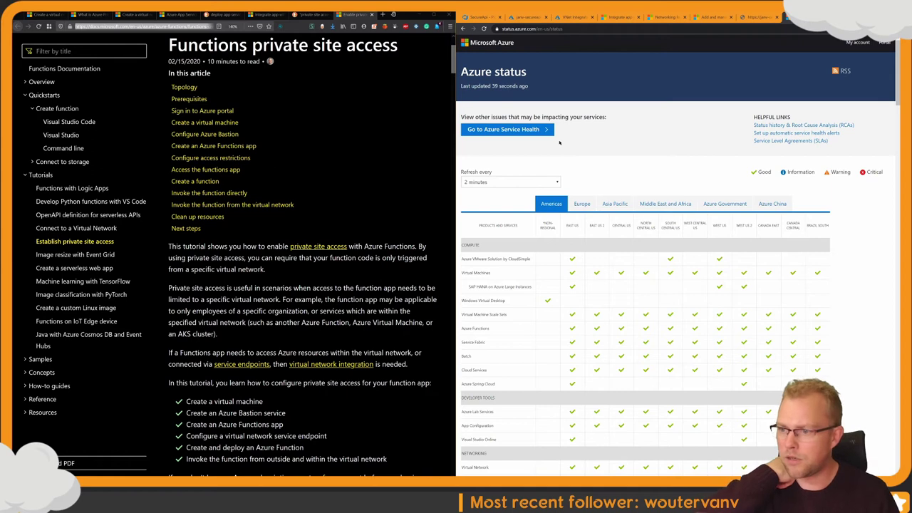
scroll(599, 169, "down", 3)
scroll(598, 169, "up", 1)
scroll(598, 171, "down", 10)
scroll(598, 178, "down", 10)
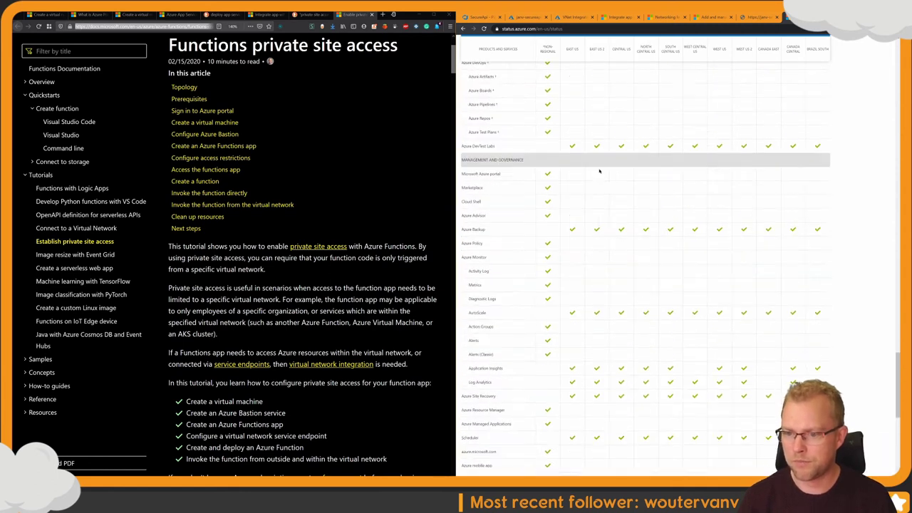
scroll(598, 171, "up", 20)
key("ctrl+w")
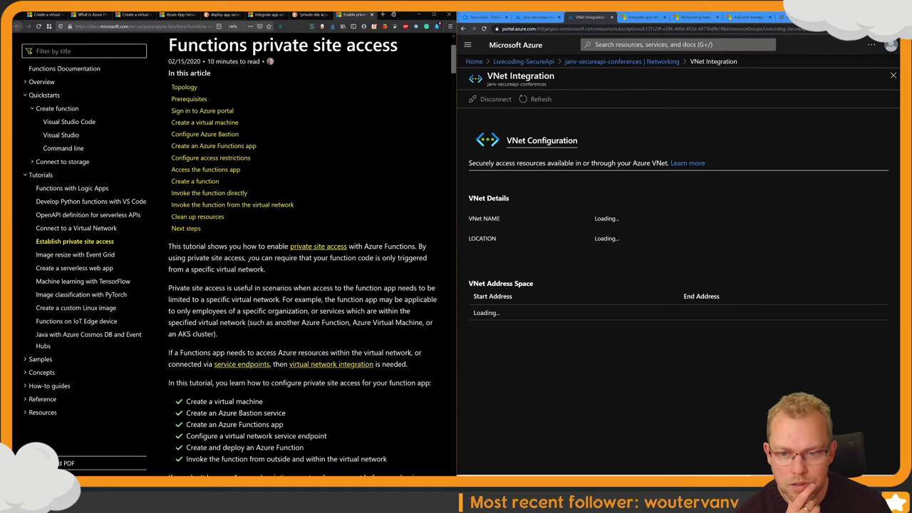
Step: Read the introduction of the Functions private site access tutorial and examine its topology diagram
scroll(312, 252, "down", 2)
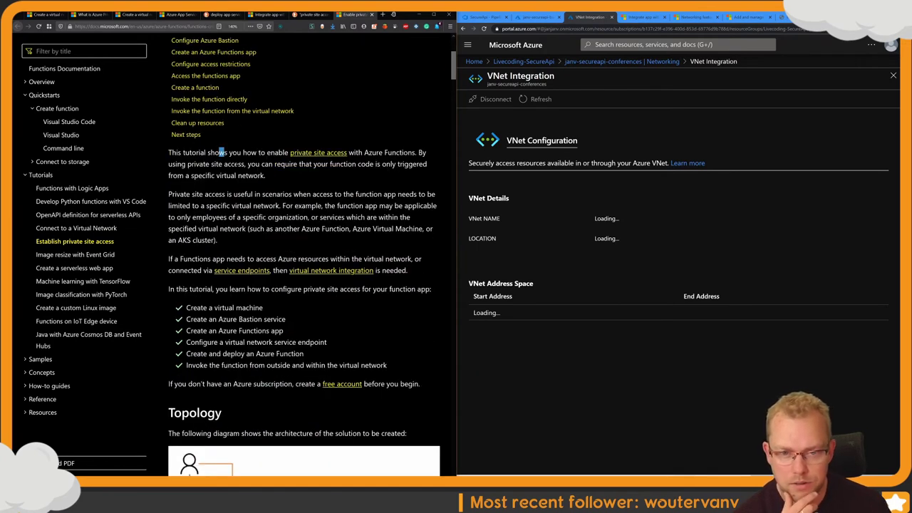
left_click_drag(218, 152, 265, 176)
left_click(265, 175)
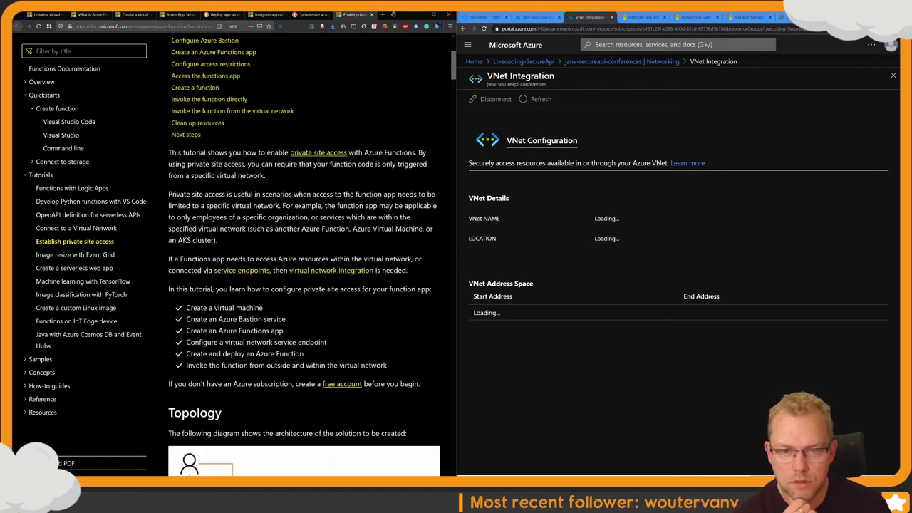
left_click_drag(224, 164, 255, 176)
left_click(254, 175)
left_click_drag(210, 194, 287, 205)
left_click(287, 205)
scroll(303, 256, "down", 2)
scroll(258, 200, "down", 3)
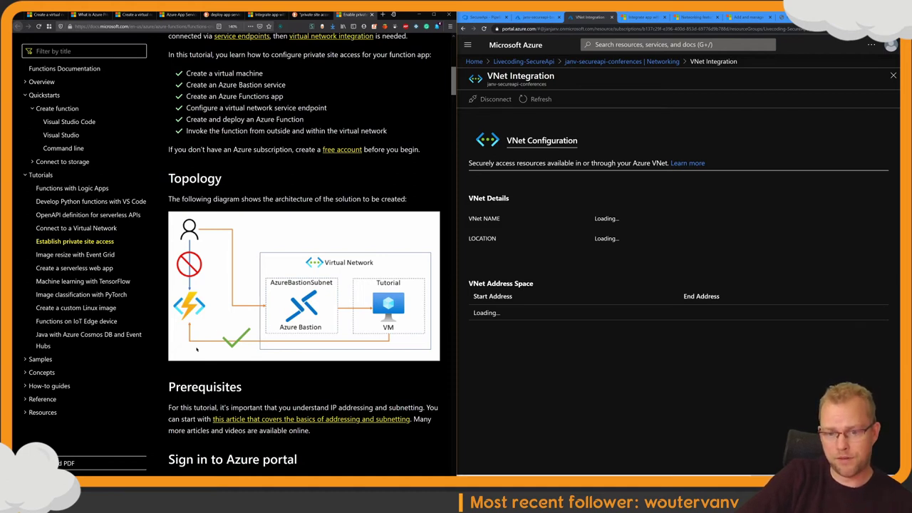
Step: Skim the tutorial's virtual machine, Azure Bastion and Functions app sections up to Configure access restrictions
scroll(197, 348, "down", 2)
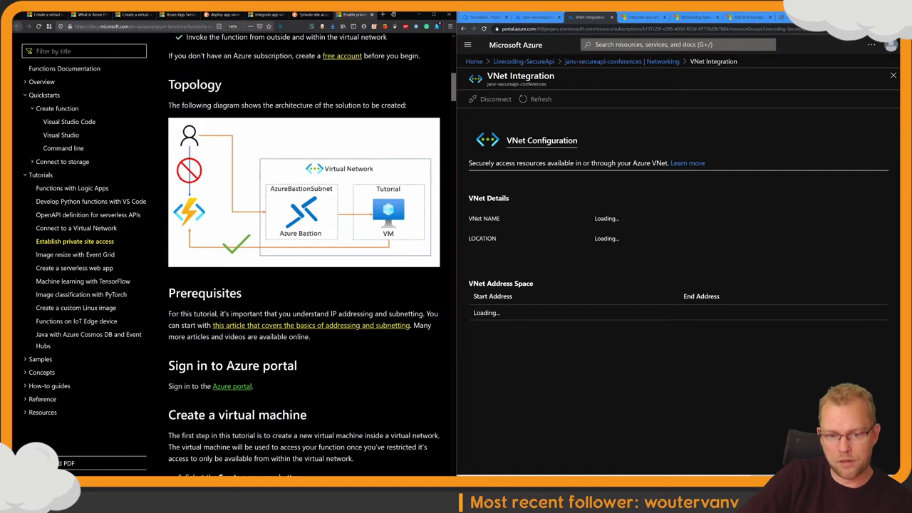
scroll(304, 256, "down", 3)
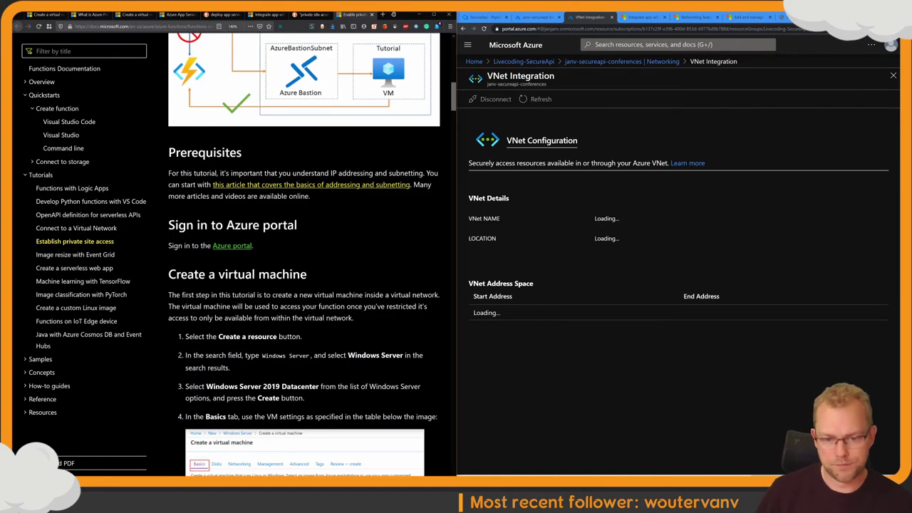
scroll(304, 285, "down", 20)
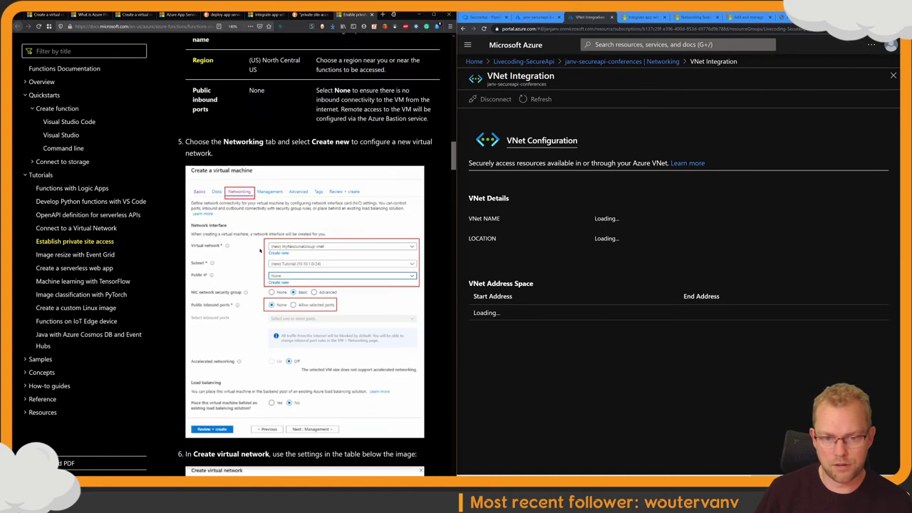
scroll(260, 250, "down", 14)
scroll(312, 257, "down", 5)
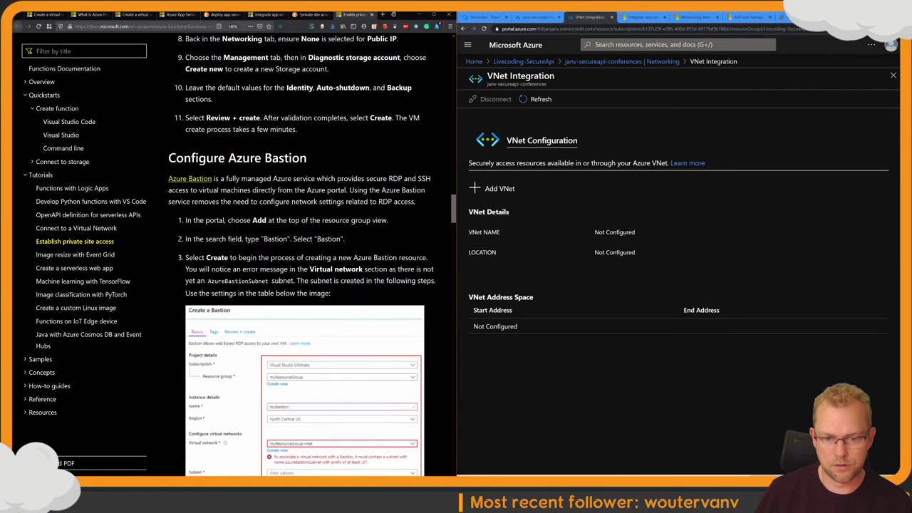
scroll(312, 257, "down", 4)
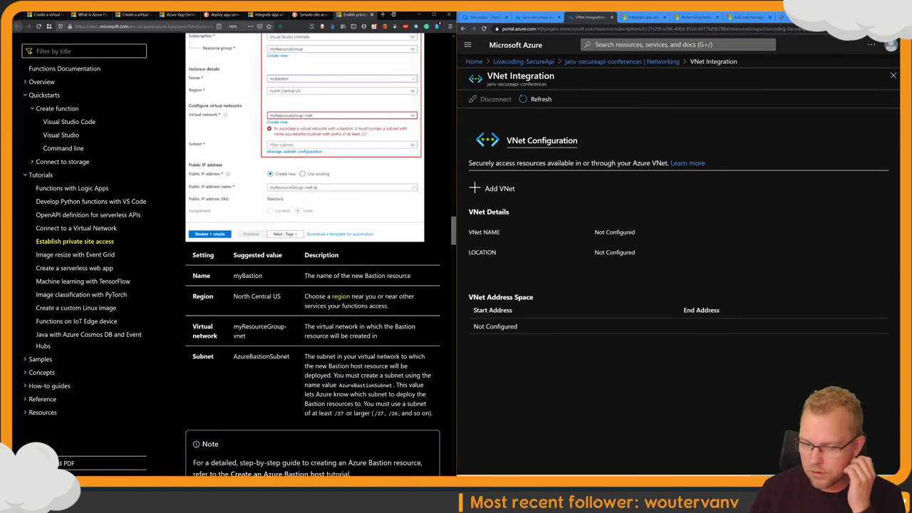
scroll(260, 250, "down", 5)
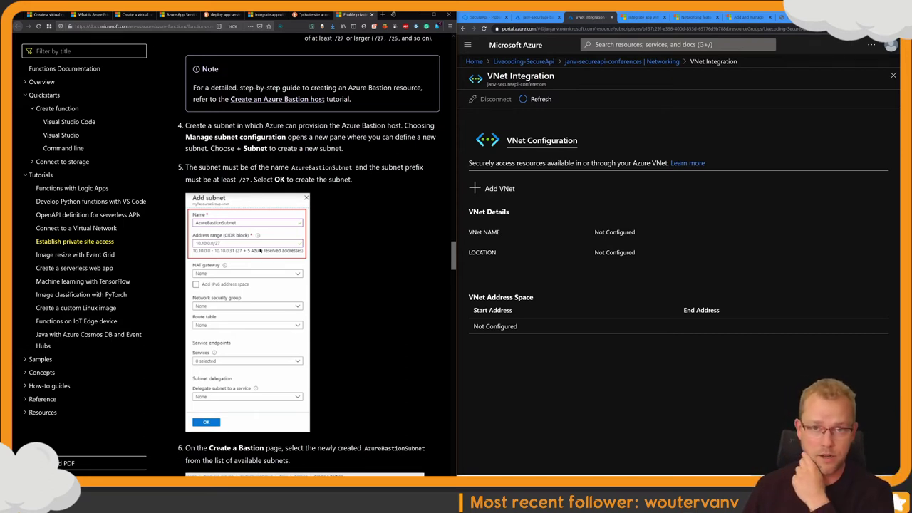
scroll(260, 250, "down", 5)
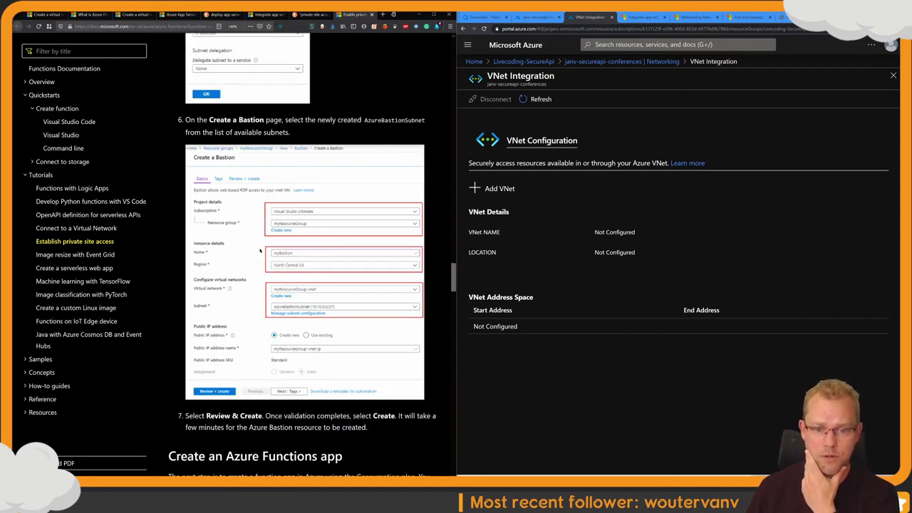
scroll(260, 250, "down", 5)
scroll(312, 254, "down", 4)
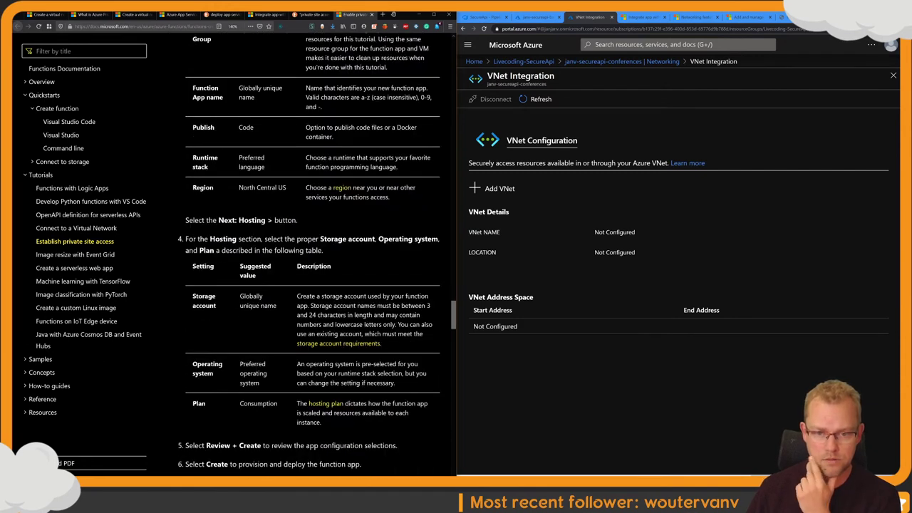
scroll(312, 254, "down", 4)
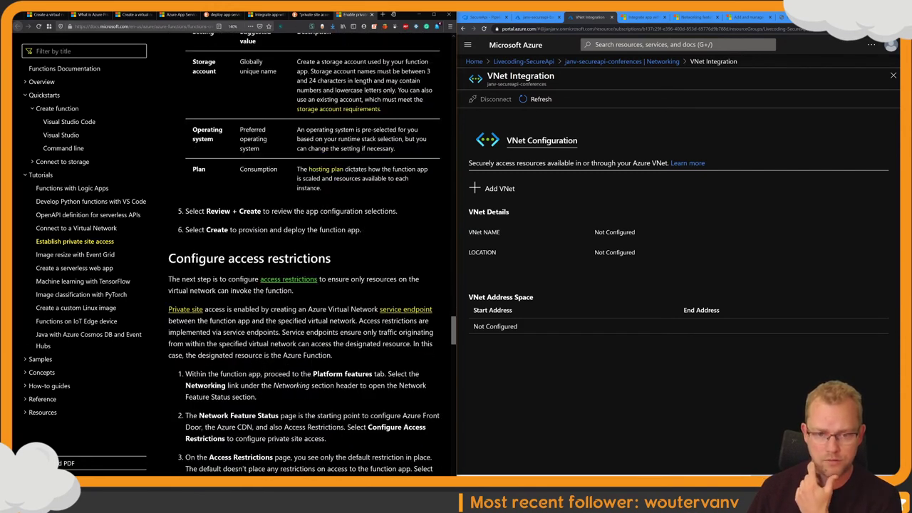
Step: Read how the Configure access restrictions section enables private site access through service endpoints, highlighting the key phrases
scroll(312, 254, "down", 2)
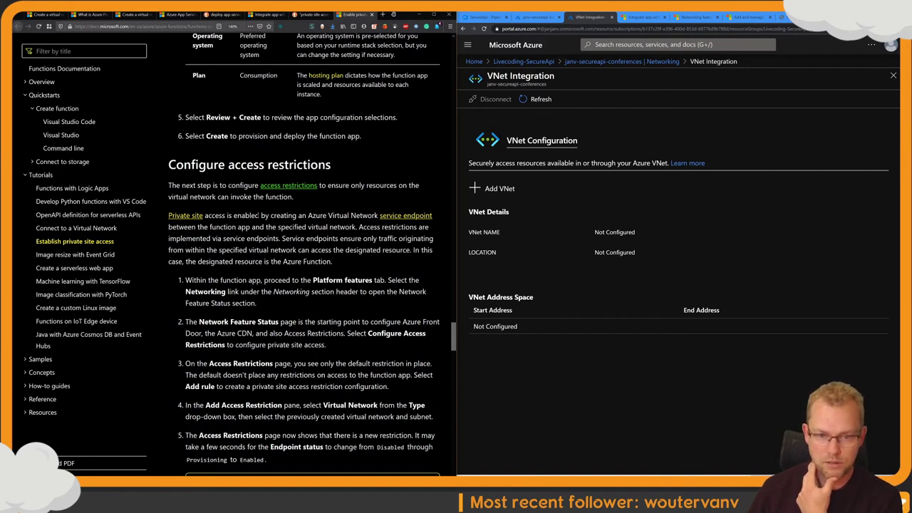
left_click_drag(263, 215, 359, 215)
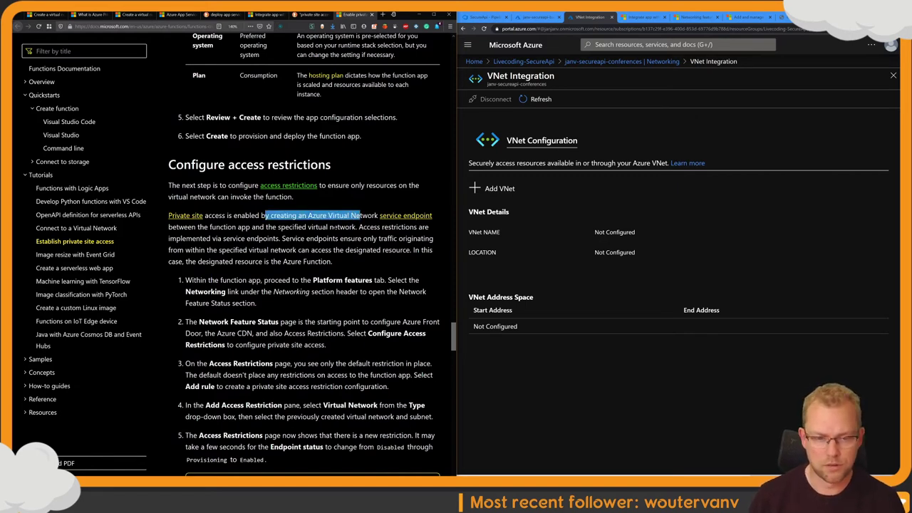
left_click_drag(250, 227, 361, 226)
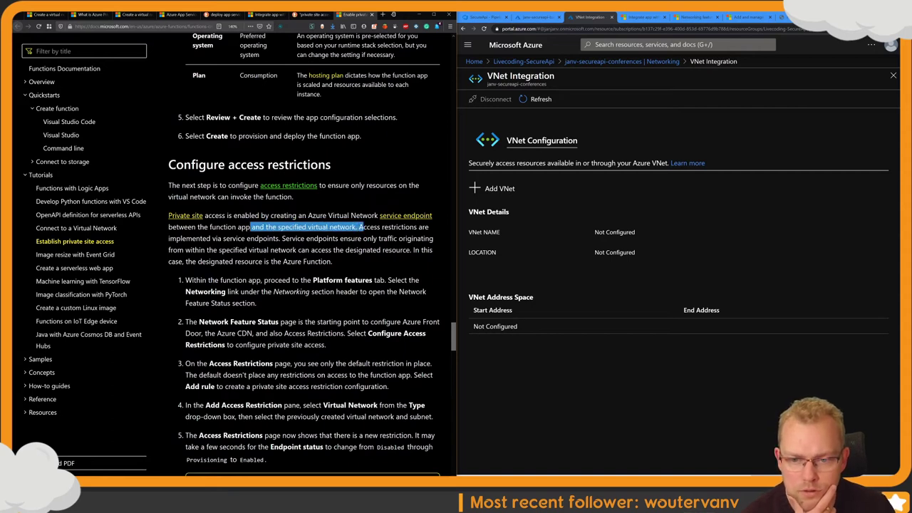
left_click(361, 227)
left_click_drag(216, 238, 279, 238)
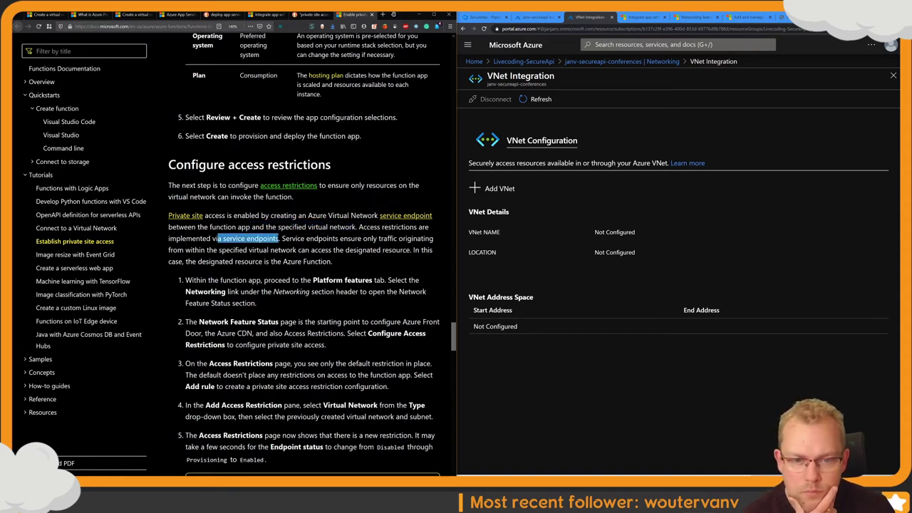
left_click(279, 237)
scroll(312, 255, "down", 1)
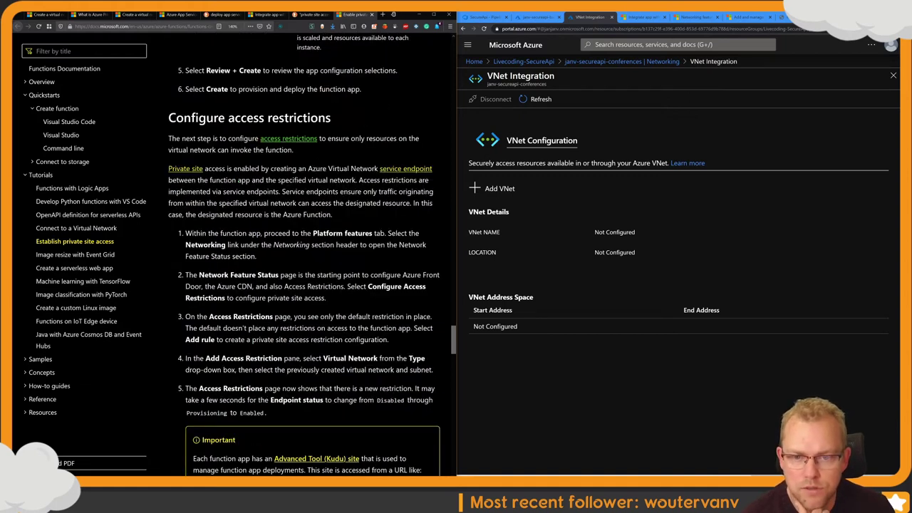
Step: Read how service endpoints limit traffic to the virtual network and study the tutorial's first two instructions on Networking and Network Feature Status
left_click_drag(273, 191, 361, 191)
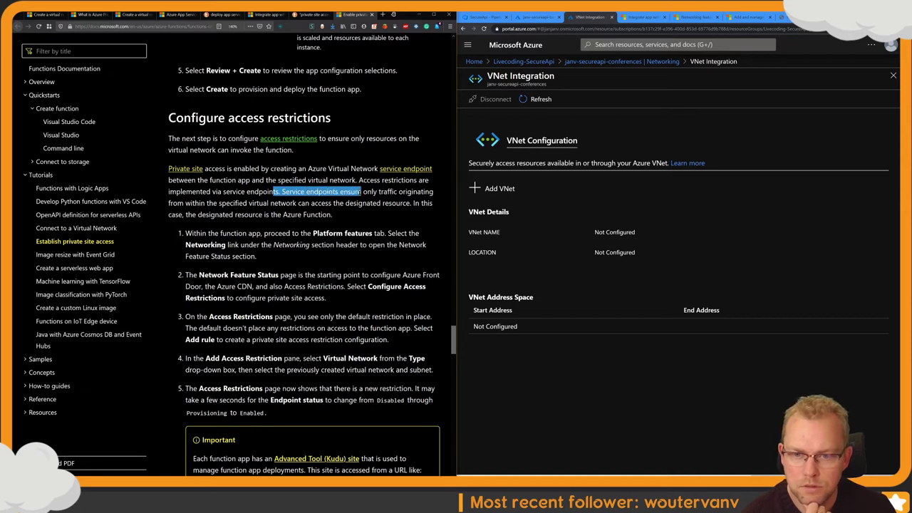
left_click(273, 193)
left_click_drag(204, 202, 351, 202)
left_click(275, 194)
left_click_drag(204, 203, 264, 214)
left_click(265, 214)
left_click_drag(219, 233, 311, 233)
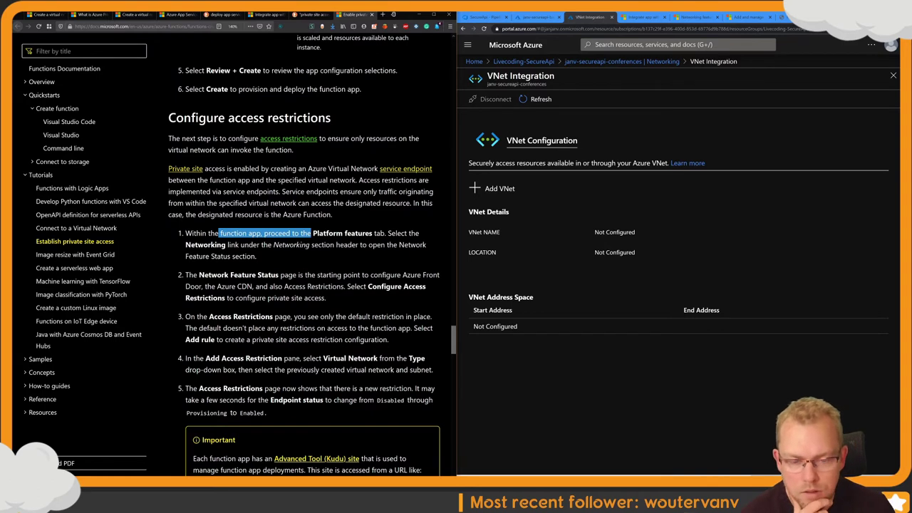
left_click_drag(272, 244, 344, 244)
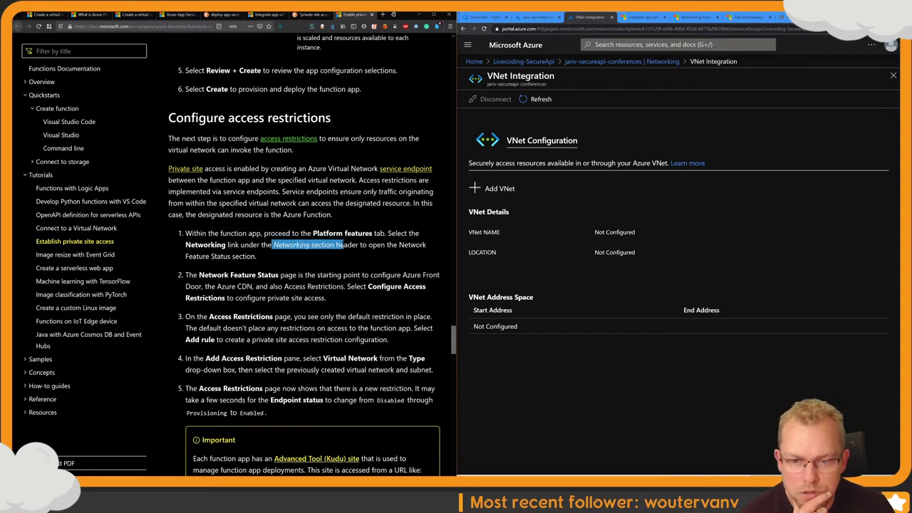
scroll(293, 241, "down", 1)
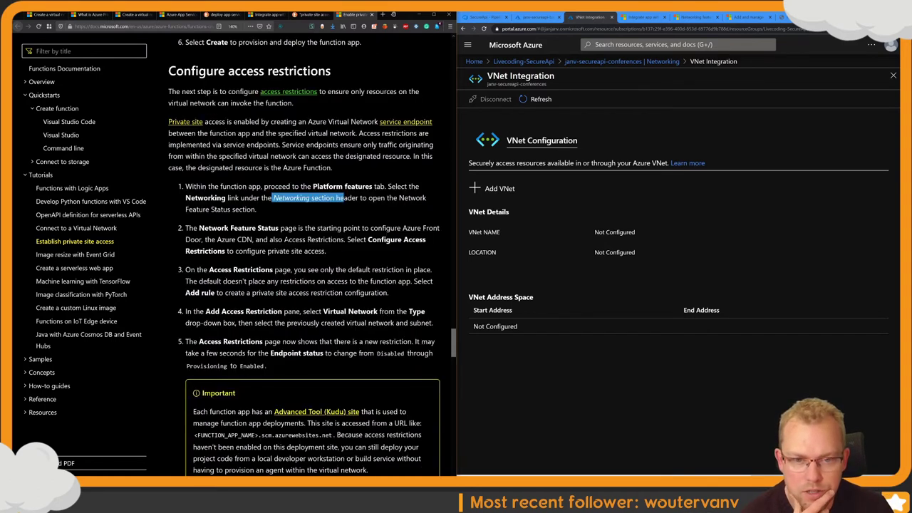
left_click_drag(256, 228, 333, 227)
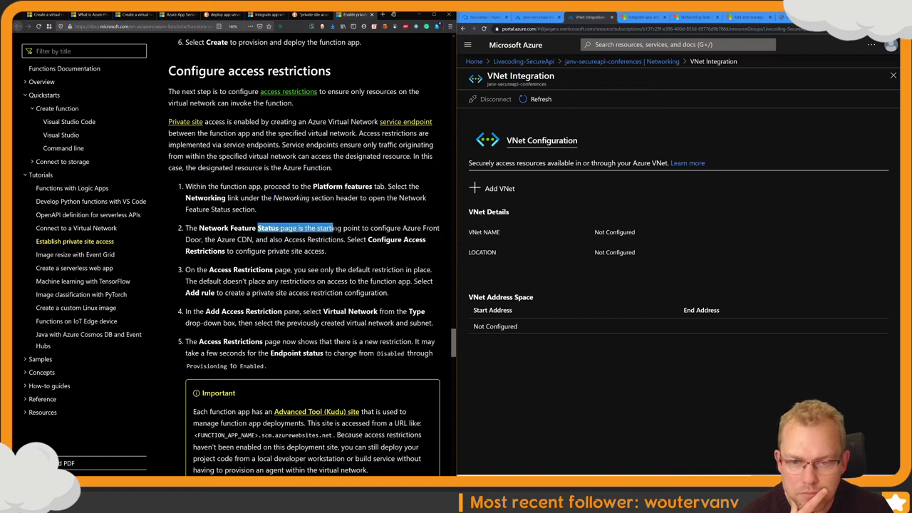
left_click(334, 228)
left_click_drag(248, 186, 373, 187)
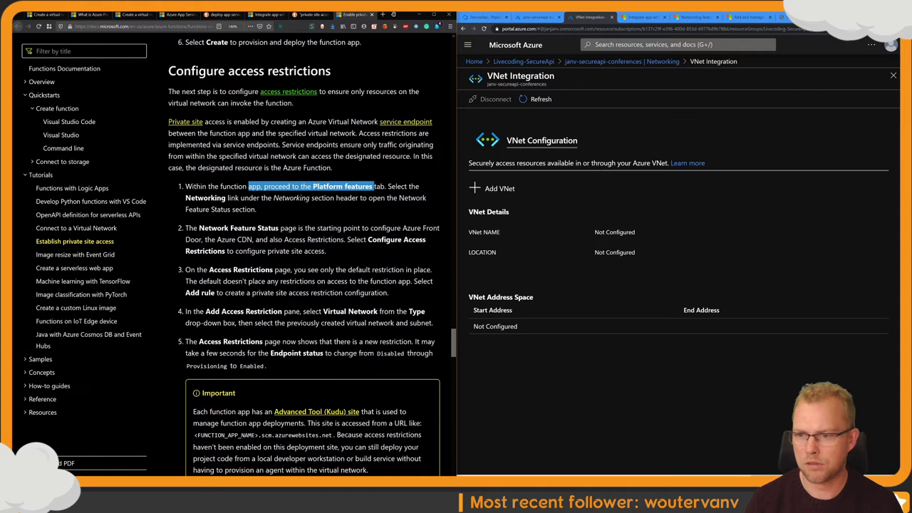
Step: Leave VNet Integration for the App Service's Networking page and look through its settings for the tutorial's Platform features entry
key("alt+Tab")
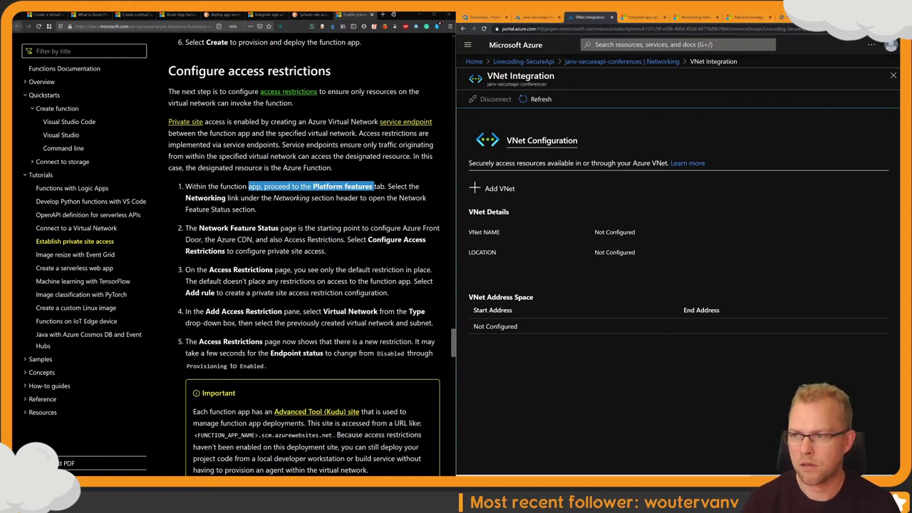
left_click(892, 75)
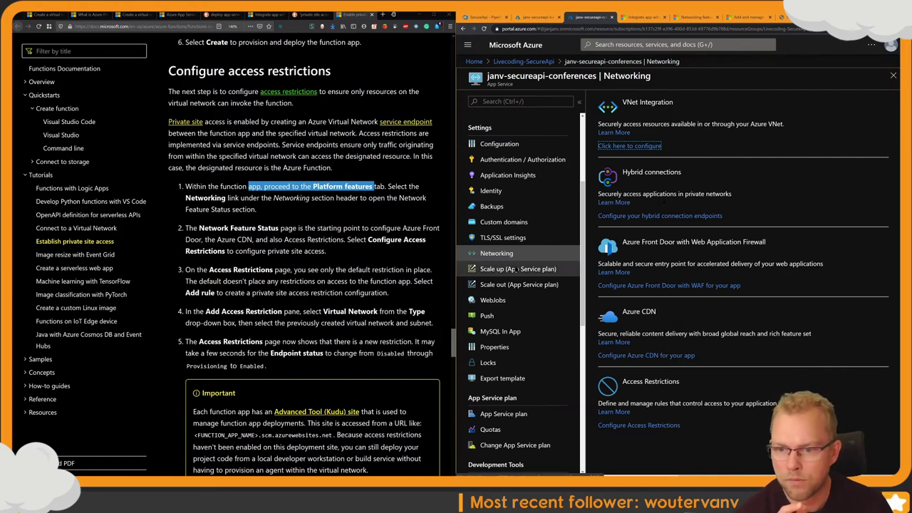
left_click(306, 214)
left_click_drag(209, 186, 370, 187)
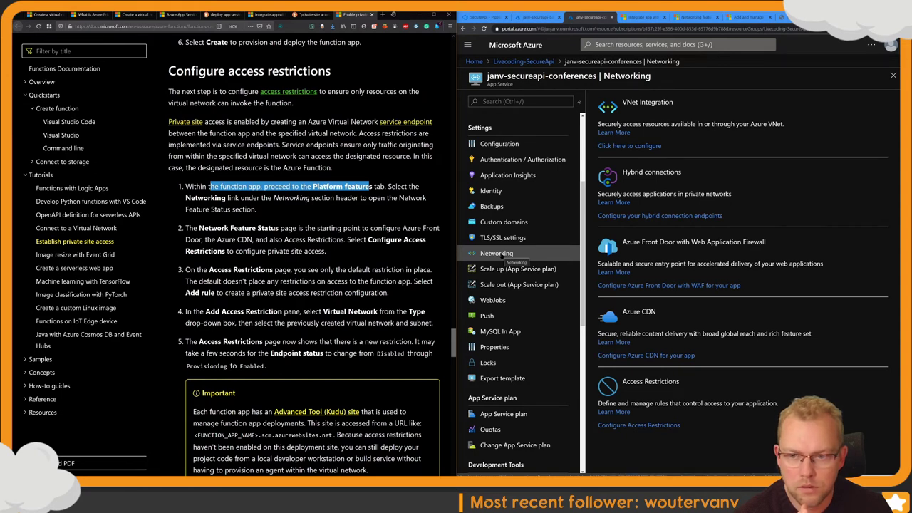
scroll(558, 215, "up", 1)
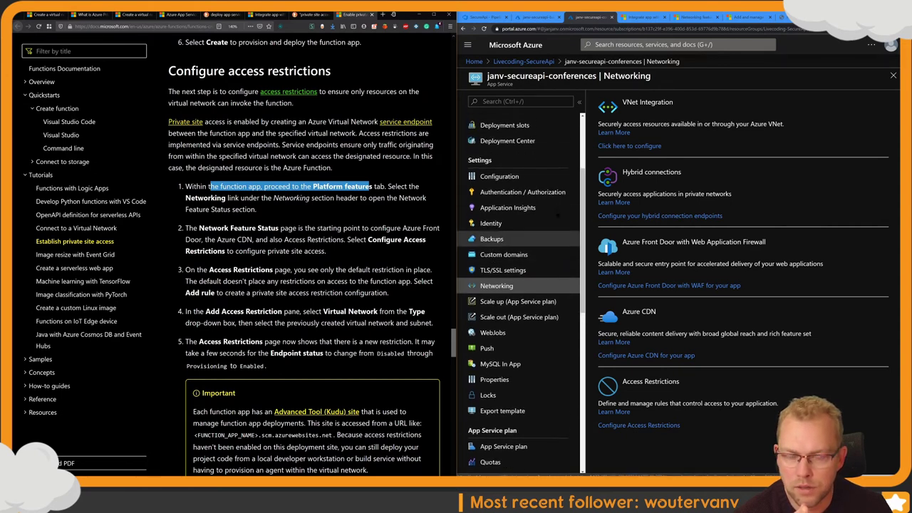
scroll(558, 215, "down", 5)
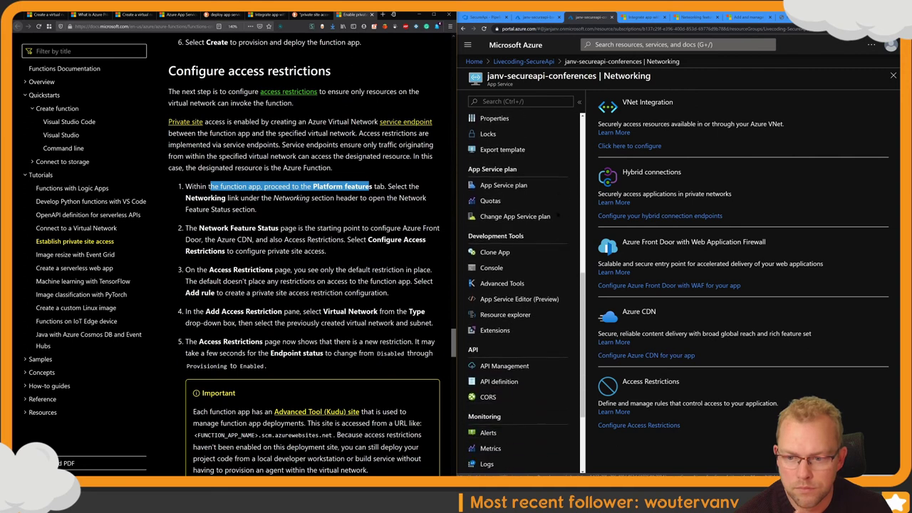
scroll(558, 214, "down", 3)
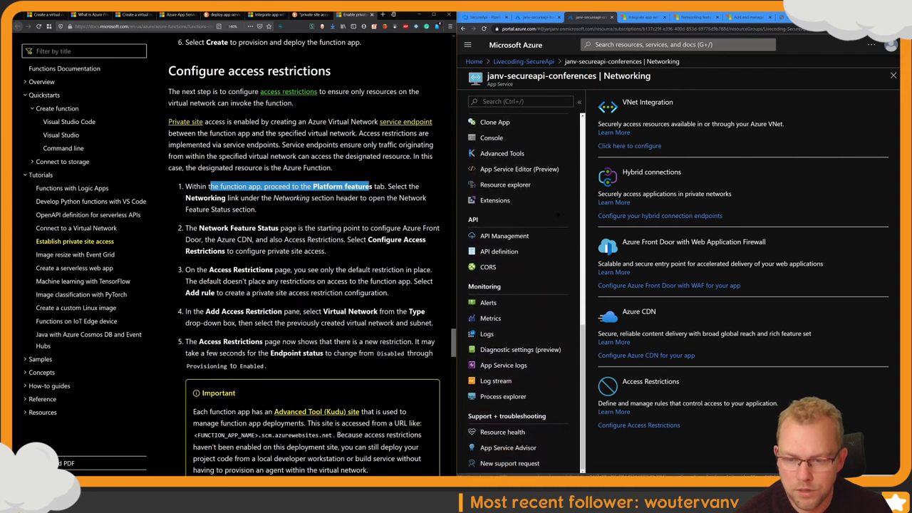
scroll(558, 215, "up", 1)
Step: Read the remaining access restriction instructions, including the Virtual Network rule type, endpoint status and the Important note on Kudu deployments
left_click_drag(347, 198, 411, 198)
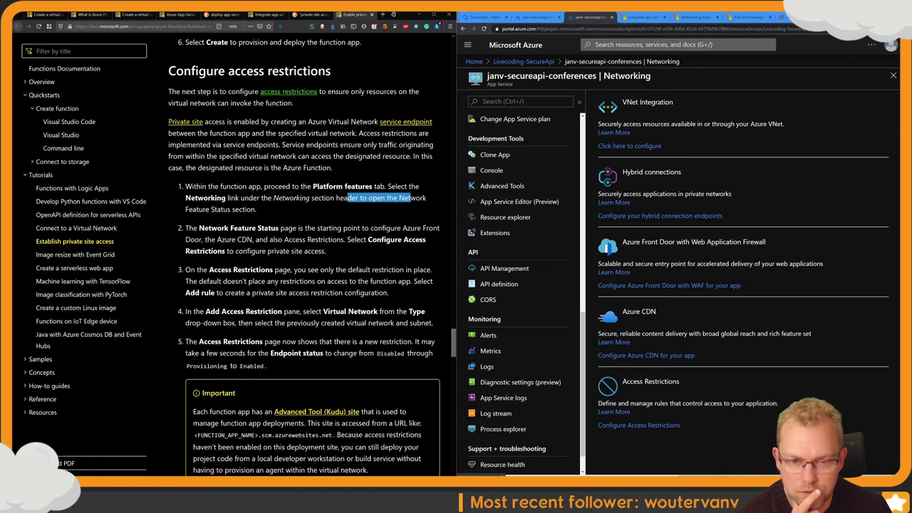
left_click_drag(249, 228, 341, 228)
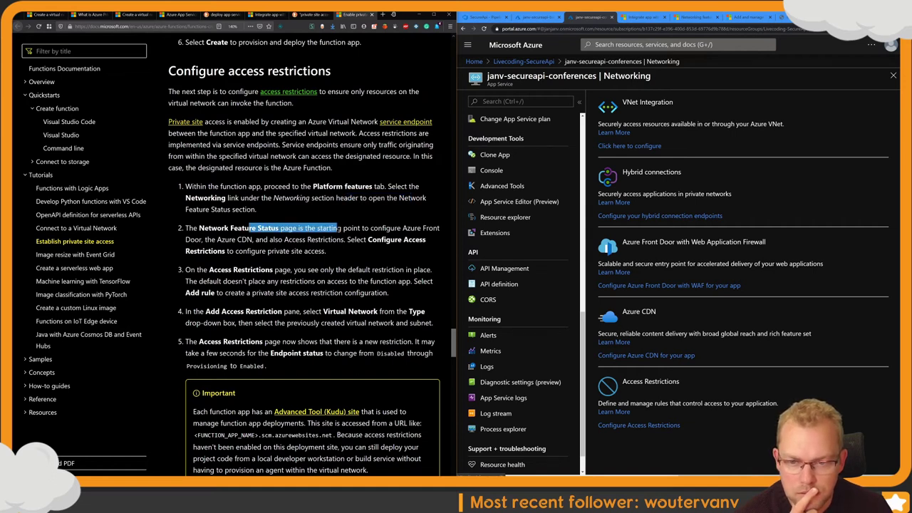
left_click_drag(240, 239, 332, 239)
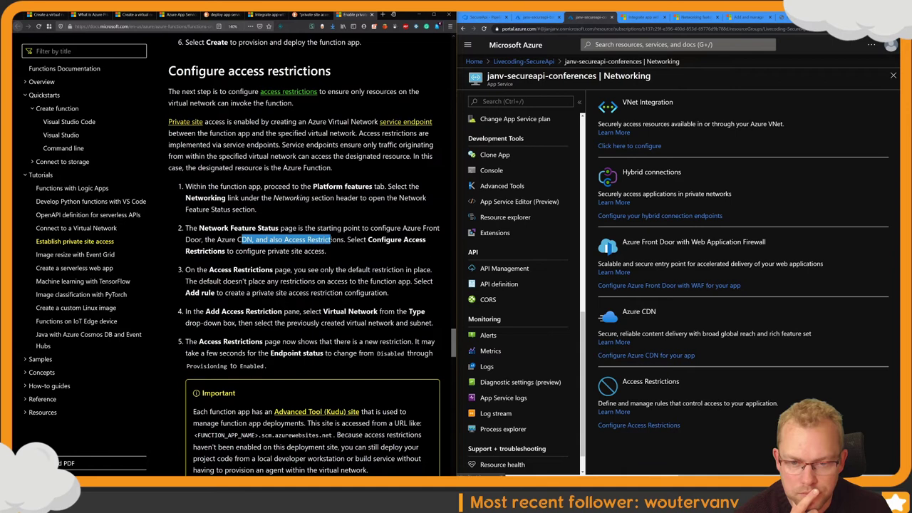
left_click(332, 239)
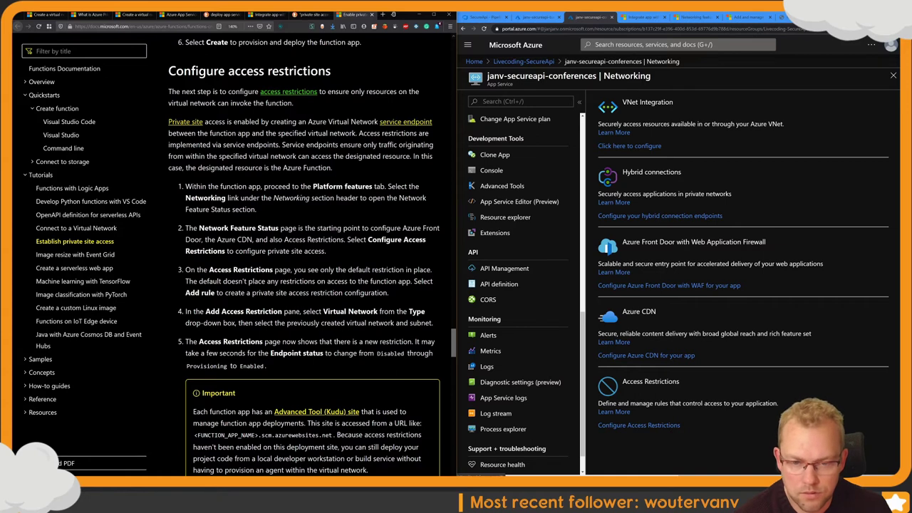
scroll(304, 285, "down", 2)
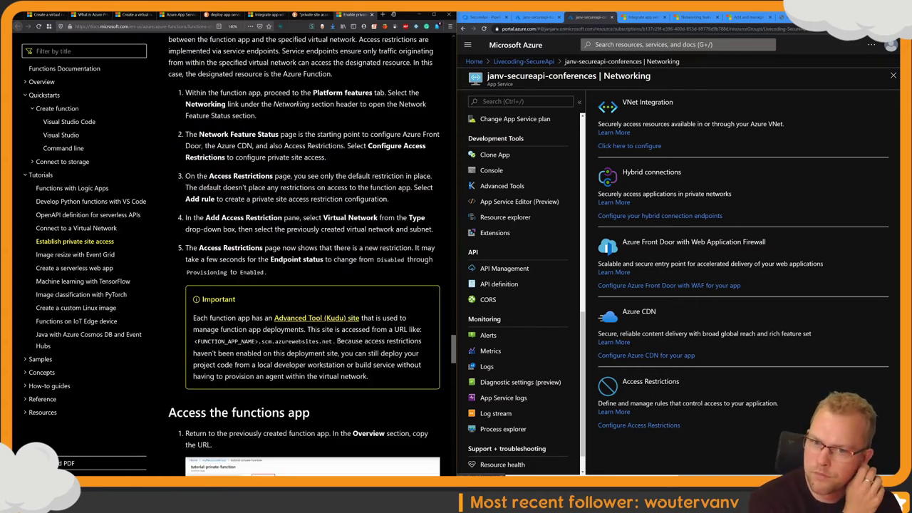
left_click_drag(322, 217, 362, 229)
left_click(362, 229)
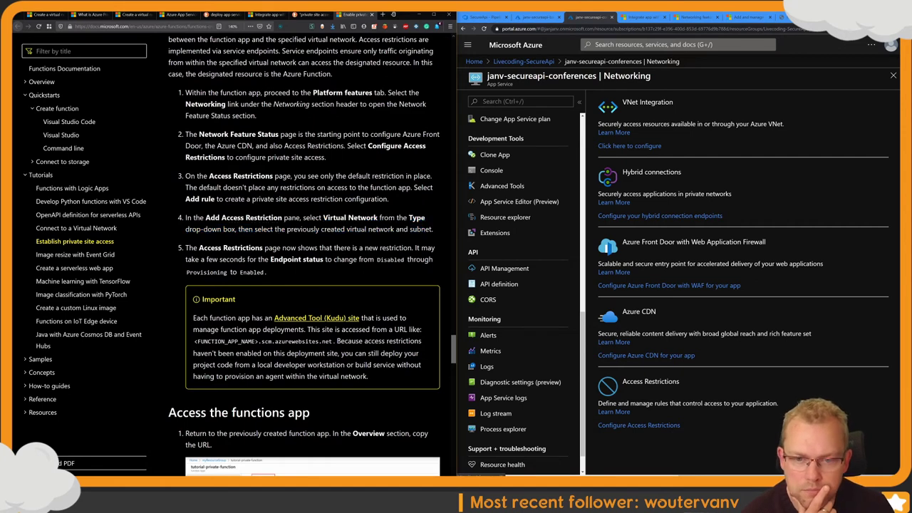
scroll(304, 257, "down", 1)
left_click_drag(305, 200, 347, 212)
left_click(346, 212)
scroll(304, 256, "down", 3)
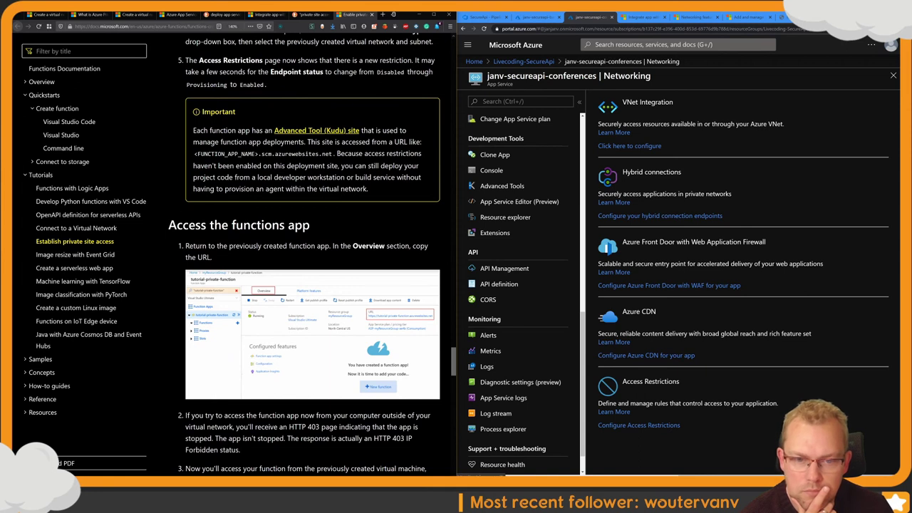
scroll(346, 212, "up", 3)
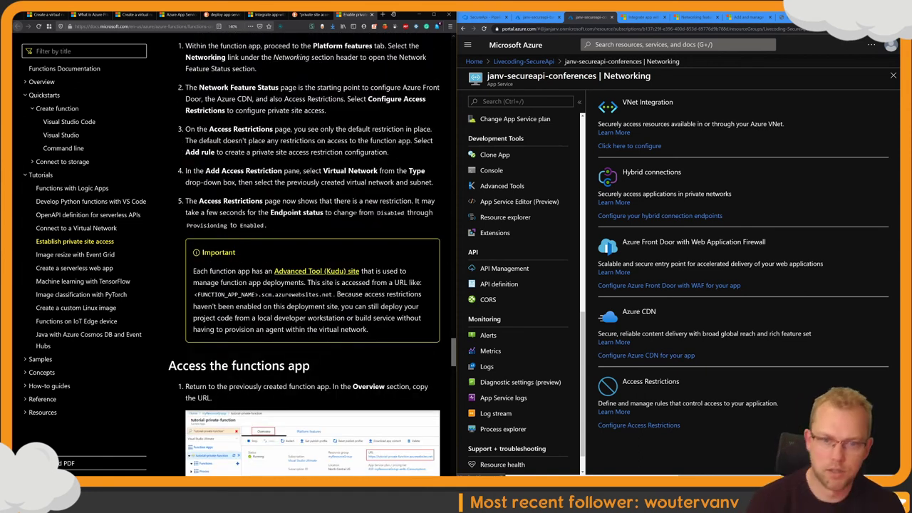
scroll(306, 285, "up", 2)
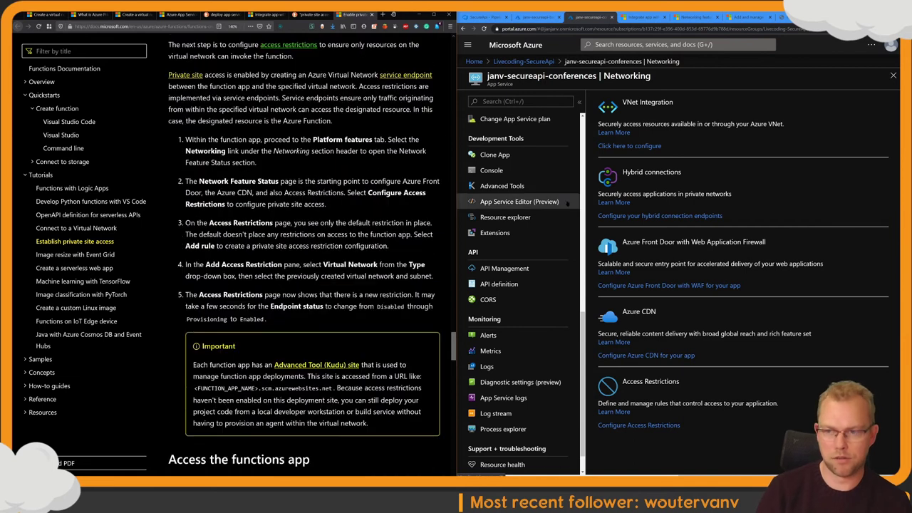
Step: Open the Livecoding-SecureApi resource group in a separate browser tab and start creating a Function App in it from the Marketplace
middle_click(523, 61)
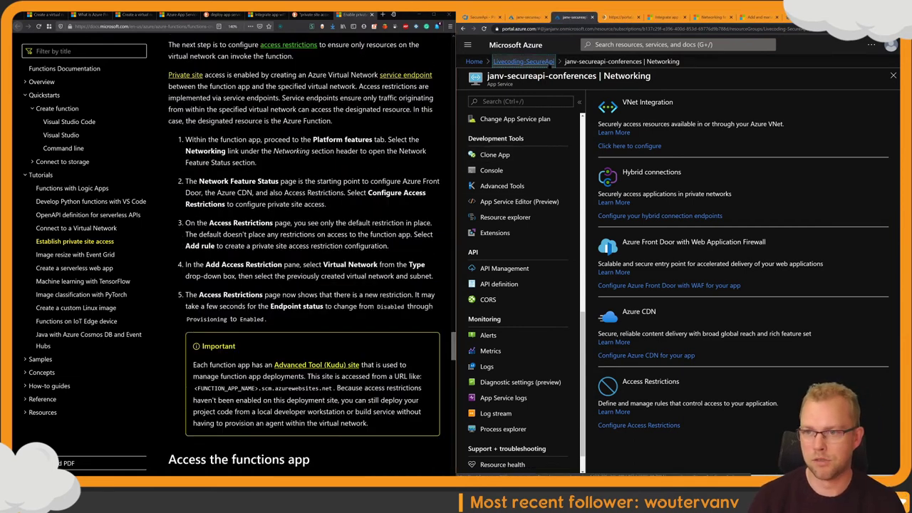
left_click(617, 17)
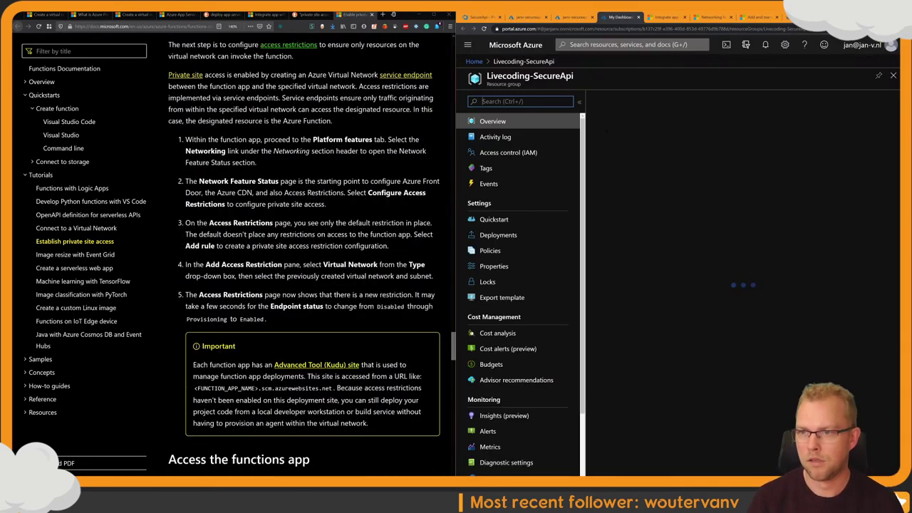
left_click(609, 100)
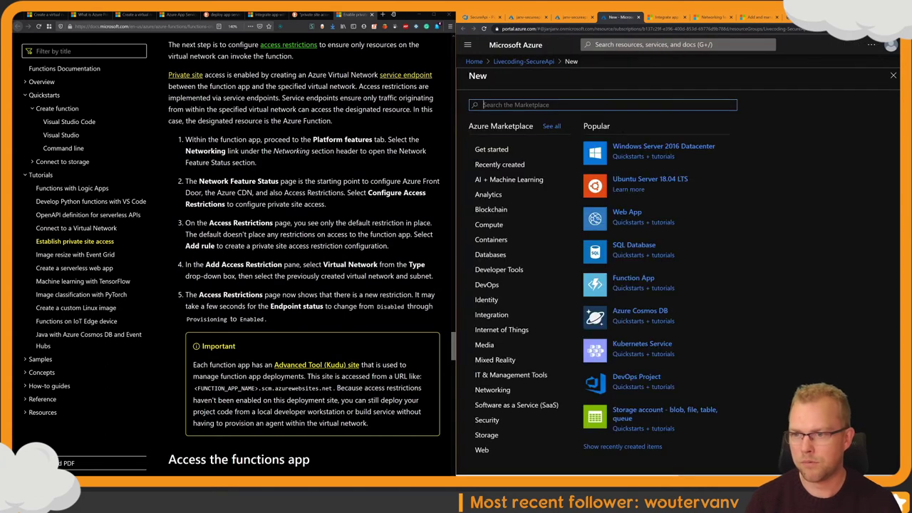
type("Function")
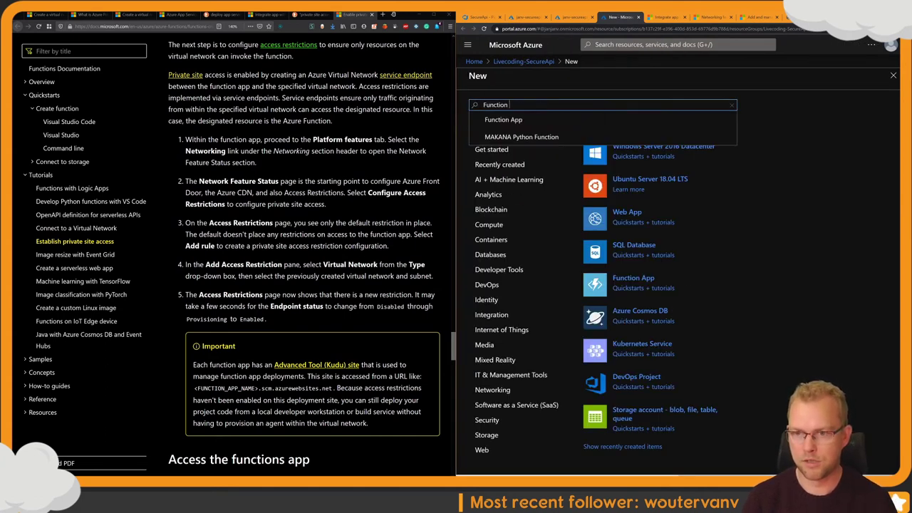
left_click(573, 126)
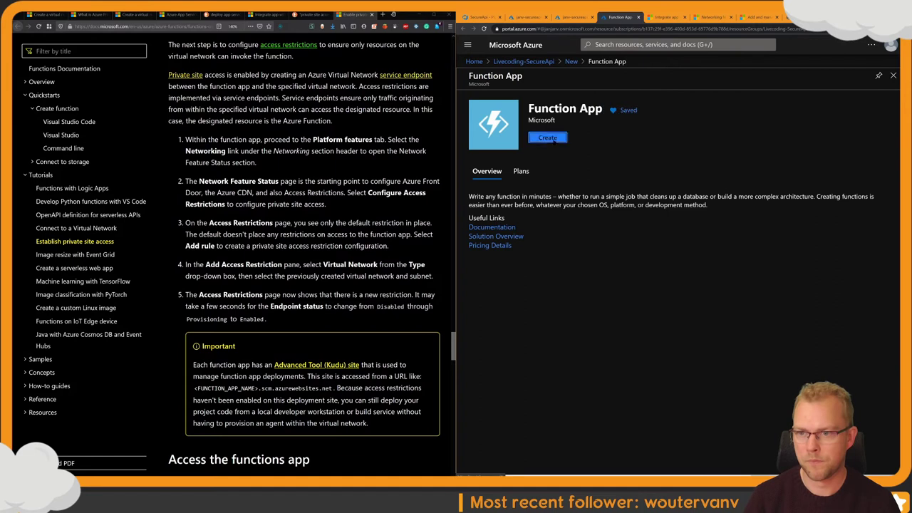
left_click(547, 137)
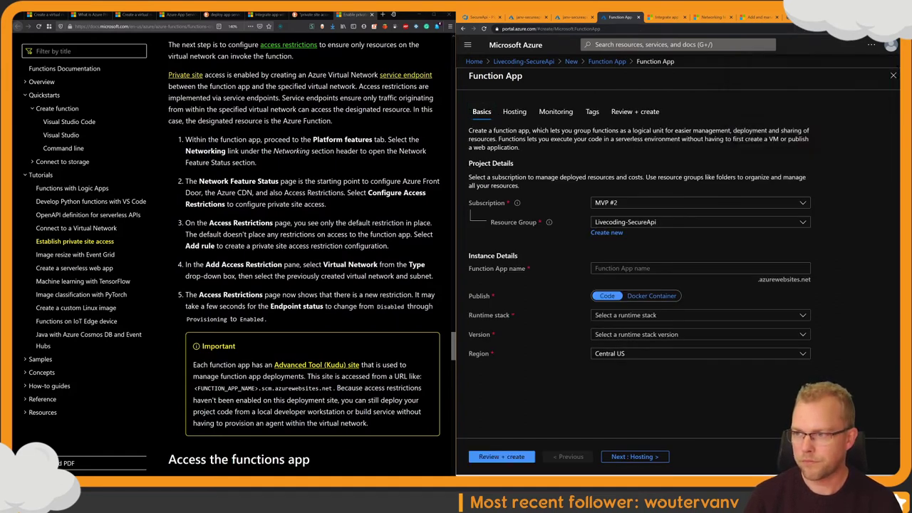
Step: Name the new Function App some-test-function-of-me
left_click(610, 268)
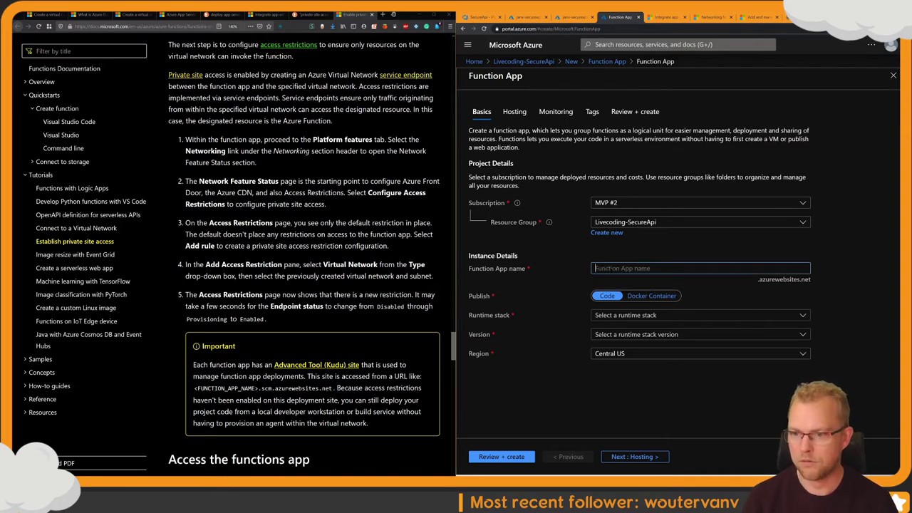
type("some-test-function-fo")
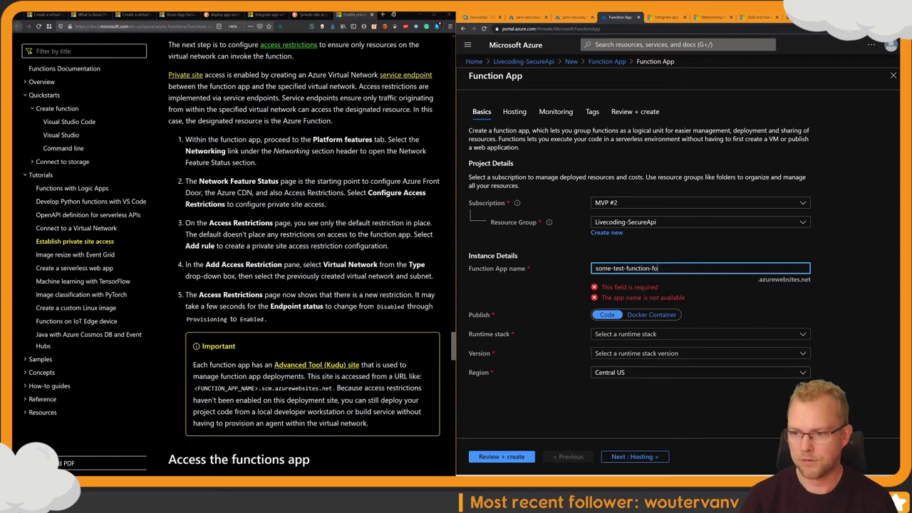
key("BackSpace")
key("BackSpace")
type("of-me")
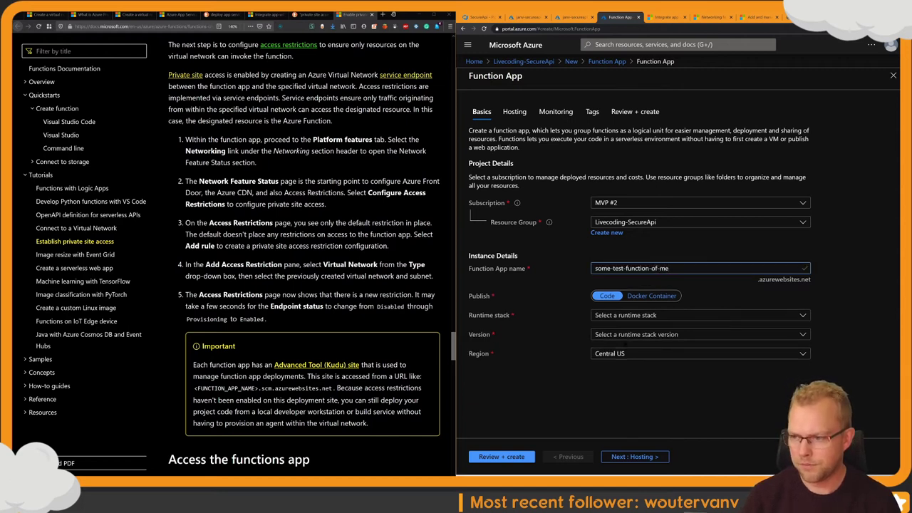
Step: Set the Function App's region to West Europe and check the available runtime stack versions
left_click(628, 358)
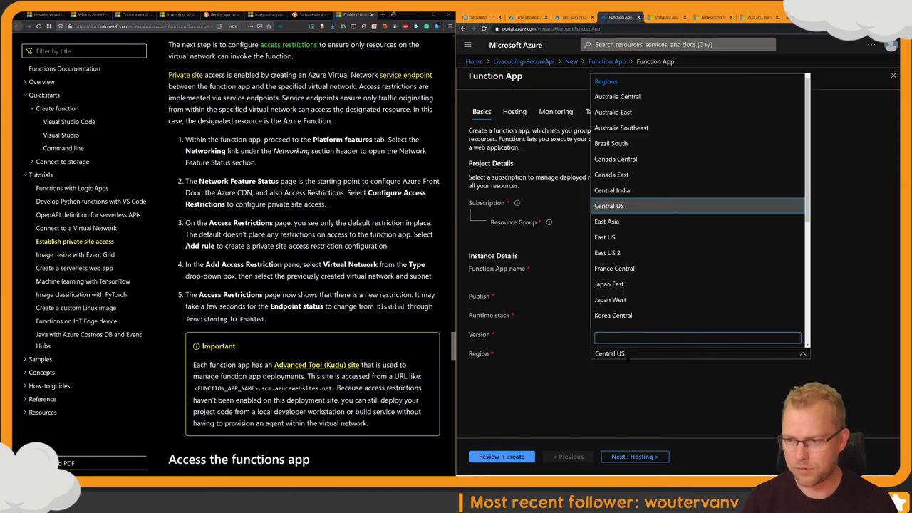
type("west")
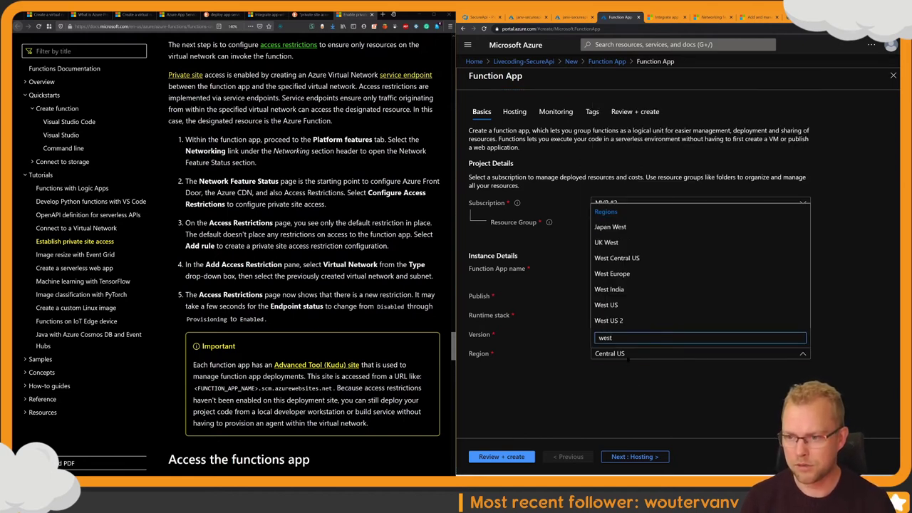
left_click(627, 274)
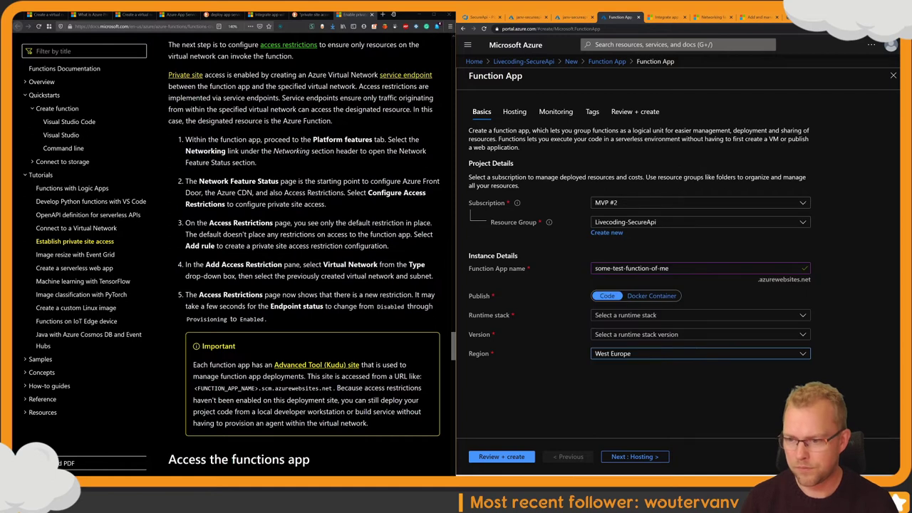
left_click(620, 334)
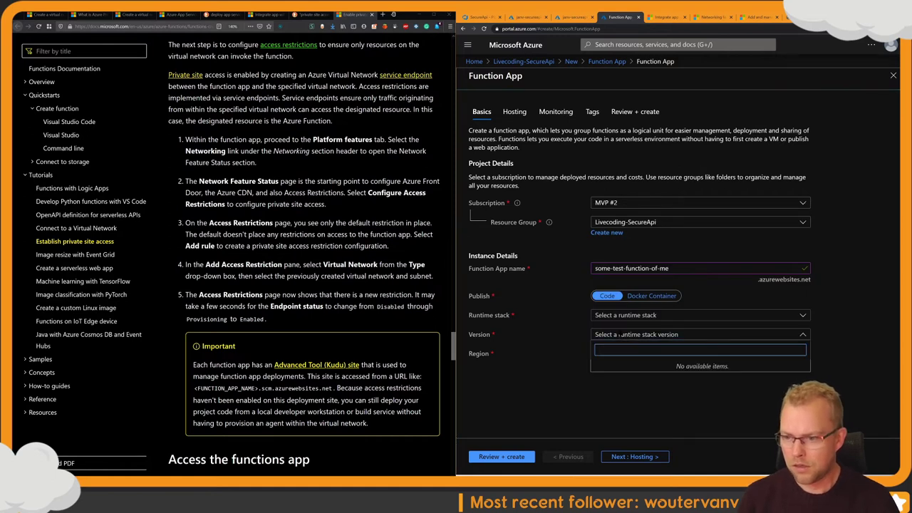
left_click(564, 334)
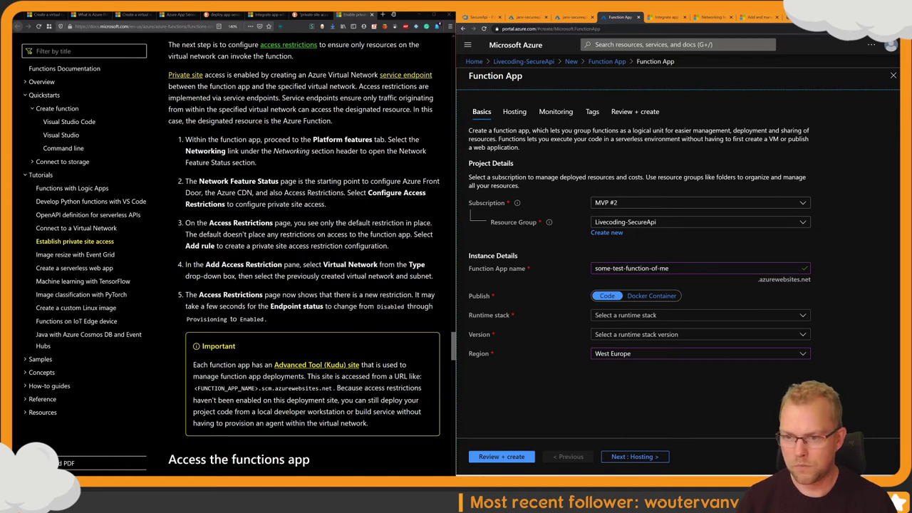
Step: Set the Function App's operating system to Windows and proceed to the creation review with the default monitoring and tag settings
left_click(626, 457)
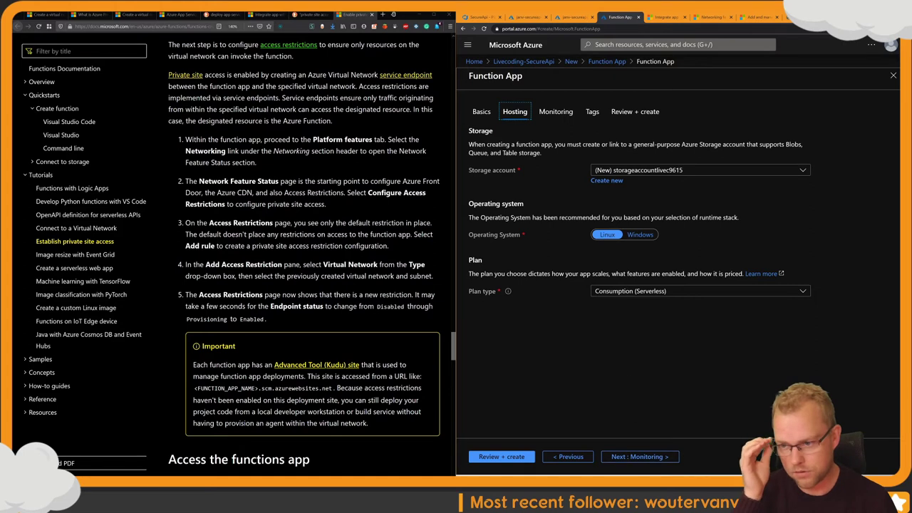
left_click(639, 235)
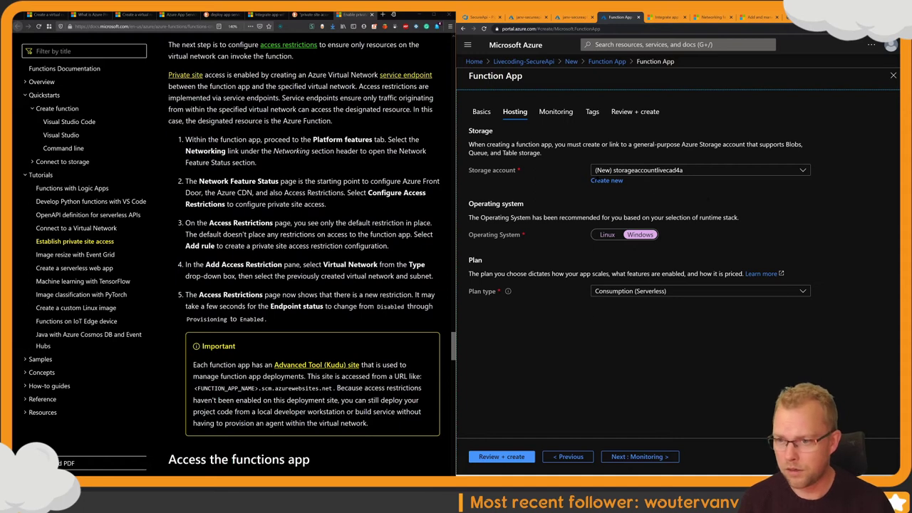
left_click(637, 457)
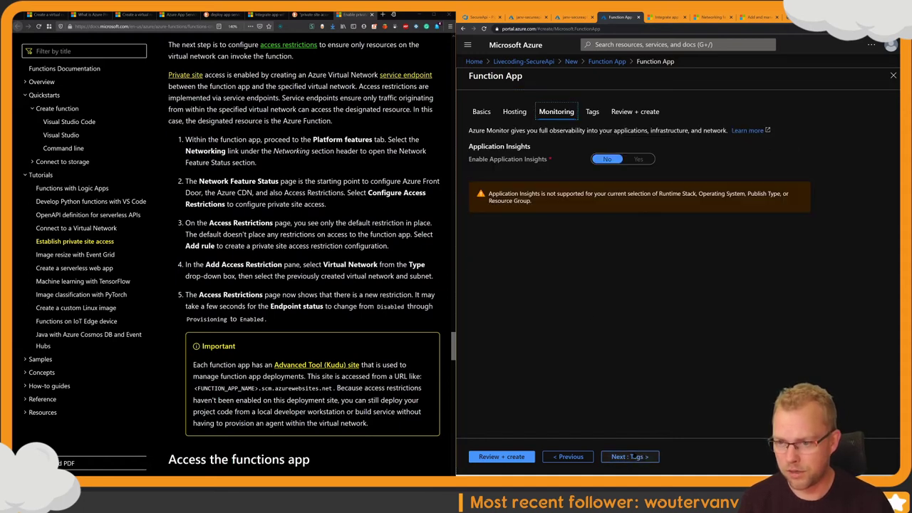
left_click(638, 458)
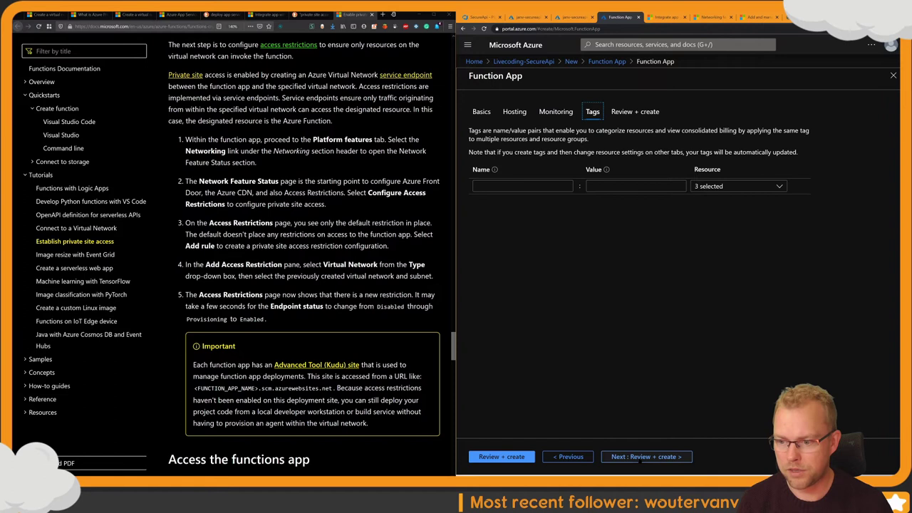
left_click(641, 457)
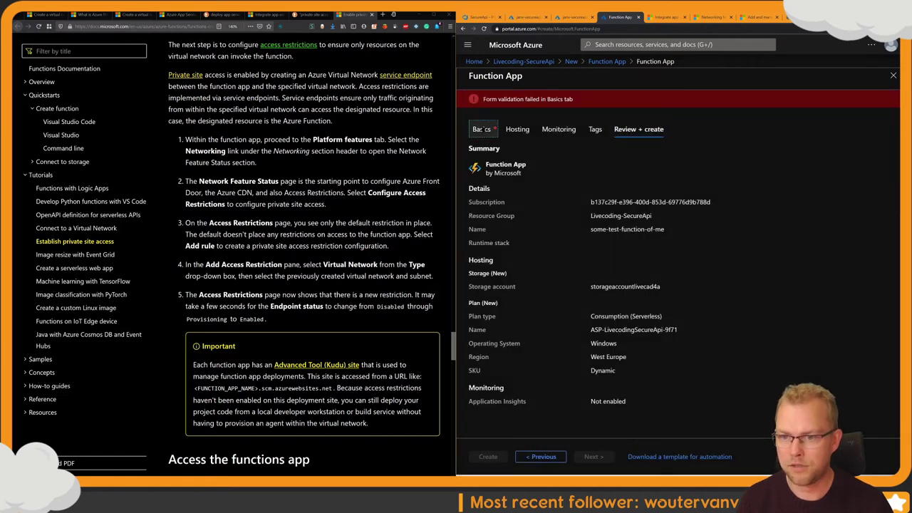
Step: Set the runtime stack to .NET Core and create the Function App
left_click(482, 129)
left_click(641, 315)
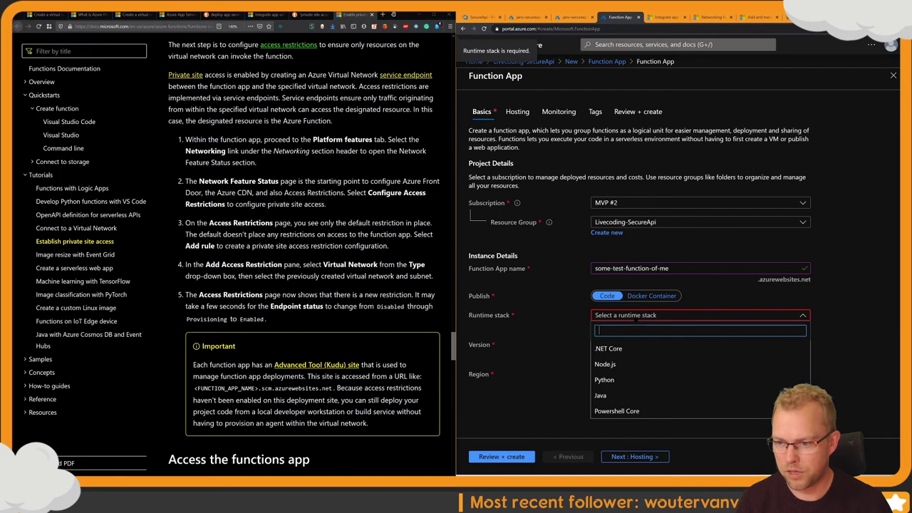
left_click(616, 347)
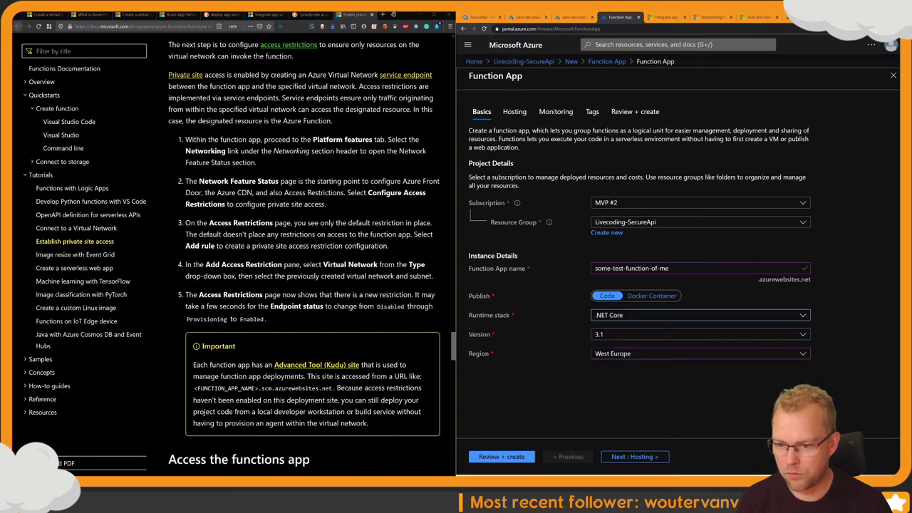
left_click(501, 457)
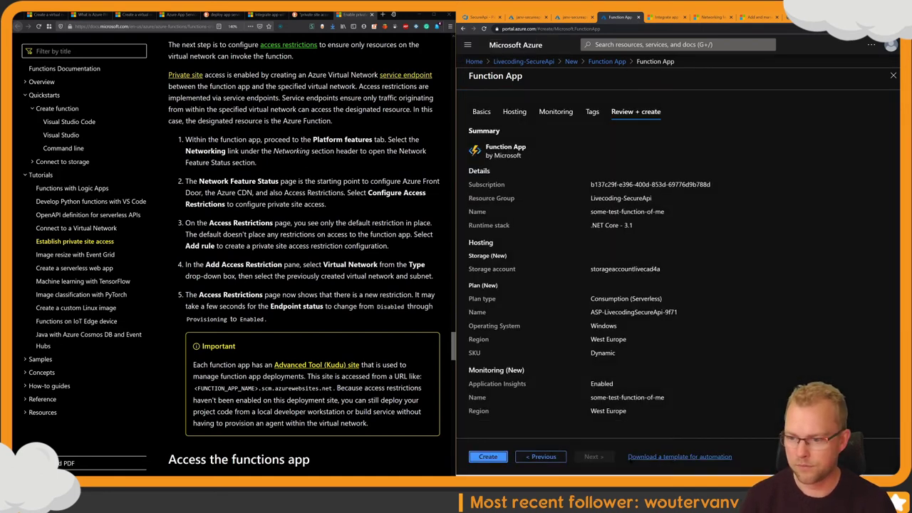
left_click(499, 456)
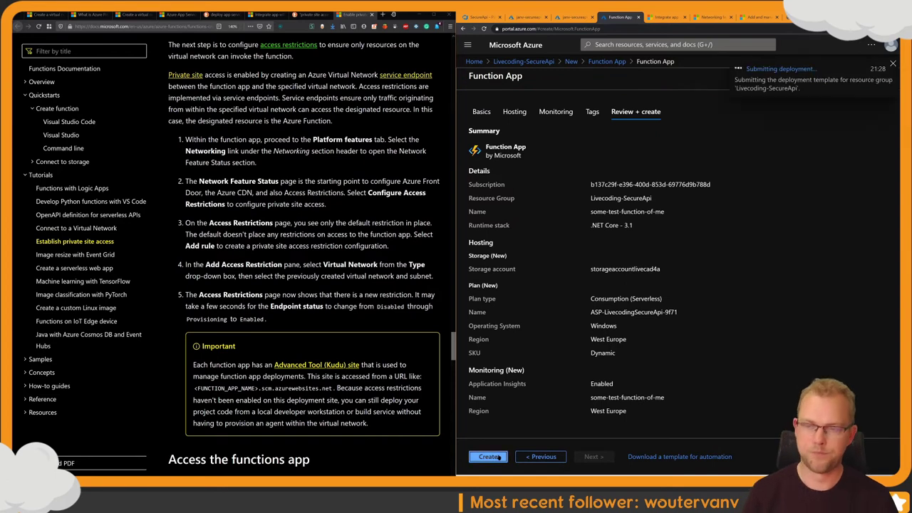
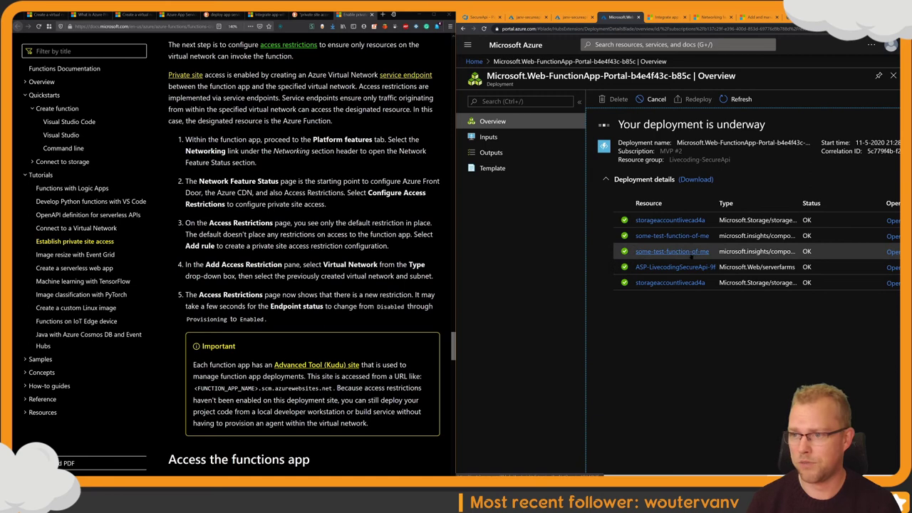
Step: Refresh the deployment status and examine the resources in the Livecoding-SecureApi resource group, including the janv-secureapi-backend-network virtual network
left_click(734, 101)
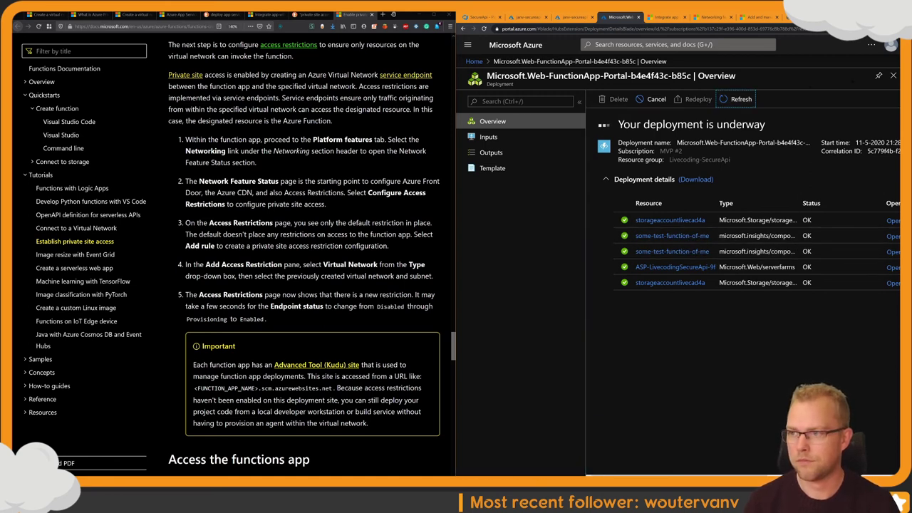
left_click(893, 74)
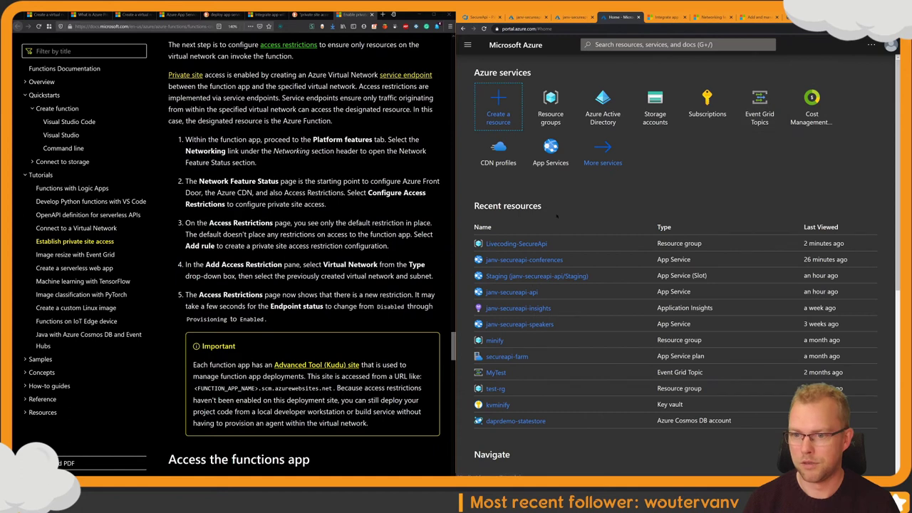
left_click(550, 103)
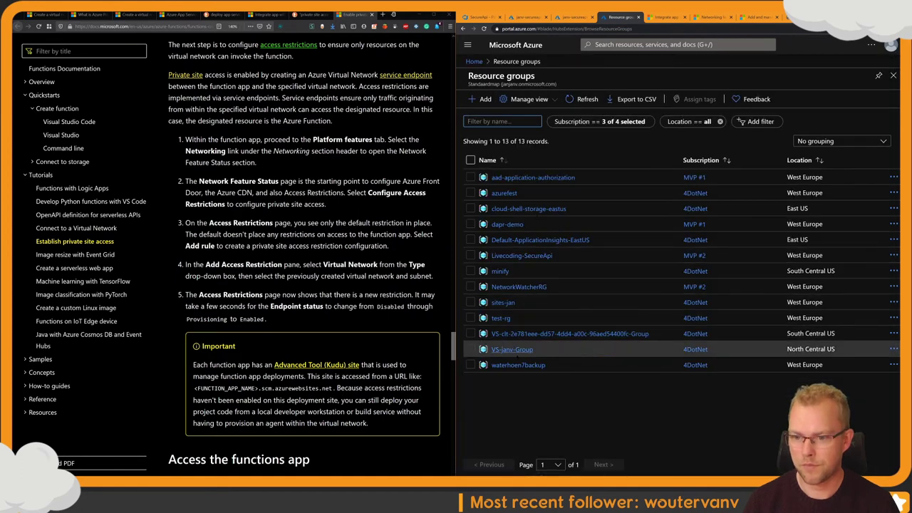
left_click(525, 256)
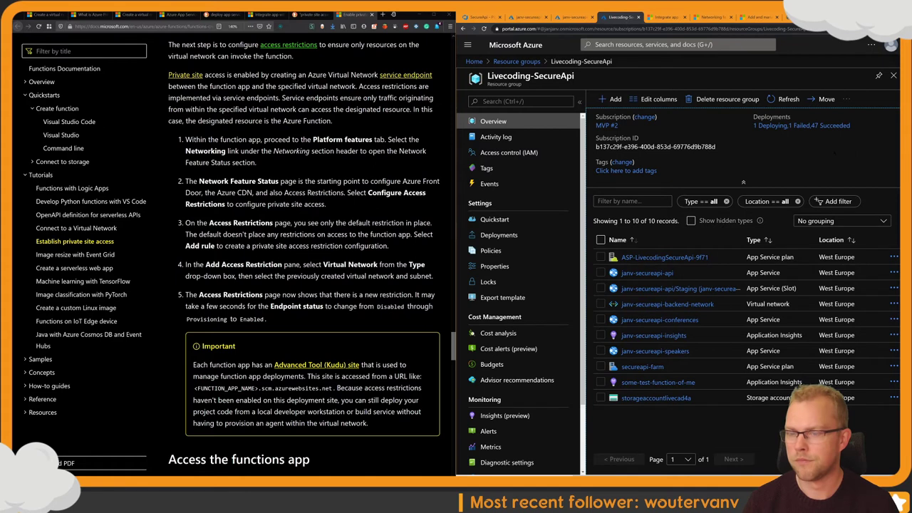
key("super+Up")
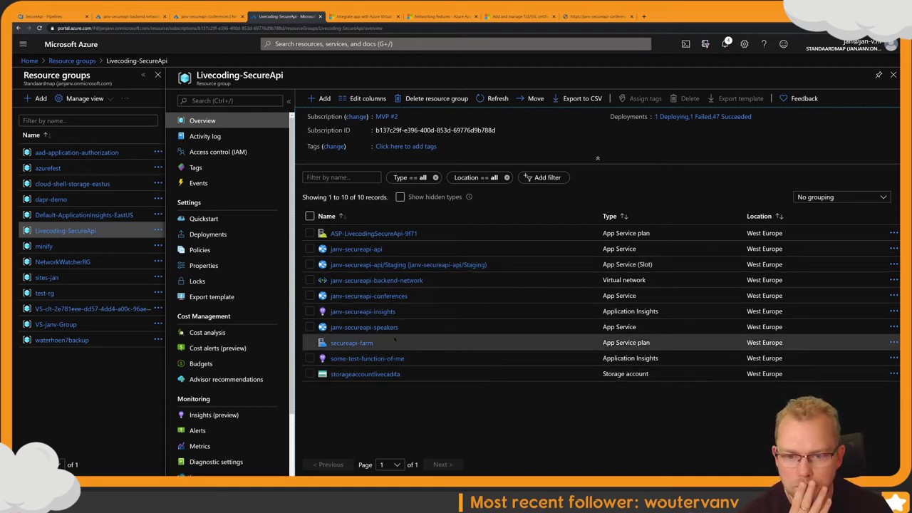
left_click_drag(424, 279, 329, 280)
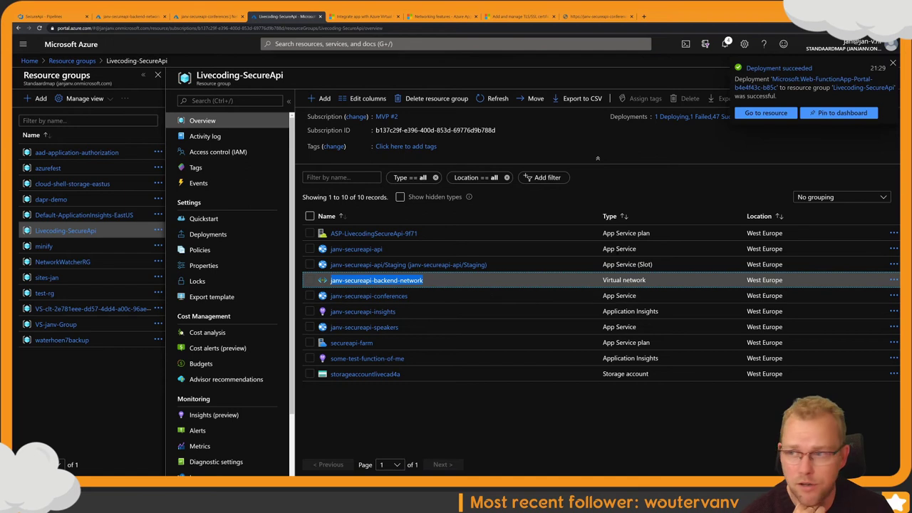
Step: Go to the deployed some-test-function-of-me resource and find its Networking settings among the platform features
left_click(766, 112)
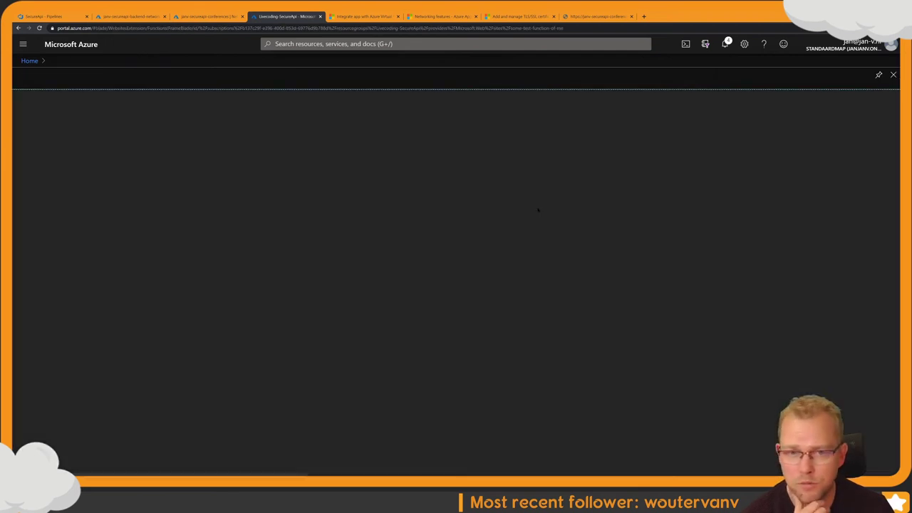
key("super+Right")
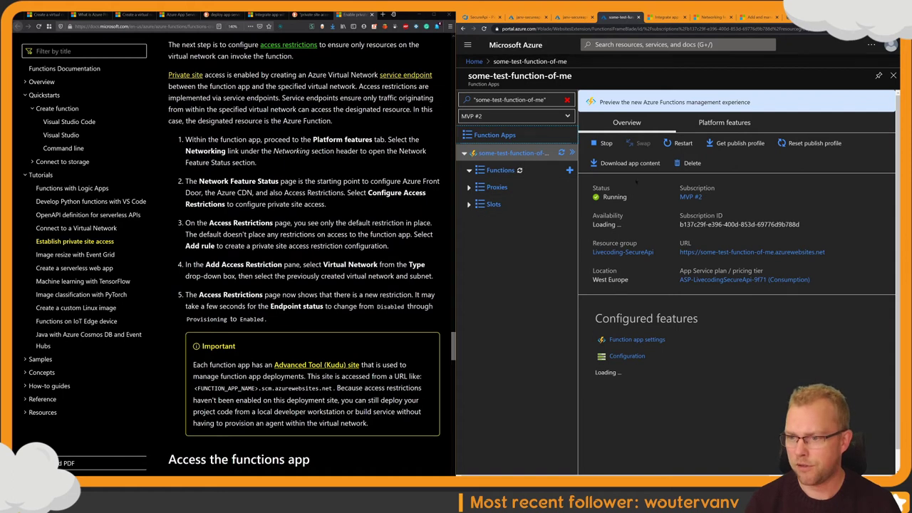
left_click(708, 126)
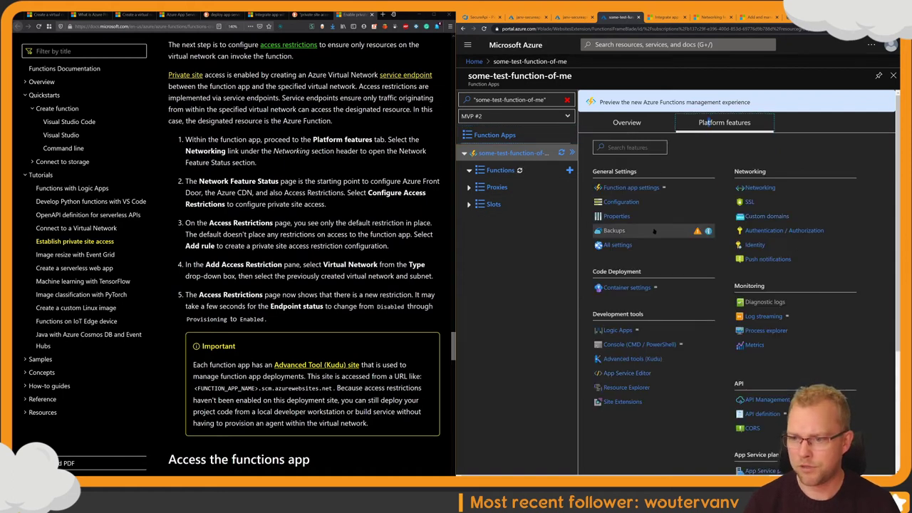
key("ctrl+f")
type("network")
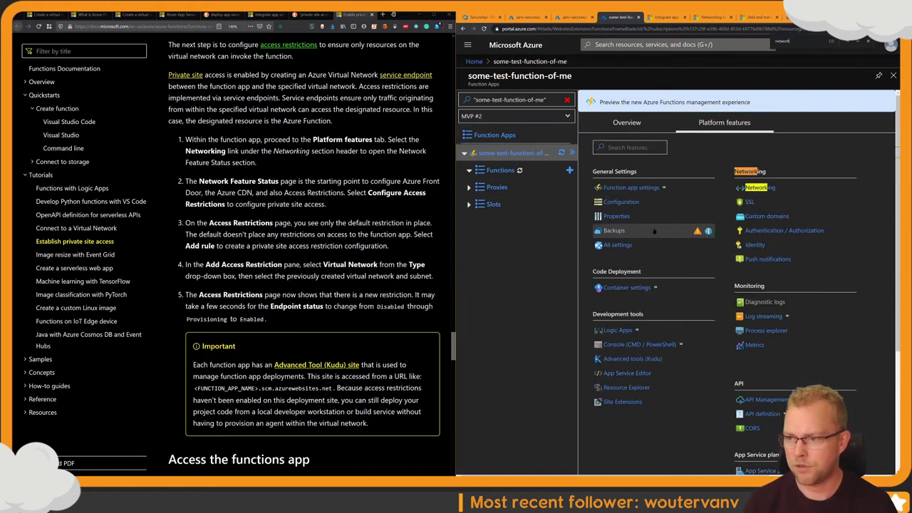
left_click(768, 189)
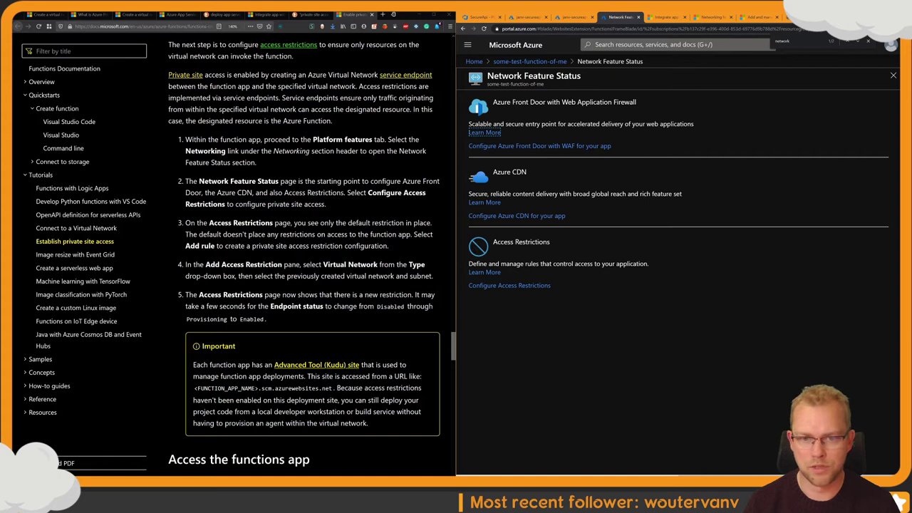
Step: Compare the Function App's Network Feature Status page with tutorial steps 1 and 2 and the janv-secureapi-conferences App Service's Networking page
left_click_drag(272, 151, 378, 151)
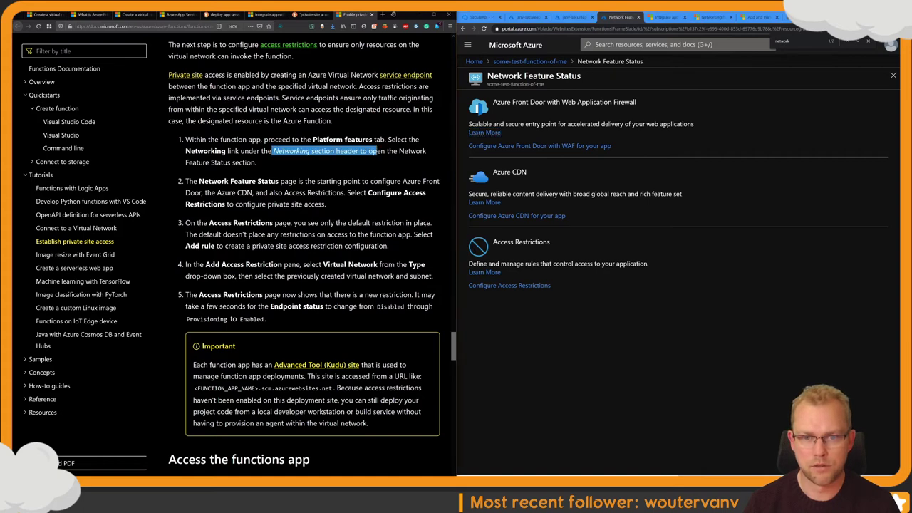
left_click_drag(242, 181, 326, 181)
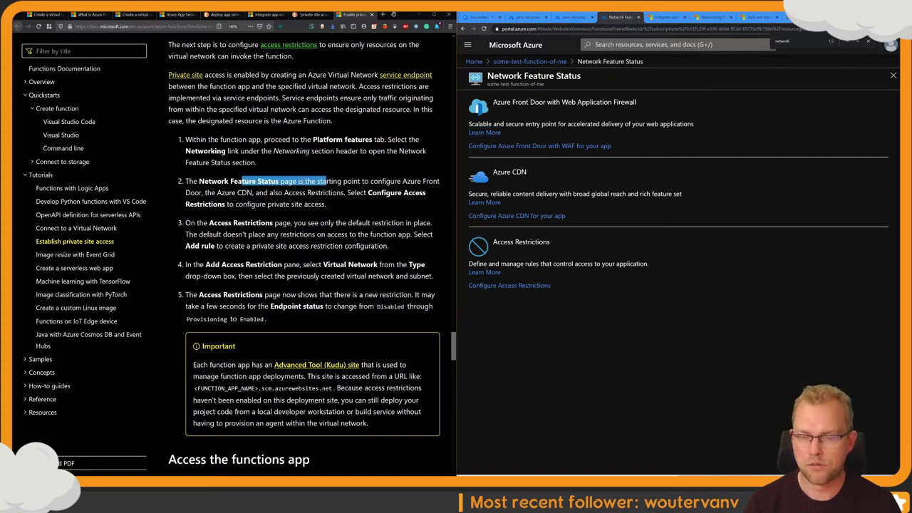
left_click_drag(508, 75, 563, 75)
left_click(574, 17)
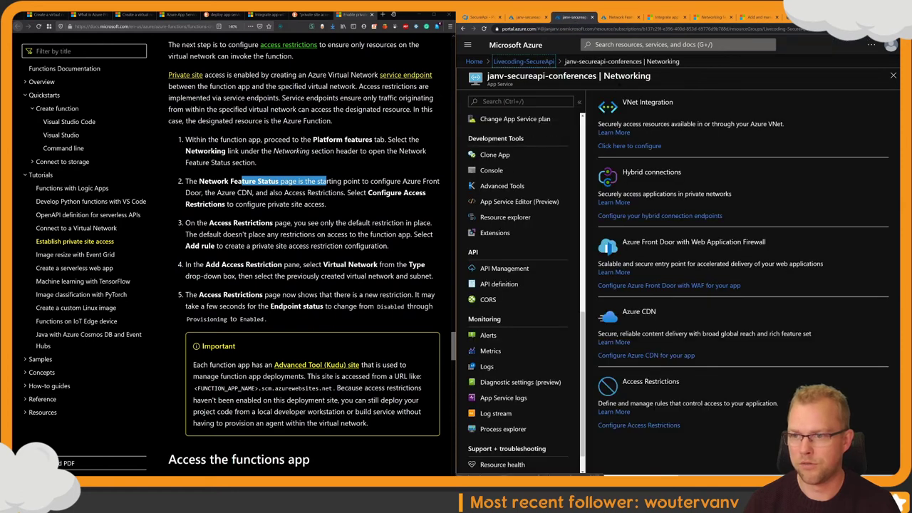
key("ctrl+Tab")
left_click_drag(493, 75, 581, 76)
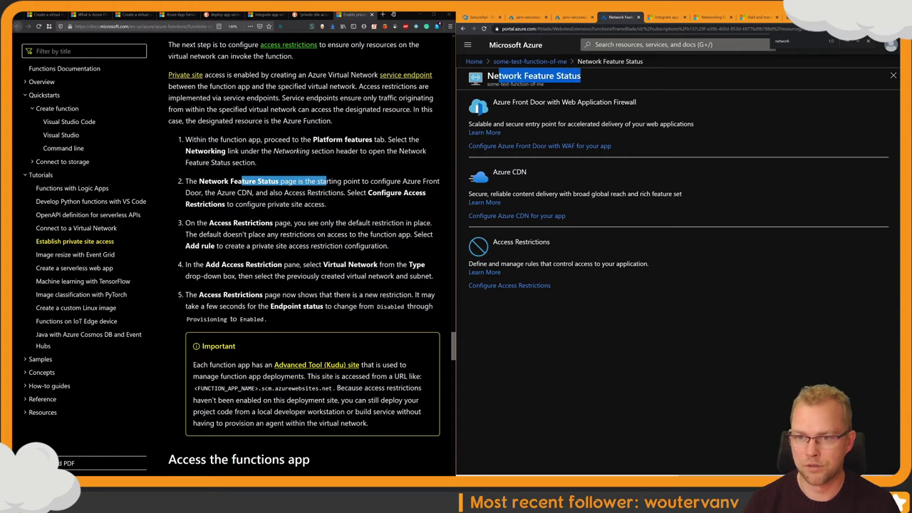
key("ctrl+shift+Tab")
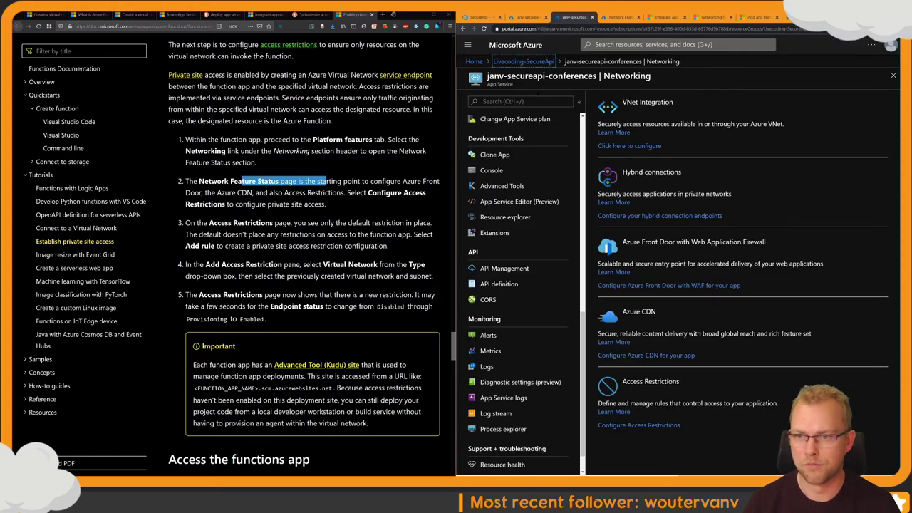
key("ctrl+Tab")
Step: Reread tutorial step 2 on configuring access restrictions and open the Function App's Access Restrictions page
mouse_move(316, 183)
left_mouse_down()
mouse_move(397, 183)
mouse_move(328, 205)
mouse_move(321, 193)
left_mouse_up()
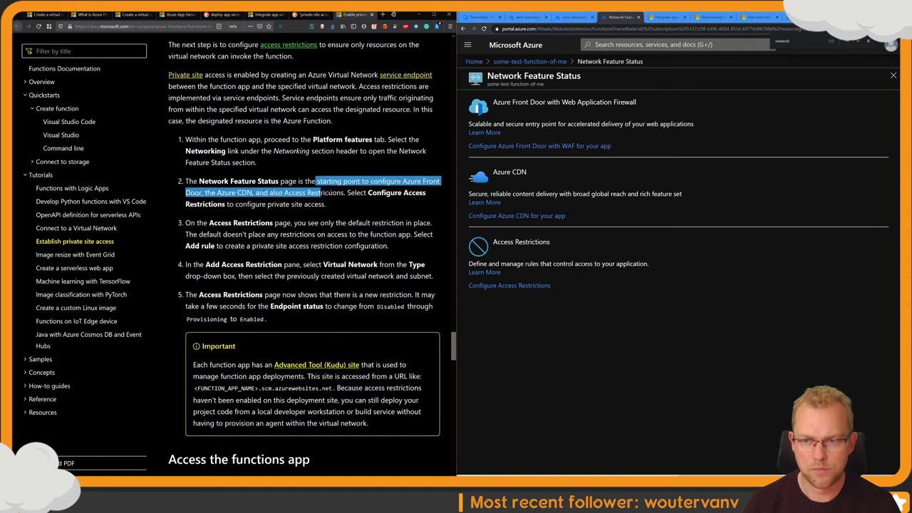
left_click(321, 194)
left_click_drag(297, 182, 346, 194)
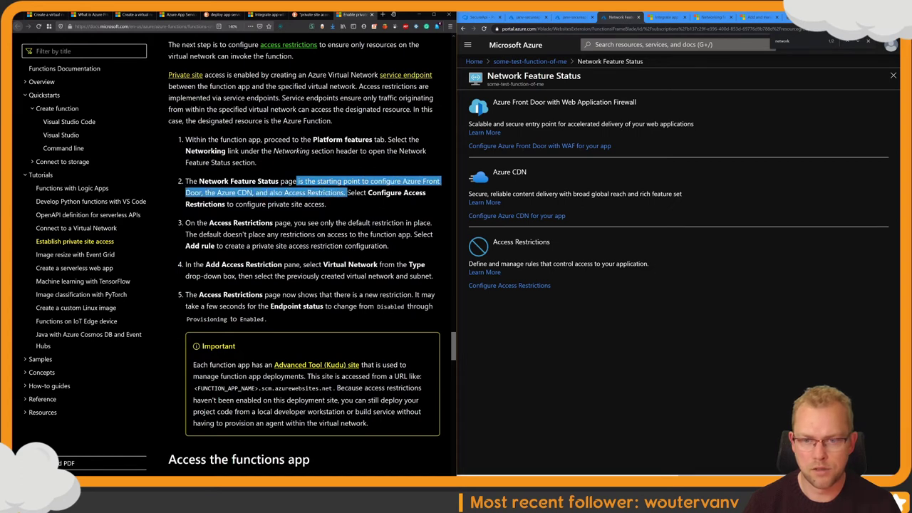
double_click(385, 192)
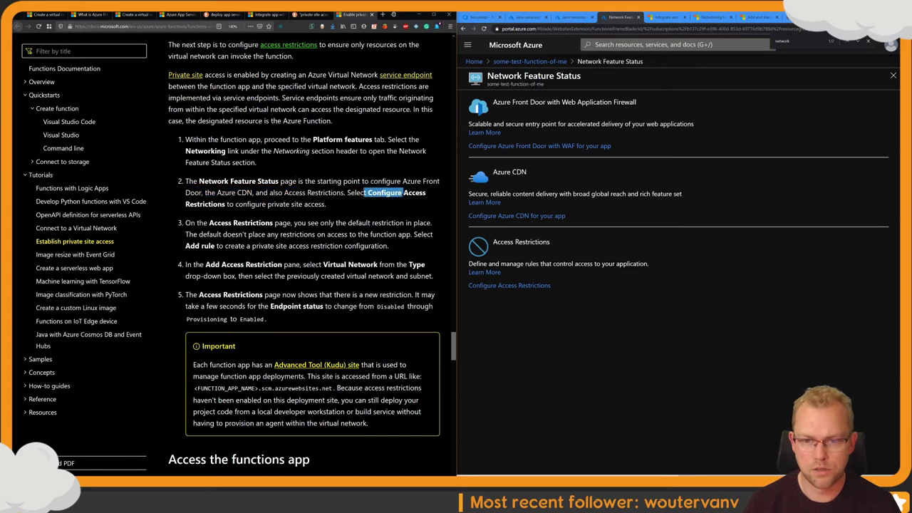
left_click(514, 285)
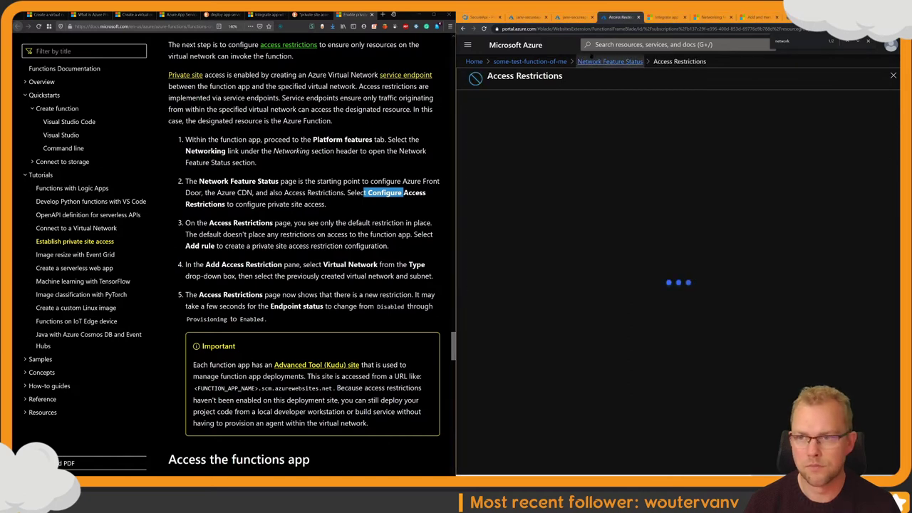
Step: Open the Access Restrictions page of janv-secureapi-conferences and compare it with the Function App's page and tutorial step 4
left_click(574, 17)
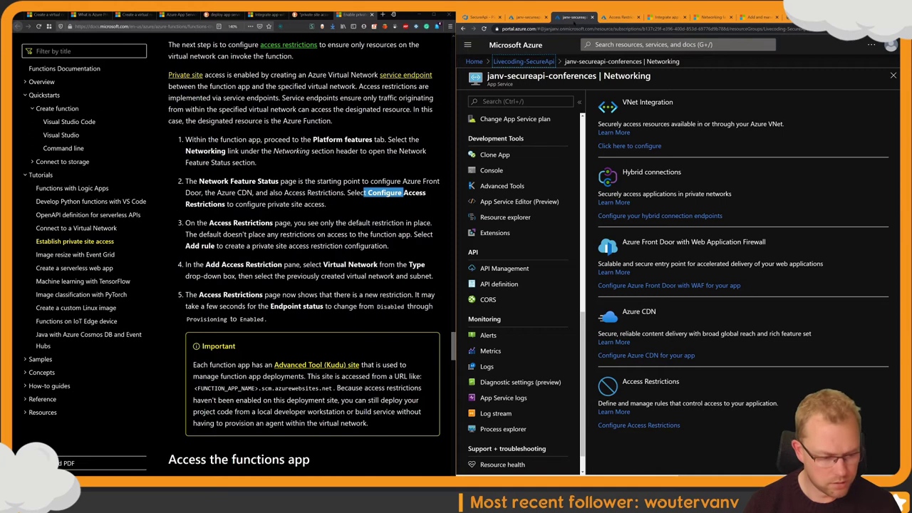
left_click(638, 425)
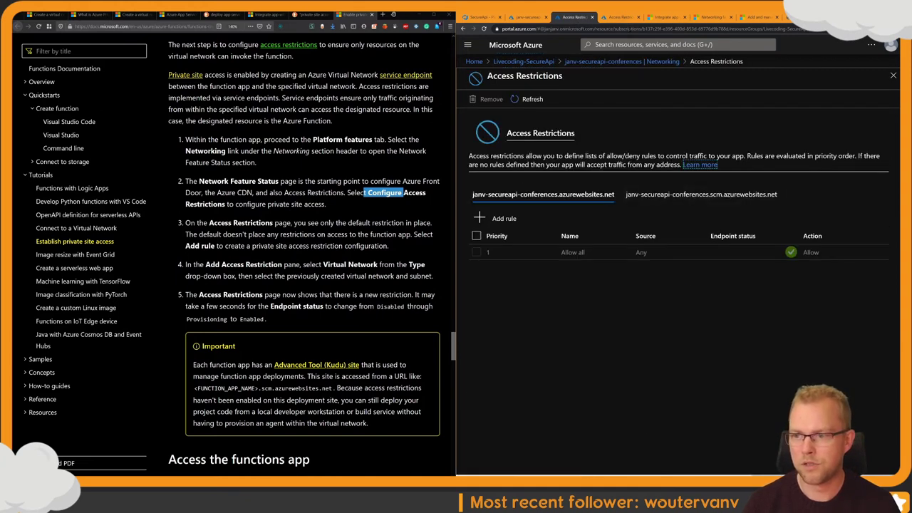
left_click(618, 17)
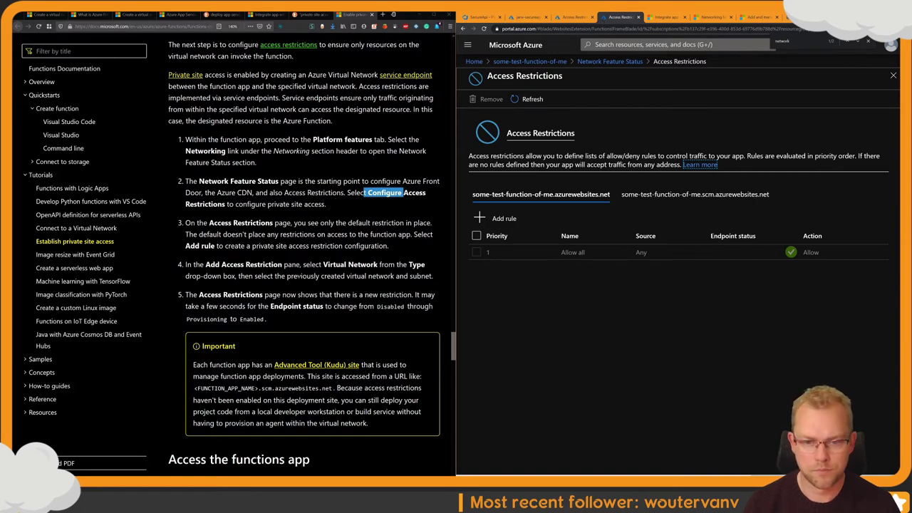
double_click(236, 265)
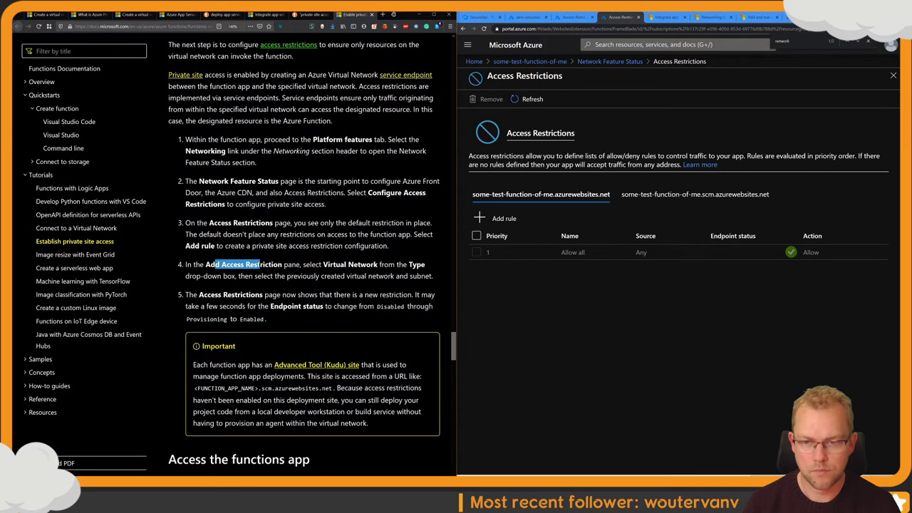
left_click(237, 264)
left_click(643, 363)
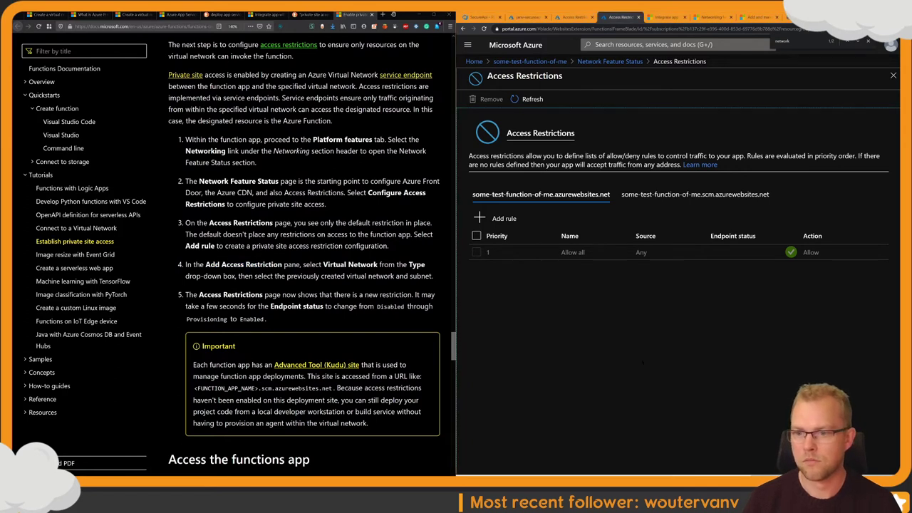
Step: Compare the Access Restrictions pages of some-test-function-of-me and janv-secureapi-conferences with tutorial steps 3 and 4
key("super+Up")
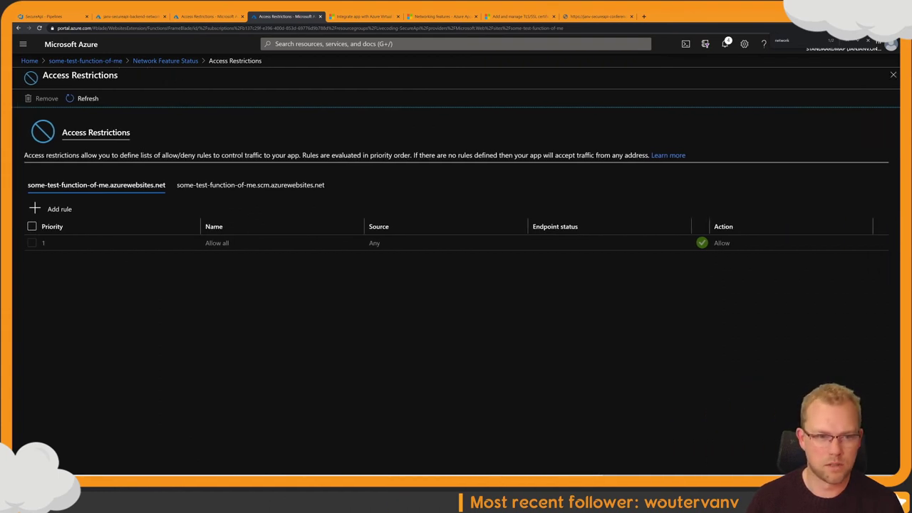
key("ctrl+Page_Up")
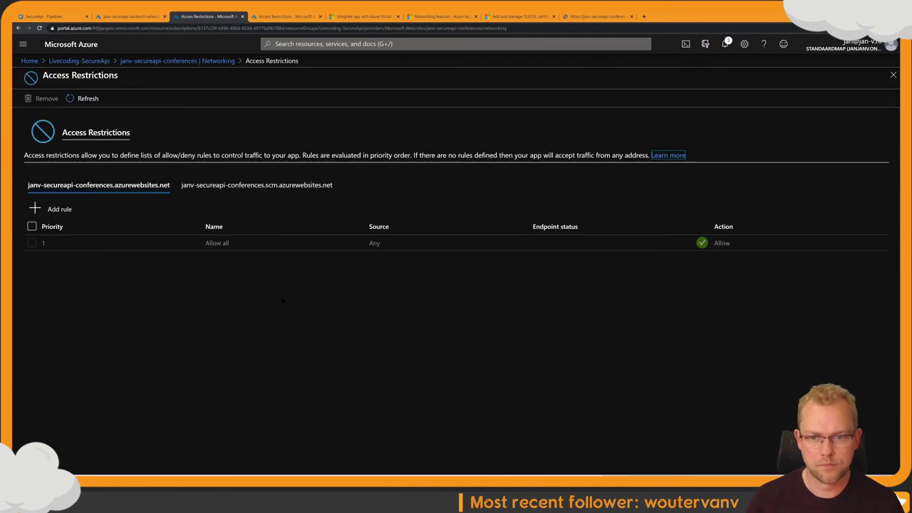
key("super+Right")
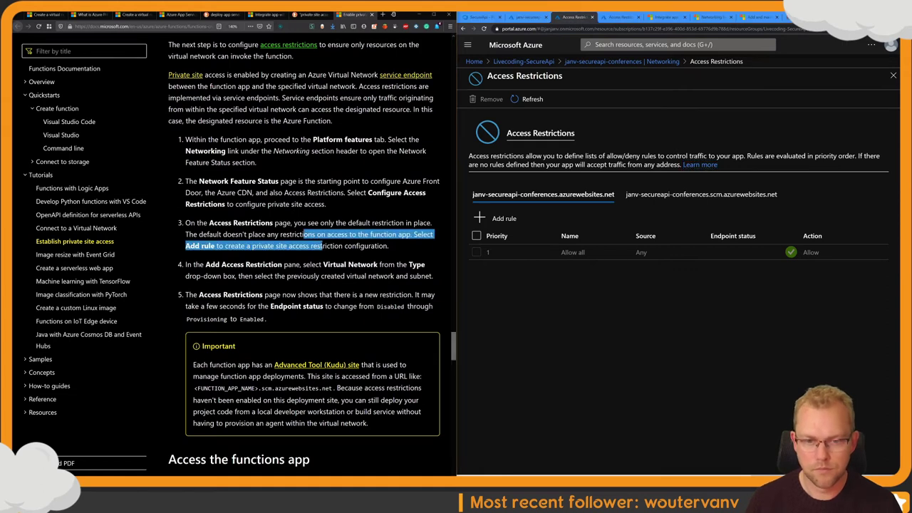
left_click_drag(252, 246, 332, 276)
left_click(332, 276)
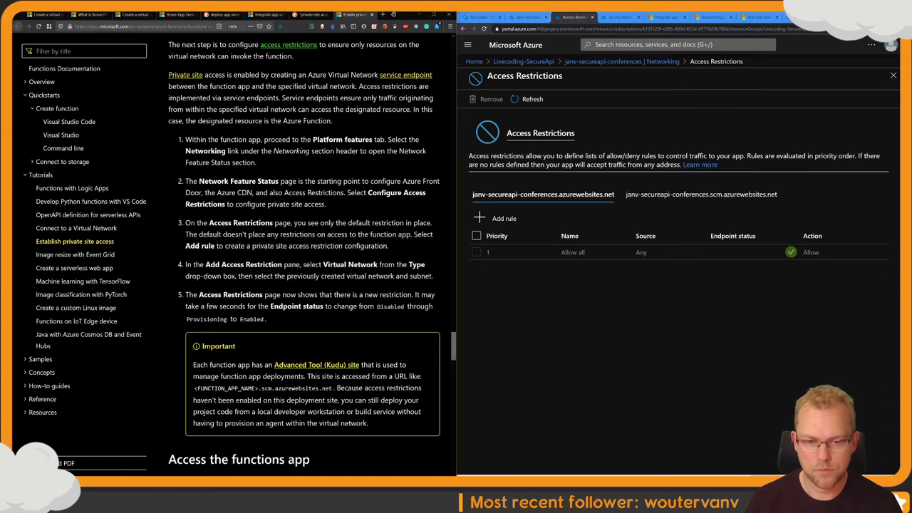
scroll(332, 276, "down", 3)
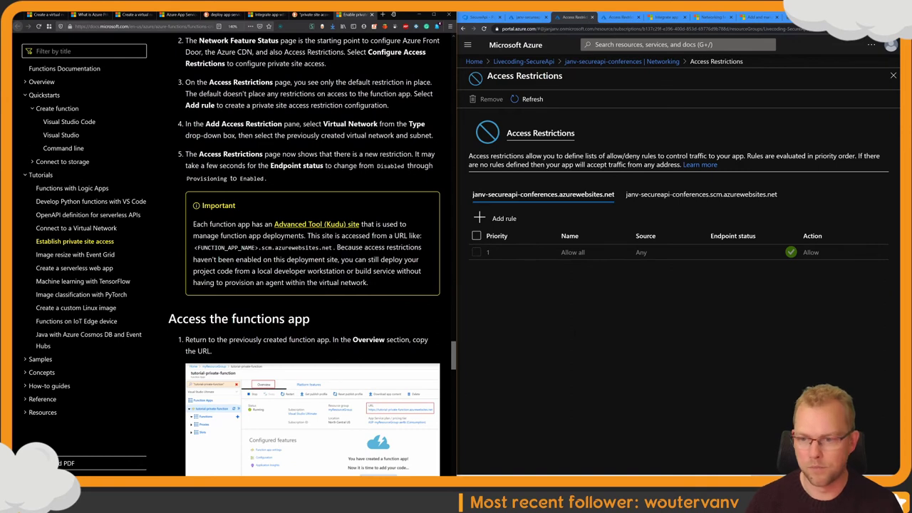
left_click(620, 16)
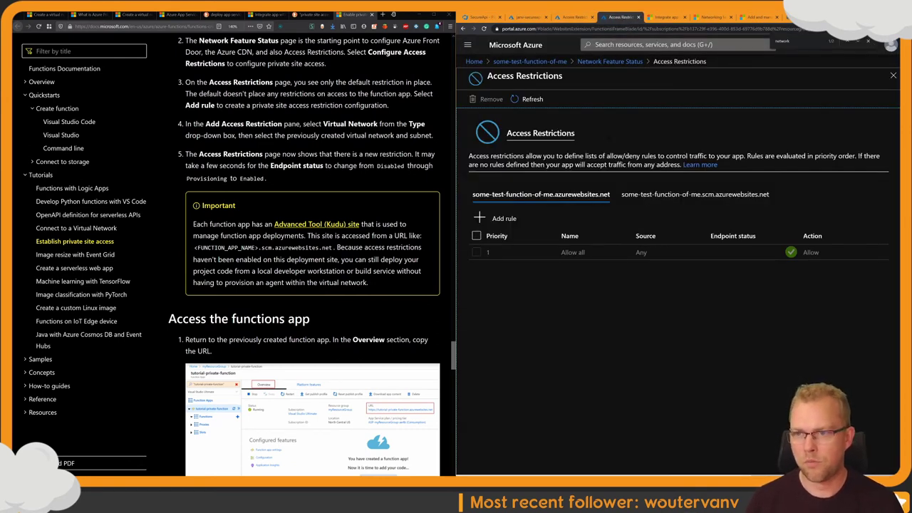
left_click(579, 17)
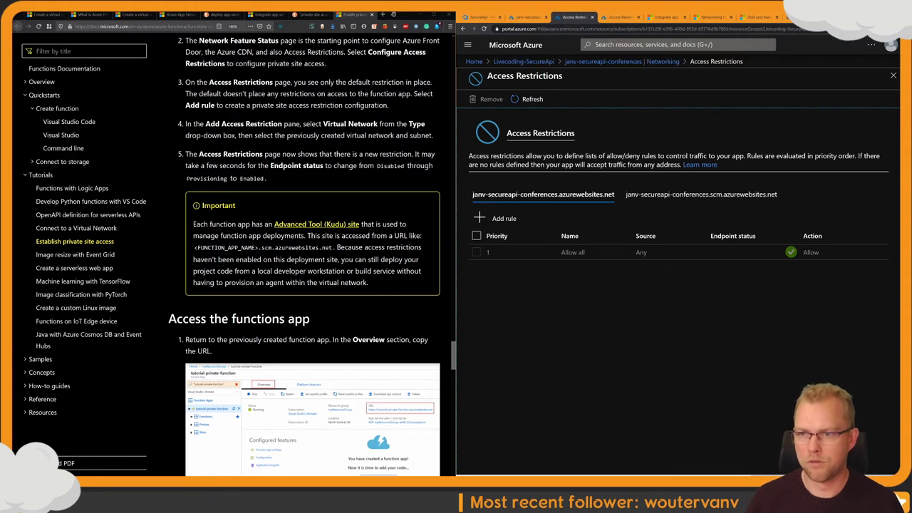
Step: Start an Allow rule named backend-vnet for janv-secureapi-conferences with type Virtual Network, network janv-secureapi-backend-network and subnet janv-secureapi-app-subnet
left_click(503, 218)
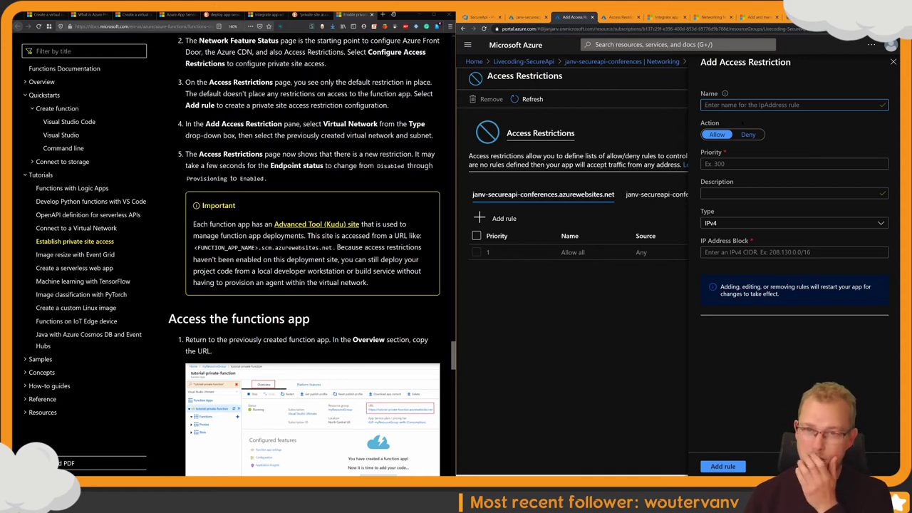
type("backend-vnet")
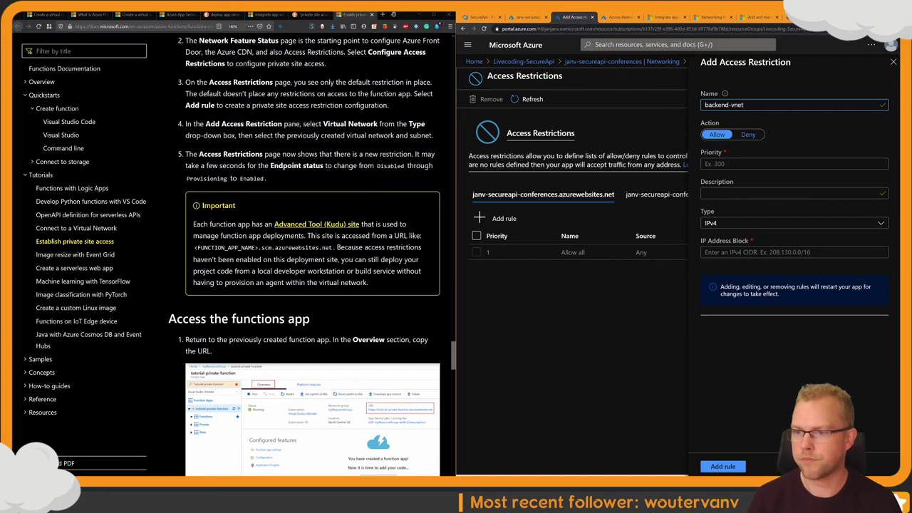
left_click(779, 226)
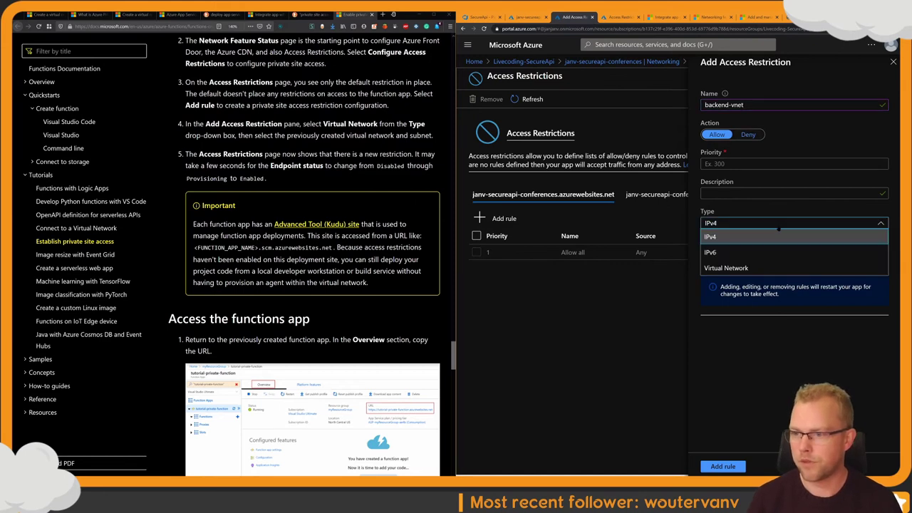
left_click(755, 264)
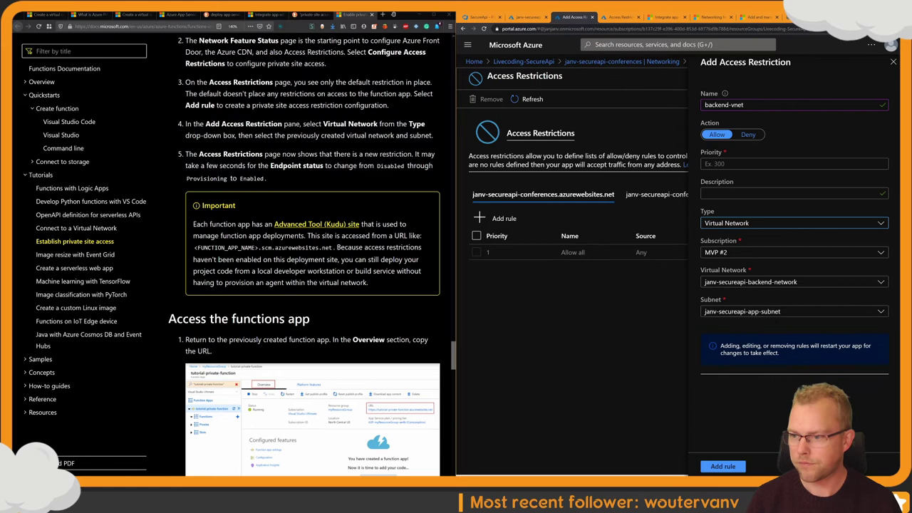
left_click(791, 193)
left_click(794, 164)
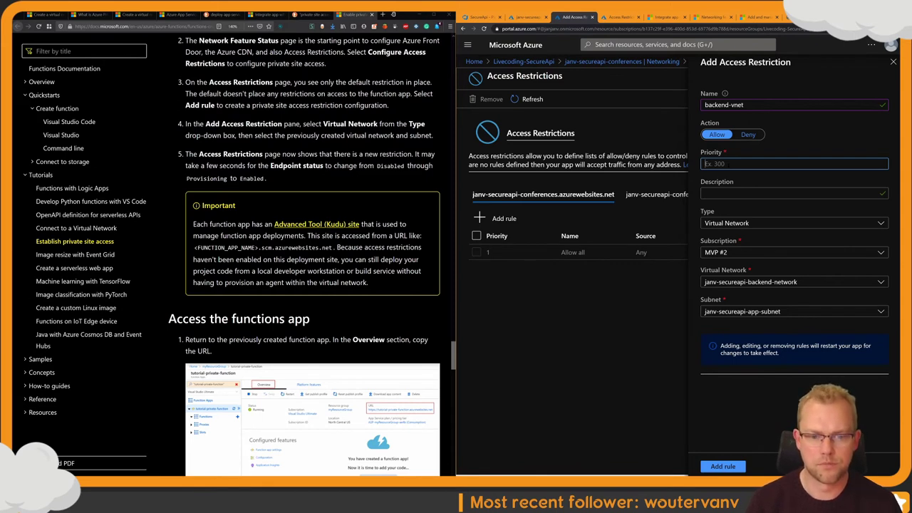
Step: Check tutorial steps 3 to 5, set the backend-vnet rule's priority to 100 and add the rule
scroll(312, 256, "up", 1)
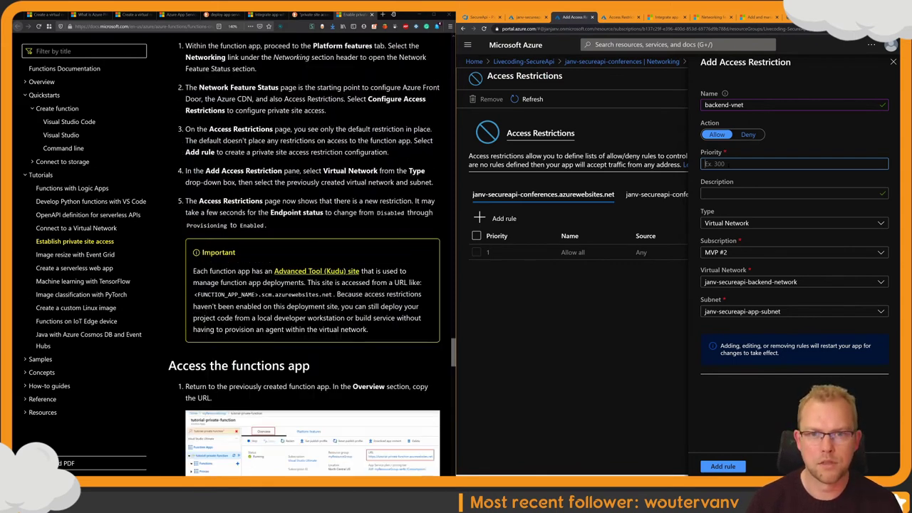
left_click_drag(302, 140, 328, 152)
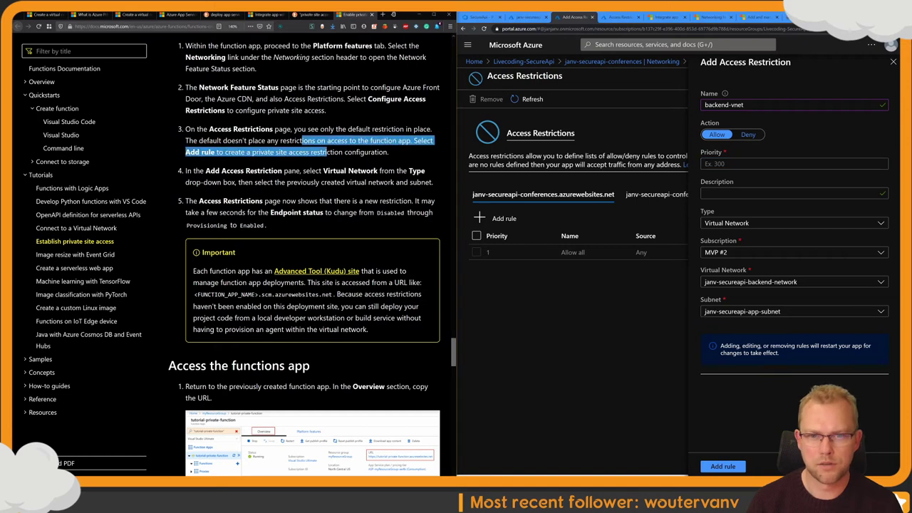
left_click_drag(267, 171, 331, 170)
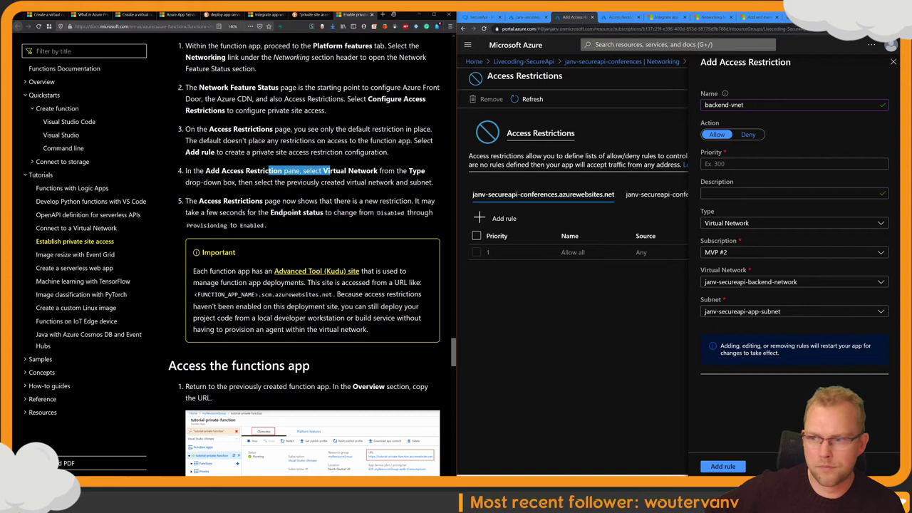
left_click(784, 164)
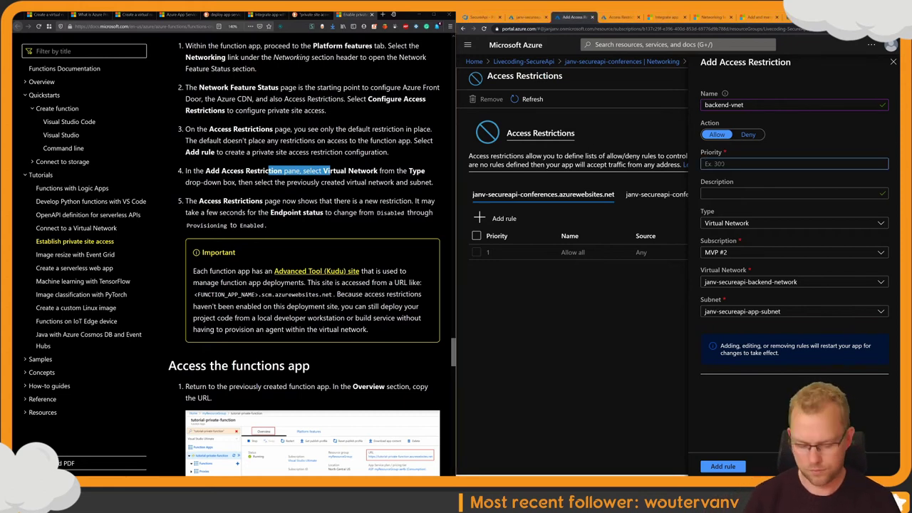
type("100")
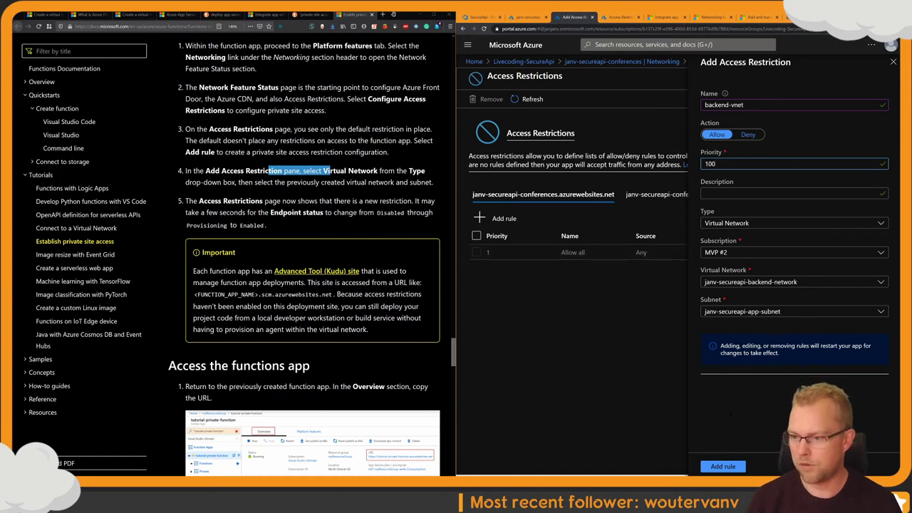
key("Return")
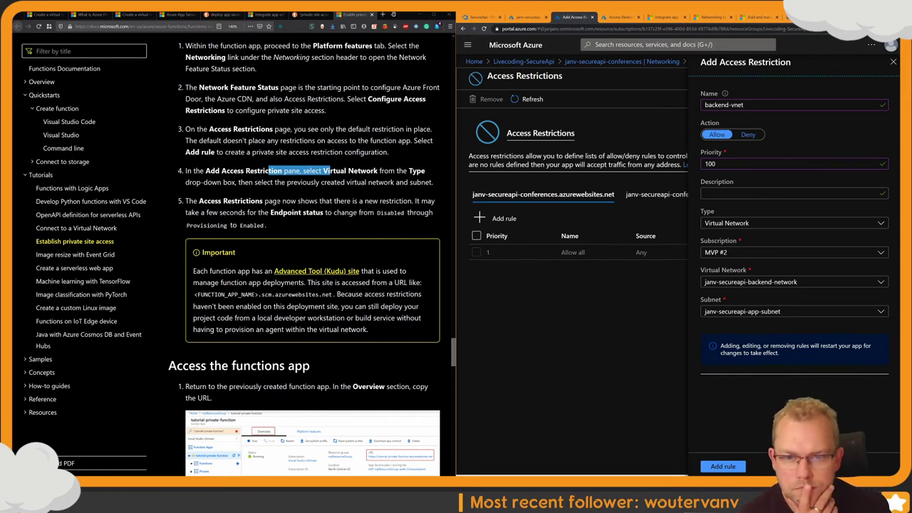
left_click_drag(272, 201, 390, 201)
left_click(390, 201)
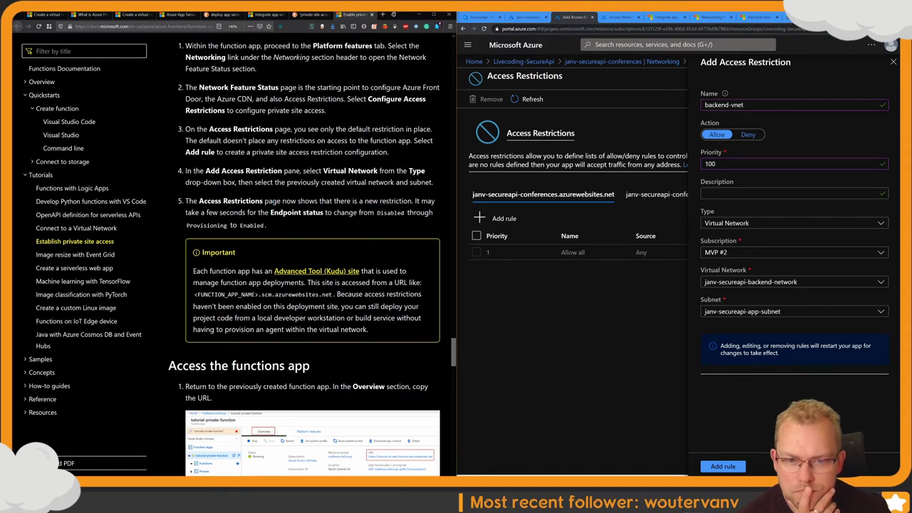
left_click(723, 466)
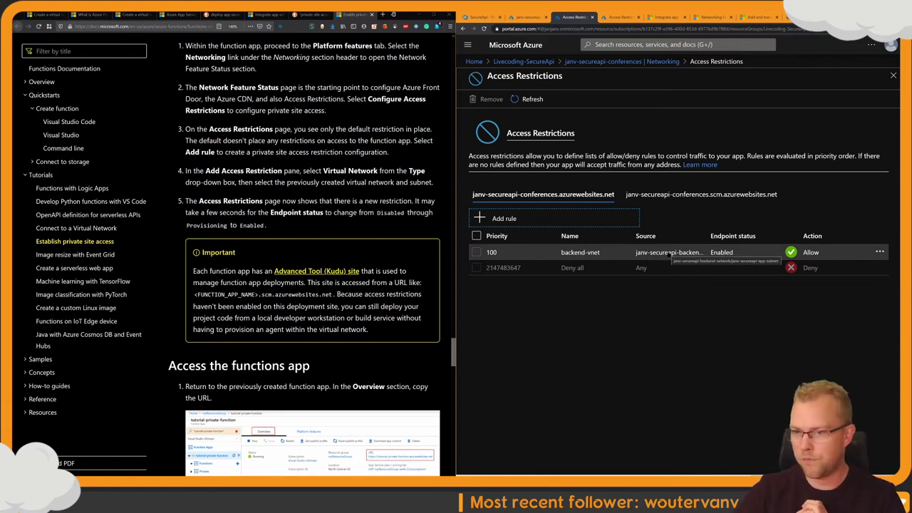
Step: Open the scm site's restrictions and try applying the same restrictions as janv-secureapi-conferences.azurewebsites.net
left_click(702, 194)
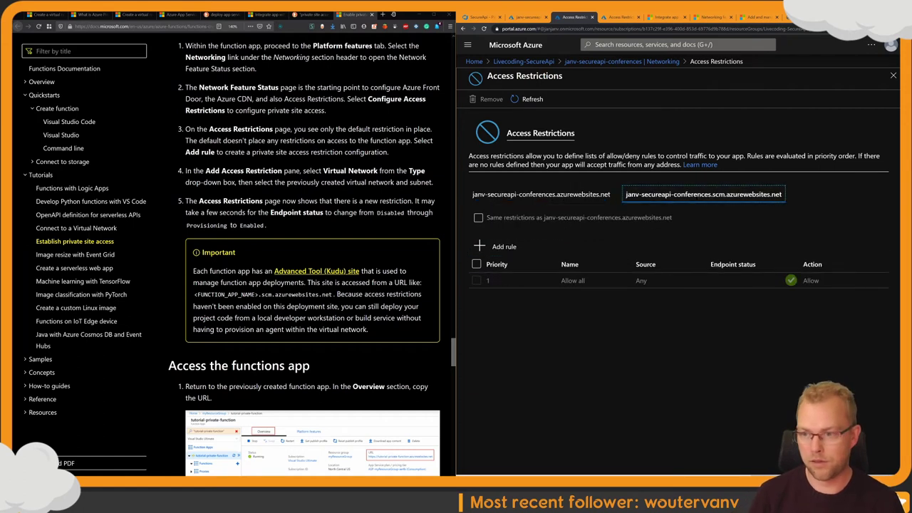
left_click(510, 219)
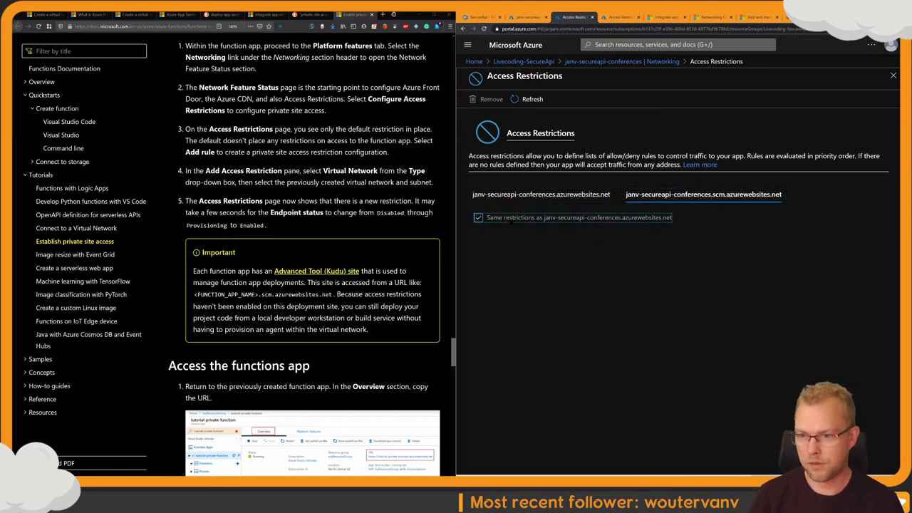
left_click(511, 221)
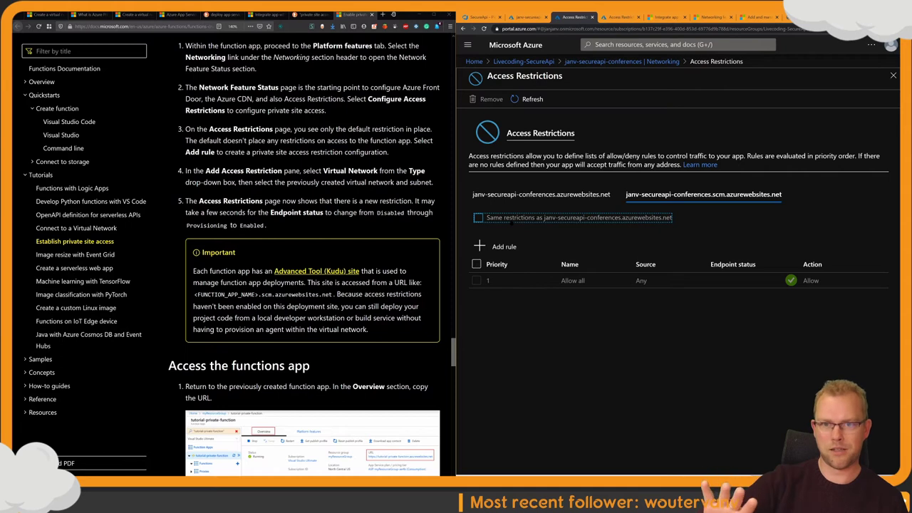
Step: Read the tutorial's Important note on the Advanced Tool (Kudu) deployment site and the Access the functions app section
left_click_drag(230, 272, 347, 317)
left_click(347, 318)
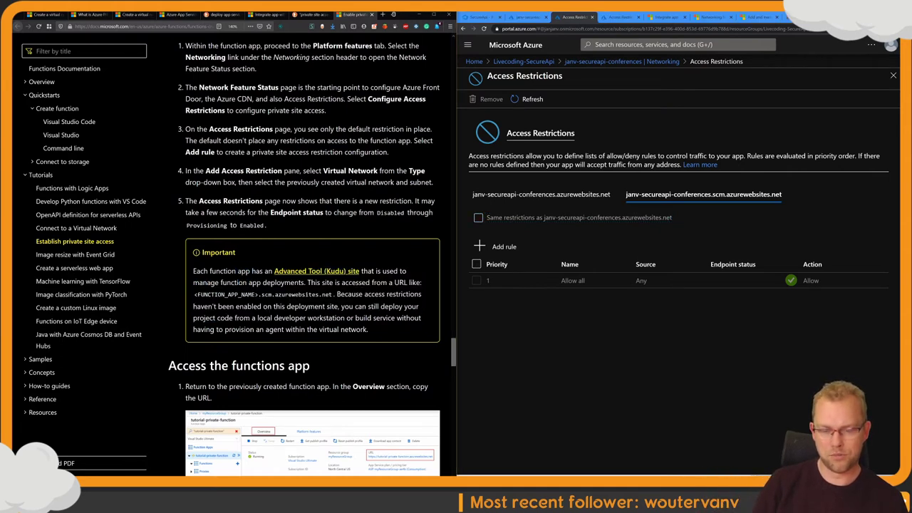
left_click_drag(290, 294, 336, 318)
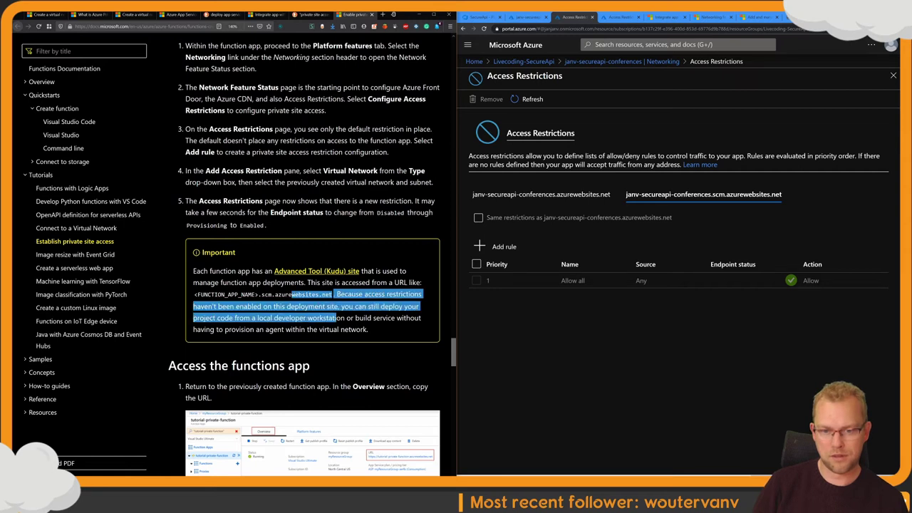
left_click(337, 318)
left_click_drag(230, 271, 308, 329)
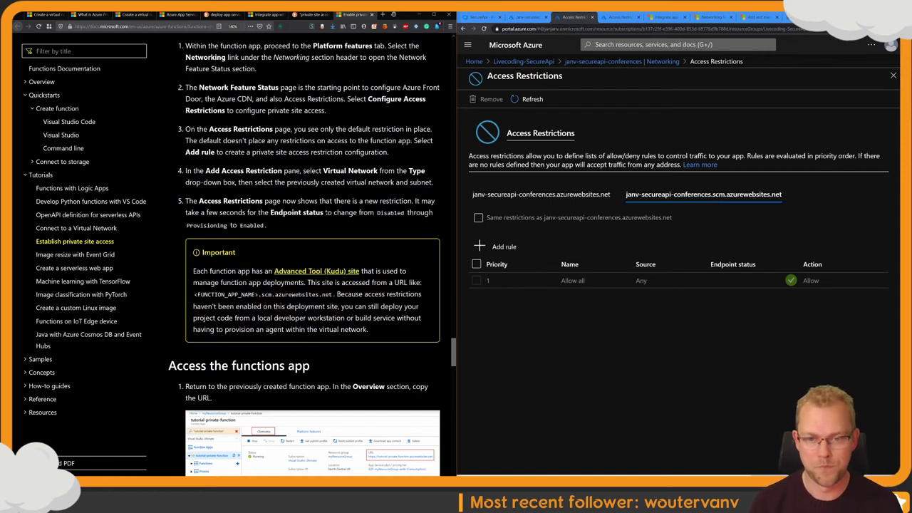
left_click_drag(289, 294, 368, 329)
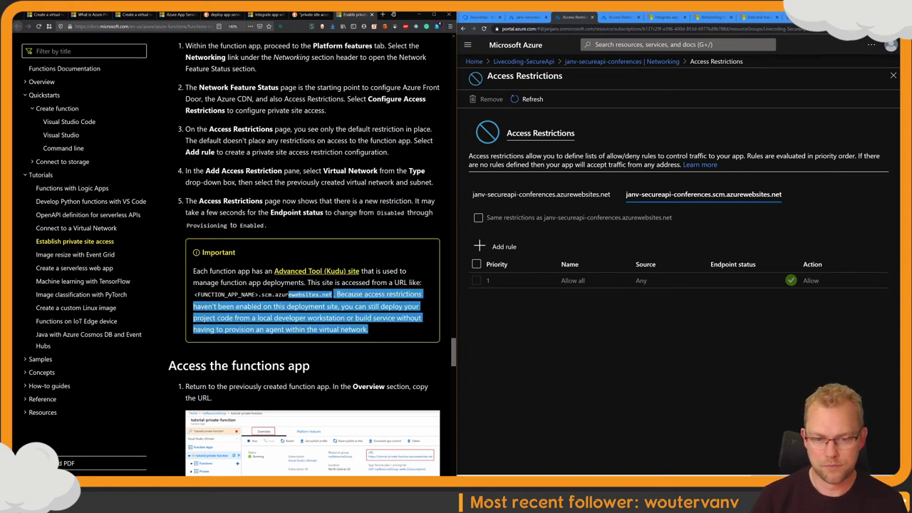
left_click(368, 329)
scroll(363, 301, "down", 3)
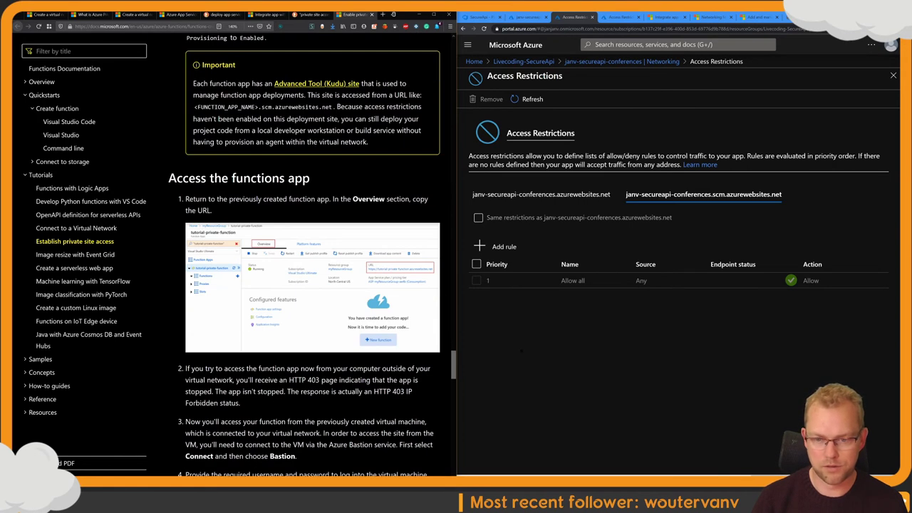
Step: Reload the janv-secureapi-conferences weatherforecast endpoint to test public access against the new restriction
left_click(521, 350)
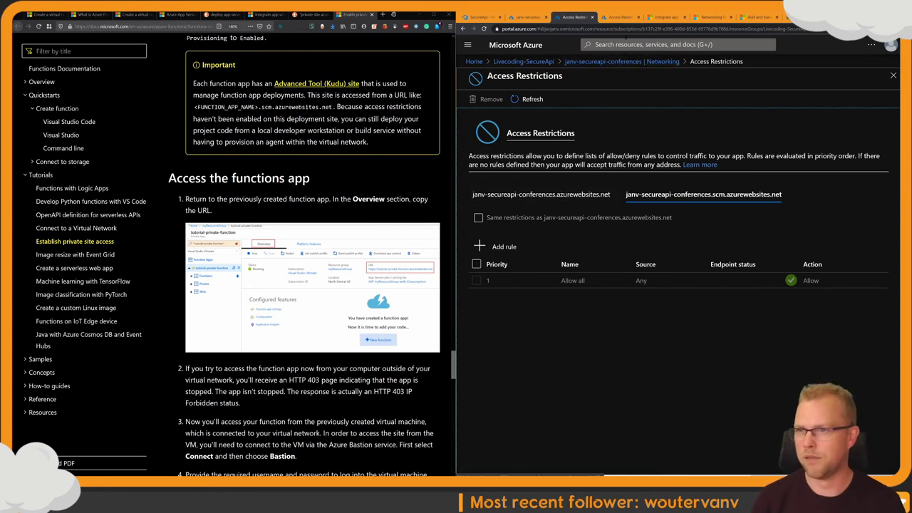
key("ctrl+shift+Tab")
left_click(653, 143)
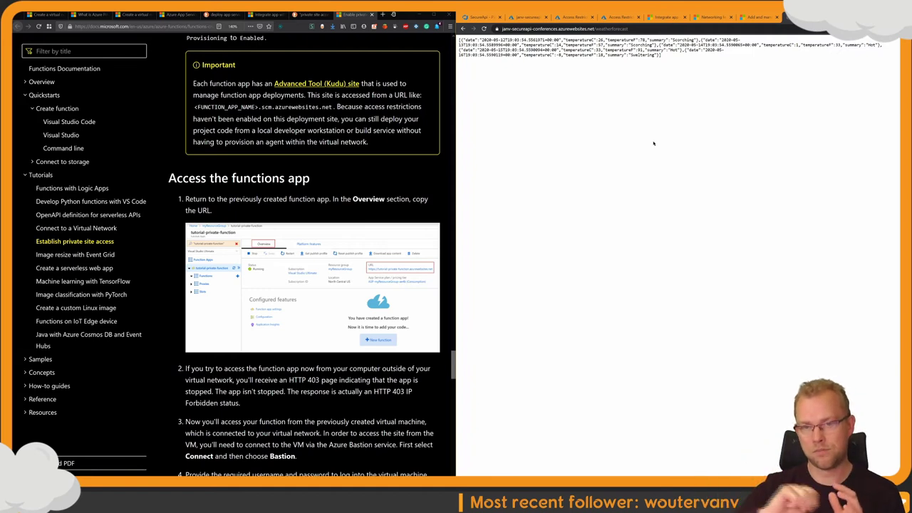
key("F5")
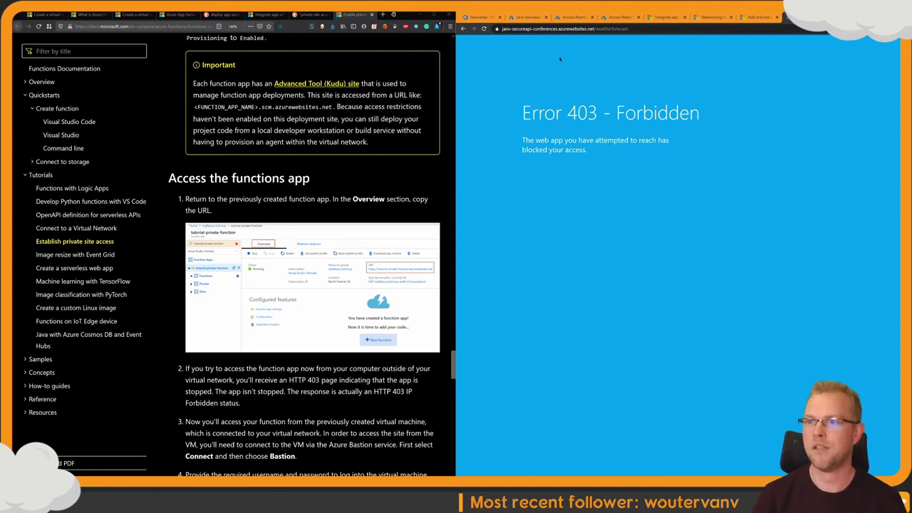
Step: Review the Function App's restrictions and the weatherforecast response, and return to the Access Restrictions page of janv-secureapi-conferences
left_click(620, 17)
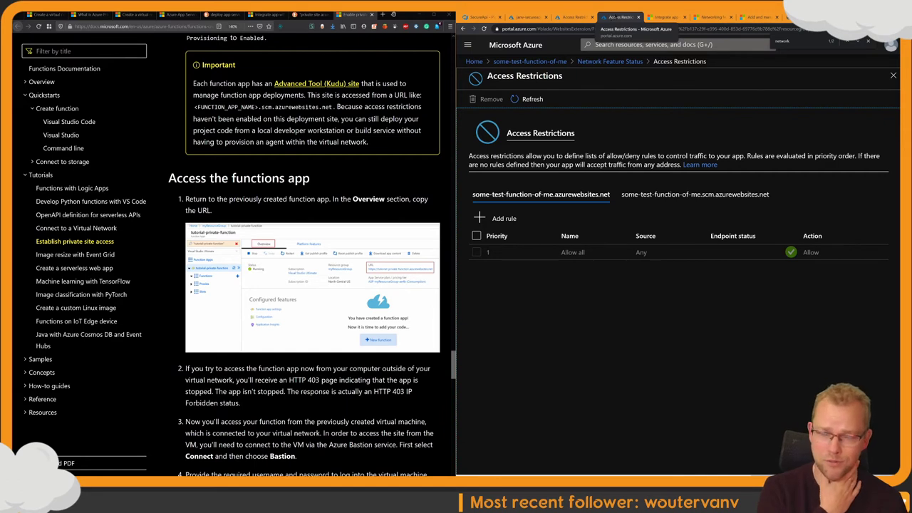
left_click(527, 16)
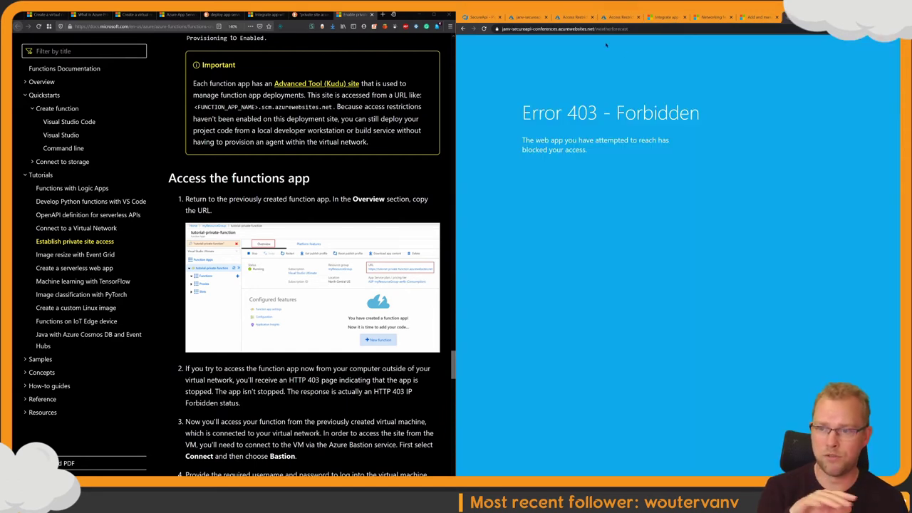
key("alt+Tab")
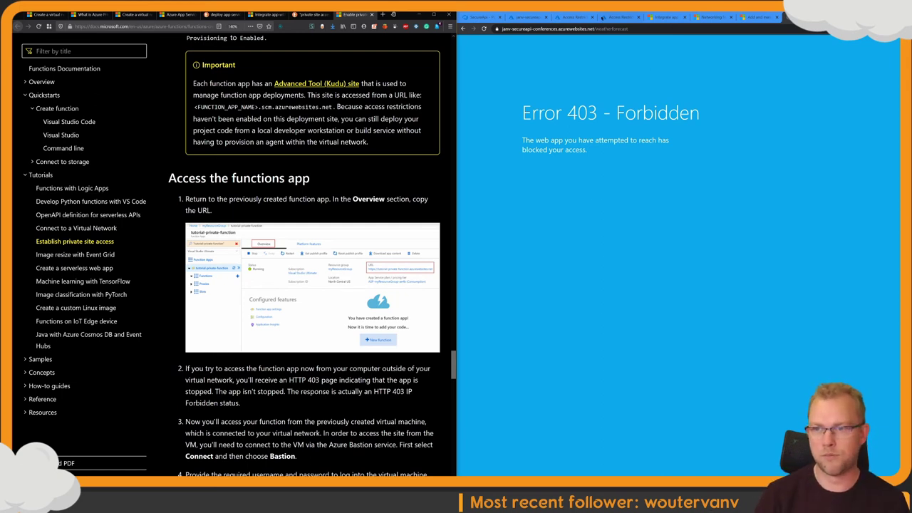
left_click(564, 19)
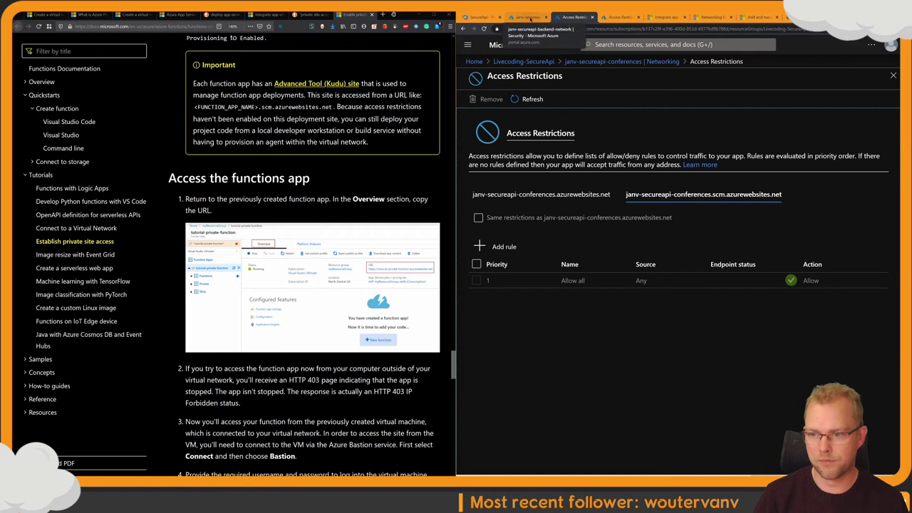
Step: Review the main site's access restrictions for janv-secureapi-conferences and open the overview of the janv-secureapi-api App Service
left_click(541, 194)
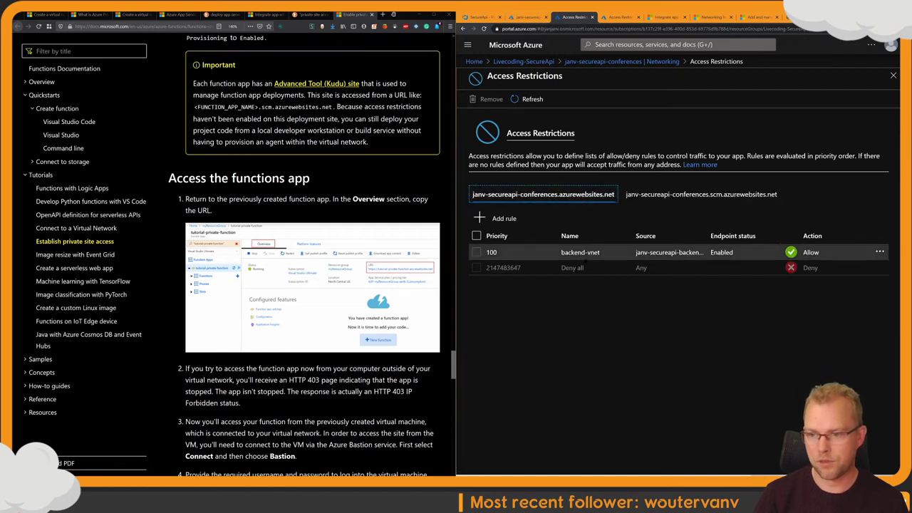
left_click(527, 17)
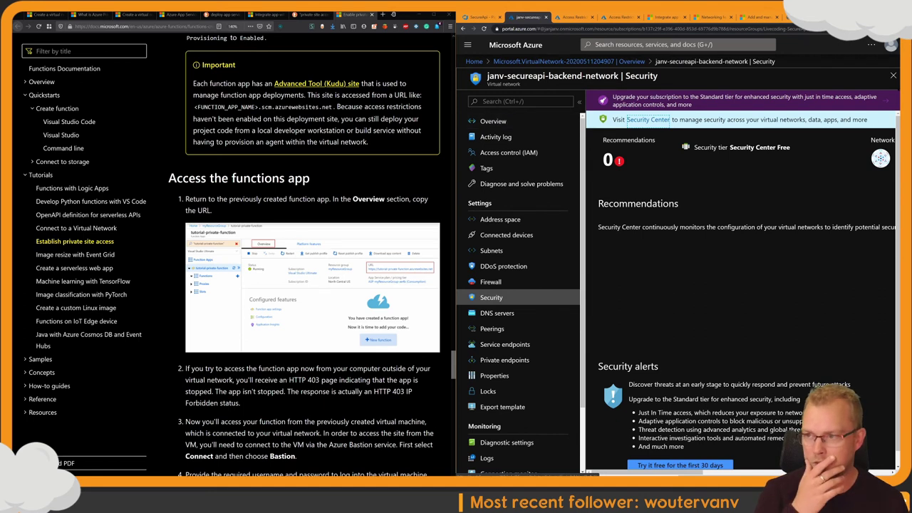
left_click(893, 76)
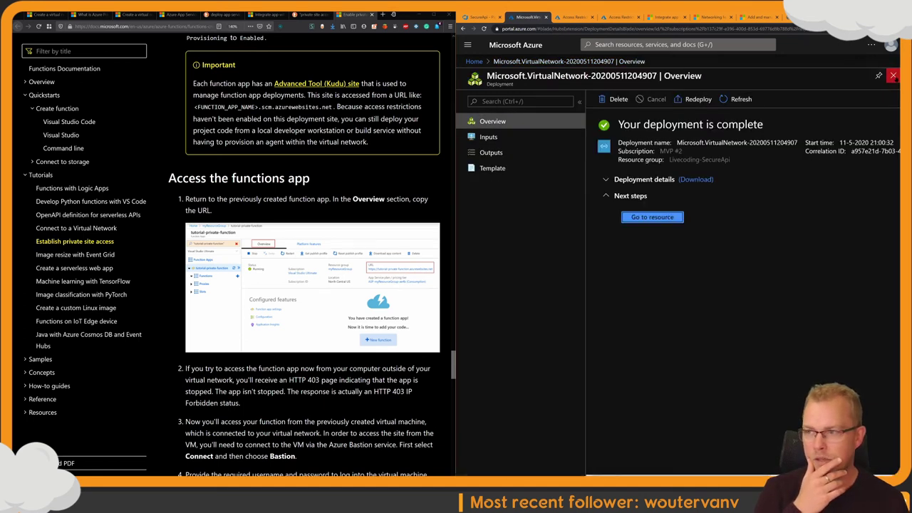
left_click(893, 76)
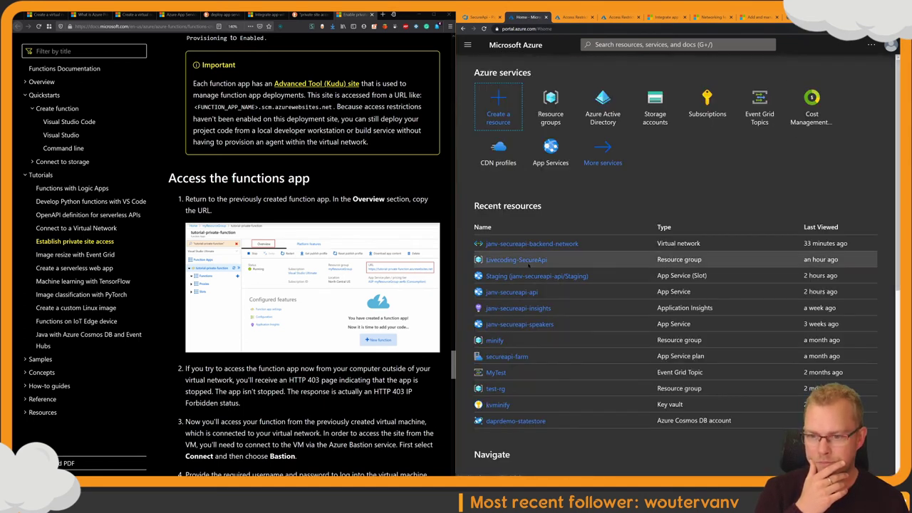
left_click(524, 292)
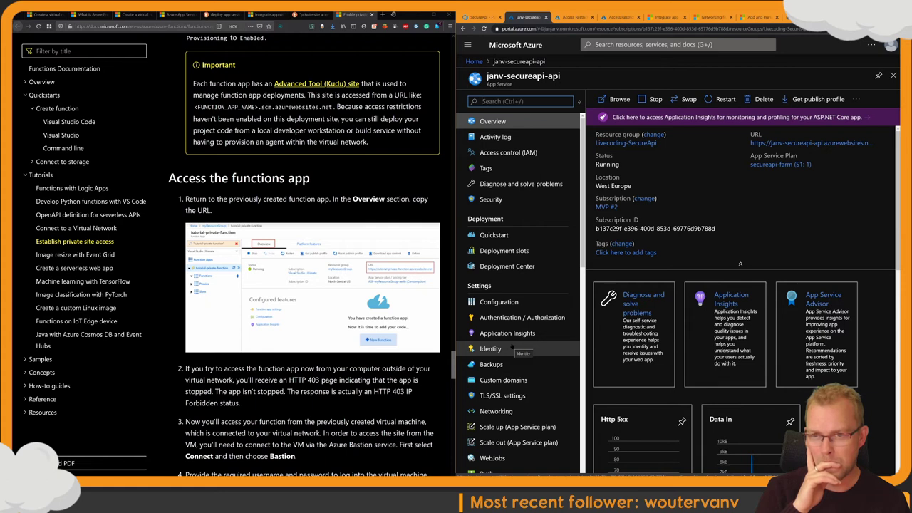
Step: Return to the janv-secureapi-conferences weatherforecast page, switch to the SecureApi solution in Visual Studio, and open TestBackendController.cs
key("ctrl+shift+Tab")
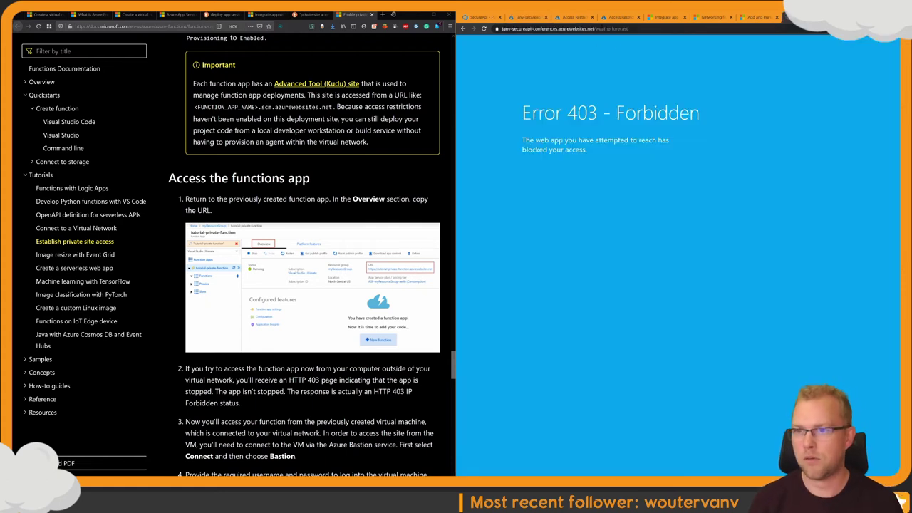
left_click(617, 28)
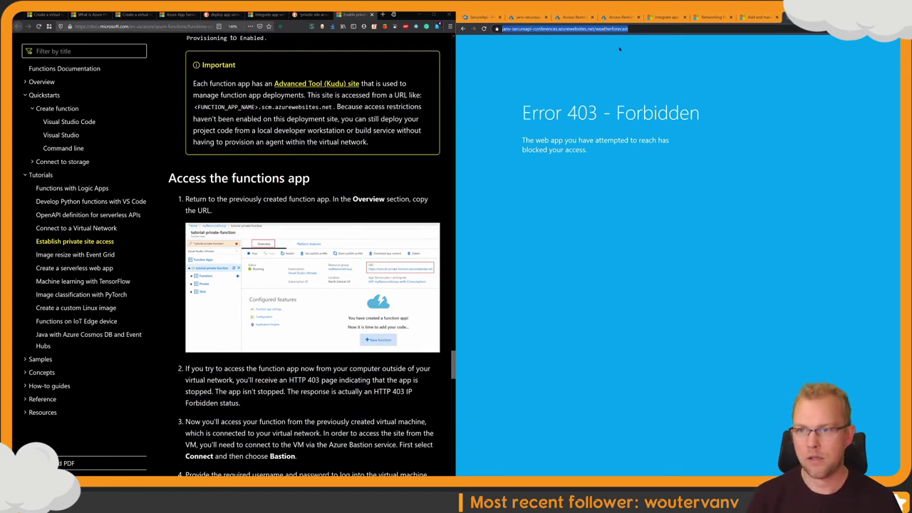
key("super+Tab")
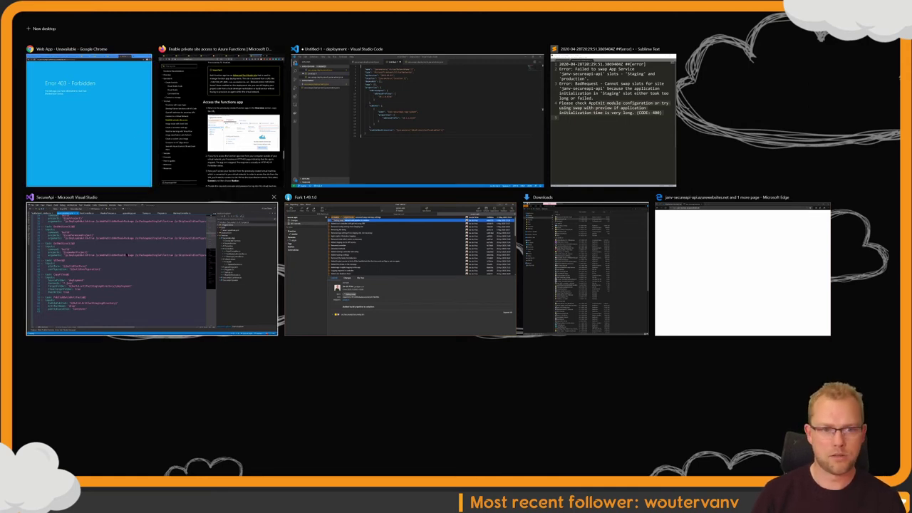
left_click(179, 248)
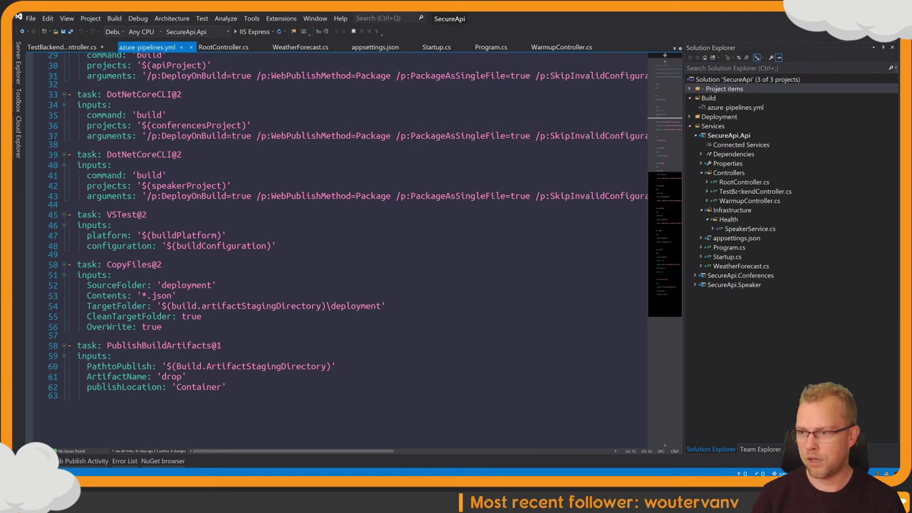
double_click(754, 191)
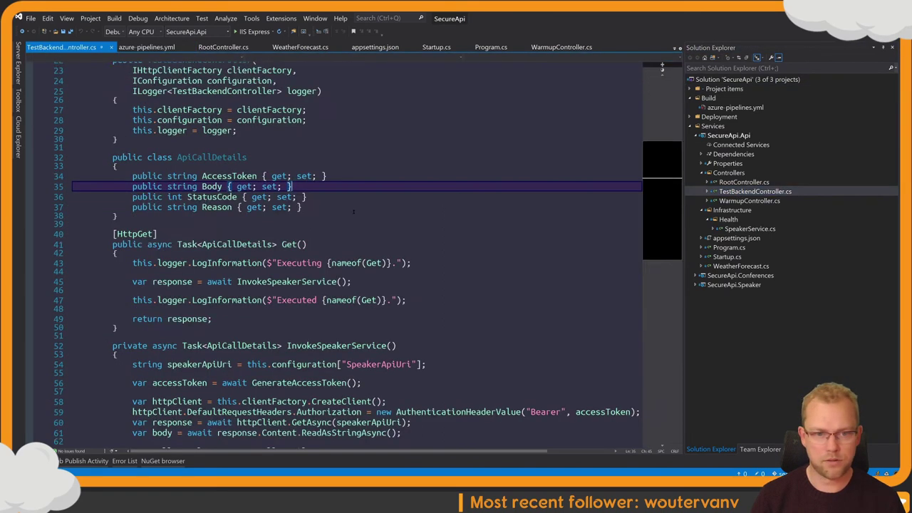
Step: Examine how TestBackendController calls the backend in its Get, InvokeSpeakerService and GenerateAccessToken methods
scroll(245, 232, "up", 4)
scroll(244, 232, "up", 1)
scroll(243, 229, "down", 1)
scroll(244, 230, "up", 1)
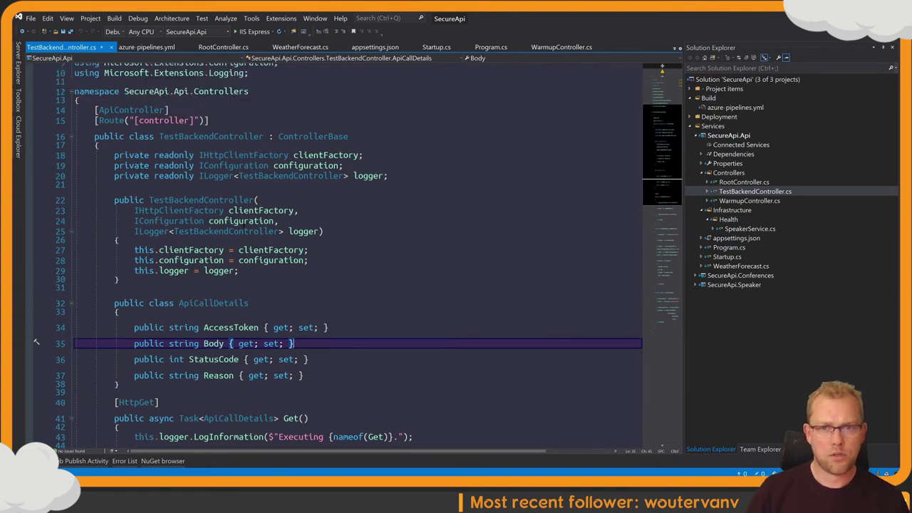
scroll(356, 256, "down", 4)
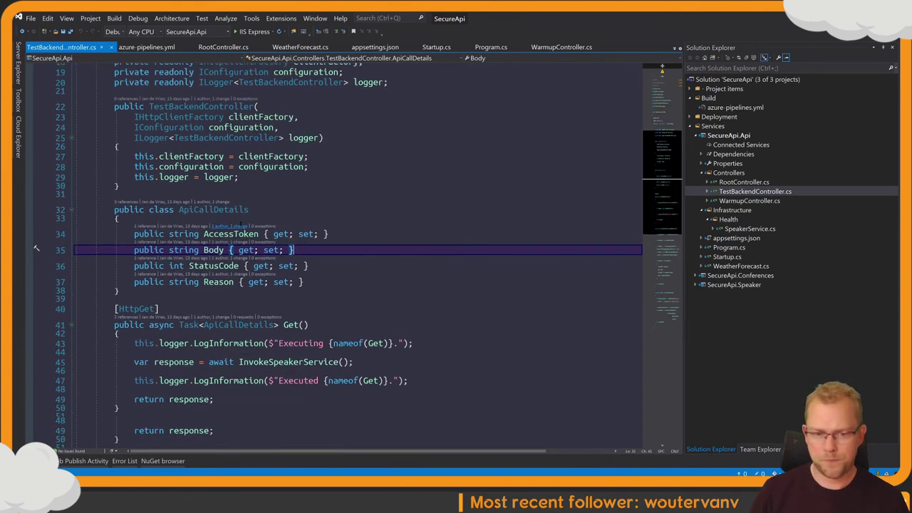
scroll(358, 256, "down", 3)
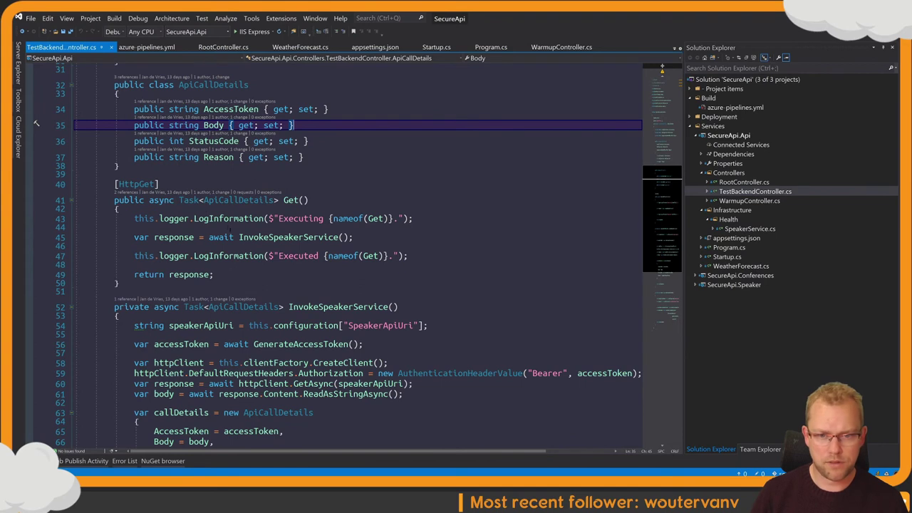
left_click(271, 238)
scroll(271, 250, "down", 2)
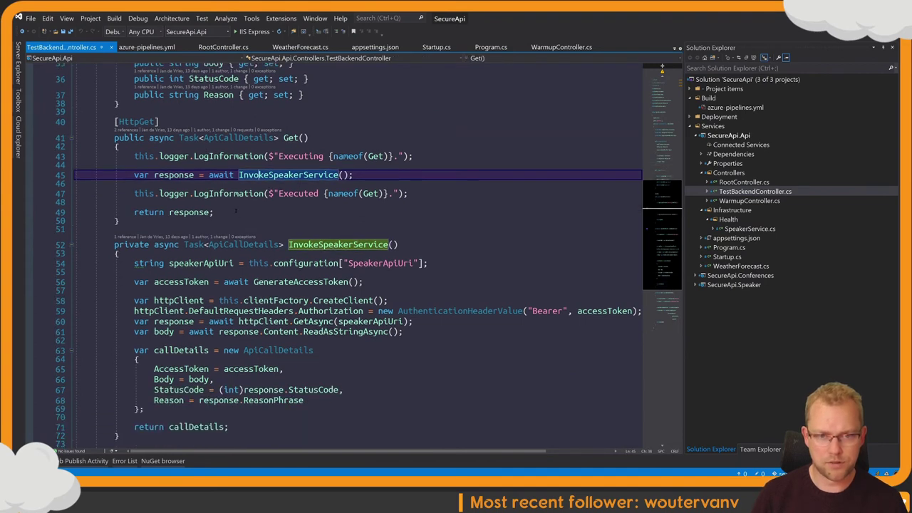
scroll(235, 210, "down", 2)
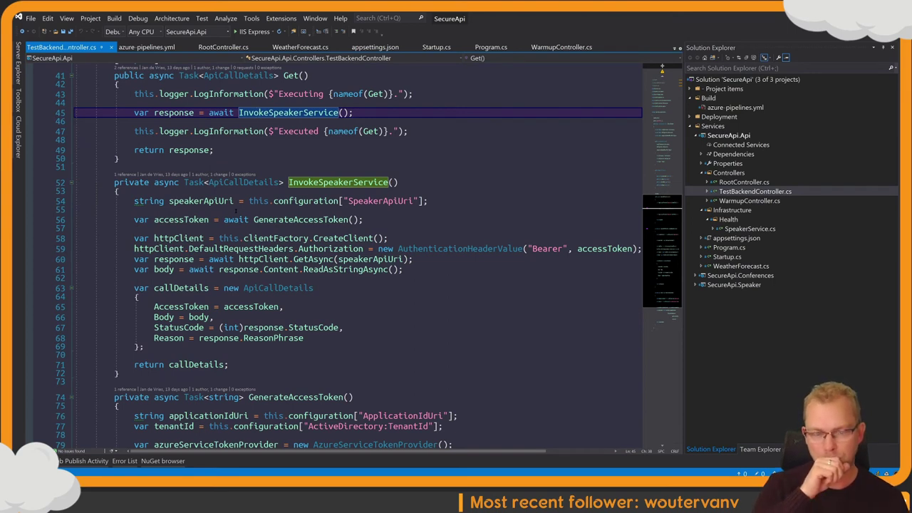
scroll(235, 211, "up", 1)
scroll(235, 211, "down", 3)
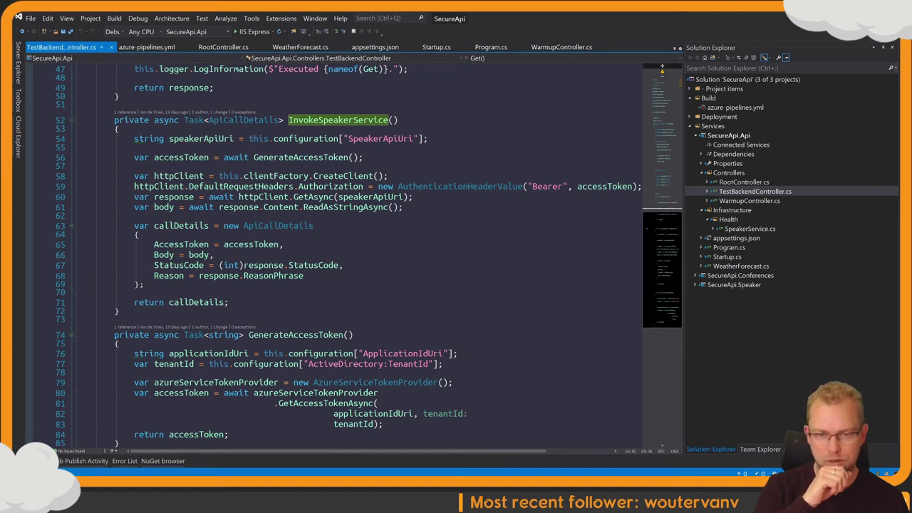
scroll(272, 219, "down", 5)
scroll(271, 218, "up", 5)
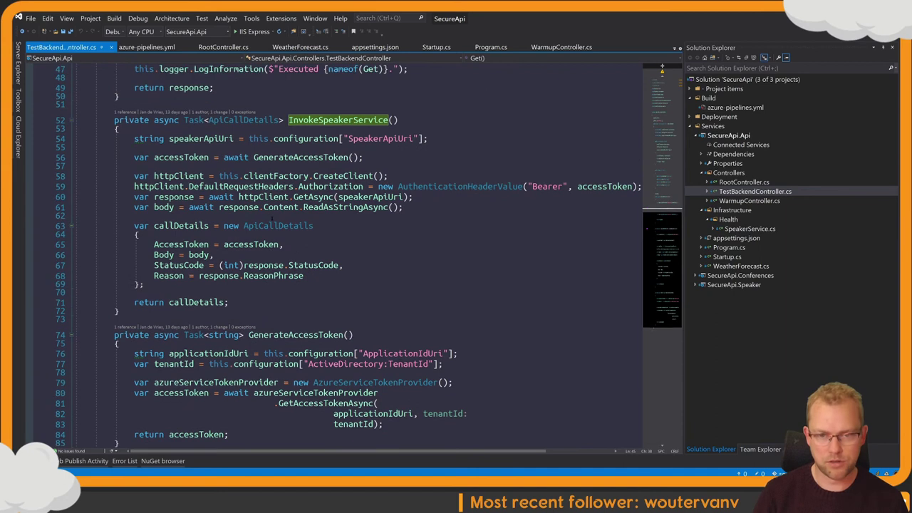
key("ctrl+minus")
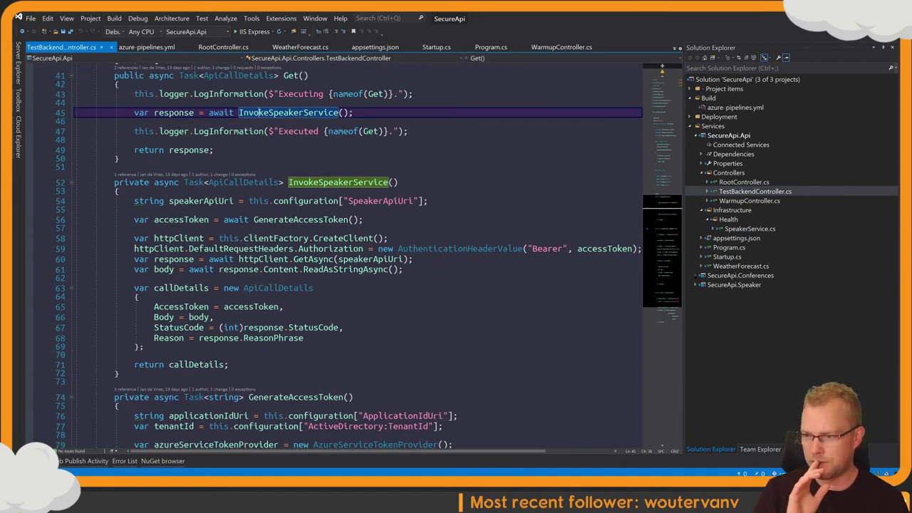
Step: Add a class named BigConferencesController to the Controllers folder of the SecureApi.Conferences project
key("ctrl+alt+l")
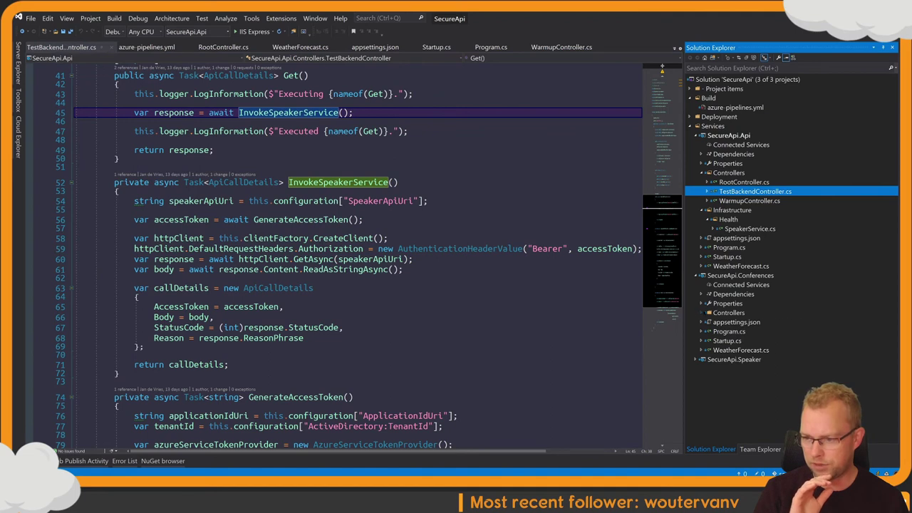
left_click(761, 322)
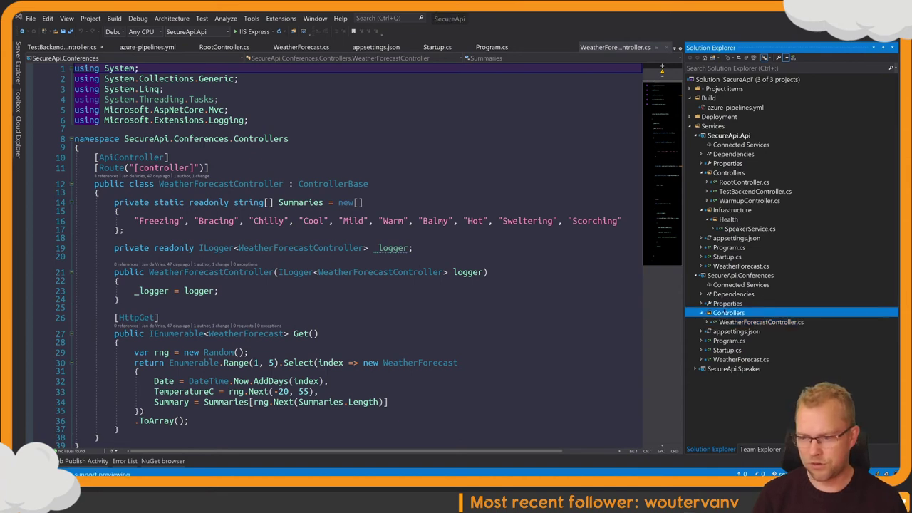
right_click(719, 314)
mouse_move(741, 219)
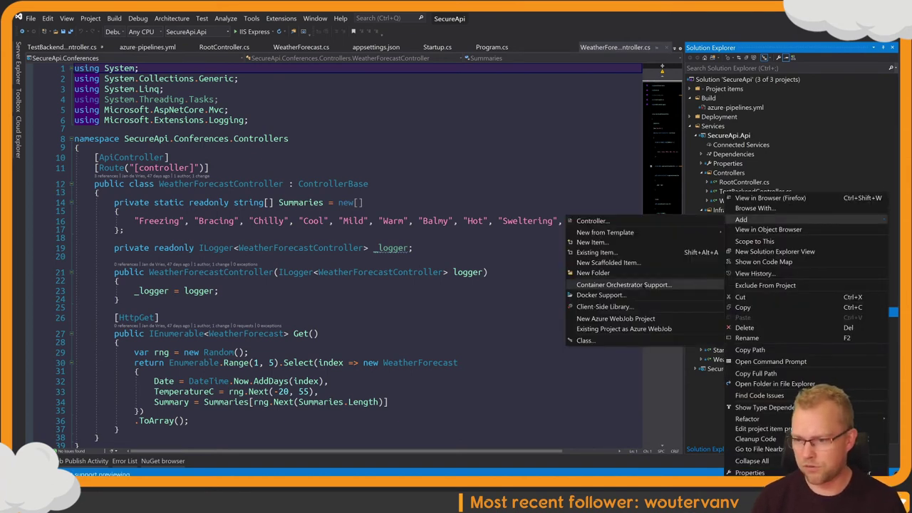
left_click(634, 340)
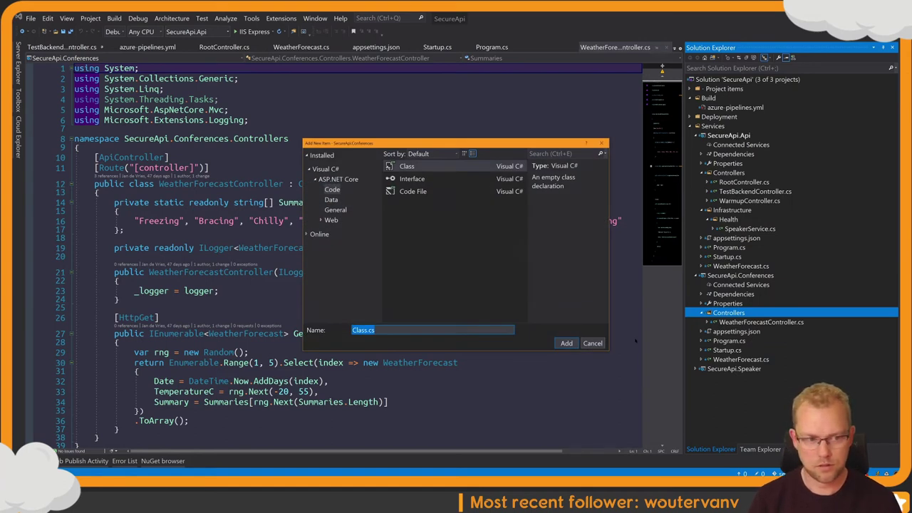
type("B")
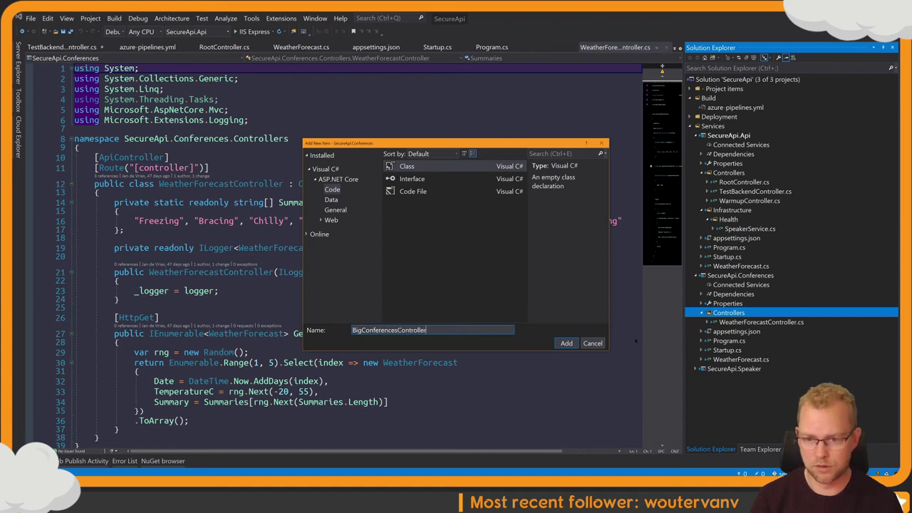
type("igConferencesController")
key("Return")
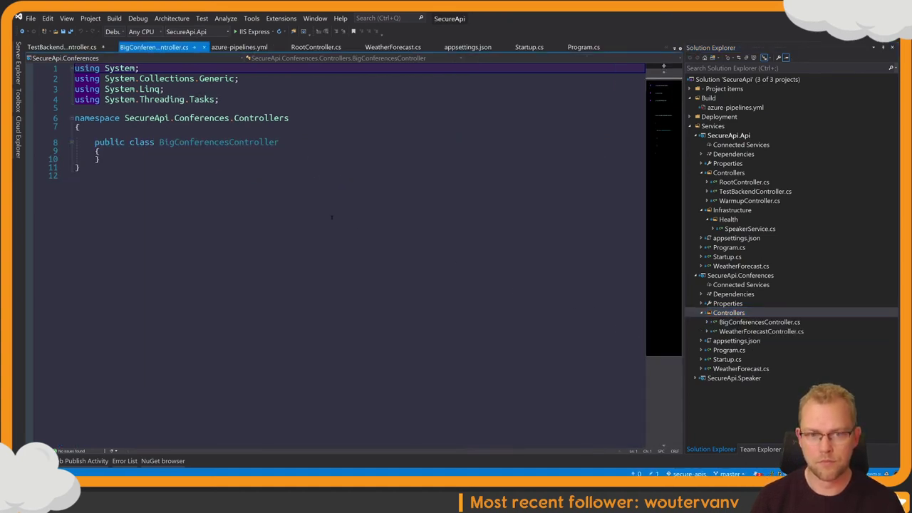
Step: Make BigConferencesController inherit from ControllerBase, using WeatherForecastController as the reference
left_click(735, 332)
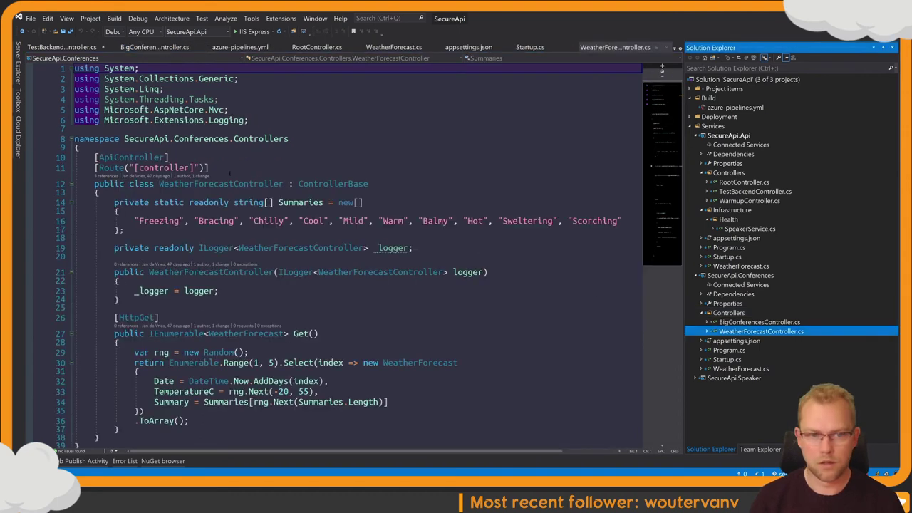
left_click(200, 186)
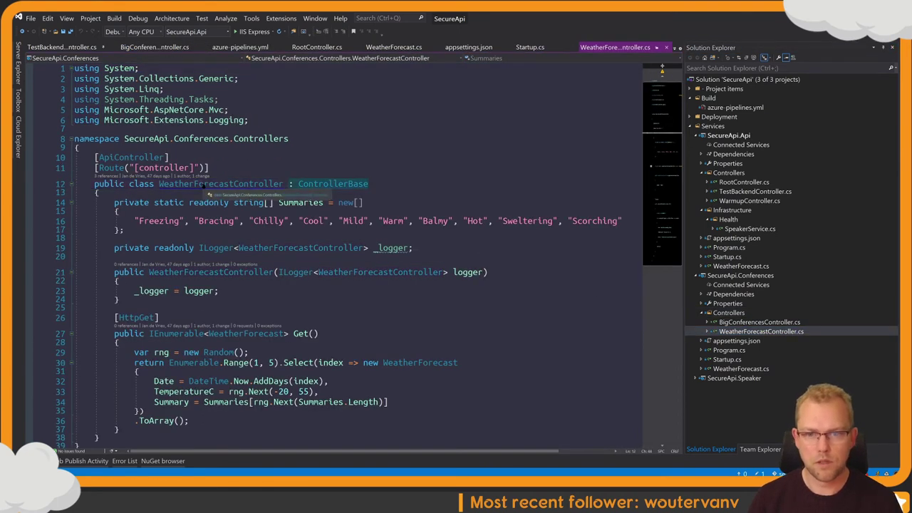
key("ctrl+Right")
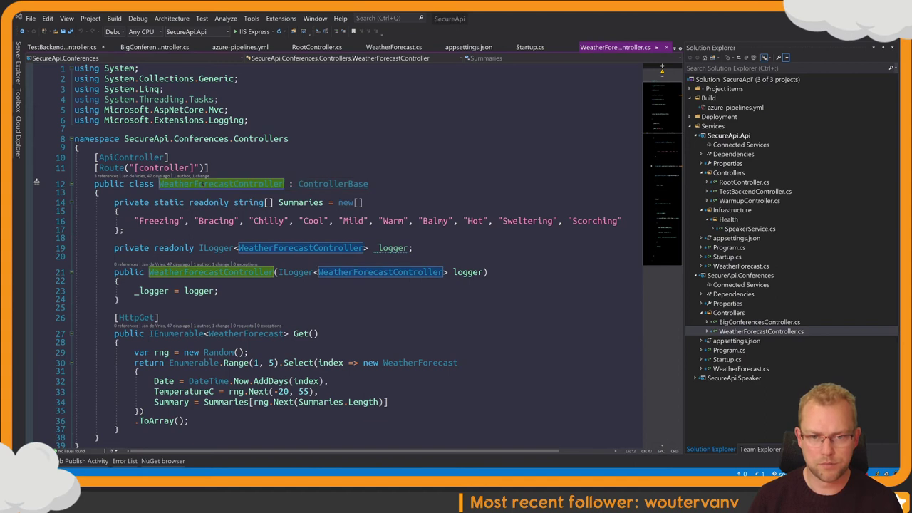
key("ctrl+F4")
left_click(293, 136)
type(": ControllerBase")
Step: Copy the ApiController and Route("[controller]") attributes from WeatherForecastController onto BigConferencesController and import Microsoft.AspNetCore.Mvc
key("ctrl+minus")
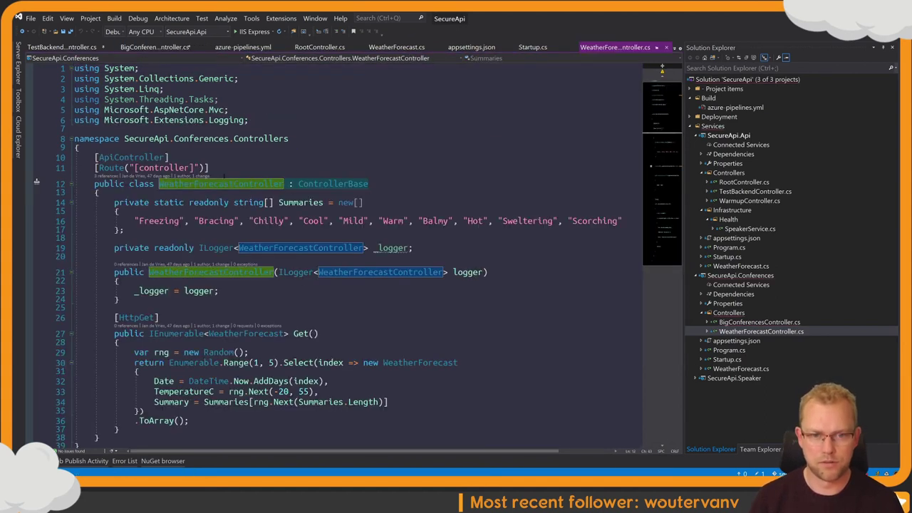
left_click(222, 171)
key("shift+Up")
key("shift+Home")
key("ctrl+c")
key("ctrl+minus")
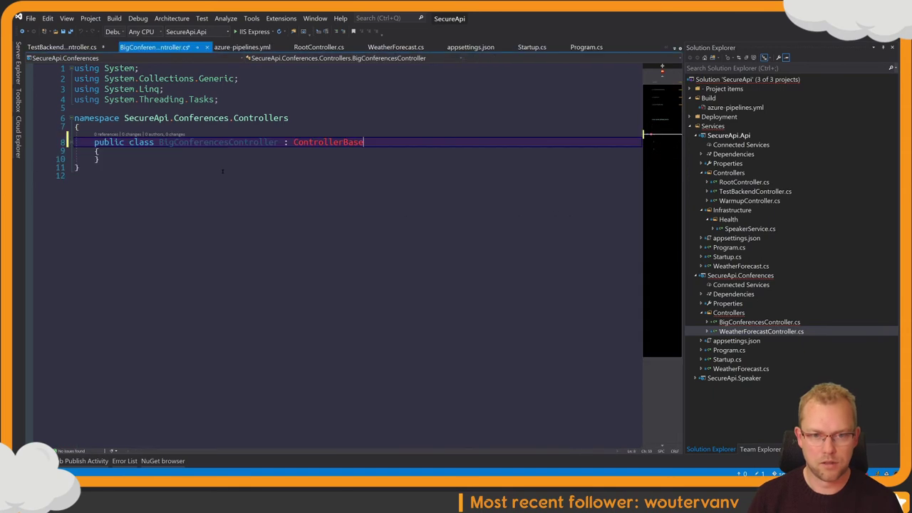
key("ctrl+v")
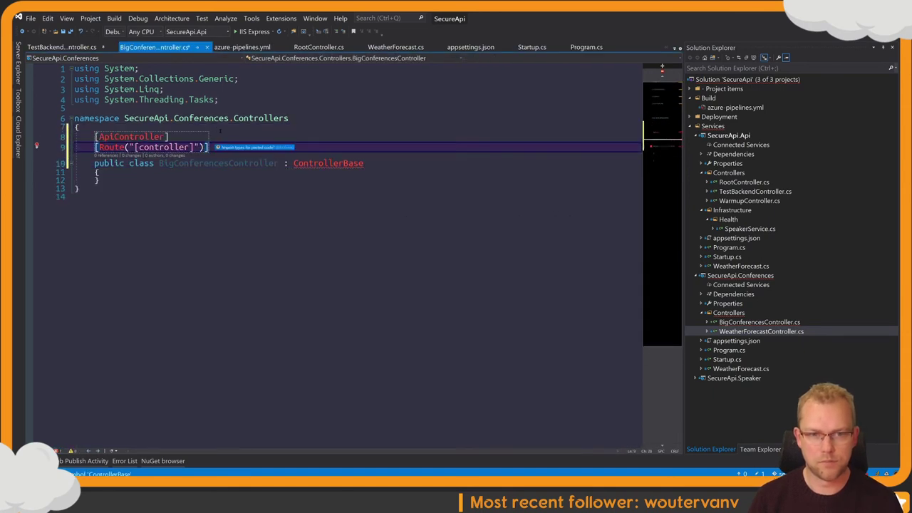
key("alt+Return")
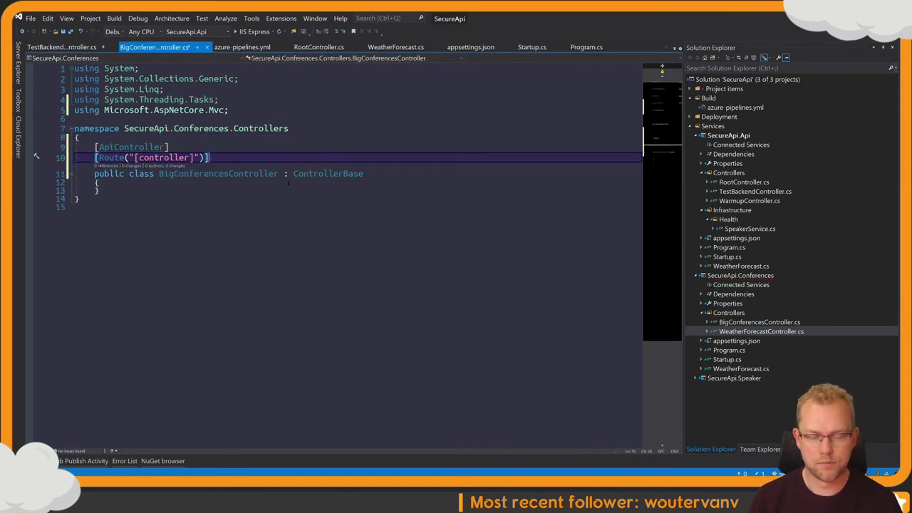
Step: Add an empty public constructor to BigConferencesController, using the constructor in WeatherForecastController as the reference
key("ctrl+minus")
scroll(37, 155, "down", 3)
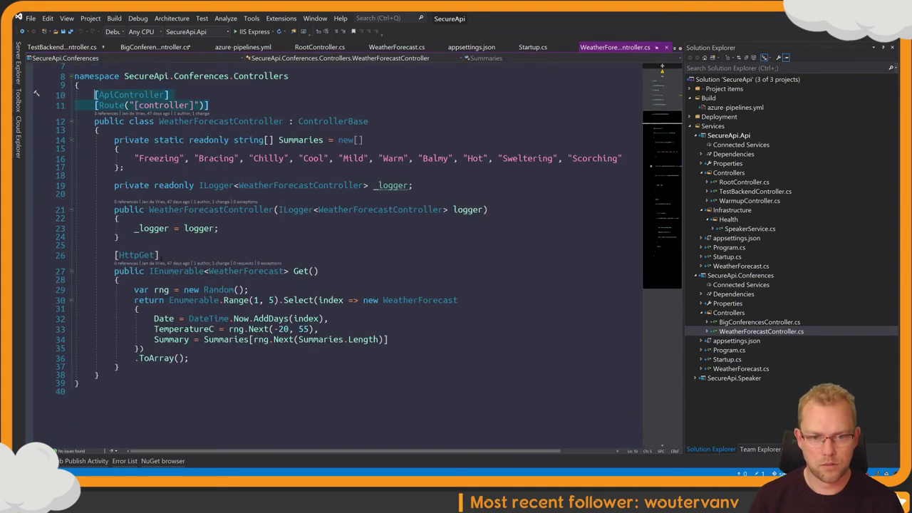
left_click(36, 205)
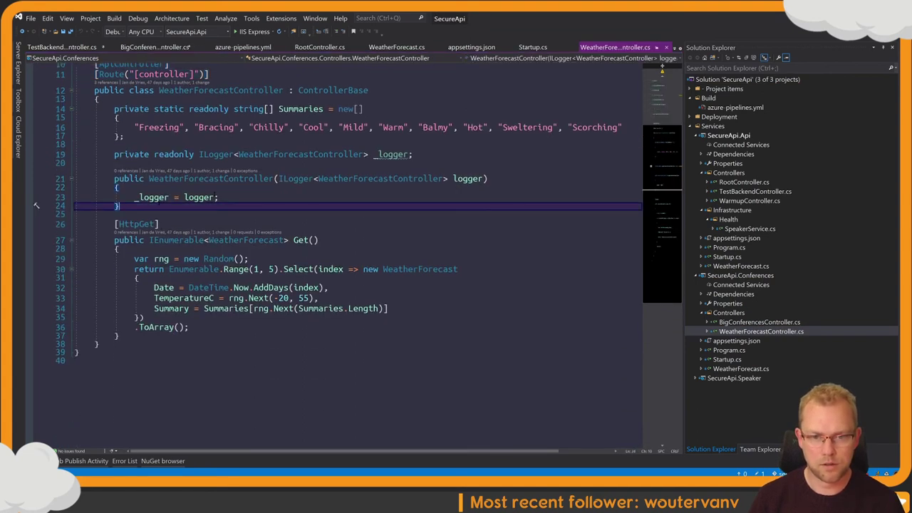
left_click(280, 179)
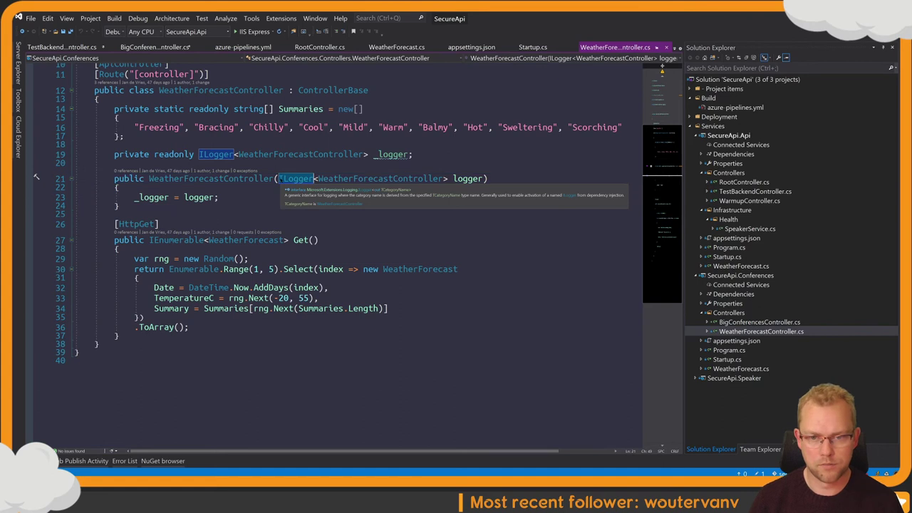
key("ctrl+minus")
left_click(170, 183)
key("Return")
type("ctor")
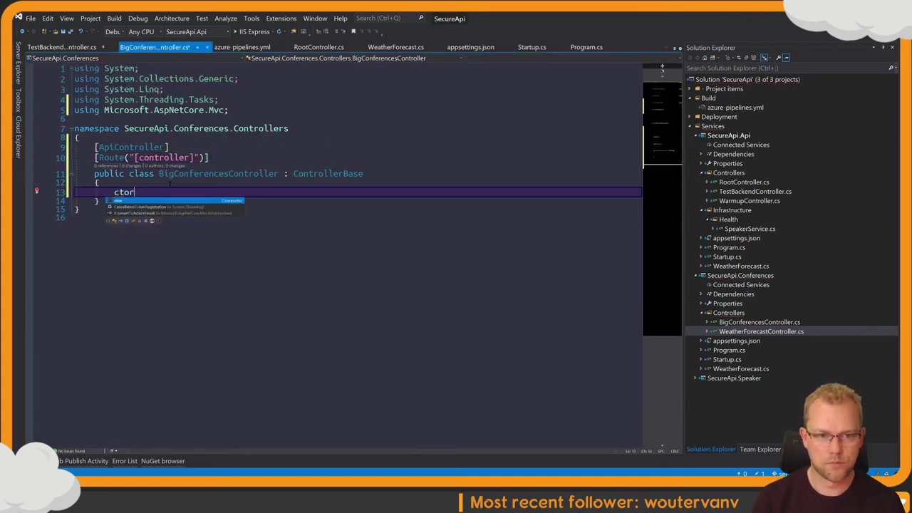
key("Tab")
key("Tab")
key("Up")
key("Up")
key("End")
key("Left")
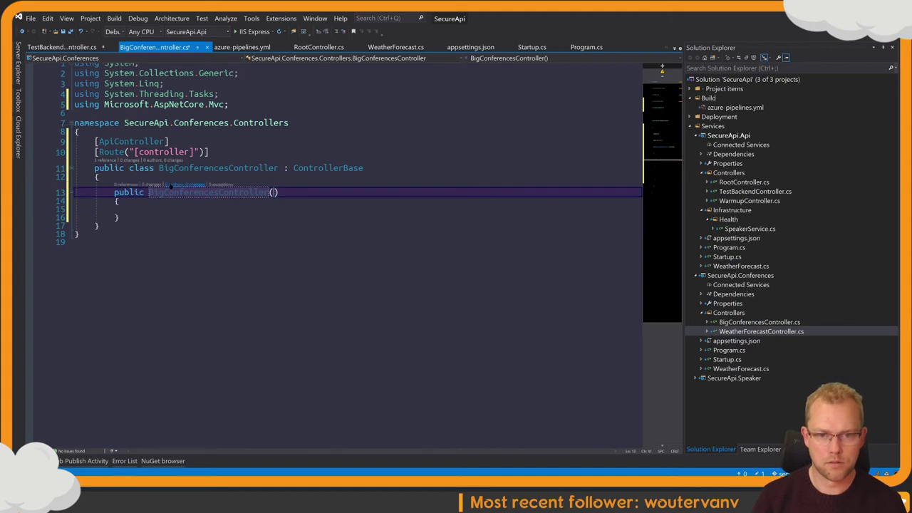
Step: Give the constructor an ILogger<BigConferencesController> parameter named logger and store it in a generated read-only field
type("ILogg")
key("Tab")
type("<ILogger")
key("ctrl+BackSpace")
type("Bigco")
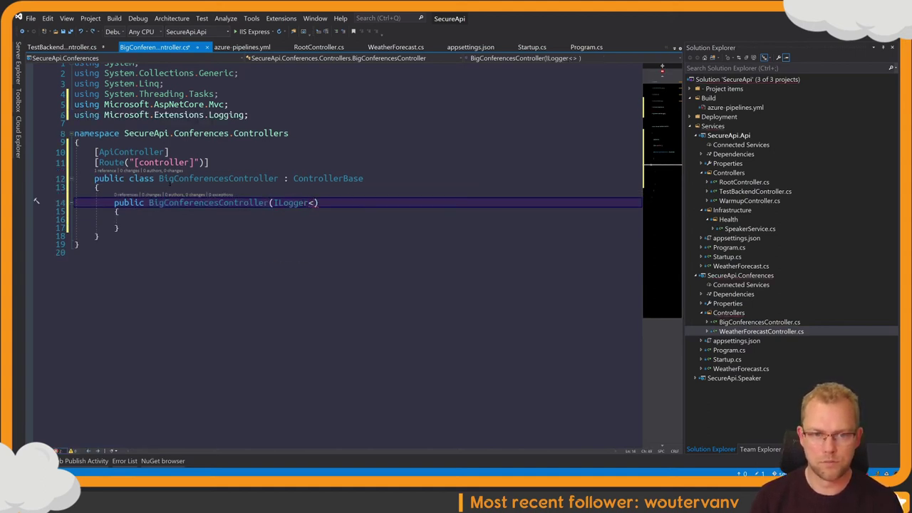
key("Tab")
type("> logger")
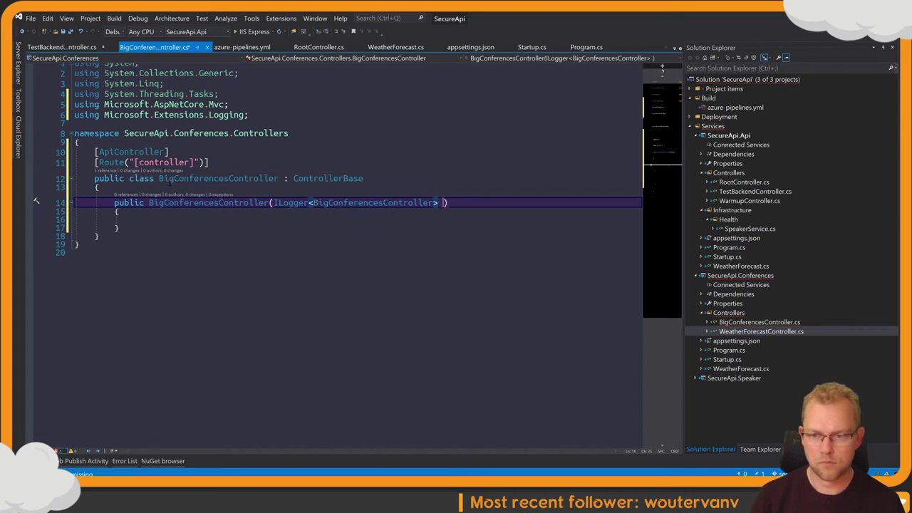
key("ctrl+period")
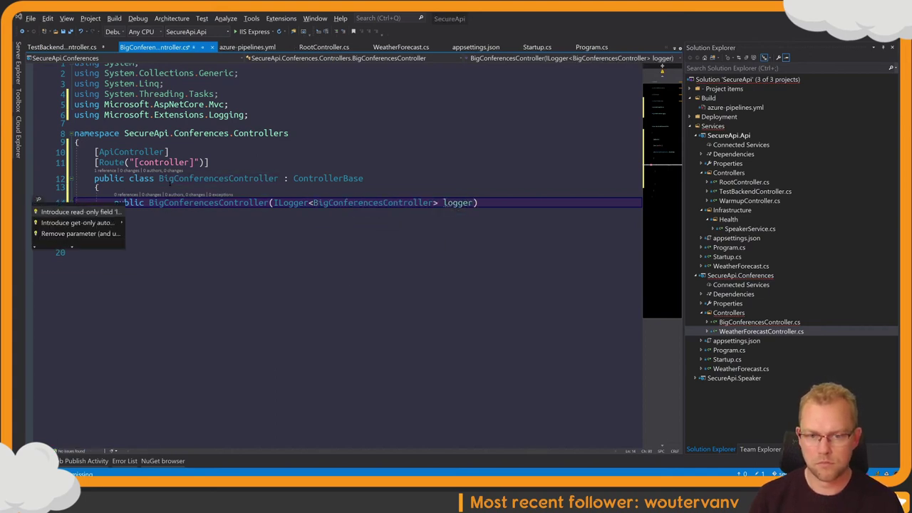
key("Return")
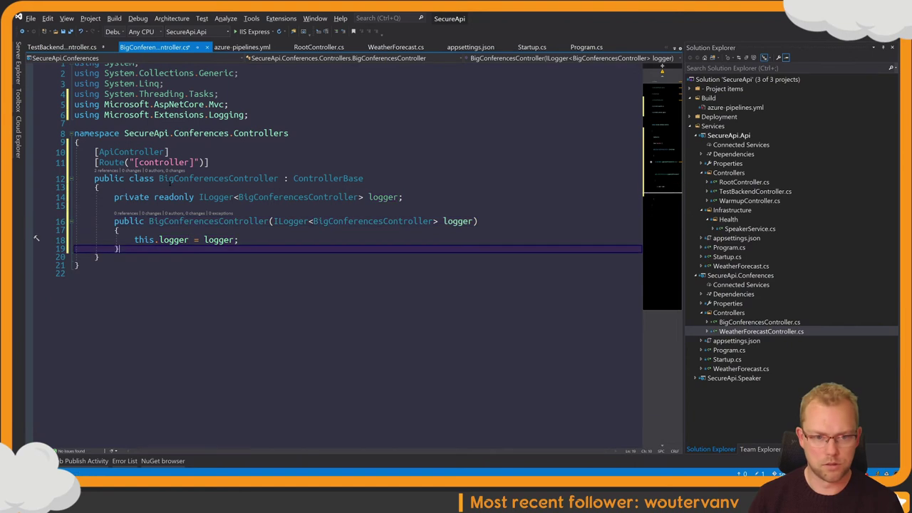
Step: Copy the HttpGet attribute from WeatherForecastController to below the BigConferencesController constructor
key("ctrl+minus")
left_click(198, 225)
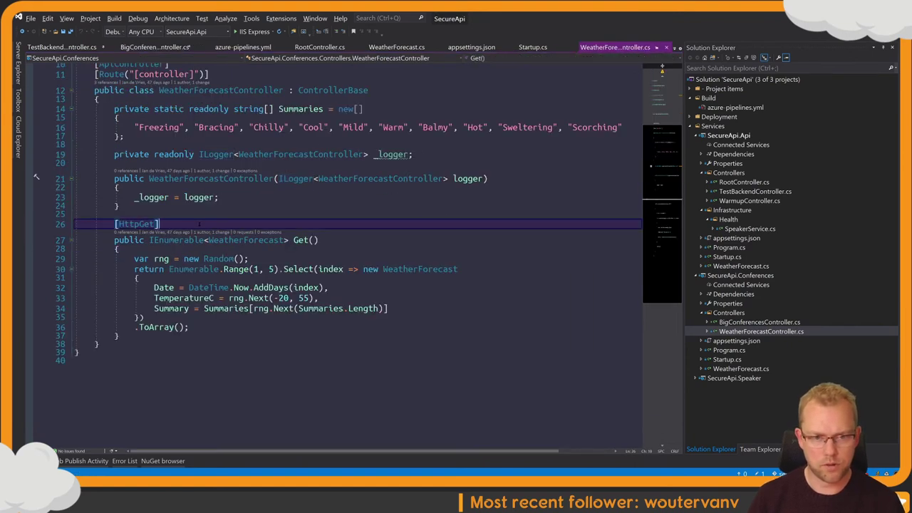
key("ctrl+Tab")
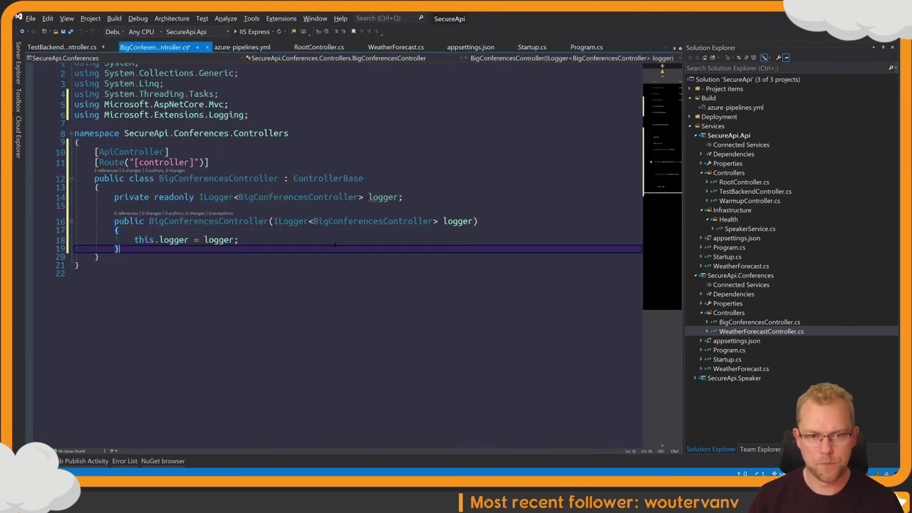
key("Return")
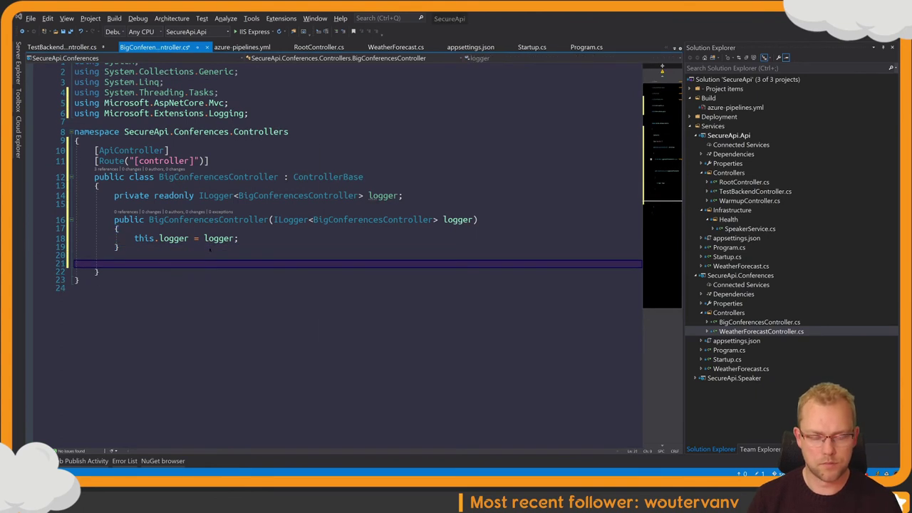
key("ctrl+minus")
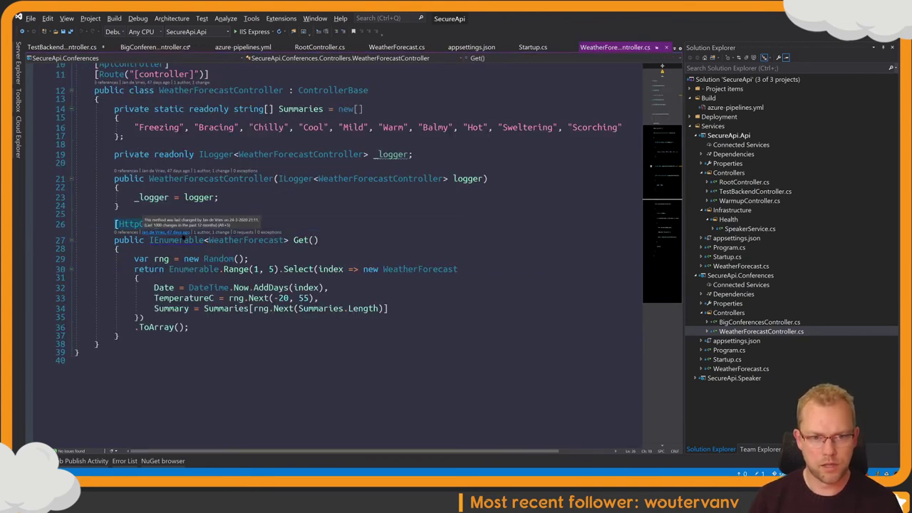
key("ctrl+Tab")
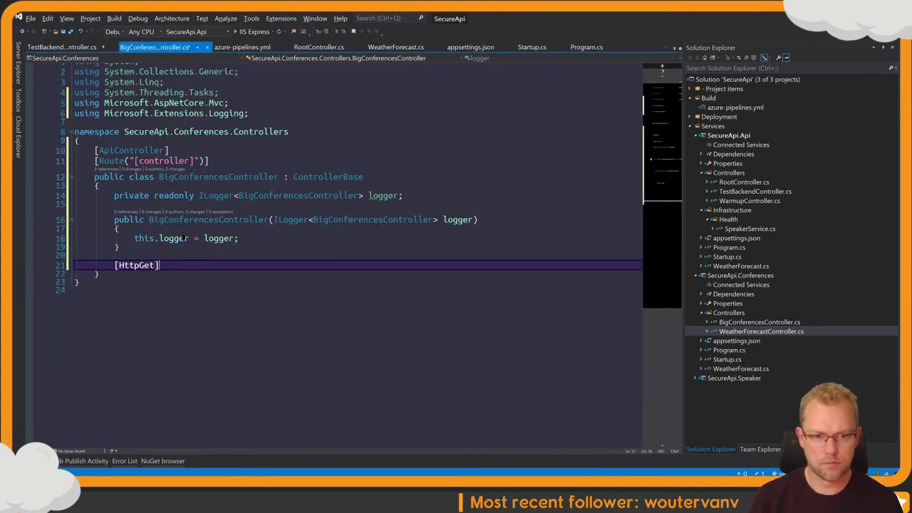
type("[HttpGet]")
Step: Declare a public Get() method returning IEnumerable<Conference> with an empty body under the HttpGet attribute
key("Return")
type("public ")
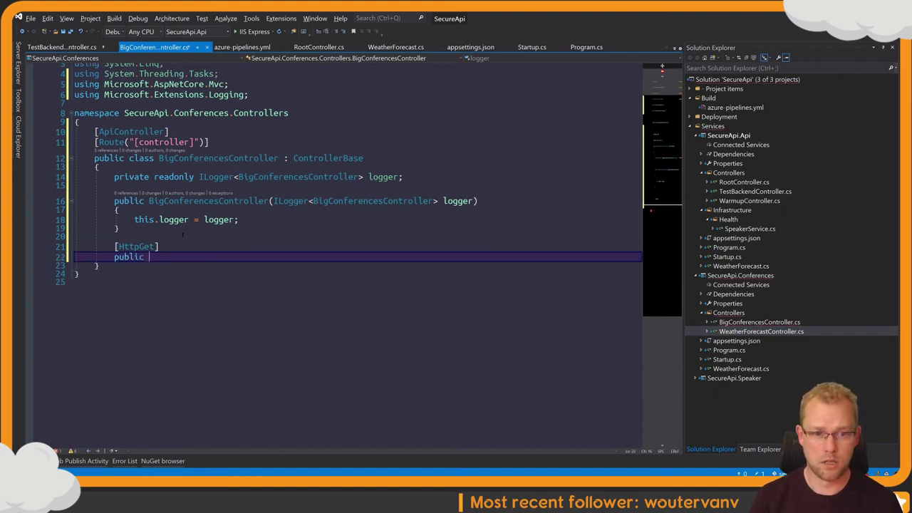
type("IEnumerable<Conferences")
key("BackSpace")
key("Escape")
key("Right")
type("Get()")
key("Return")
type("{")
key("Return")
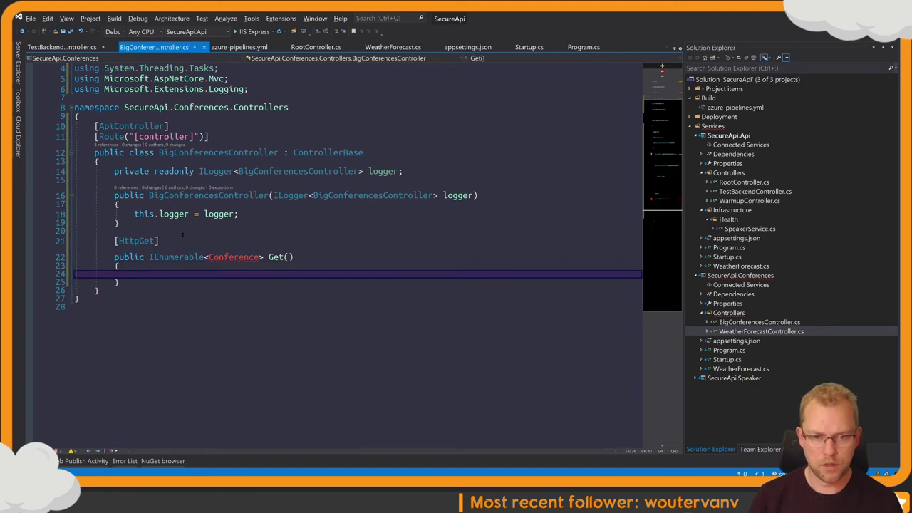
Step: Generate the missing Conference type as a class in the same file and go to its body
left_click(254, 257)
key("ctrl+period")
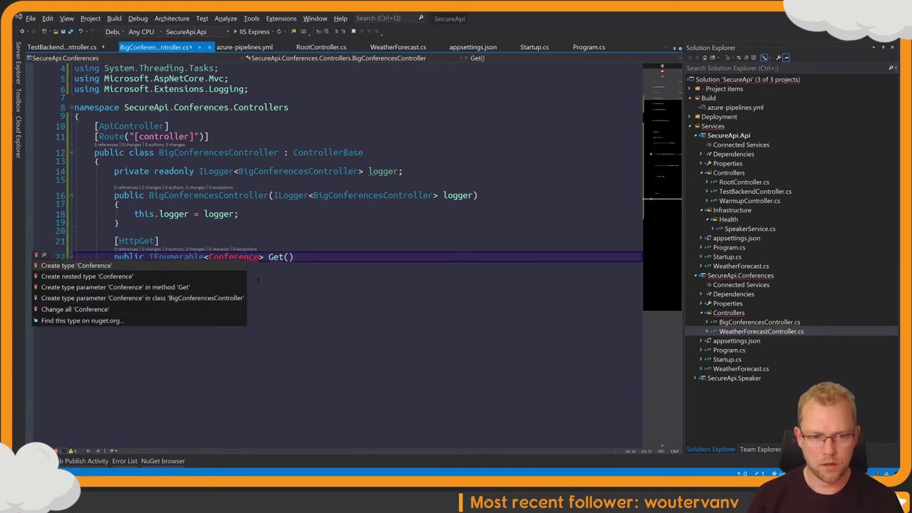
key("Return")
key("F12")
key("Down")
key("Return")
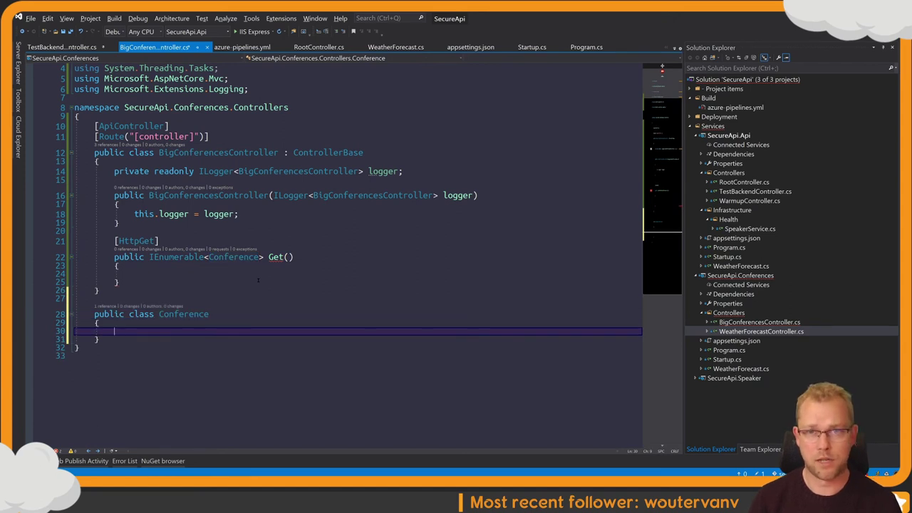
Step: Add a public string property called Name with get and set accessors to the Conference class
type("prop")
key("Tab")
key("Tab")
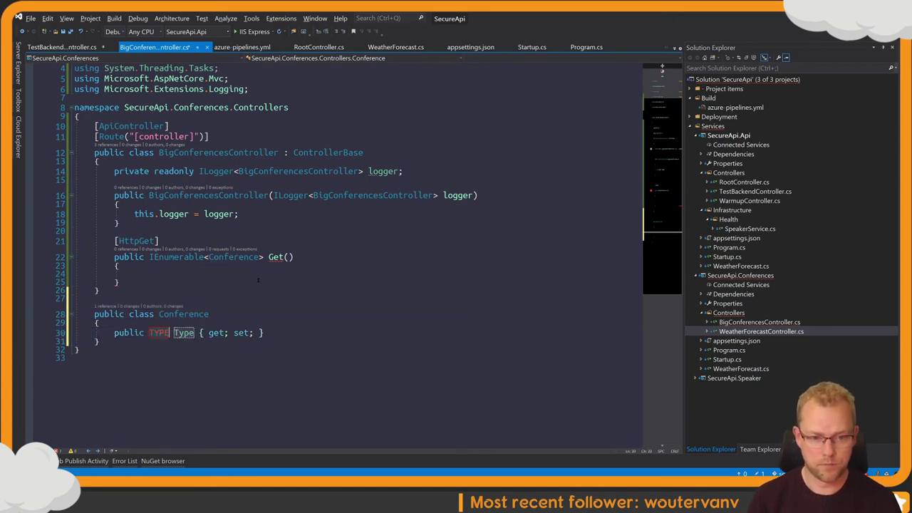
type("stri")
key("Tab")
type("Name")
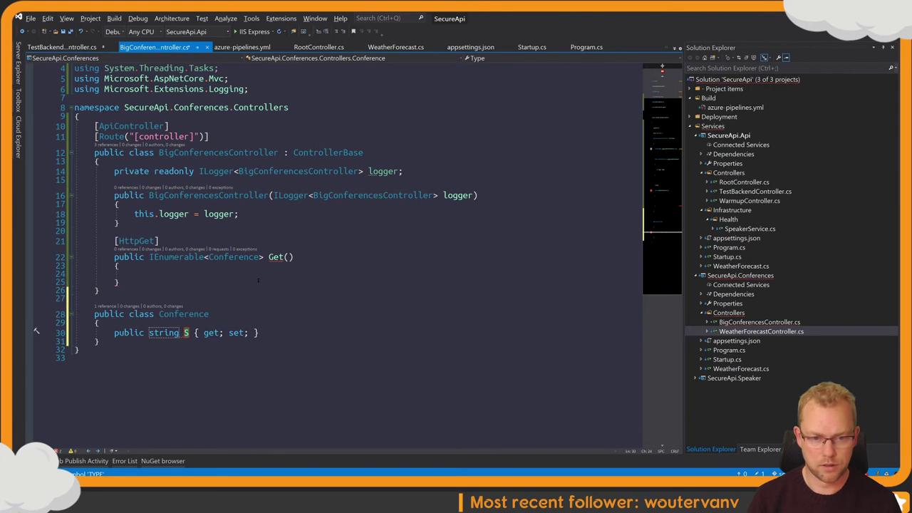
key("Return")
Step: Add a public Guid property called Id above Name in the Conference class and save the file
key("ctrl+Return")
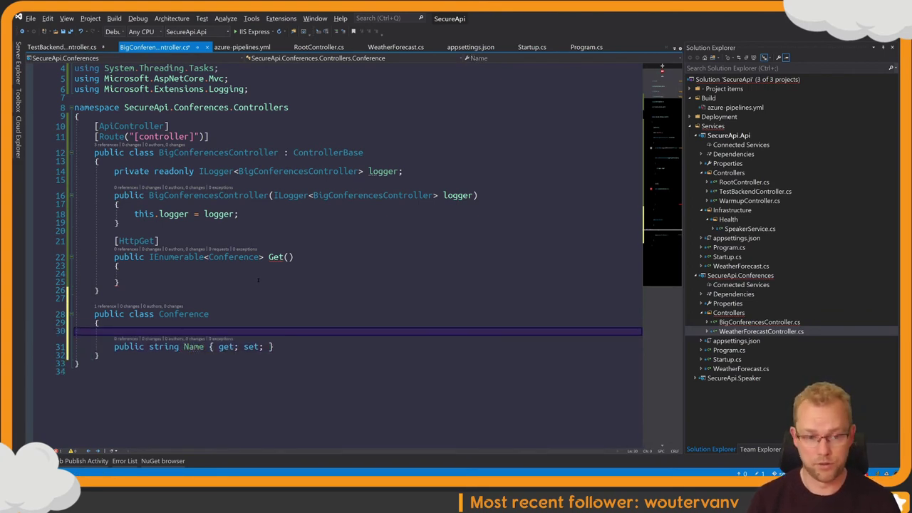
type("prop")
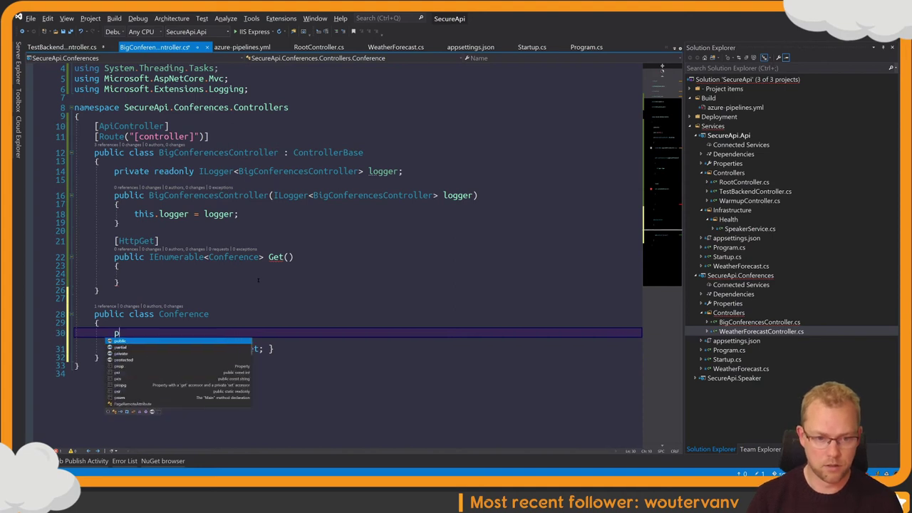
key("Tab")
key("Tab")
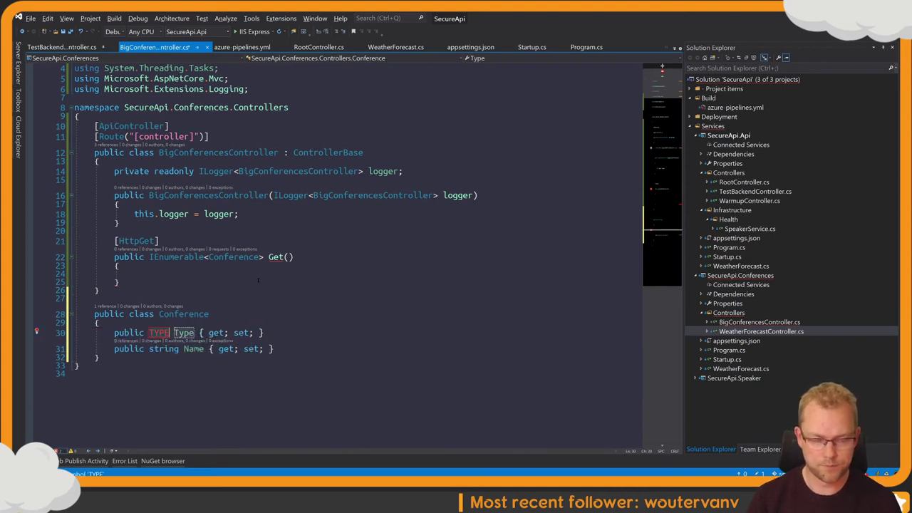
type("Guid")
key("Tab")
type("Guid ")
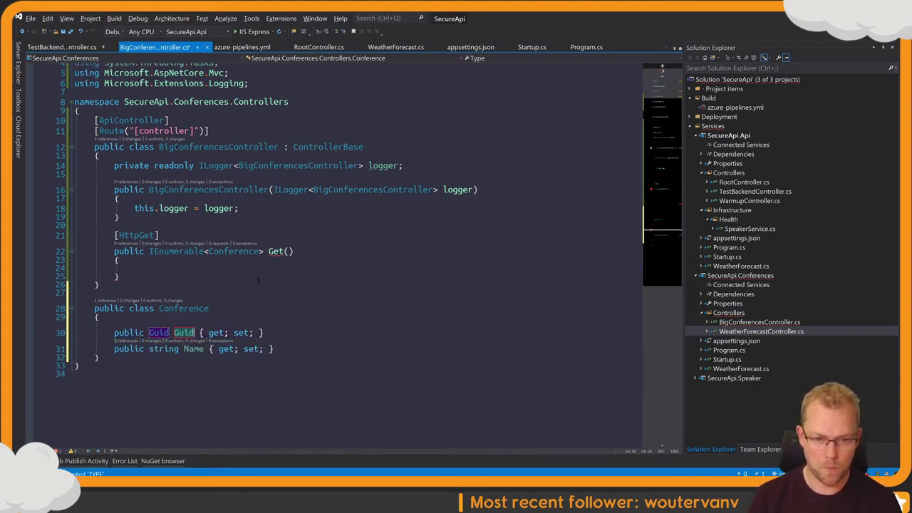
type("Idente")
key("BackSpace")
key("BackSpace")
key("BackSpace")
key("BackSpace")
key("Down")
key("End")
key("Return")
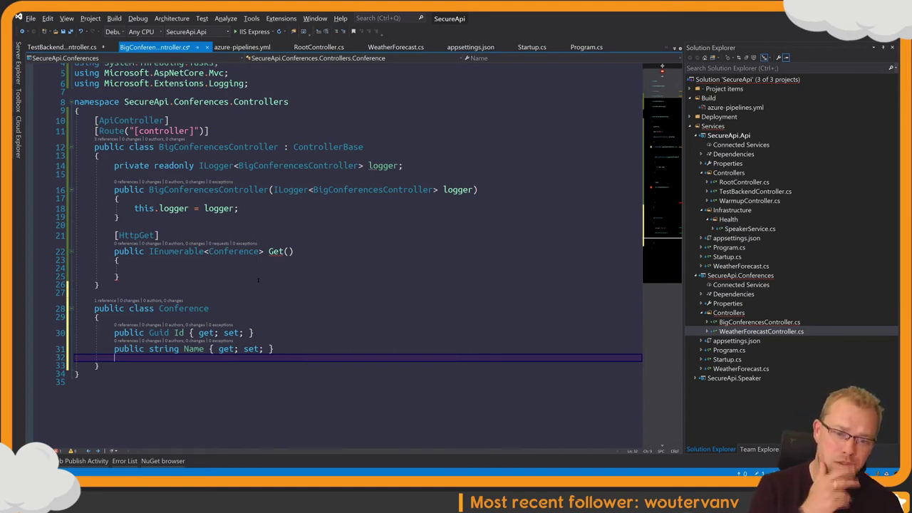
key("ctrl+shift+l")
key("ctrl+s")
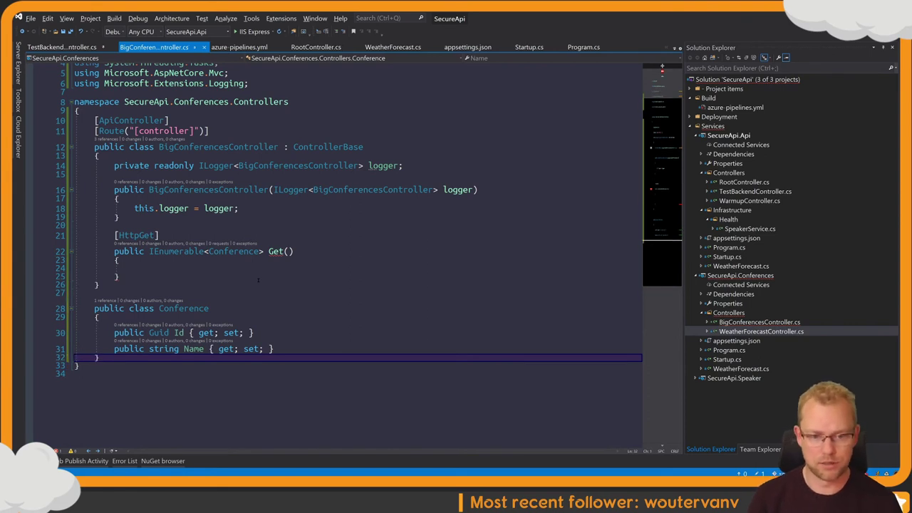
Step: Declare a conferences variable in the Get method, initialised as a new List<Conference>()
left_click(200, 268)
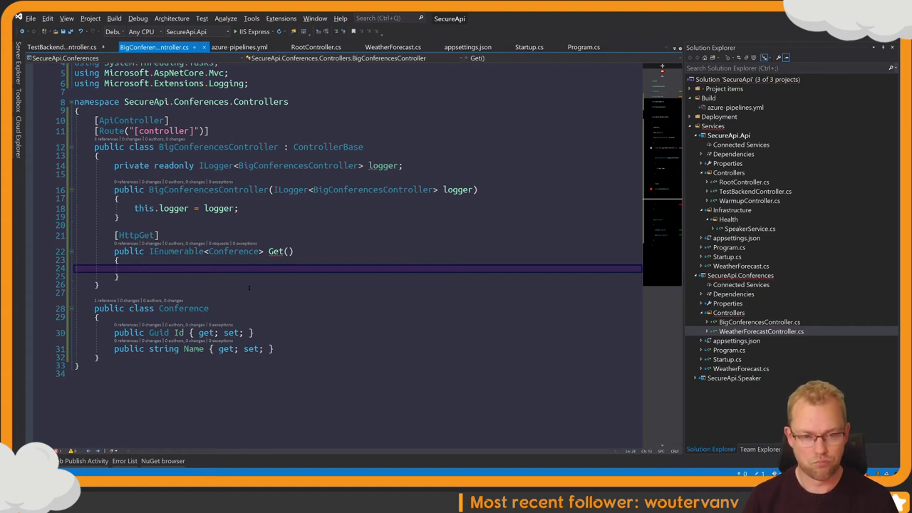
type("va")
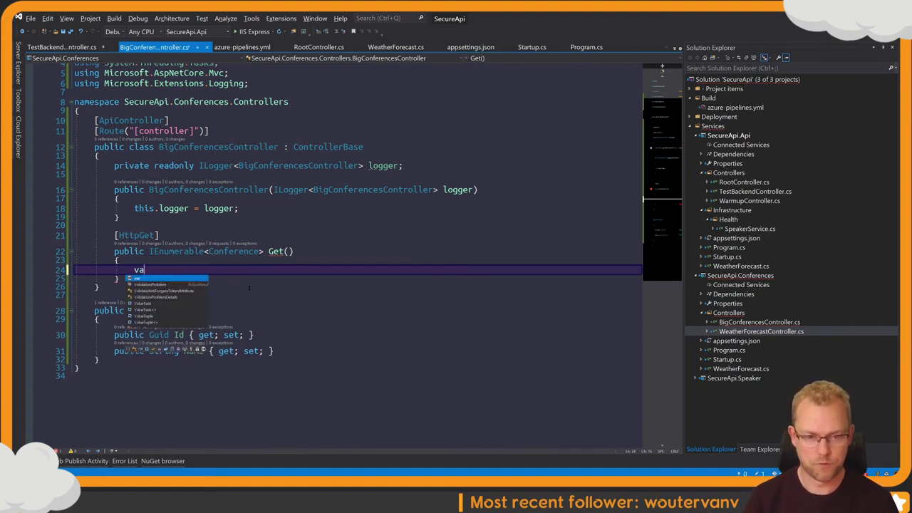
type("r bigConferenc")
key("ctrl+BackSpace")
type("conferences = new List<")
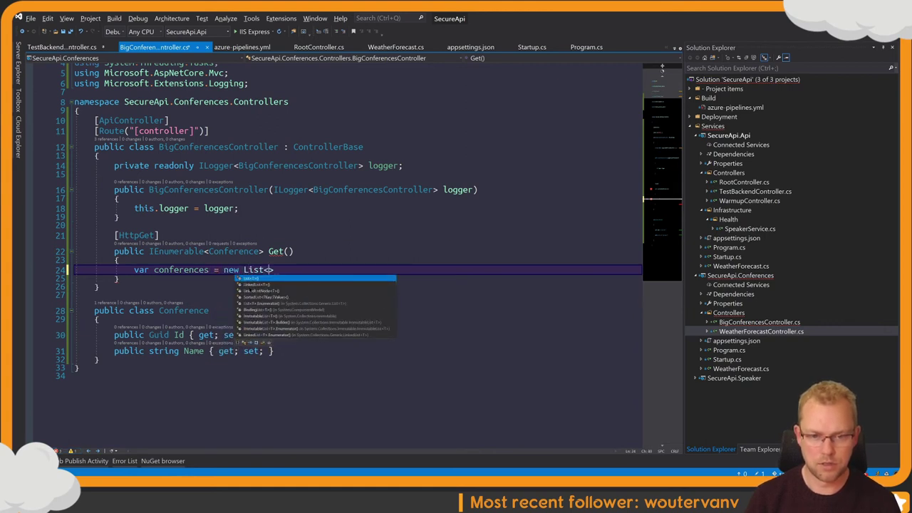
type("Con")
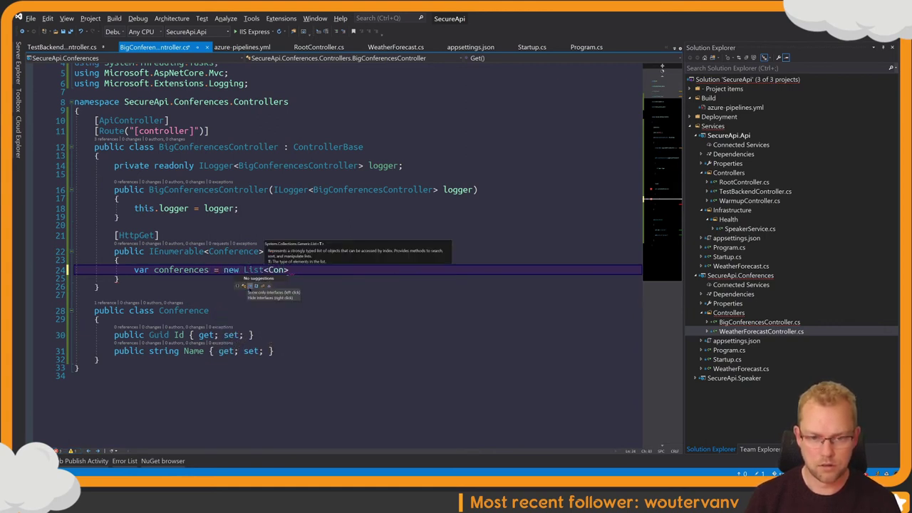
type("ference>();")
key("Return")
key("Return")
key("Up")
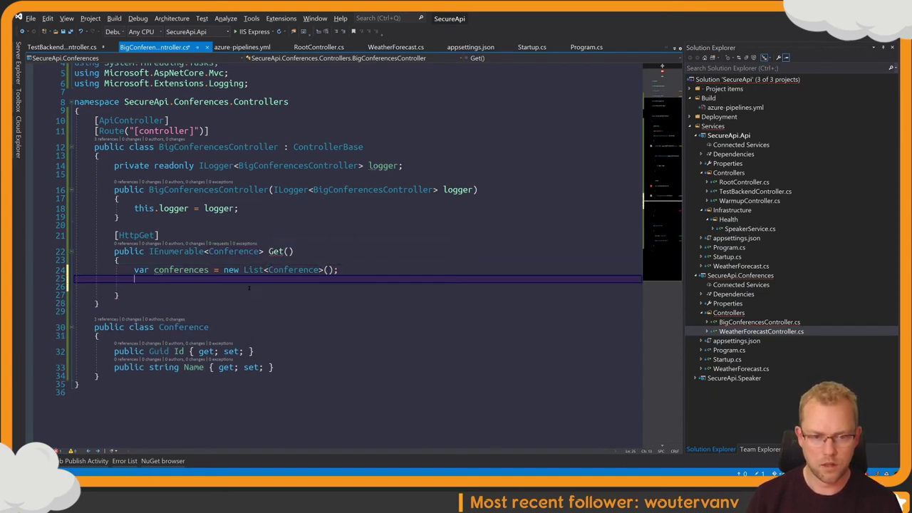
key("Return")
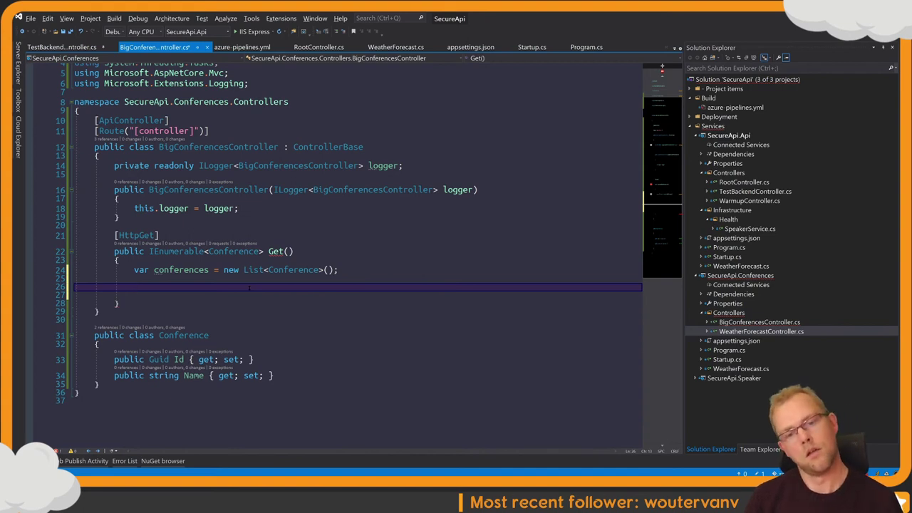
Step: Return conferences at the end of the Get method, leaving blank lines above the return statement
key("Return")
type("return conferences;")
key("Up")
key("Return")
key("Up")
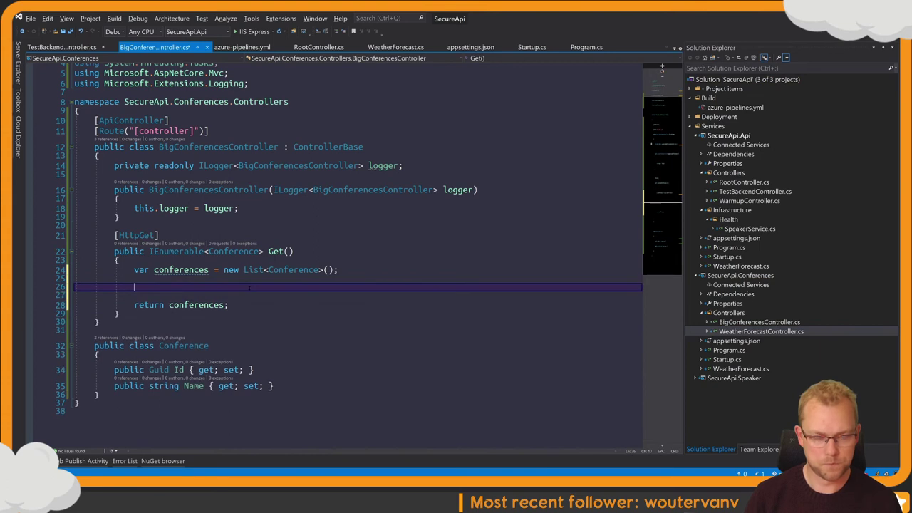
Step: Add a new Conference() object to the conferences list between its declaration and the return statement
type("conferences.Add();")
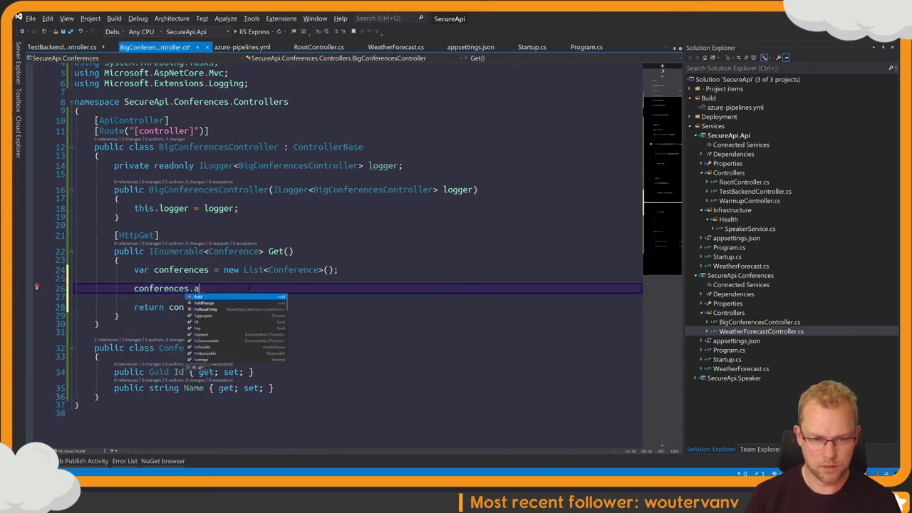
key("Left")
key("Left")
type("new Conference()")
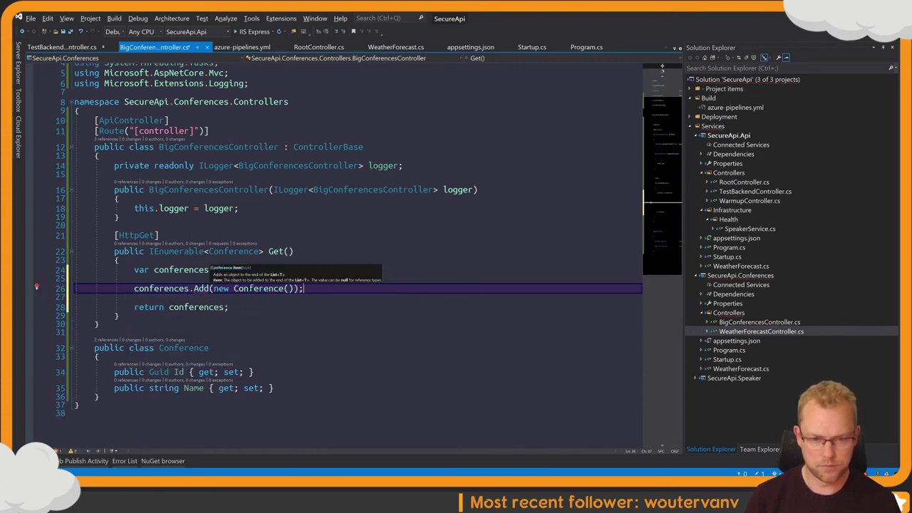
Step: Replace the parentheses after new Conference with an object initialiser that sets Id to Guid.NewGuid()
key("End")
key("Left")
key("Left")
key("BackSpace")
key("BackSpace")
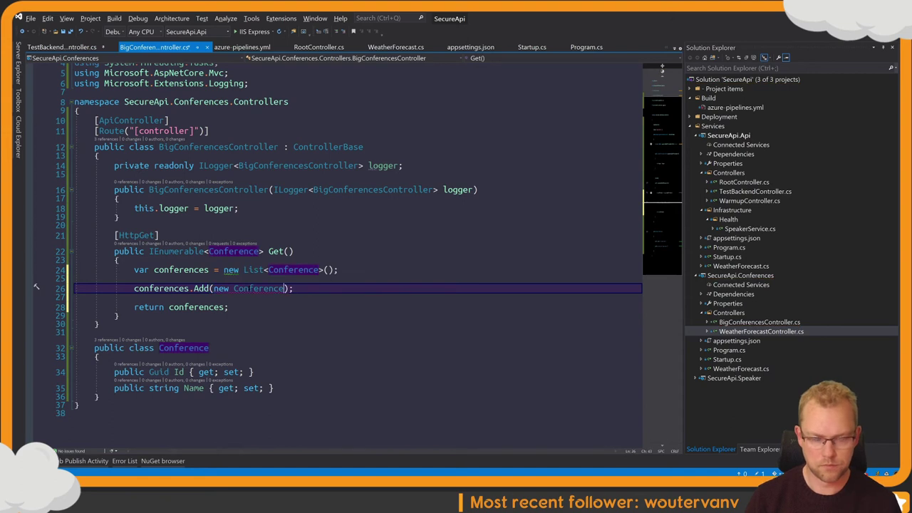
key("Return")
type("{")
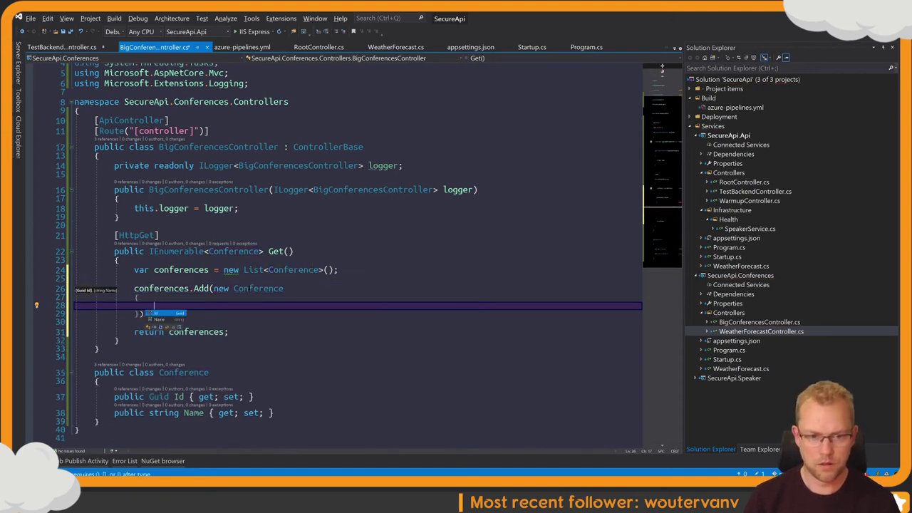
key("Return")
type("Id = Guid.NewGuid()")
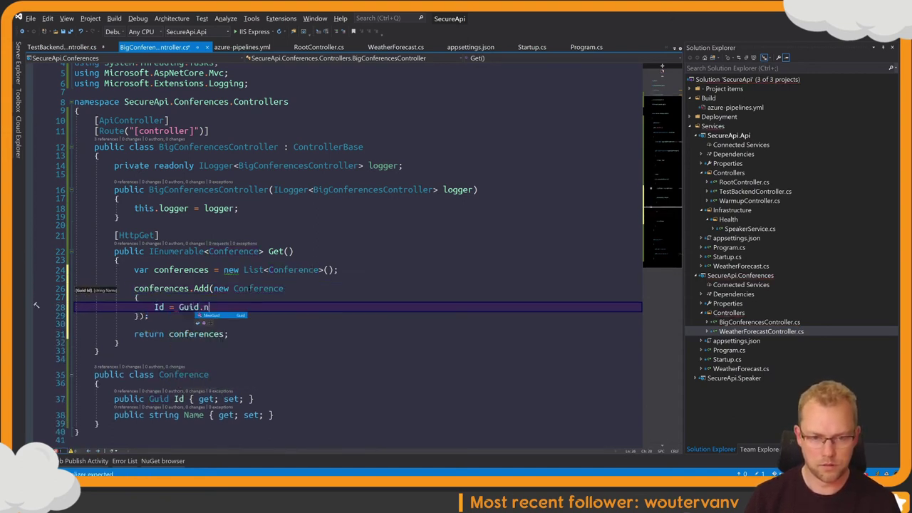
type(",")
key("Return")
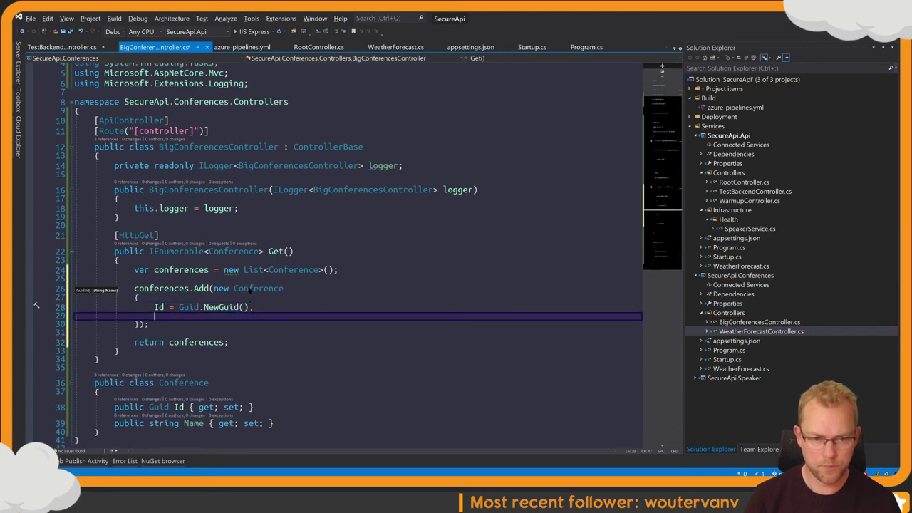
key("ctrl+shift+n")
type("N")
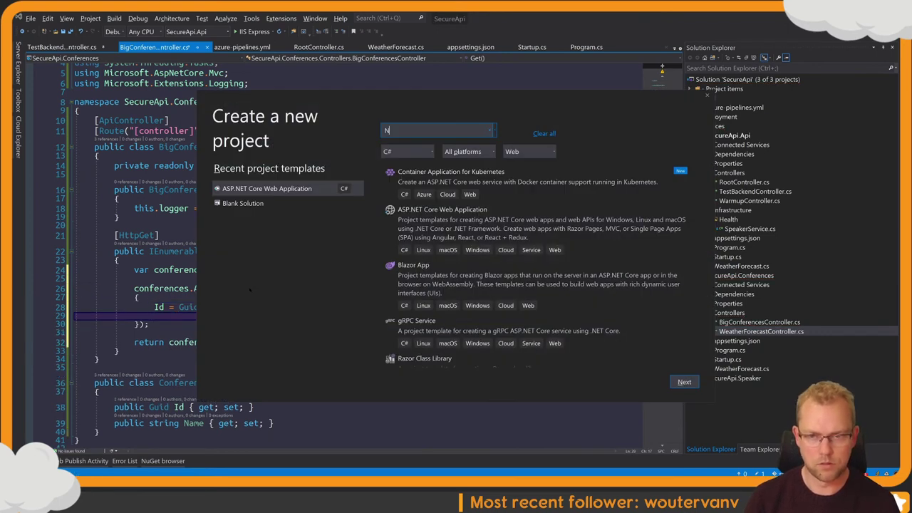
key("BackSpace")
key("Escape")
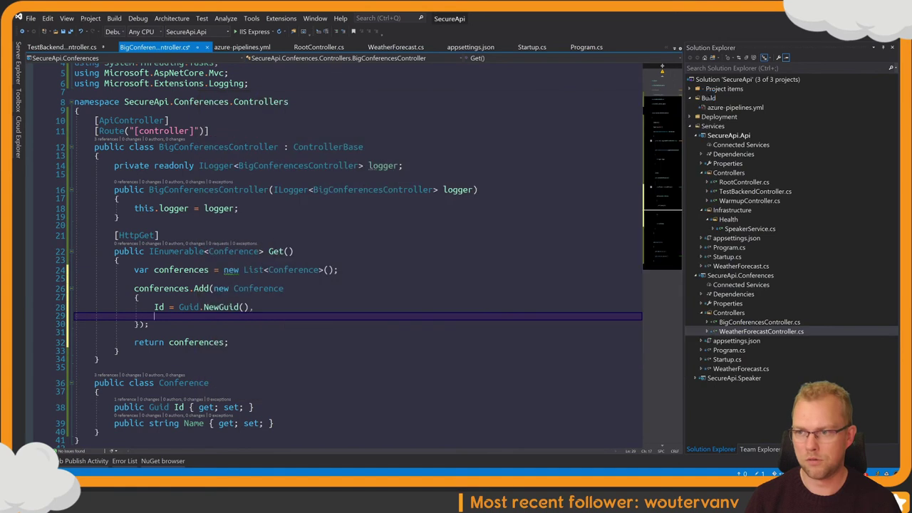
Step: Set Name to "NDC" below Id in the Conference initialiser
type("Name = ")
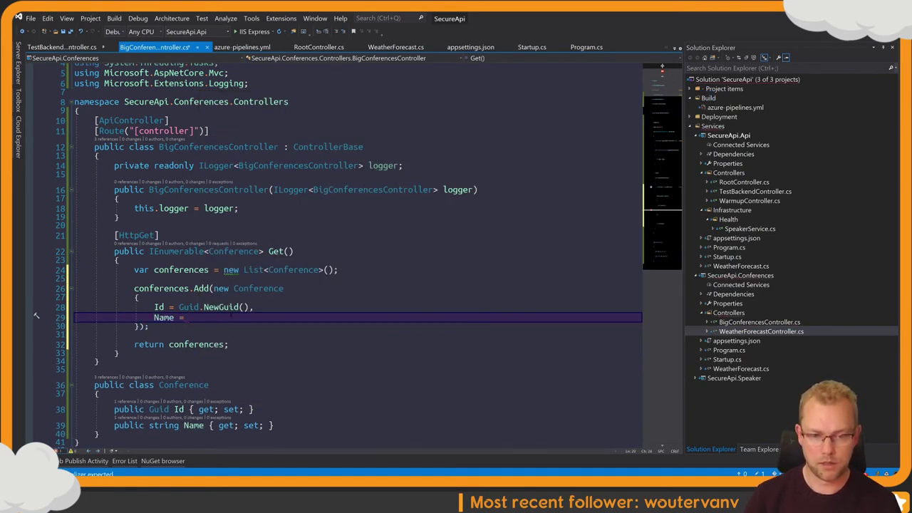
type("\"NDC\"")
key("Down")
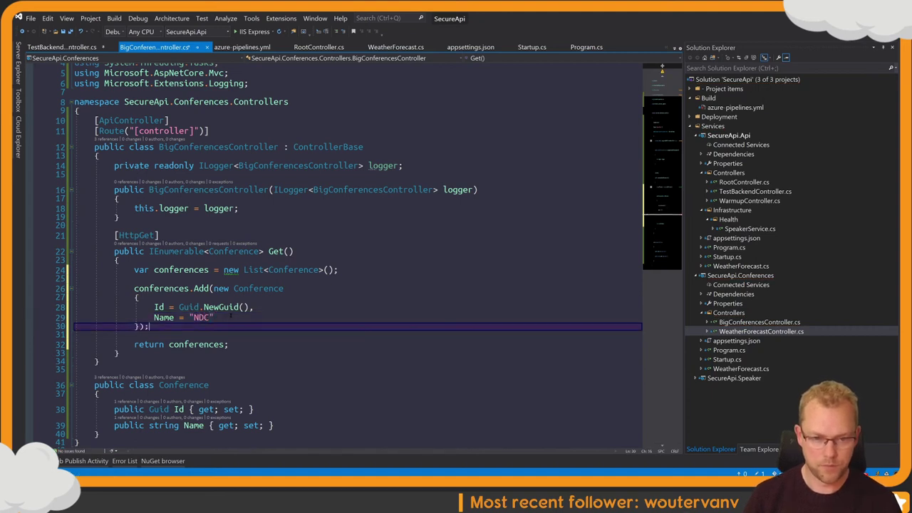
Step: Move new Conference onto its own line below conferences.Add( and indent the initialiser block one level
key("Up")
key("Up")
key("Up")
key("Up")
key("ctrl+Right")
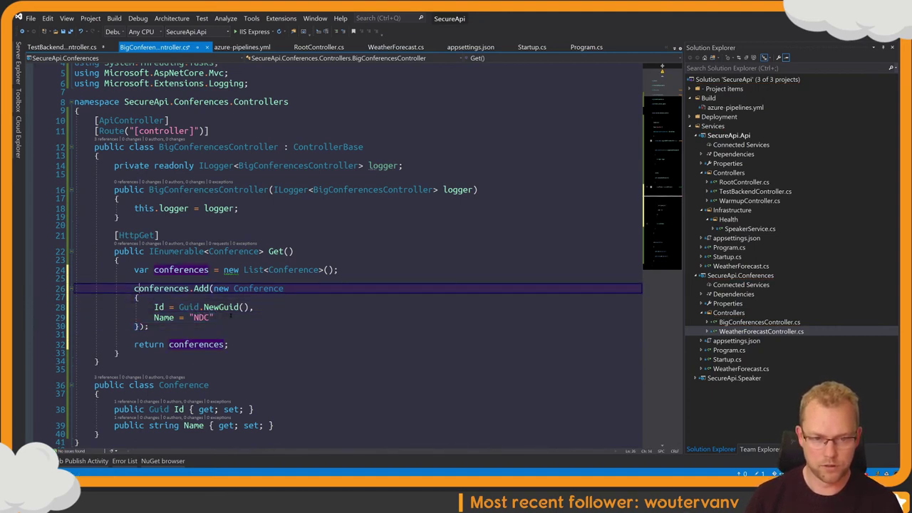
key("ctrl+Left")
key("Return")
key("Down")
key("shift+Down")
key("shift+Down")
key("shift+Down")
key("Tab")
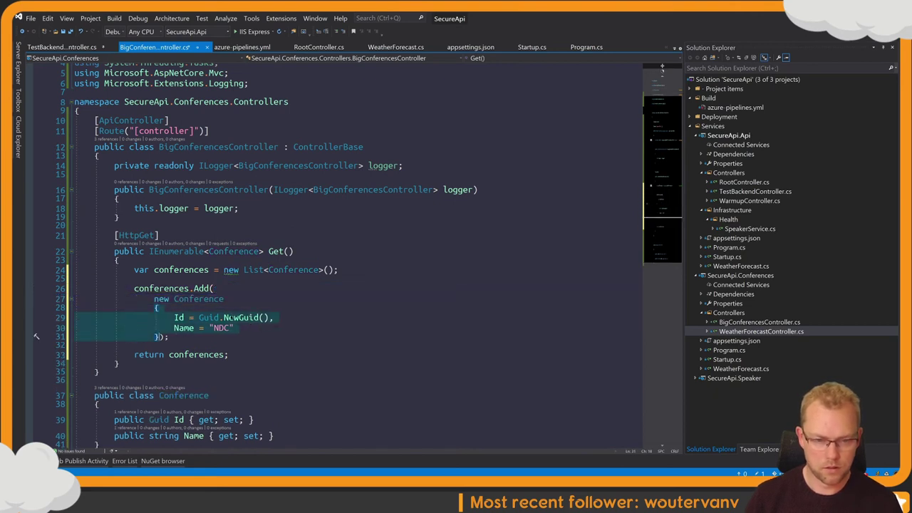
Step: Change the conference's Name value to "NDC Oslo"
key("Escape")
key("Up")
key("End")
key("Left")
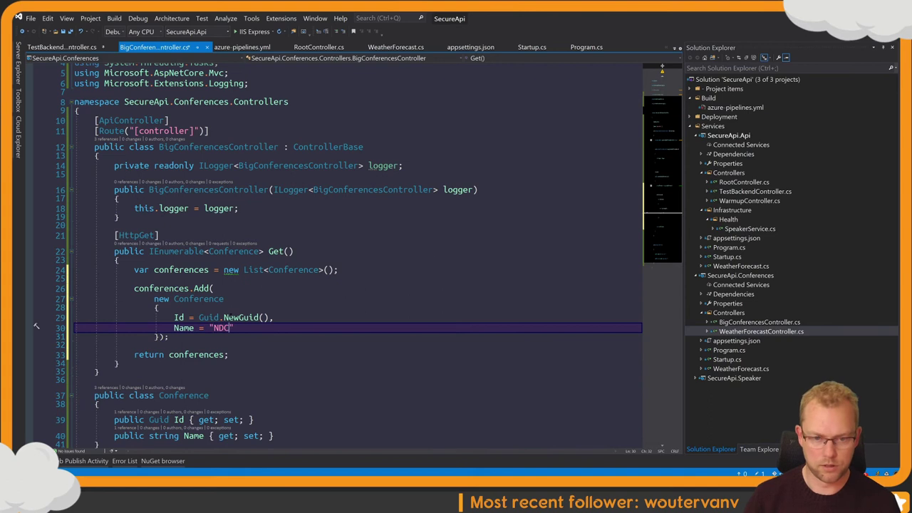
type("Oslo")
Step: Duplicate the NDC Oslo Conference initialiser as a second, comma-separated argument of the Add call
key("Down")
key("Left")
key("Left")
key("shift+Up")
key("shift+Up")
key("shift+Up")
key("shift+Up")
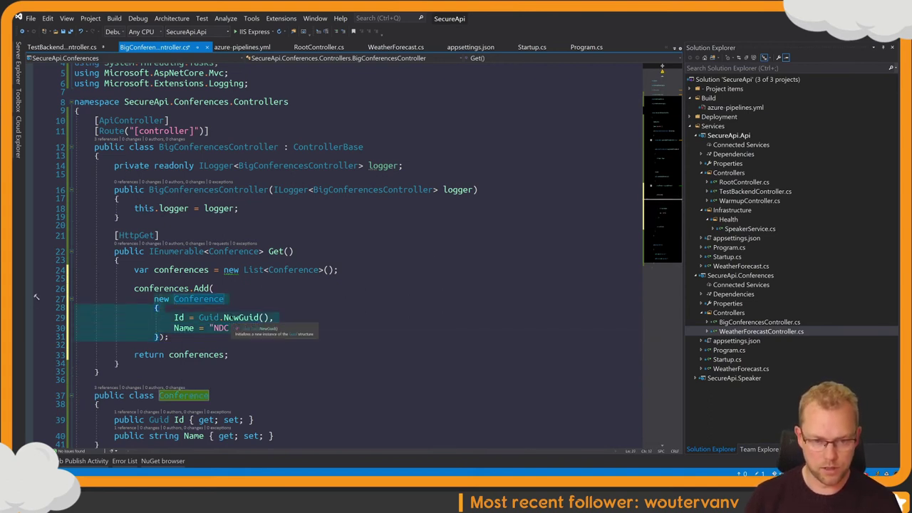
key("shift+Down")
key("shift+Down")
key("shift+Down")
key("shift+Down")
type(",")
key("Return")
type("new Conference {     Id = Guid.NewGuid(),     Name = \"NDC Oslo\" }")
Step: Change the second conference's Name to "NDC Sydney"
key("Up")
key("End")
key("Left")
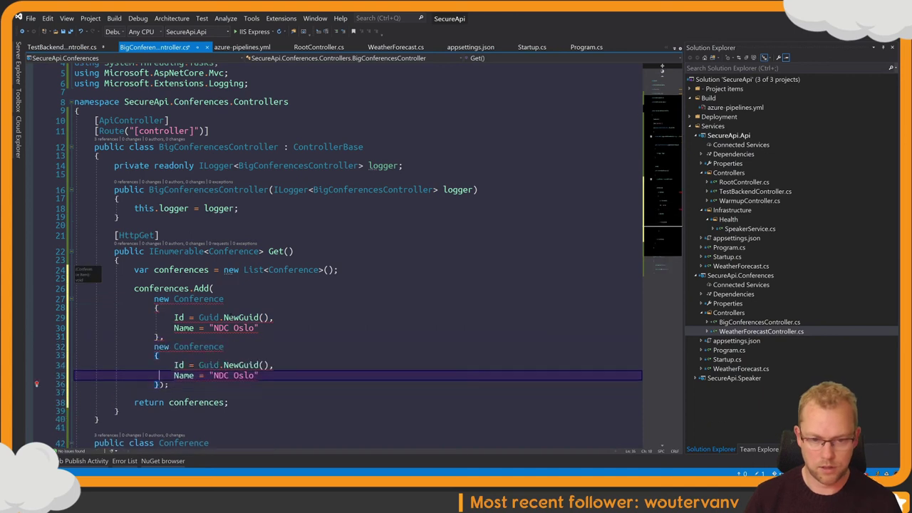
key("ctrl+shift+Left")
type("Sydn")
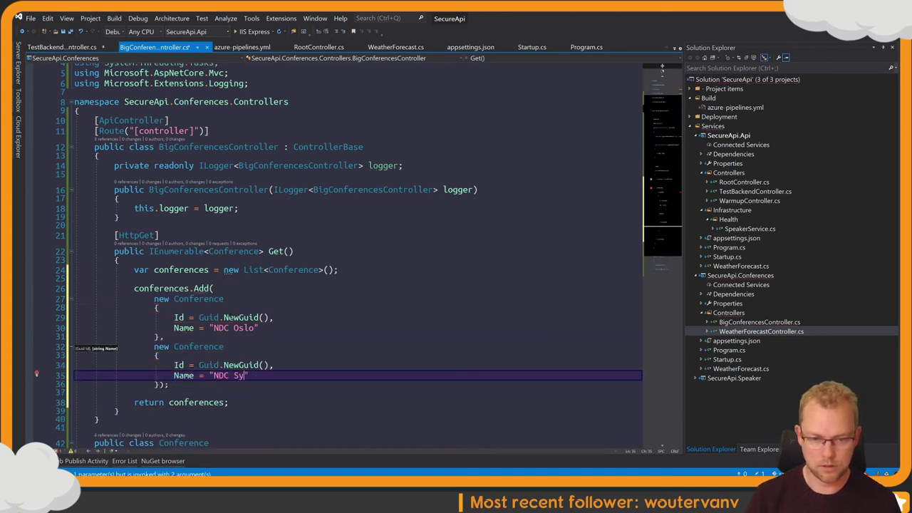
type("ey")
Step: Change the Add call on the conferences list to AddRange
key("Up")
key("Up")
key("Up")
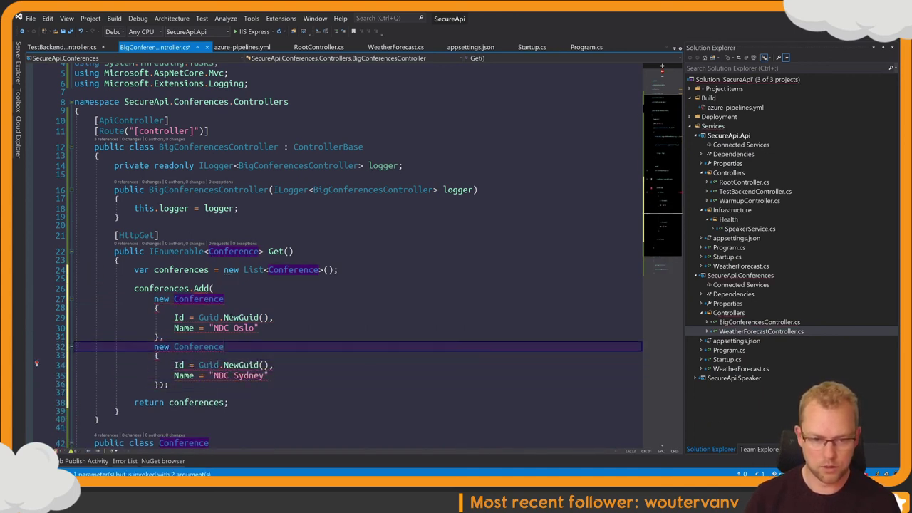
key("Up")
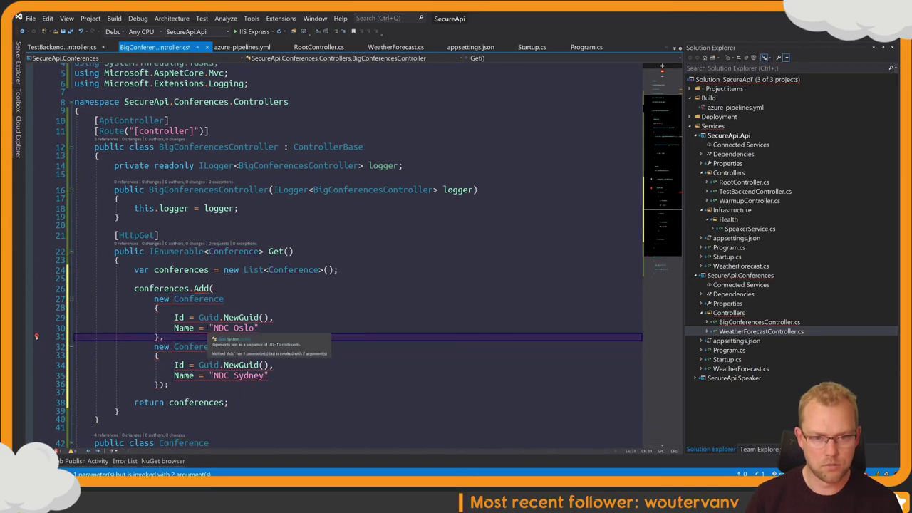
left_click(207, 288)
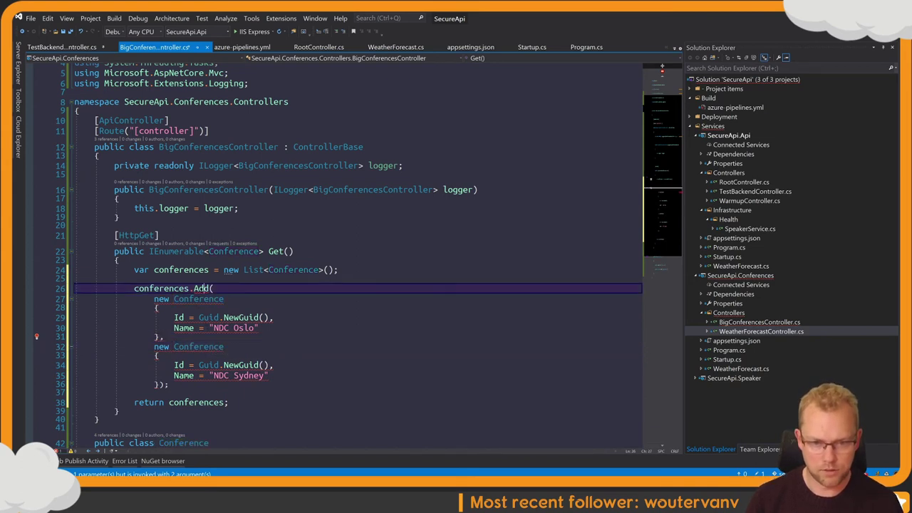
key("BackSpace")
key("BackSpace")
type("ddRange")
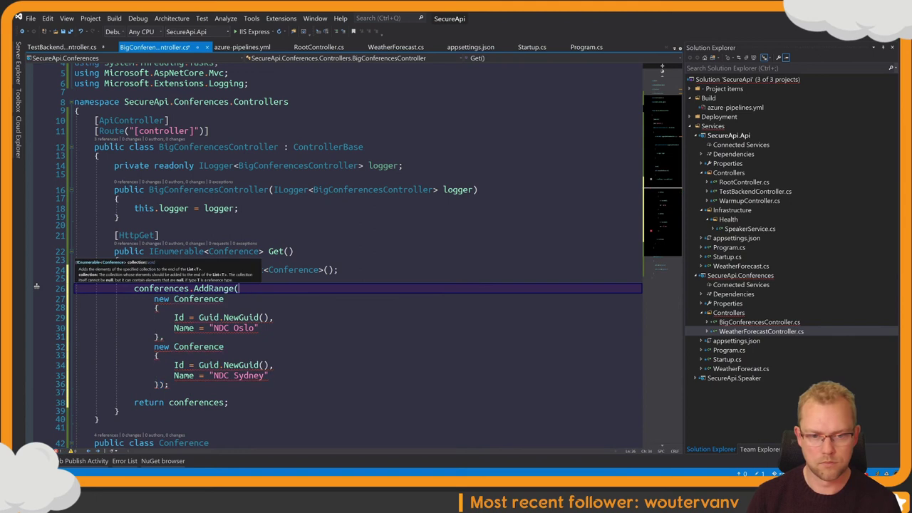
Step: Wrap both Conference objects passed to AddRange in a new []{ } array initialiser, with its closing brace before the parenthesis
left_click(258, 344)
left_click(255, 289)
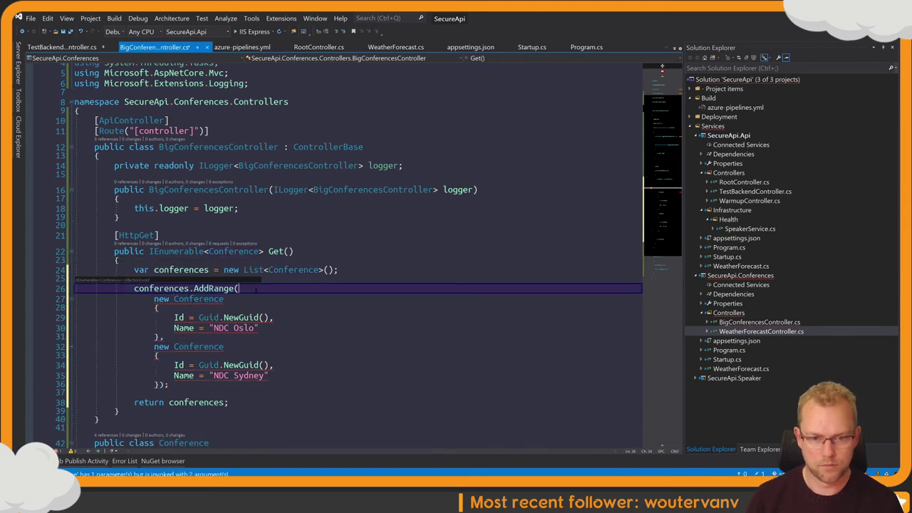
type("new")
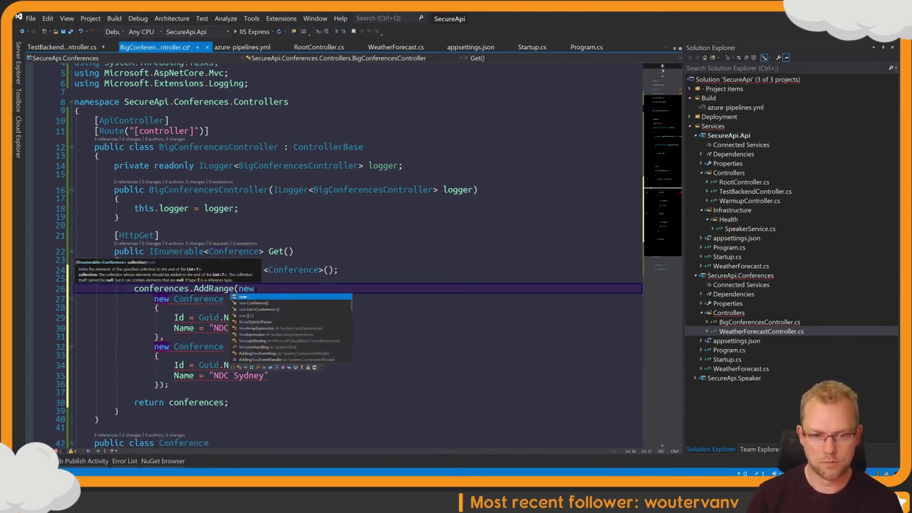
key("Down")
key("Down")
key("Down")
key("Tab")
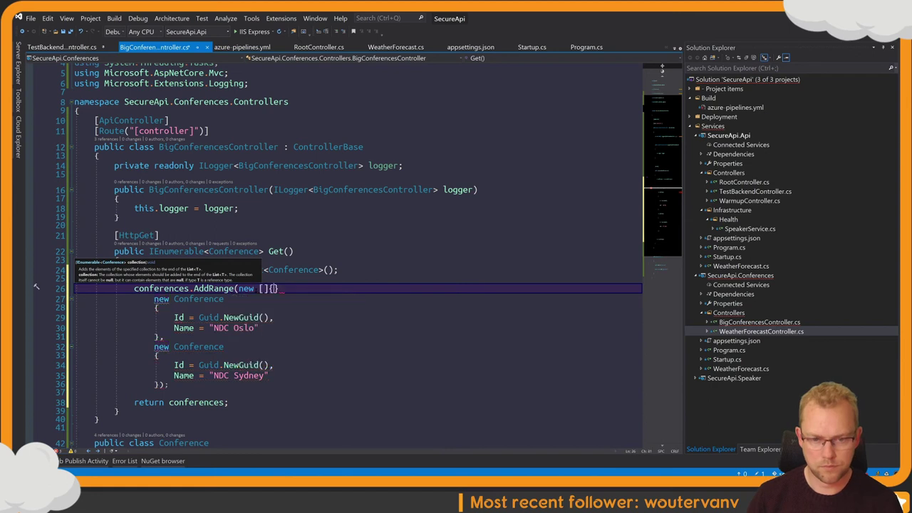
type("{")
left_click(156, 384)
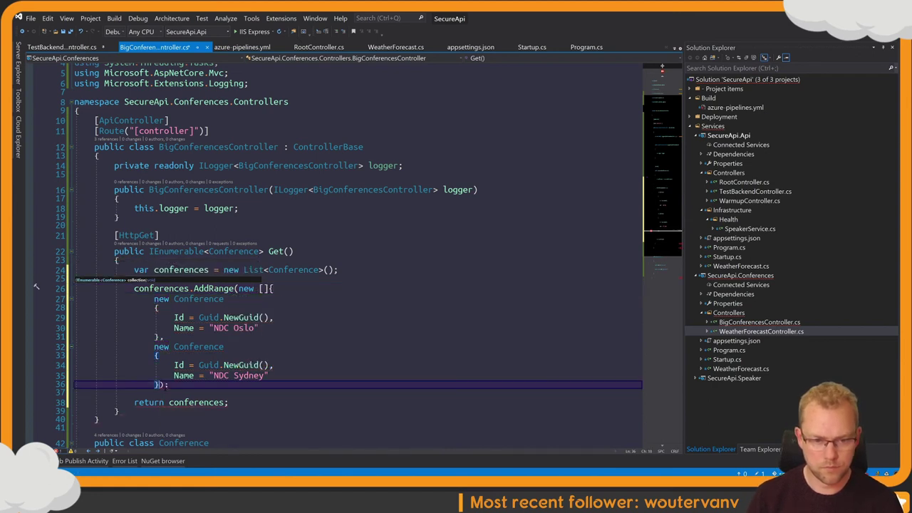
type("]")
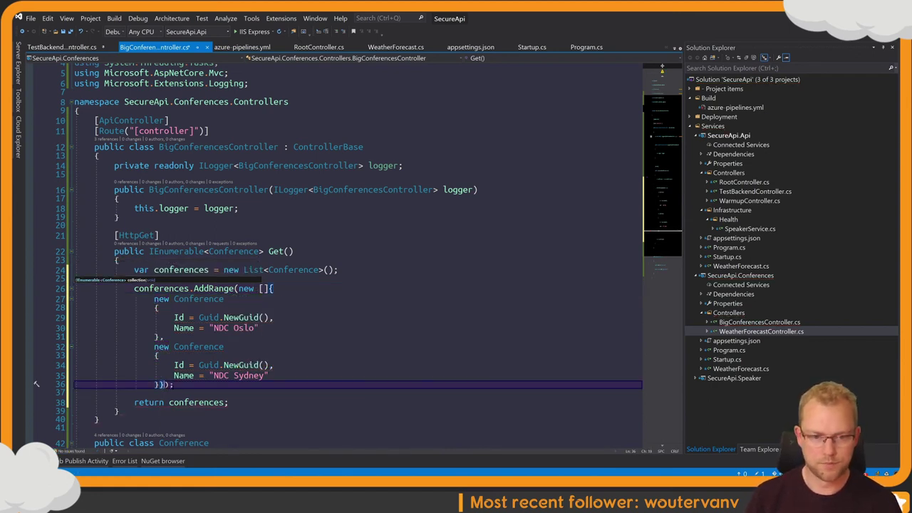
Step: Copy the NDC Sydney Conference initialiser and paste it after a comma as the third element of the array
scroll(37, 384, "down", 2)
key("Up")
key("Up")
key("Up")
key("Up")
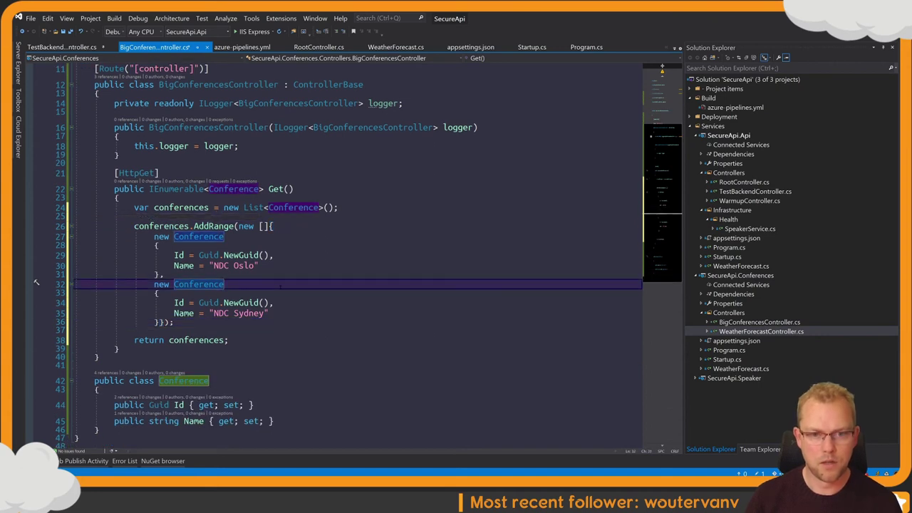
key("Down")
key("Down")
key("Down")
key("Down")
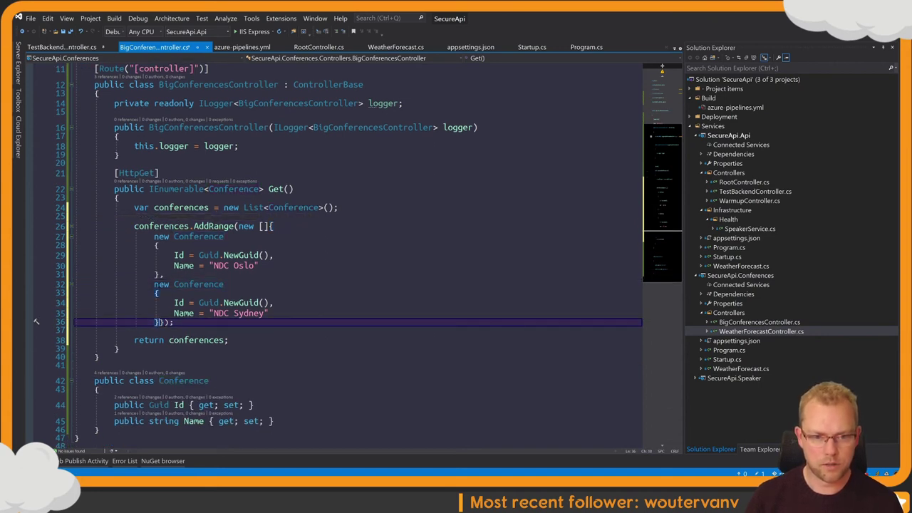
key("shift+Up")
key("shift+Up")
key("shift+Up")
key("shift+Up")
key("shift+Home")
key("shift+Home")
key("ctrl+c")
key("Right")
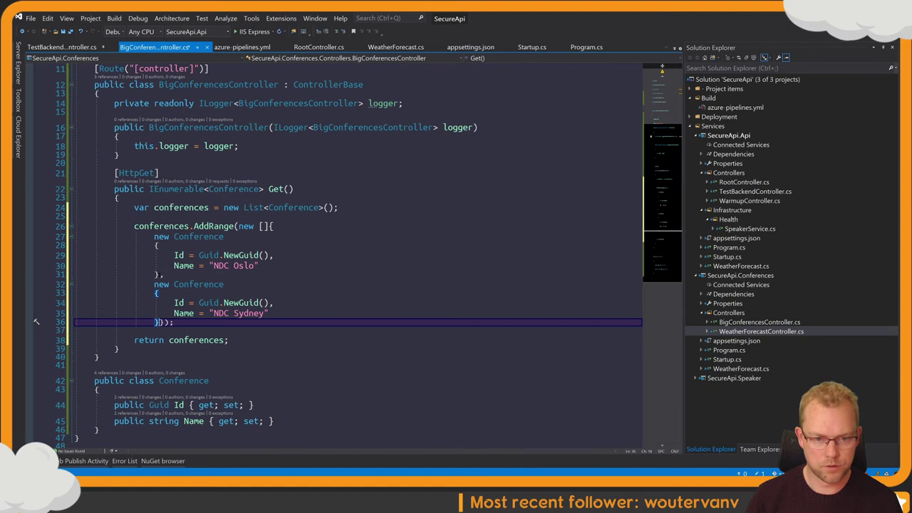
type(",")
key("Return")
key("ctrl+v")
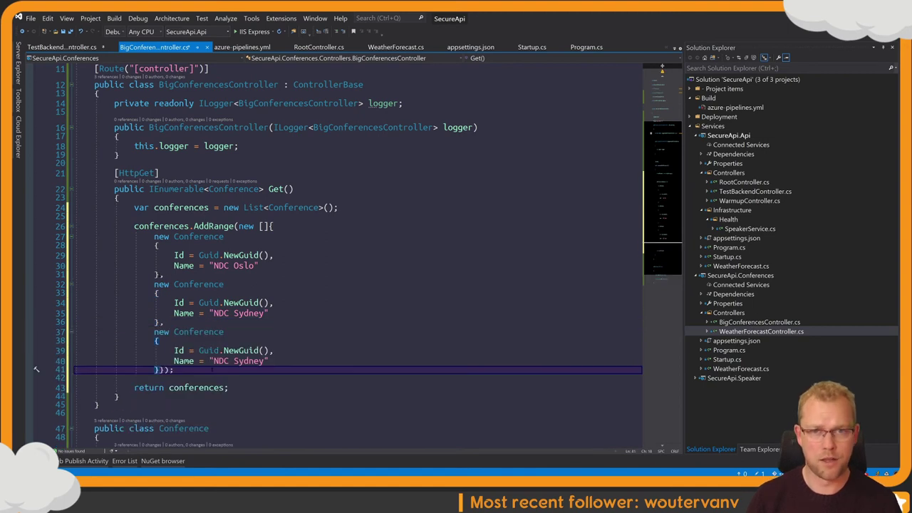
Step: Rename the third conference to "Techorama" and save the file
key("Up")
key("End")
key("Left")
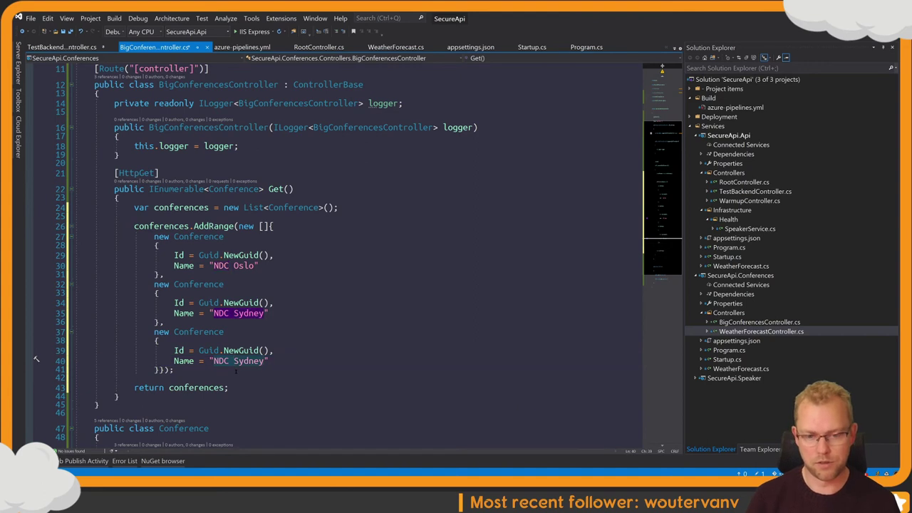
key("ctrl+BackSpace")
key("ctrl+BackSpace")
type("Techoram")
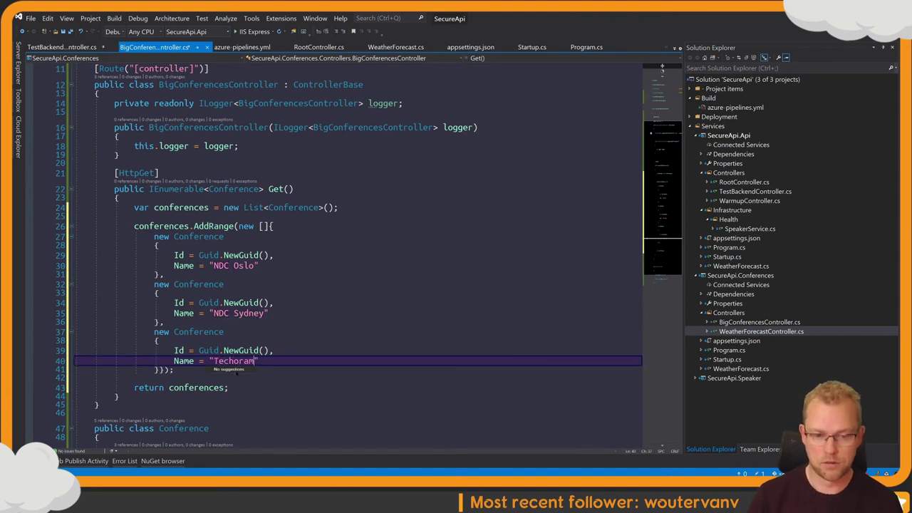
type("e")
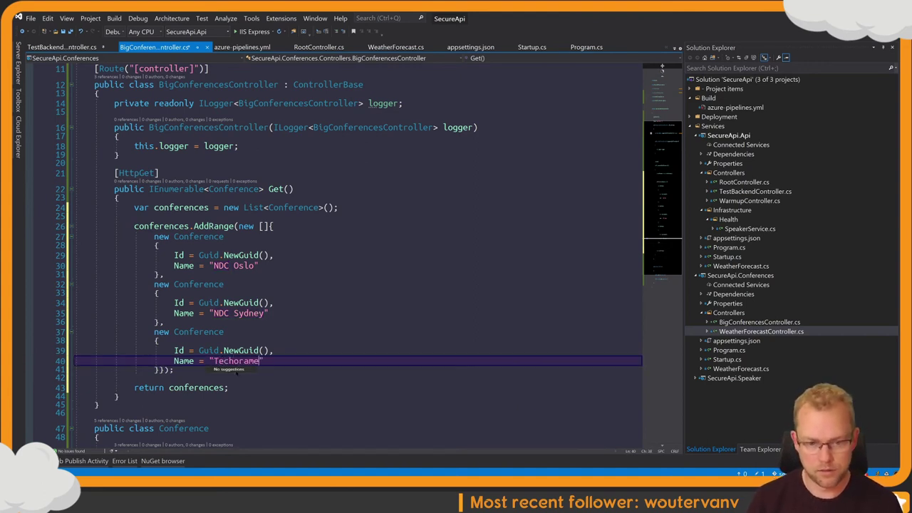
key("ctrl+s")
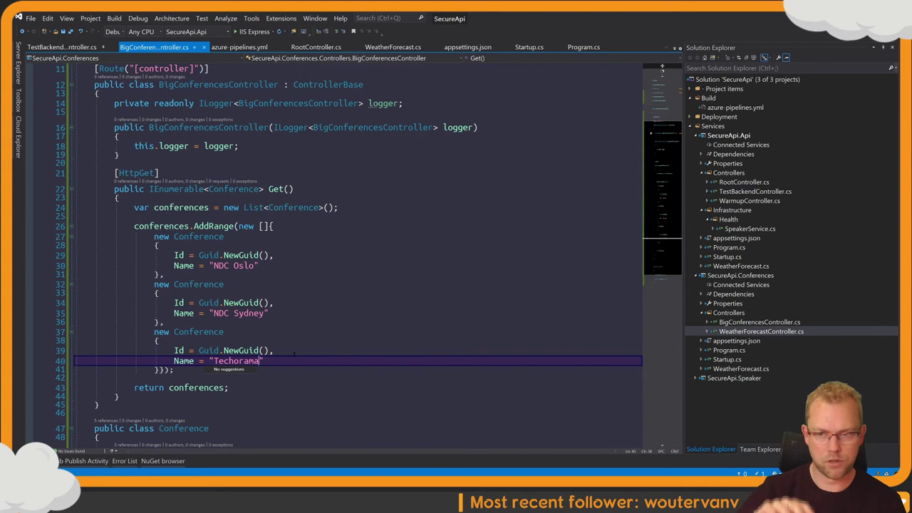
Step: Remove the unused using directives of BigConferencesController.cs and sort the remaining ones
scroll(303, 351, "up", 4)
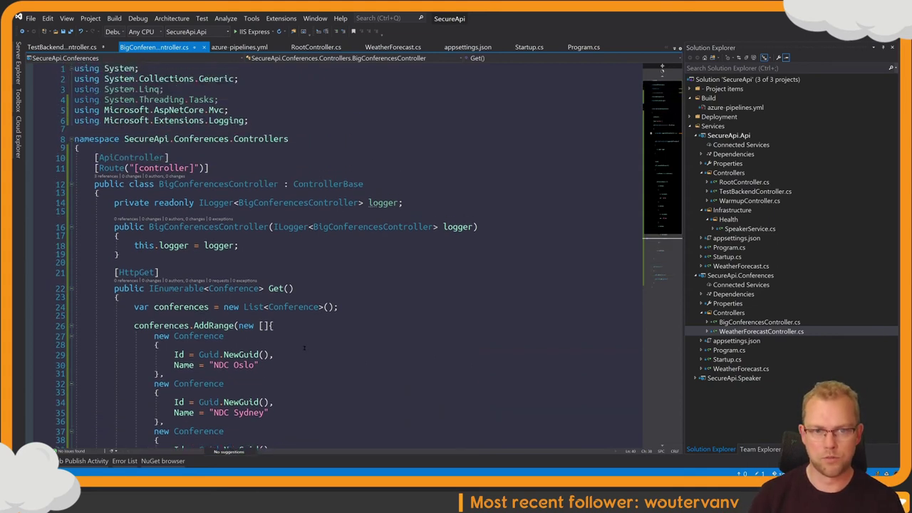
key("ctrl+r")
key("ctrl+g")
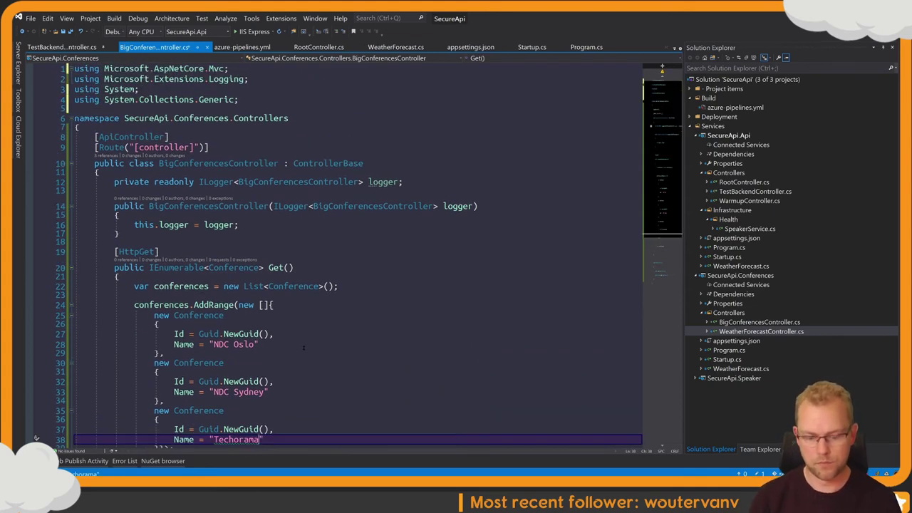
Step: Duplicate the Name = "Techorama" line and select the BigConferencesController.cs file in the SecureApi.Conferences project
key("ctrl+d")
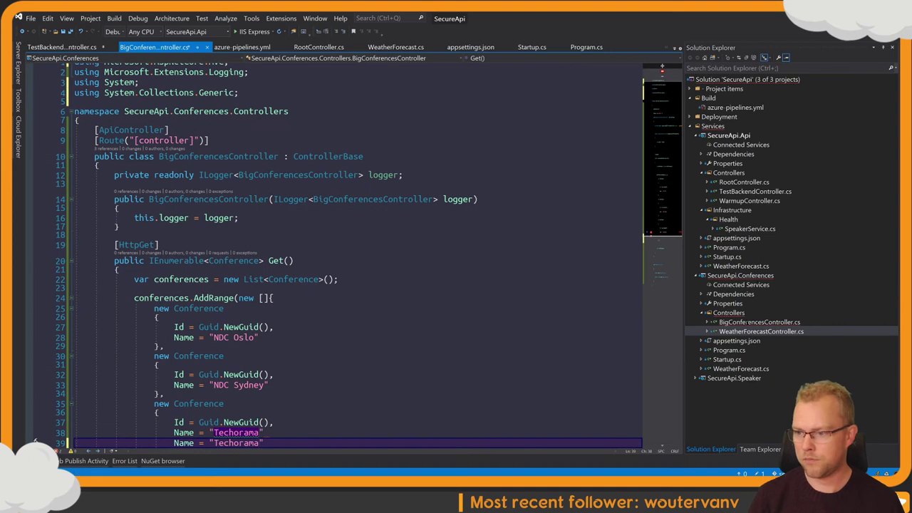
left_click(755, 321)
scroll(321, 301, "down", 6)
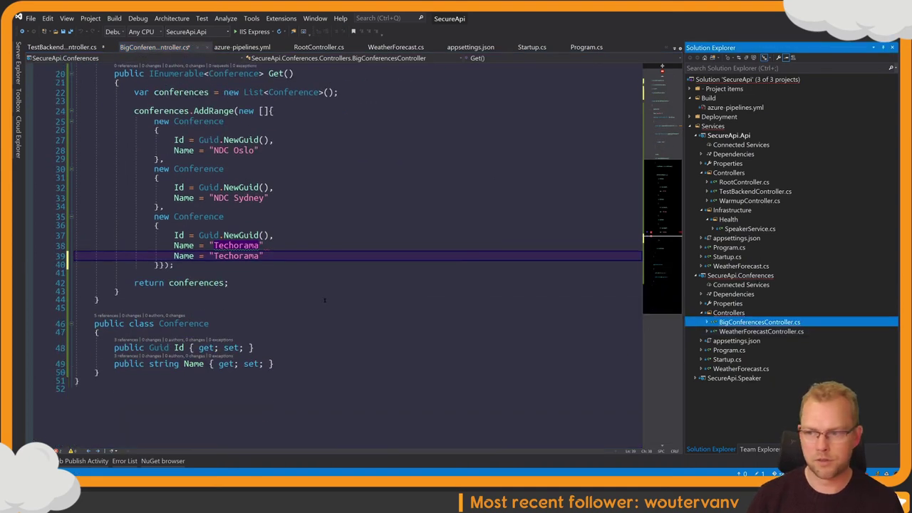
Step: Remove the duplicated Name = "Techorama" line from the third conference and save BigConferencesController.cs
scroll(324, 300, "up", 1)
left_click(277, 277)
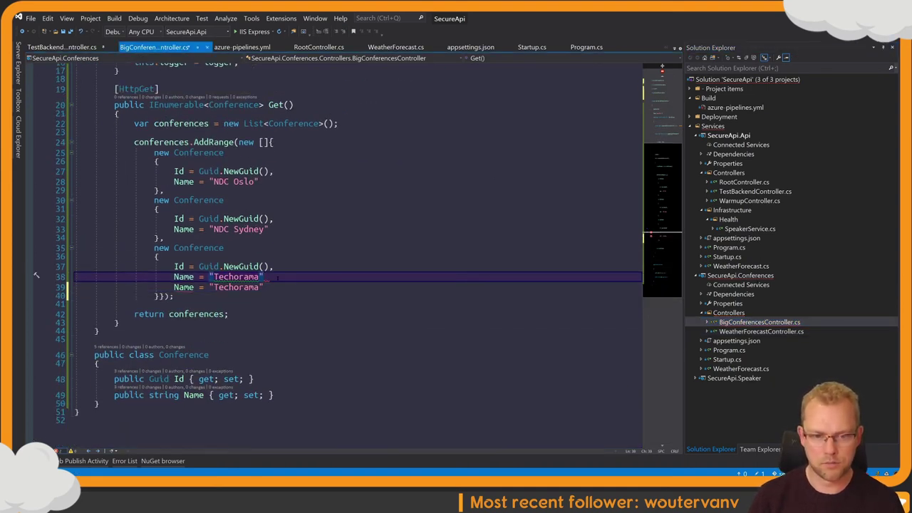
key("Down")
key("ctrl+x")
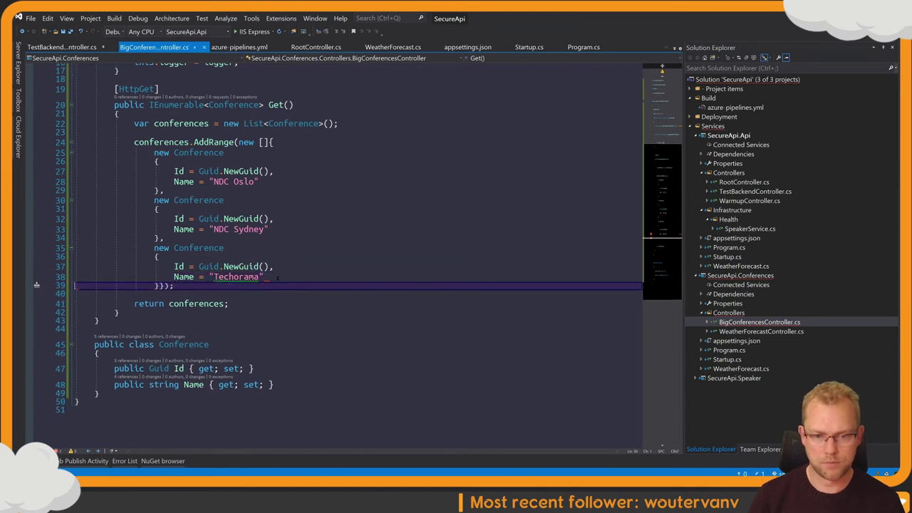
Step: Set SecureApi.Conferences as the startup project, run it, and accept the self-signed certificate risk in the browser
right_click(741, 275)
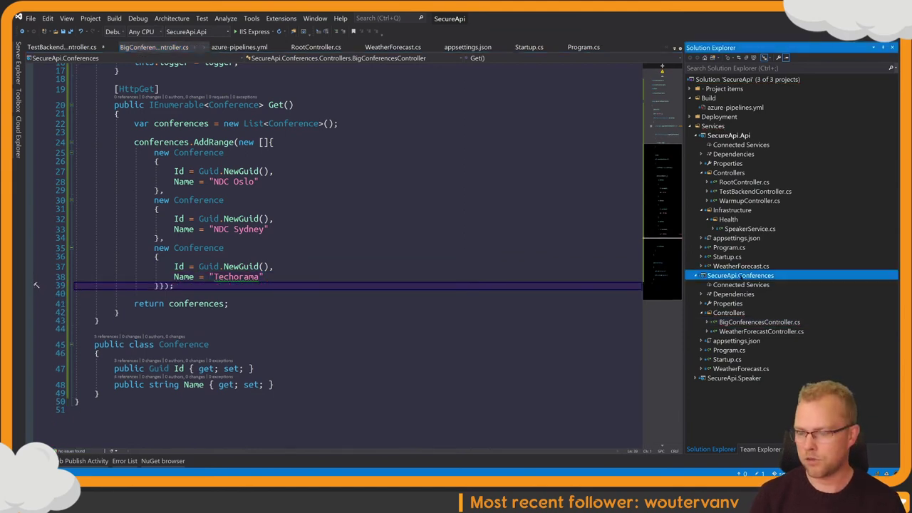
left_click(778, 219)
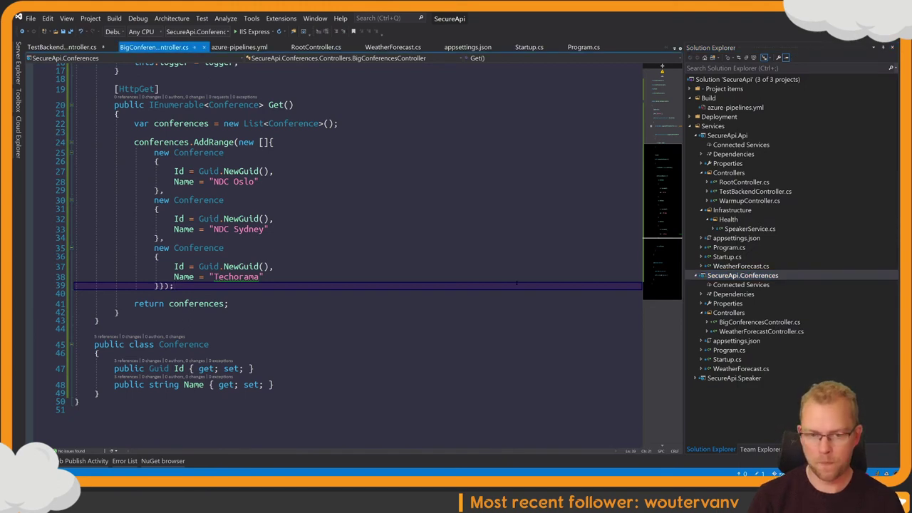
key("F5")
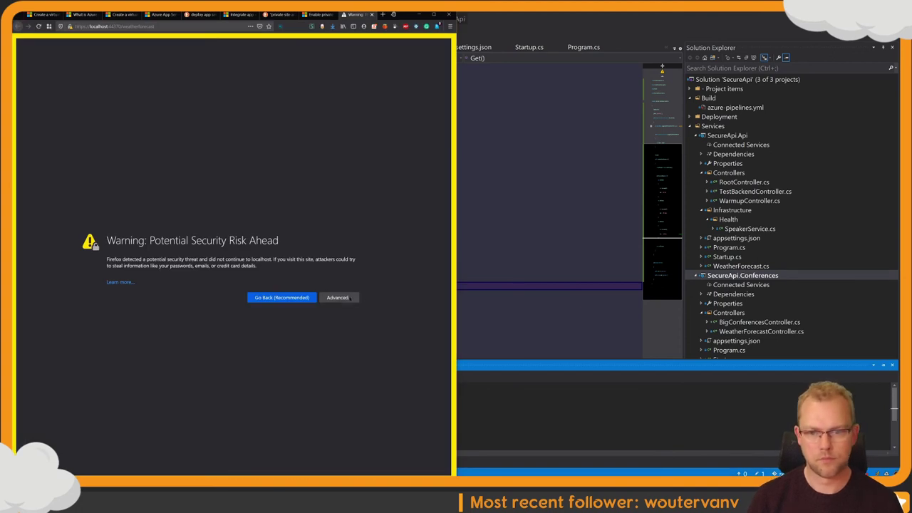
left_click(338, 297)
left_click(303, 403)
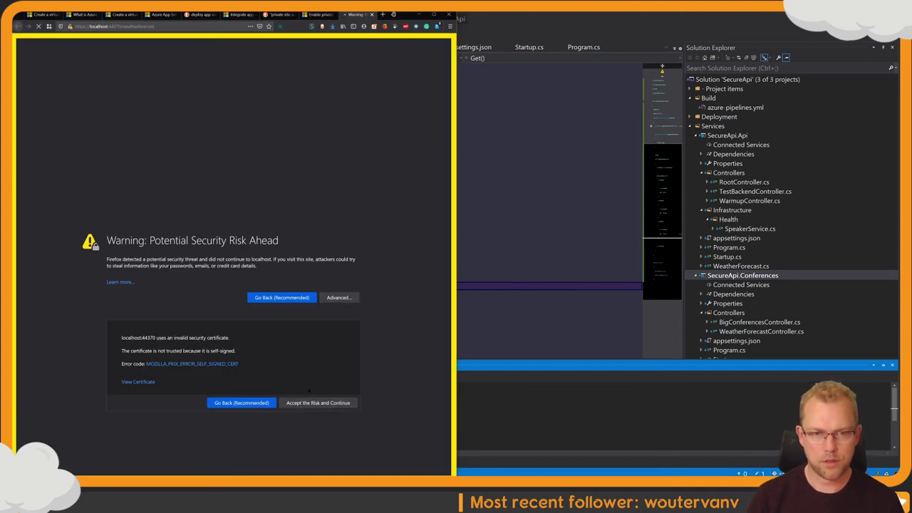
double_click(172, 28)
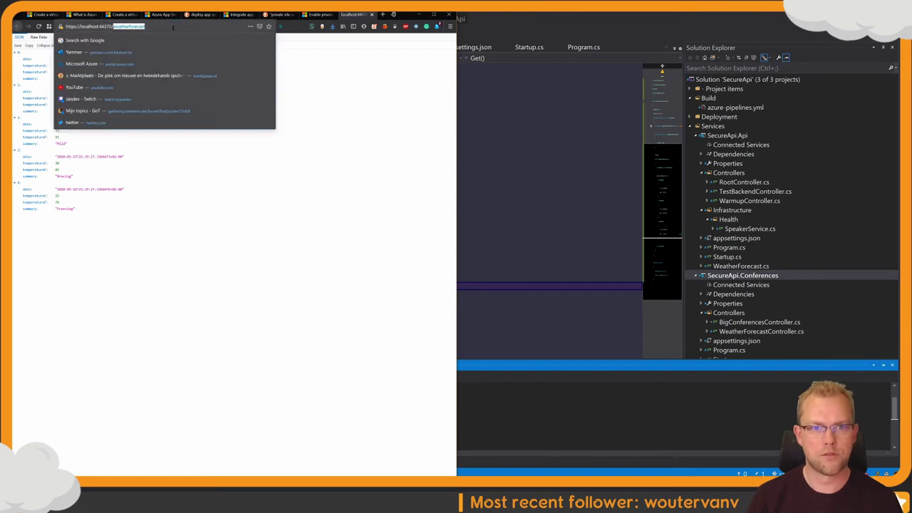
type("bigco")
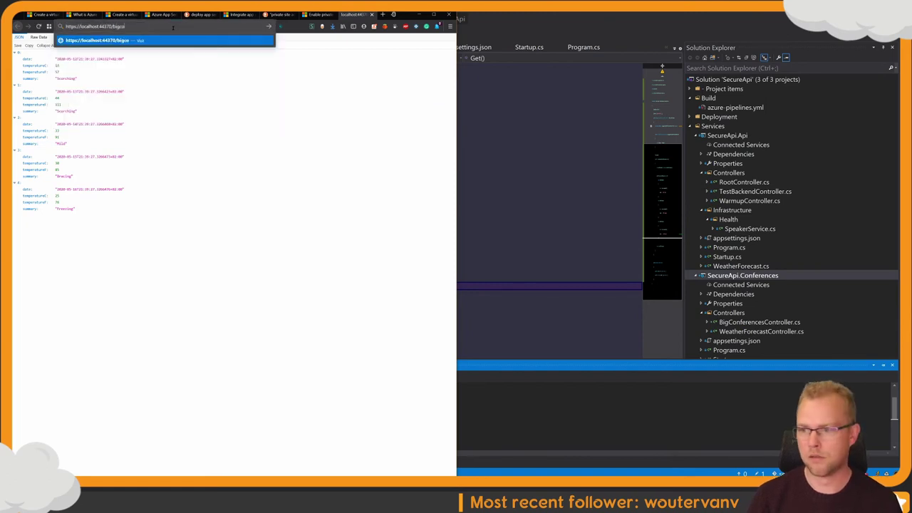
type("nference")
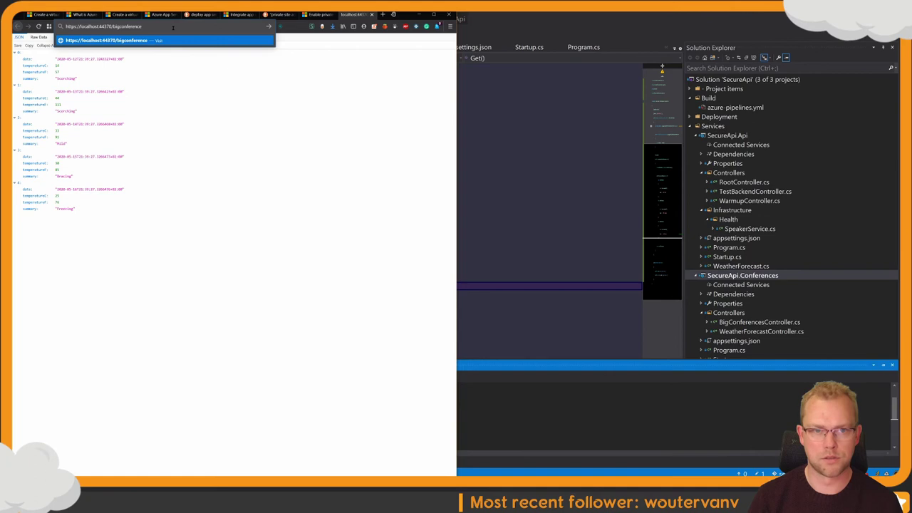
key("Return")
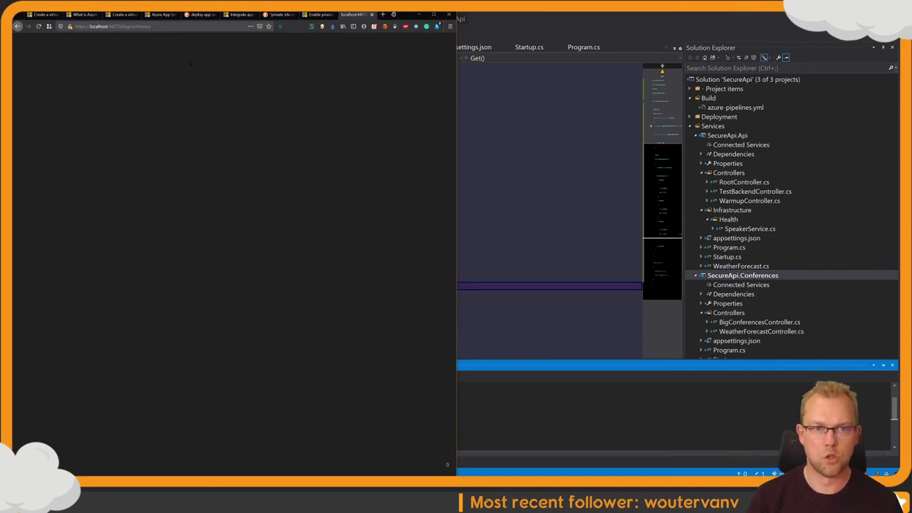
left_click(459, 143)
scroll(292, 157, "up", 6)
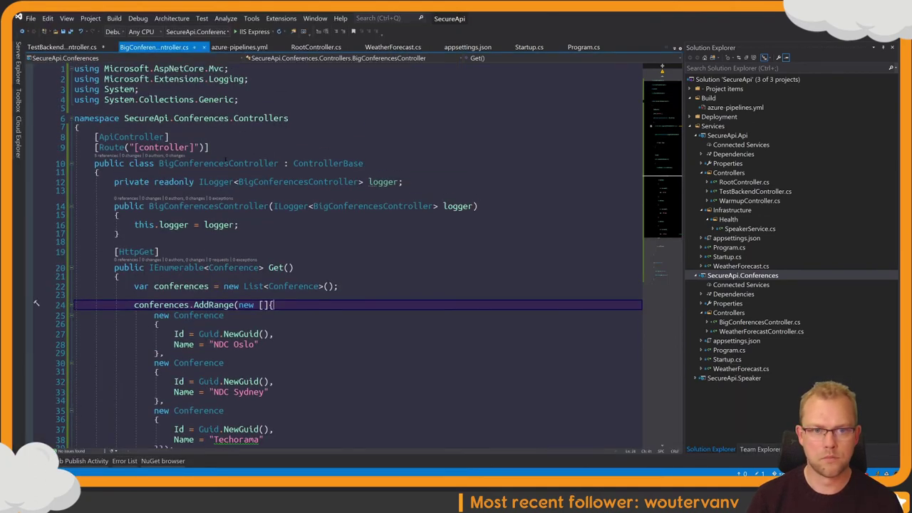
key("alt+Tab")
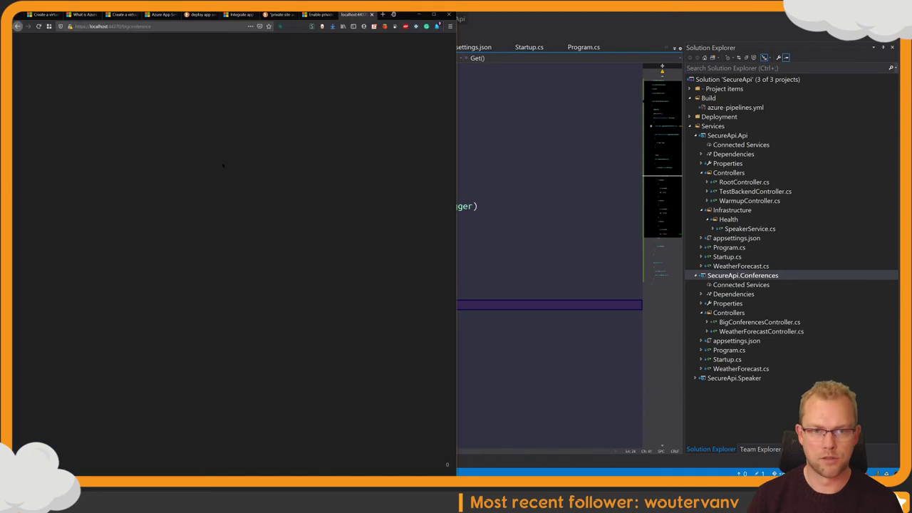
left_click(202, 26)
key("Return")
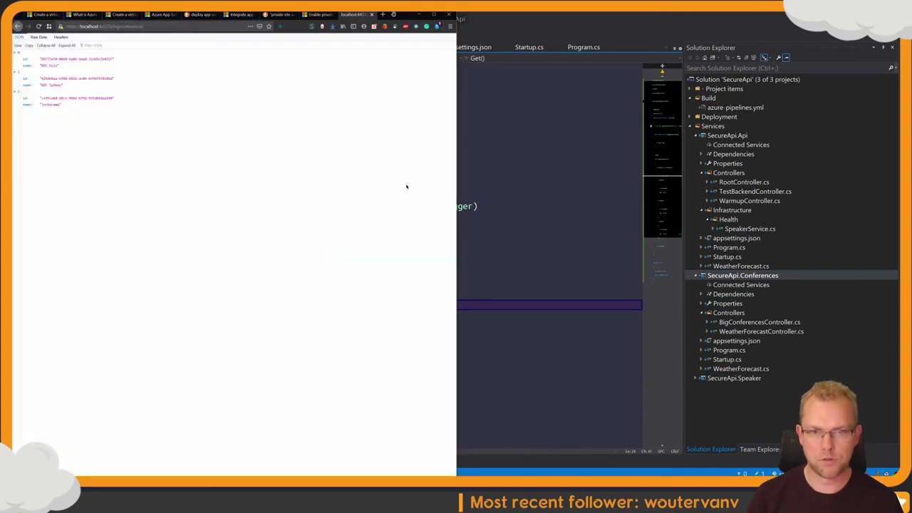
key("F5")
key("F5")
key("F5")
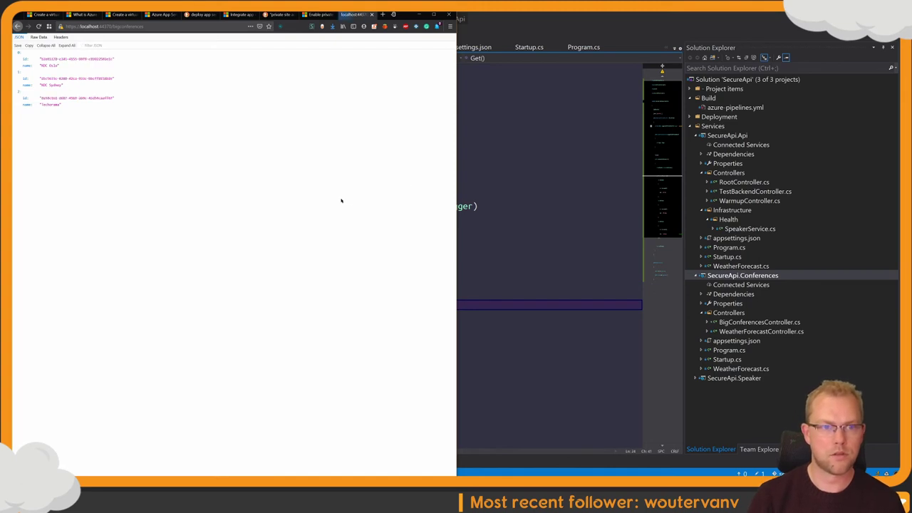
Step: Switch back to Visual Studio and delete WeatherForecastController.cs and WeatherForecast.cs from the SecureApi.Conferences project
key("alt+Tab")
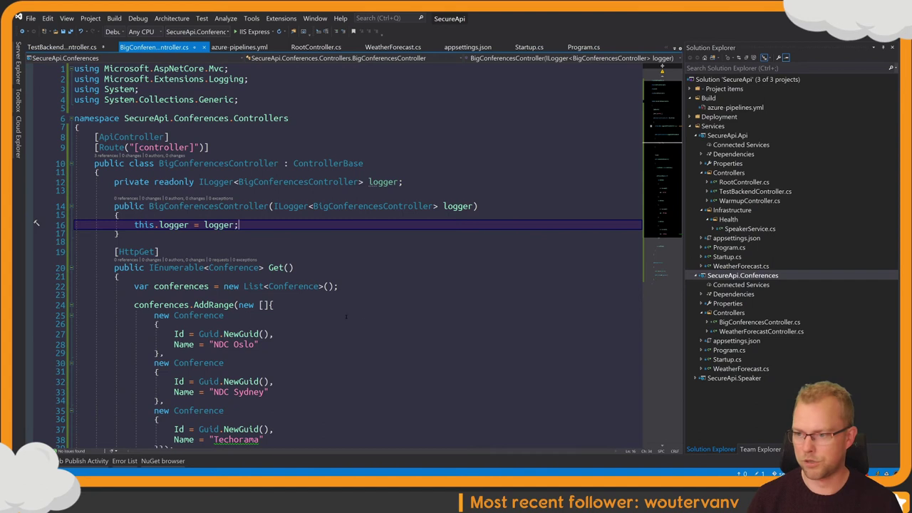
left_click(695, 331)
key("Delete")
key("Return")
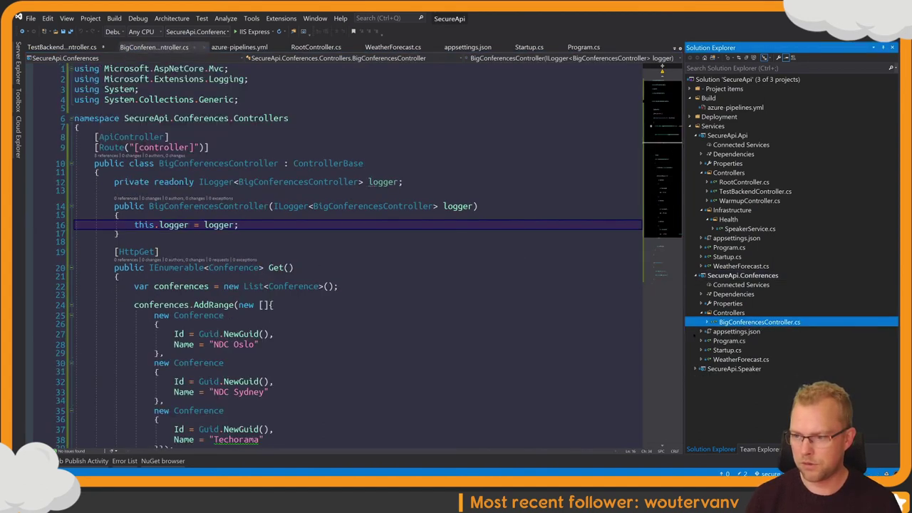
left_click(741, 359)
key("Delete")
key("Return")
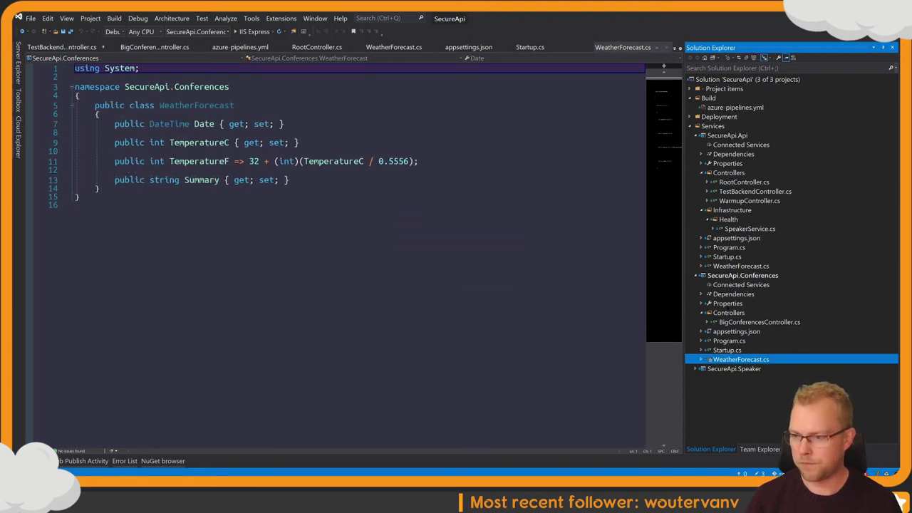
Step: Open the launchSettings.json of SecureApi.Conferences and set the SecureApi.Conferences profile's launchUrl to "bigconferences"
left_click(732, 293)
key("Right")
key("Left")
key("Down")
key("Right")
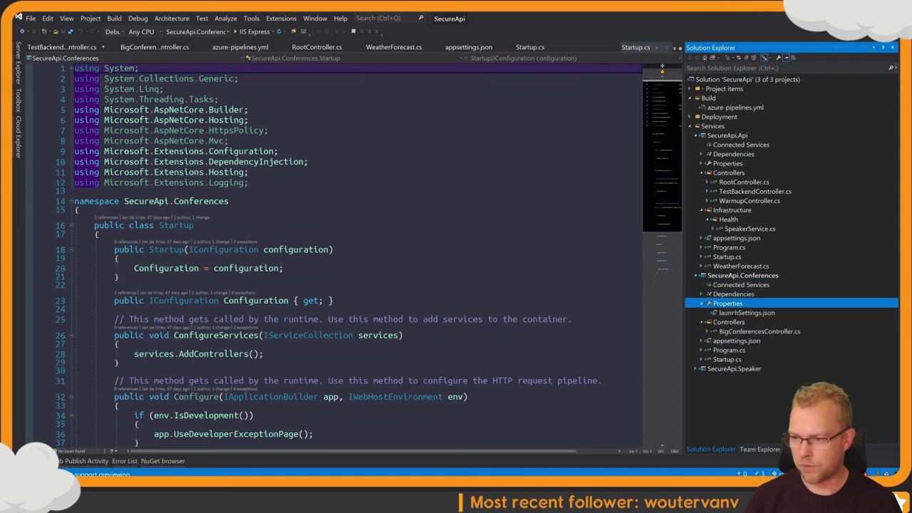
key("Down")
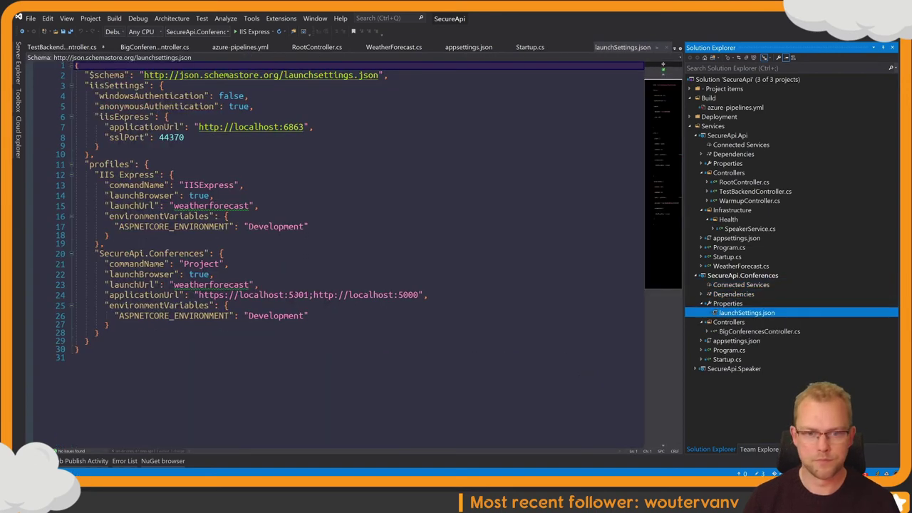
double_click(210, 284)
type("bigcon")
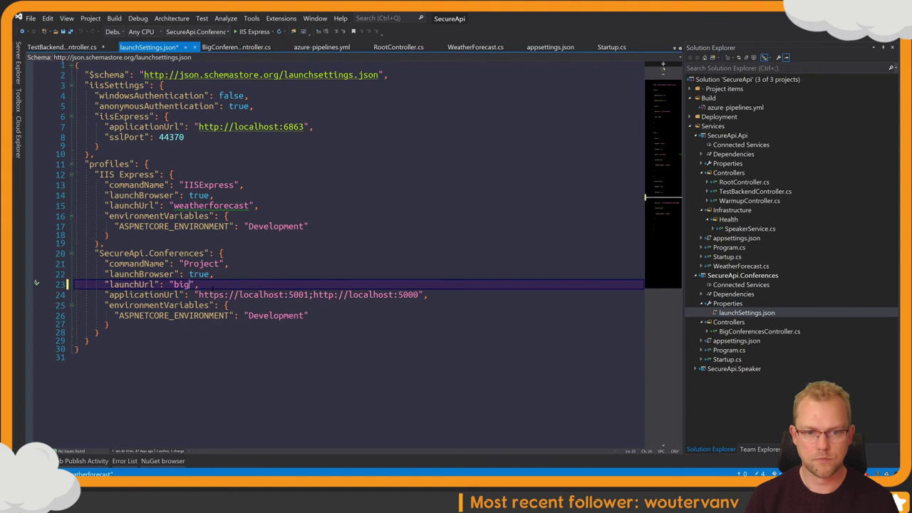
type("ferences")
Step: Copy "bigconferences" into the IIS Express profile's launchUrl and save launchSettings.json
key("ctrl+shift+Left")
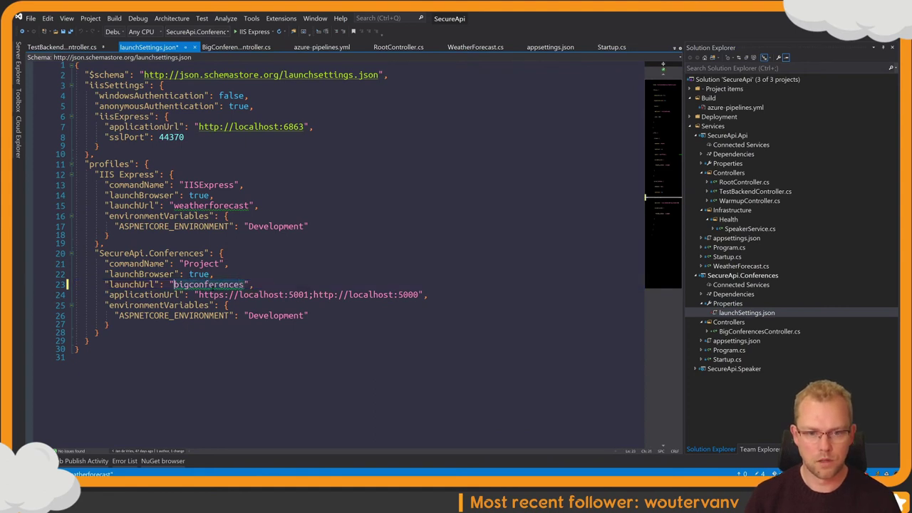
key("ctrl+c")
key("Up")
key("Up")
key("Up")
key("Up")
key("Up")
key("Up")
key("Up")
key("Up")
key("ctrl+shift+Right")
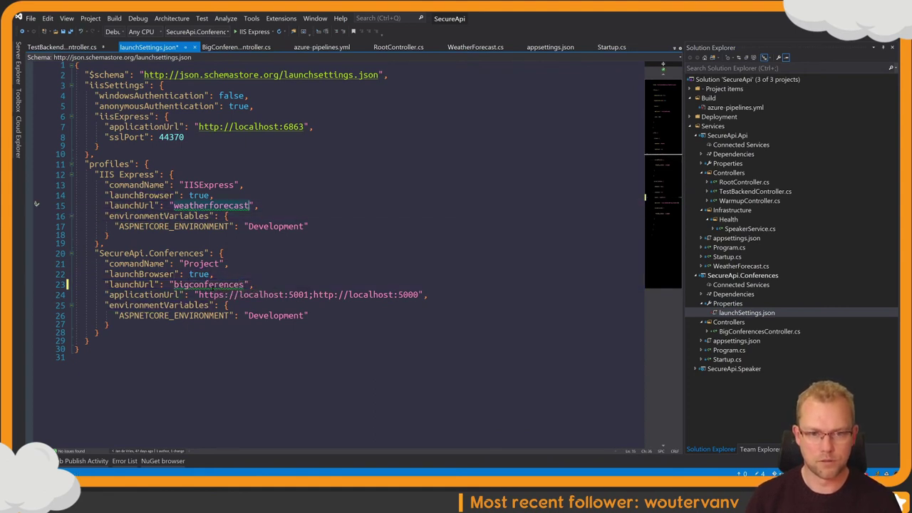
key("ctrl+v")
key("ctrl+s")
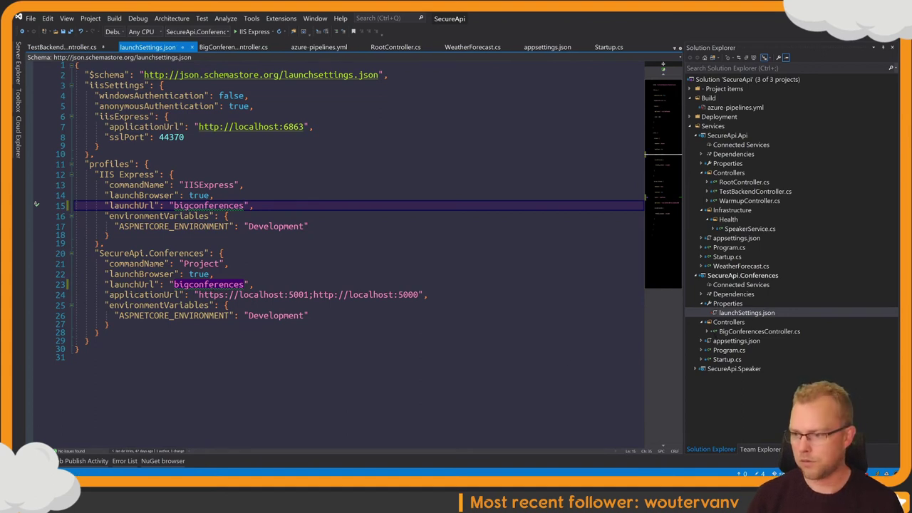
Step: Review Program.cs, Startup.cs and BigConferencesController.cs in the SecureApi.Conferences project
left_click(729, 350)
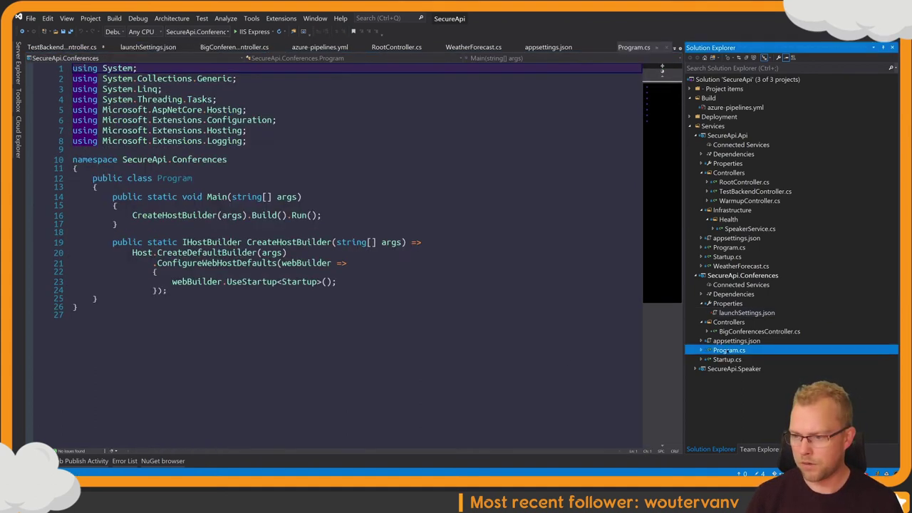
left_click(549, 277)
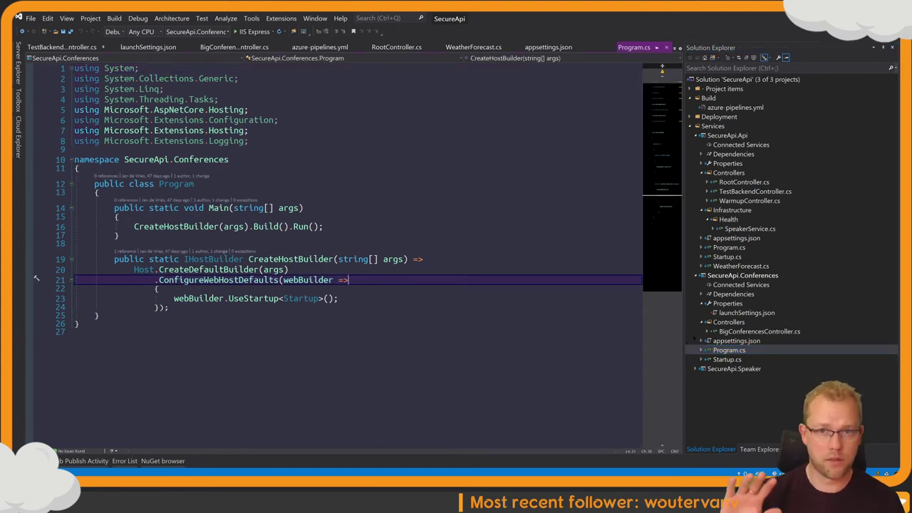
left_click(726, 359)
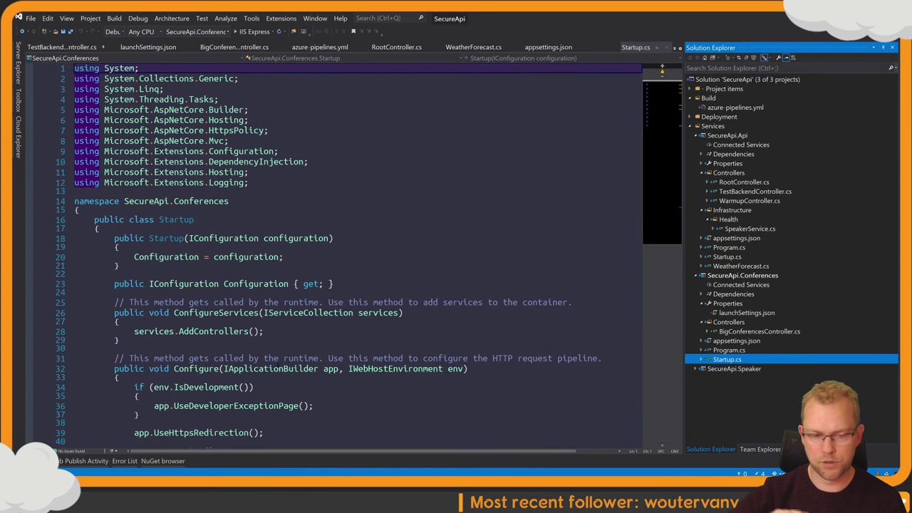
scroll(274, 367, "down", 3)
scroll(274, 366, "up", 1)
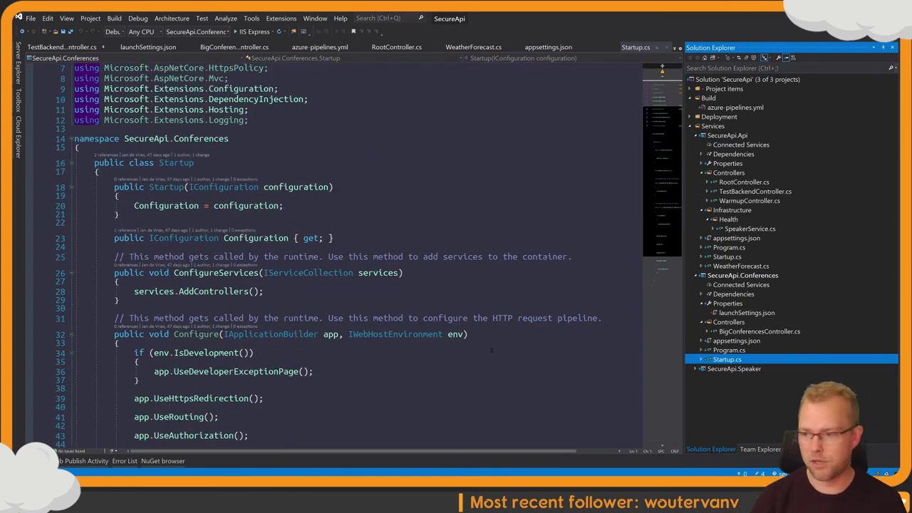
double_click(725, 332)
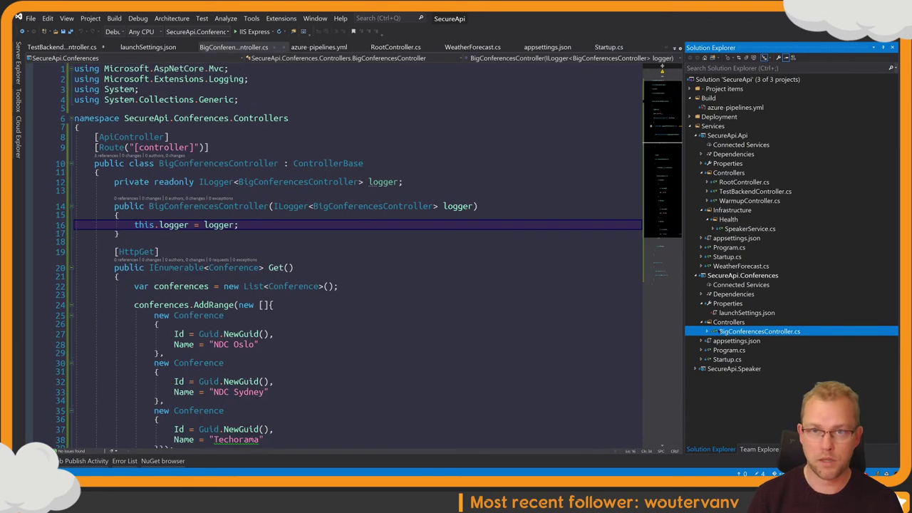
scroll(379, 363, "down", 3)
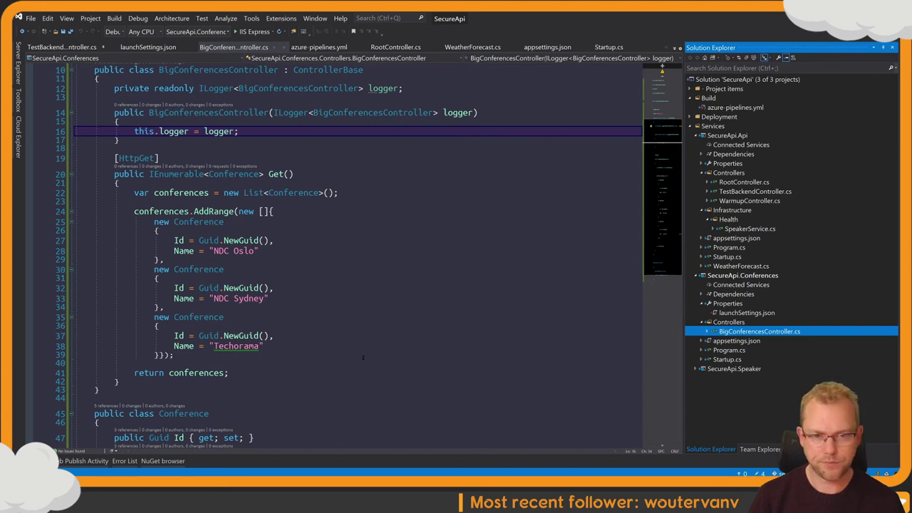
left_click(358, 336)
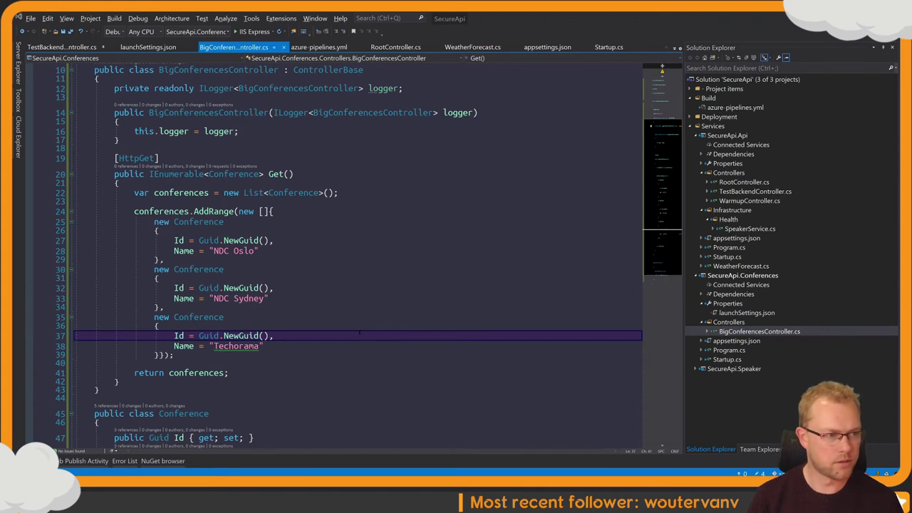
Step: Switch to Fork and commit the four staged secure-apis changes with the subject "Added new endpoint for conferences"
key("super+Tab")
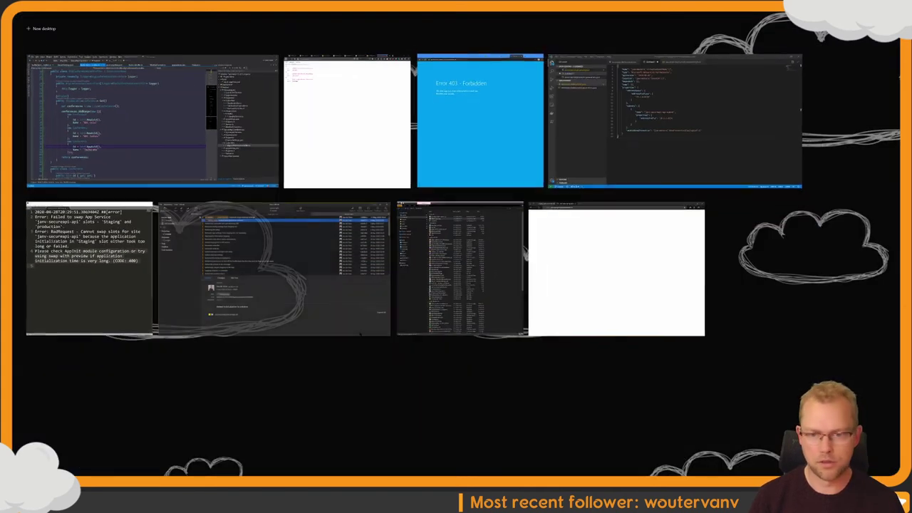
key("Return")
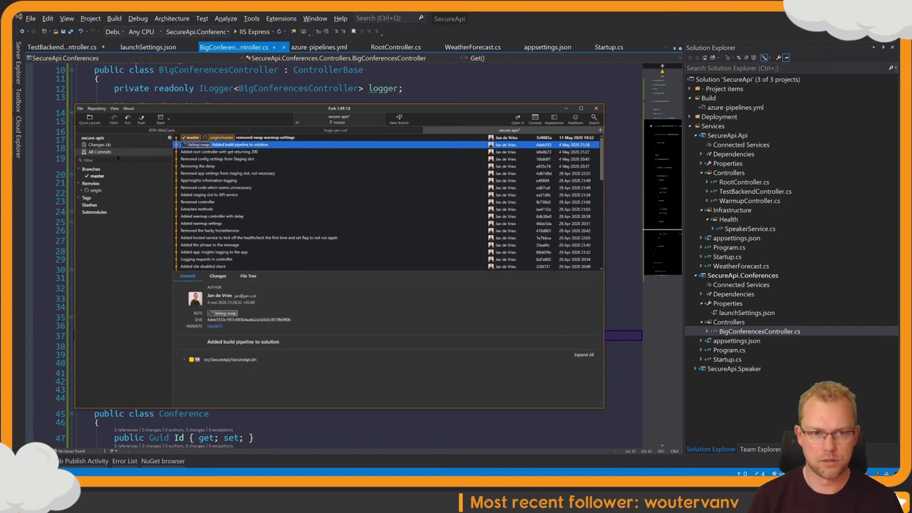
left_click(118, 145)
left_click(244, 145)
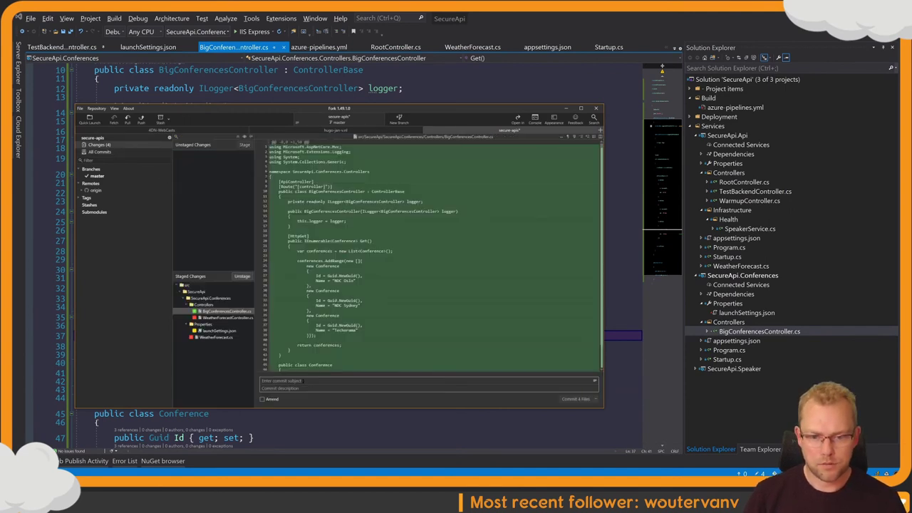
type("Added new")
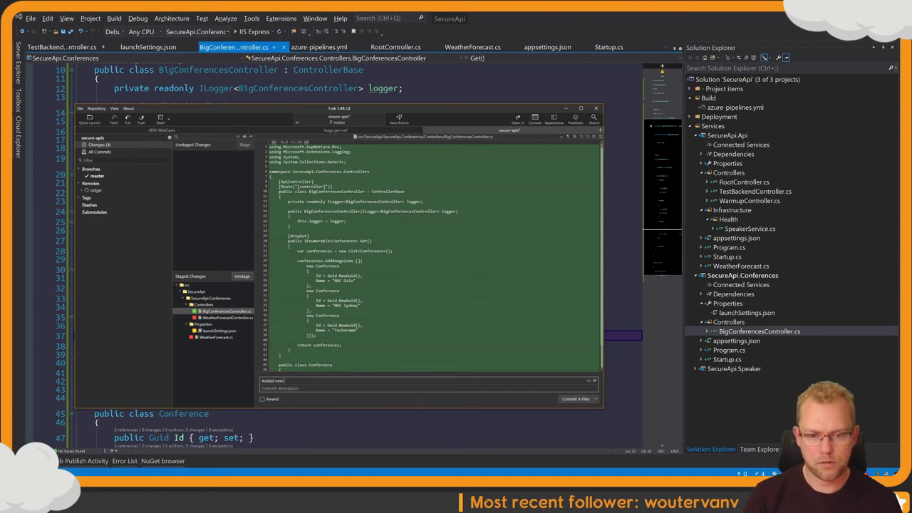
type(" endpoint for con")
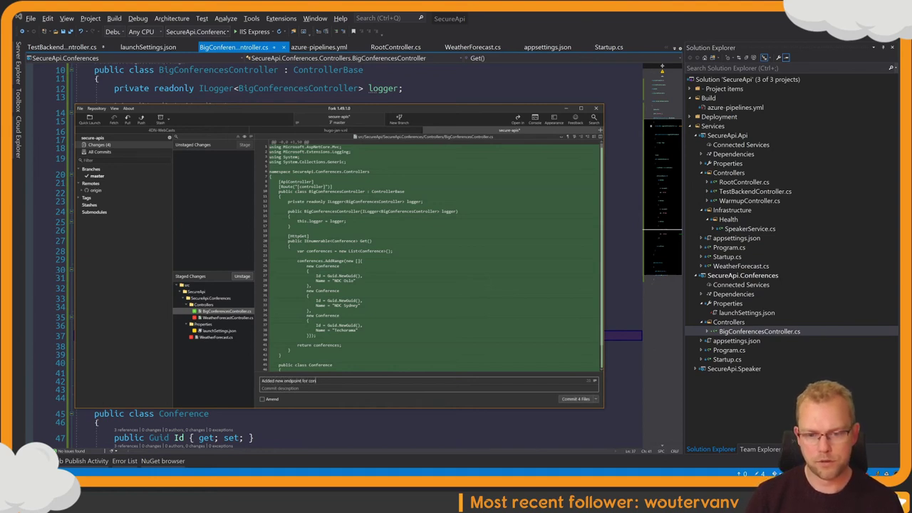
type("ferences")
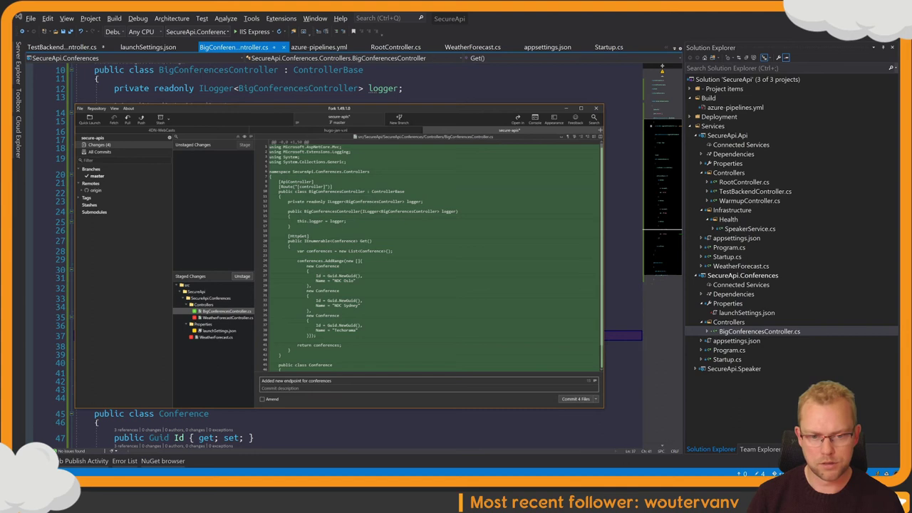
key("ctrl+Return")
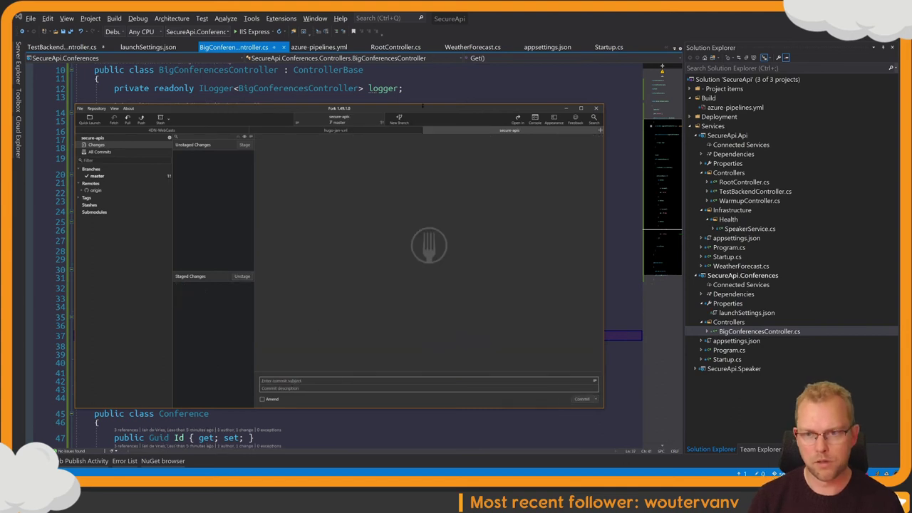
Step: Switch back to Visual Studio and open TestBackendController.cs of the SecureApi.Api project at its Get method
left_click(403, 88)
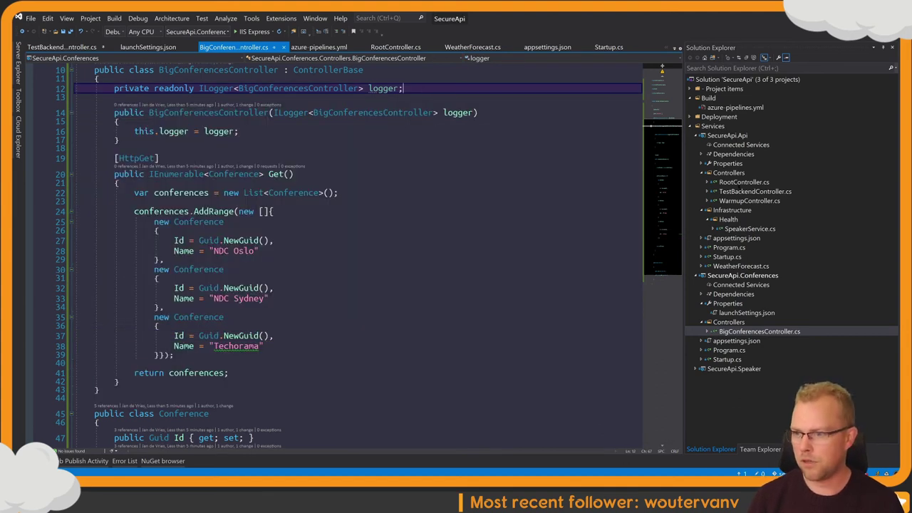
left_click(738, 191)
double_click(738, 191)
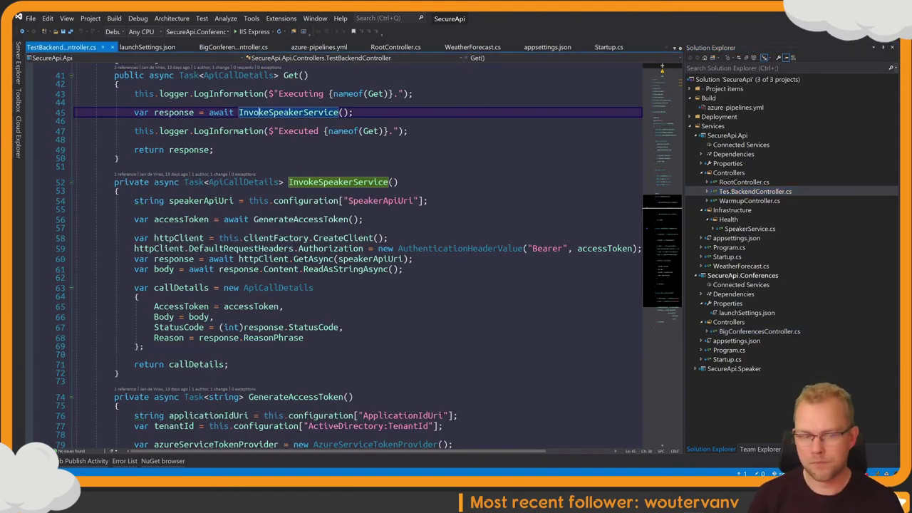
left_click(261, 113)
scroll(262, 113, "up", 3)
scroll(180, 243, "up", 2)
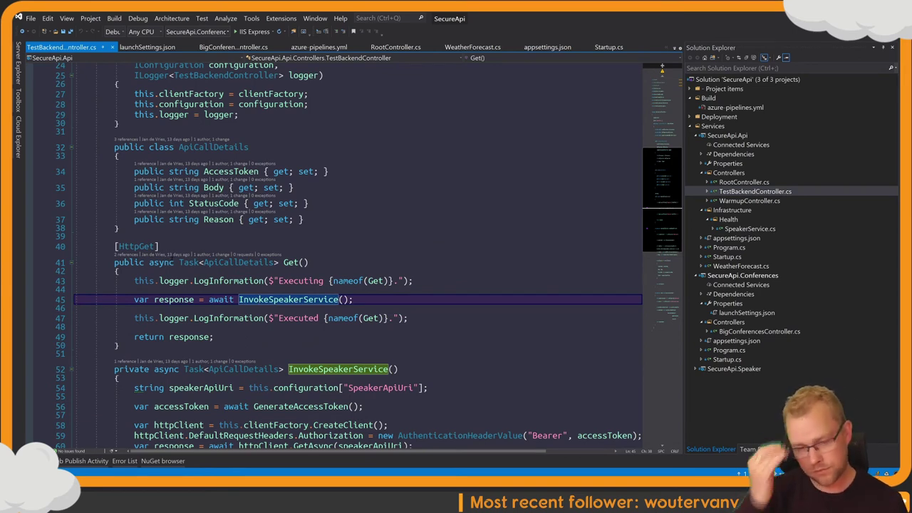
Step: Duplicate the whole Get method, including its [HttpGet] attribute, directly below the original in TestBackendController.cs
left_click(167, 246)
scroll(123, 314, "down", 1)
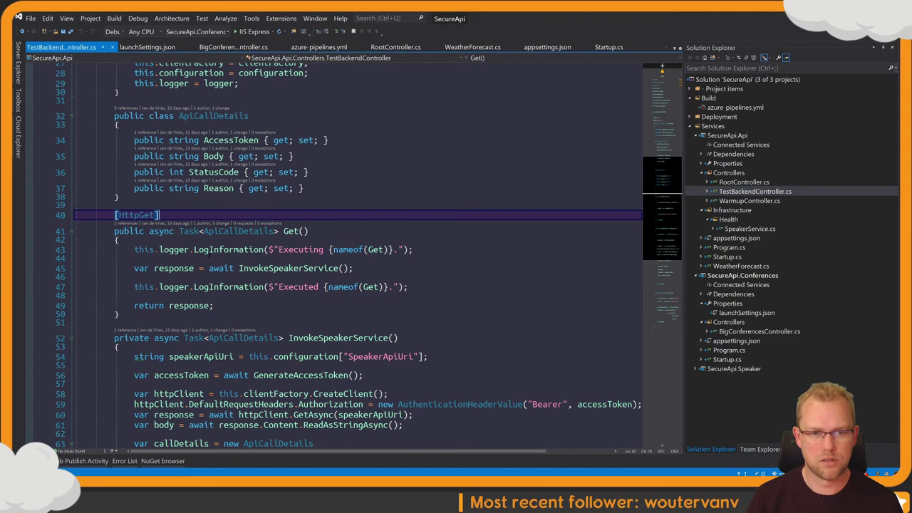
left_click(122, 314, "shift")
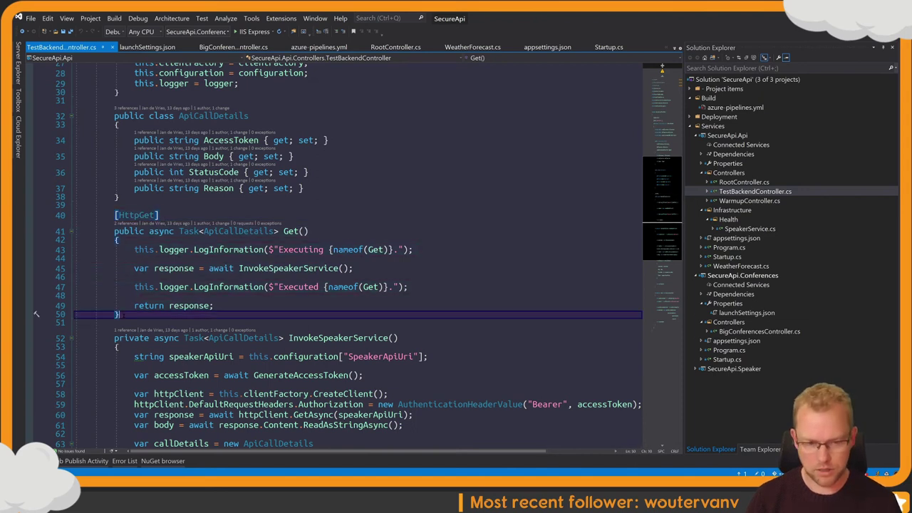
key("ctrl+c")
key("End")
key("Return")
key("Return")
key("ctrl+v")
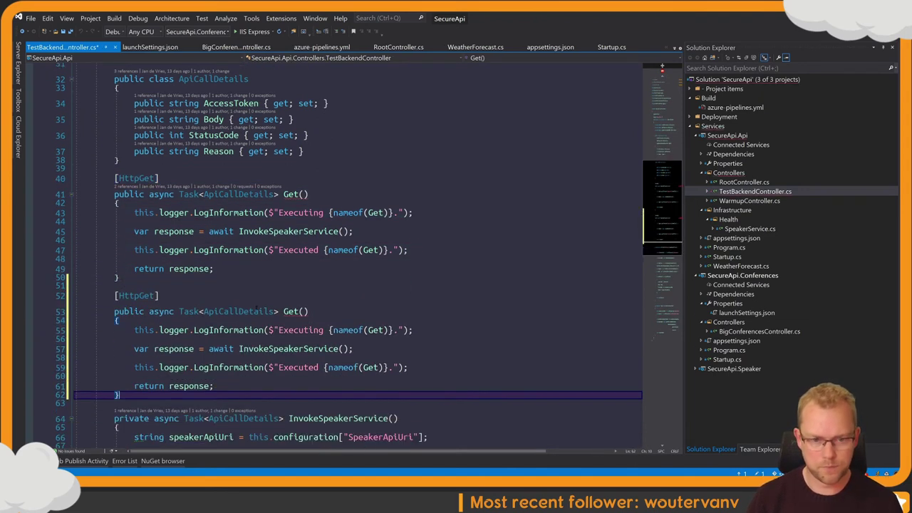
Step: Rename the duplicated Get method to GetConferences and save the controller
left_click(300, 311)
type("Conf")
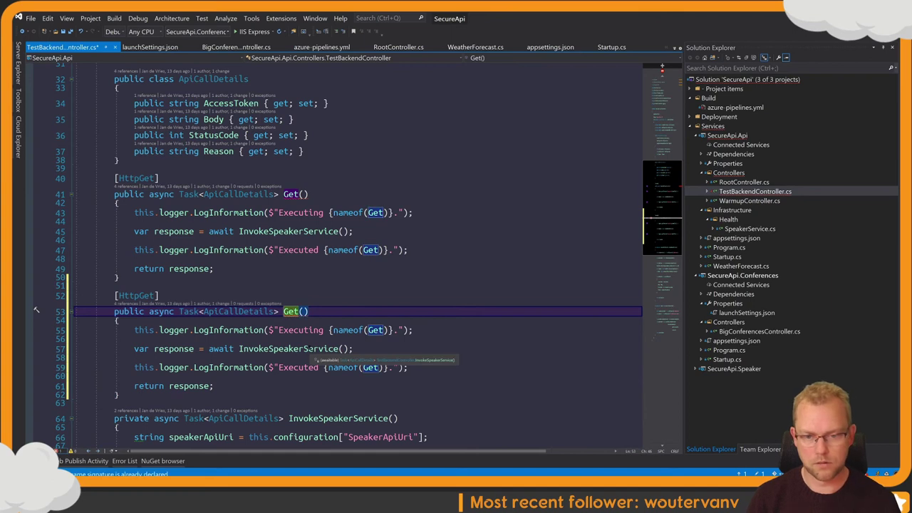
type("erences")
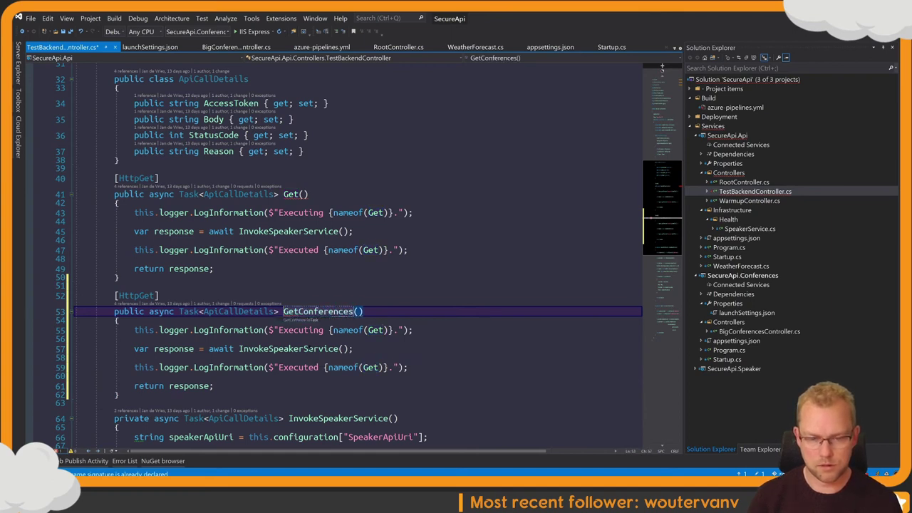
key("ctrl+s")
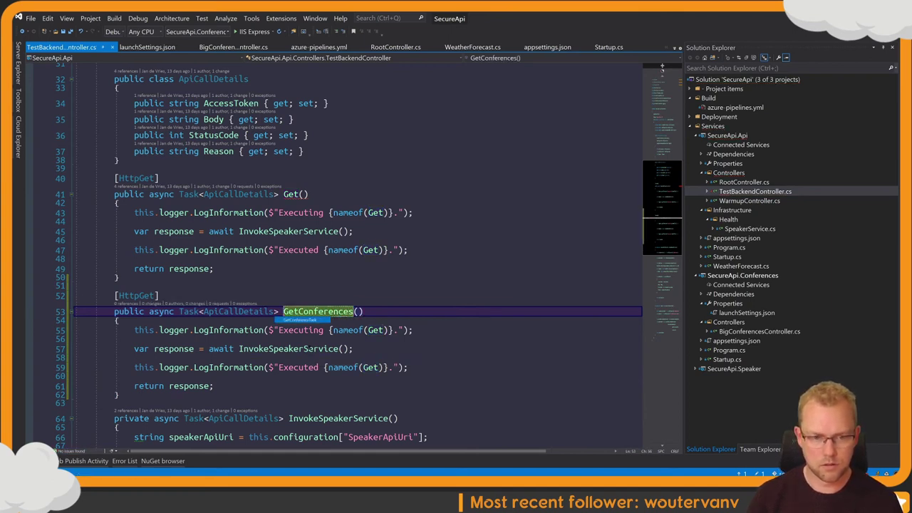
Step: Give the HttpGet attribute above GetConferences the route "conferences" and save the file
key("Up")
key("Left")
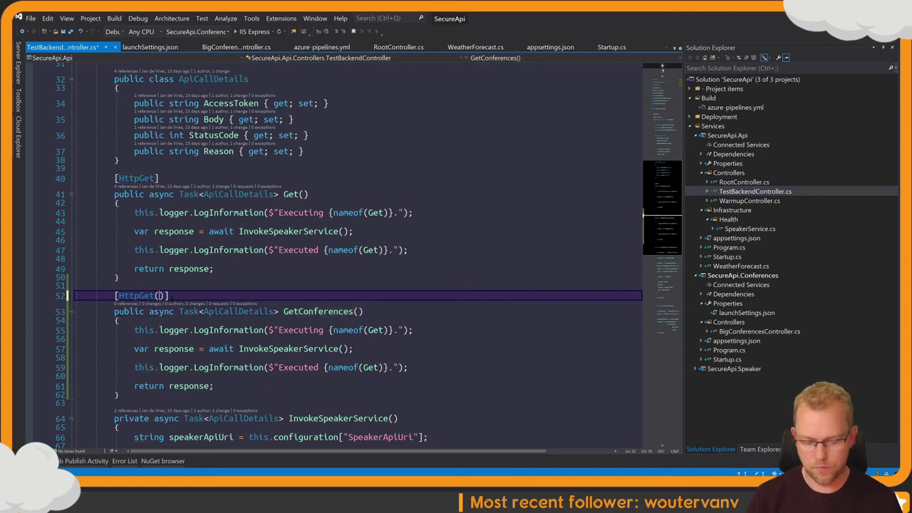
type("(")
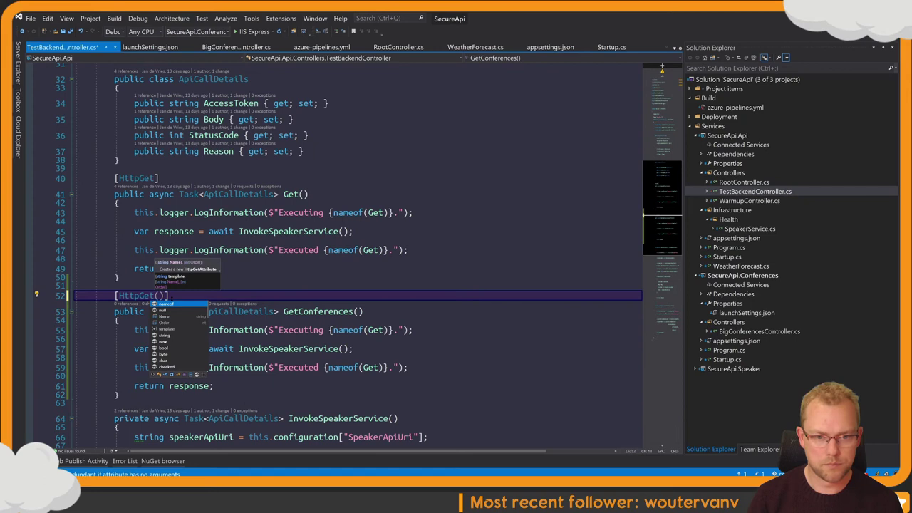
key("Tab")
key("ctrl+z")
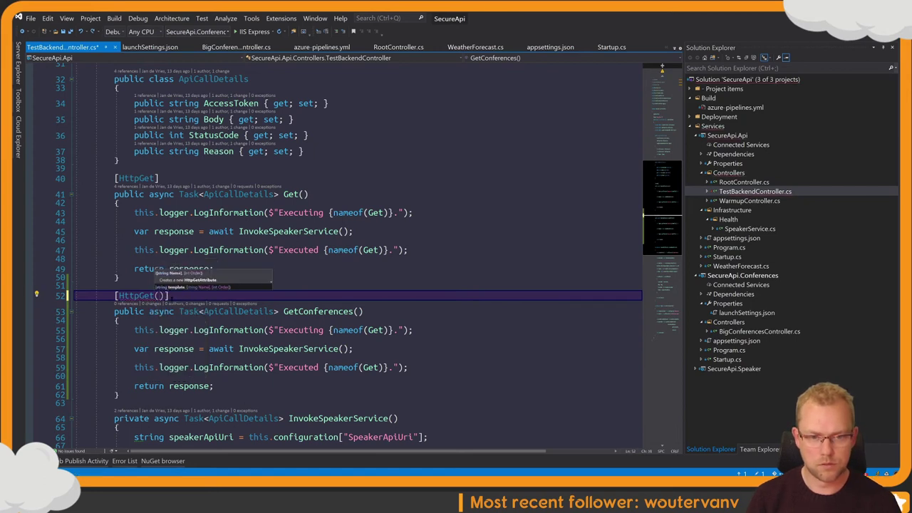
key("ctrl+backslash")
key("ctrl+m")
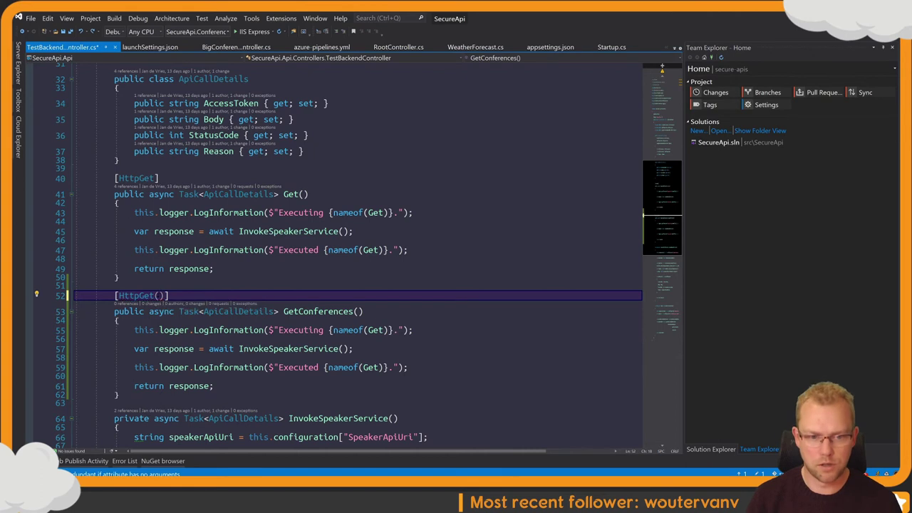
type("\"C")
key("BackSpace")
type("conferences")
key("End")
key("ctrl+s")
Step: Change the awaited service call inside GetConferences to InvokeConferencesService
left_click(301, 349)
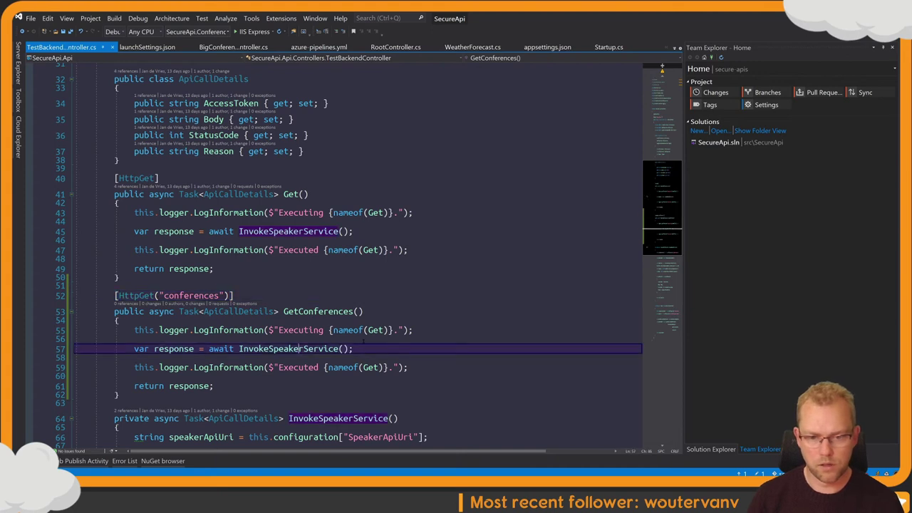
scroll(301, 349, "down", 3)
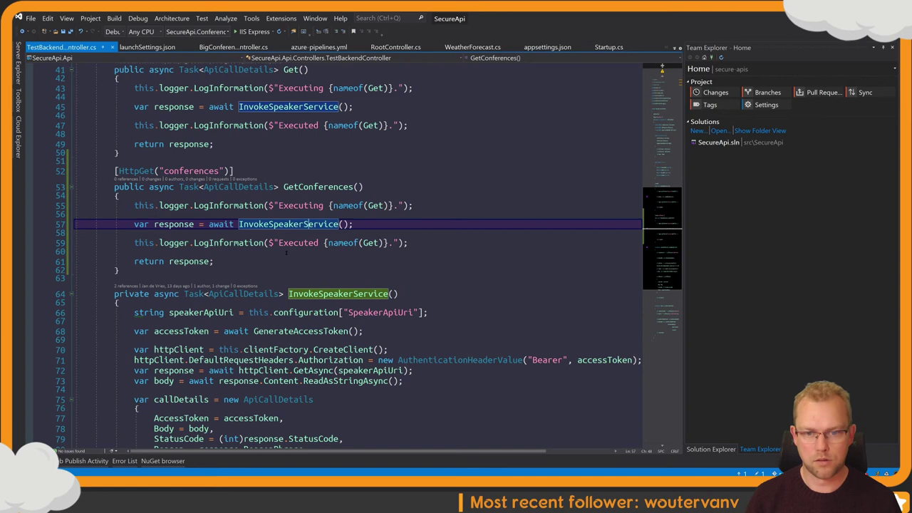
key("Left")
key("Left")
key("Left")
key("Left")
key("Left")
key("Left")
key("Left")
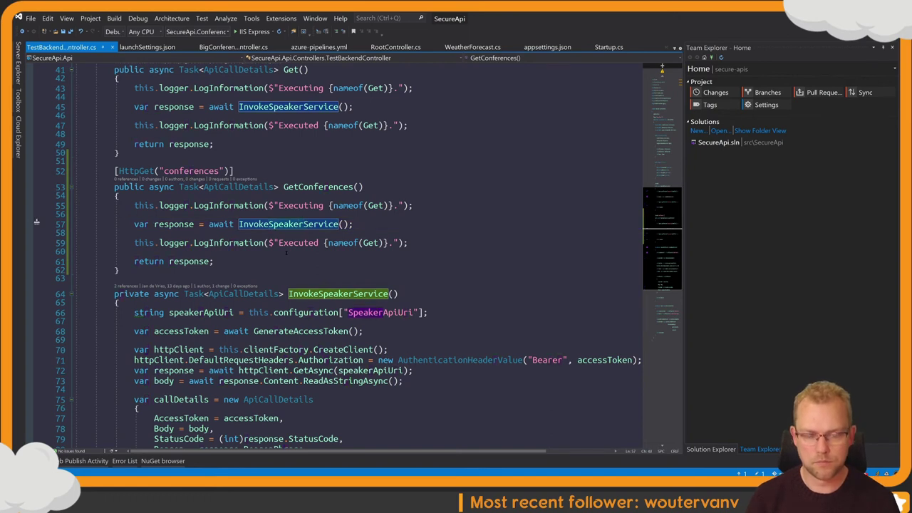
key("Delete")
key("Delete")
key("Delete")
key("Delete")
key("Delete")
key("Delete")
key("Delete")
type("Conferences")
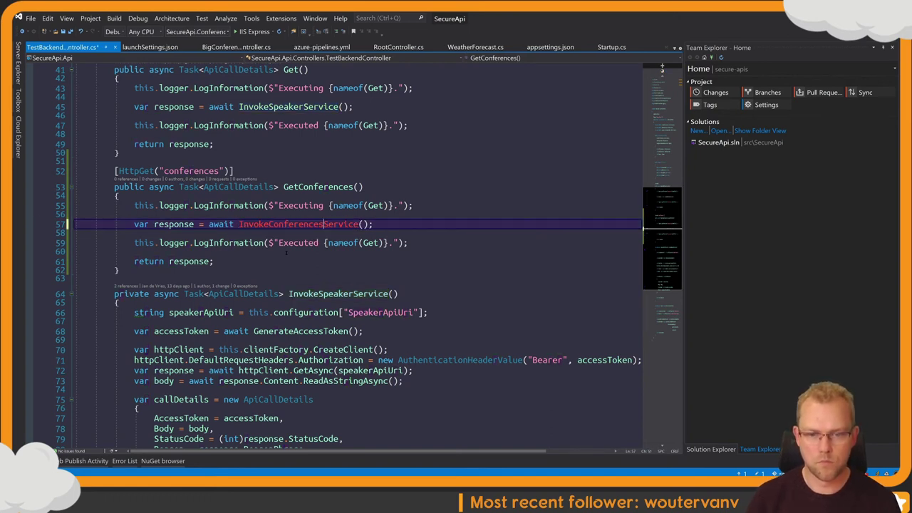
Step: Duplicate the whole InvokeSpeakerService method and place the copy below GenerateAccessToken at the end of the class
scroll(285, 251, "down", 2)
key("Down")
key("Down")
key("Down")
key("Down")
key("Down")
key("Down")
key("Down")
key("Home")
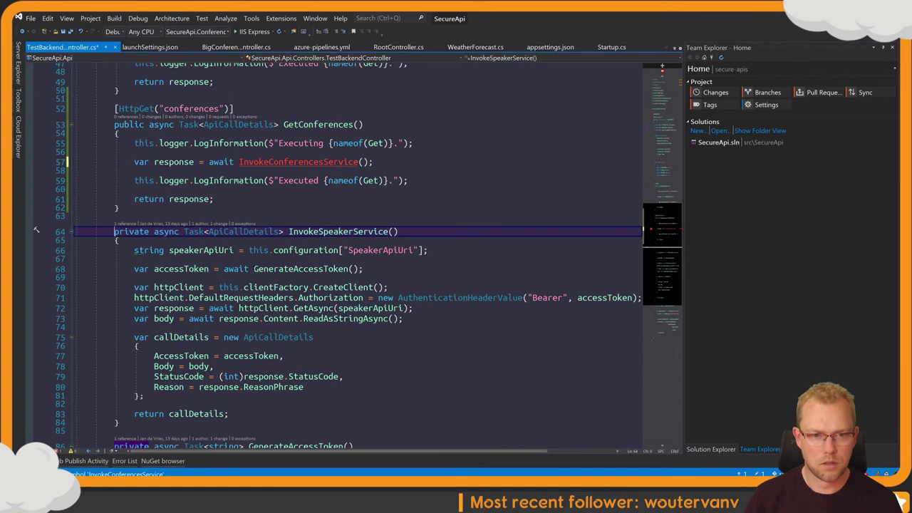
scroll(255, 264, "down", 4)
left_click(144, 299, "shift")
scroll(37, 298, "down", 2)
scroll(36, 298, "up", 2)
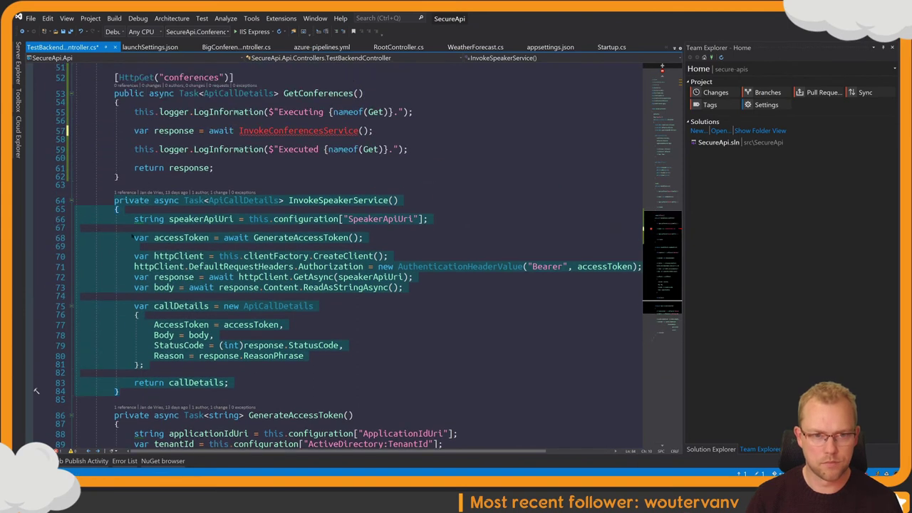
scroll(36, 391, "down", 4)
left_click_drag(178, 213, 123, 399)
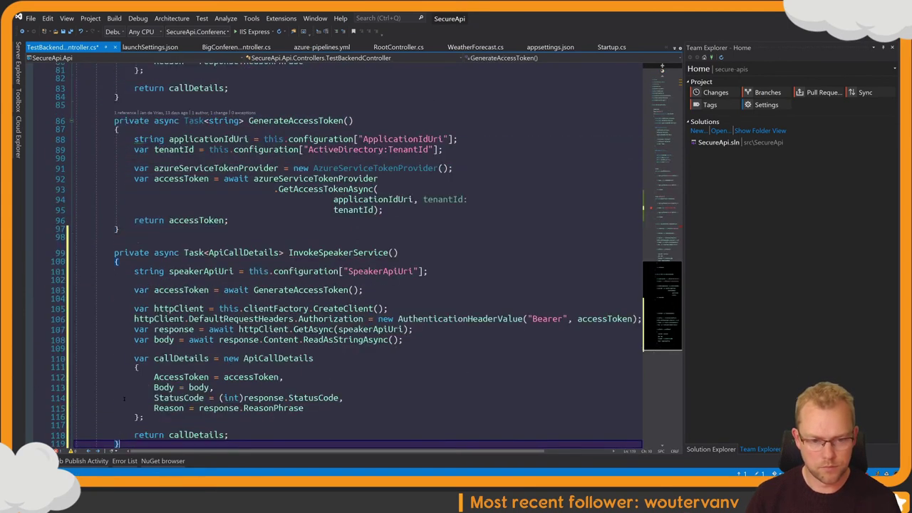
Step: Rename the copied service method at the end of the class to InvokeConferencesService
left_click(319, 252)
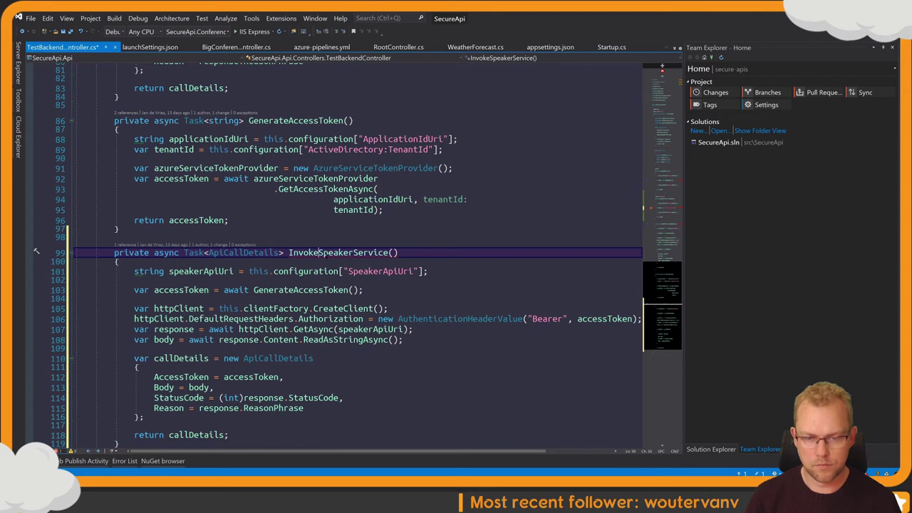
key("ctrl+r")
key("ctrl+r")
key("Delete")
key("Delete")
key("Delete")
key("Delete")
key("Delete")
key("Delete")
key("Delete")
type("Conferences")
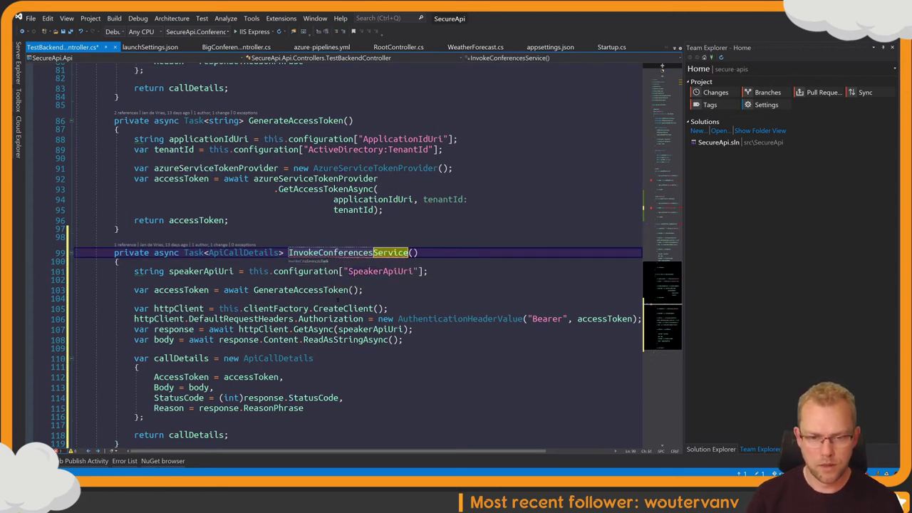
key("Return")
key("Down")
key("Down")
key("Down")
key("Down")
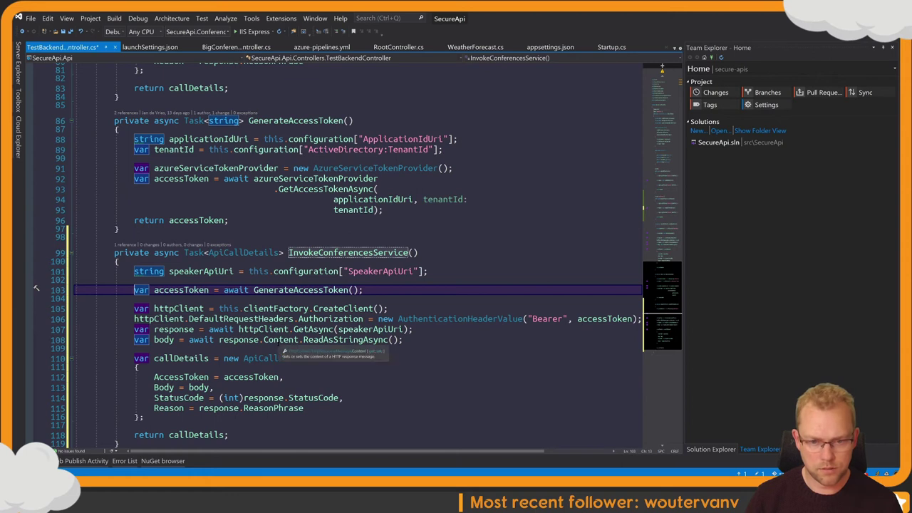
key("shift+Down")
key("shift+Down")
key("shift+Down")
key("shift+End")
key("Delete")
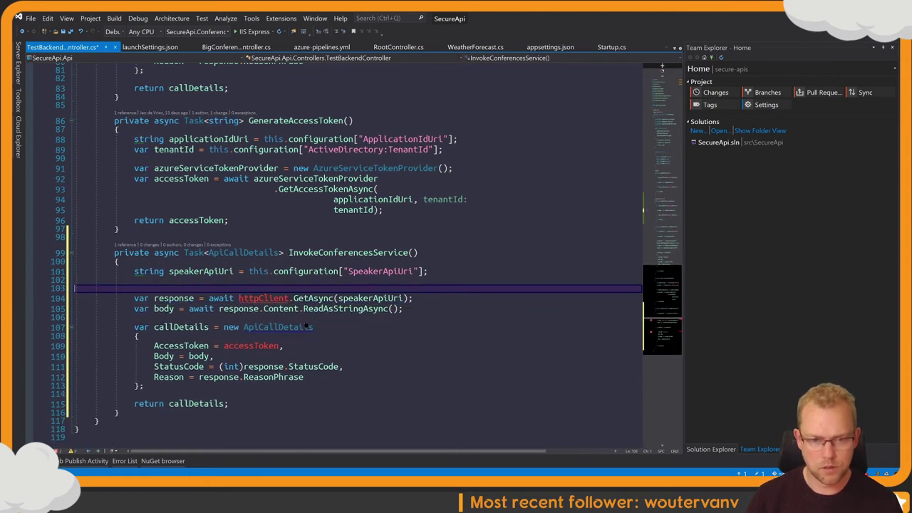
key("ctrl+z")
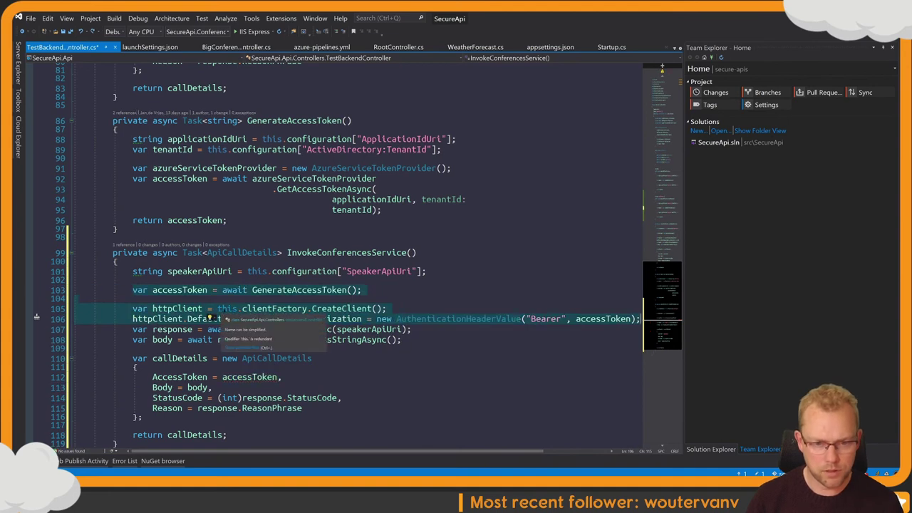
Step: Remove the access token generation line and the Bearer Authorization header line from InvokeConferencesService
key("ctrl+x")
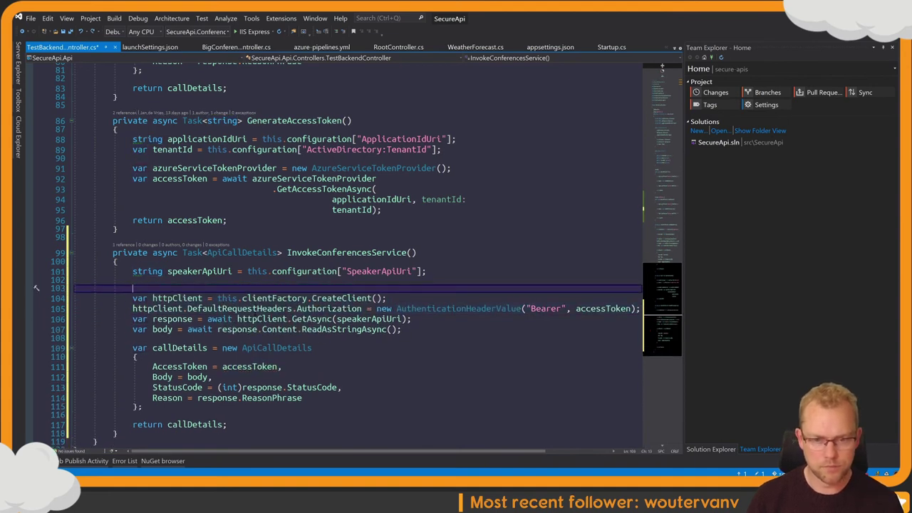
key("ctrl+x")
key("Down")
key("ctrl+x")
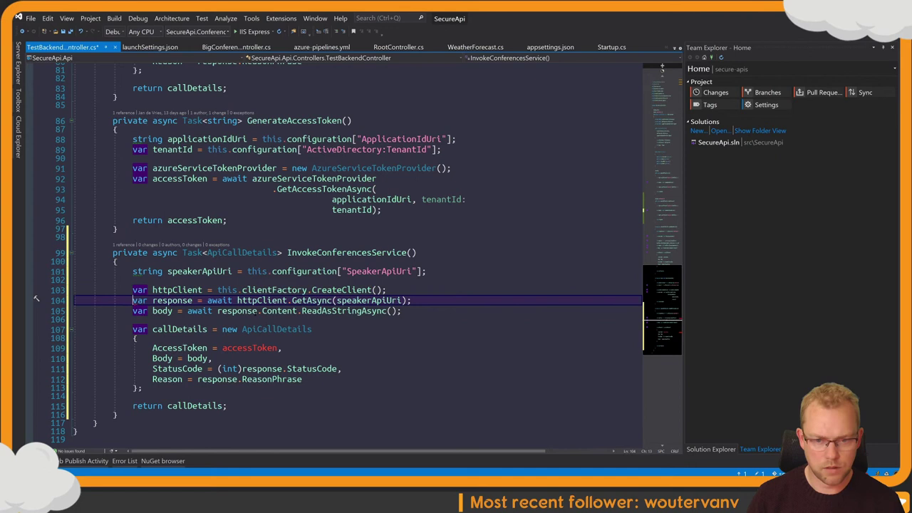
Step: In InvokeConferencesService, change the configuration key to "ConferencesApiUri" and delete the AccessToken assignment from the ApiCallDetails initializer
left_click(347, 271)
type("Conferences")
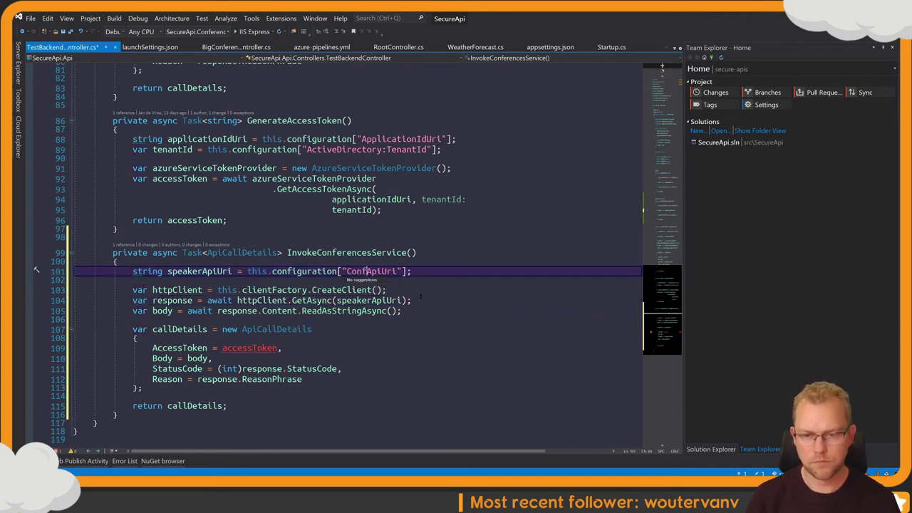
key("Down")
key("Down")
key("Down")
key("Down")
key("Down")
key("Down")
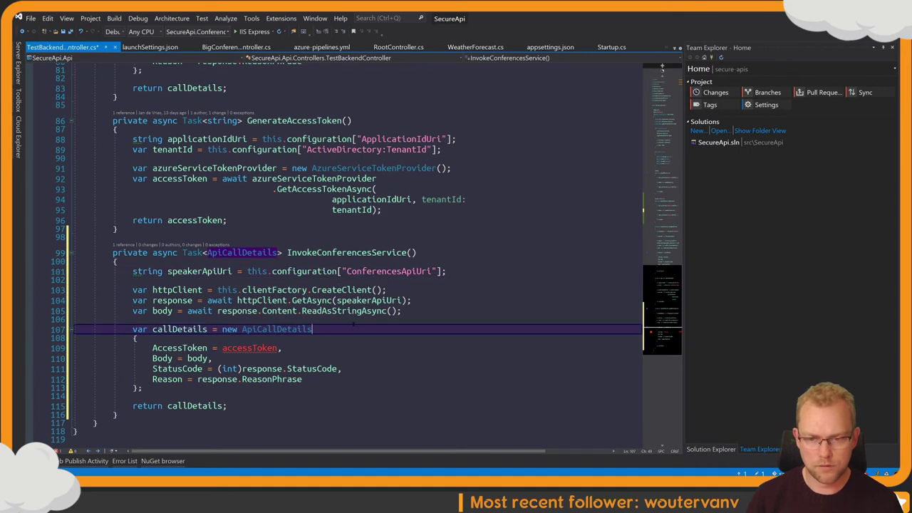
key("Down")
key("Down")
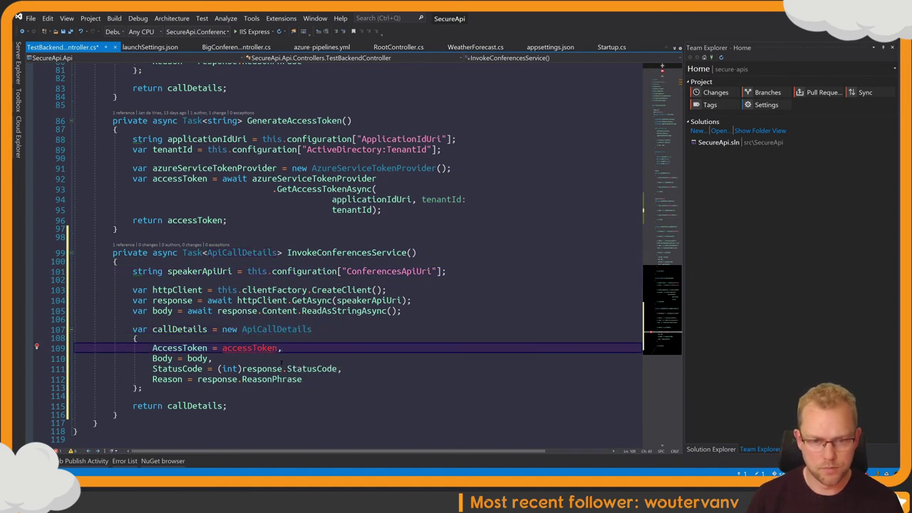
key("shift+Up")
key("Delete")
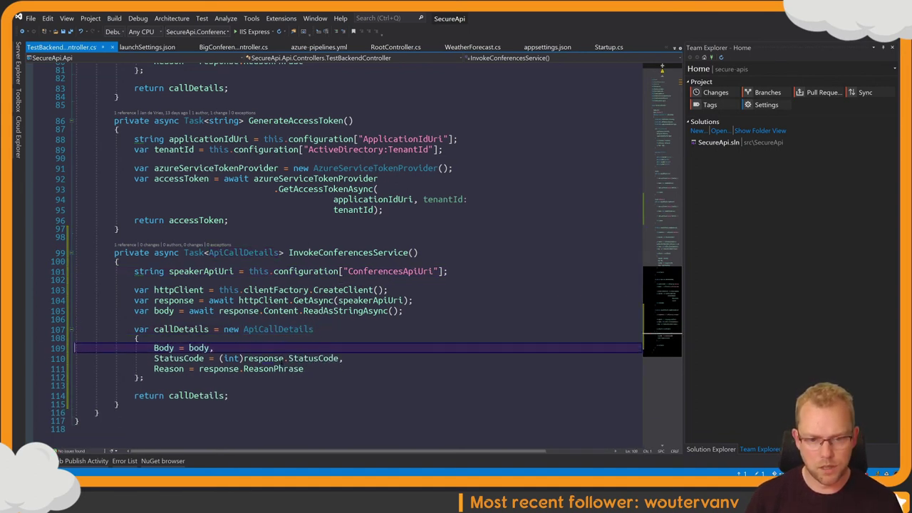
key("End")
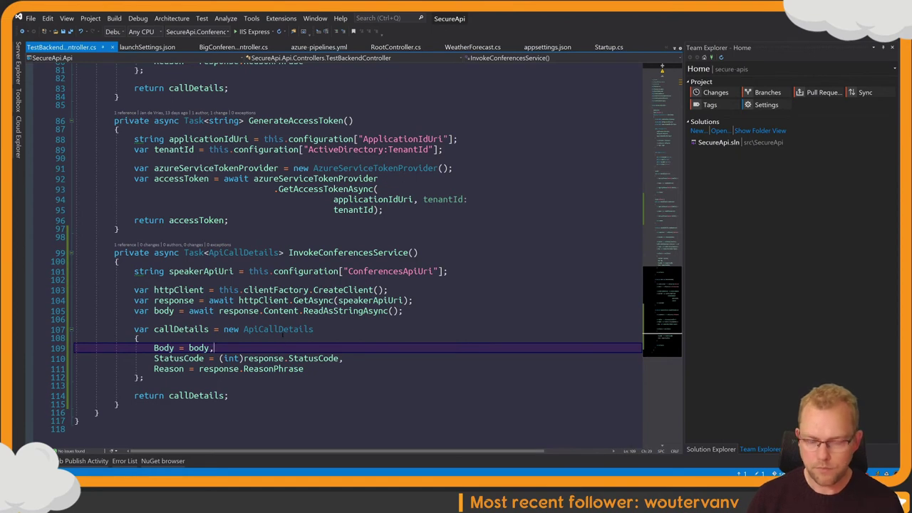
scroll(367, 256, "up", 1)
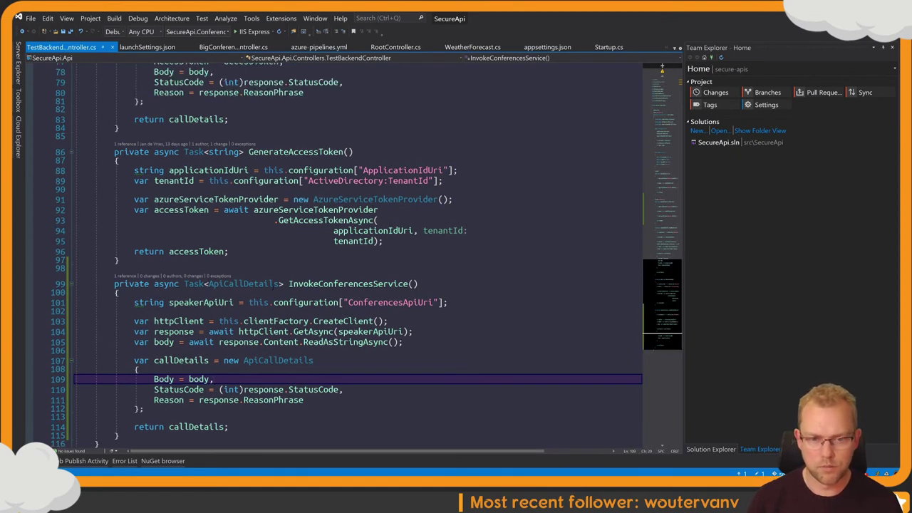
left_click(253, 284)
scroll(281, 308, "up", 5)
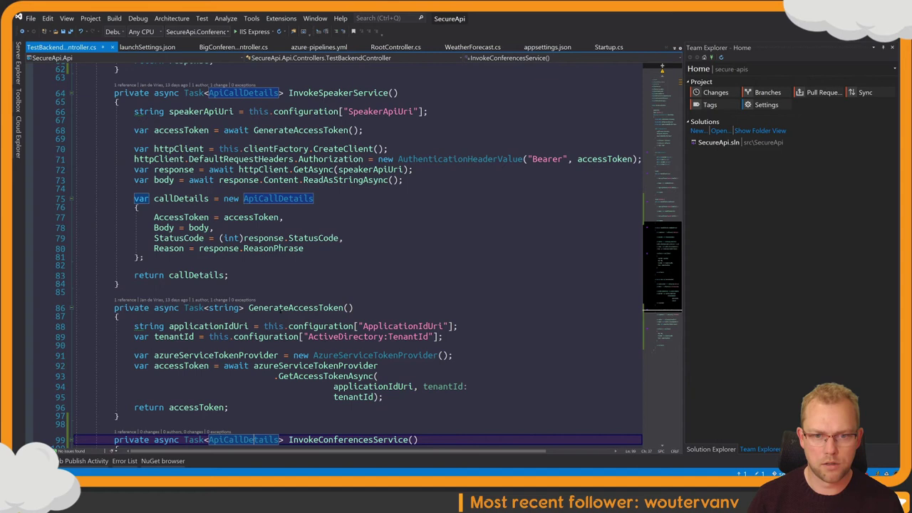
scroll(281, 308, "down", 5)
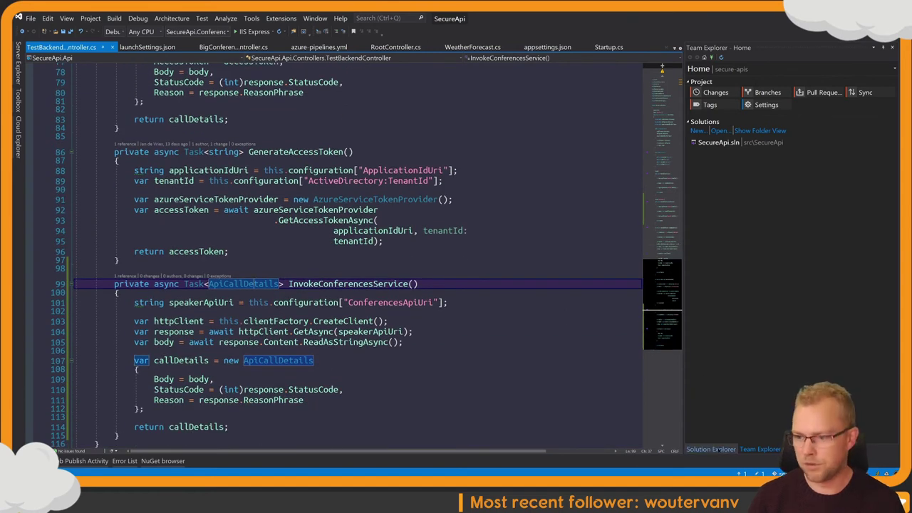
Step: Open appsettings.json and its nested appsettings.Development.json from the SecureApi.Api project
left_click(710, 449)
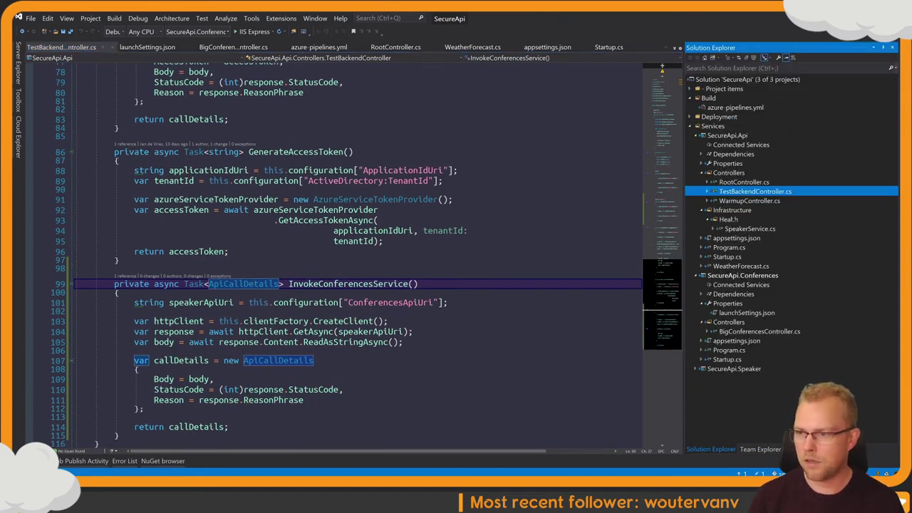
double_click(736, 238)
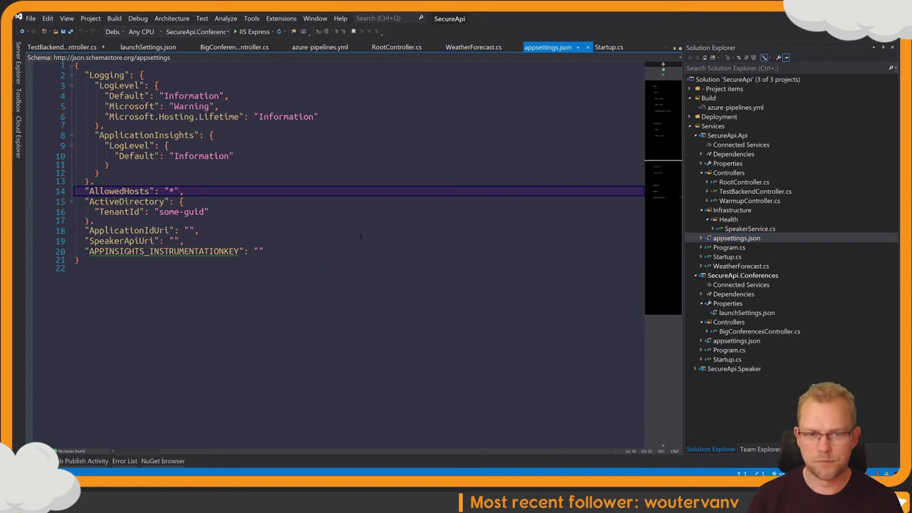
left_click(708, 238)
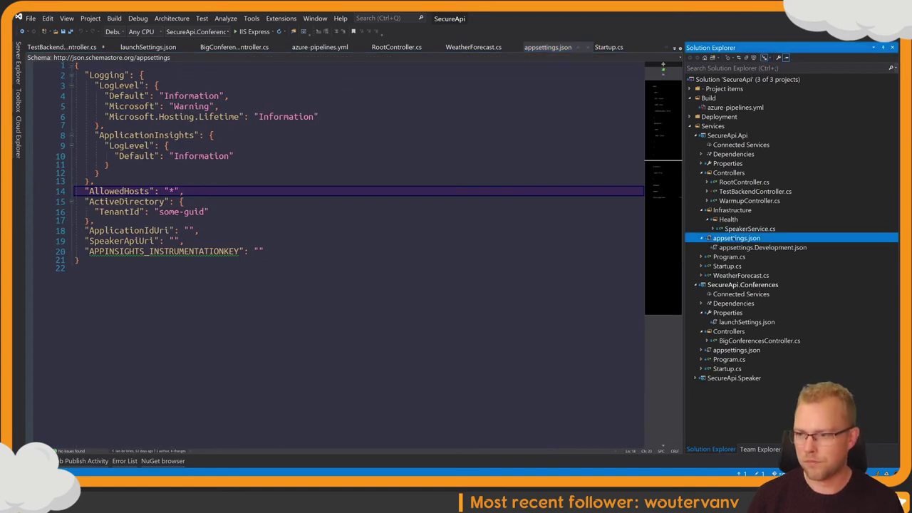
left_click(755, 247)
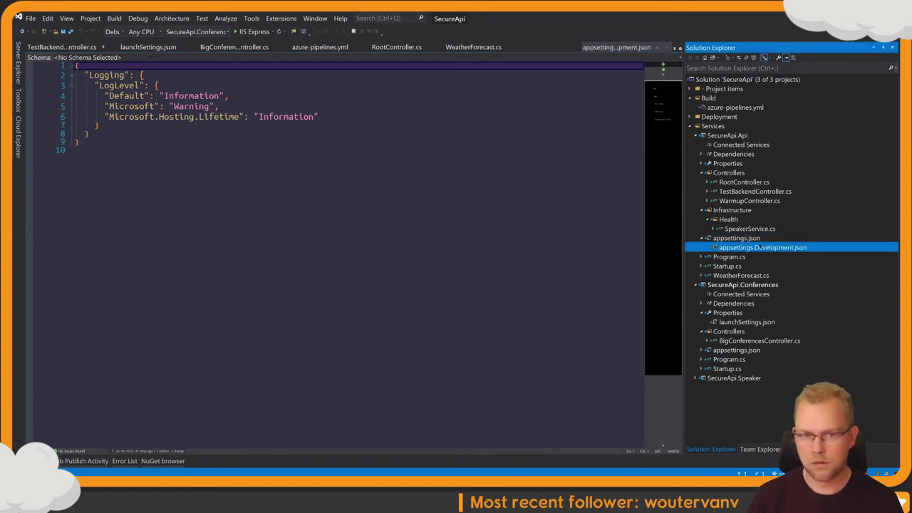
left_click(425, 222)
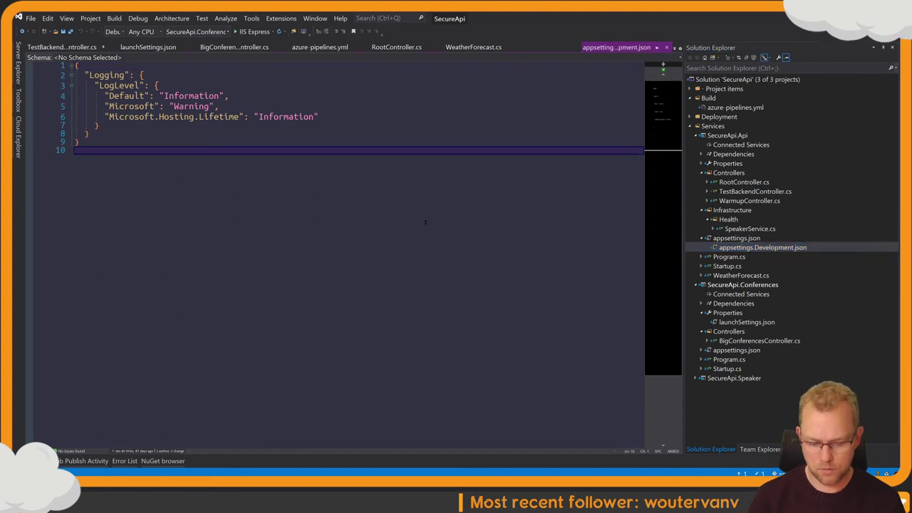
key("super+Tab")
key("Escape")
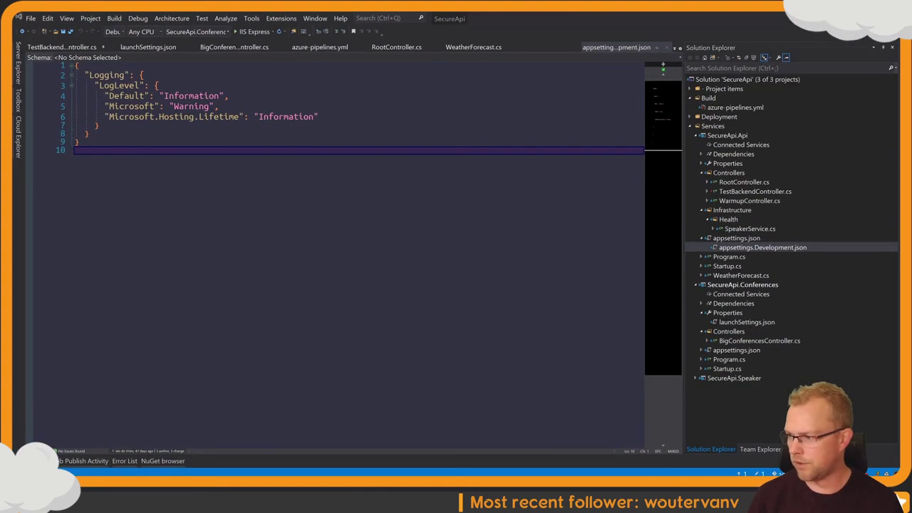
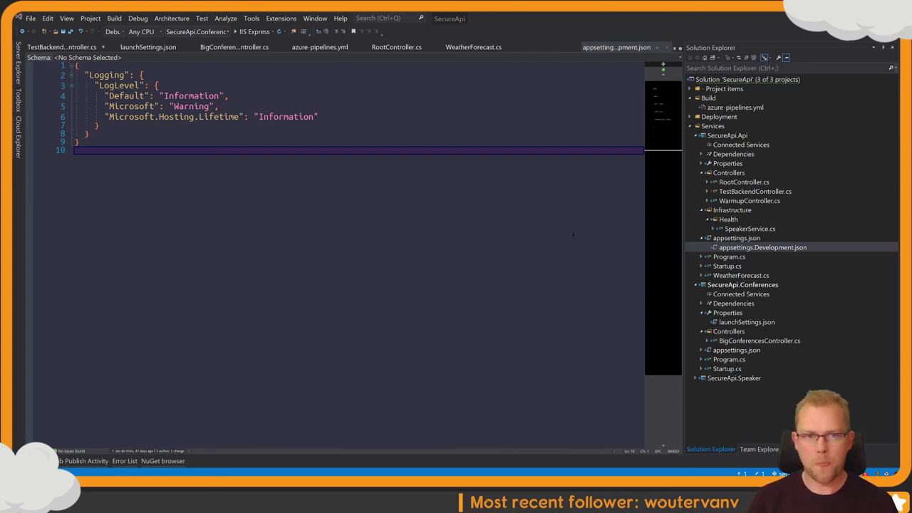
Step: In appsettings.json of SecureApi.Api, add a "ConferencesApiUri" entry with value null below the SpeakerApiUri entry
key("ctrl+Tab")
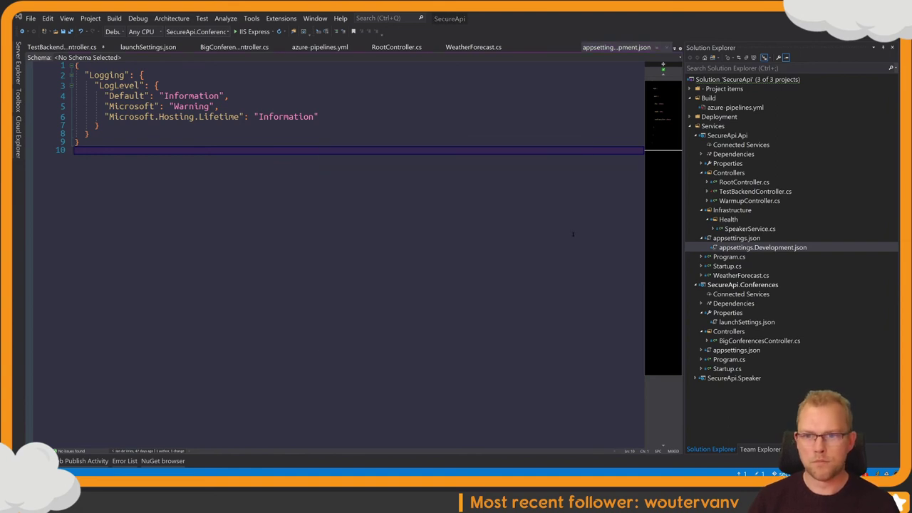
key("ctrl+Tab")
key("ctrl+Tab")
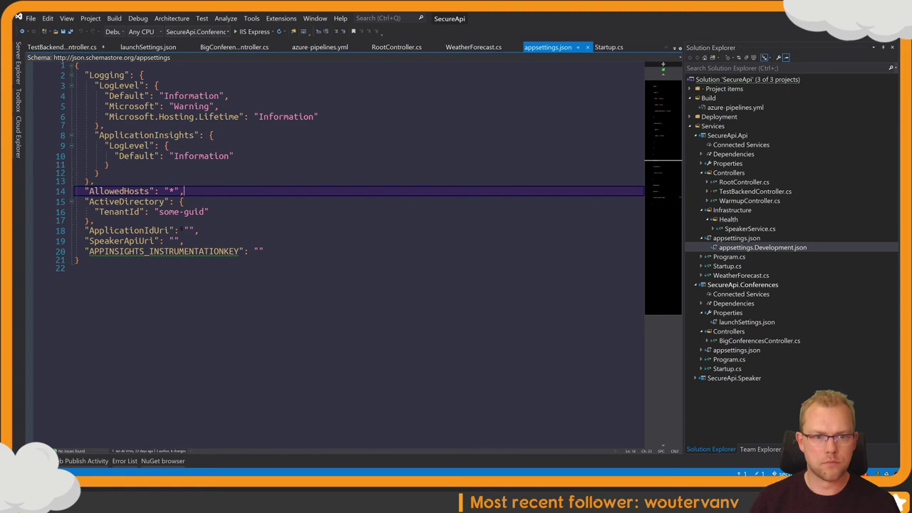
left_click(207, 240)
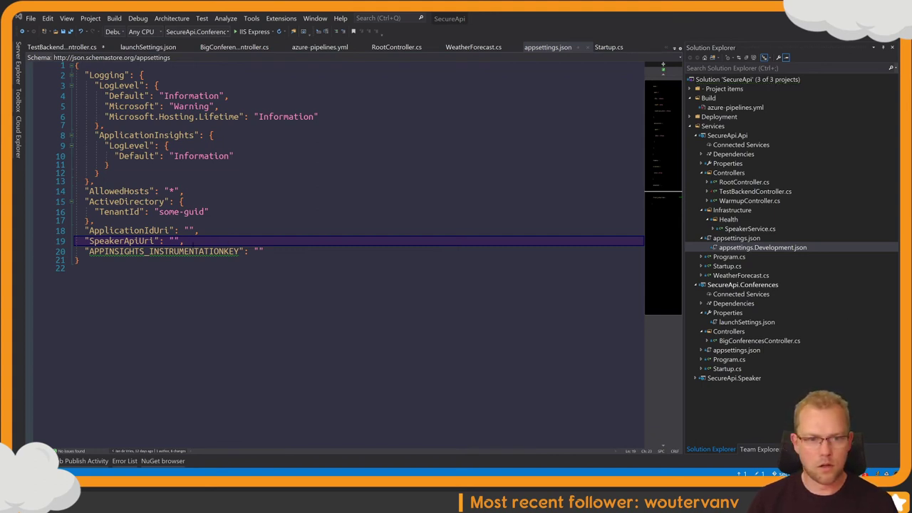
key("alt+Tab")
key("Return")
type("\"ConferencesApiUri\": null,")
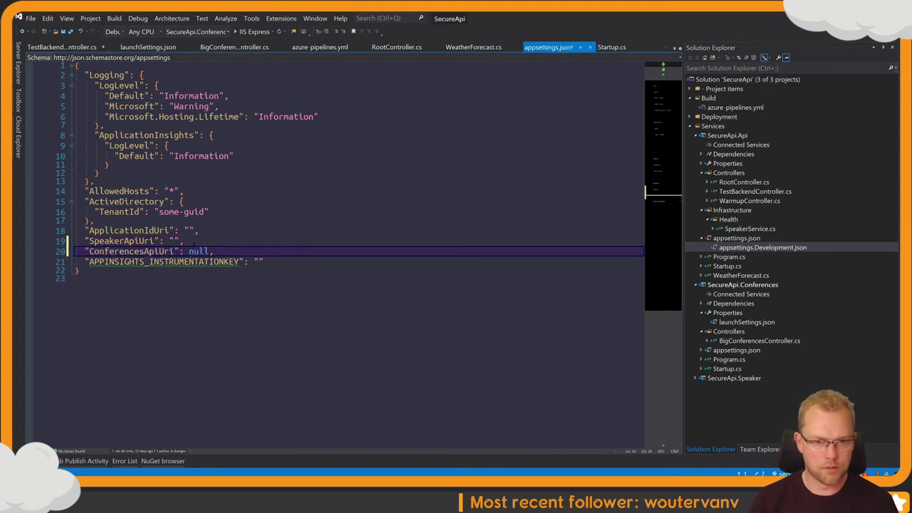
Step: Set the ConferencesApiUri value to an empty string in appsettings.json
key("Left")
key("BackSpace")
key("BackSpace")
key("BackSpace")
key("BackSpace")
type("\"")
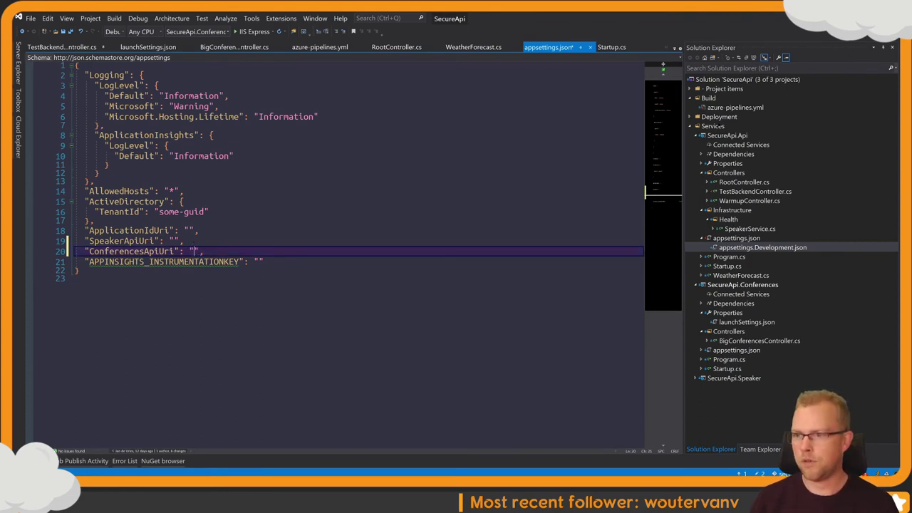
Step: Open secureapi.deployment.json from the Deployment folder and duplicate the SpeakerApiUri line in the backendForFrontend appsettings properties
double_click(718, 117)
left_click(732, 134)
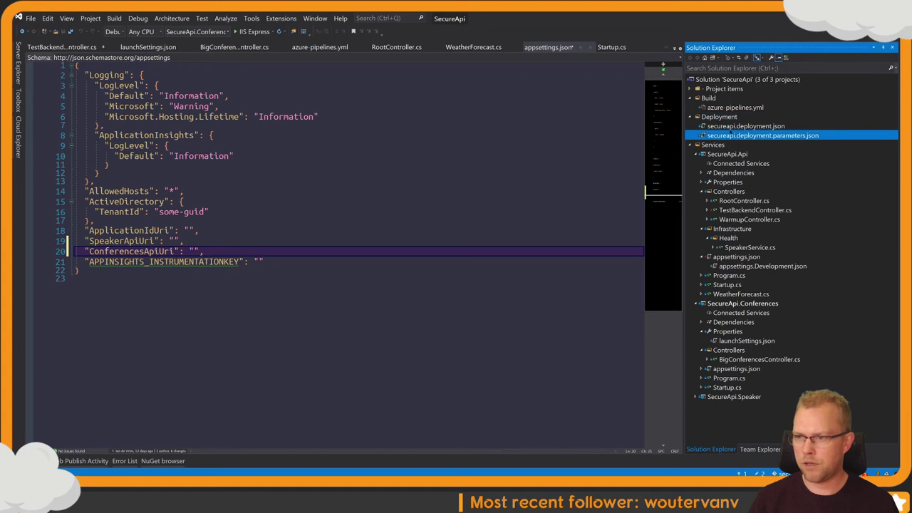
double_click(733, 126)
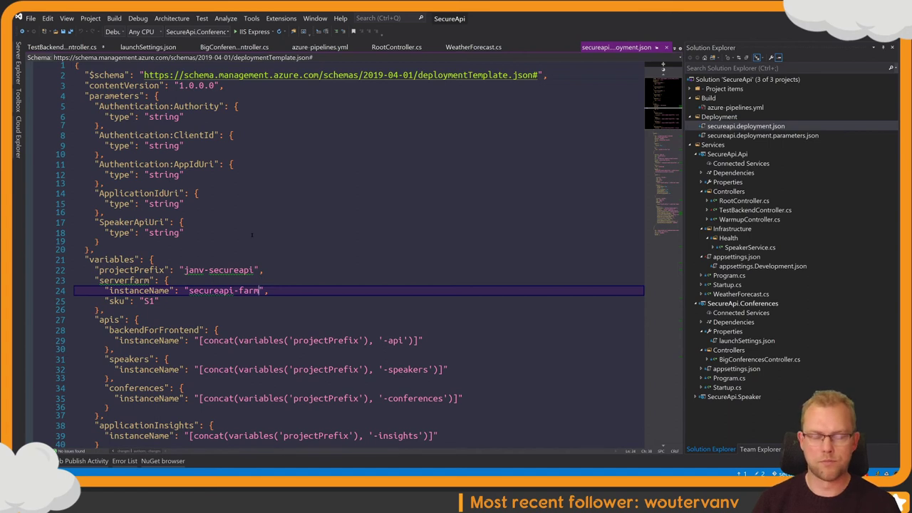
key("ctrl+f")
type("speakerap")
left_click(378, 254)
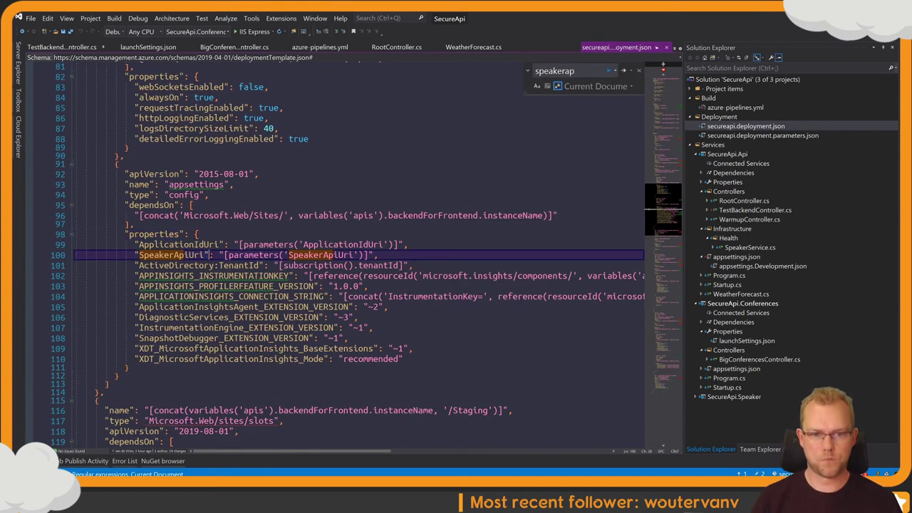
key("ctrl+c")
key("ctrl+v")
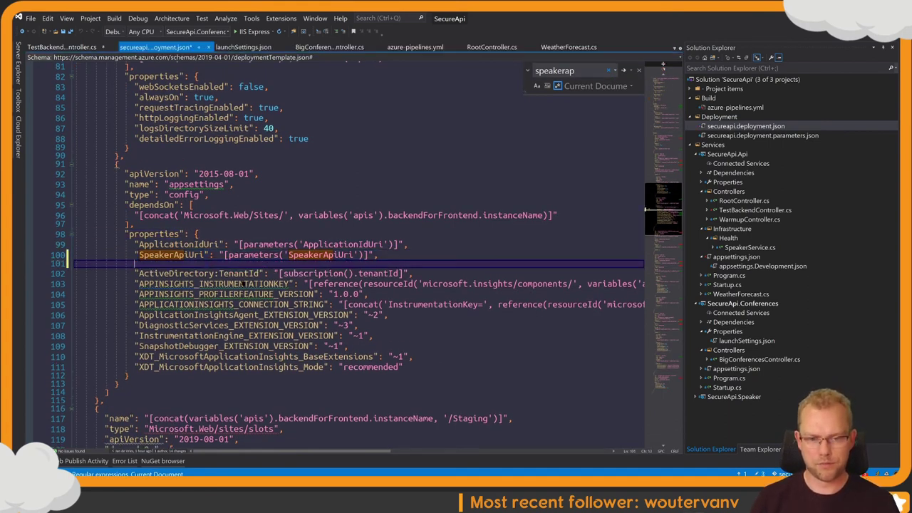
Step: Change the duplicated line's property name and its parameters() reference to ConferencesApiUri
left_click(322, 264)
key("ctrl+shift+Left")
type("C")
type("onferencesApiUri')]\",")
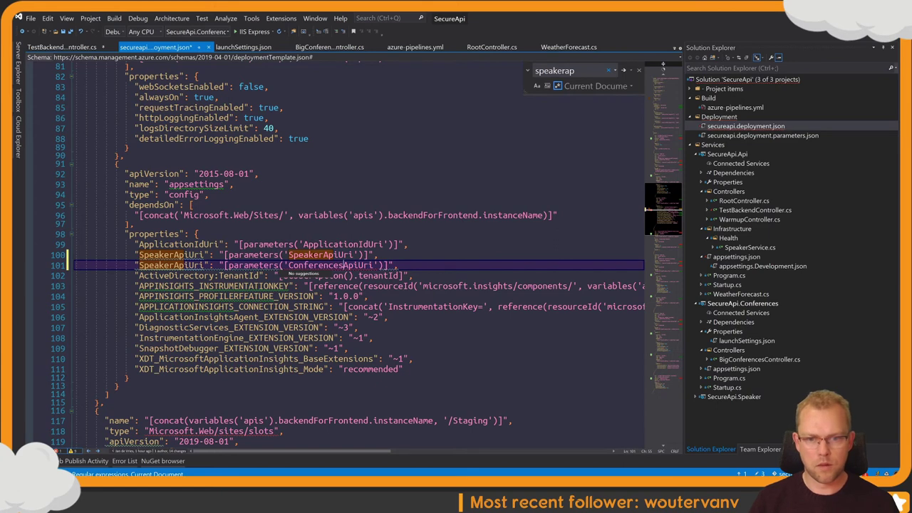
left_click(175, 265)
key("ctrl+shift+Left")
type("Conferences")
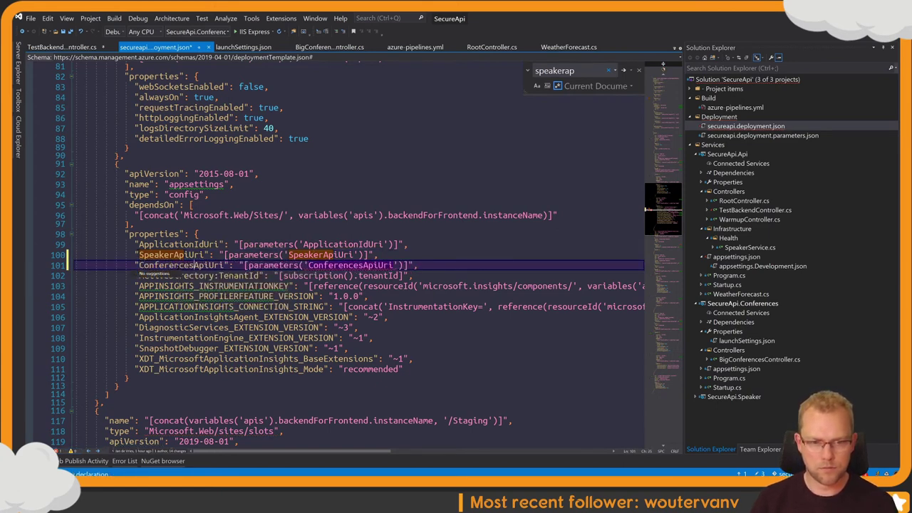
Step: Find the SpeakerApiUri parameter definition and duplicate its block directly below, separated by a comma without a blank line
left_click(354, 254)
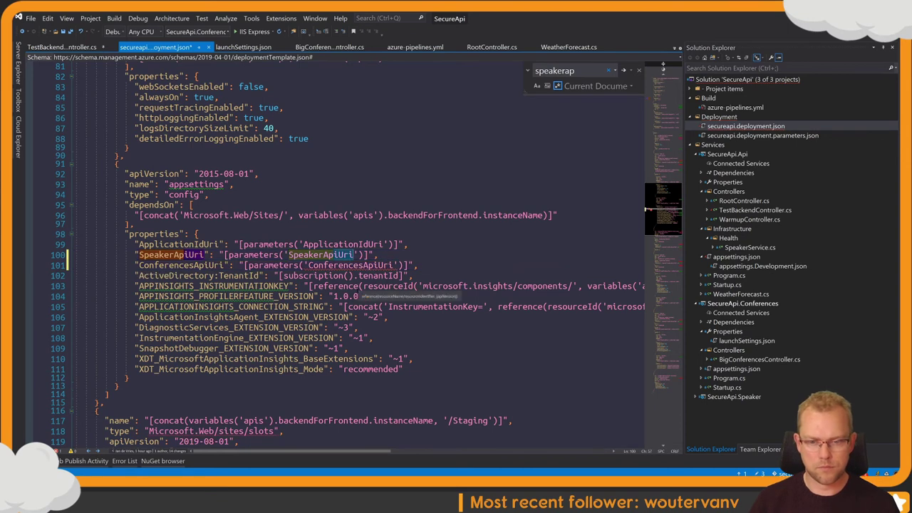
key("ctrl+f")
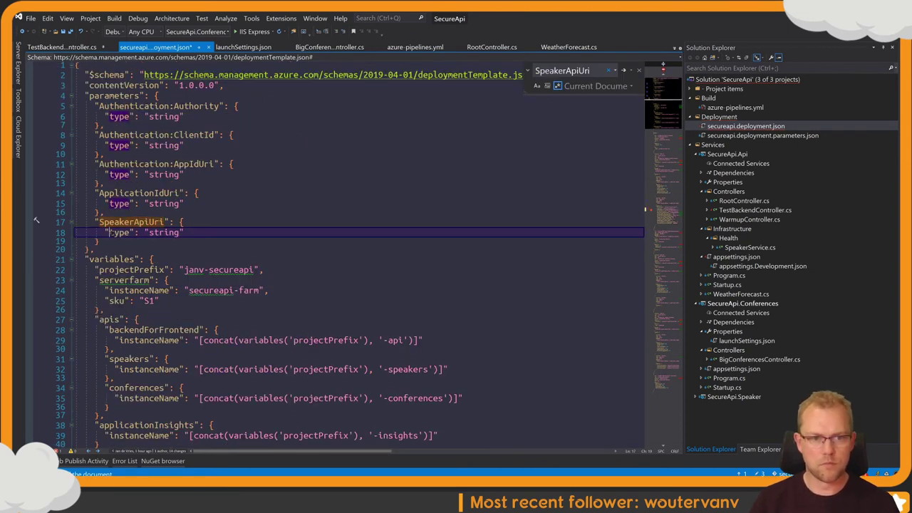
left_click_drag(214, 241, 100, 212)
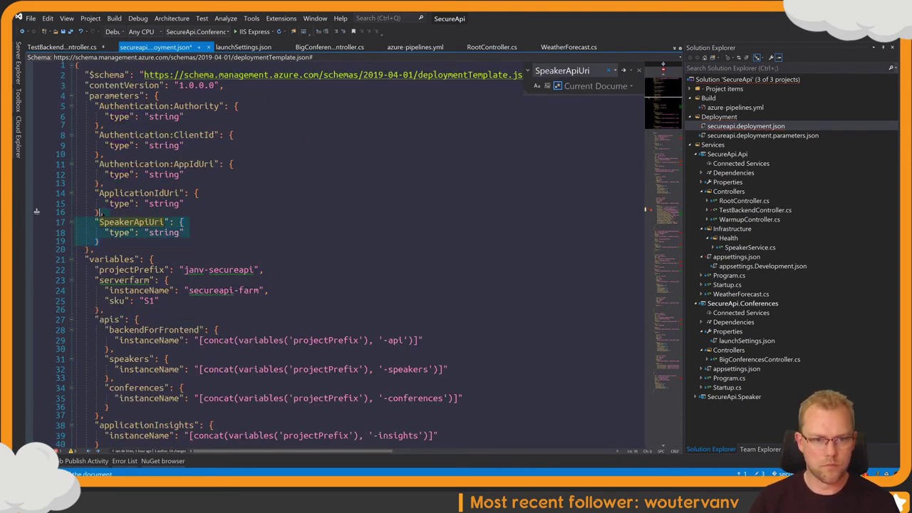
key("Right")
type(",")
key("Return")
key("ctrl+v")
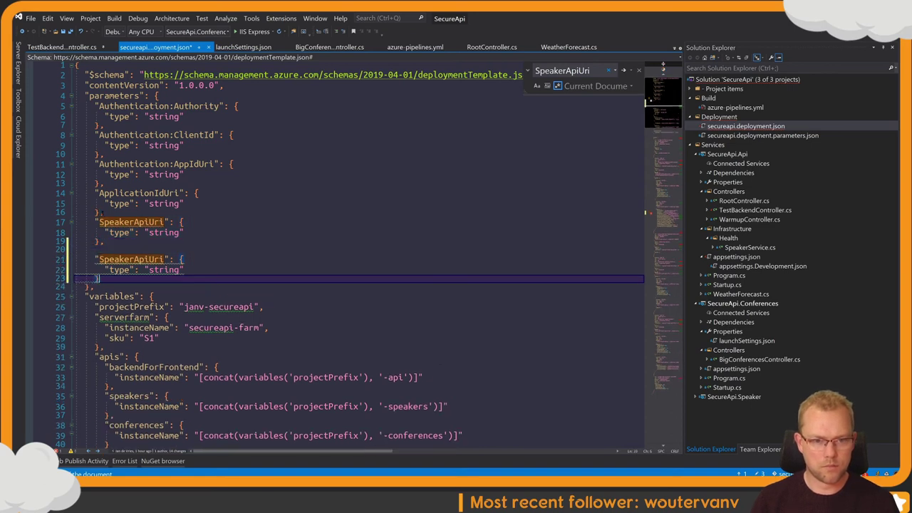
key("Up")
key("Up")
key("Up")
key("Delete")
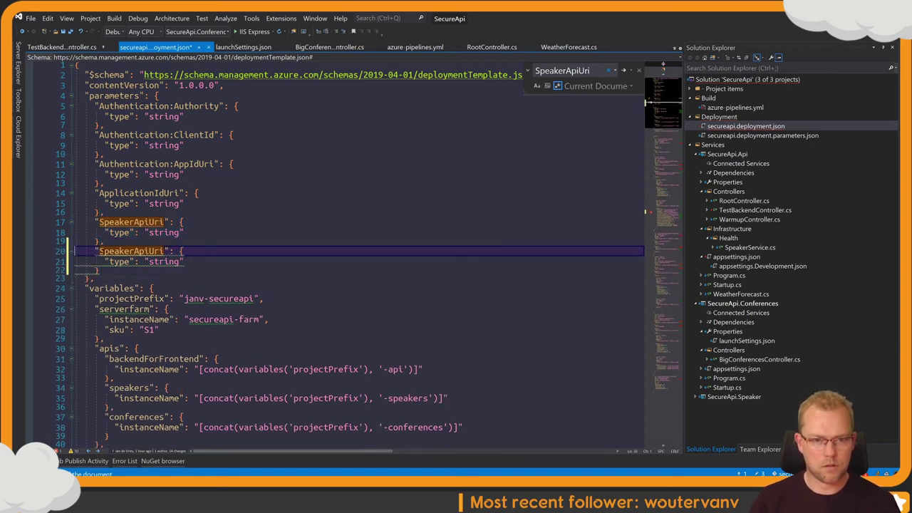
Step: Rename the duplicated parameter definition to ConferencesApiUri
left_click(136, 250)
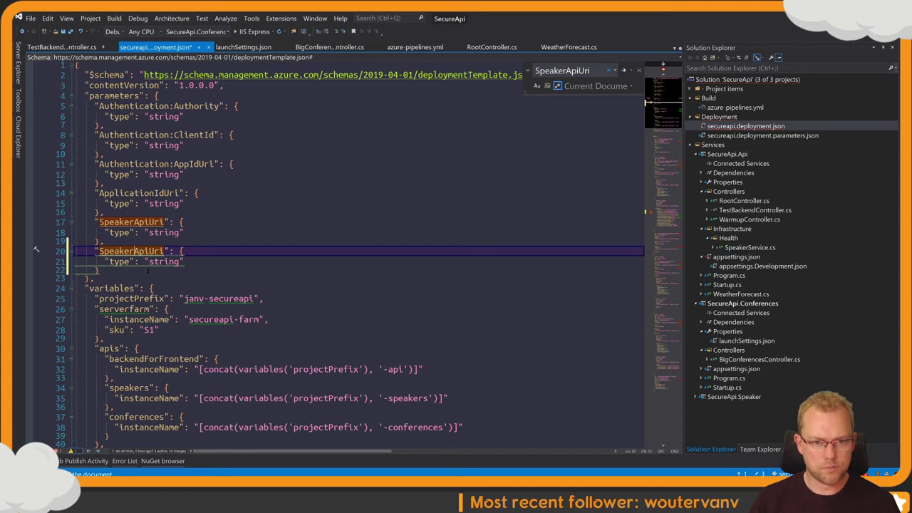
key("ctrl+BackSpace")
type("Conferences")
key("Escape")
key("ctrl+f")
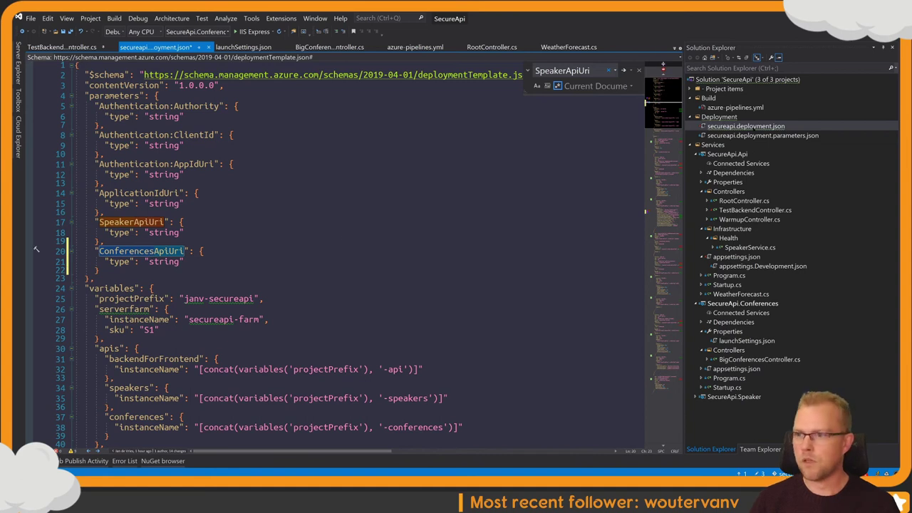
Step: Open secureapi.deployment.parameters.json and start a new "ApiUri" entry after the SpeakerApiUri parameter
key("ctrl+alt+l")
key("Down")
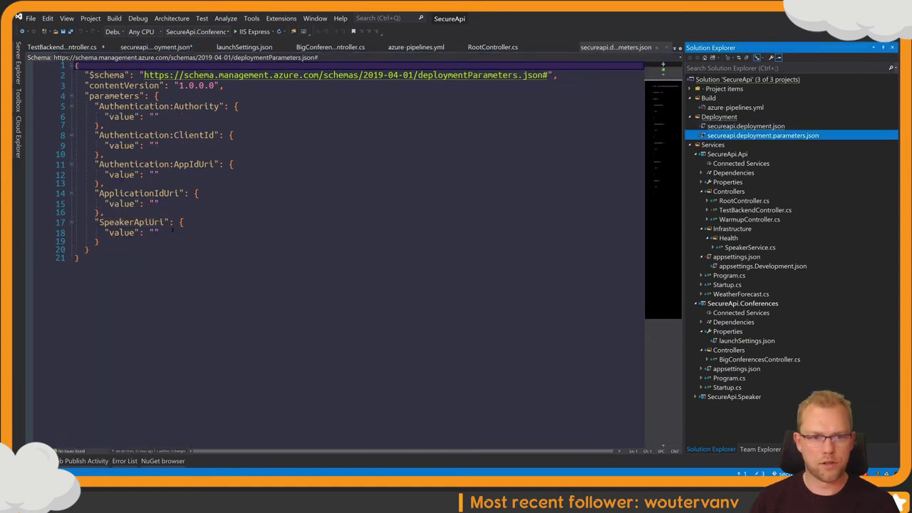
left_click(137, 239)
type(",")
key("Return")
type("\"ApiUri")
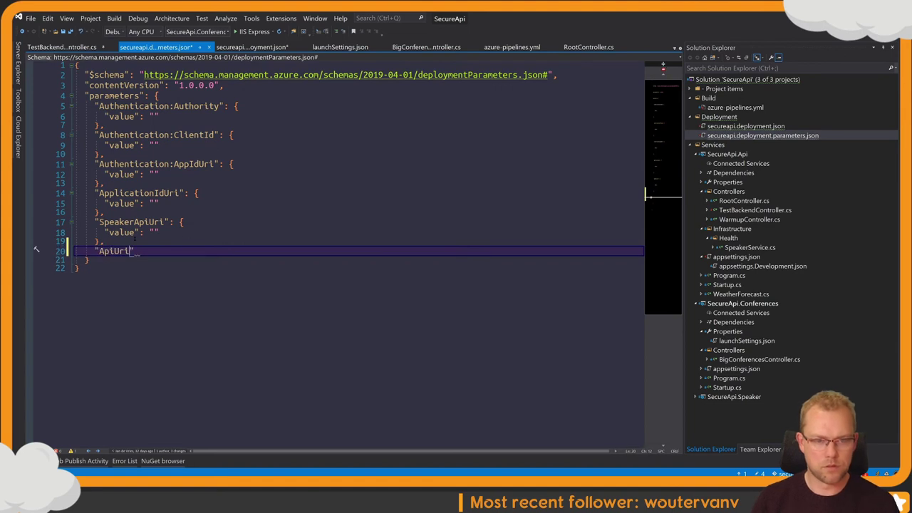
Step: Complete the new parameter entry as "ConferencesApiUri" with an empty "value" string, matching the name in secureapi.deployment.json
key("ctrl+Tab")
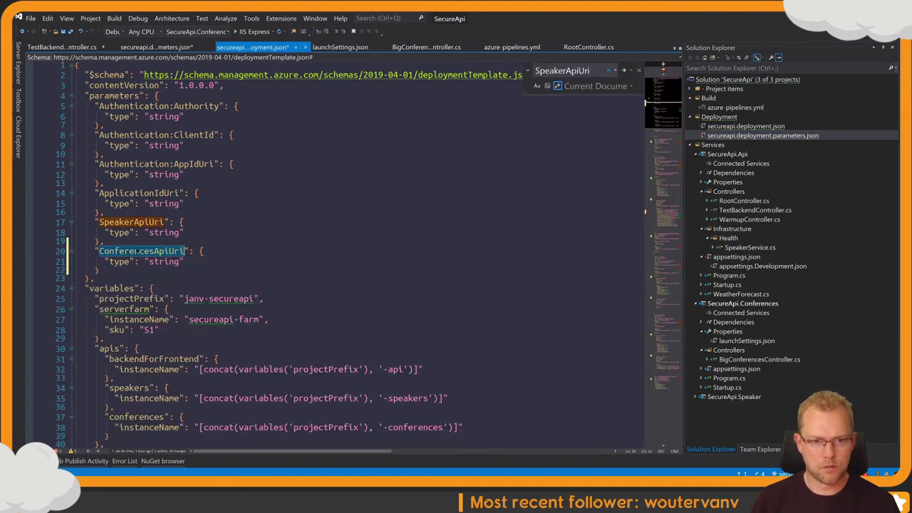
key("ctrl+Tab")
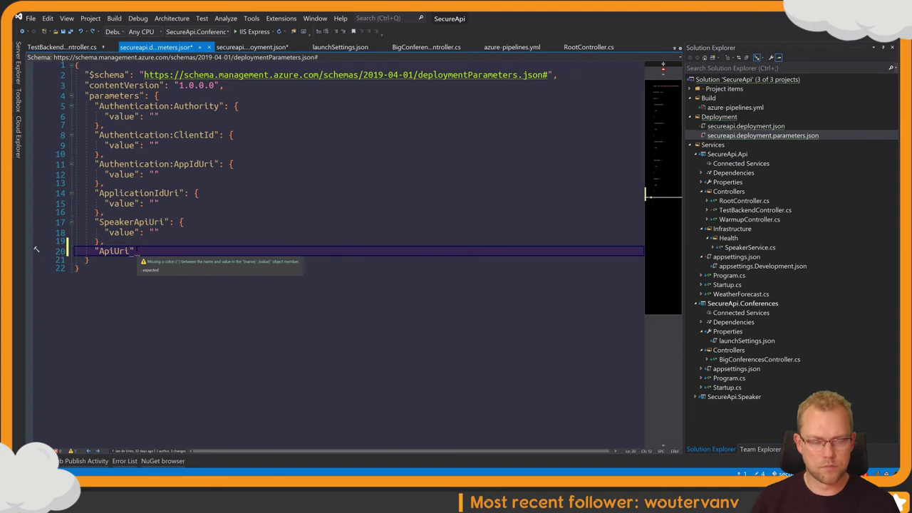
key("Left")
key("ctrl+z")
type("\": {")
key("Return")
key("Up")
key("Up")
key("Up")
key("shift+End")
key("ctrl+c")
key("Down")
key("Down")
key("Down")
key("ctrl+v")
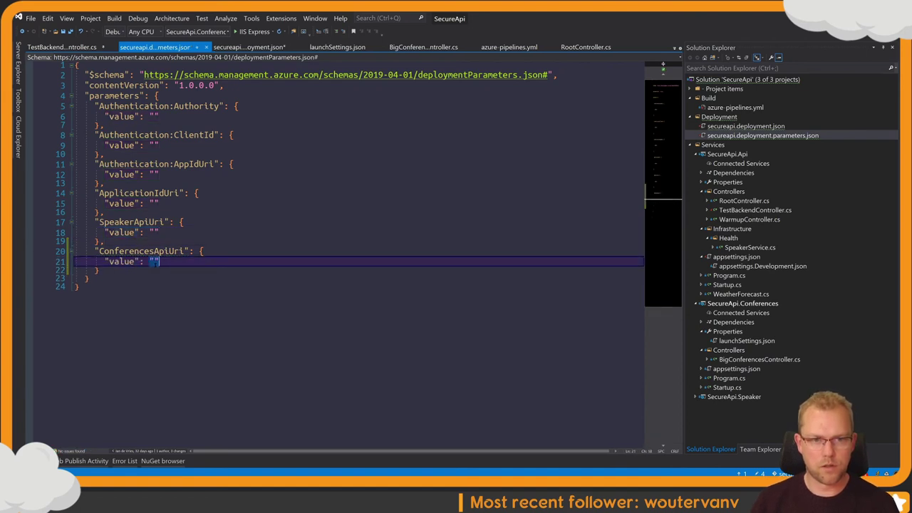
Step: Return to secureapi.deployment.json and save the file
key("ctrl+Tab")
left_click(250, 260)
key("ctrl+s")
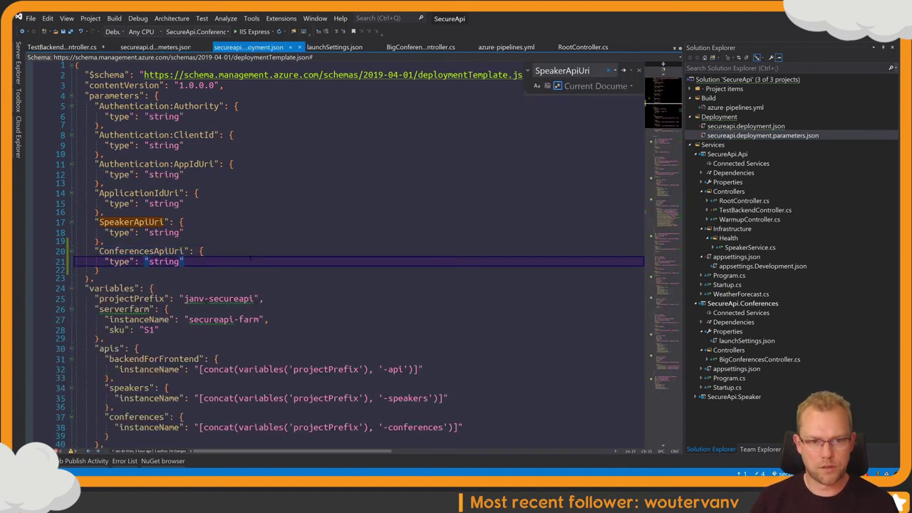
Step: Search secureapi.deployment.json for ConferencesApiUri to reach its use in the appsettings properties
double_click(141, 251)
key("ctrl+f")
key("Return")
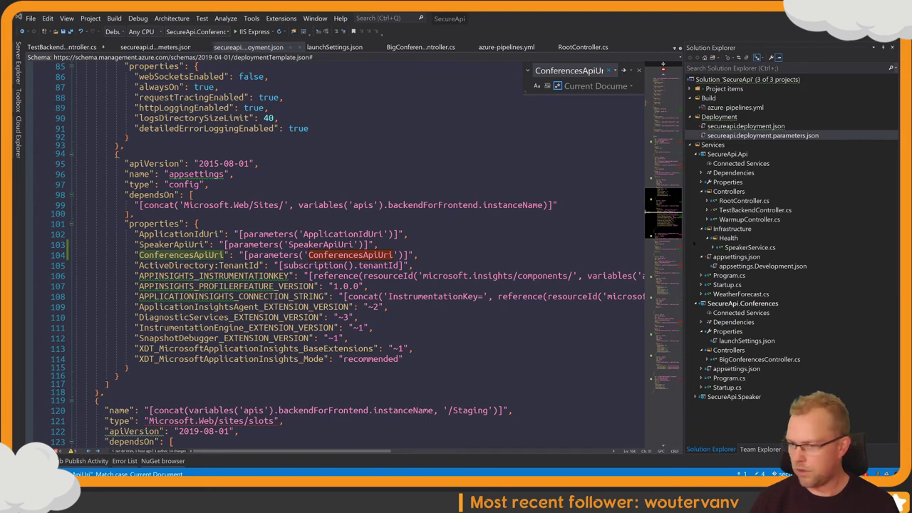
Step: Switch to the browser, select the address of the local conferences endpoint, and return to Visual Studio
key("alt+Tab")
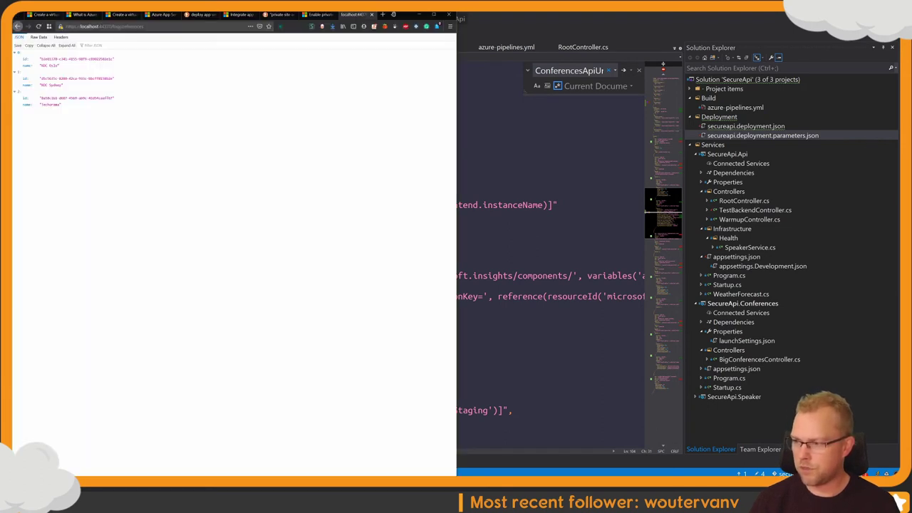
key("ctrl+l")
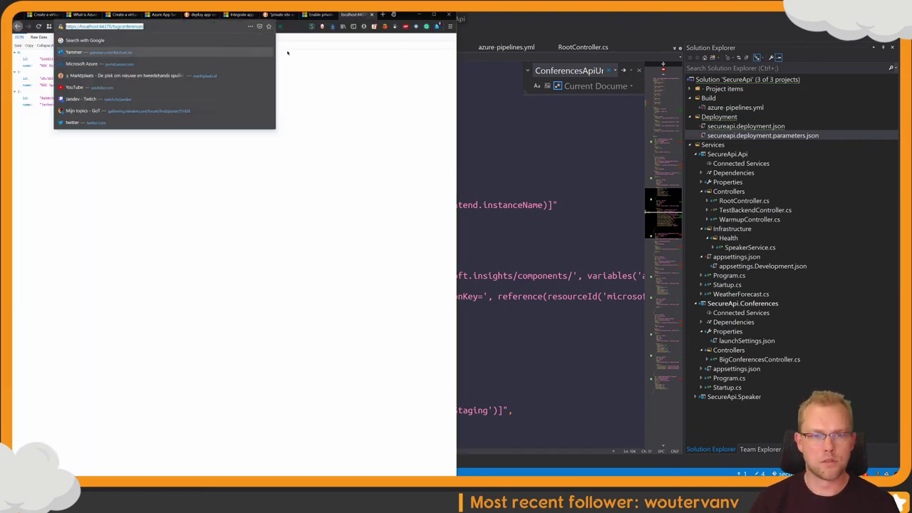
key("alt+Tab")
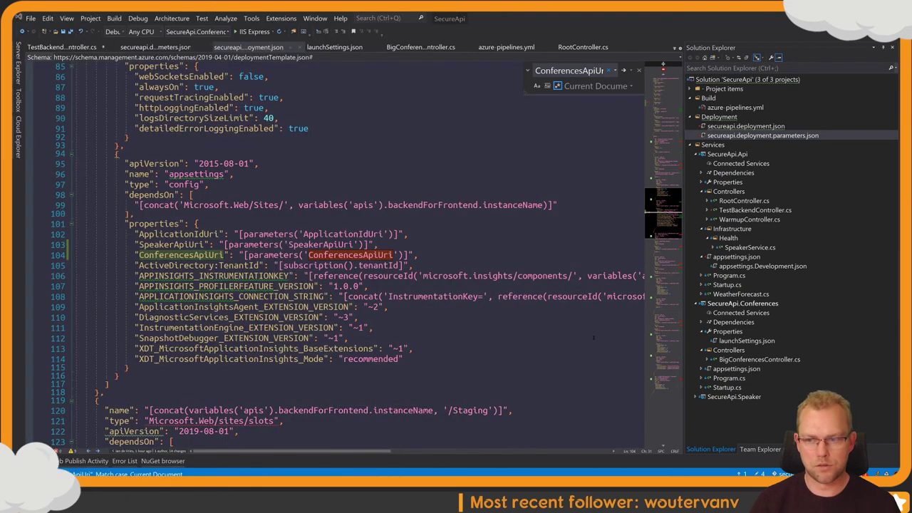
Step: Check the ConferencesApiUri key in InvokeConferencesService of TestBackendController.cs against appsettings.json and secureapi.deployment.json by searching for it
double_click(754, 210)
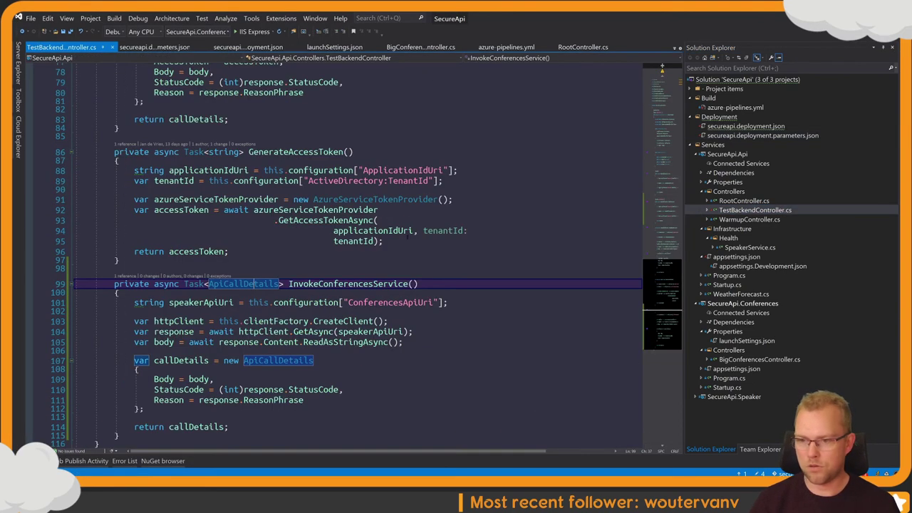
scroll(356, 256, "down", 2)
left_click(433, 240)
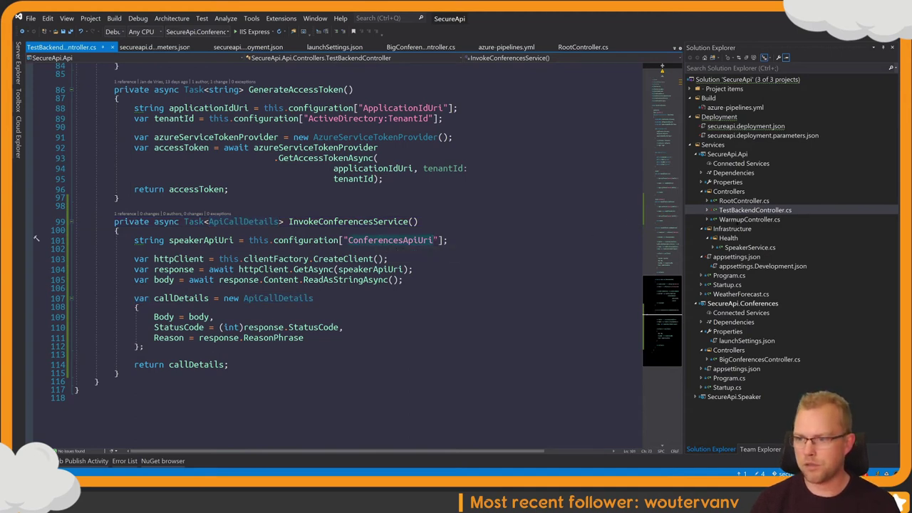
key("F12")
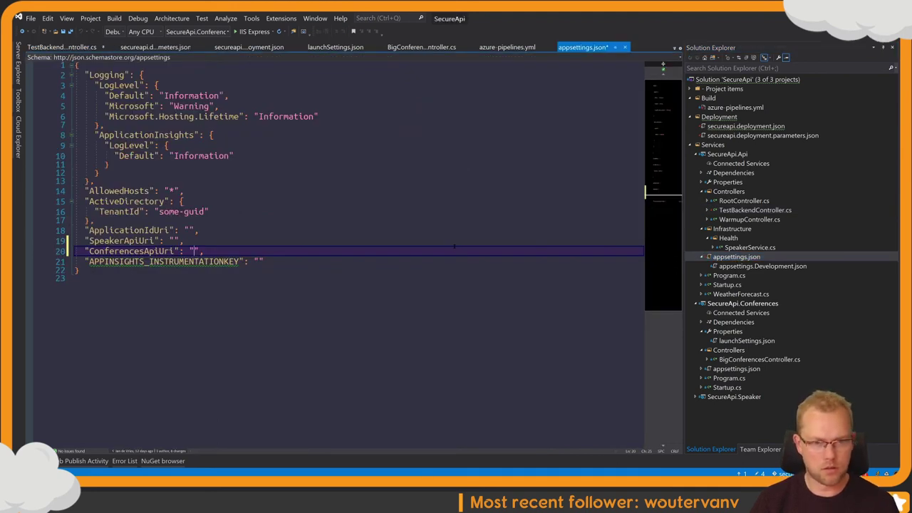
left_click(316, 182)
key("ctrl+f")
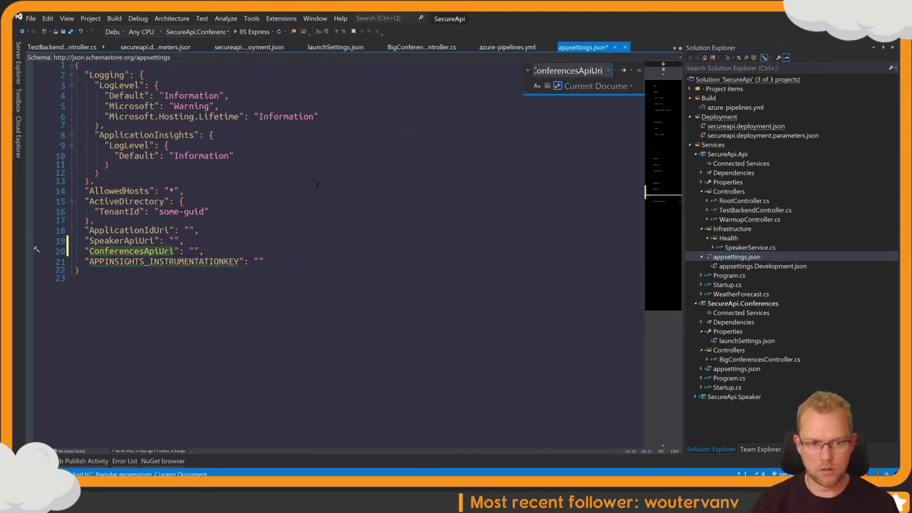
key("Escape")
double_click(745, 126)
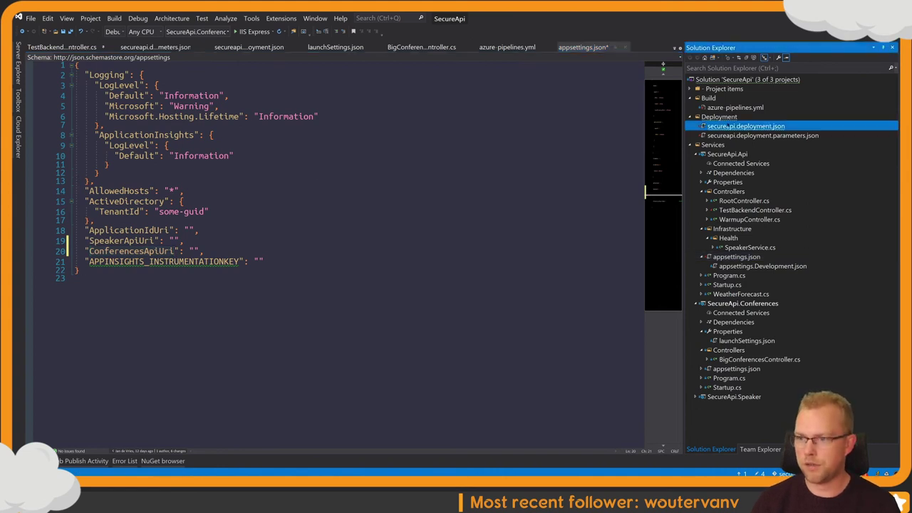
key("ctrl+f")
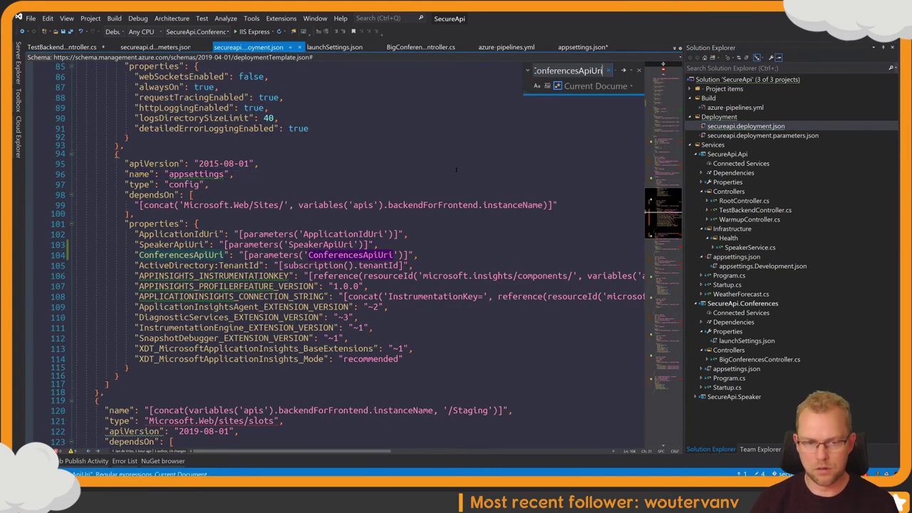
Step: Switch to Chrome and open the Deploy infrastructure task of the SecureApi release pipeline in a maximized window
key("Escape")
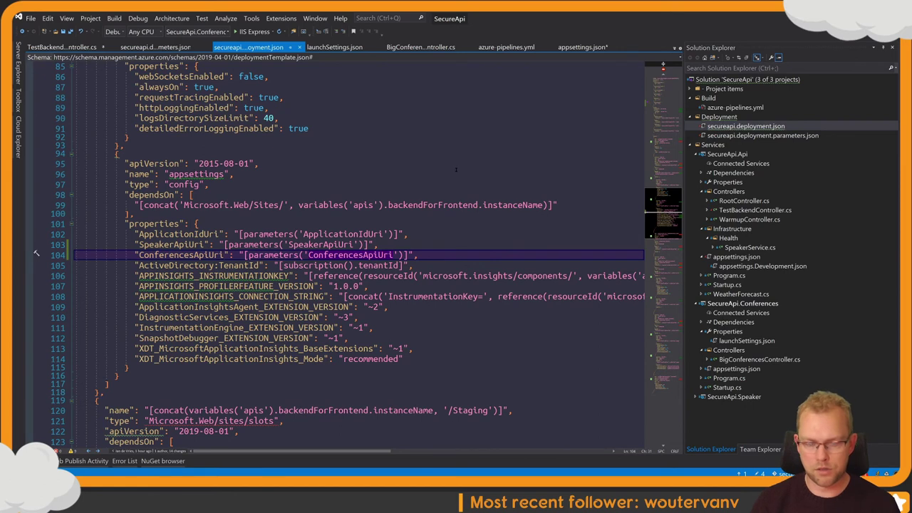
key("super+Tab")
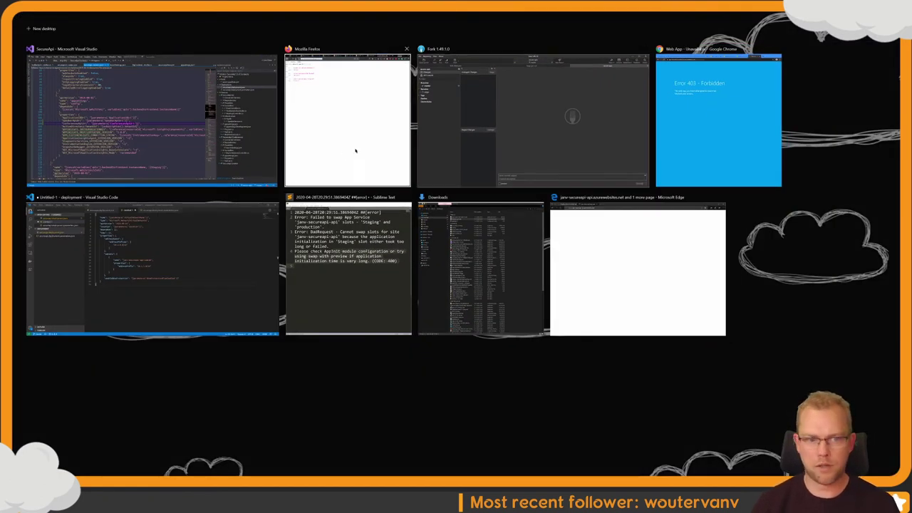
left_click(688, 114)
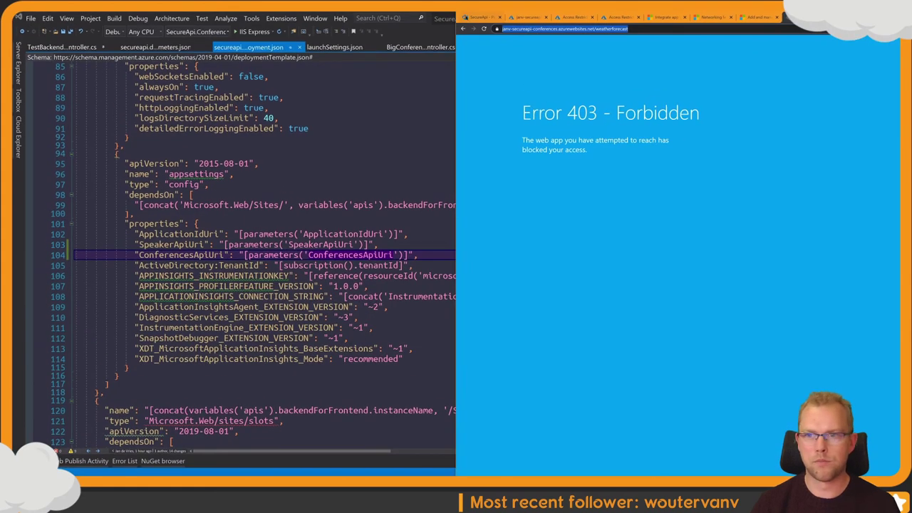
left_click(465, 18)
left_click(566, 201)
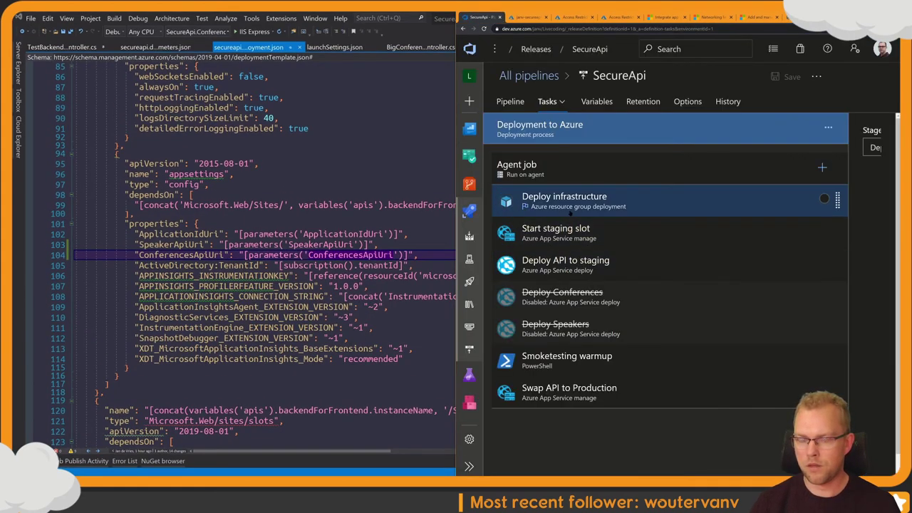
key("super+Up")
scroll(570, 210, "down", 5)
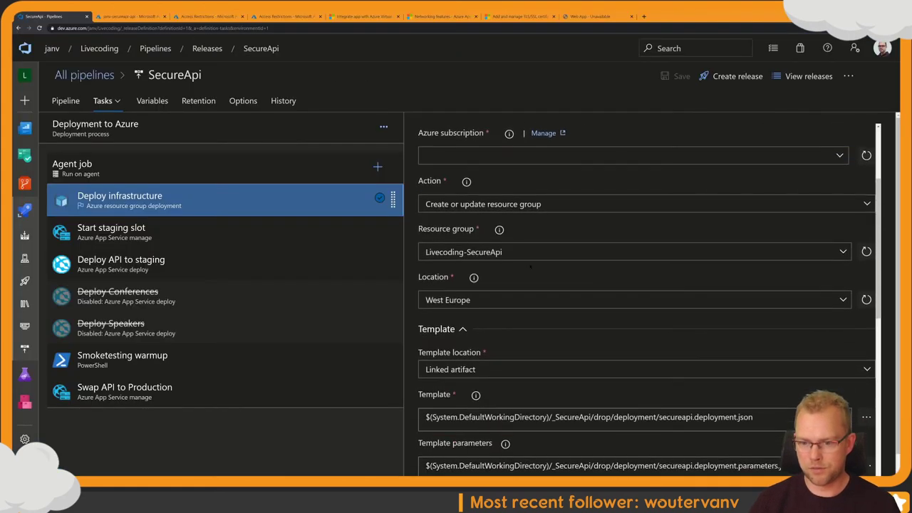
left_click(767, 282)
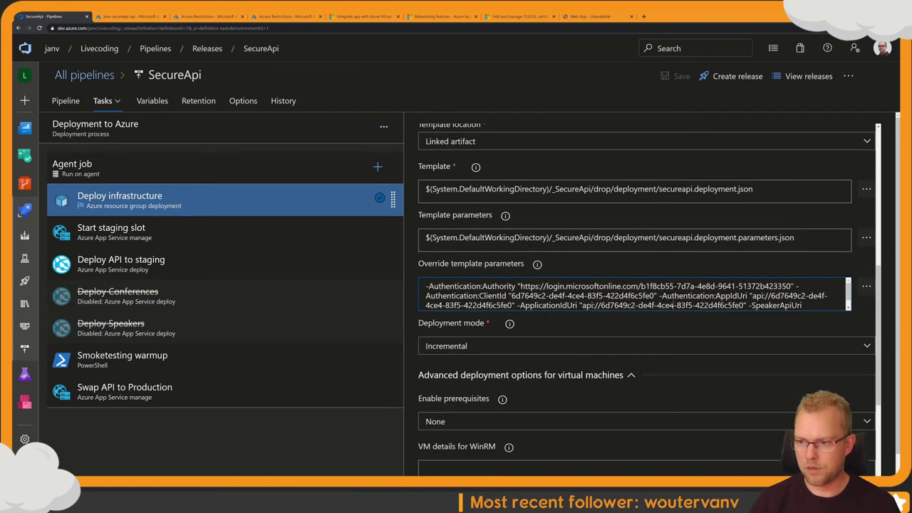
left_click(866, 287)
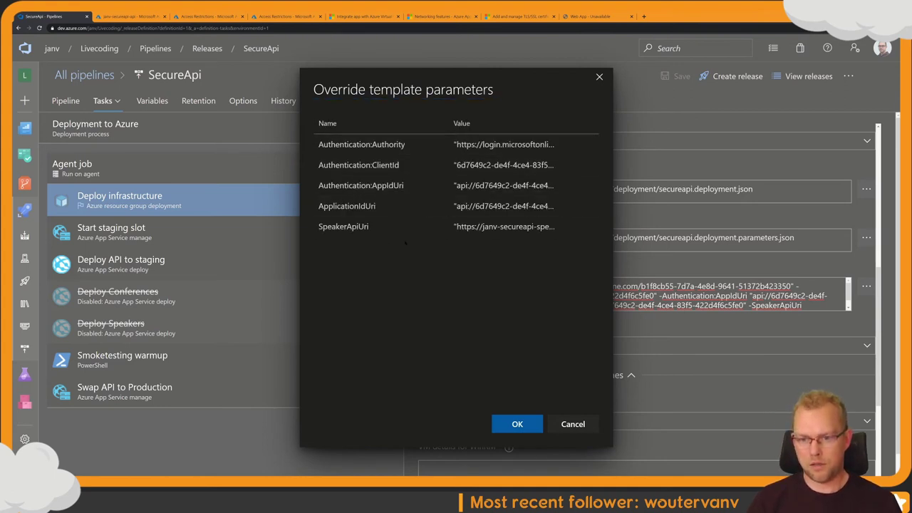
left_click(573, 423)
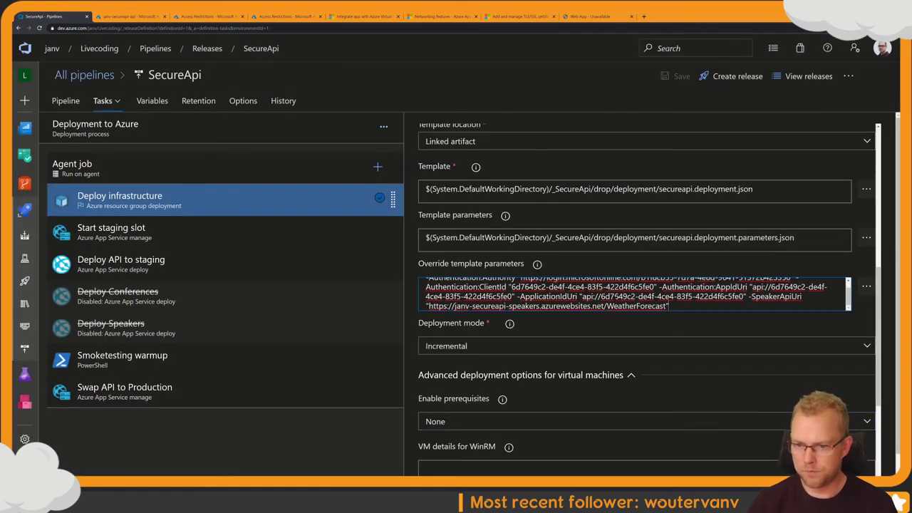
type("-ConferencesApiUri")
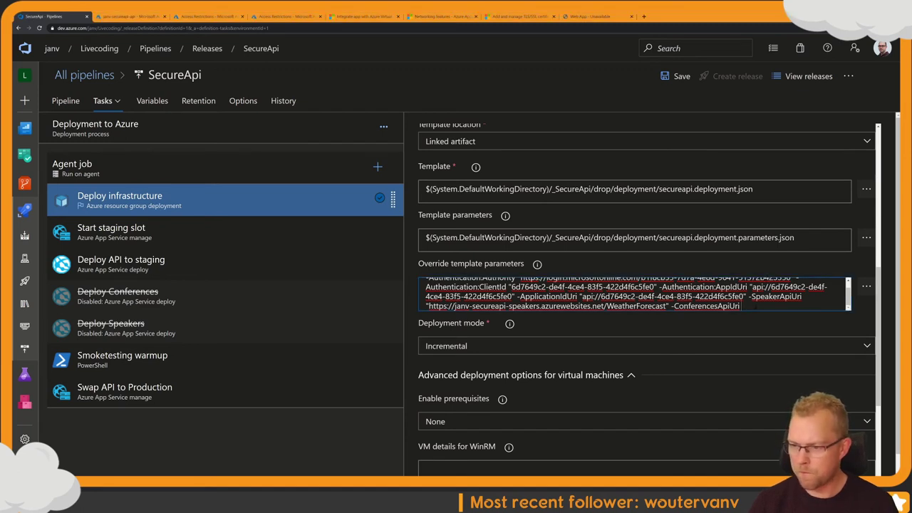
type("\"https://janv-secureapi-conferences.azurewebsites.net/BigConferences\"")
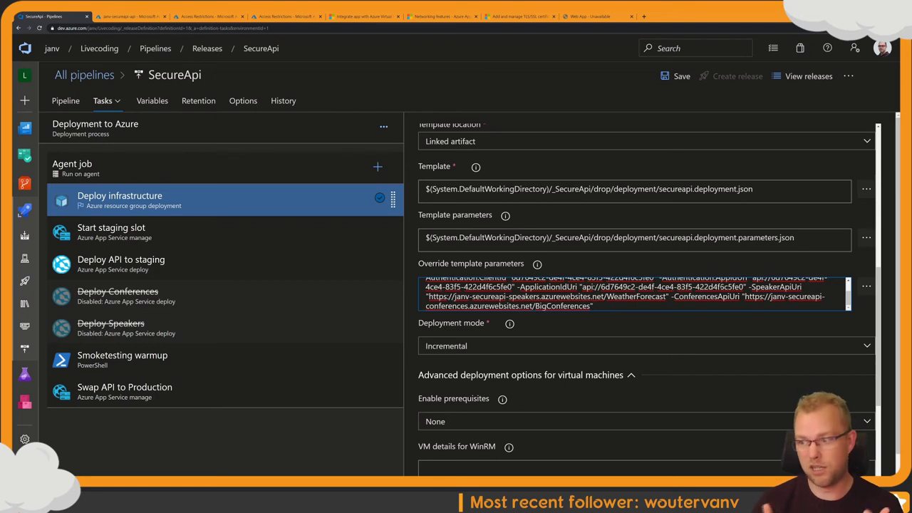
Step: Save the release pipeline with the comment "Added conferencesurl"
left_click(678, 80)
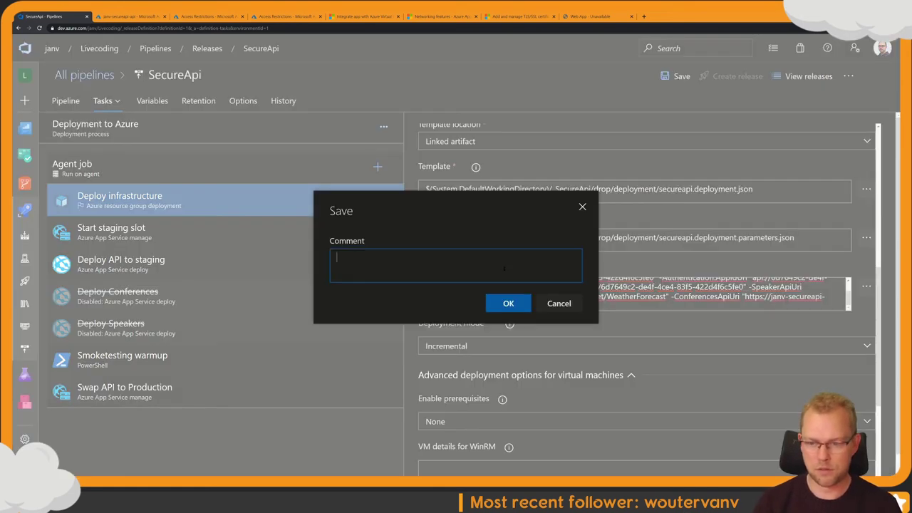
type("Added conf")
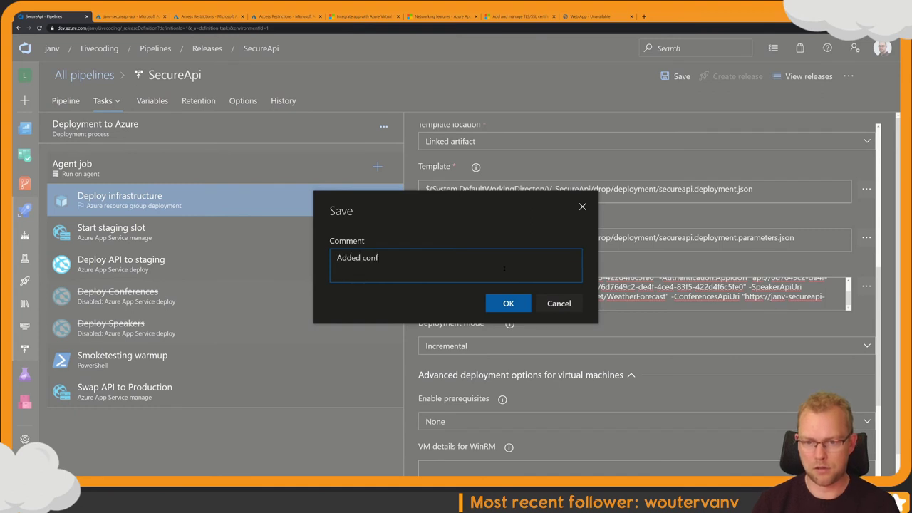
type("erencesurl")
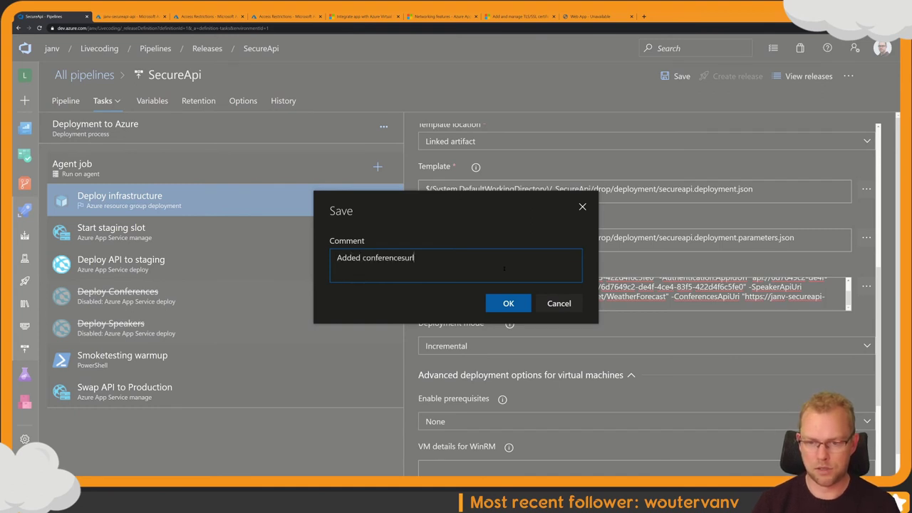
left_click(510, 302)
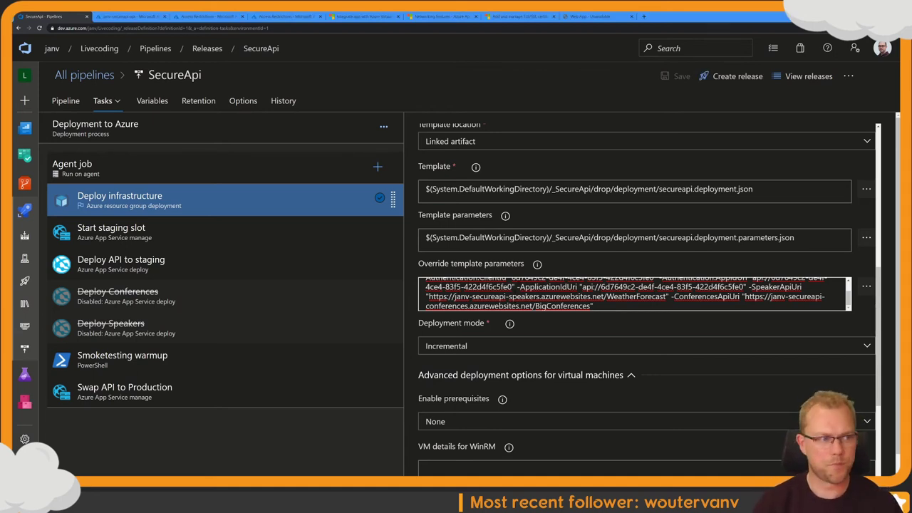
Step: Switch to Fork, stage the deployment folder and commit it with the subject "Added conferencesurl to deployment"
key("super+Tab")
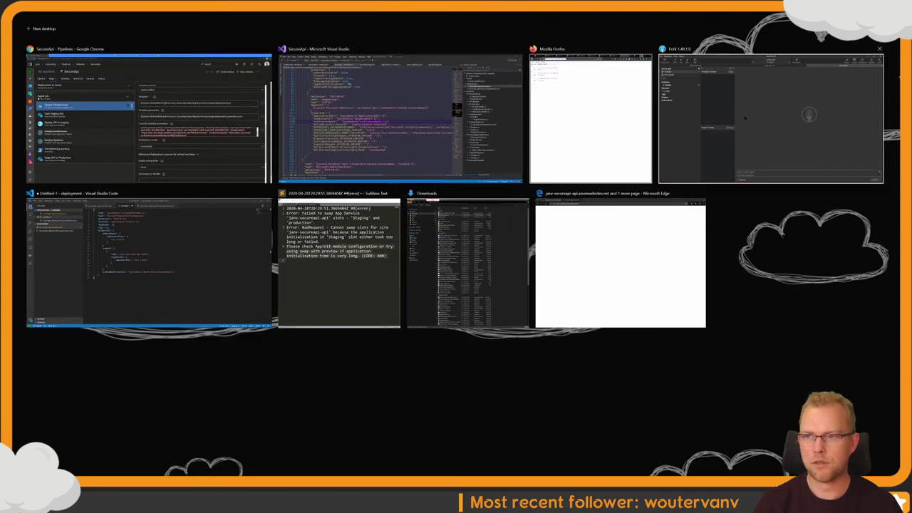
left_click(740, 118)
left_click(208, 153)
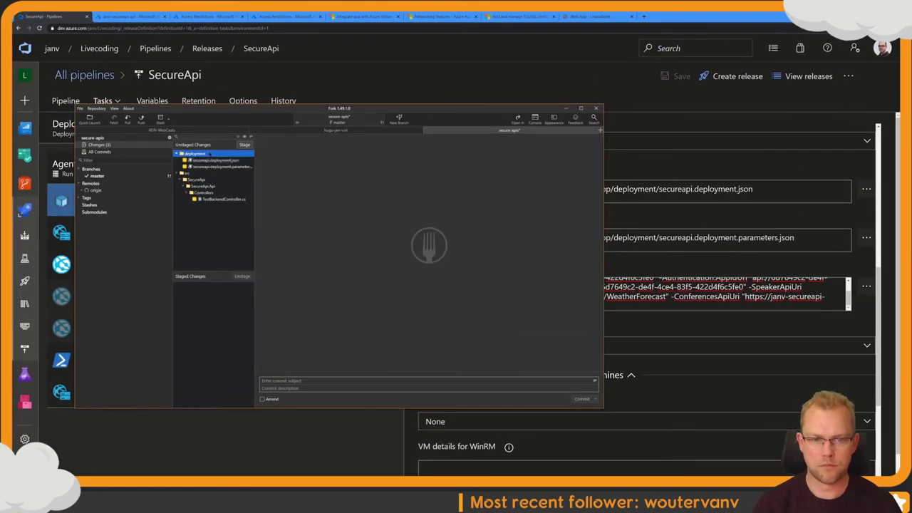
left_click(244, 144)
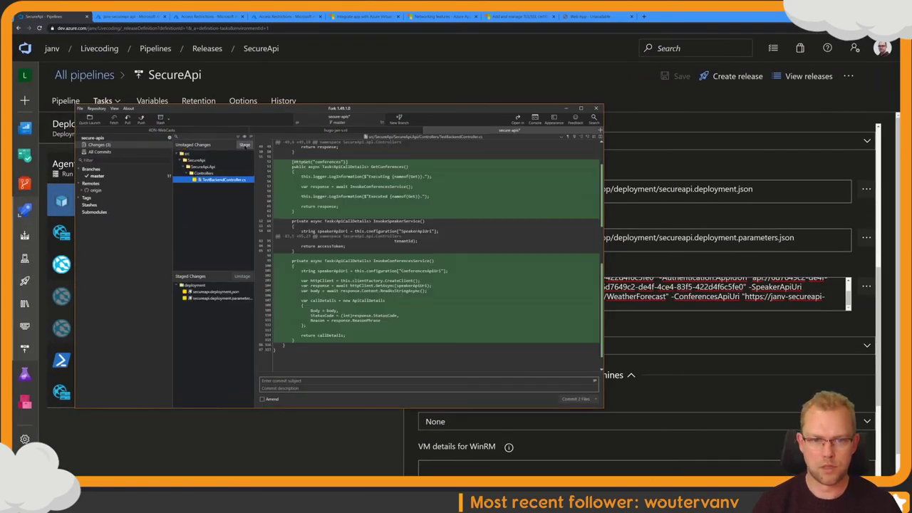
left_click(293, 380)
type("Added con")
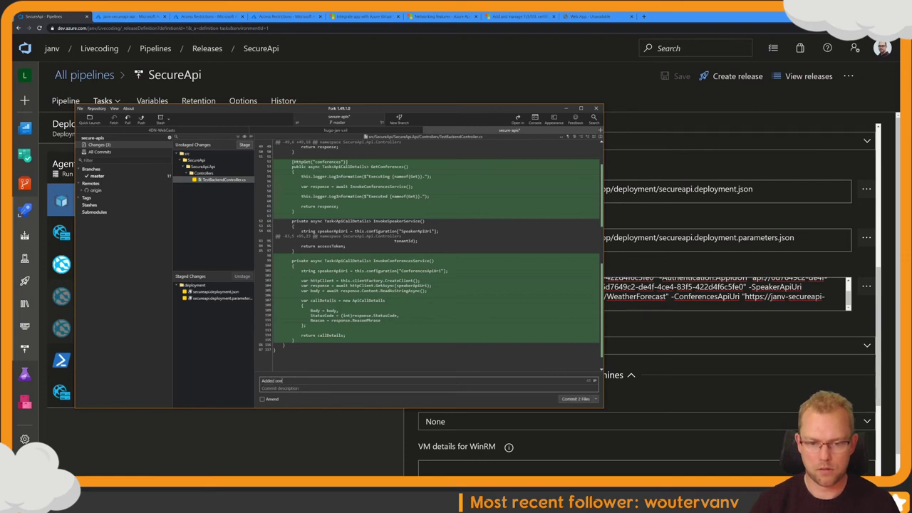
type("ferencesurl to")
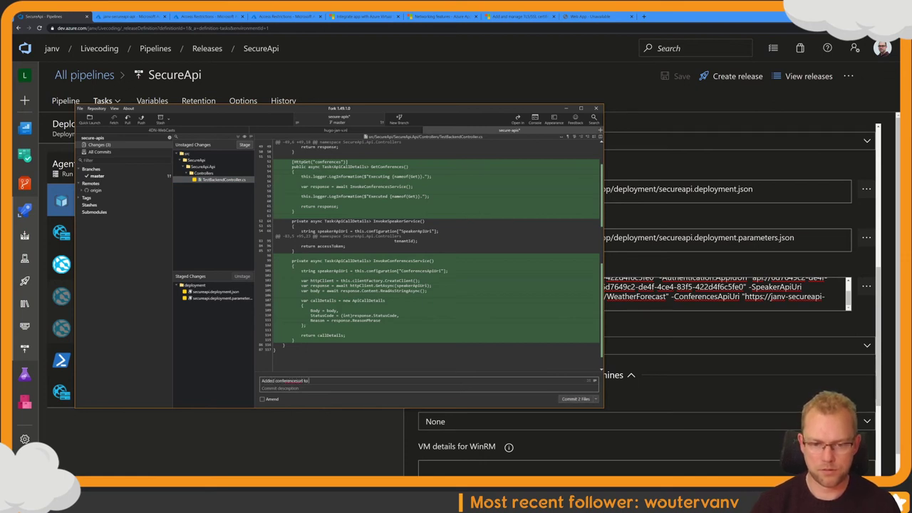
type(" deployment")
key("ctrl+Return")
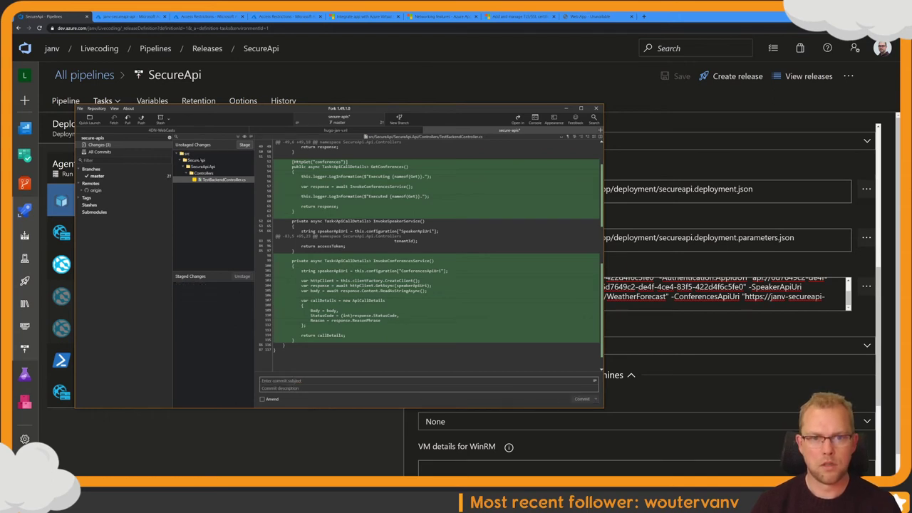
Step: Save the pending appsettings.json change in Visual Studio, return to Fork and stage the whole src folder
left_click(199, 155)
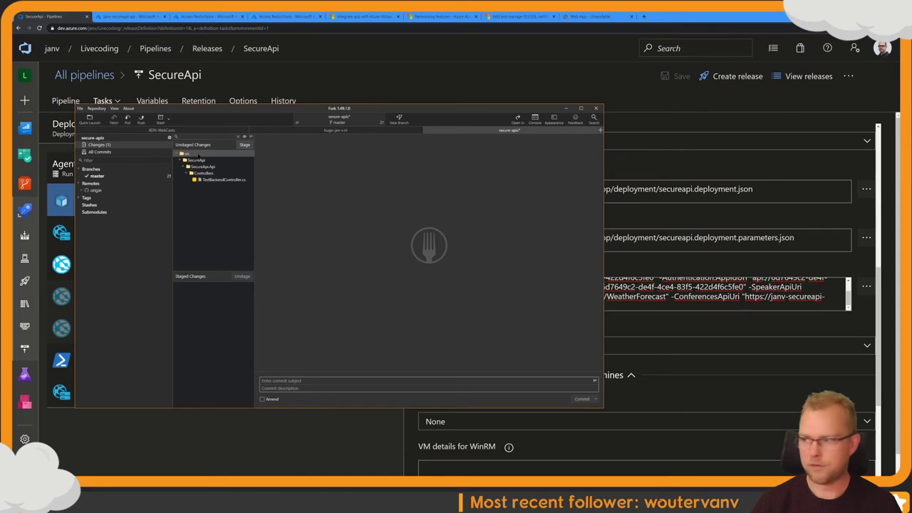
key("alt+Tab")
left_click(282, 150)
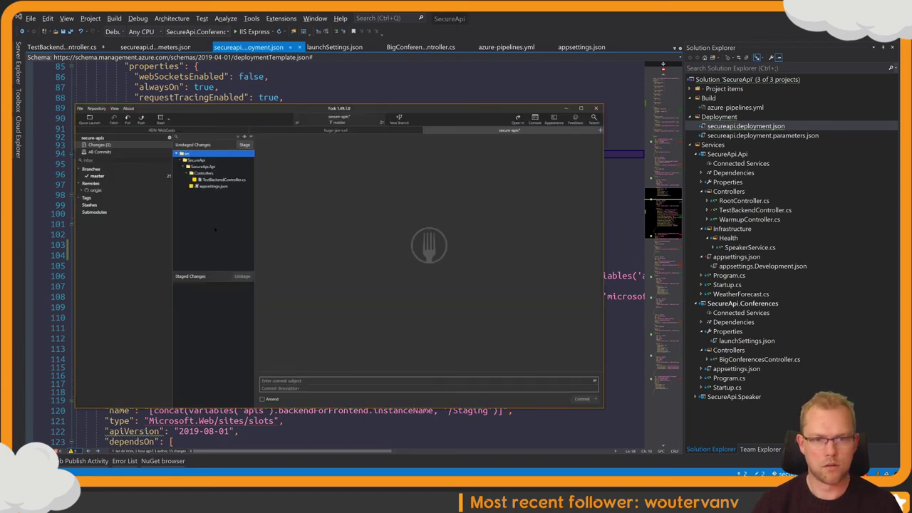
left_click(244, 144)
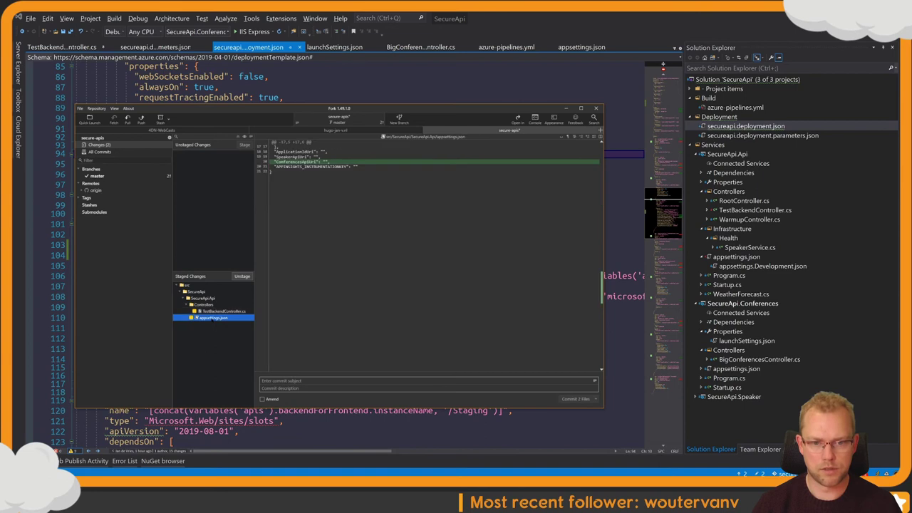
Step: Review the staged diff of TestBackendController.cs and enter the commit subject "Get conferences"
key("Up")
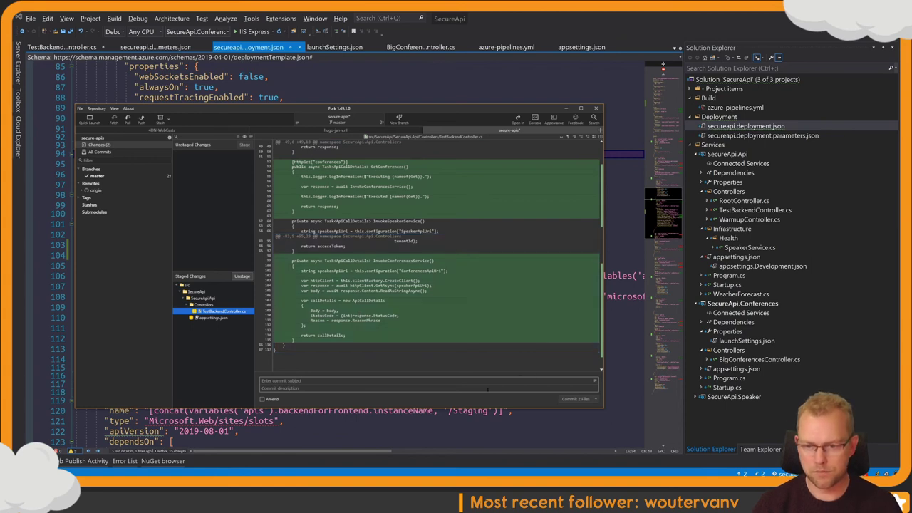
left_click(445, 382)
type("Get conferences")
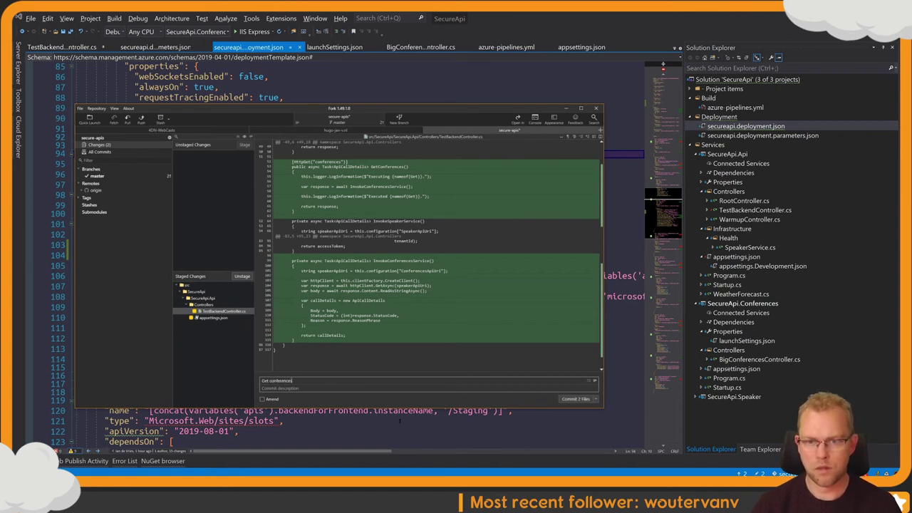
Step: Switch to Visual Studio, open TestBackendController.cs and make the Executing log message in GetConferences use nameof(GetConferences)
key("alt+Tab")
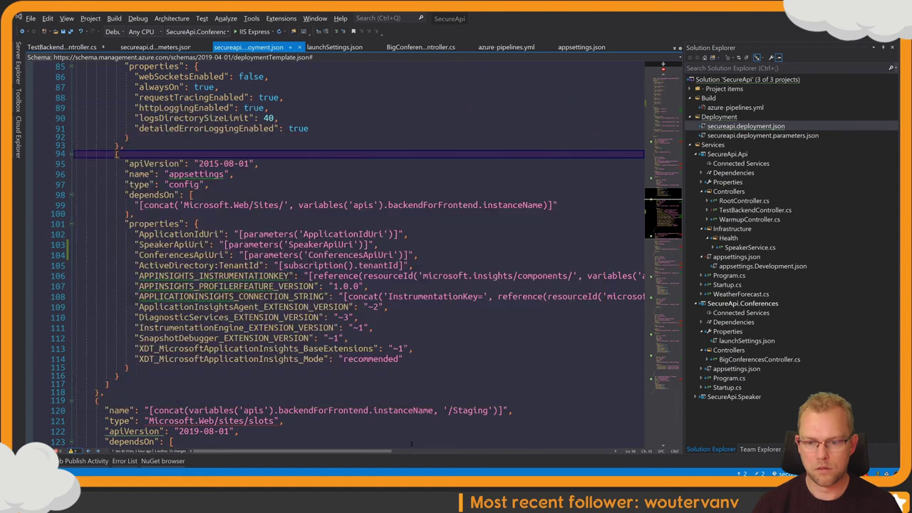
double_click(754, 209)
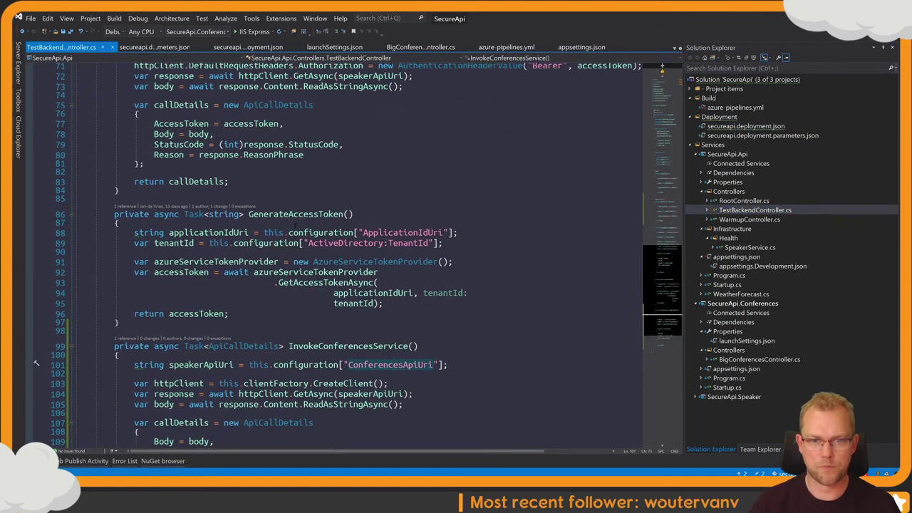
scroll(289, 180, "up", 7)
scroll(36, 238, "down", 12)
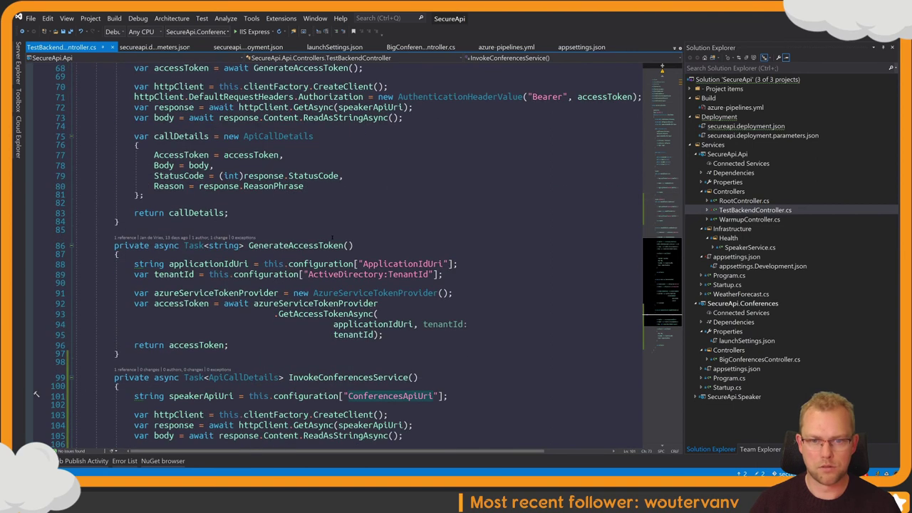
scroll(308, 245, "up", 15)
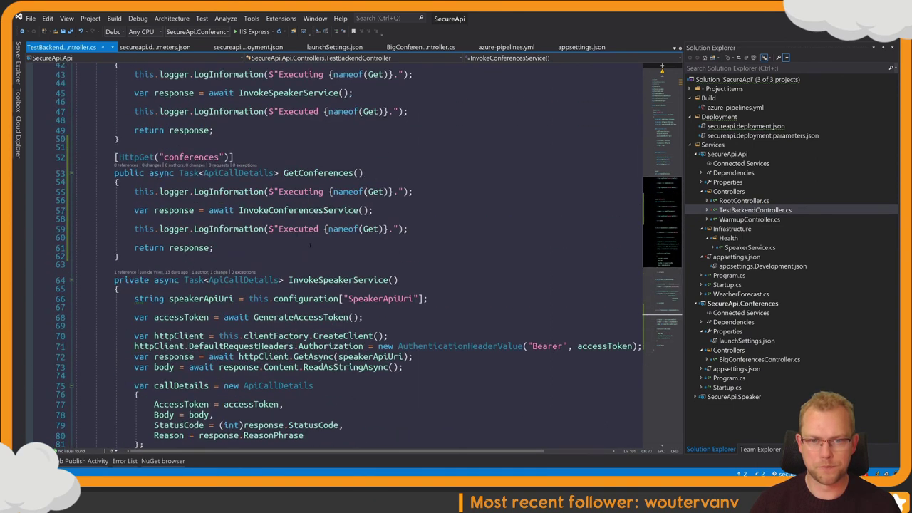
left_click(327, 235)
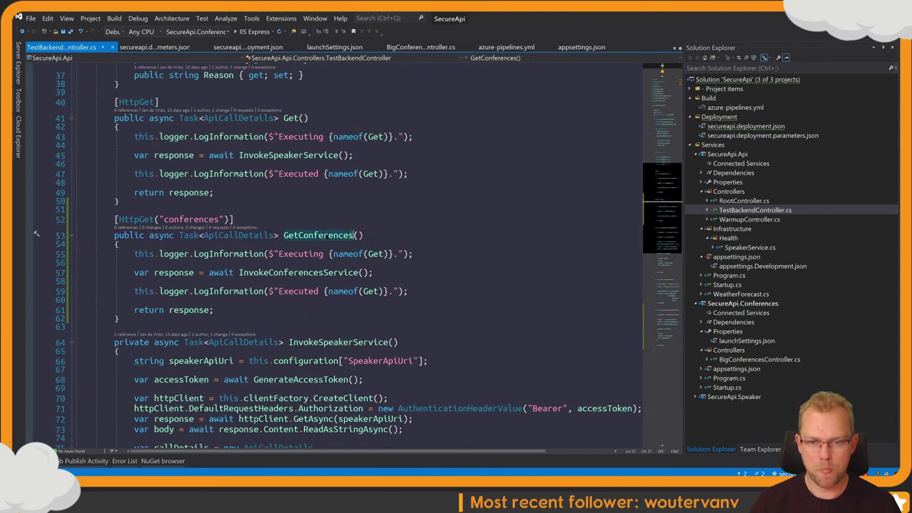
left_click(382, 253)
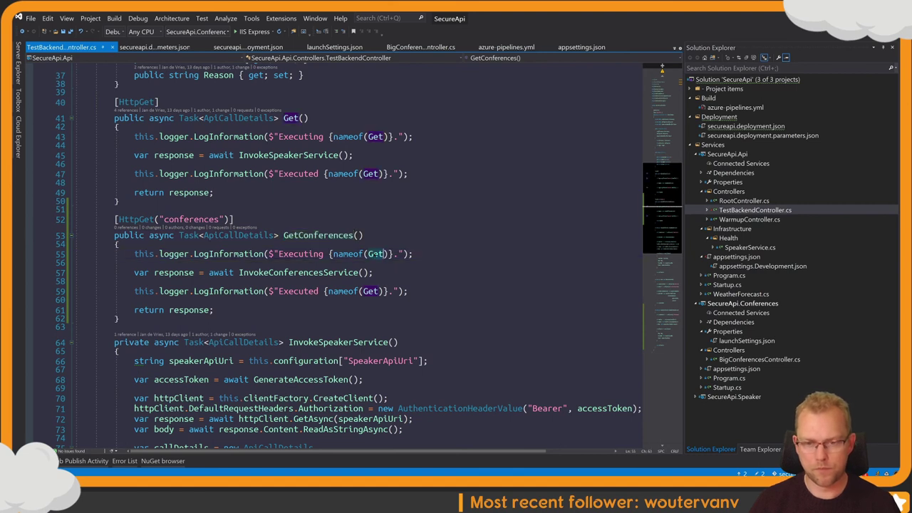
type("Conferences")
Step: Make the Executed log message in GetConferences use nameof(GetConferences) and save the file
key("Down")
key("Down")
key("Down")
key("Down")
key("Left")
key("Left")
key("Left")
key("Left")
key("Left")
key("Left")
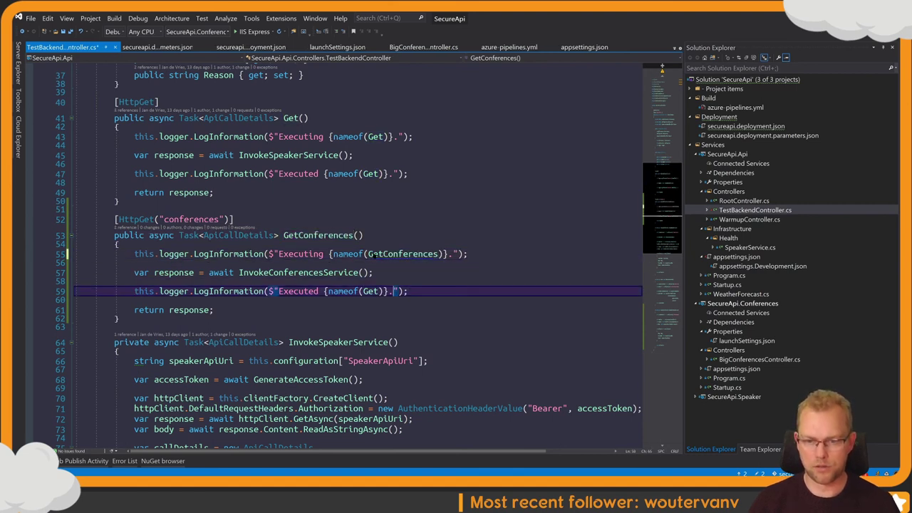
type("Conferences")
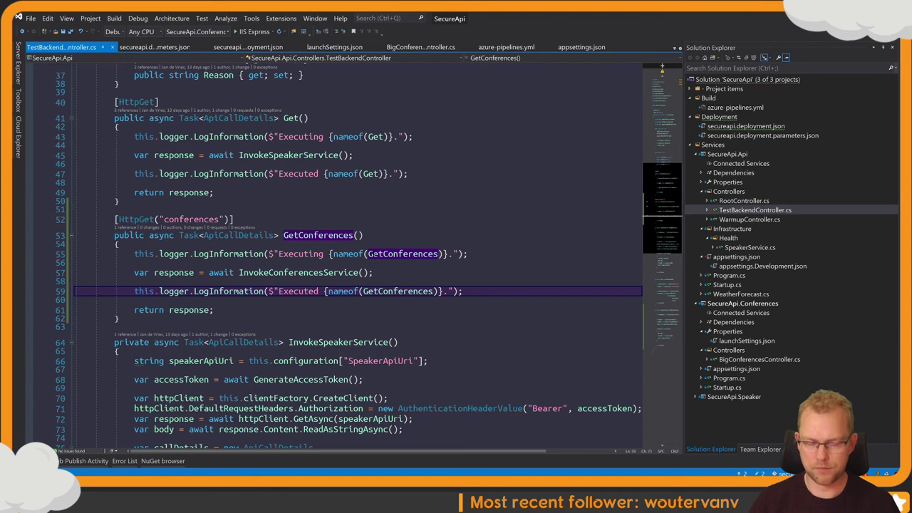
Step: Switch to Fork and stage the updated TestBackendController.cs
key("alt+Tab")
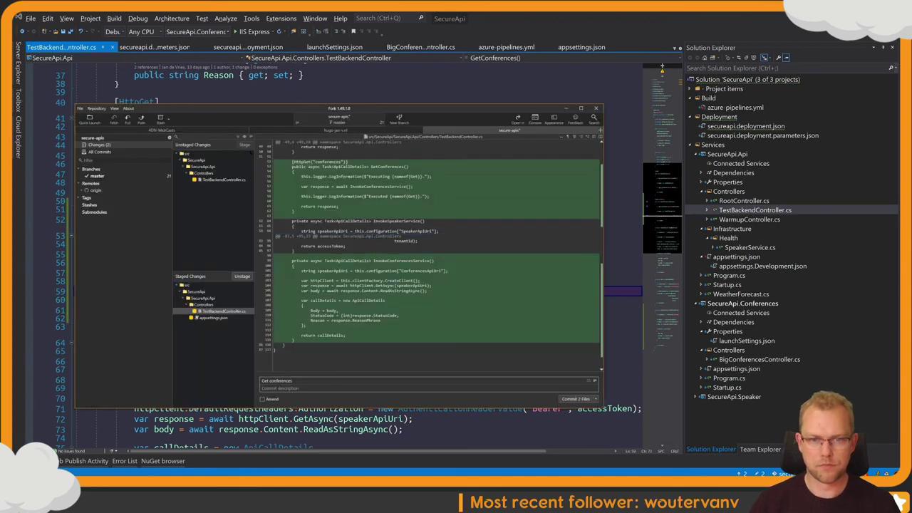
left_click(223, 166)
left_click(244, 144)
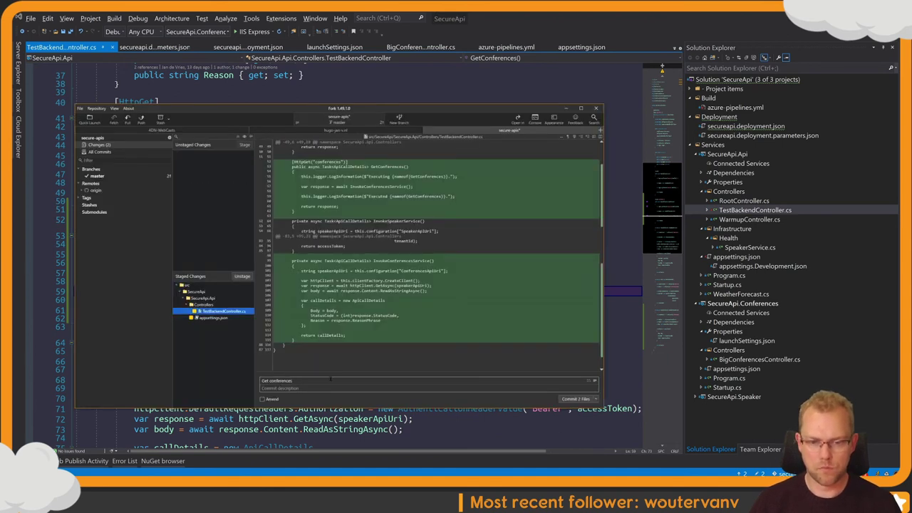
Step: Commit the two staged files with the subject "Added get conferences" and push master to origin
left_click(325, 379)
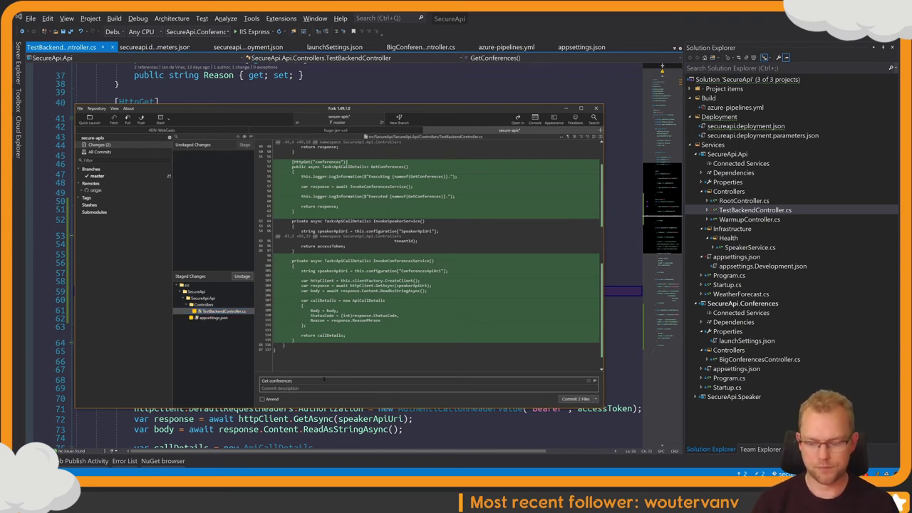
key("Home")
type("Added")
key("Delete")
type("g")
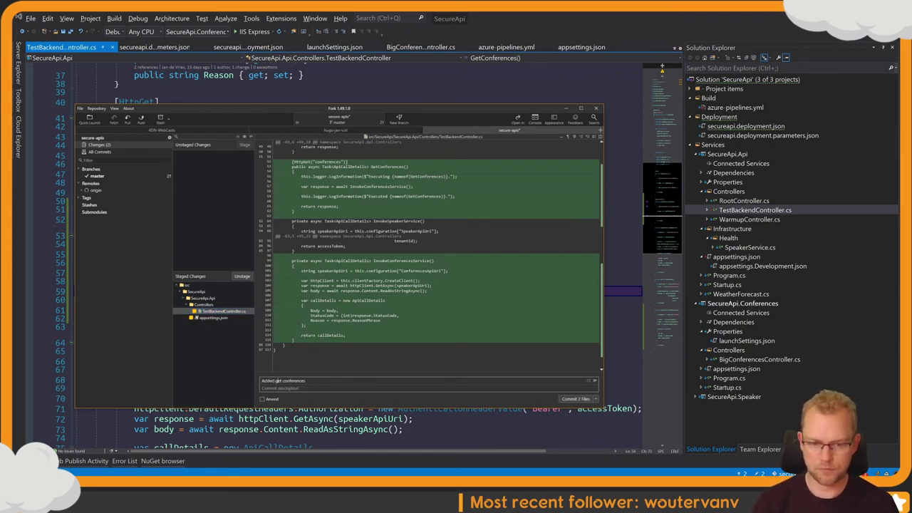
left_click(575, 399)
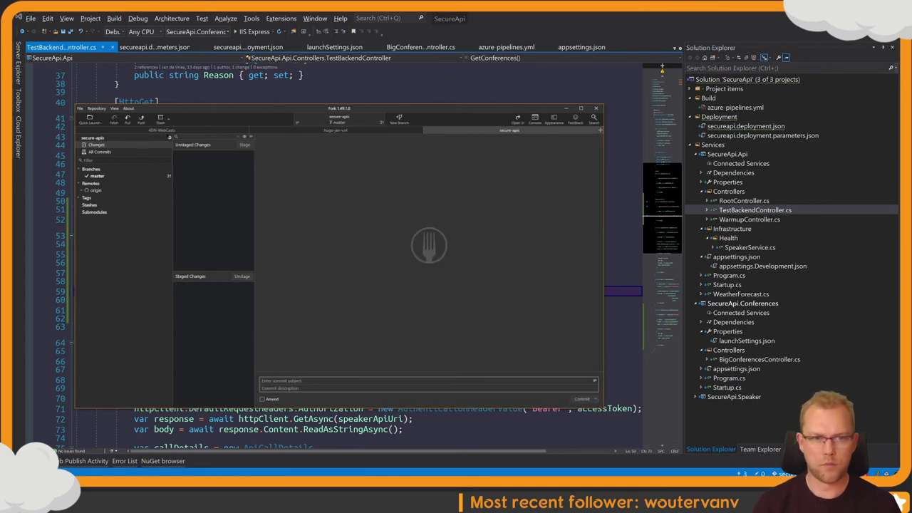
left_click(141, 119)
left_click(383, 284)
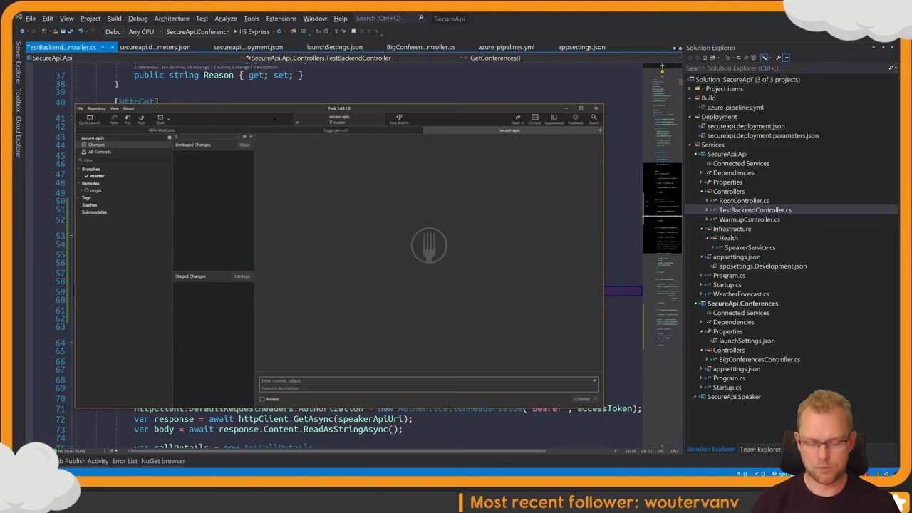
Step: Switch to Chrome, enable the Deploy Conferences and Deploy Speakers tasks in the SecureApi release pipeline, and save it
key("super+Tab")
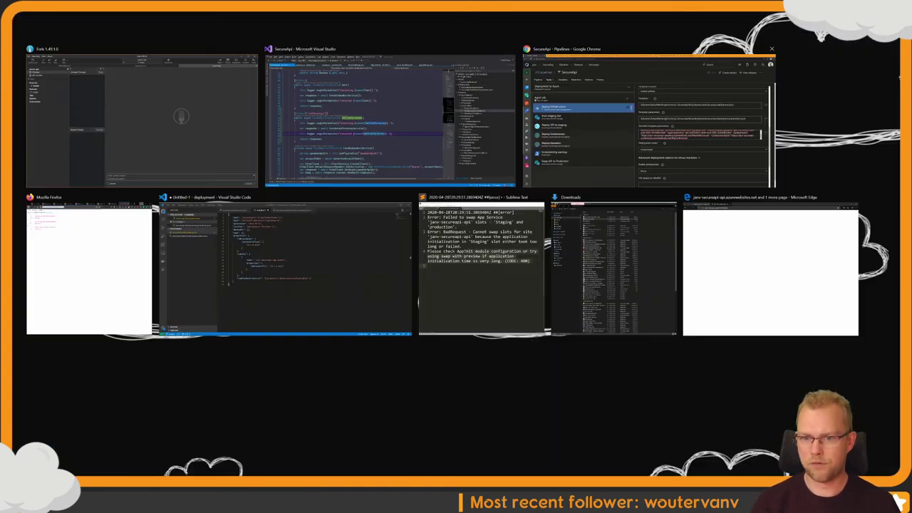
left_click(648, 118)
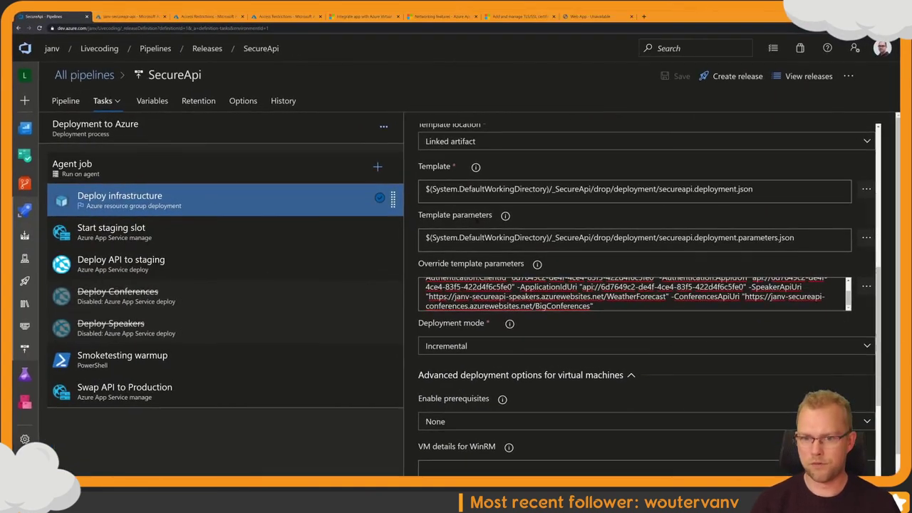
left_click(329, 294)
right_click(265, 301)
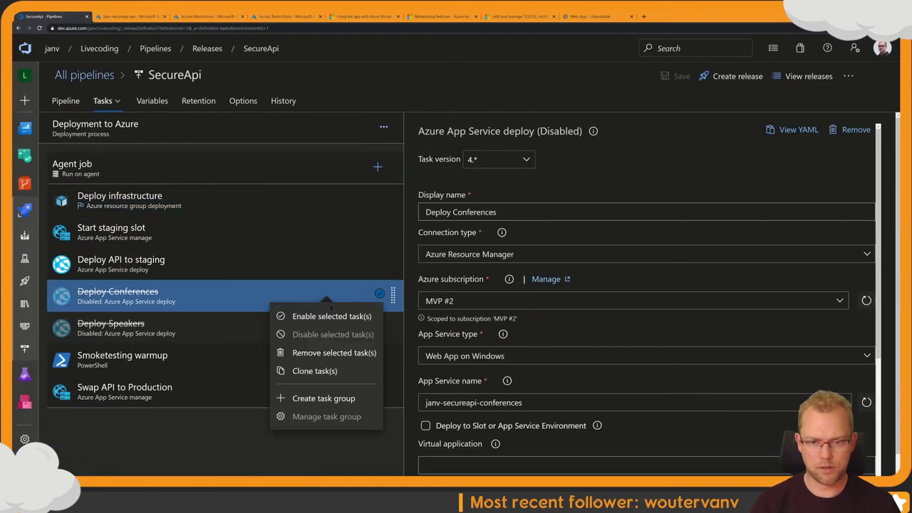
left_click(303, 314)
right_click(301, 330)
left_click(308, 347)
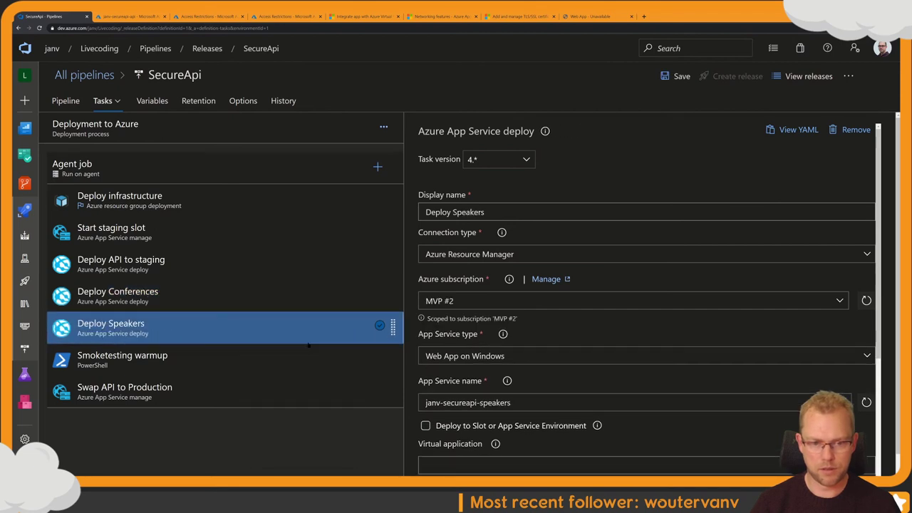
left_click(682, 76)
left_click(508, 301)
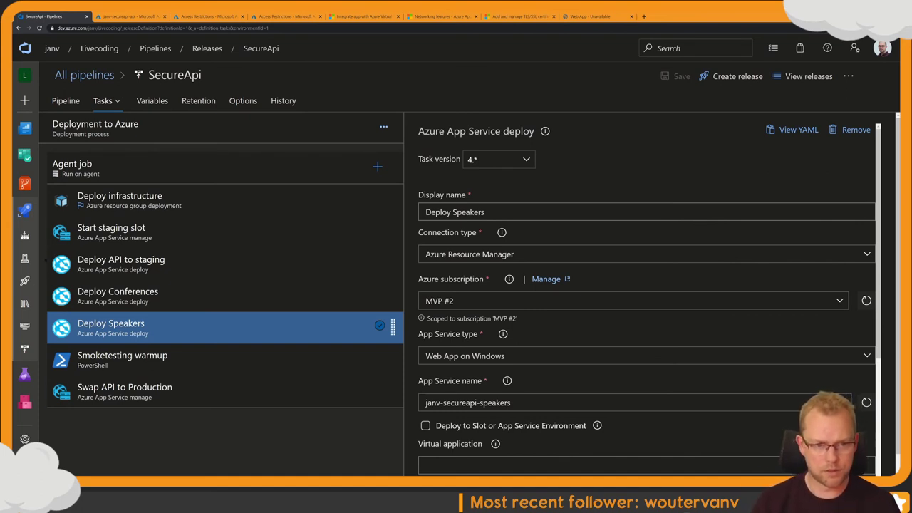
Step: Check the recently run pipelines and the SecureApi releases list
left_click(26, 237)
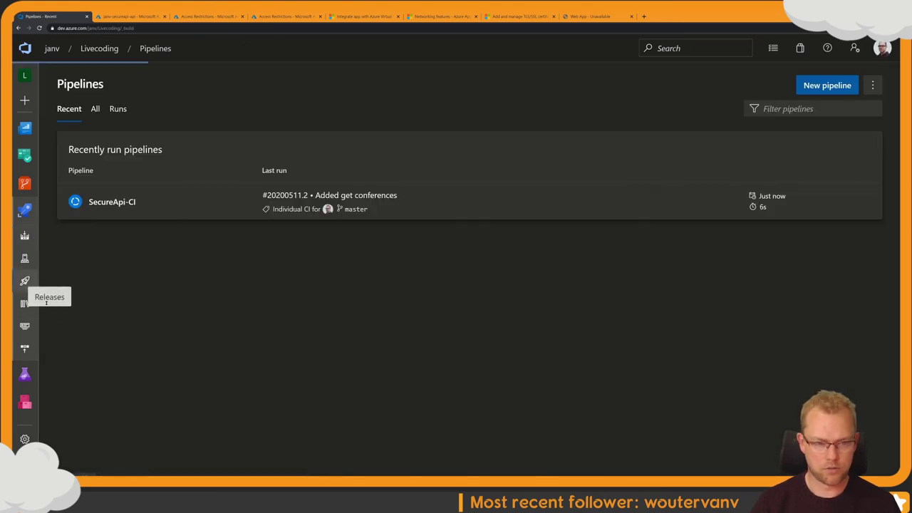
left_click(25, 282)
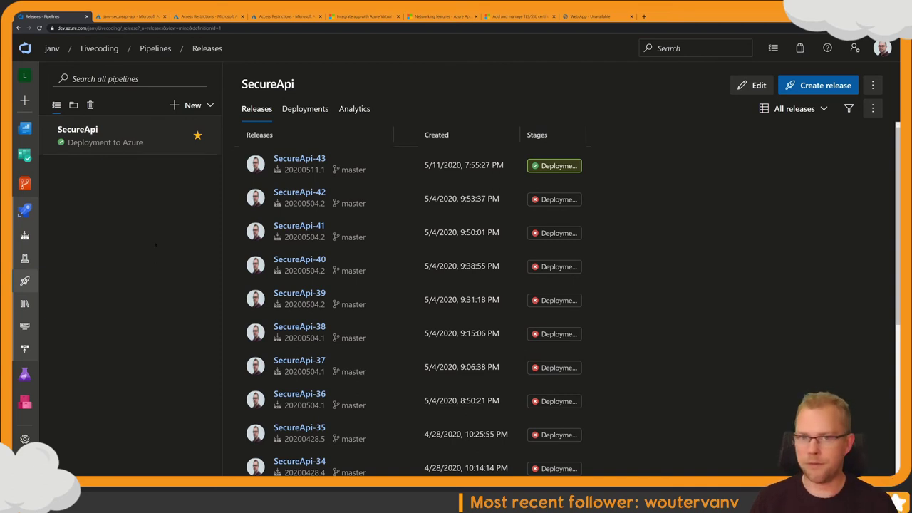
Step: Close the some-test-function-of-me page and review the access restriction rules of janv-secureapi-conferences in the Azure portal
left_click(206, 16)
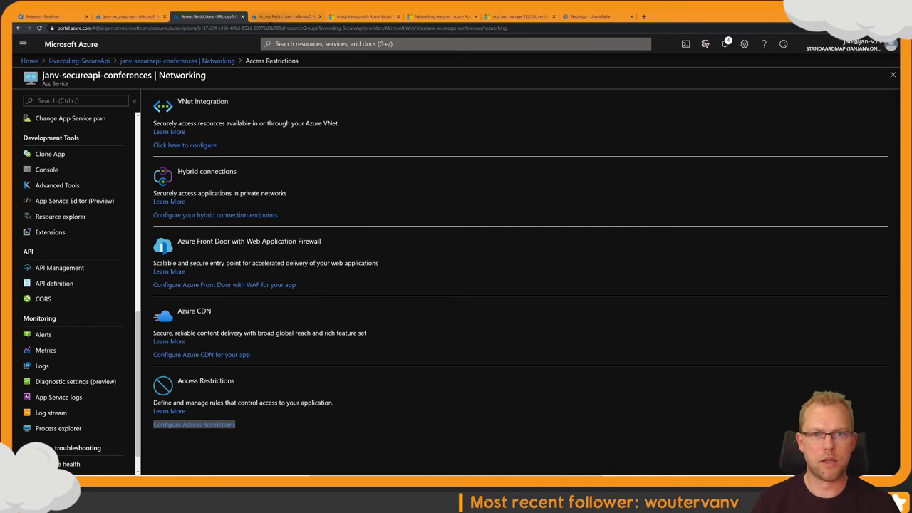
left_click(278, 16)
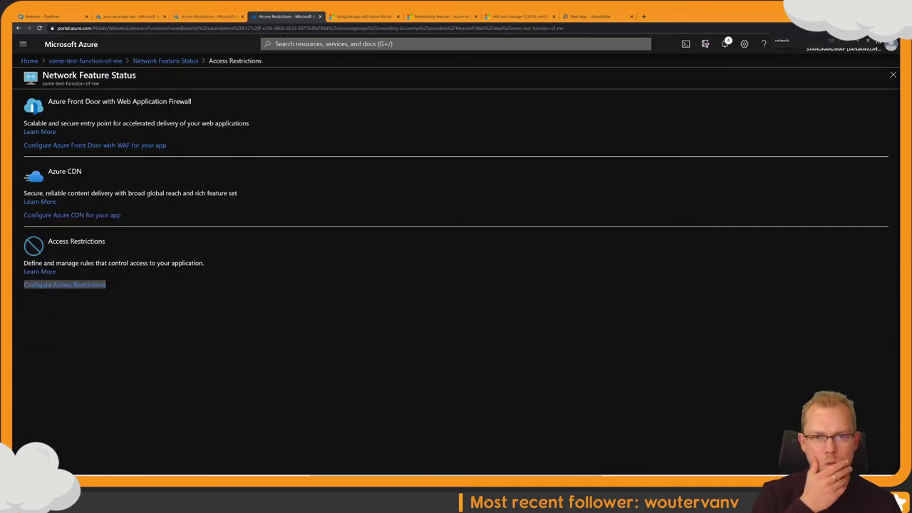
key("ctrl+w")
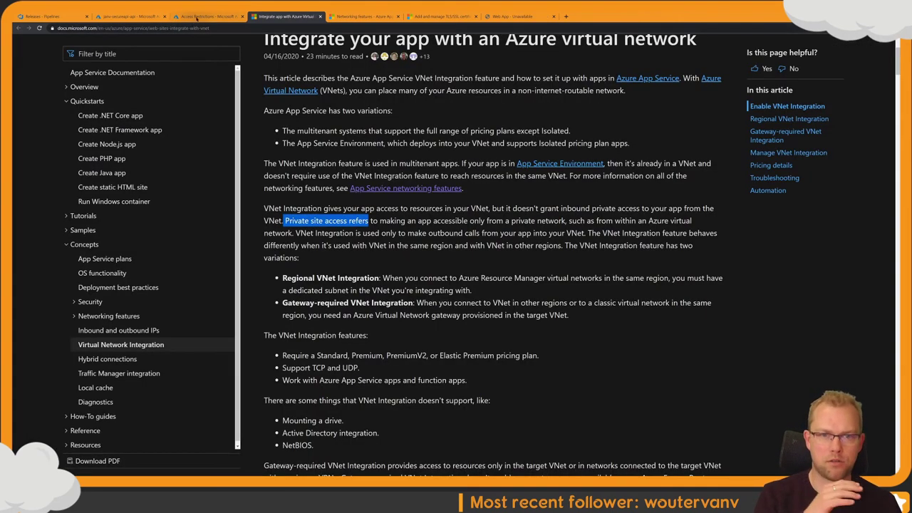
left_click(207, 16)
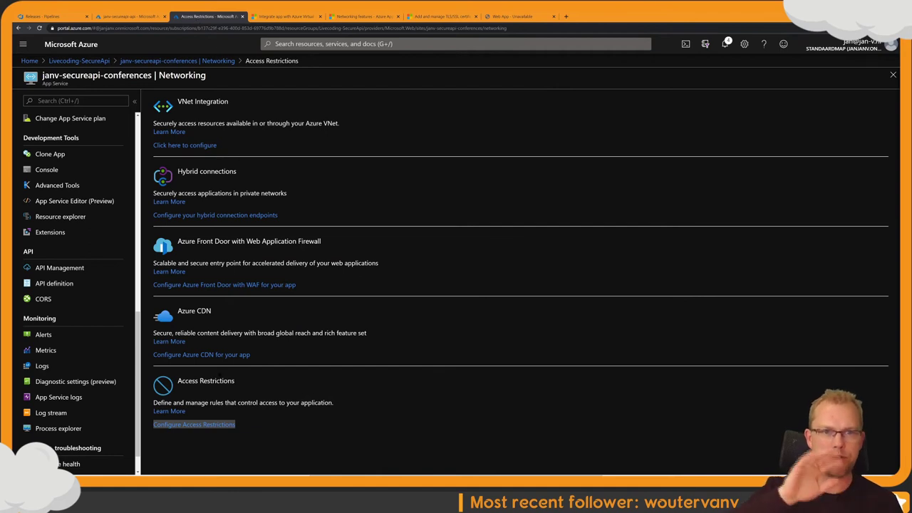
left_click(214, 424)
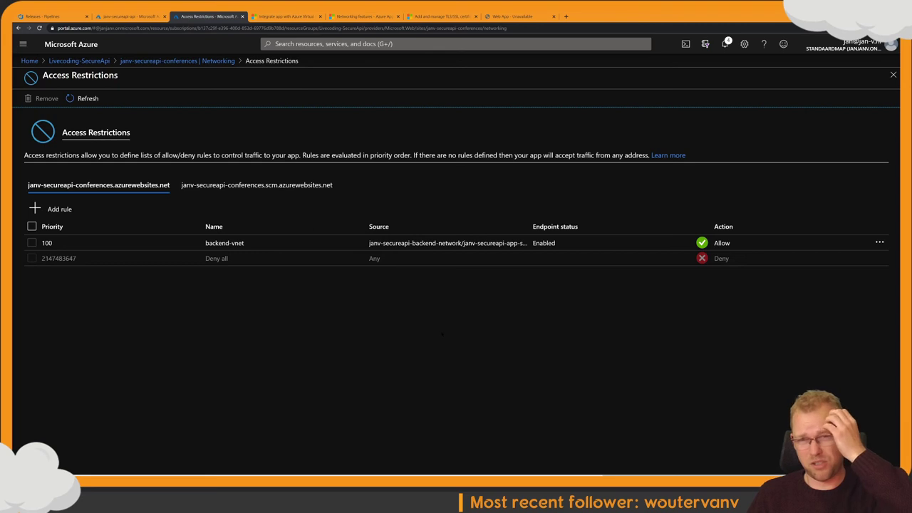
key("Escape")
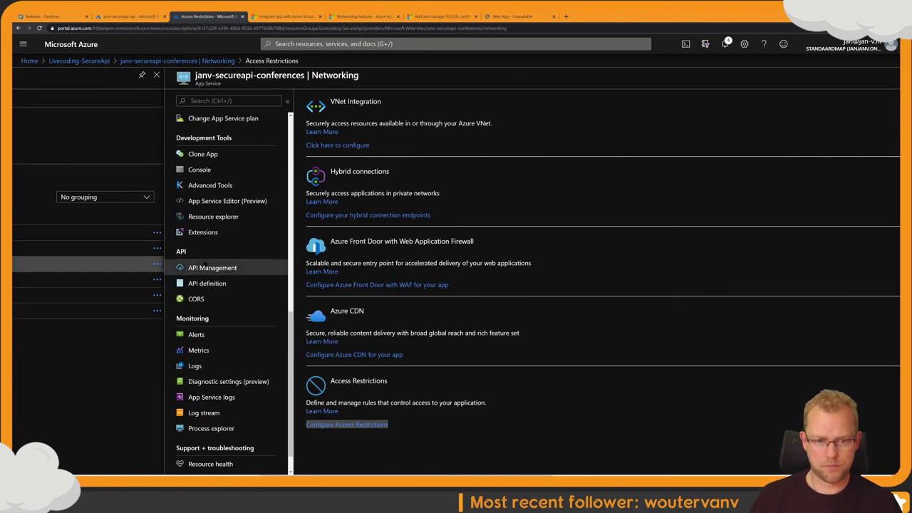
Step: Open the exported template of janv-secureapi-conferences and search it for "access"
scroll(216, 232, "up", 5)
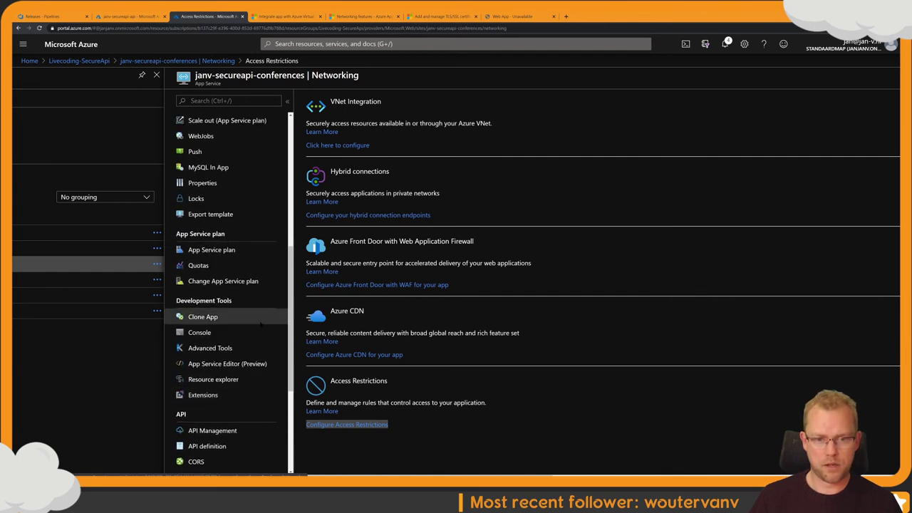
left_click(252, 311)
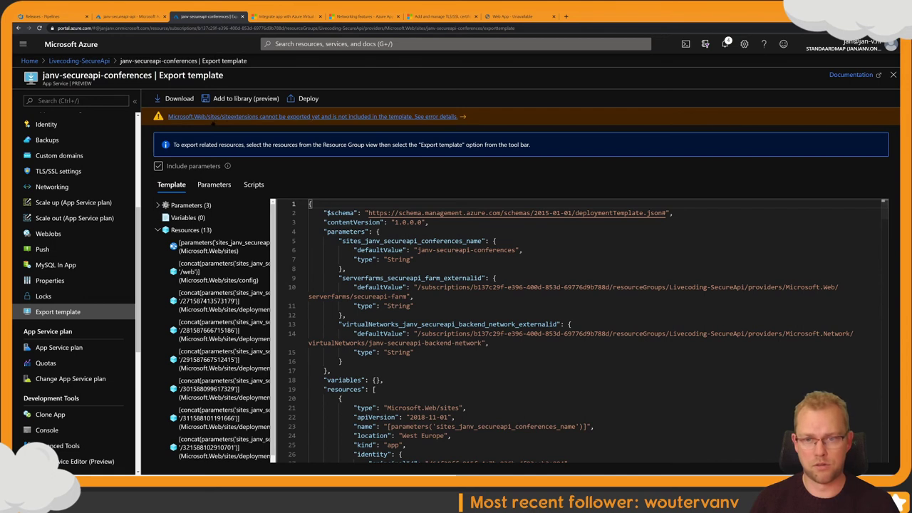
left_click(388, 287)
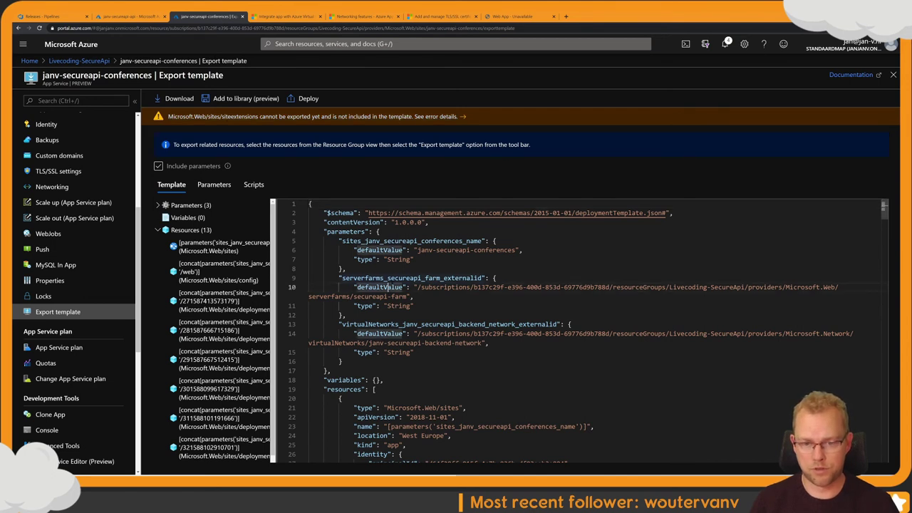
key("ctrl+f")
type("access")
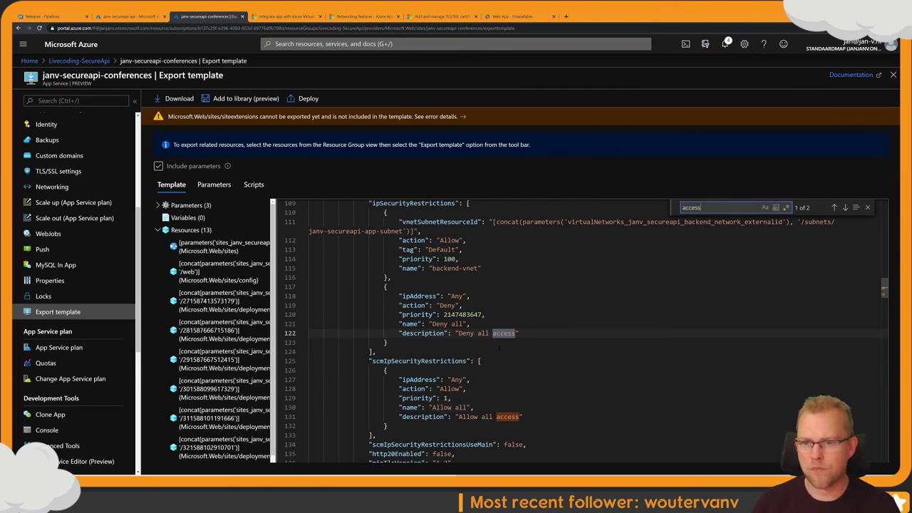
Step: Examine the ipSecurityRestrictions section and the Microsoft.Web/sites/config resource that contains it in the exported template
scroll(488, 325, "up", 3)
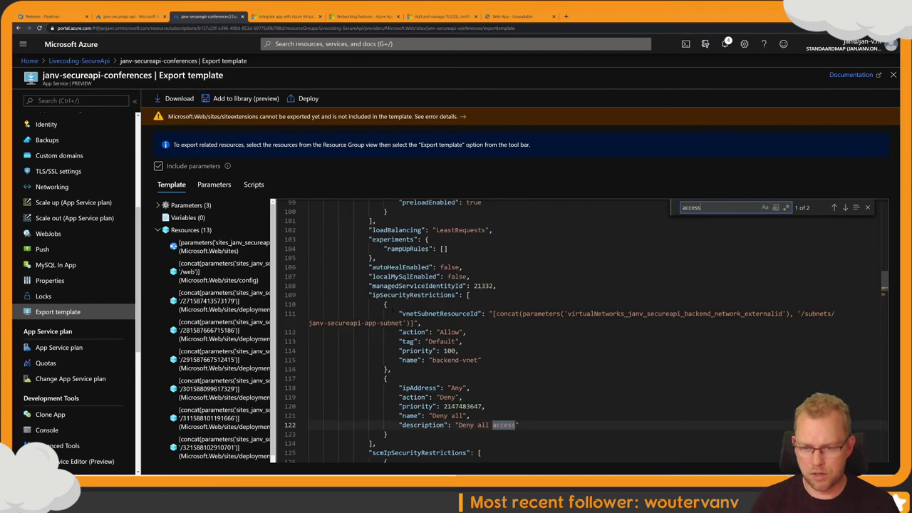
left_click_drag(369, 295, 400, 294)
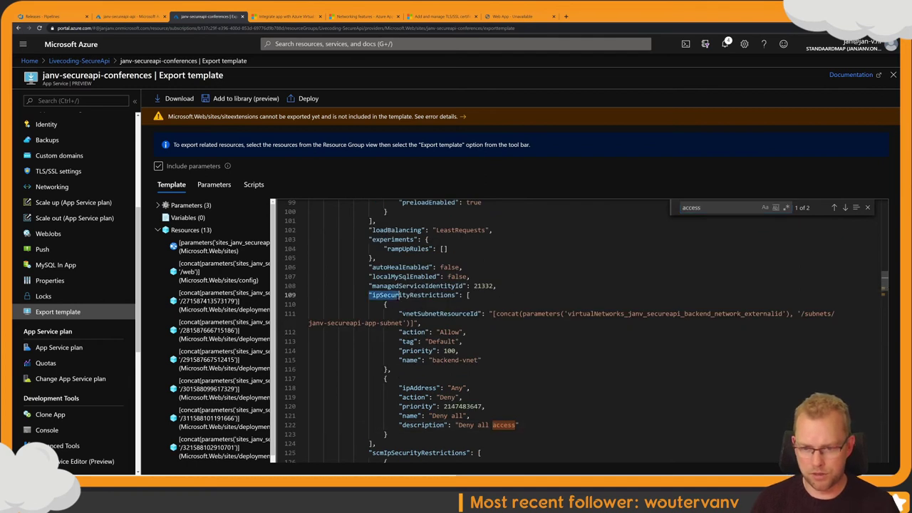
scroll(391, 308, "up", 3)
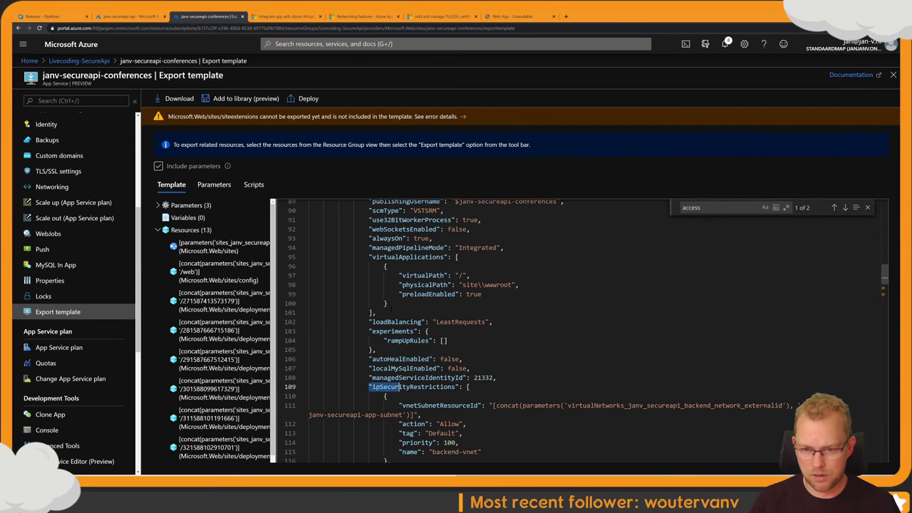
scroll(390, 309, "up", 6)
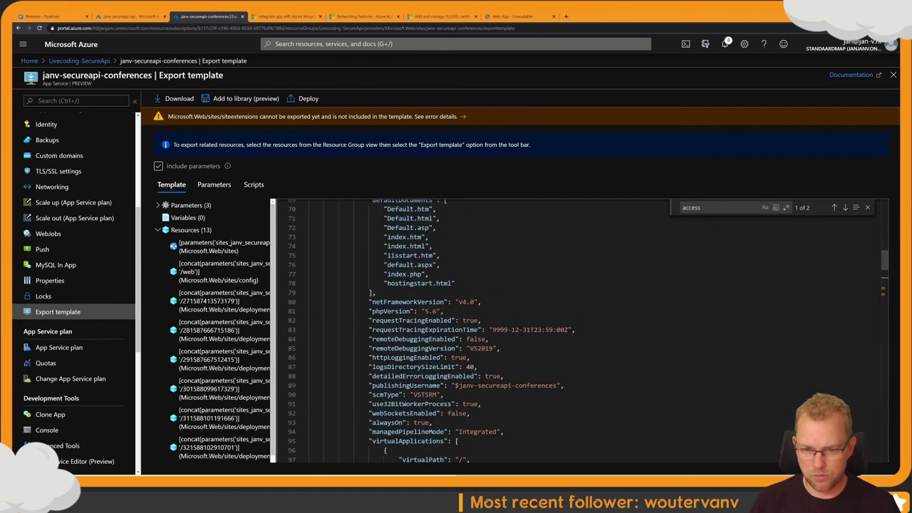
scroll(390, 308, "up", 3)
scroll(390, 309, "up", 3)
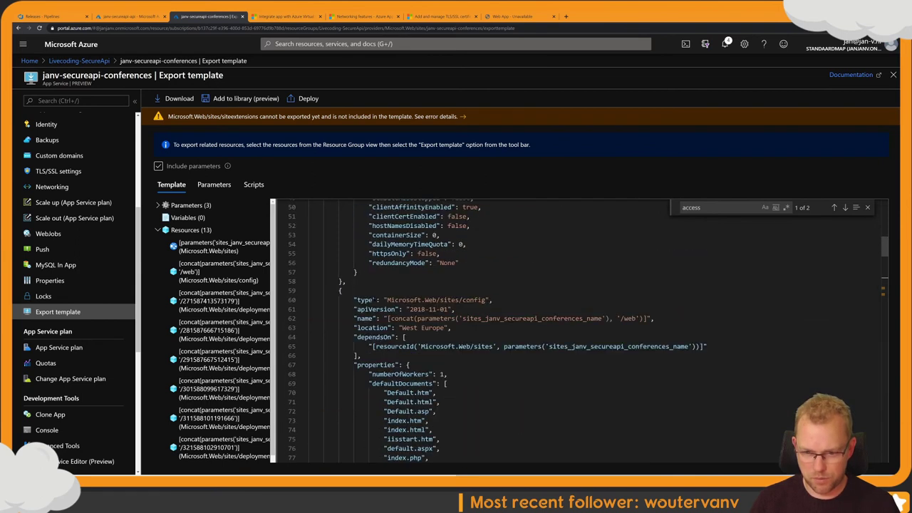
scroll(415, 314, "down", 12)
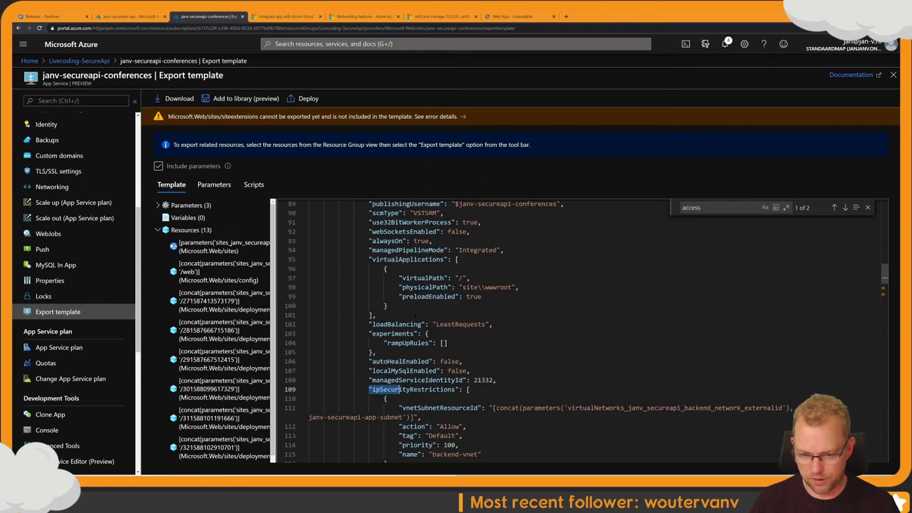
scroll(390, 303, "up", 10)
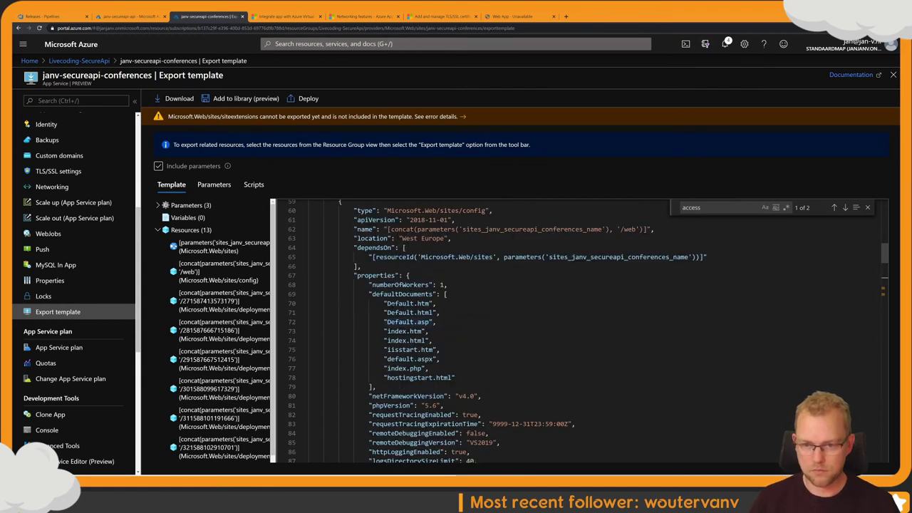
scroll(390, 307, "up", 3)
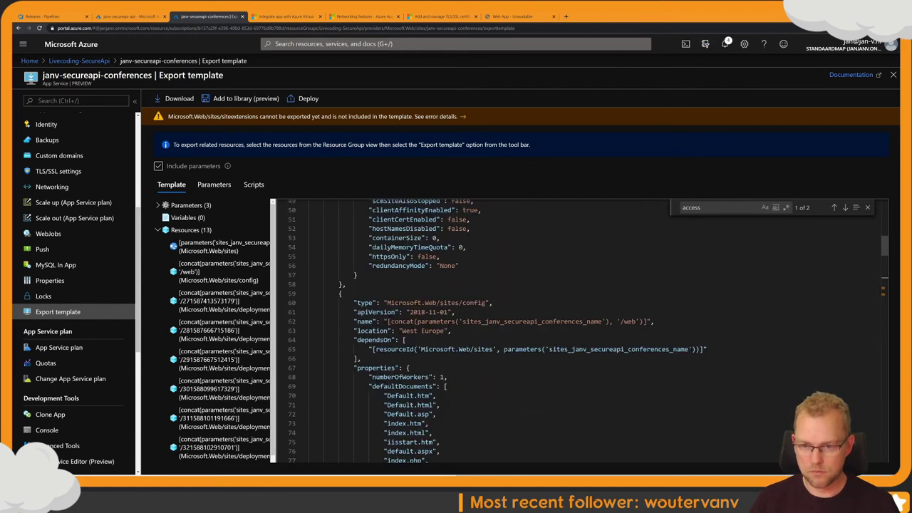
Step: Copy the Microsoft.Web/sites/config type line, switch to Visual Studio Code and add the heading "# Conferences api template" below the JSON in Untitled-1
triple_click(388, 303)
key("ctrl+c")
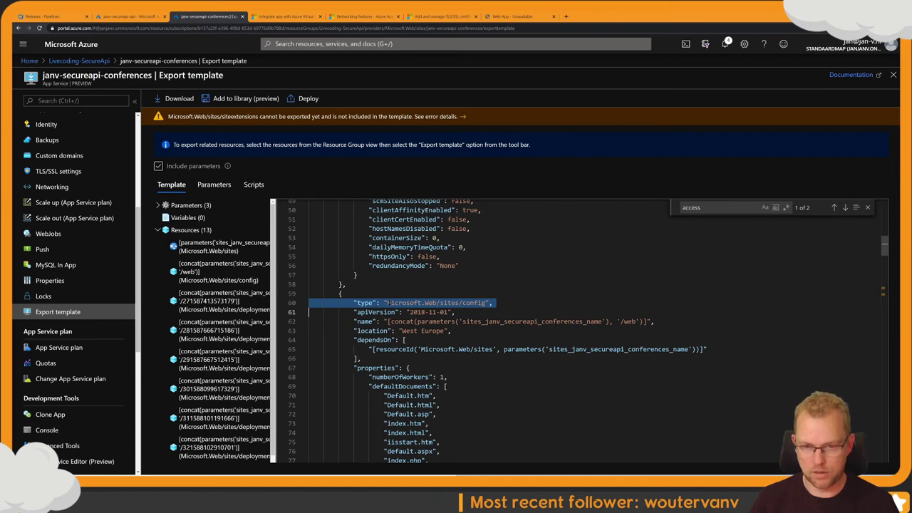
key("alt+Tab")
left_click(264, 252)
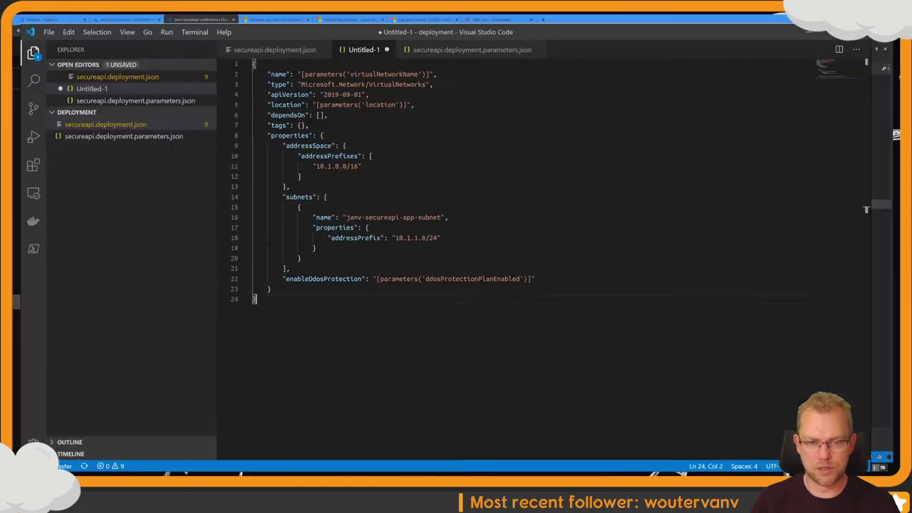
key("Return")
key("Return")
key("Return")
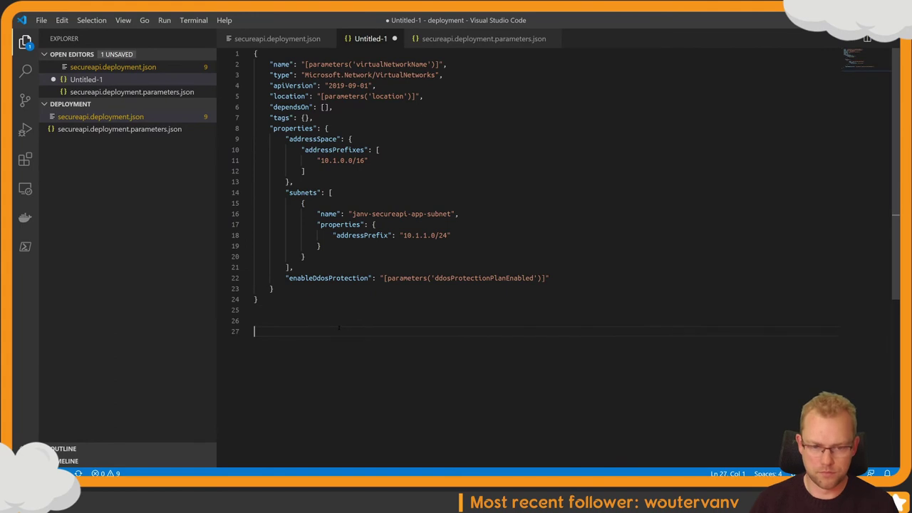
type("#")
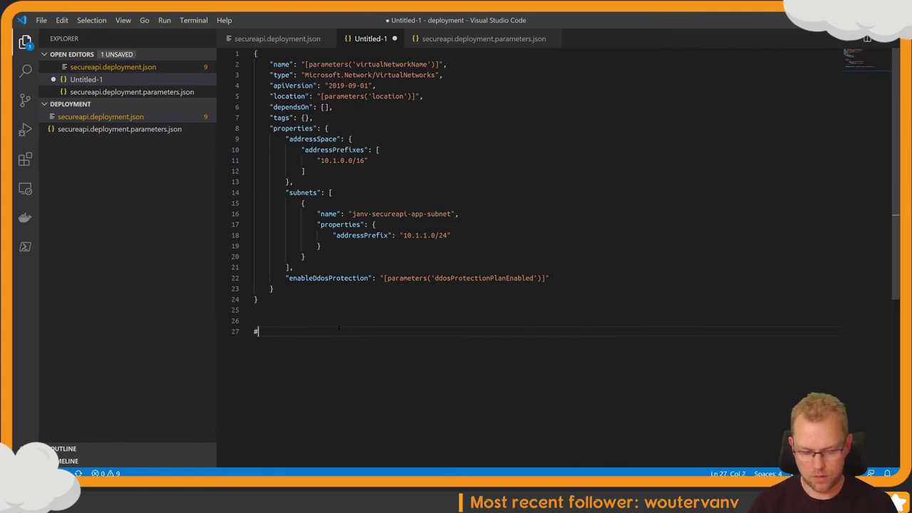
type(" Conferences ")
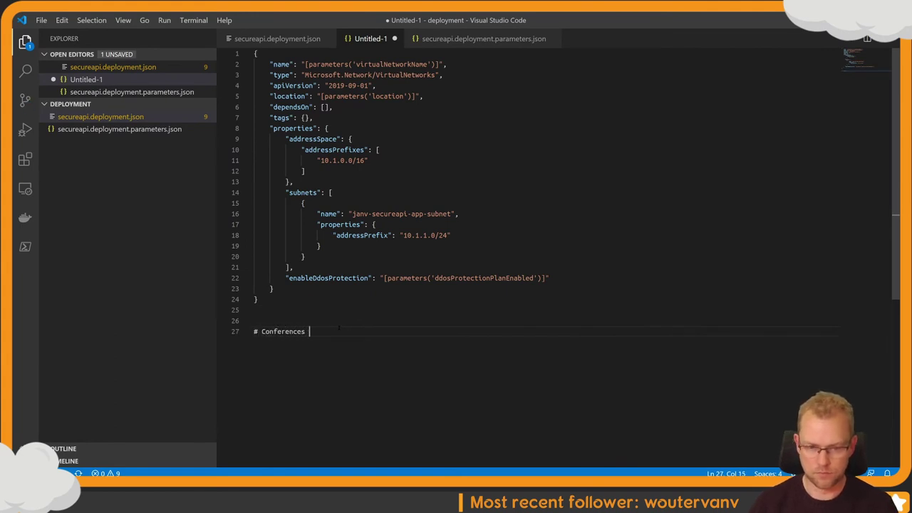
type("api template")
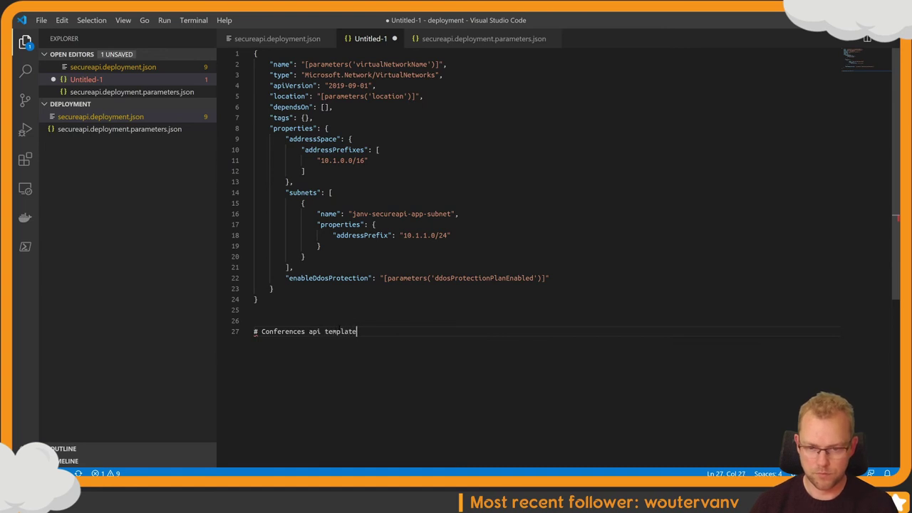
Step: Add a line starting with "Inside:" below the "# Conferences api template" heading and paste the copied Microsoft.Web/sites/config type line after it
key("Return")
type("{nsd")
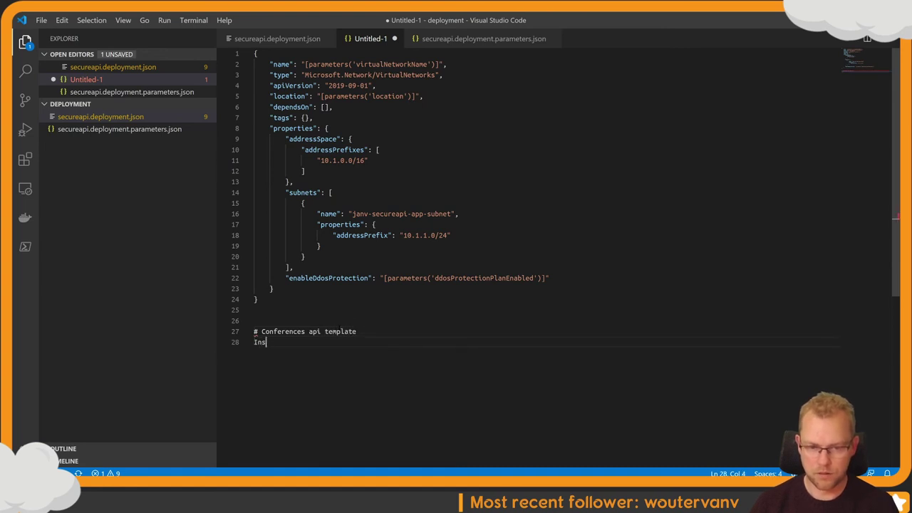
key("BackSpace")
type("ide:")
key("ctrl+v")
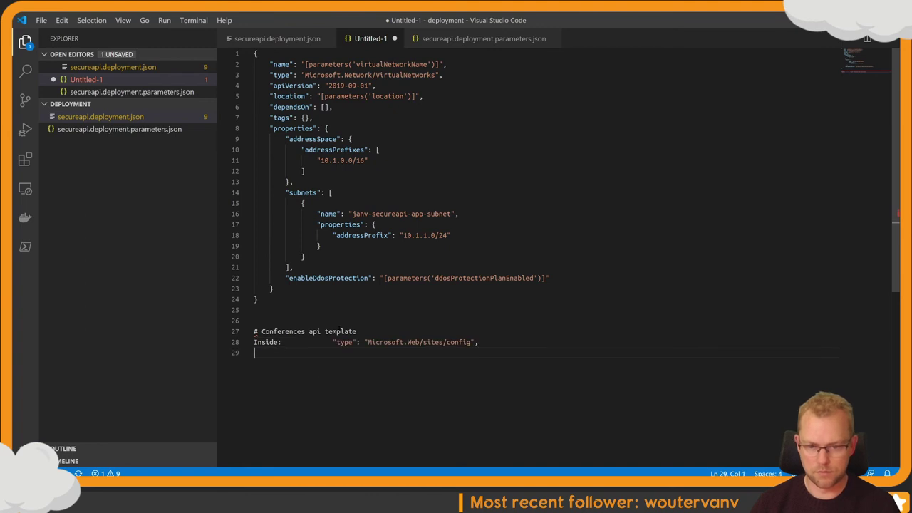
Step: Switch to the Azure portal in Chrome and copy the exported template's lines from ipSecurityRestrictions through scmIpSecurityRestrictionsUseMain
key("alt+Tab")
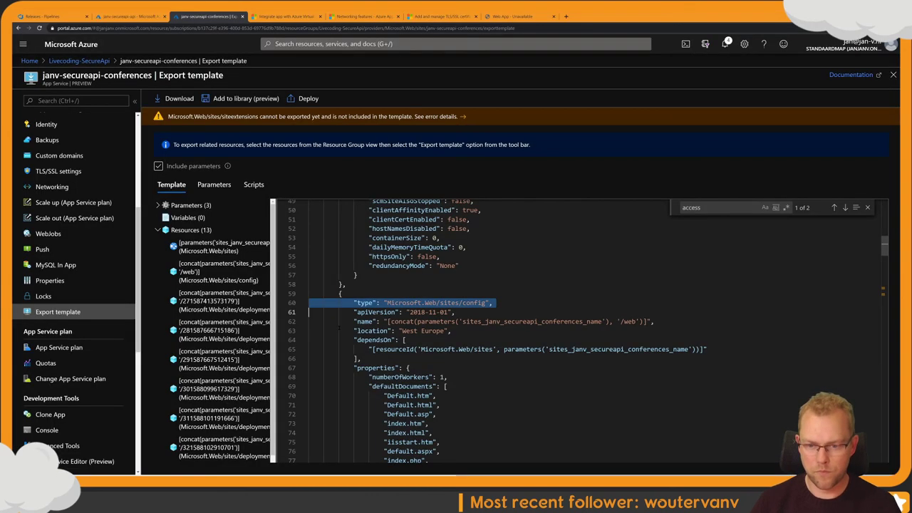
scroll(455, 339, "down", 3)
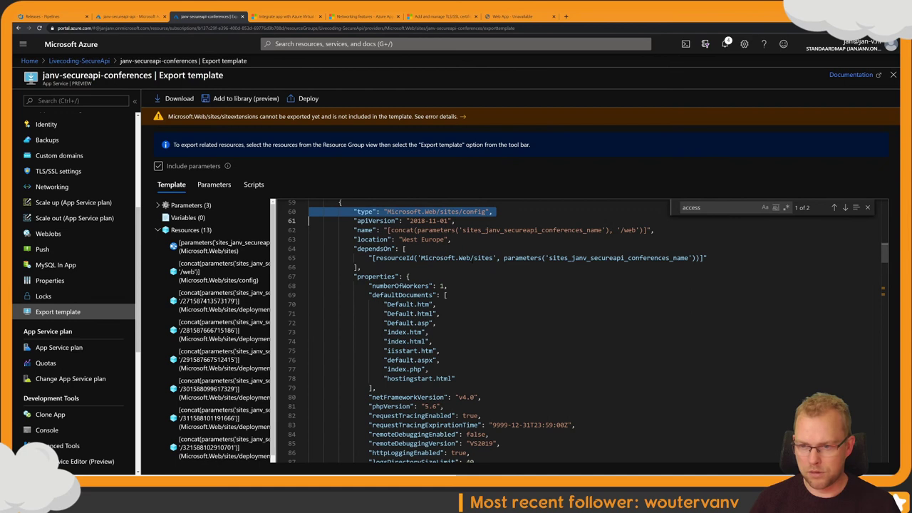
scroll(455, 340, "down", 3)
scroll(455, 339, "up", 6)
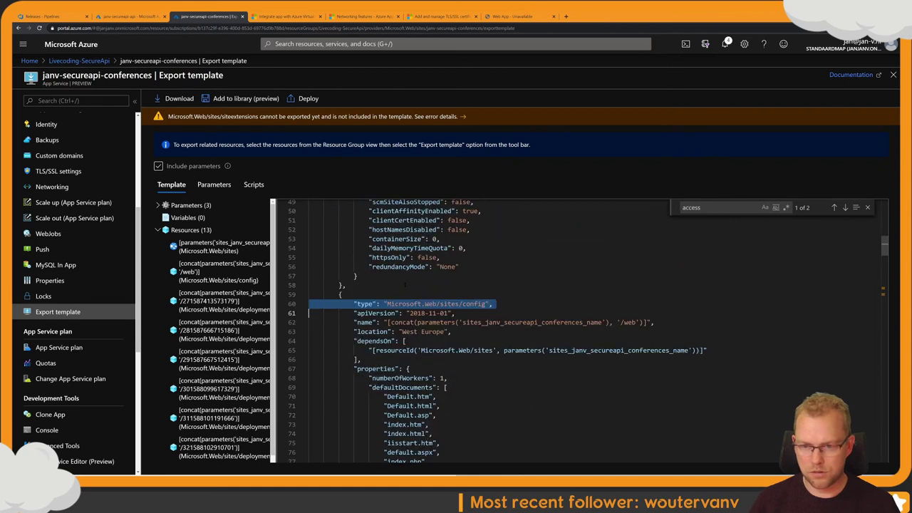
scroll(456, 340, "down", 6)
scroll(456, 340, "down", 10)
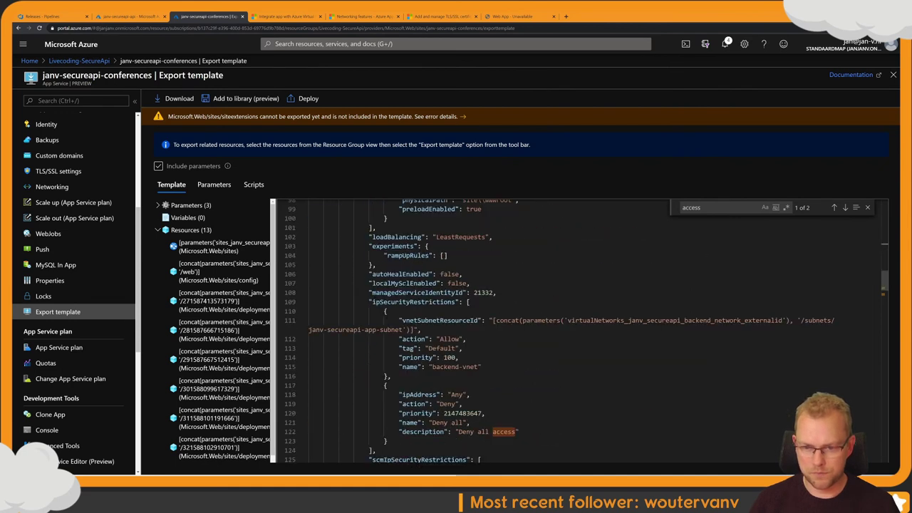
left_click_drag(370, 301, 376, 450)
key("ctrl+c")
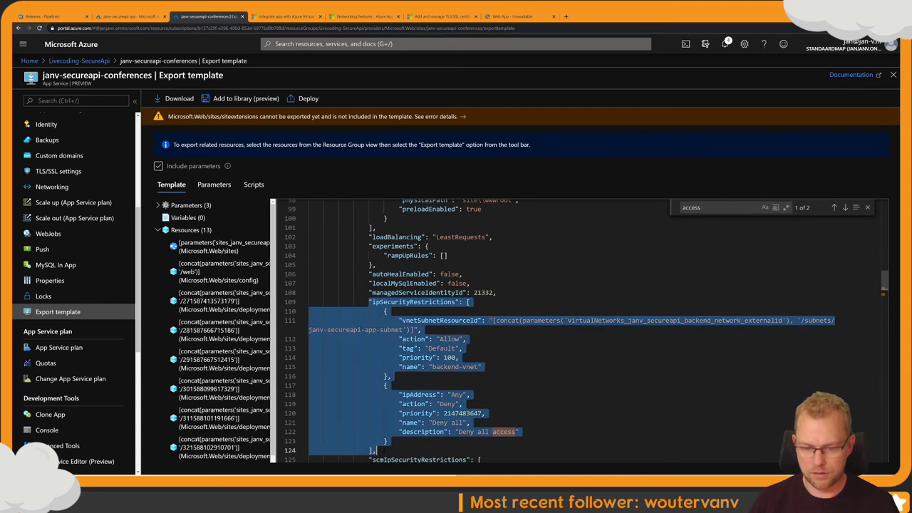
scroll(410, 401, "down", 6)
left_click(375, 350, "shift")
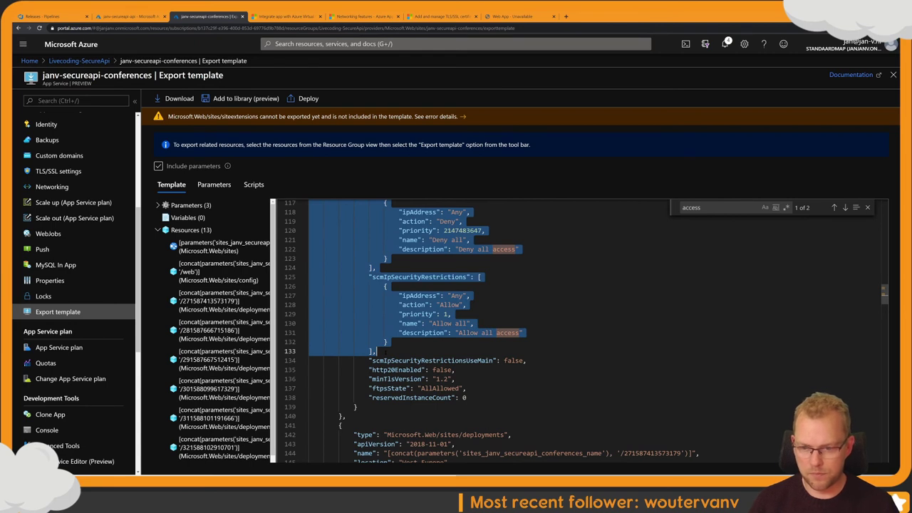
left_click(528, 360, "shift")
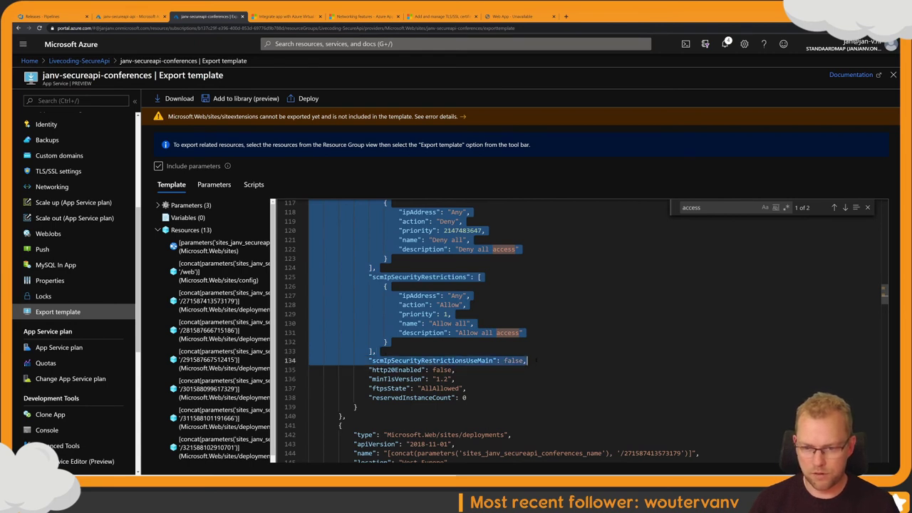
scroll(535, 360, "up", 6)
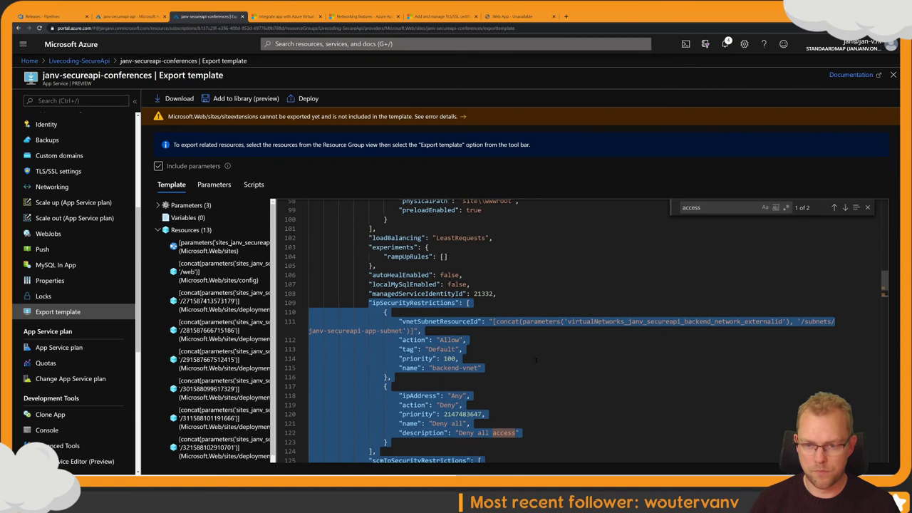
Step: Switch to Visual Studio Code, append "-> Properties" to the "Inside:" line and paste the copied restriction settings below it
key("alt+Tab")
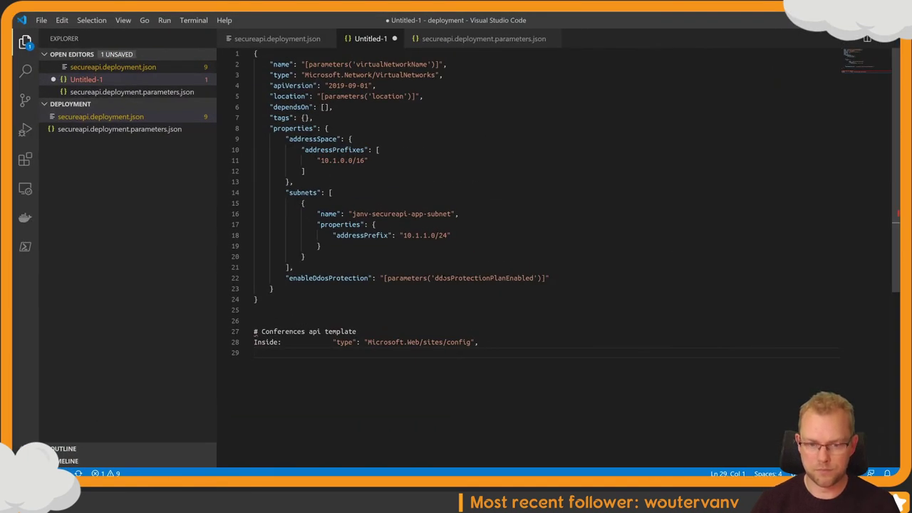
key("BackSpace")
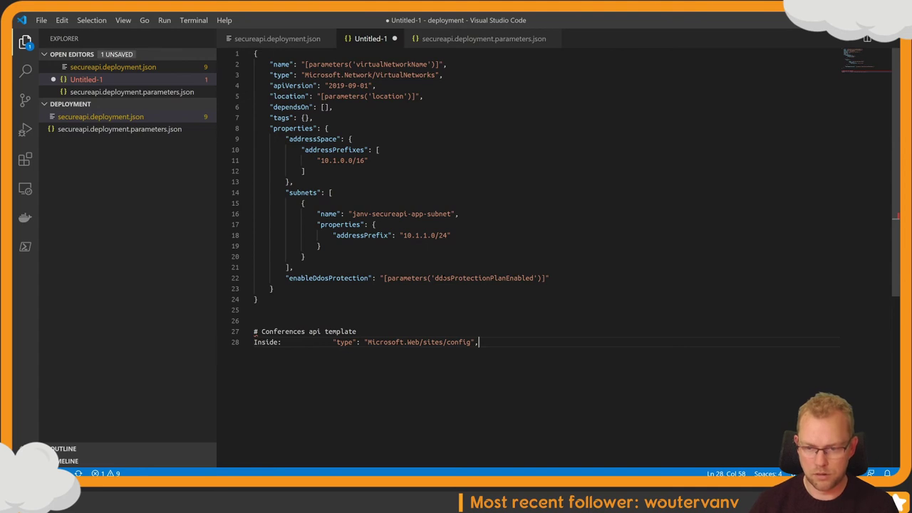
type("-> Prop")
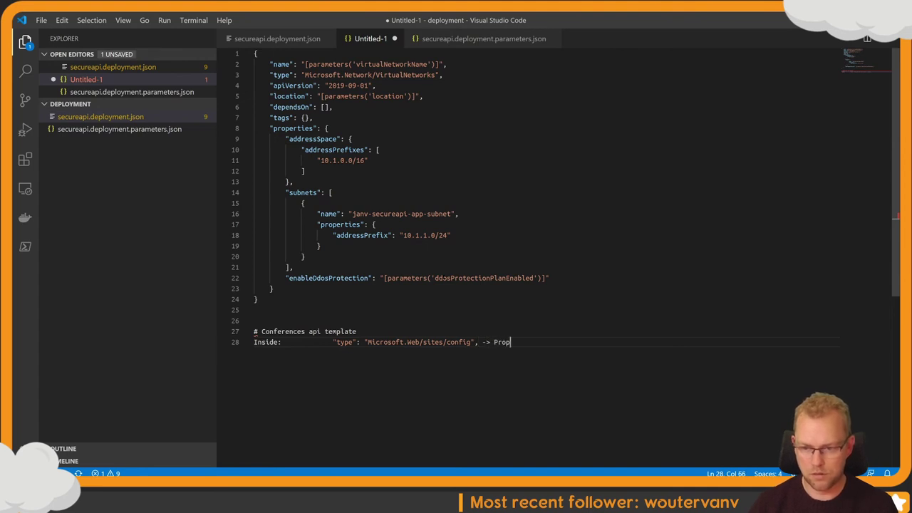
type("erties")
key("Return")
key("ctrl+v")
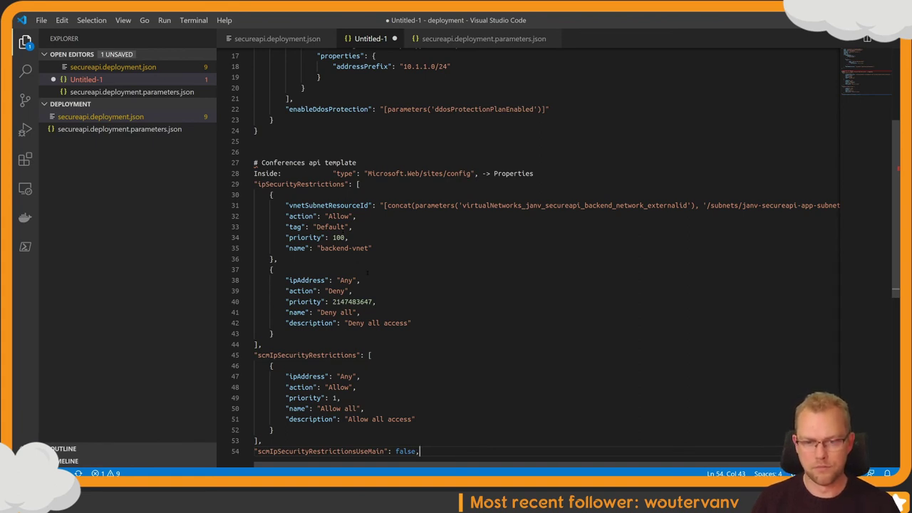
Step: Examine the pasted ipSecurityRestrictions rules, the scmIpSecurityRestrictions block and the scmIpSecurityRestrictionsUseMain setting in Untitled-1
left_click(270, 270)
left_click(352, 291, "shift")
key("Right")
left_click(334, 247)
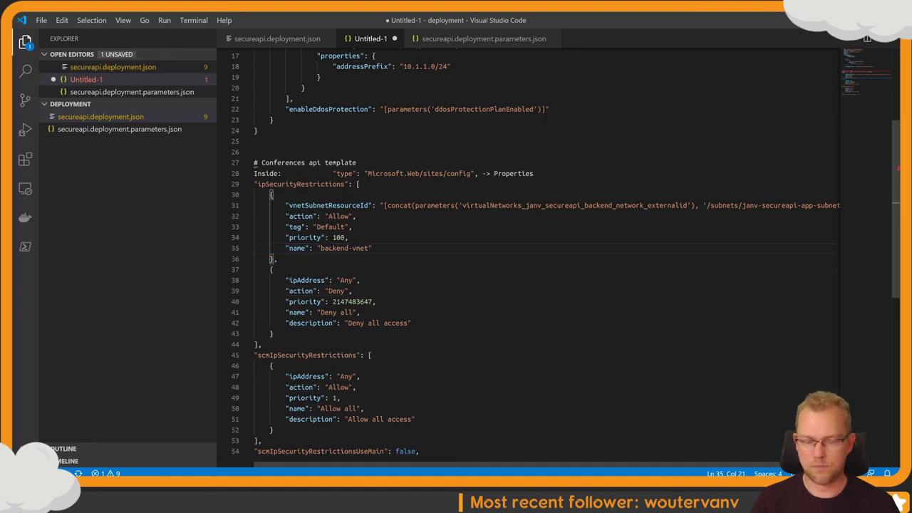
scroll(566, 252, "down", 2)
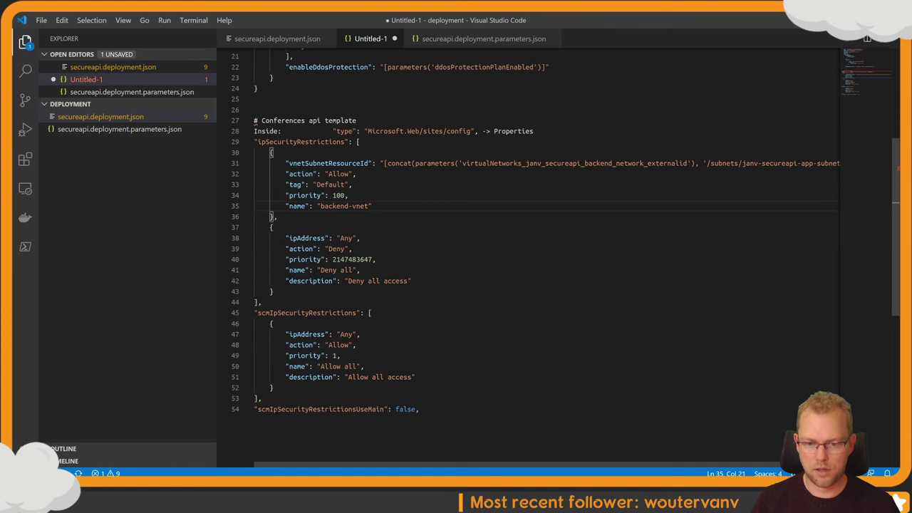
double_click(321, 409)
left_click_drag(435, 412, 321, 410)
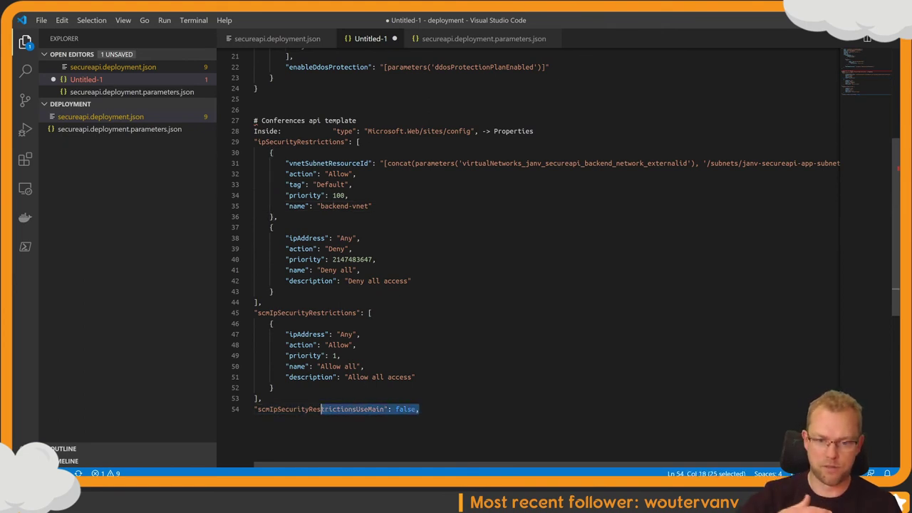
left_click(270, 313)
left_click(328, 221)
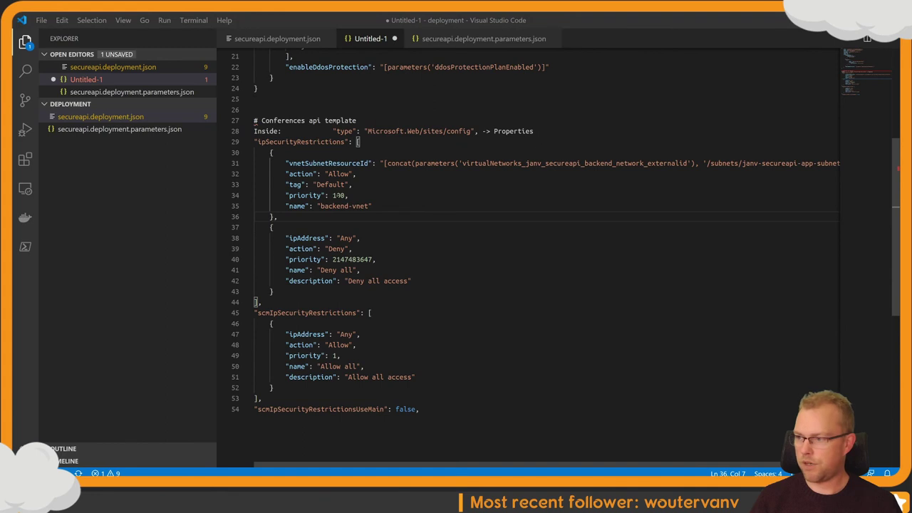
Step: Switch to Chrome, check the deployment log of release SecureApi-44 and return to the release's pipeline overview
key("super+Tab")
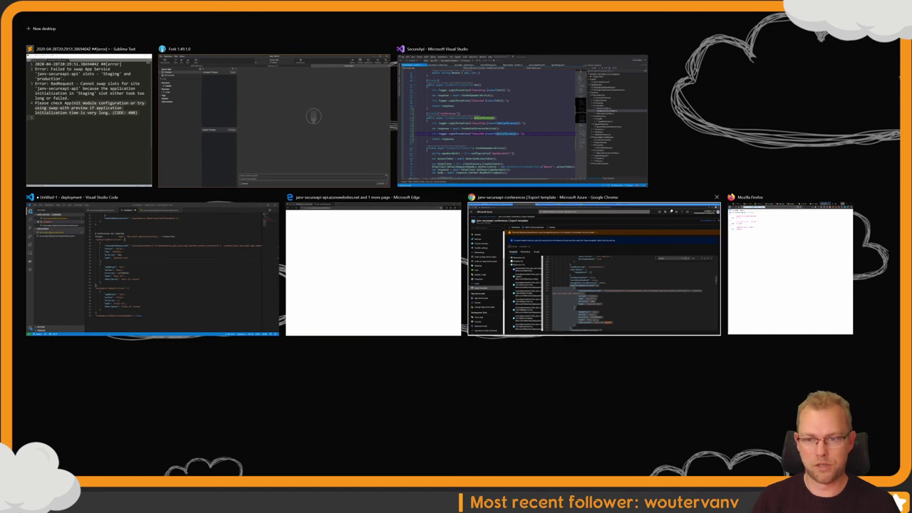
left_click(593, 278)
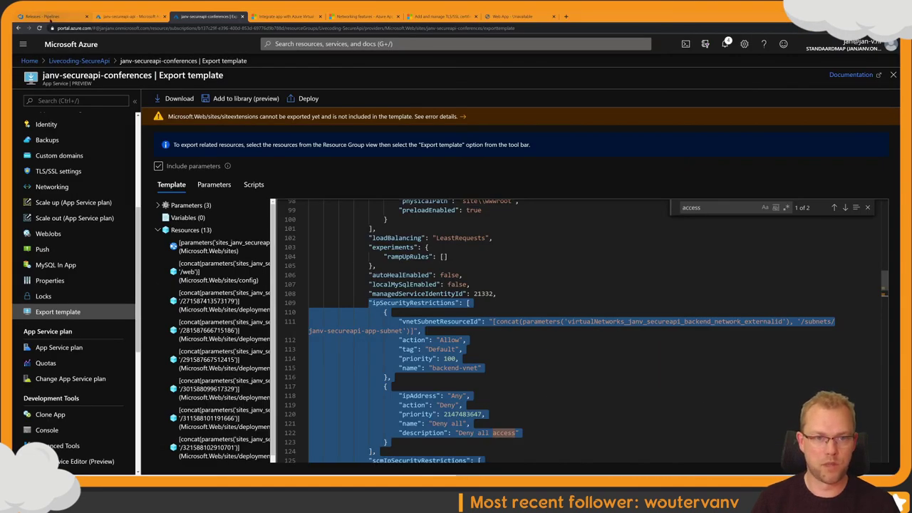
left_click(48, 16)
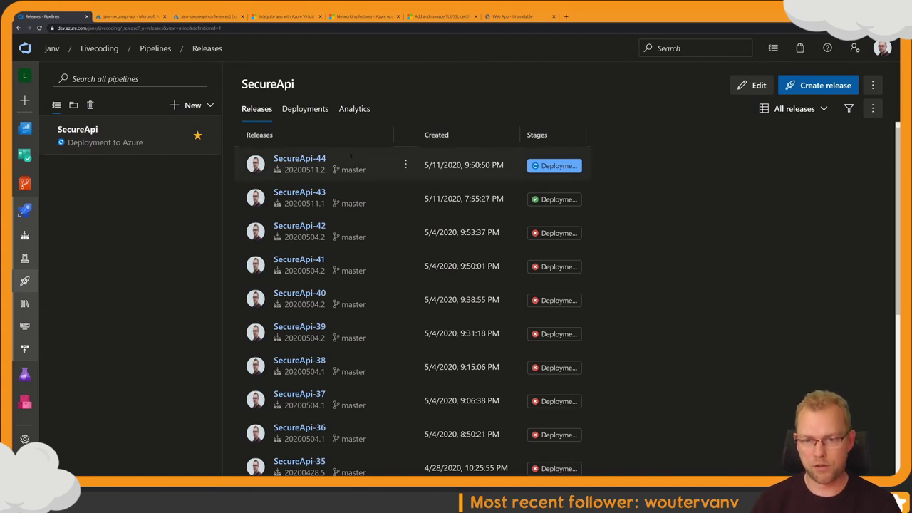
left_click(552, 166)
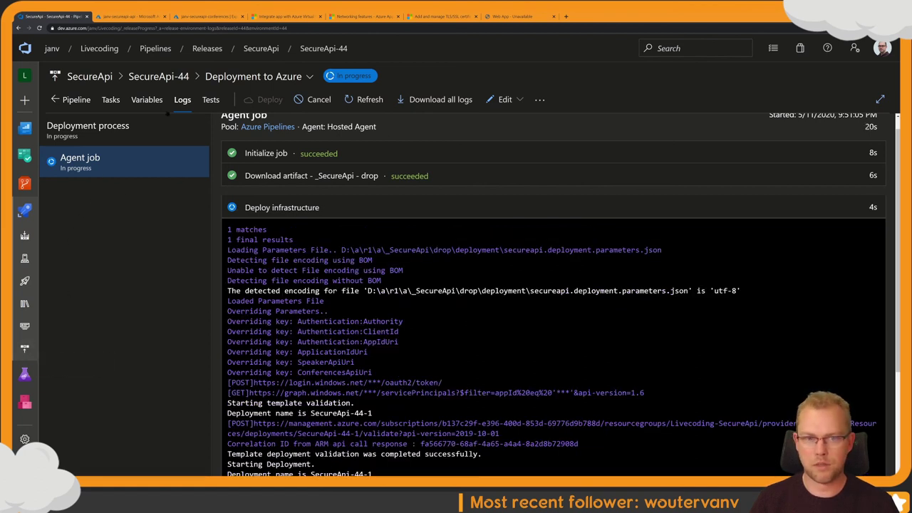
left_click(158, 76)
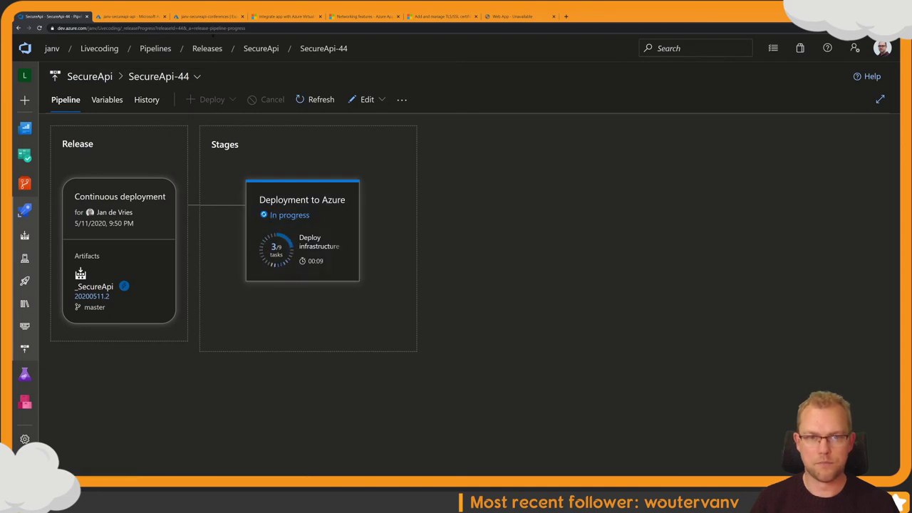
Step: Close the exported template, reopen janv-secureapi-conferences from its resource group and monitor the SecureApi-44 deployment
left_click(131, 16)
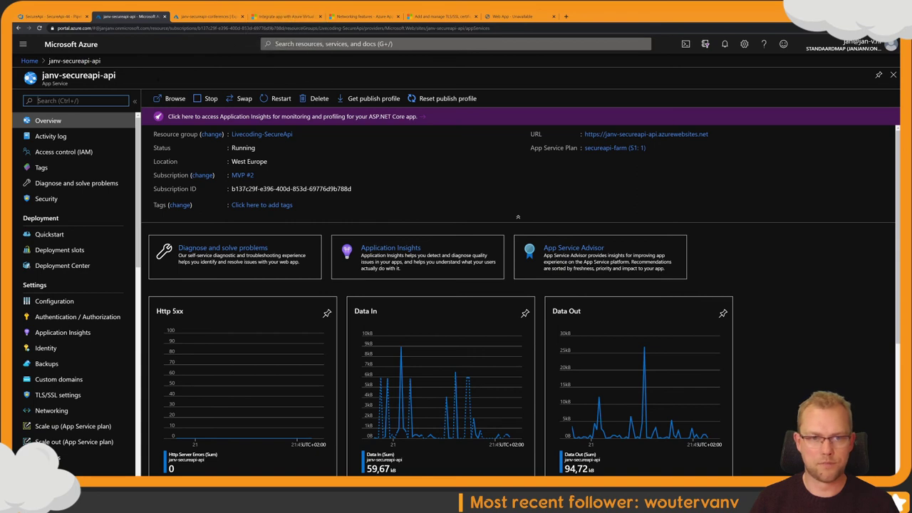
left_click(207, 15)
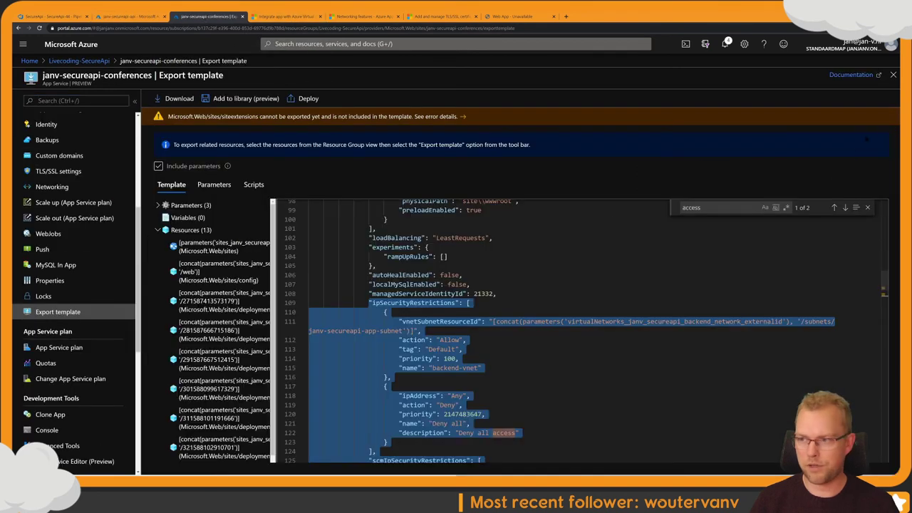
left_click(893, 75)
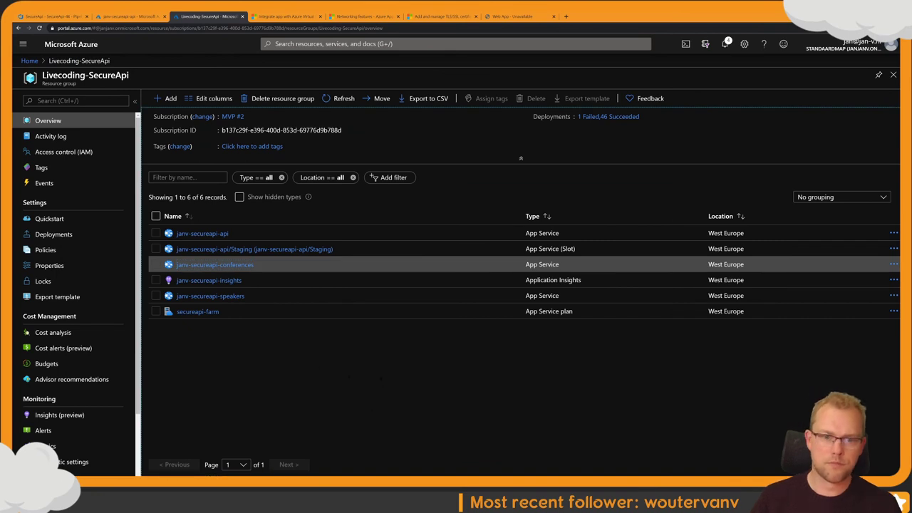
left_click(214, 264)
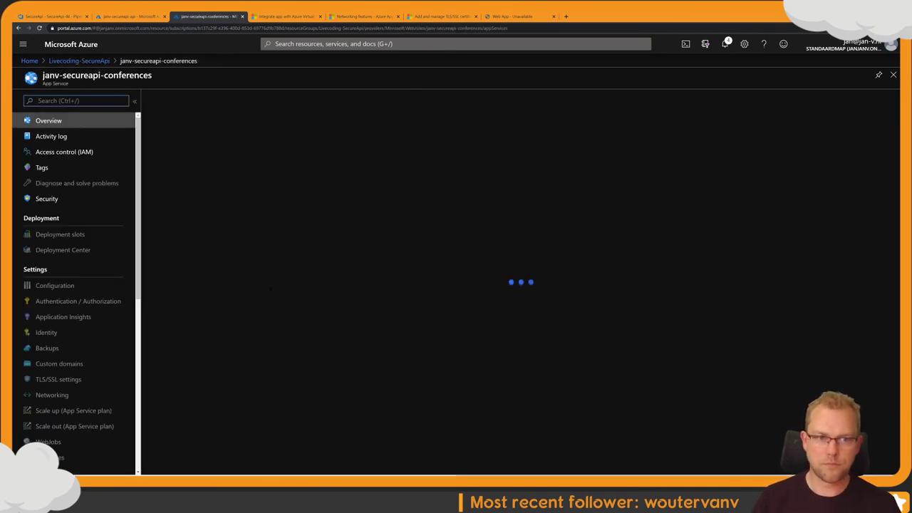
left_click(54, 16)
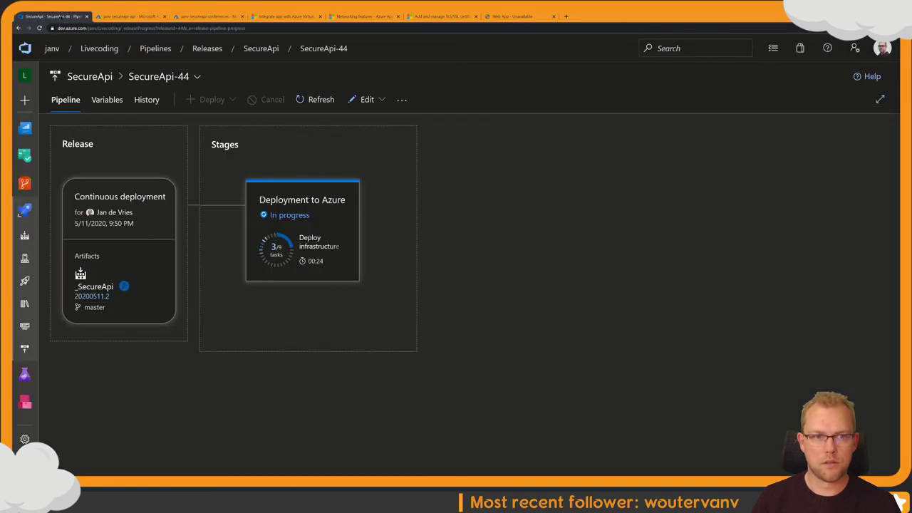
mouse_move(342, 284)
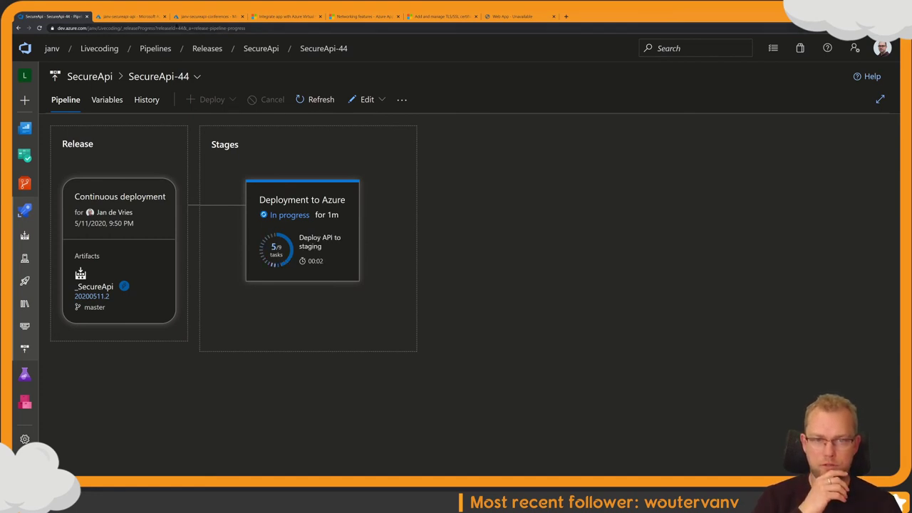
Step: Review the access restriction rules of janv-secureapi-conferences and return to the Livecoding-SecureApi resource group
key("ctrl+3")
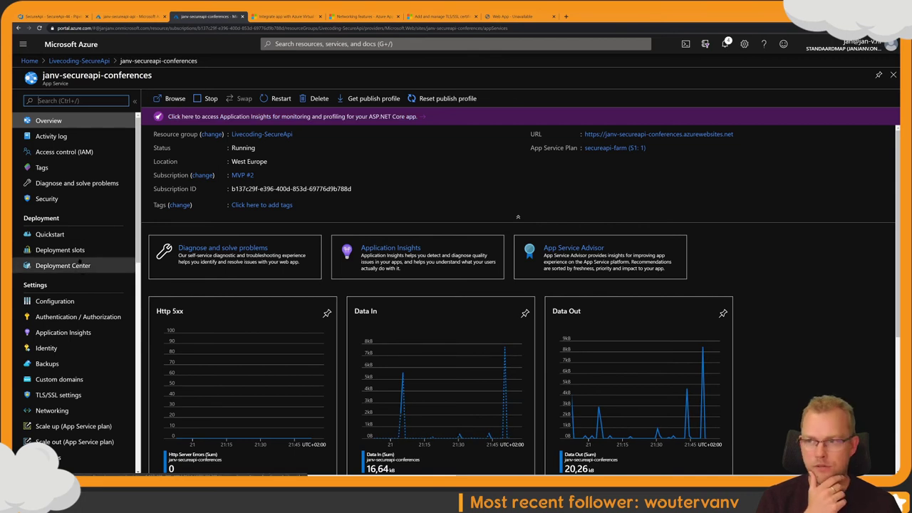
scroll(79, 348, "down", 2)
scroll(79, 349, "down", 2)
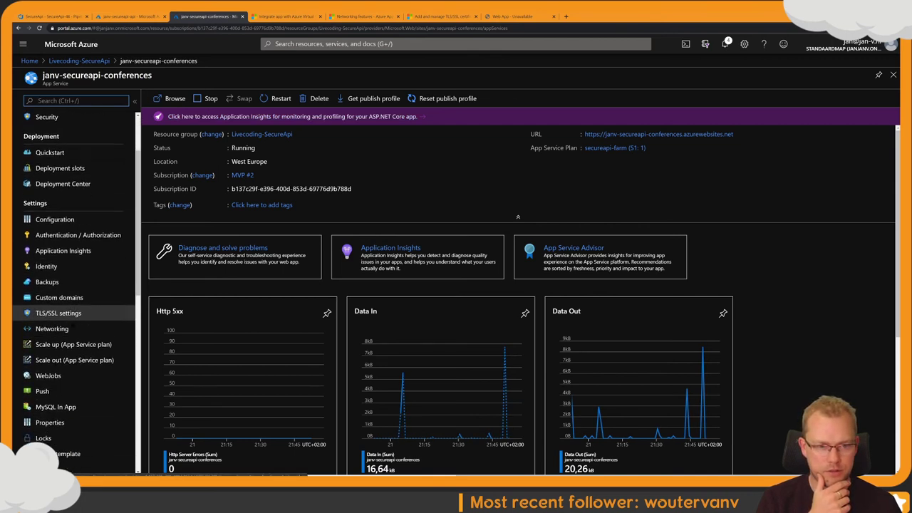
left_click(64, 279)
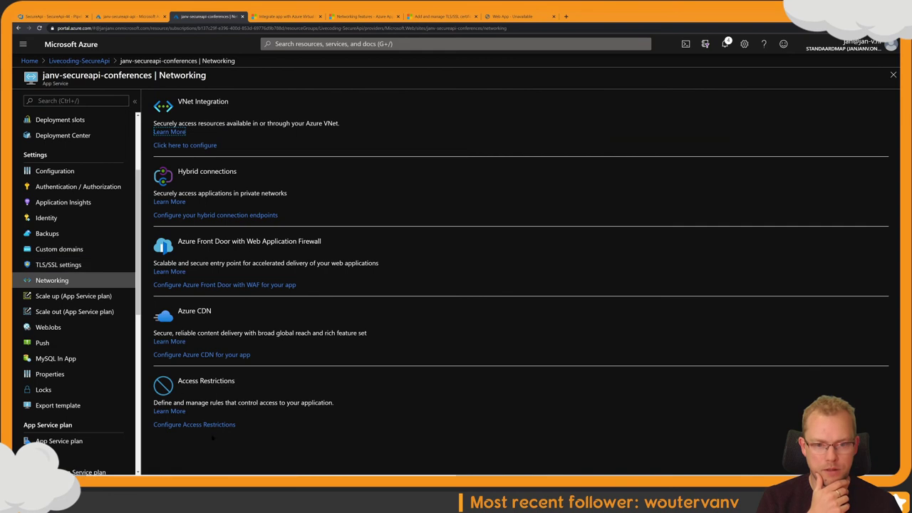
left_click(221, 423)
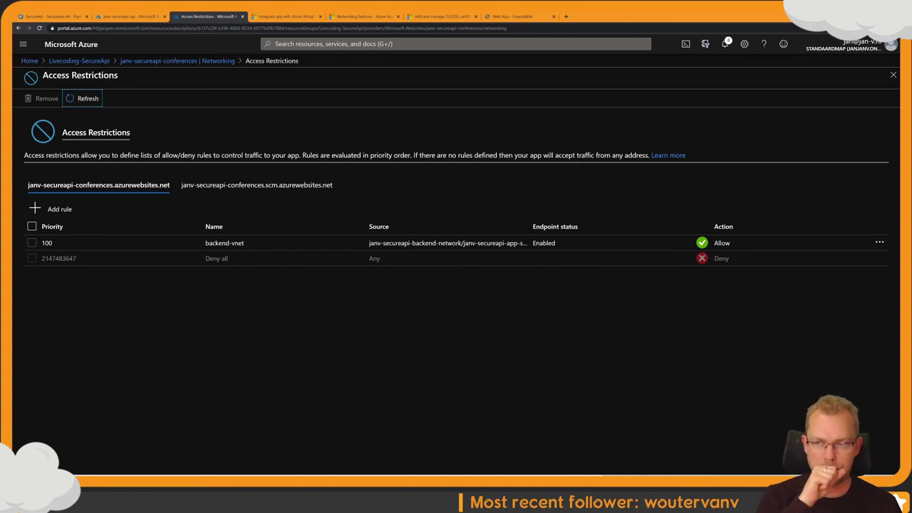
left_click(892, 75)
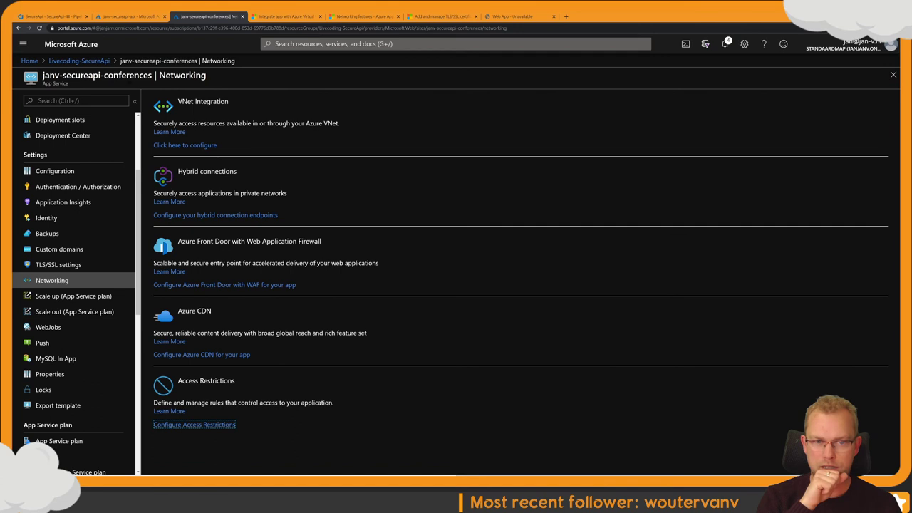
left_click(80, 61)
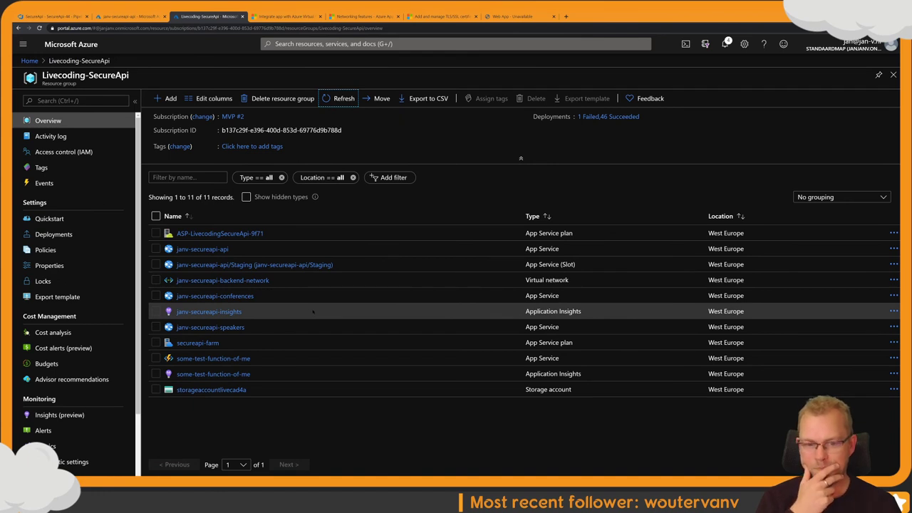
Step: Open the access restrictions of janv-secureapi-conferences, refresh and review the rules, and return to its Networking page
left_click(221, 295)
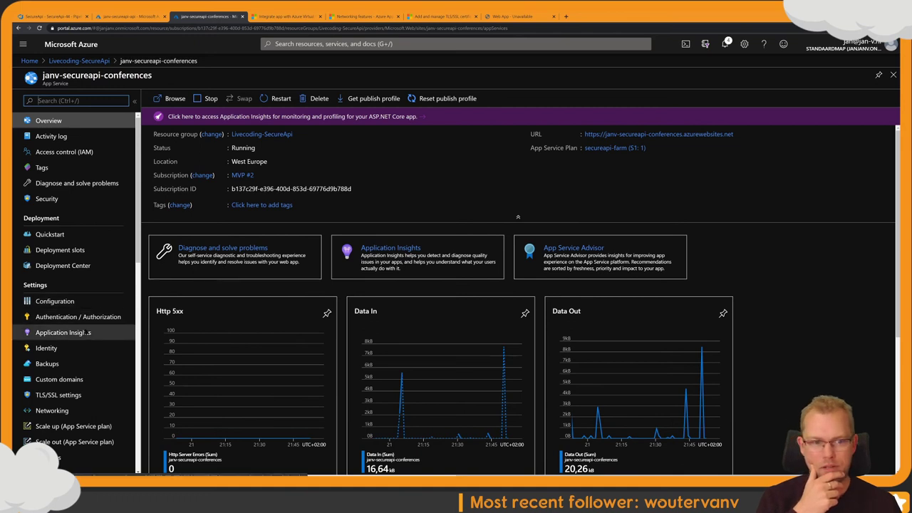
scroll(82, 356, "down", 3)
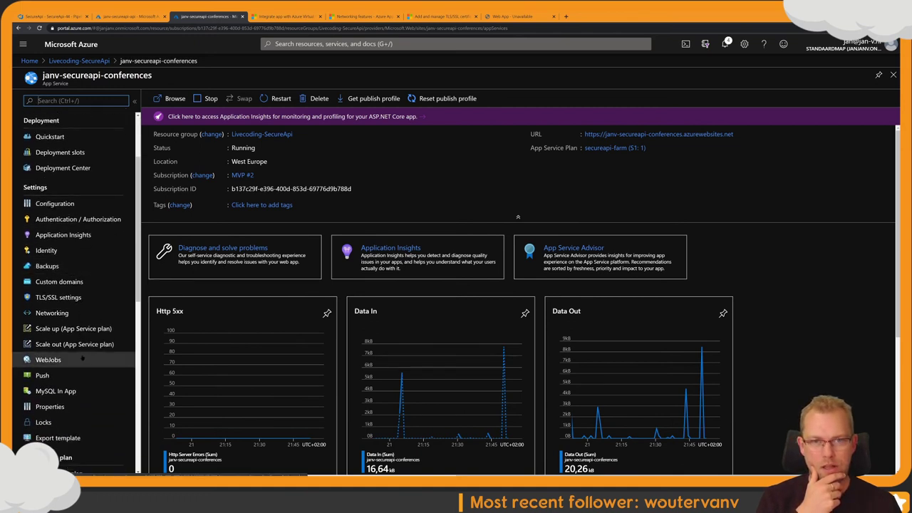
scroll(82, 359, "down", 2)
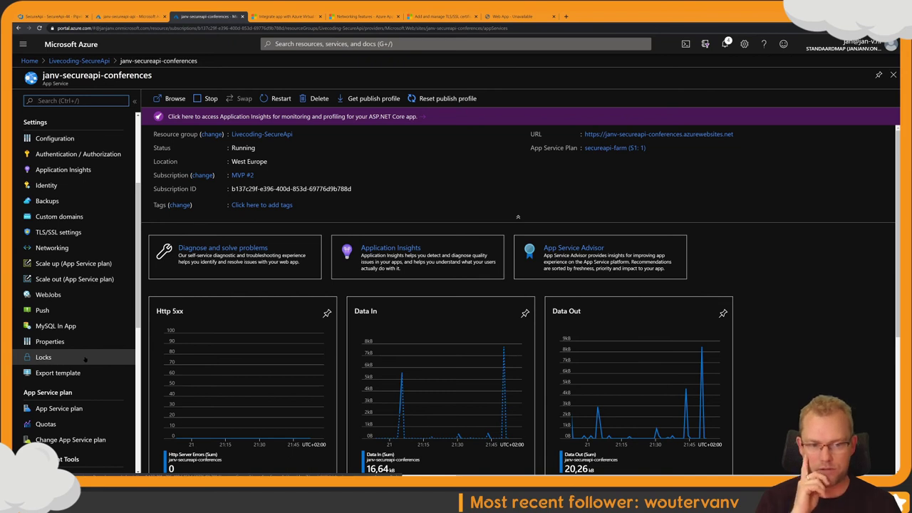
left_click(79, 249)
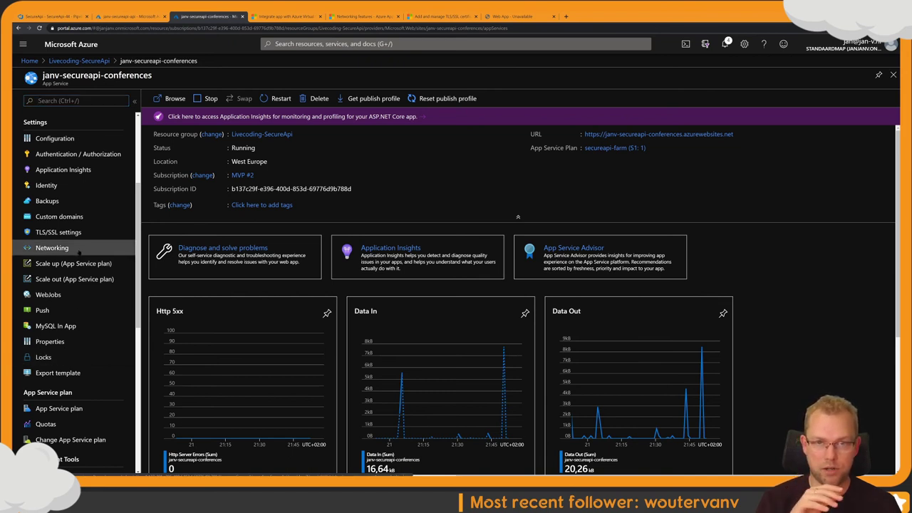
left_click(208, 424)
left_click(83, 98)
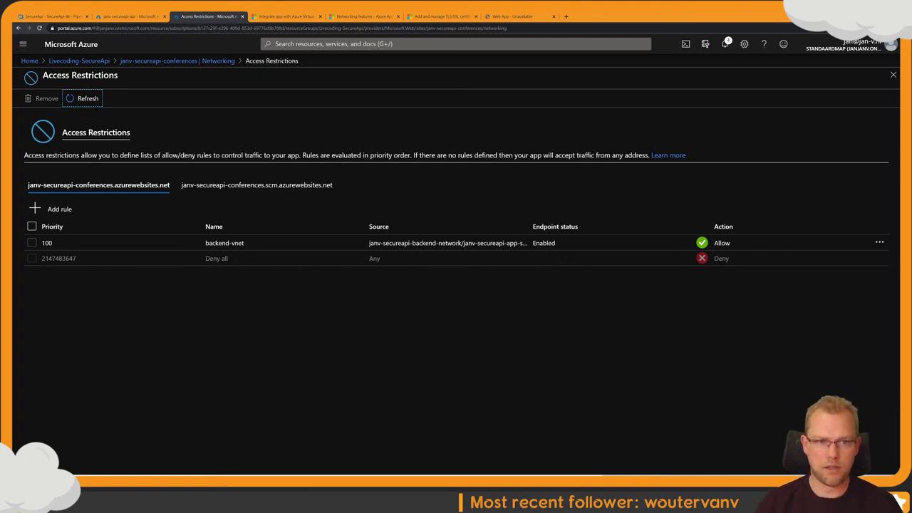
left_click(91, 100)
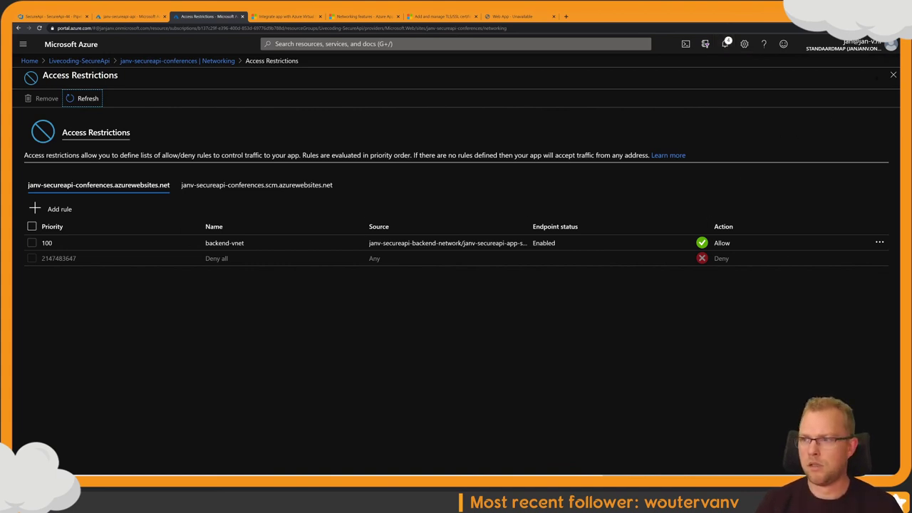
left_click(892, 74)
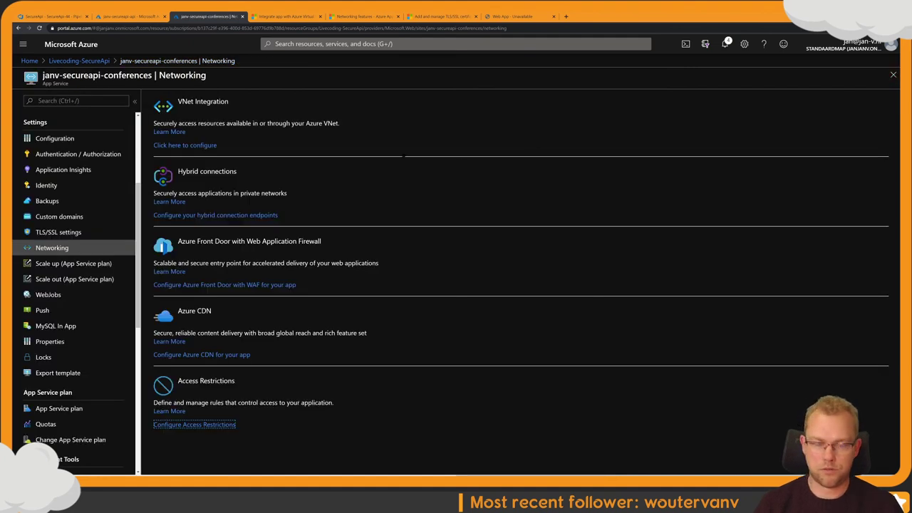
Step: Check the deployment progress of release SecureApi-44 and review the weatherforecast page of janv-secureapi-conferences
left_click(53, 15)
mouse_move(323, 269)
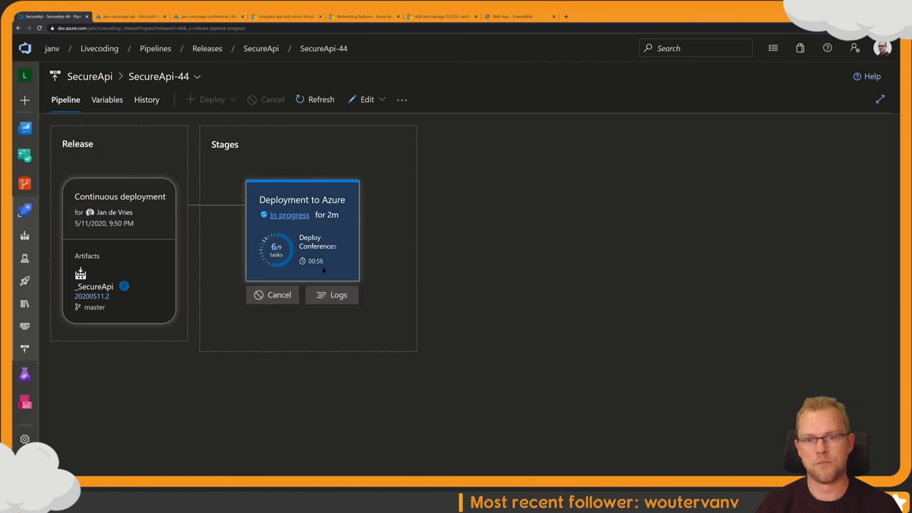
left_click(132, 15)
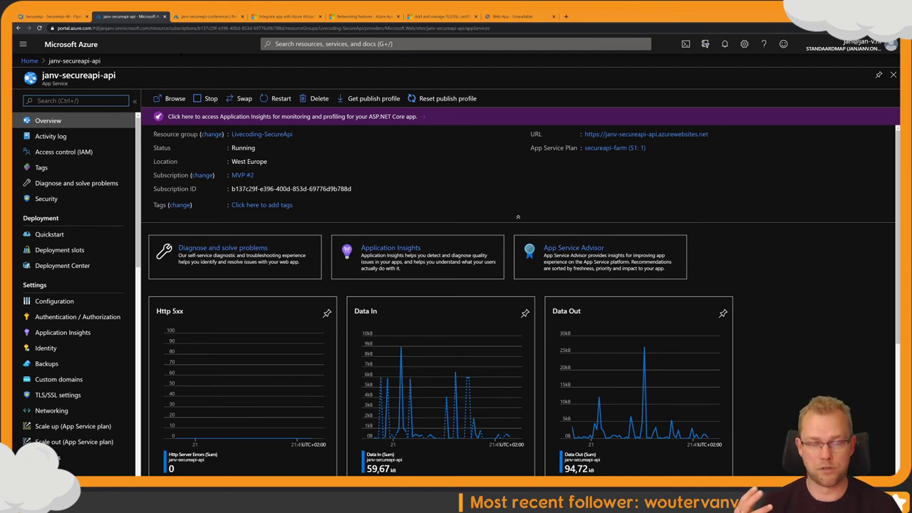
key("ctrl+9")
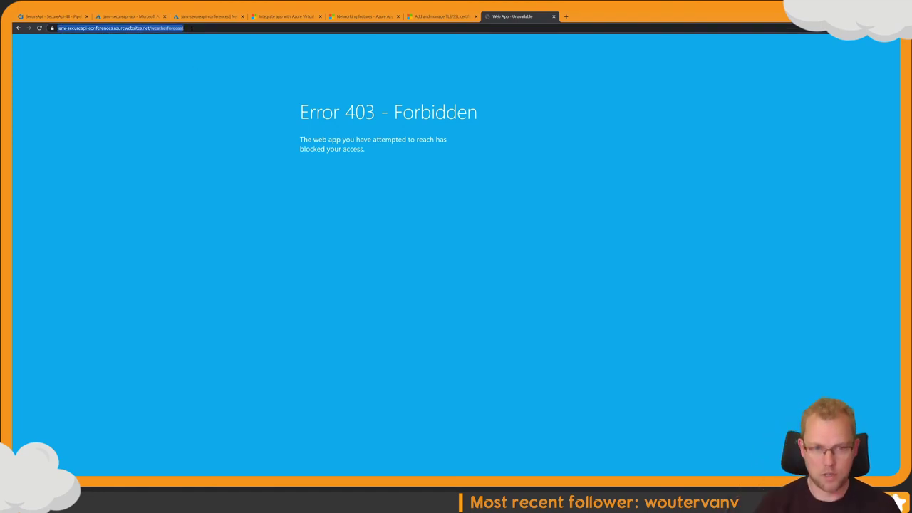
left_click(242, 28)
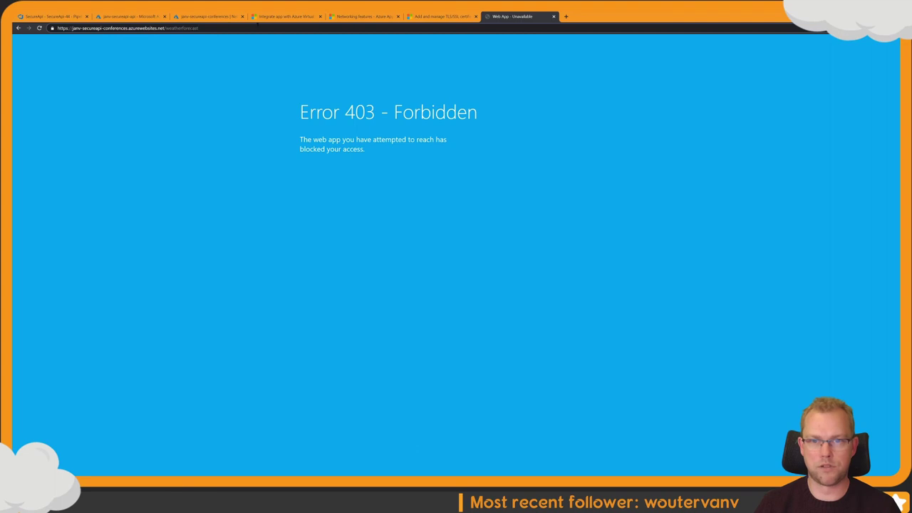
Step: Return to the janv-secureapi-api overview and open the app's URL in the browser
left_click(211, 17)
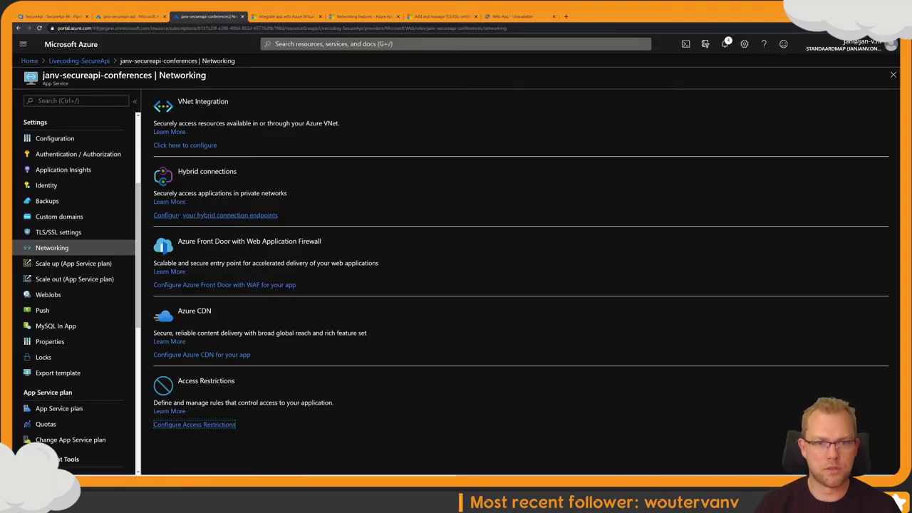
left_click(132, 15)
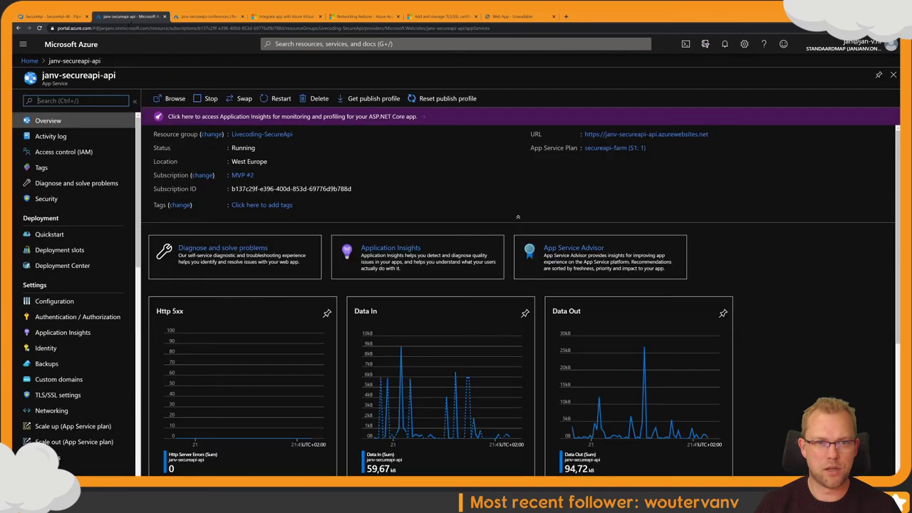
key("ctrl+Tab")
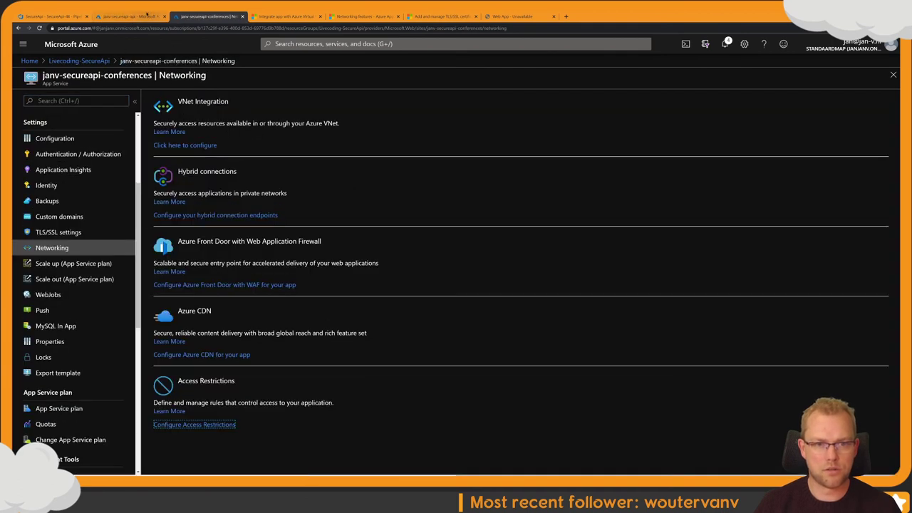
left_click(146, 15)
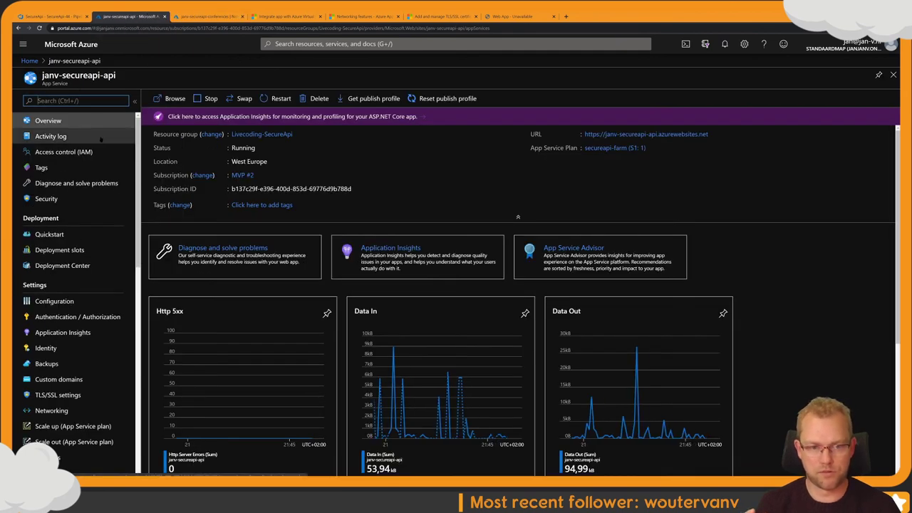
key("ctrl+slash")
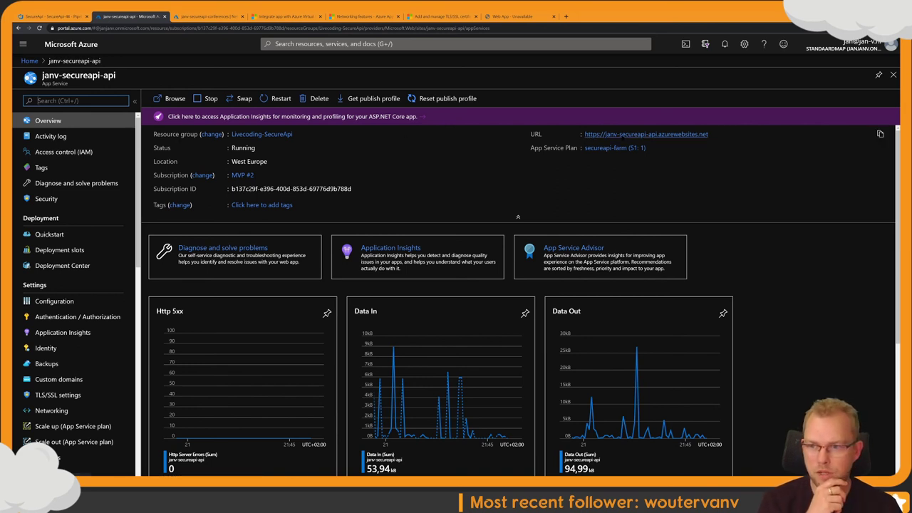
left_click(622, 134)
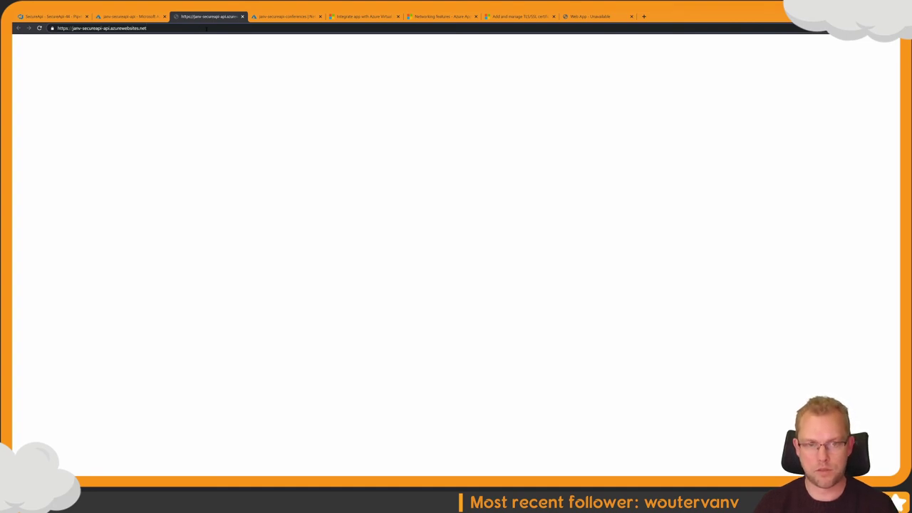
Step: Switch to Visual Studio, inspect the HttpGet route of GetConferences in TestBackendController and undo the deletion of its "conferences" text
key("alt+Tab")
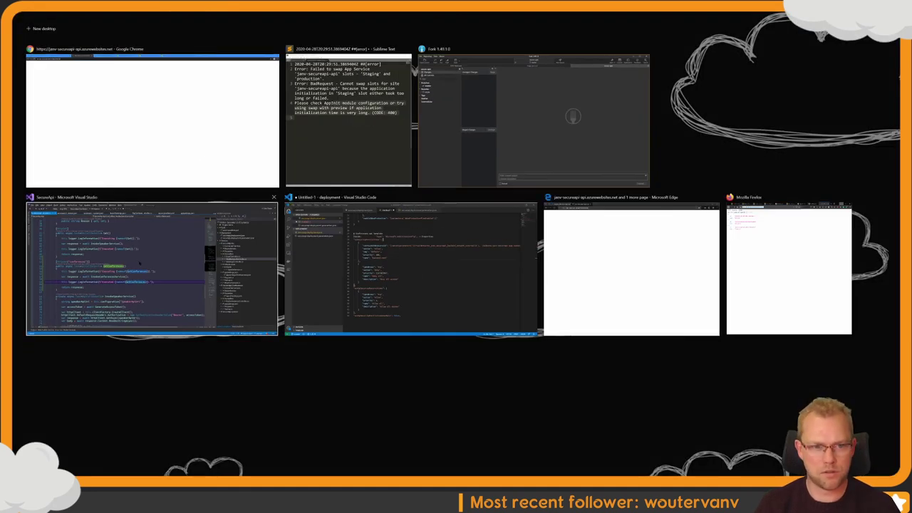
left_click(140, 263)
left_click(211, 221)
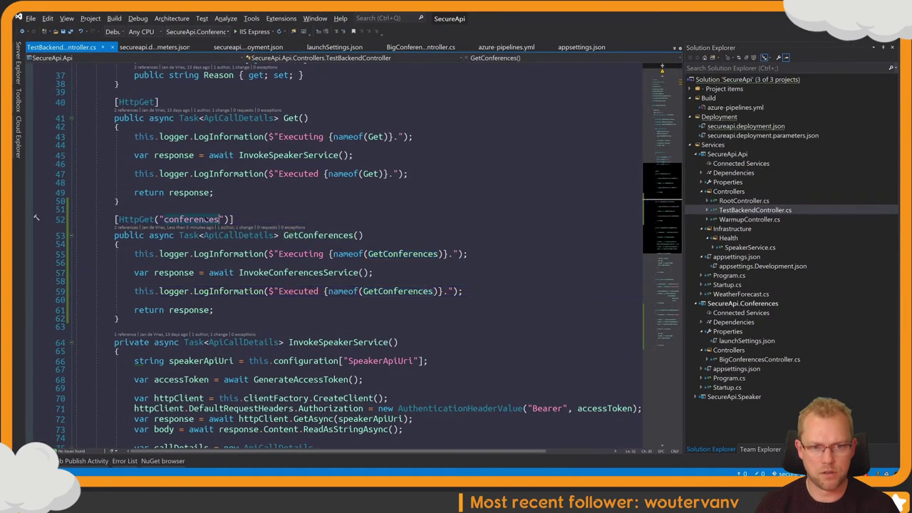
key("BackSpace")
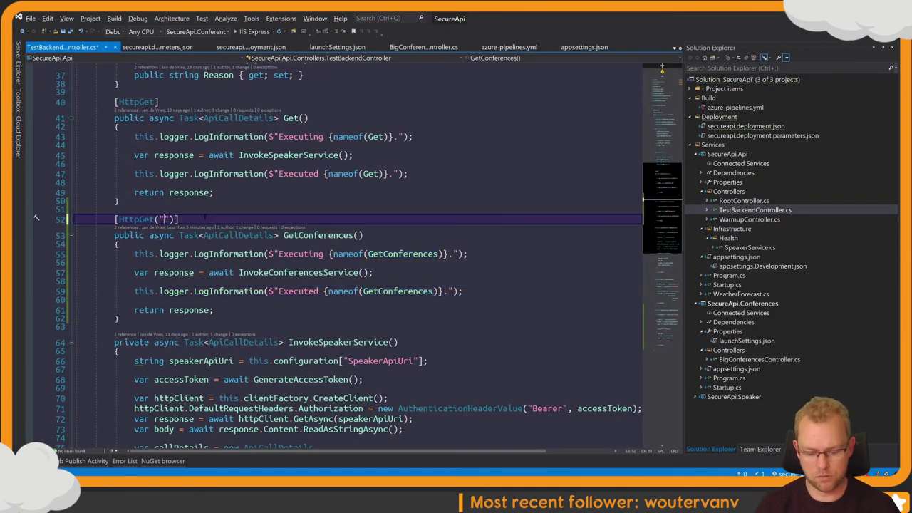
key("ctrl+z")
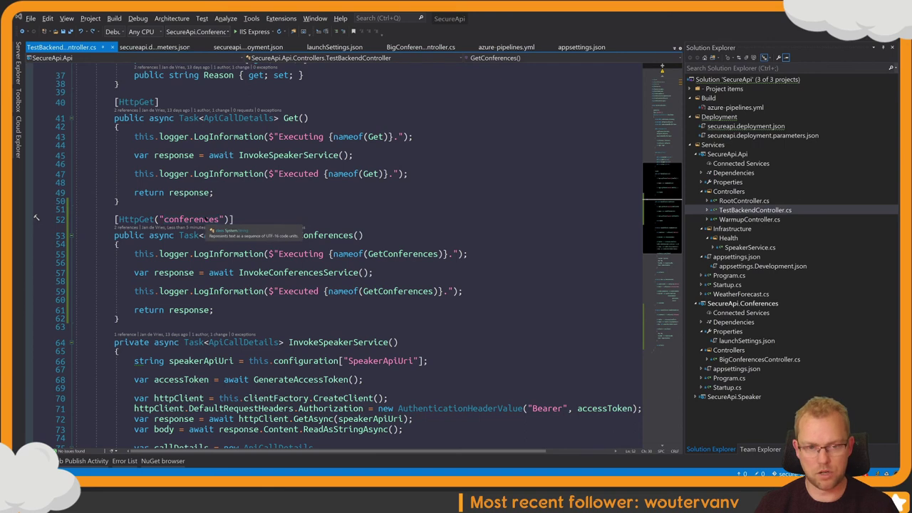
Step: Switch back to Chrome and try to load the /weatherforecast path on janv-secureapi-api.azurewebsites.net
key("alt+Tab")
left_click(157, 27)
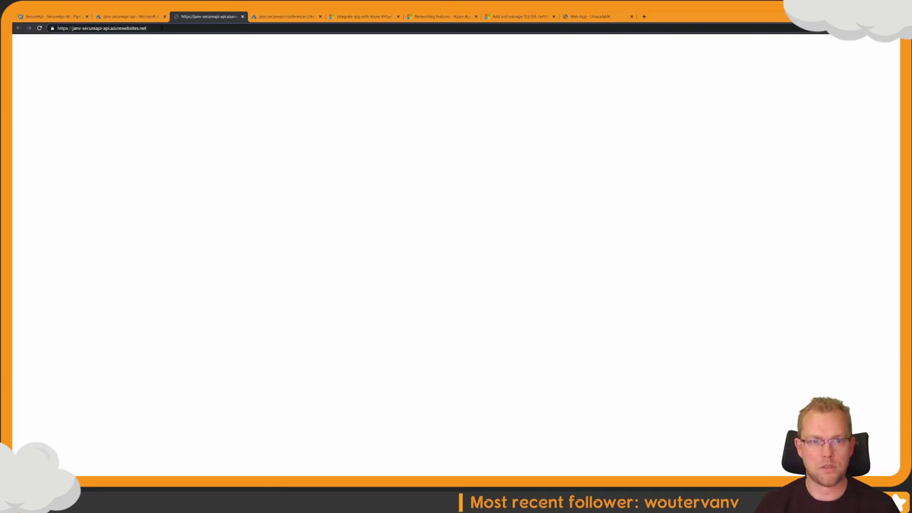
type("/")
type("weatherf")
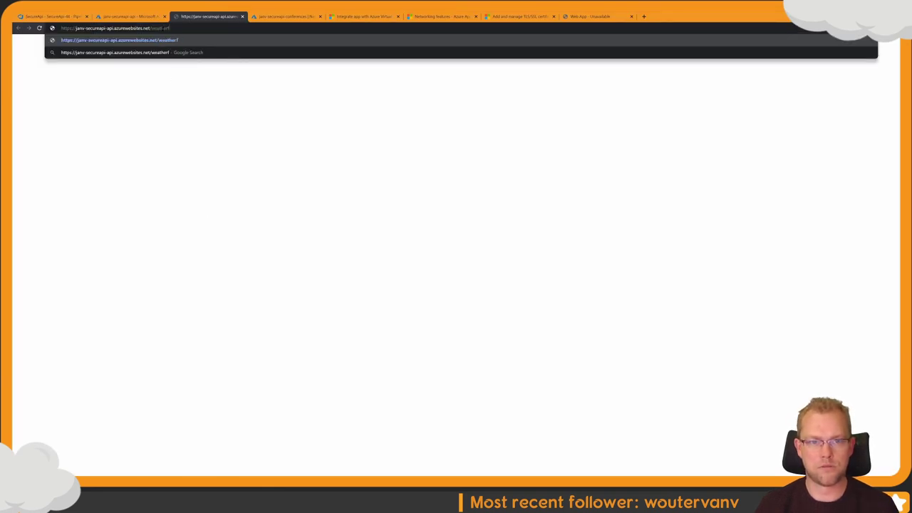
type("orecast")
key("Return")
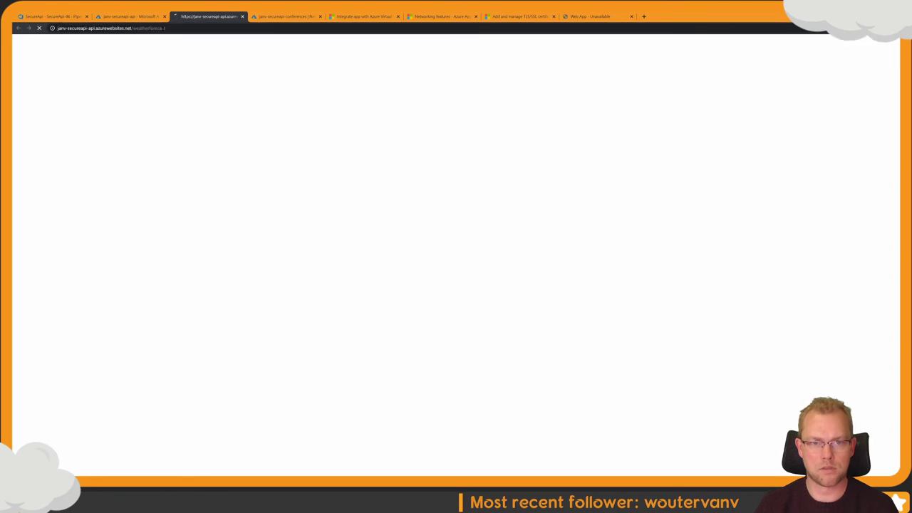
Step: Switch to Visual Studio and look up the controller name and Route attribute of TestBackendController
key("super+Tab")
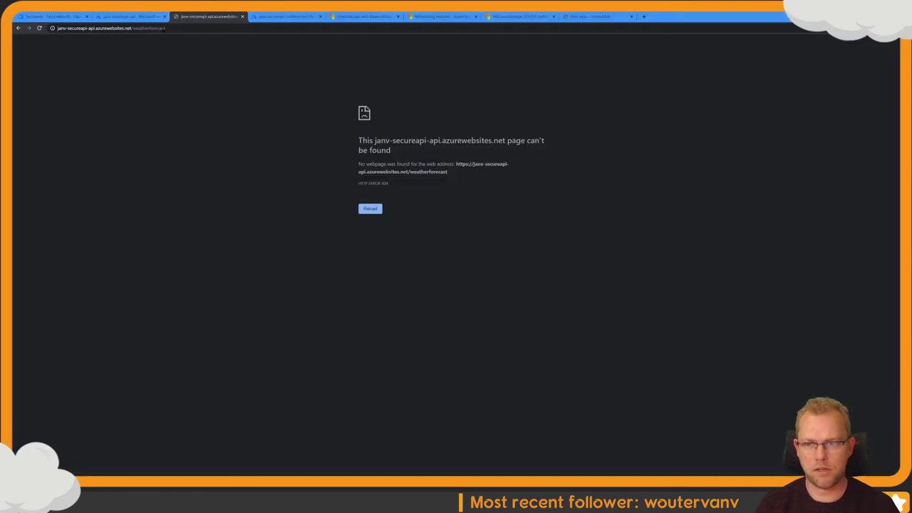
left_click(491, 107)
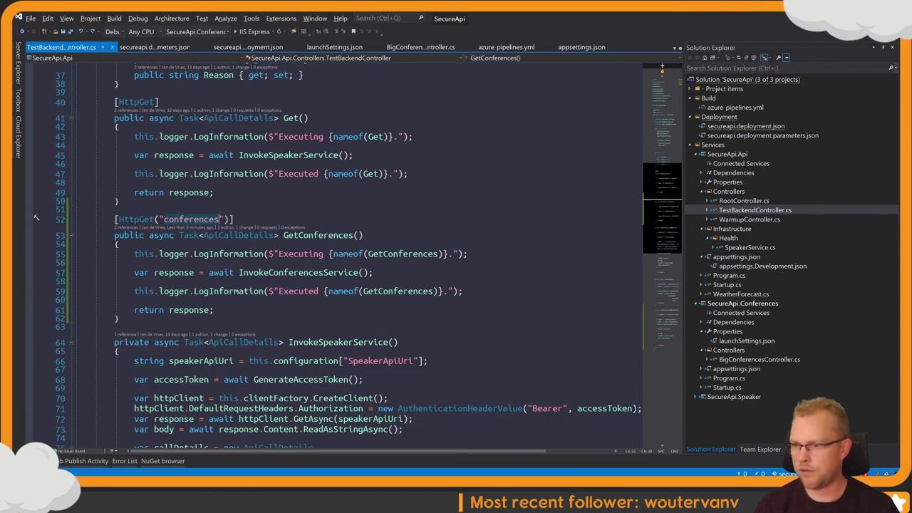
scroll(336, 227, "up", 11)
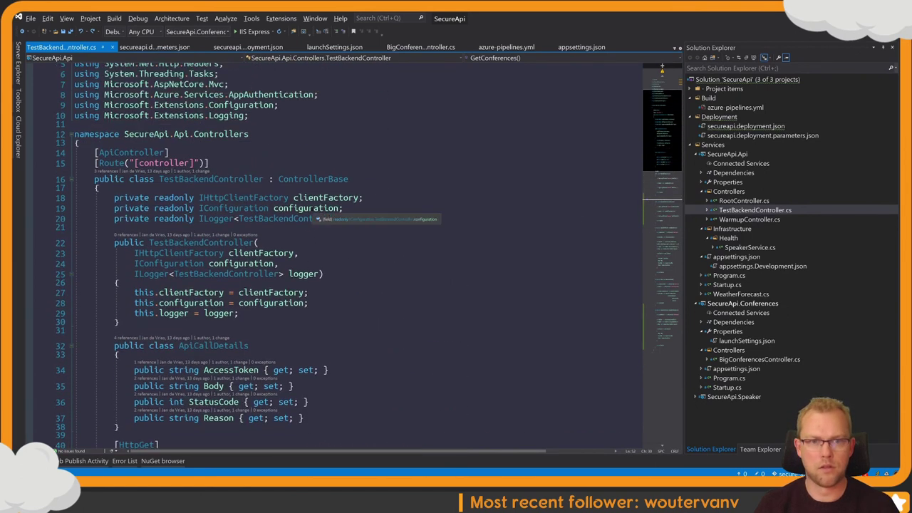
Step: Switch back to Chrome, load the /testbackend path on janv-secureapi-api.azurewebsites.net and dismiss the translation popup
key("super+Tab")
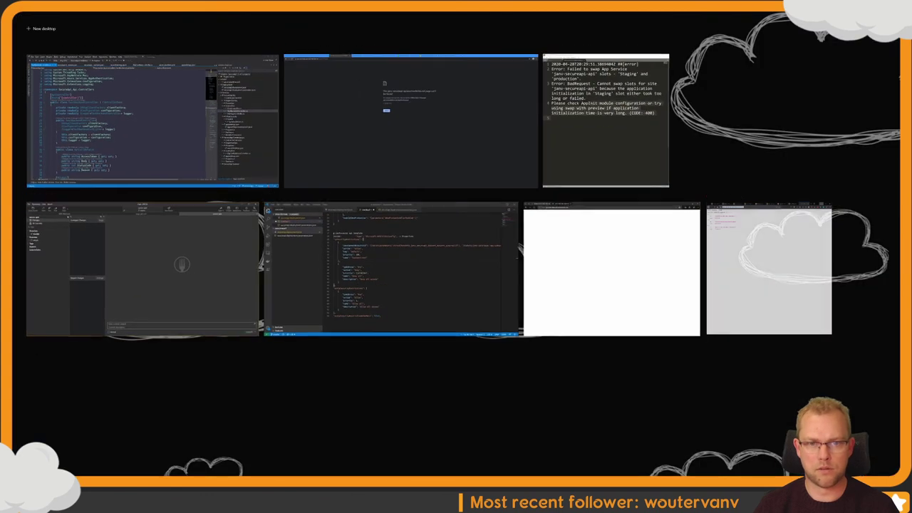
left_click(407, 122)
double_click(170, 27)
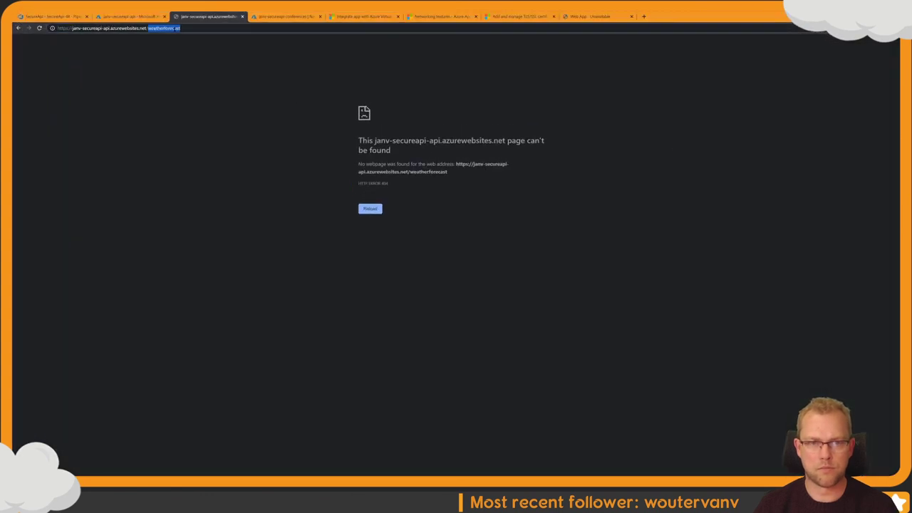
type("testbackend")
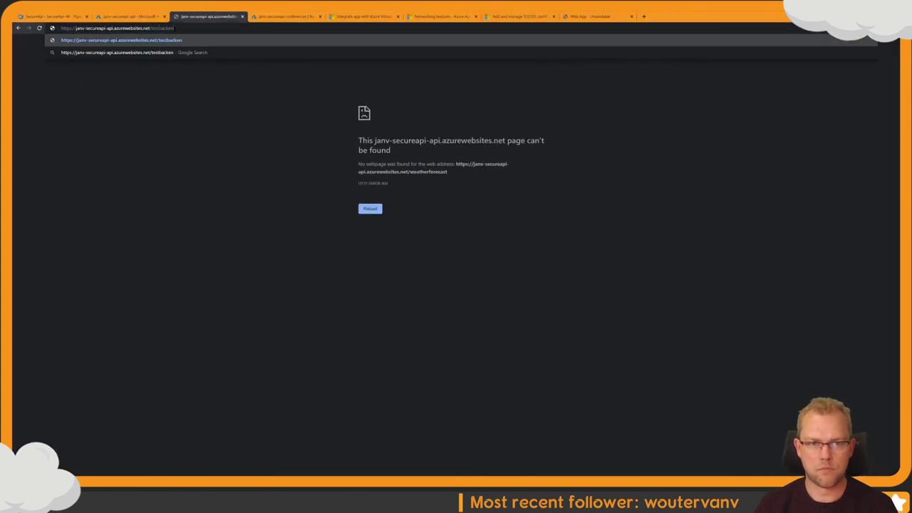
key("Return")
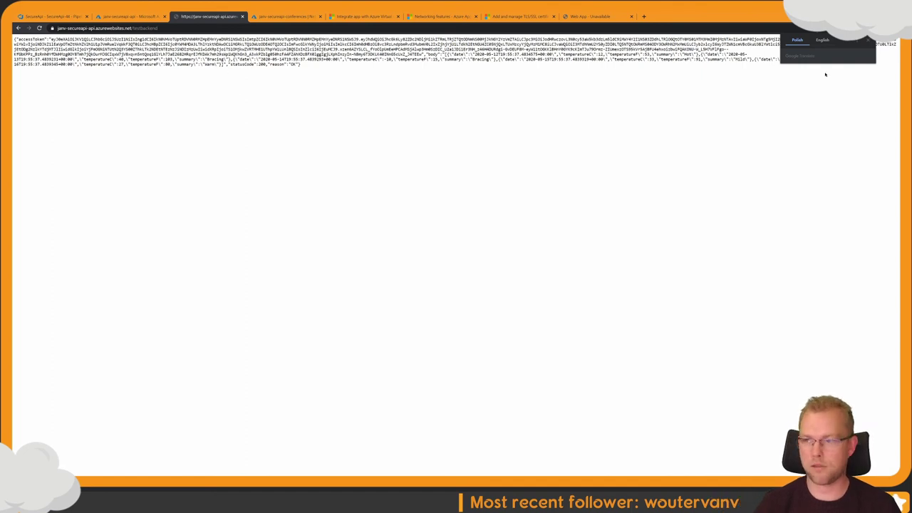
left_click(777, 45)
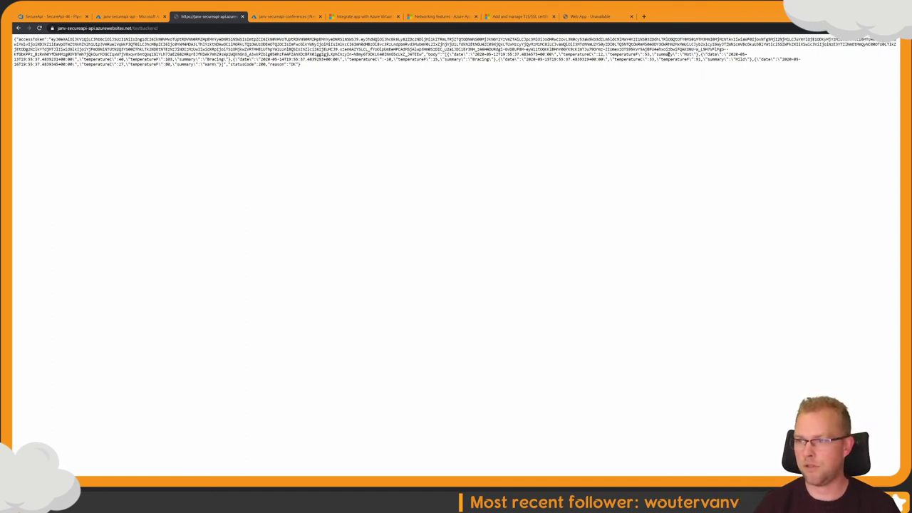
Step: Enlarge the testbackend response, examine the temperature data in its body and select the address's testbackend path
key("ctrl+plus")
key("ctrl+plus")
key("ctrl+plus")
key("ctrl+plus")
key("ctrl+plus")
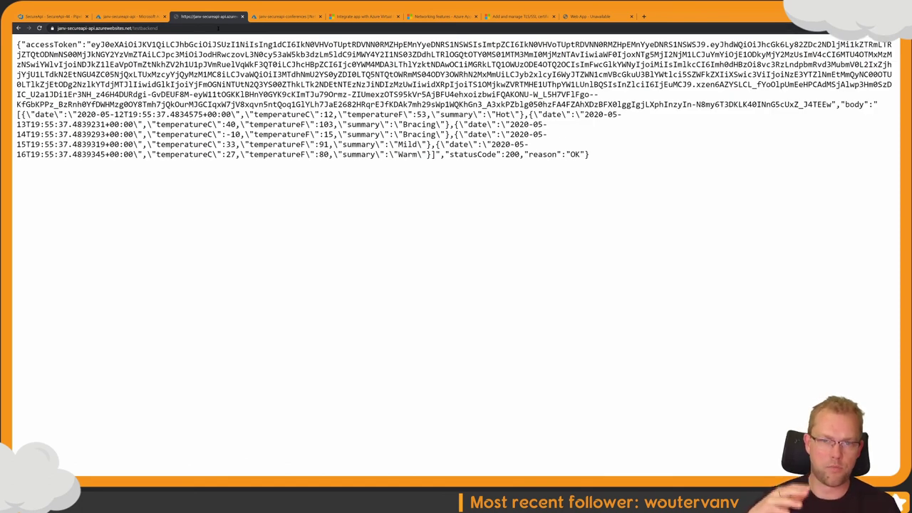
double_click(217, 28)
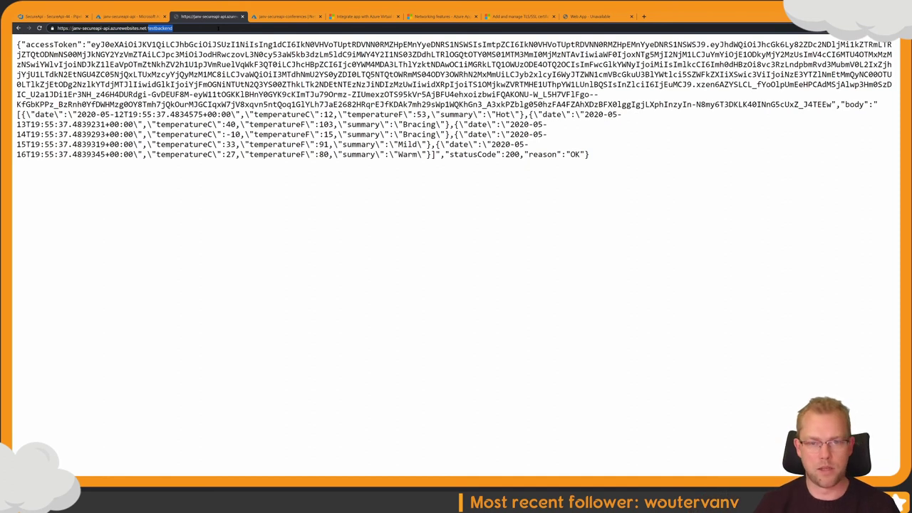
left_click_drag(221, 114, 275, 178)
double_click(182, 27)
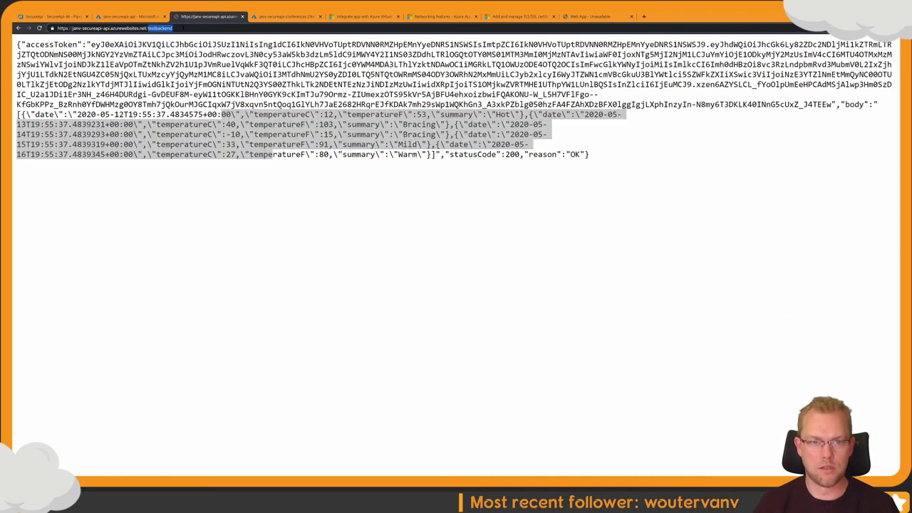
Step: Check the deployment progress of release SecureApi-44, then return to the open testbackend response of the API
left_click(71, 18)
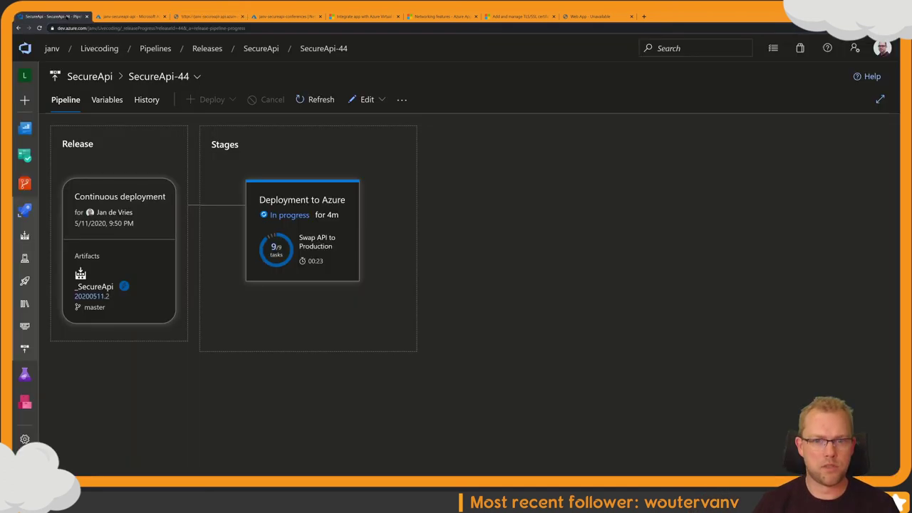
mouse_move(281, 266)
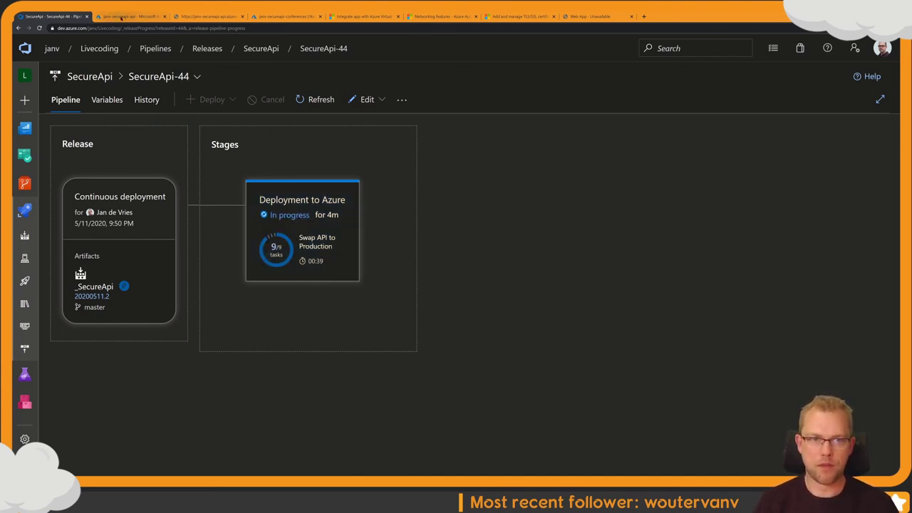
left_click(127, 16)
left_click(205, 16)
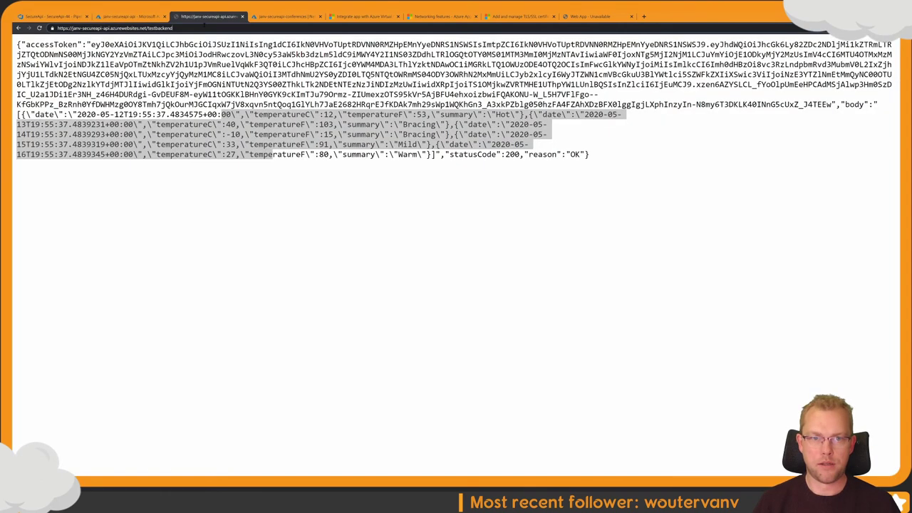
Step: Try to load the /conferences path on janv-secureapi-api.azurewebsites.net and check the progress of release SecureApi-44
double_click(218, 29)
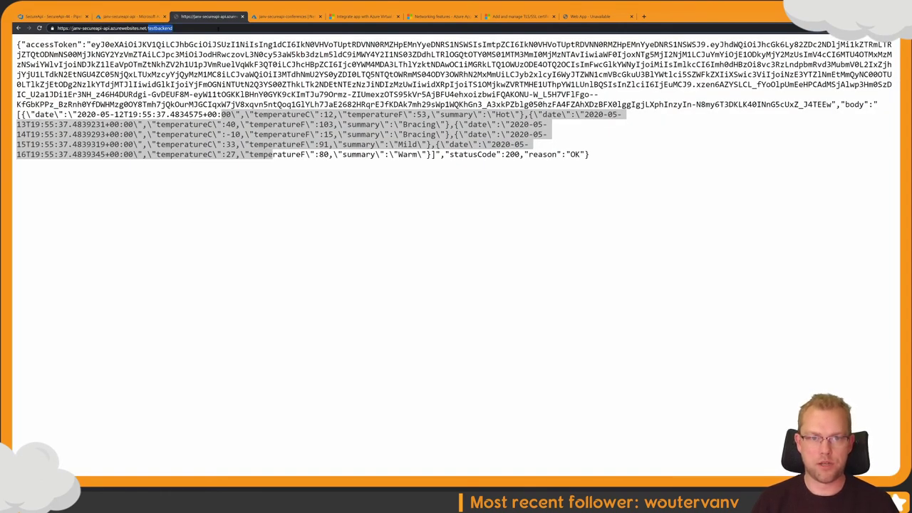
type("conferenc")
key("Return")
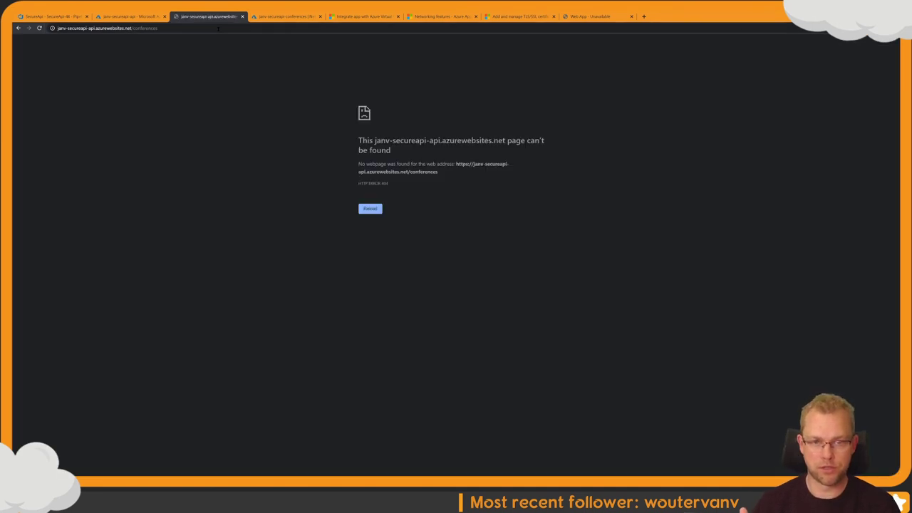
left_click(53, 15)
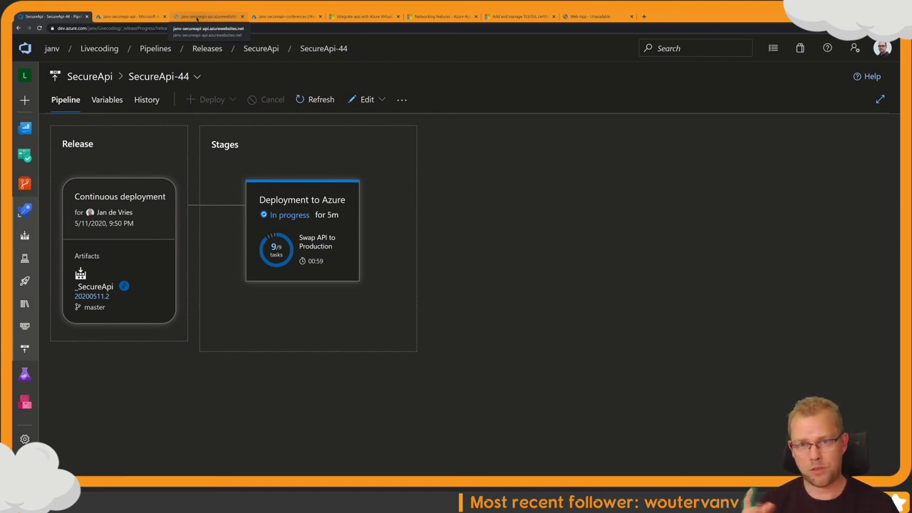
Step: Switch to Visual Studio and review the GetConferences action and the service methods it relies on in TestBackendController
key("super+Tab")
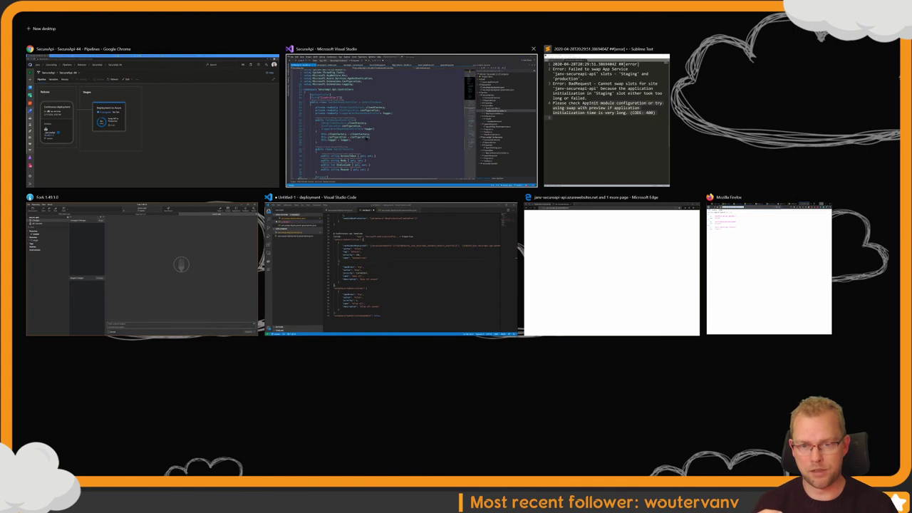
left_click(349, 153)
scroll(287, 237, "down", 15)
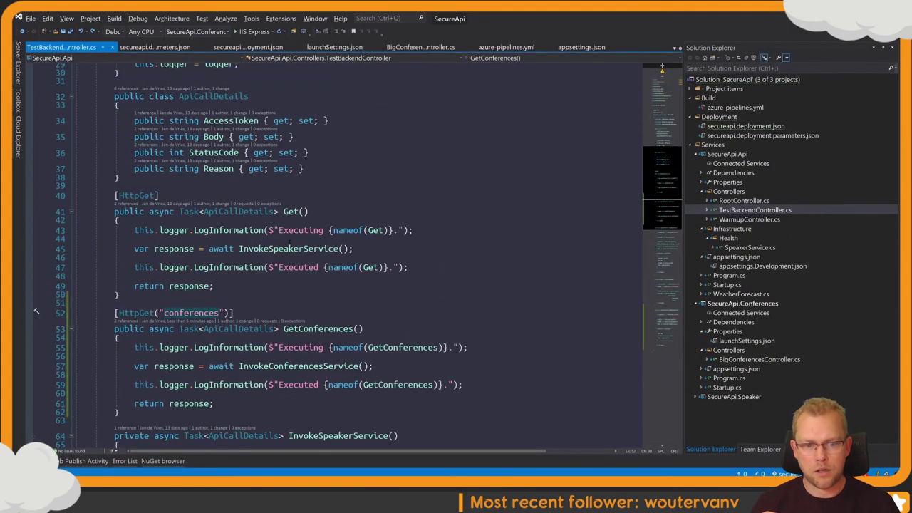
scroll(282, 230, "up", 2)
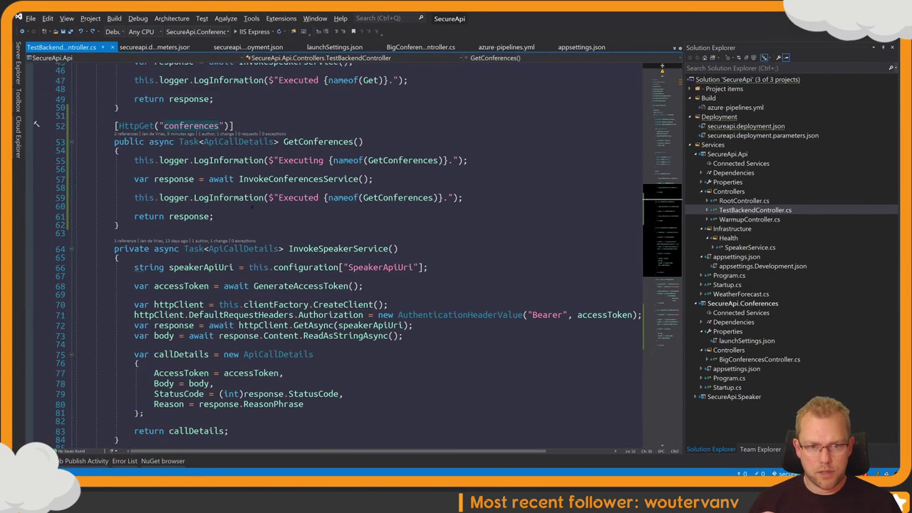
left_click(173, 179)
scroll(186, 207, "down", 7)
scroll(187, 207, "up", 1)
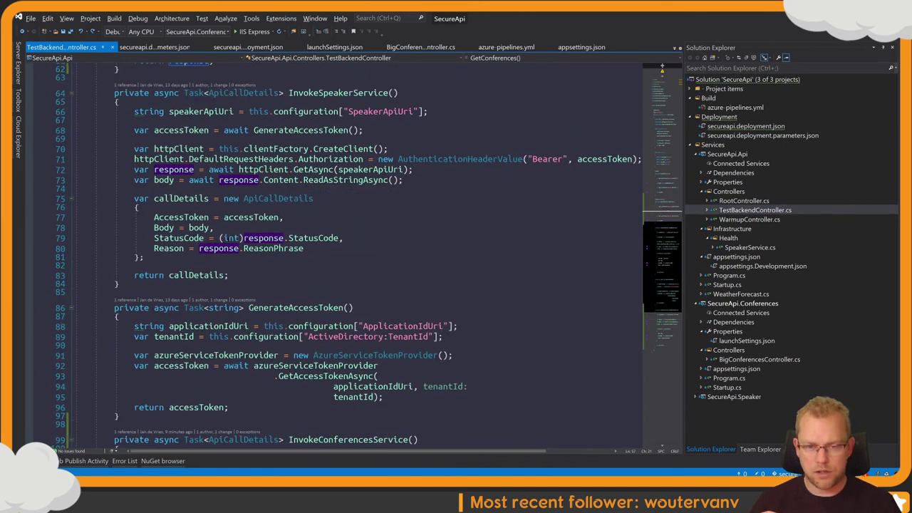
left_click(179, 217)
scroll(179, 227, "down", 6)
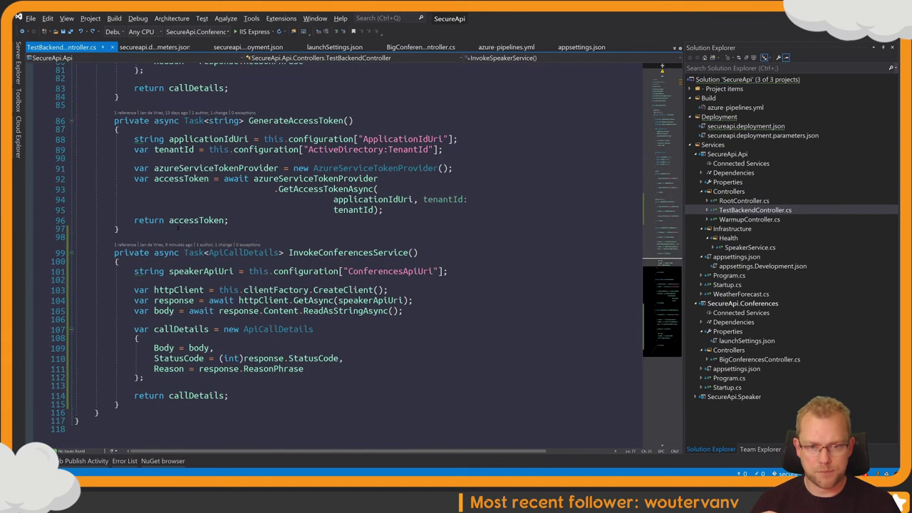
Step: Examine the Body, StatusCode and Reason assignments of the call details in InvokeConferencesService
left_click(227, 346)
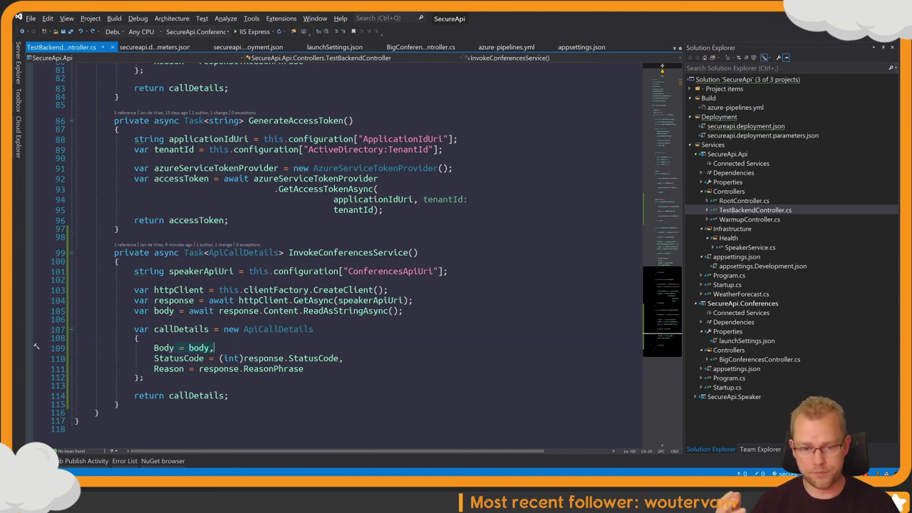
key("Down")
key("ctrl+Right")
key("ctrl+Right")
key("ctrl+Right")
key("ctrl+Right")
key("Down")
key("ctrl+k")
key("ctrl+i")
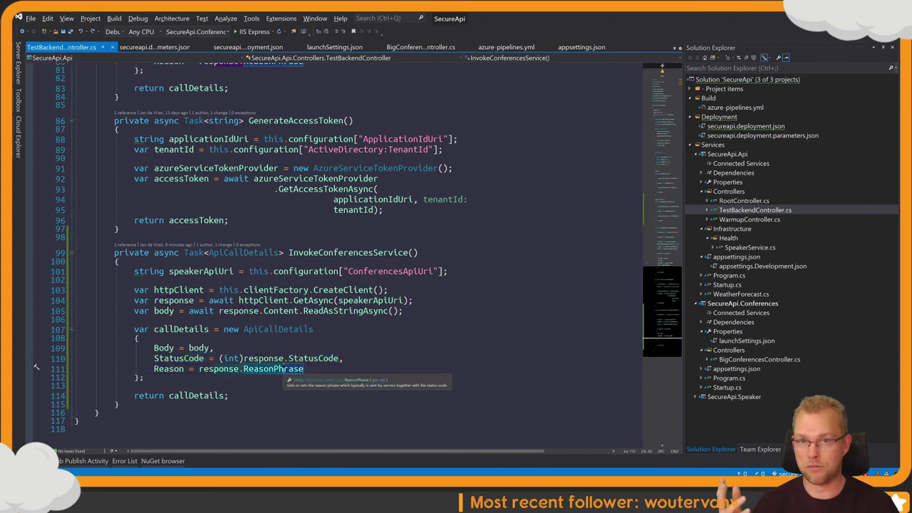
Step: Switch back to Chrome and monitor the Deployment to Azure stage of release SecureApi-44 until the slot swap finishes
key("super+Tab")
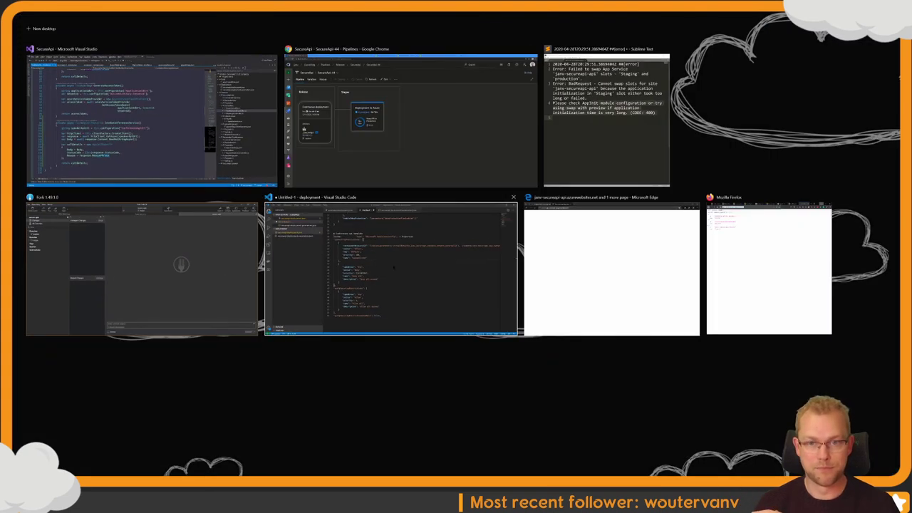
left_click(371, 155)
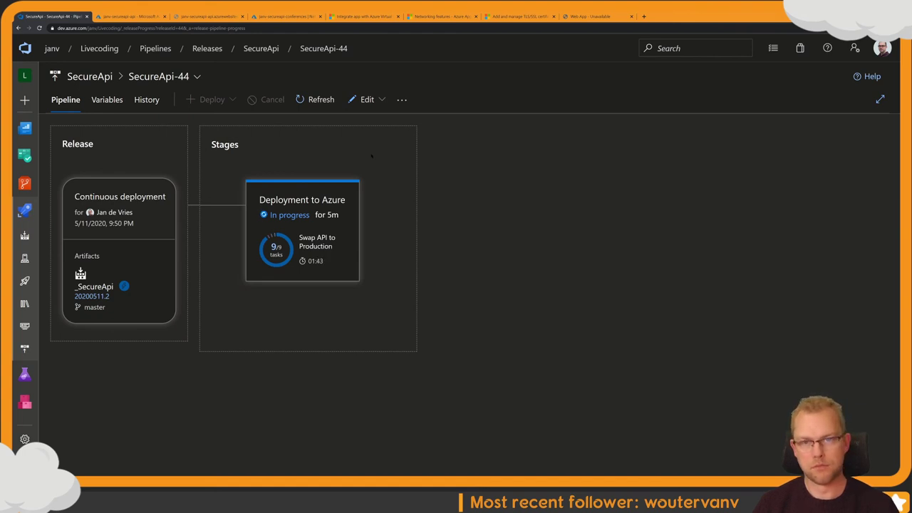
mouse_move(325, 254)
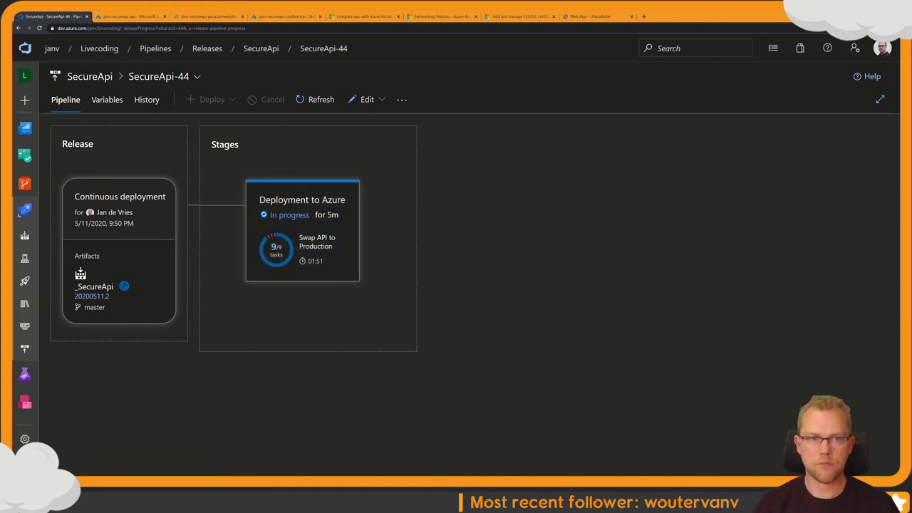
left_click(134, 15)
left_click(46, 15)
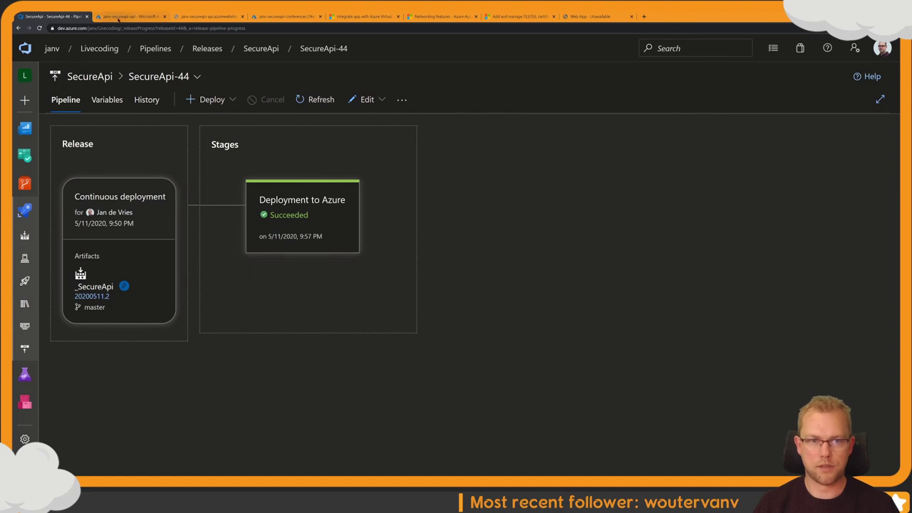
Step: Load the API's /conferences path again and check the janv-secureapi-api overview in the Azure portal
left_click(105, 15)
left_click(201, 16)
left_click(212, 27)
key("Return")
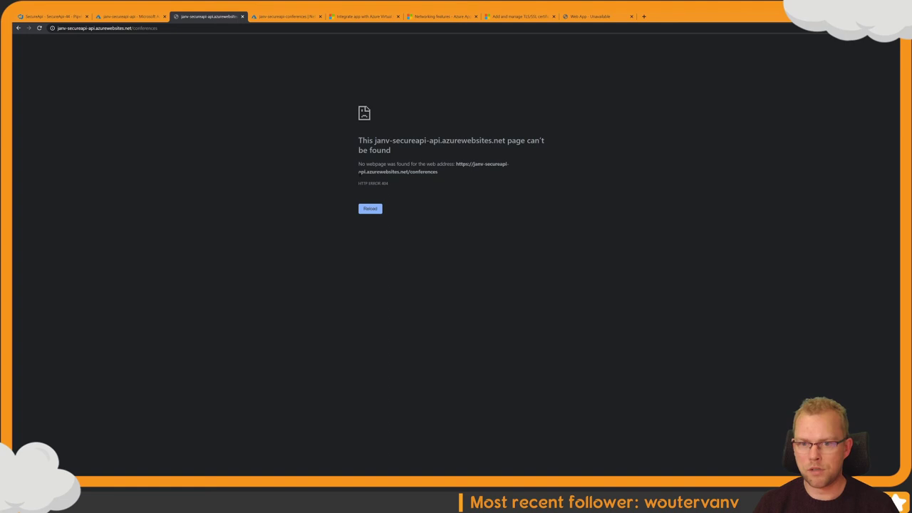
left_click(114, 17)
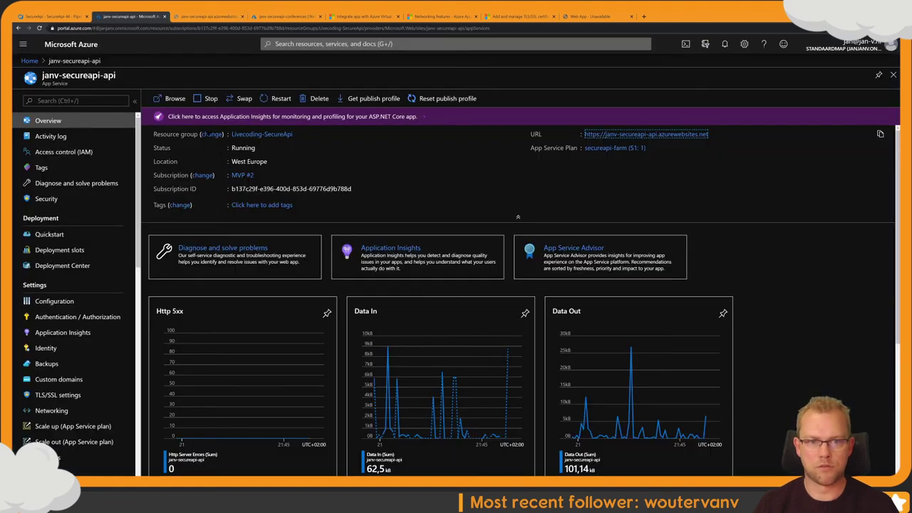
left_click(203, 16)
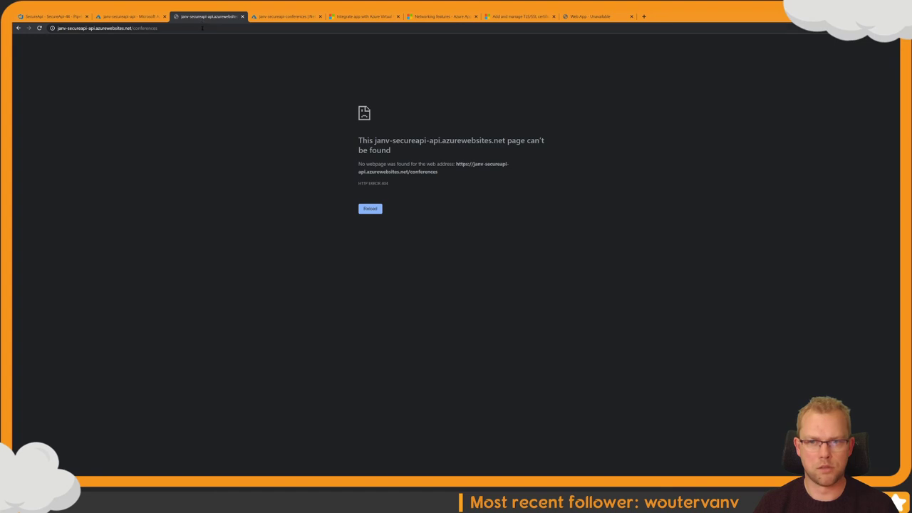
Step: Switch to Visual Studio, set SecureApi.Api as the startup project and start debugging it
key("super+Tab")
left_click(302, 91)
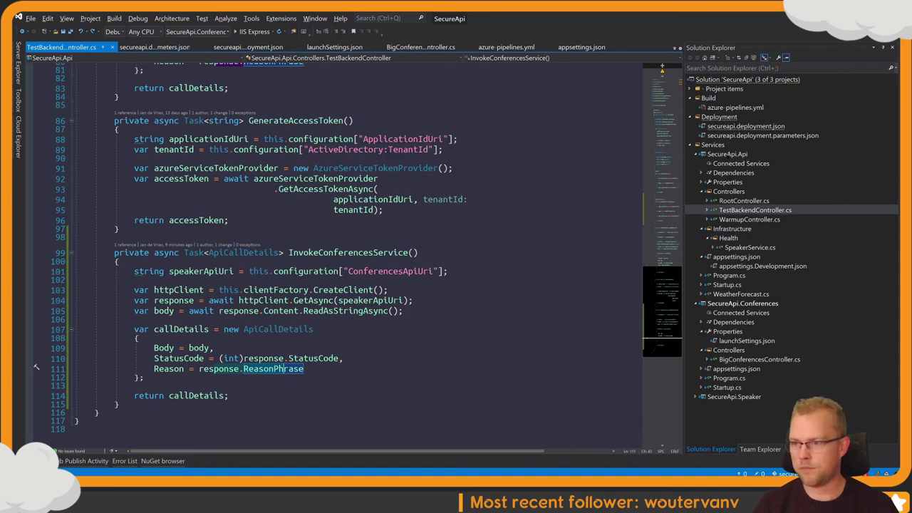
right_click(723, 154)
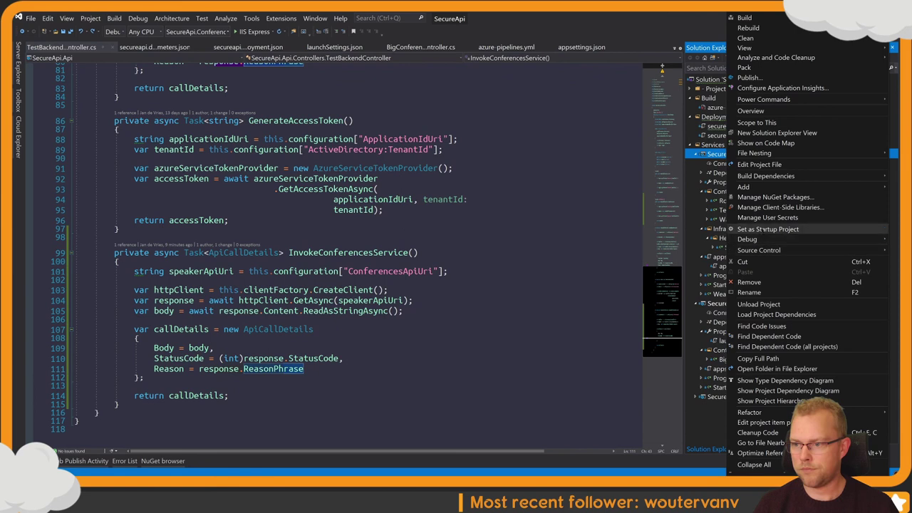
left_click(768, 229)
left_click(550, 222)
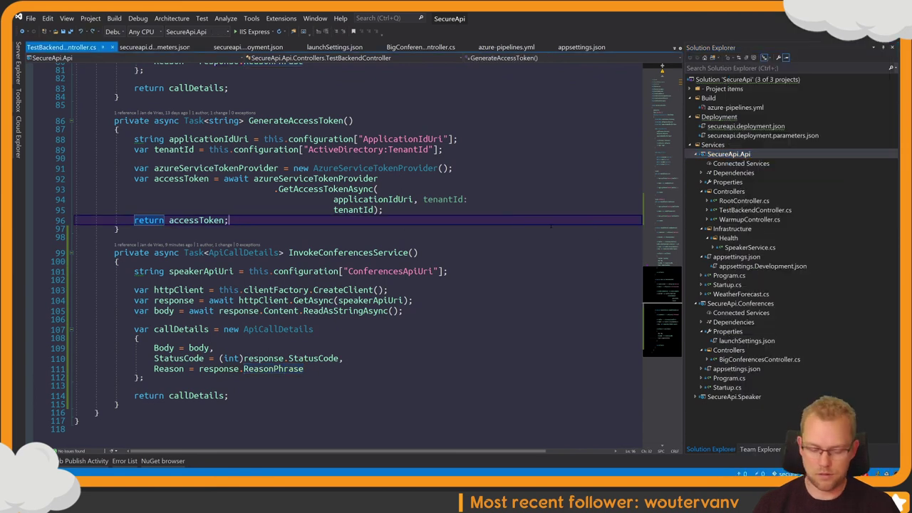
key("F5")
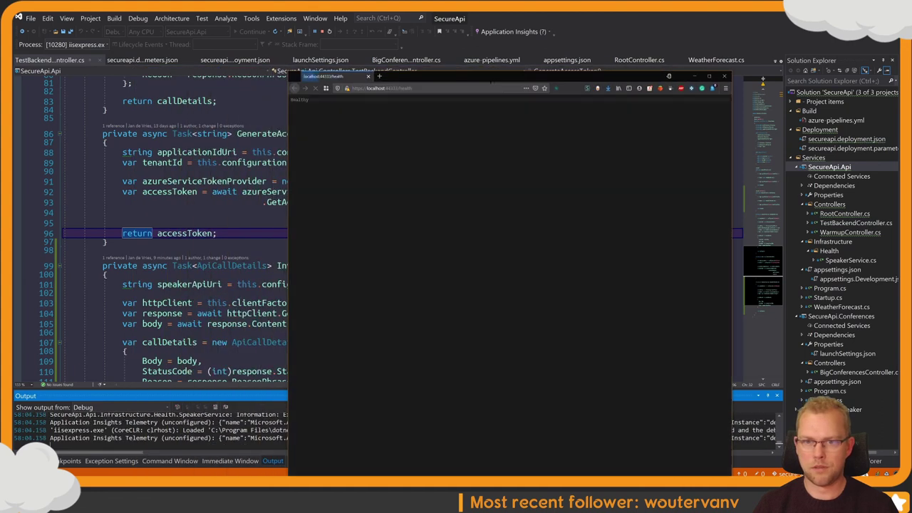
left_click(459, 89)
left_click(460, 89)
key("ctrl+shift+Left")
type("testb")
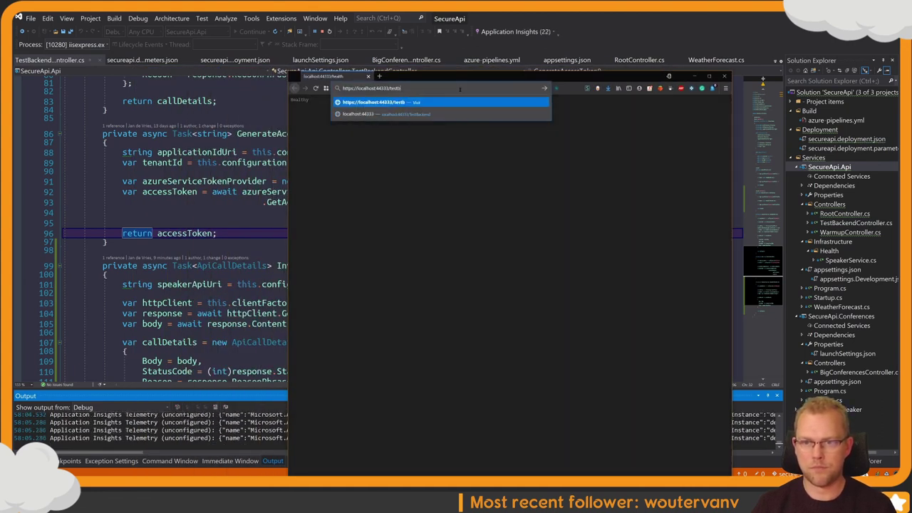
key("Down")
type("/conferences")
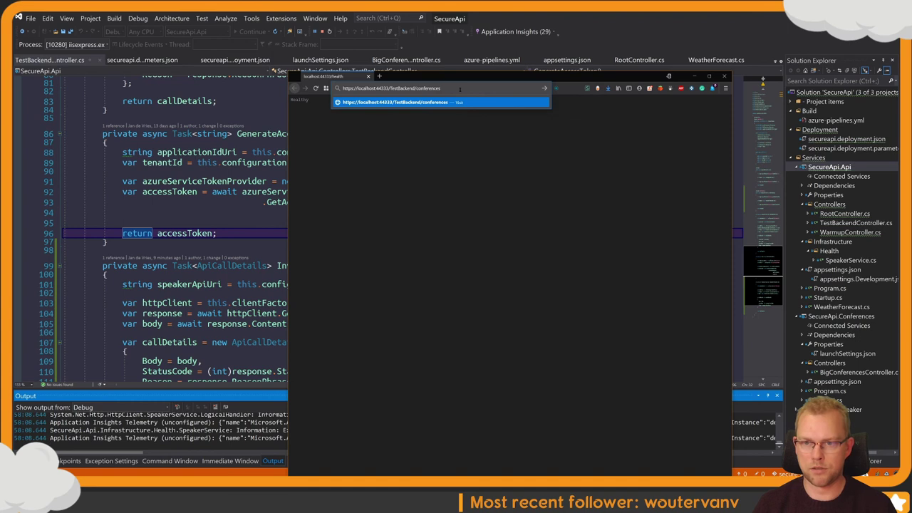
key("Return")
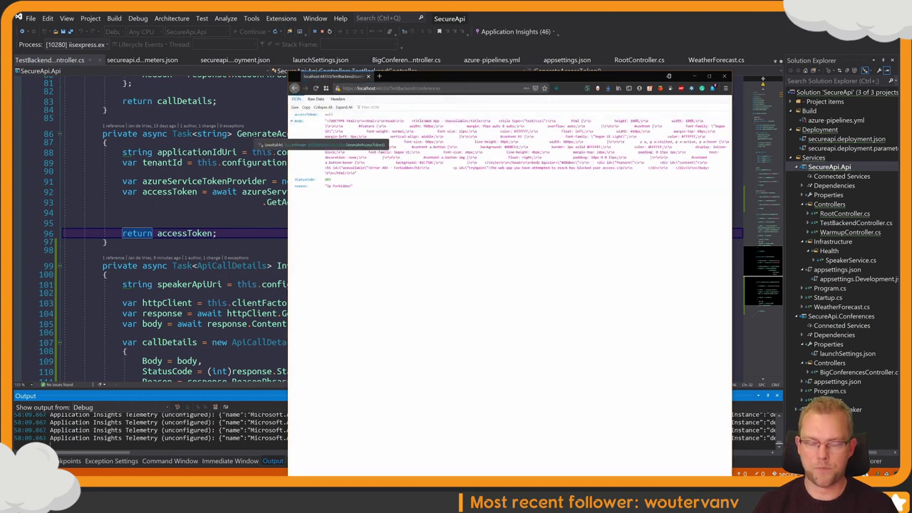
Step: Switch to Chrome and try to load the /testbackend/conferences path on janv-secureapi-api.azurewebsites.net
key("super+Tab")
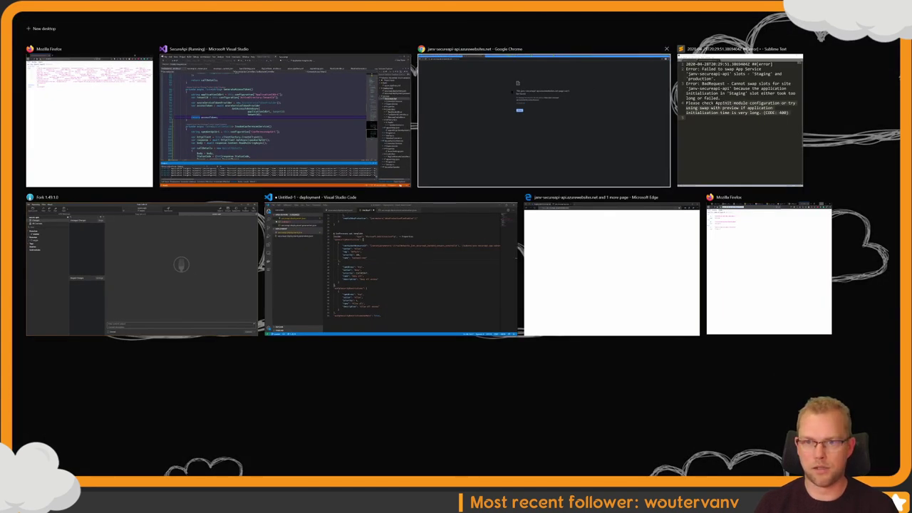
left_click(469, 101)
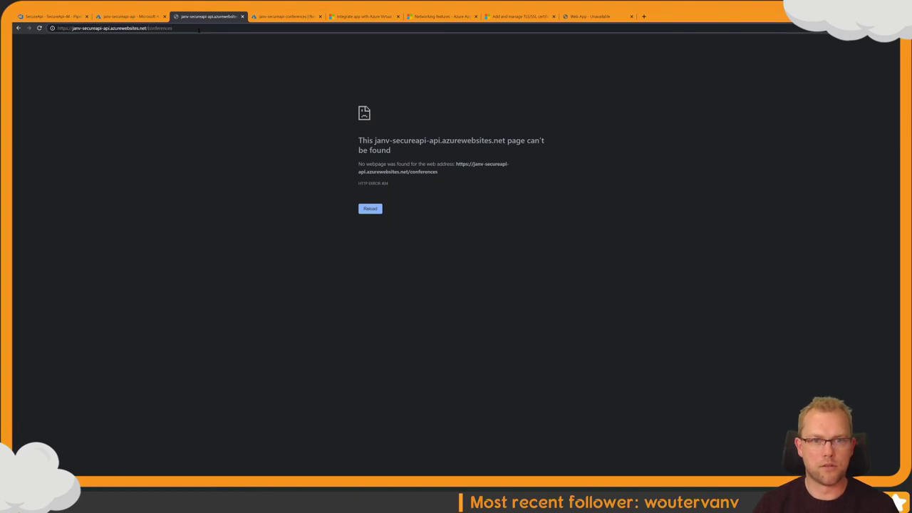
left_click(147, 28)
type("testbackend/")
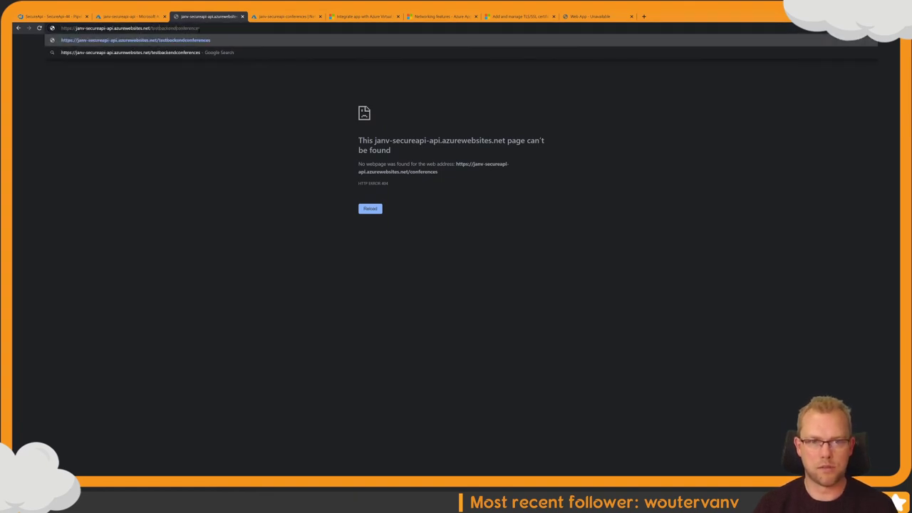
key("Return")
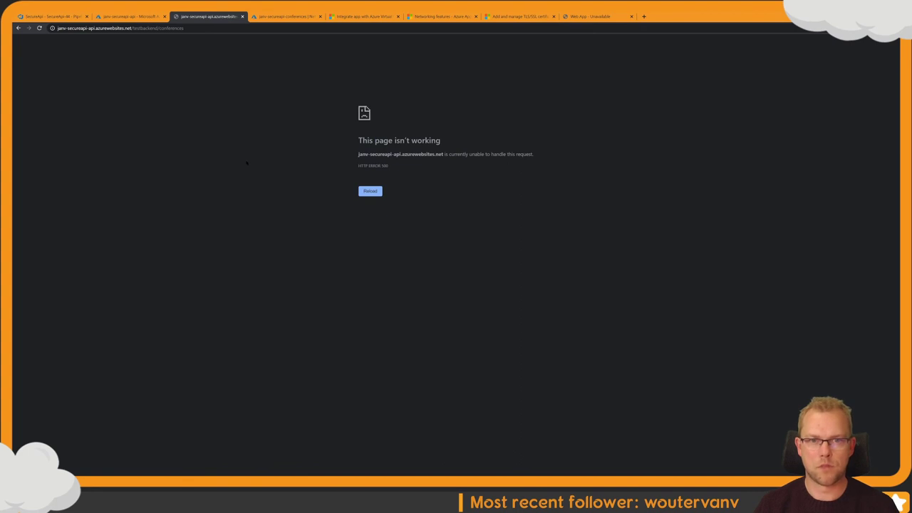
Step: Check the open browser windows and the testbackend/conferences path in the address of the public API page
key("super+Tab")
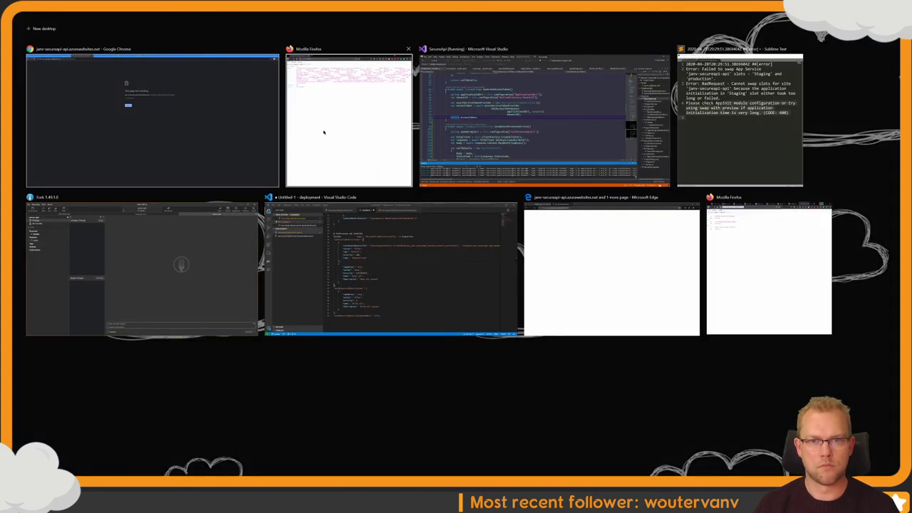
left_click(324, 132)
left_click(240, 28)
key("End")
key("ctrl+shift+Left")
key("ctrl+shift+Left")
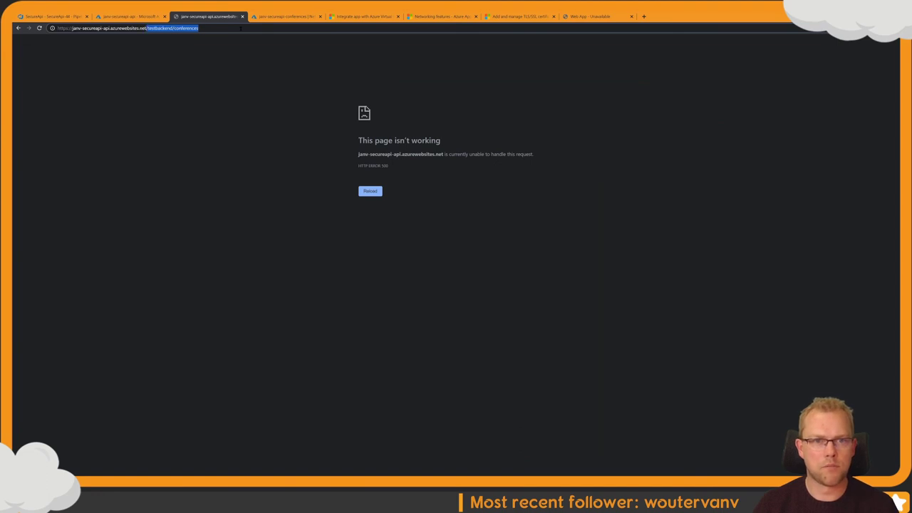
key("super+Tab")
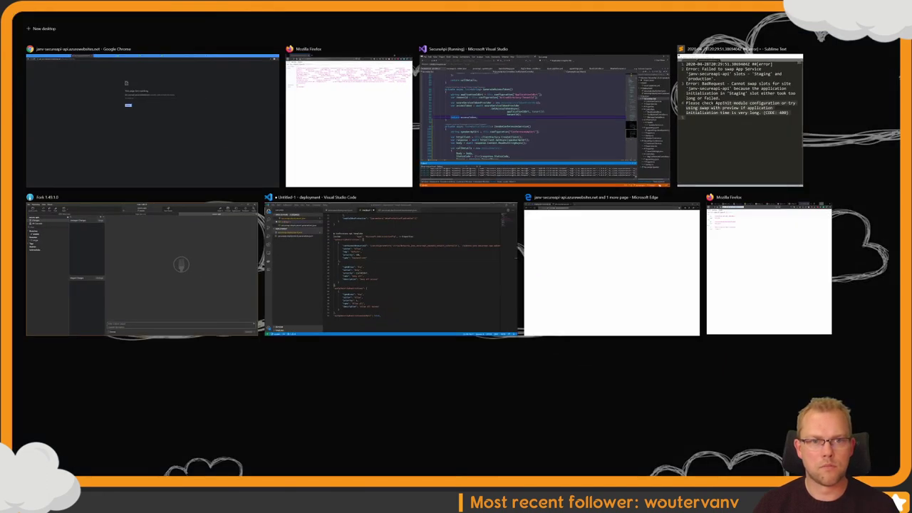
left_click(158, 107)
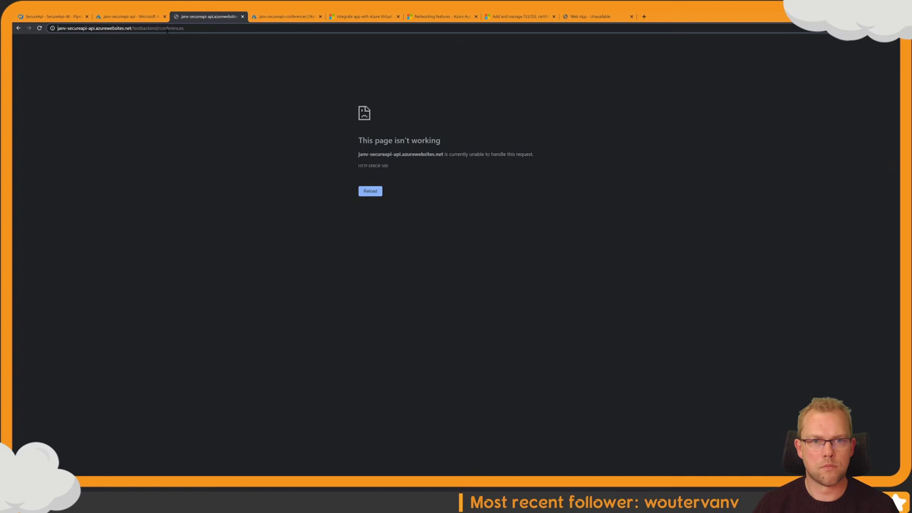
Step: Retry the testbackend/conferences page of the public API and open the configuration of the janv-secureapi-api App Service
left_click(185, 29)
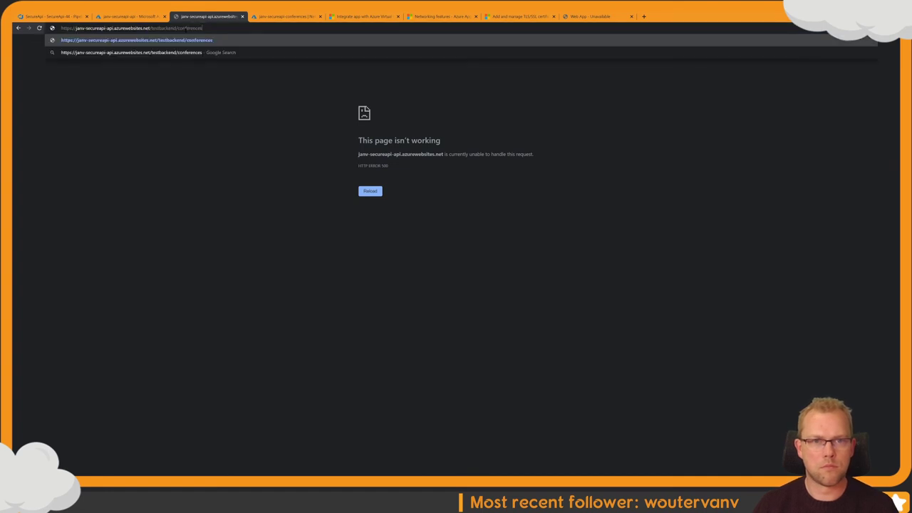
key("Return")
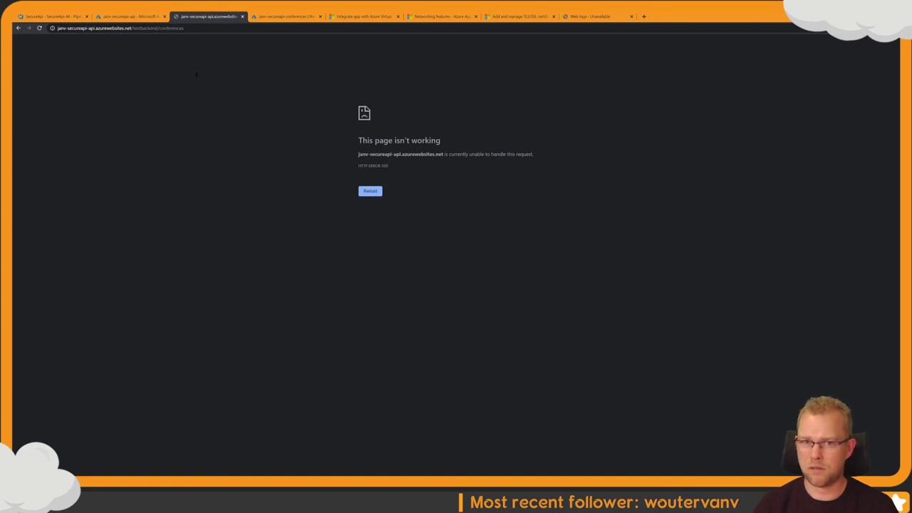
left_click(128, 16)
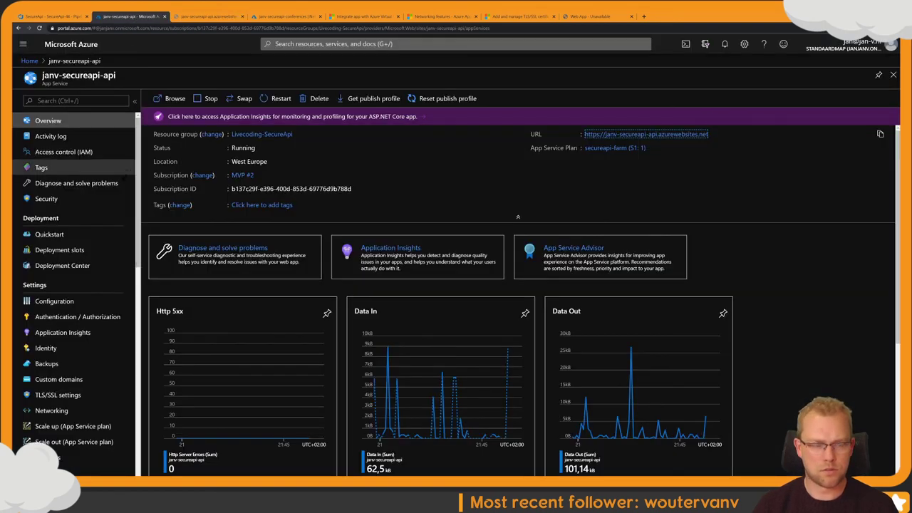
left_click(113, 298)
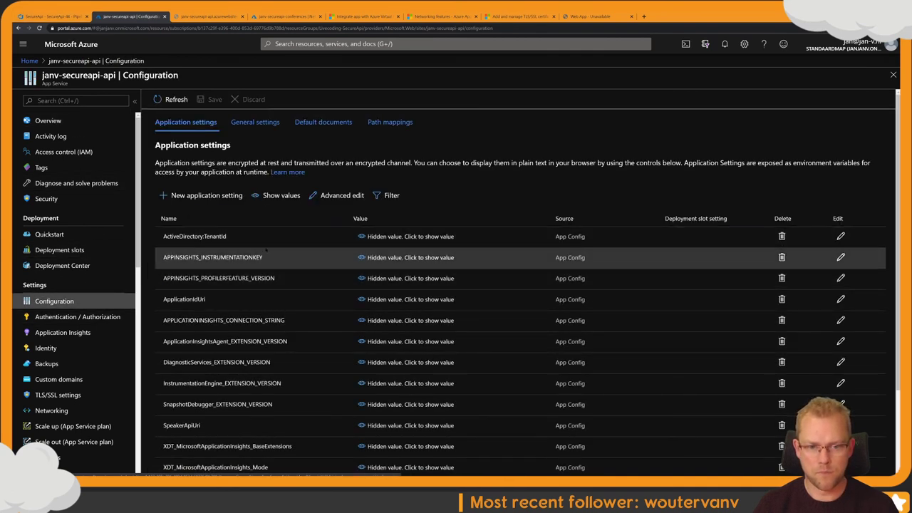
Step: Check the application settings of janv-secureapi-api for the conferences URI, refreshing the list from the server
scroll(268, 253, "down", 3)
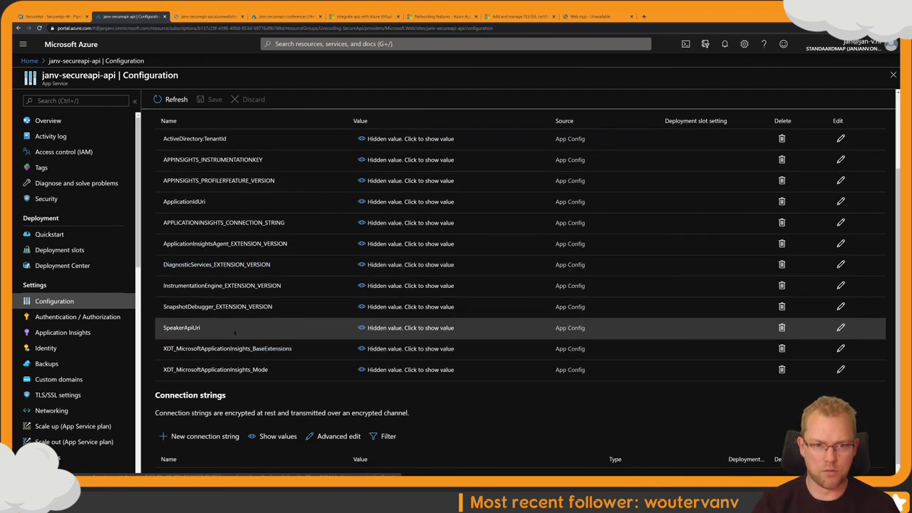
scroll(235, 332, "up", 3)
left_click(173, 99)
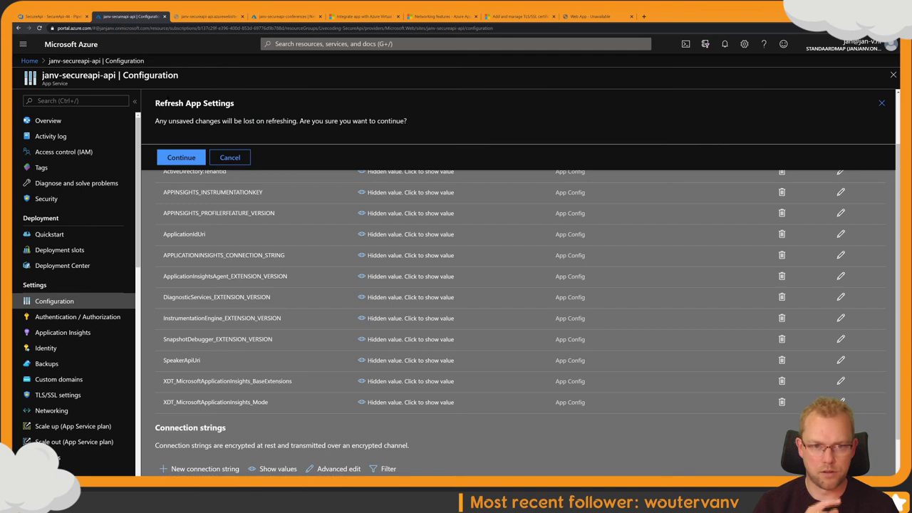
left_click(189, 158)
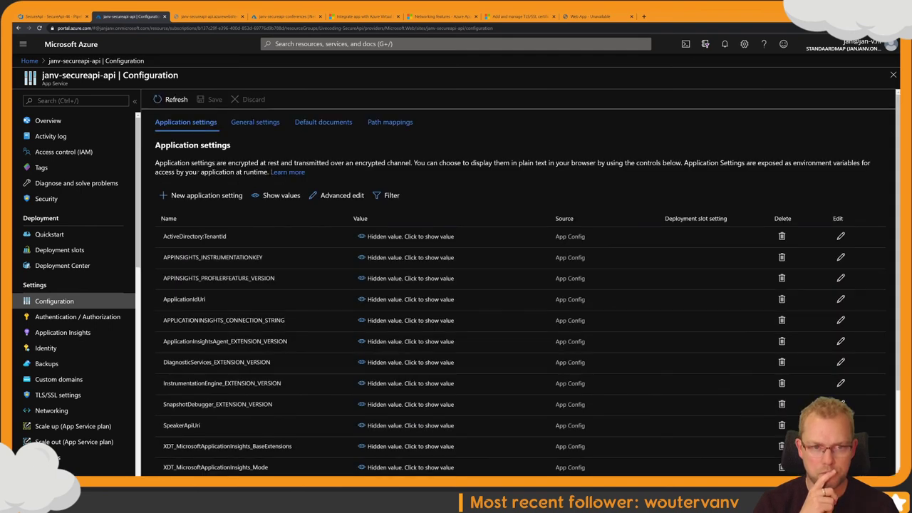
scroll(250, 261, "down", 3)
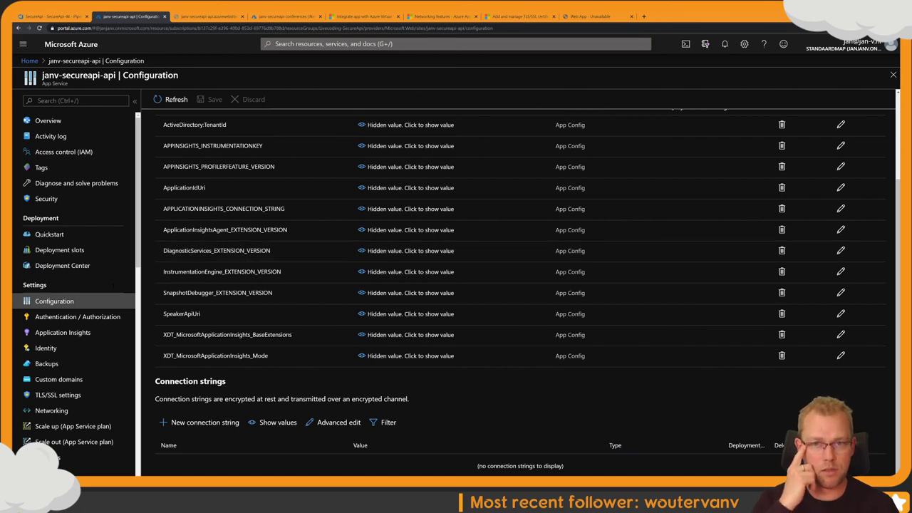
scroll(217, 265, "up", 3)
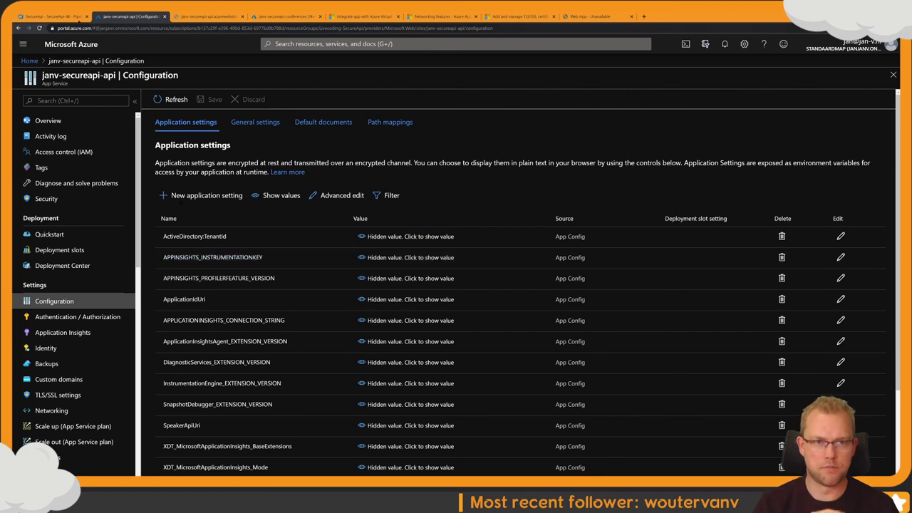
Step: Open the SecureApi release definition's Deployment to Azure tasks and select the Deploy infrastructure task
left_click(64, 16)
left_click(366, 99)
left_click(378, 139)
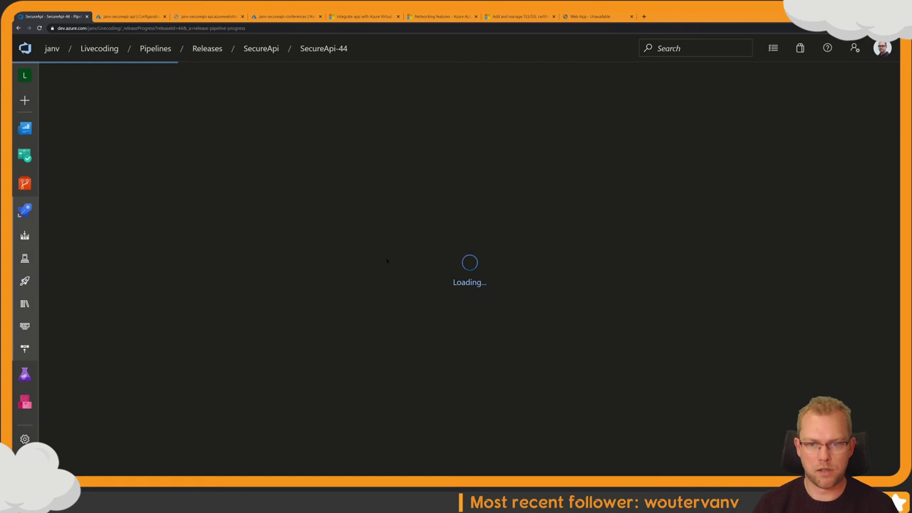
left_click(279, 229)
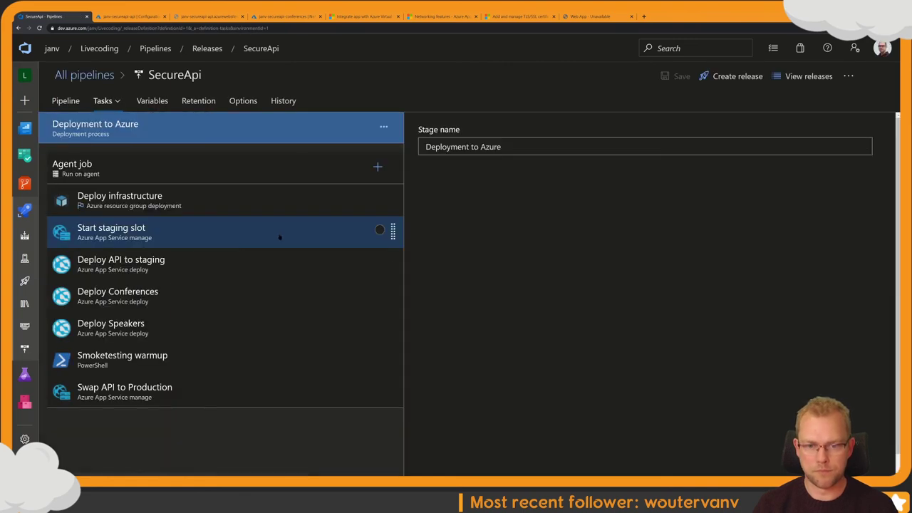
left_click(167, 235)
left_click(166, 200)
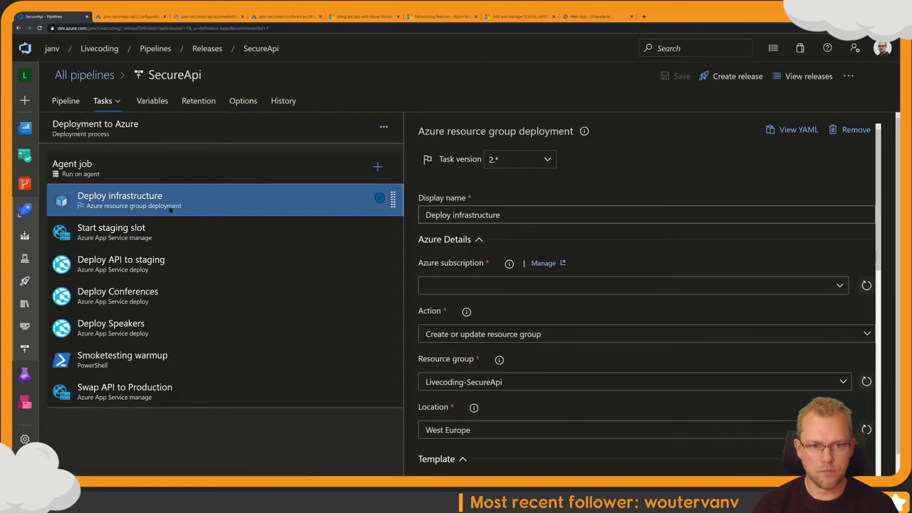
Step: Examine the ConferencesApiUri entry in the Deploy infrastructure task's override template parameters
scroll(541, 280, "down", 2)
scroll(541, 279, "down", 3)
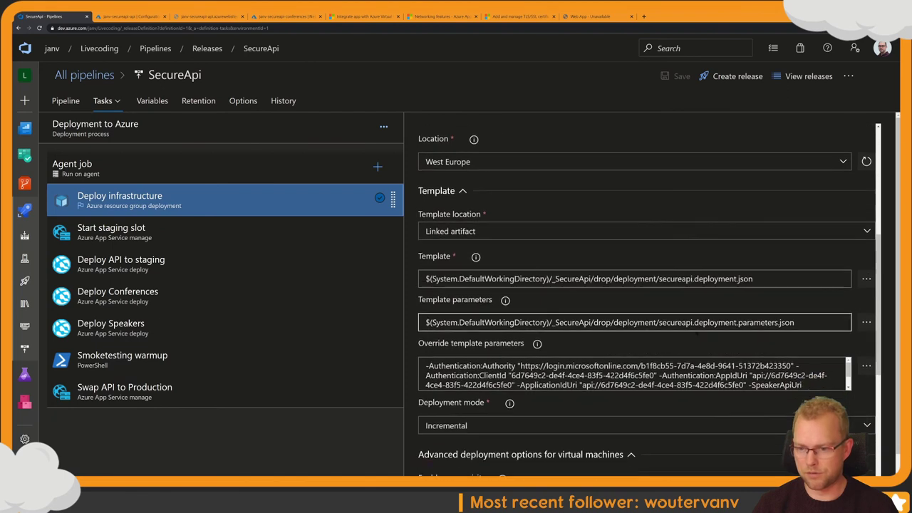
left_click(634, 326)
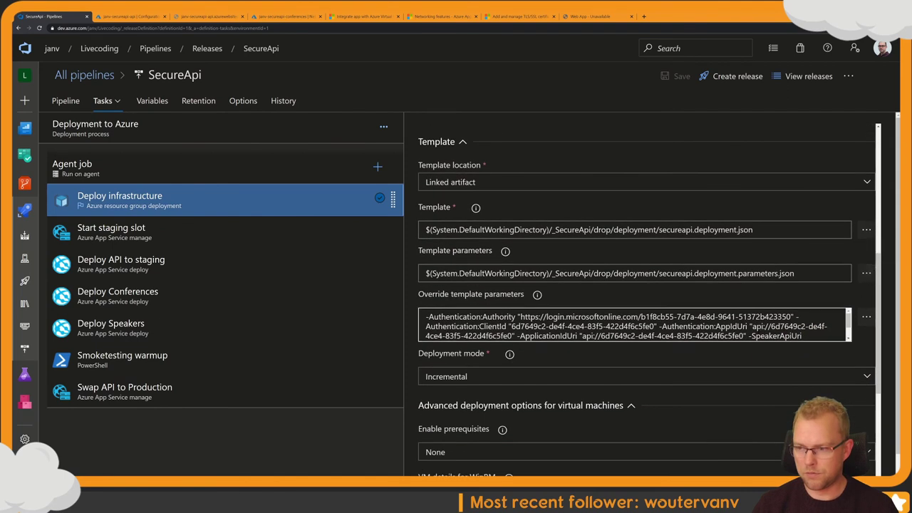
scroll(634, 327, "down", 2)
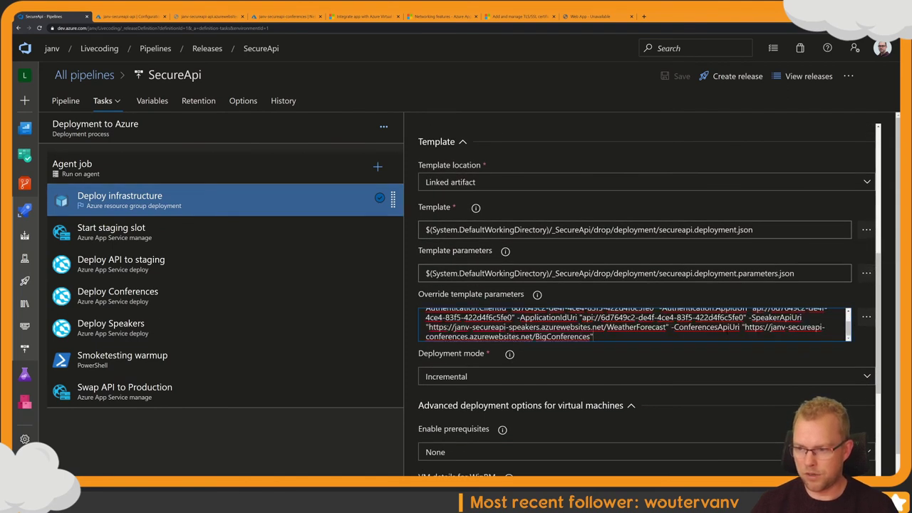
double_click(698, 327)
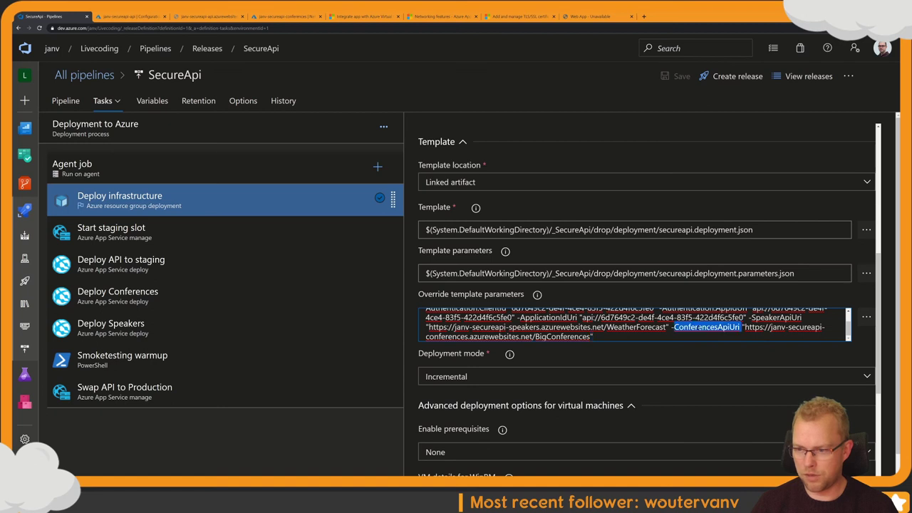
key("Right")
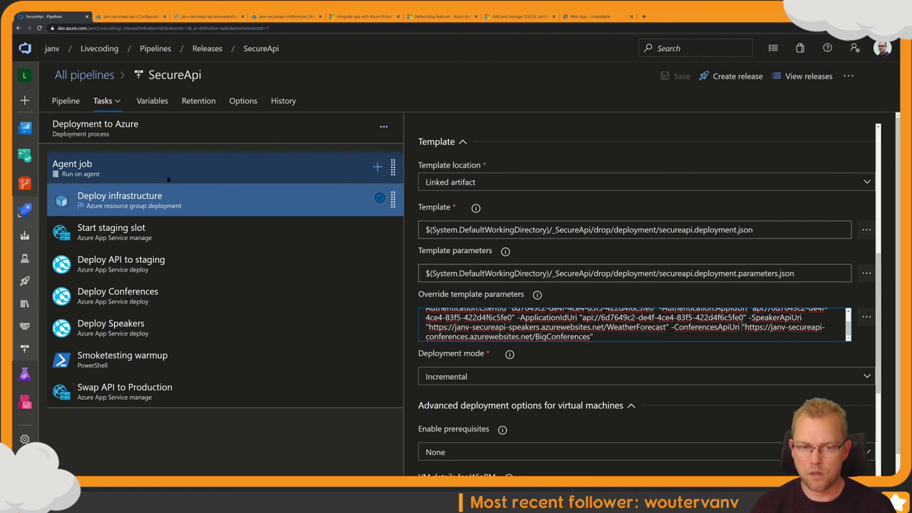
Step: Open the Staging deployment slot of janv-secureapi-api in the Azure portal and look for ConferencesApiUri in its application settings
left_click(132, 16)
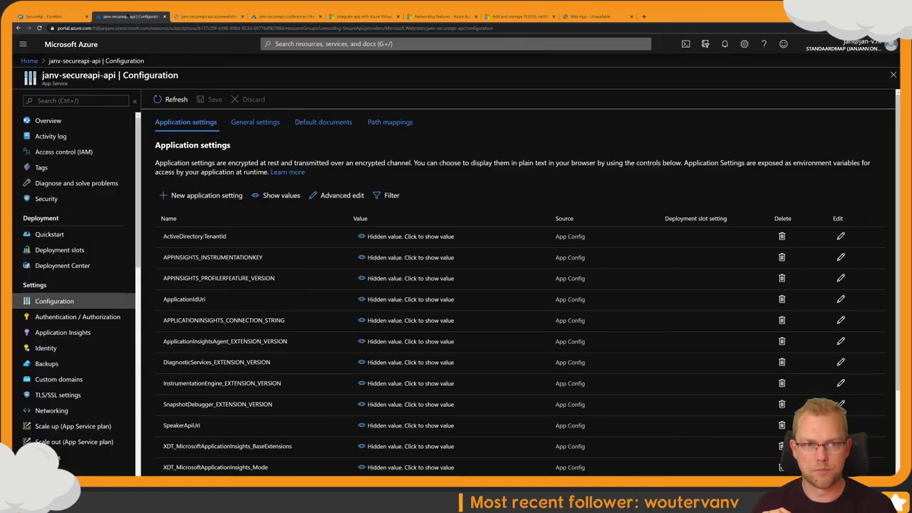
left_click(79, 250)
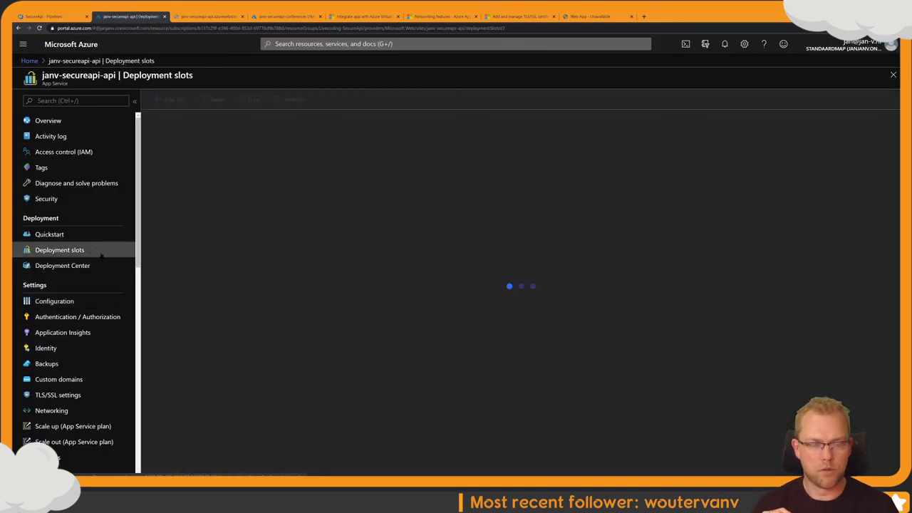
left_click(191, 221)
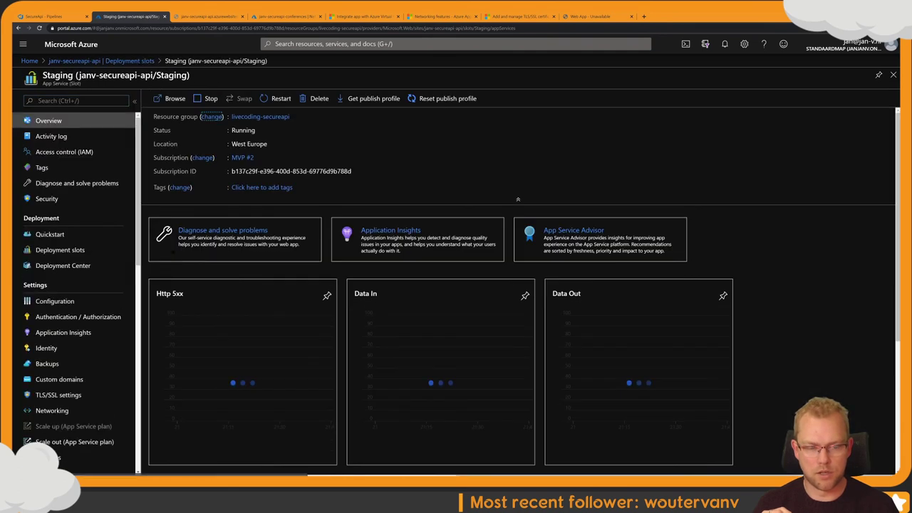
left_click(91, 305)
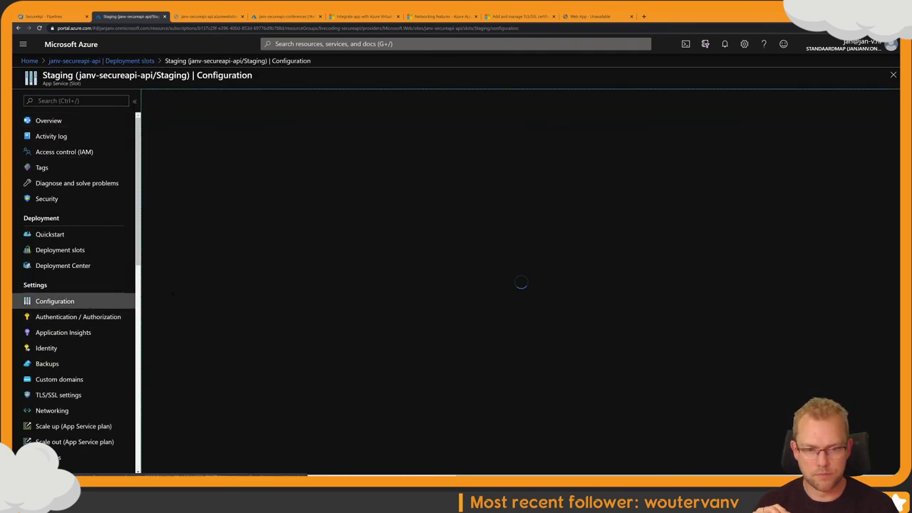
scroll(287, 285, "down", 2)
scroll(287, 285, "down", 1)
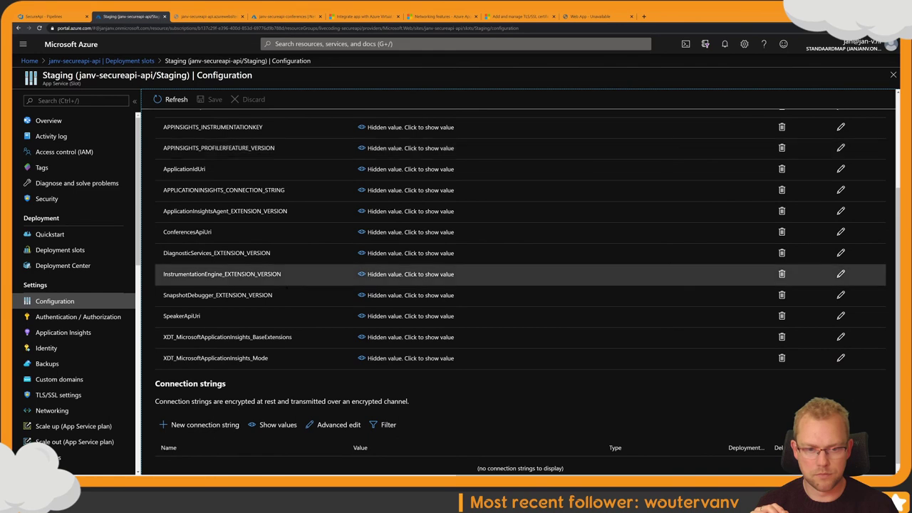
scroll(285, 314, "up", 1)
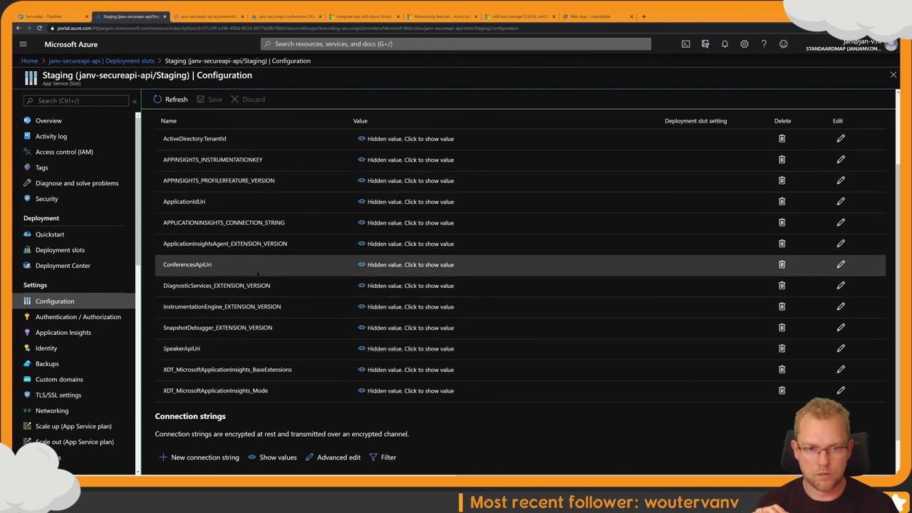
left_click(369, 266)
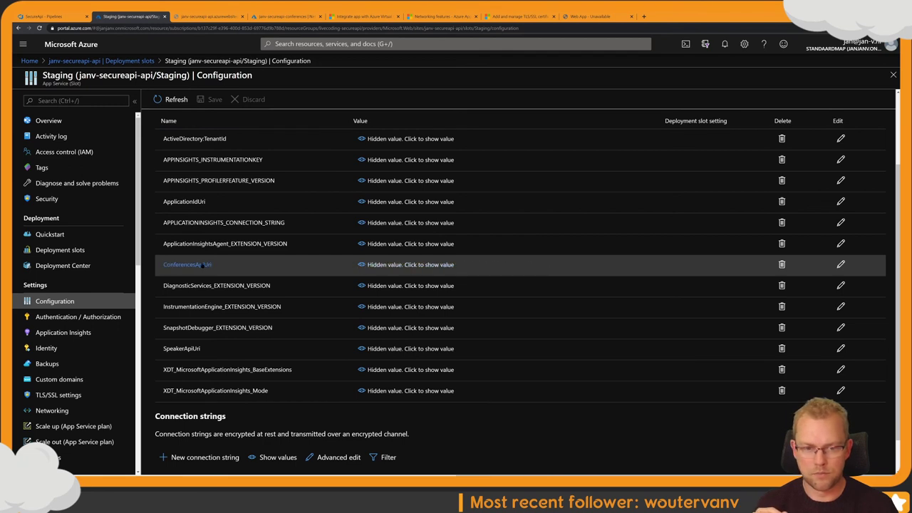
Step: Open the Staging slot's ConferencesApiUri setting, copy its name and value, and close it without changes
left_click(199, 265)
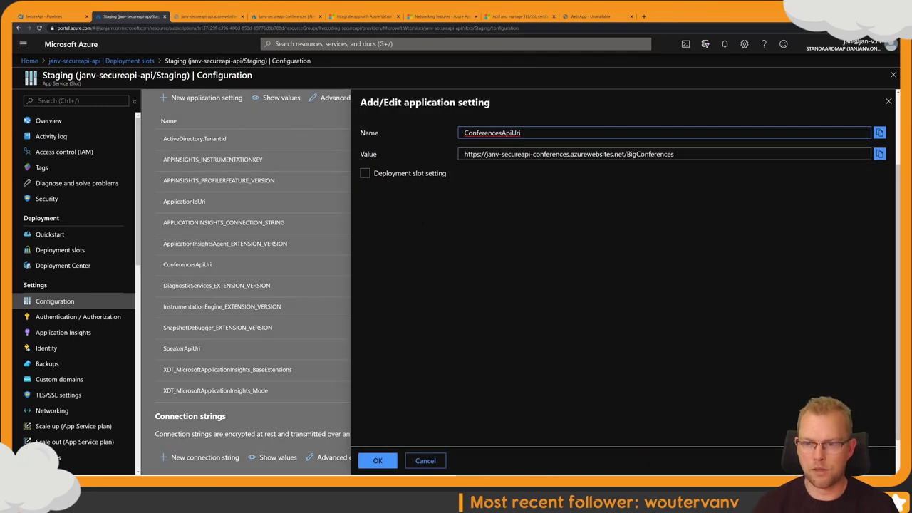
key("Tab")
key("Tab")
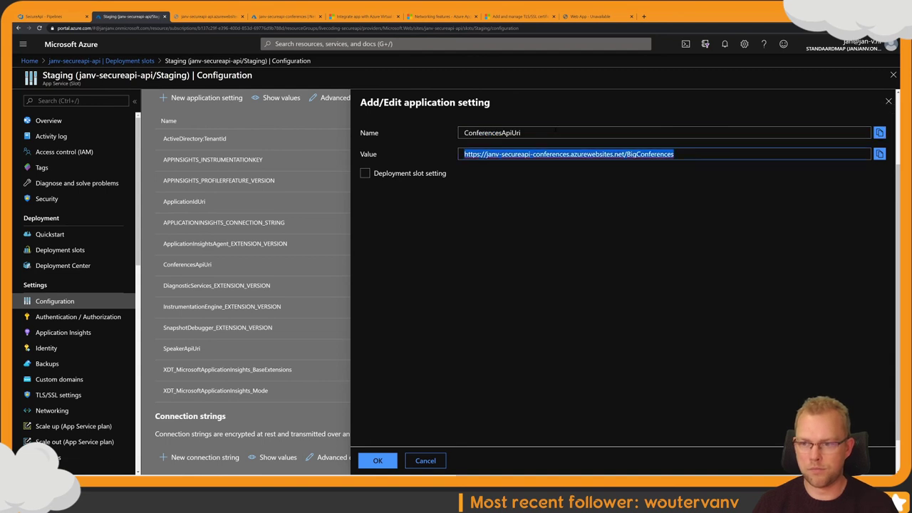
key("Escape")
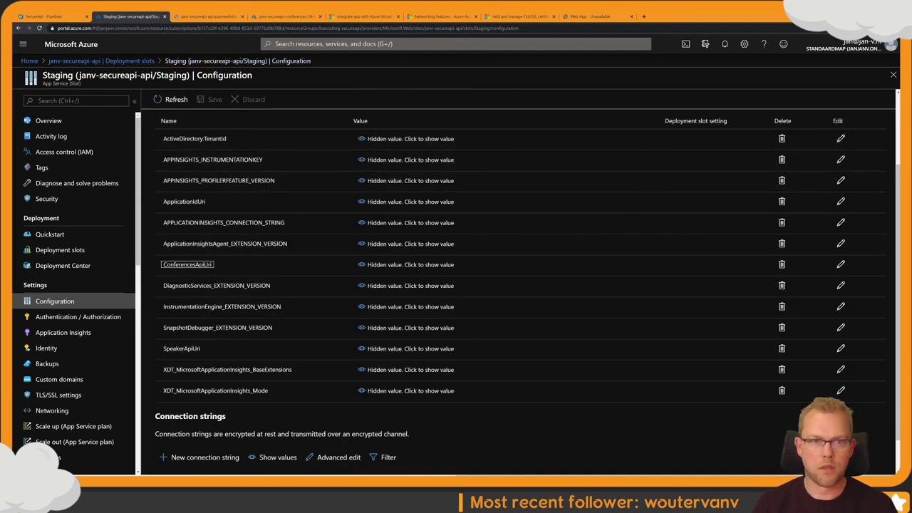
Step: Leave the Staging slot and open the application settings of the production janv-secureapi-api app
left_click(893, 75)
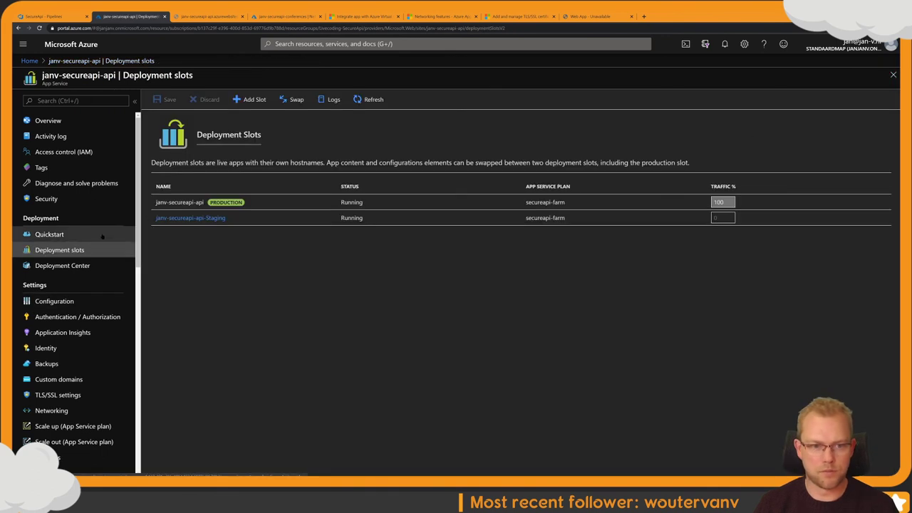
left_click(54, 300)
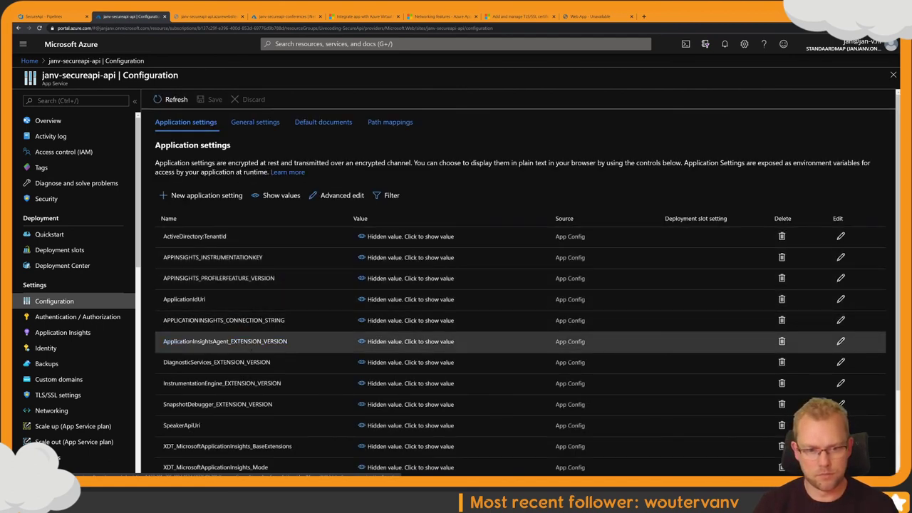
scroll(273, 342, "down", 1)
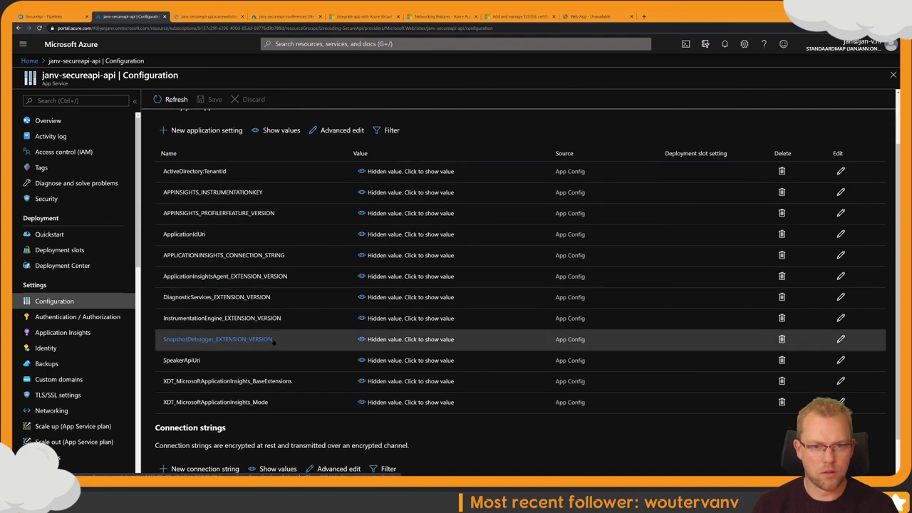
left_click(227, 131)
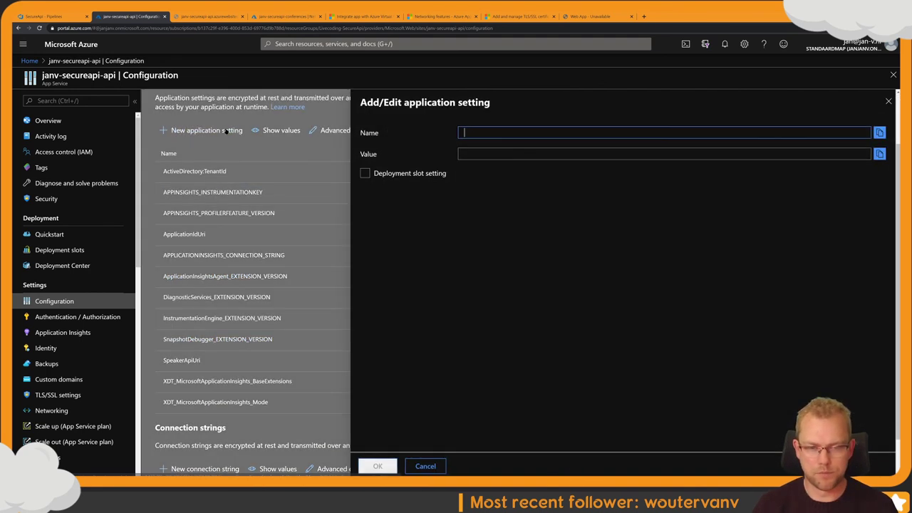
key("Down")
key("Down")
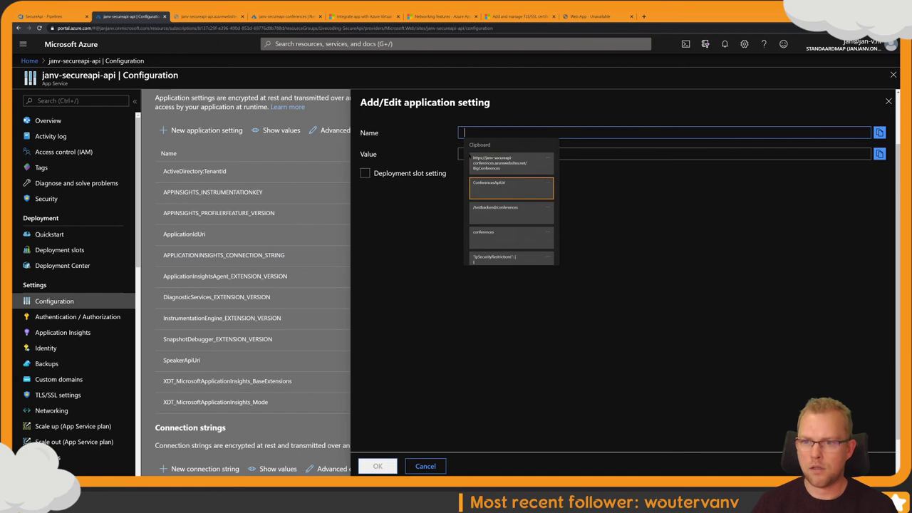
key("Return")
key("Tab")
key("Down")
key("Down")
key("Down")
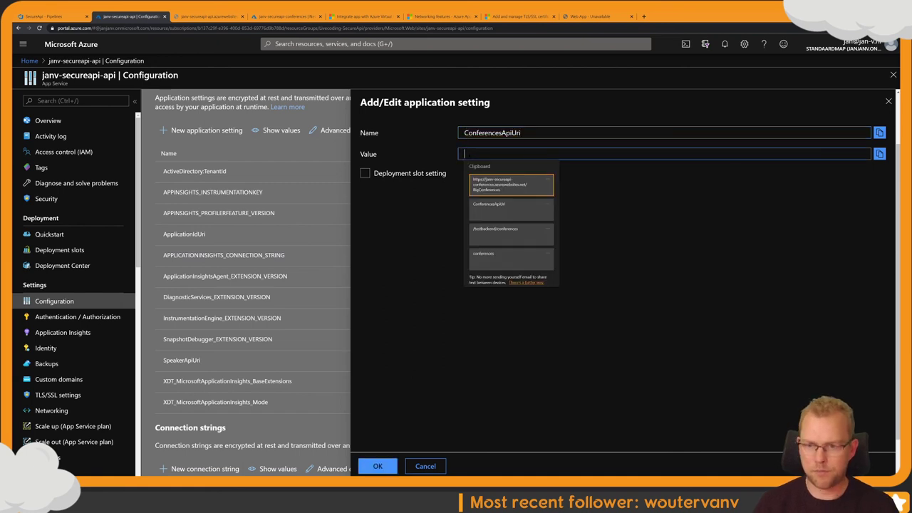
key("Return")
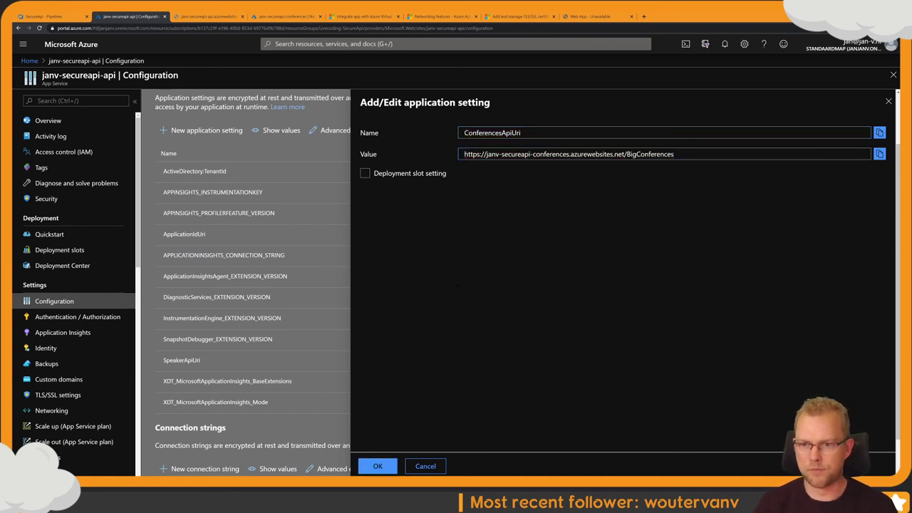
key("Return")
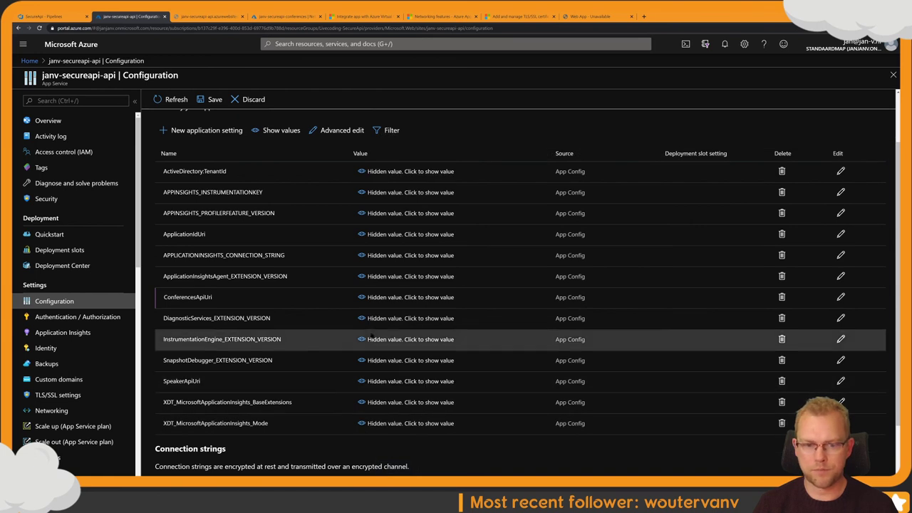
Step: Save the production app's settings, accept the application restart, and reload the testbackend/conferences endpoint
left_click(214, 99)
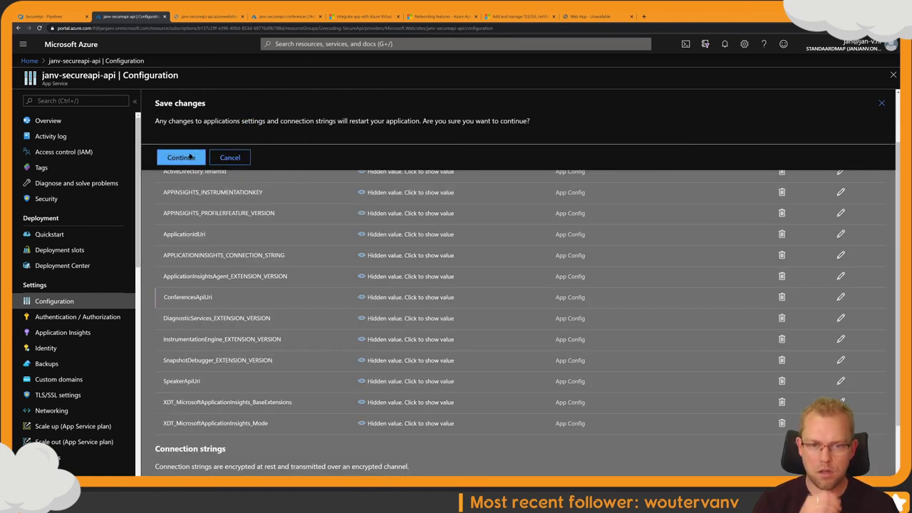
left_click(178, 156)
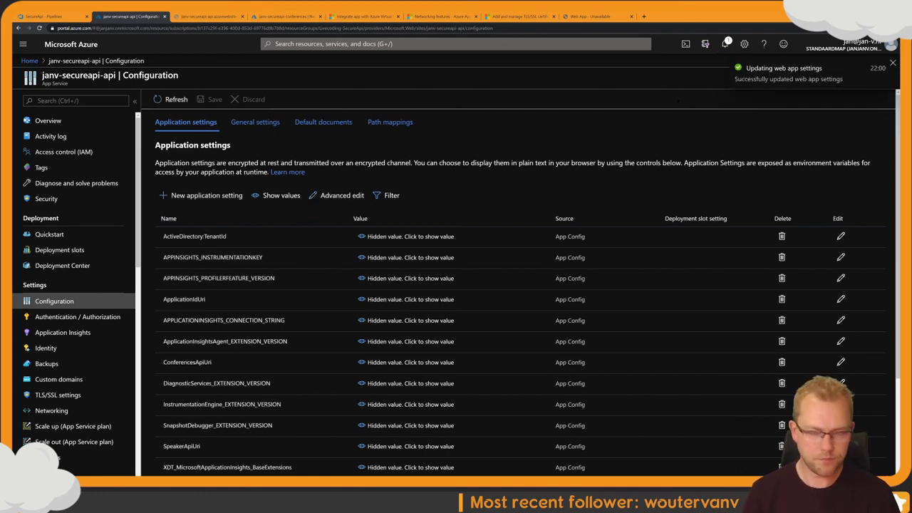
left_click(191, 14)
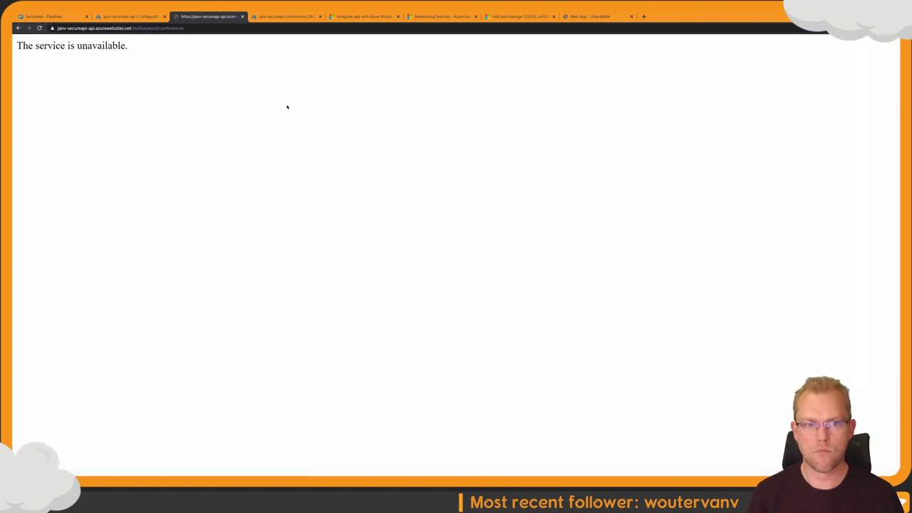
key("F5")
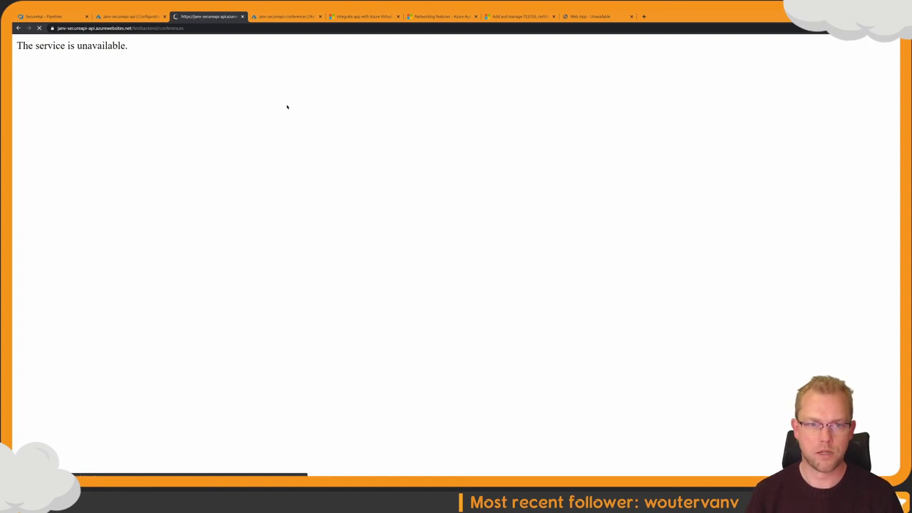
Step: Check the conferences backend's direct page, then inspect the status code and reason in the testbackend/conferences response
key("ctrl+shift+Tab")
key("ctrl+Tab")
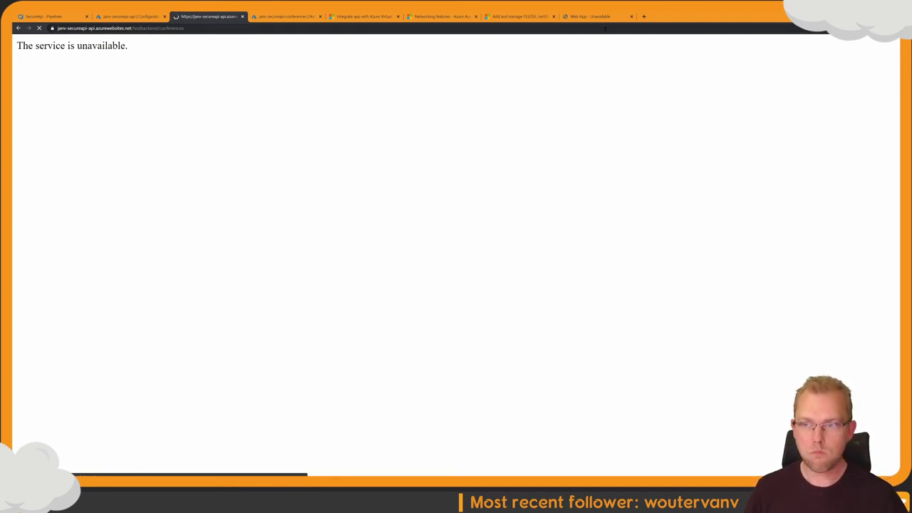
left_click(591, 17)
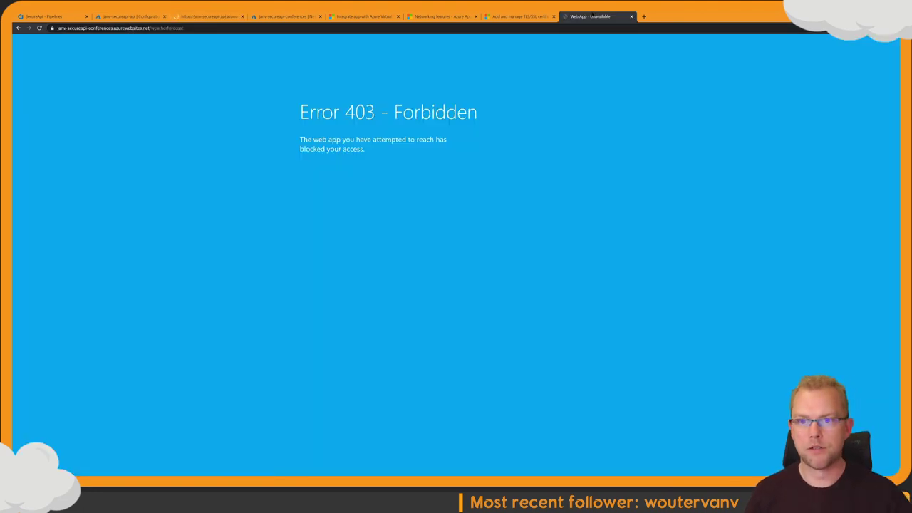
left_click(192, 16)
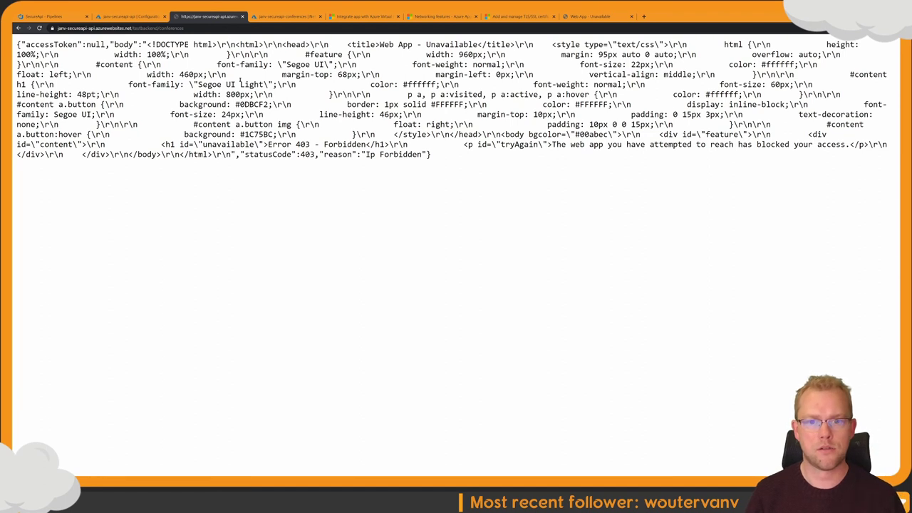
left_click_drag(254, 154, 411, 156)
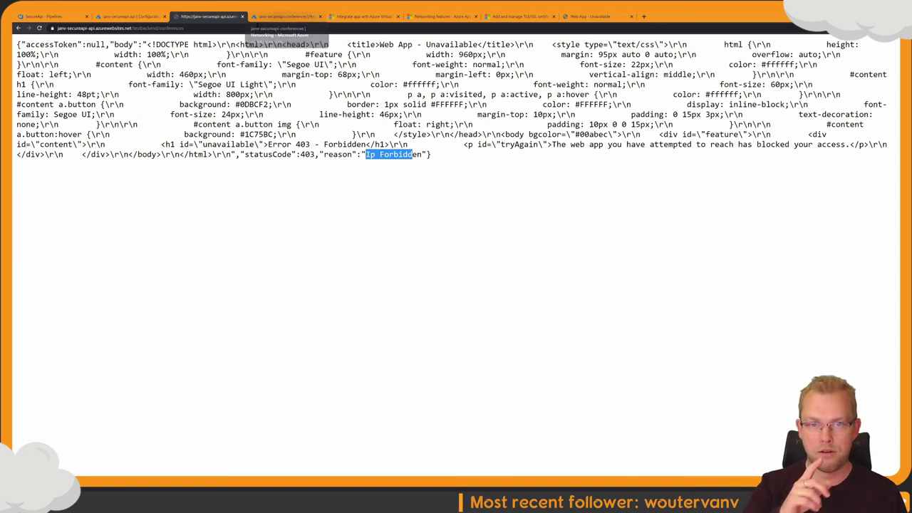
Step: Open the Networking settings of the janv-secureapi-api App Service in the Azure portal
left_click(123, 17)
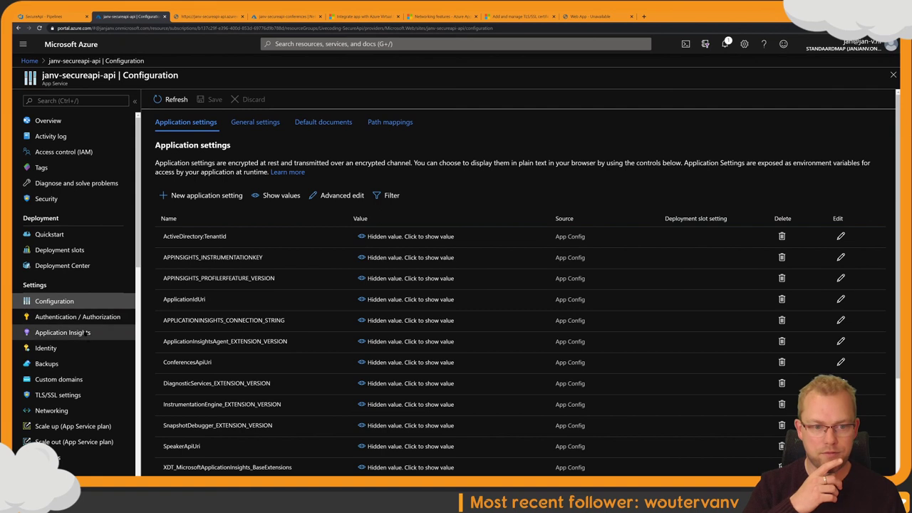
left_click(64, 410)
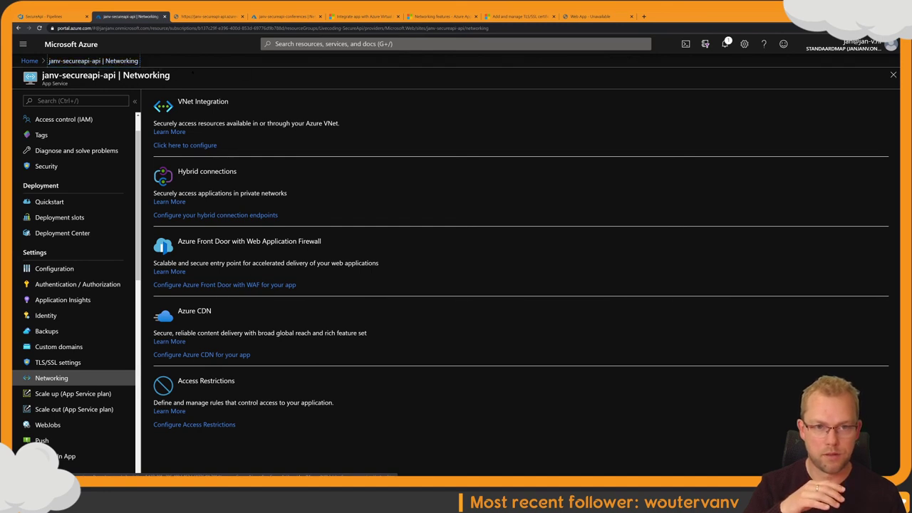
Step: Switch to Visual Studio, stop the debugging session around the InvokeConferencesService code, and return to the Azure portal in Chrome
key("alt+Tab")
key("Tab")
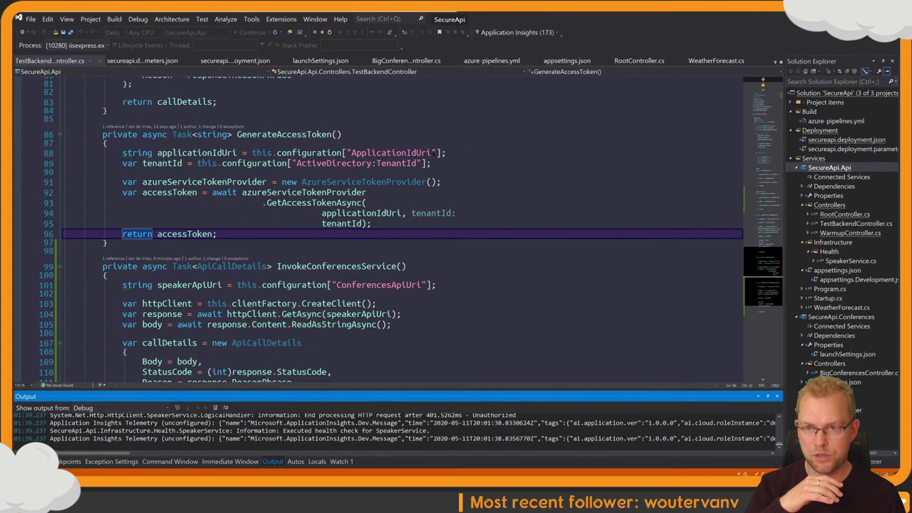
left_click(299, 250)
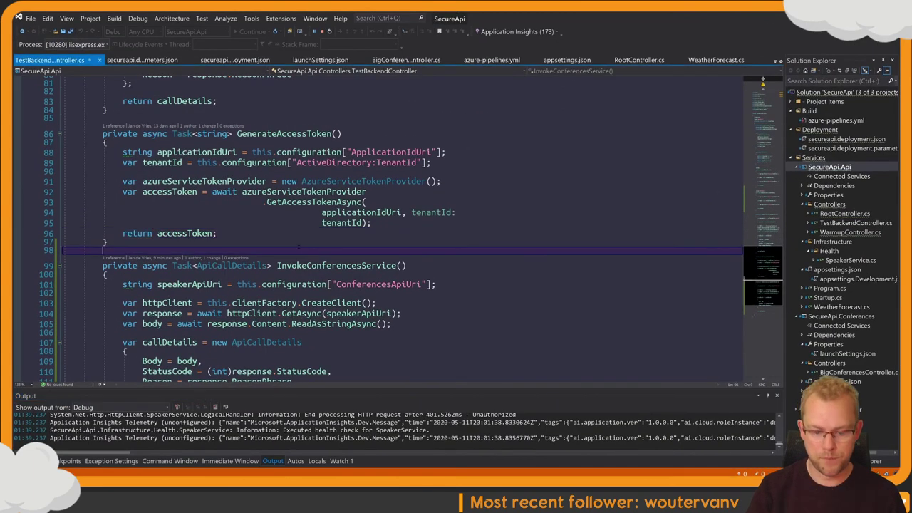
key("shift+F5")
left_click_drag(74, 257, 348, 305)
key("super+Tab")
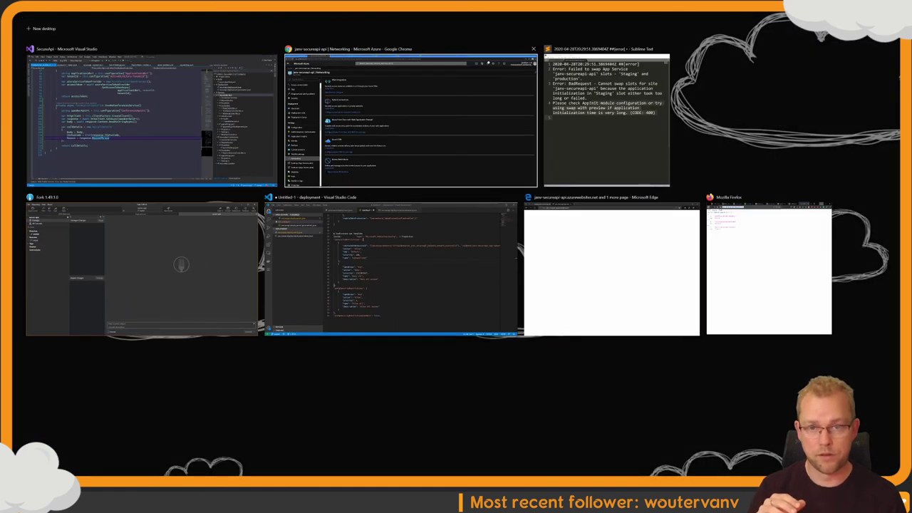
left_click(324, 162)
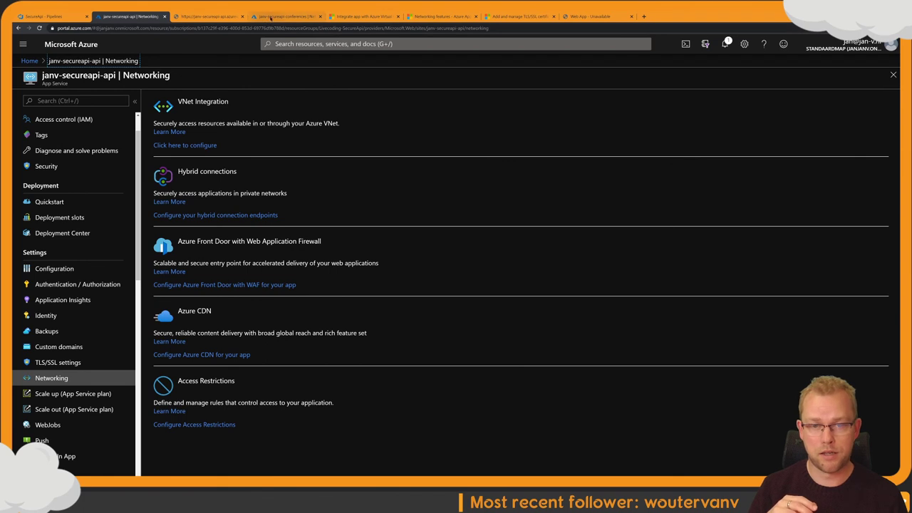
Step: Add VNet integration to janv-secureapi-api using janv-secureapi-backend-network (West Europe) and its existing subnet janv-secureapi-app-subnet, and refresh the configuration
left_click(270, 17)
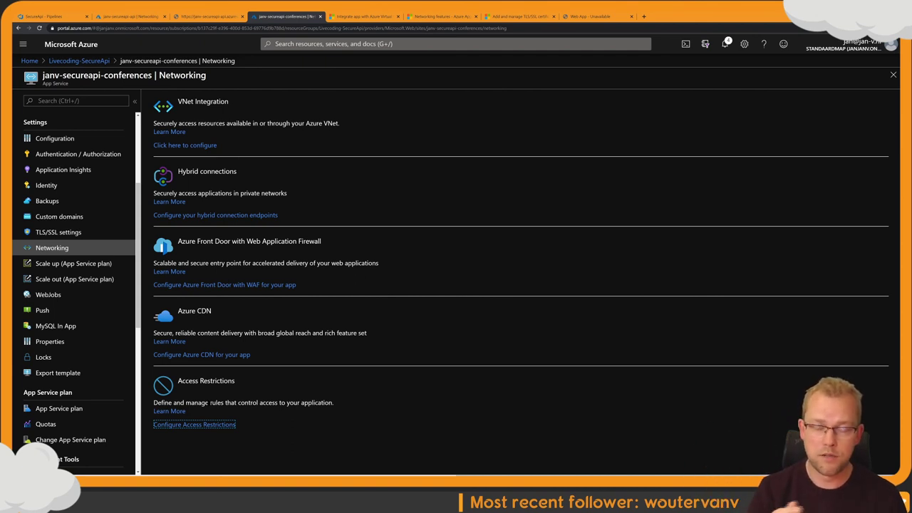
key("ctrl+2")
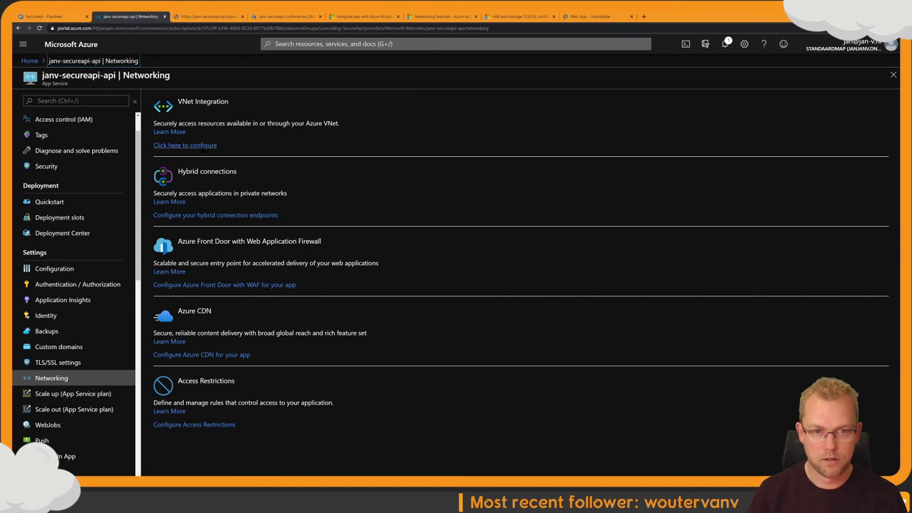
left_click(204, 146)
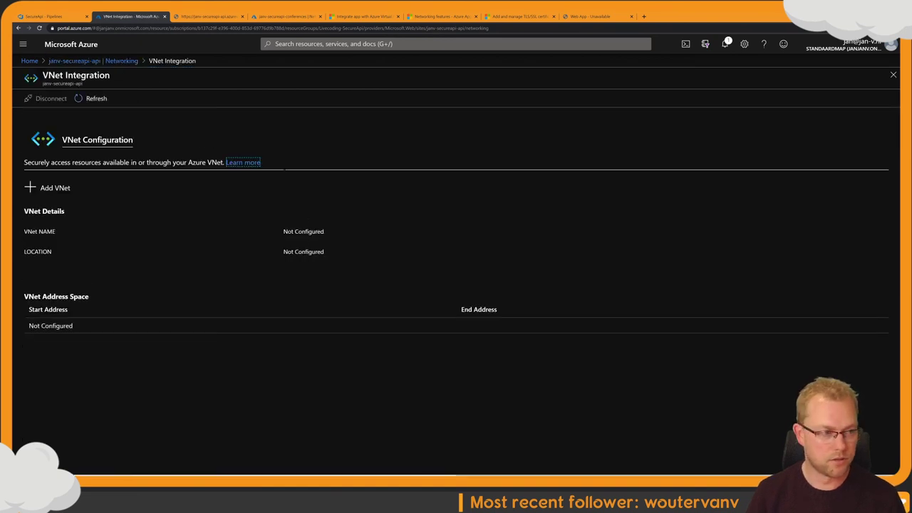
left_click(65, 188)
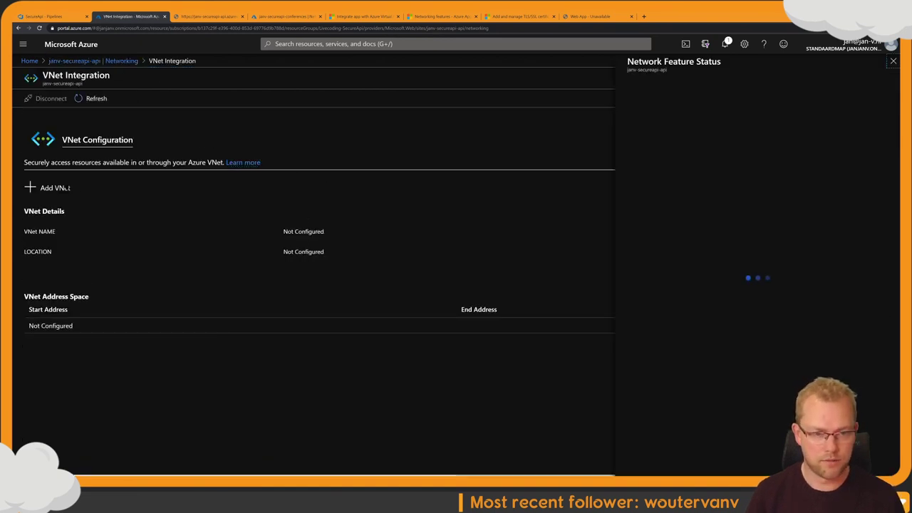
left_click(674, 121)
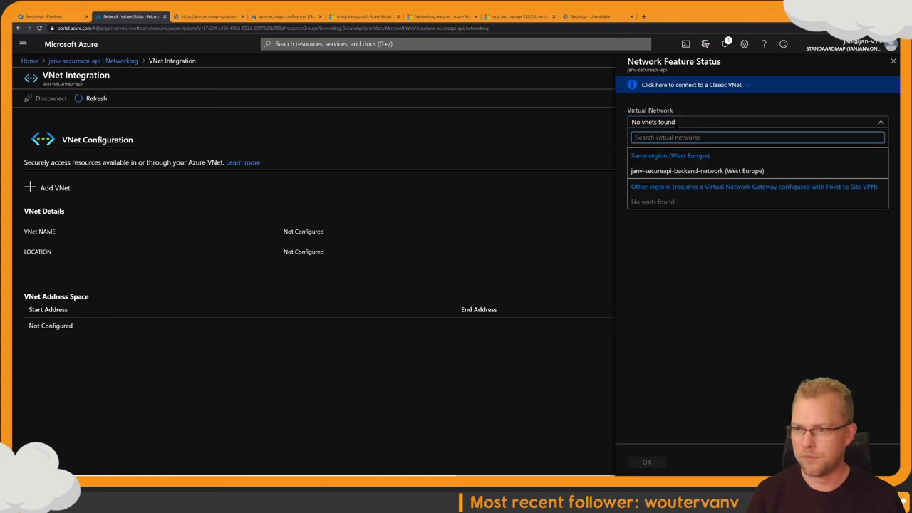
left_click(679, 175)
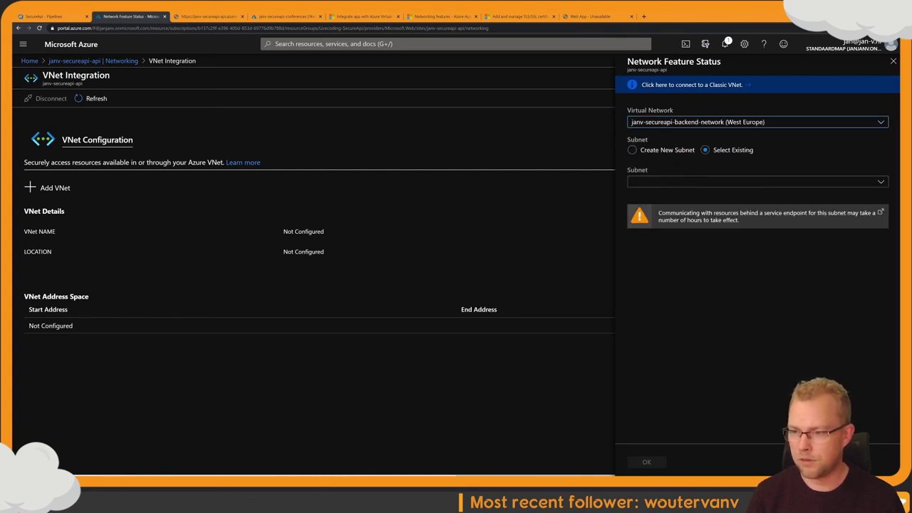
left_click(715, 184)
left_click(695, 227)
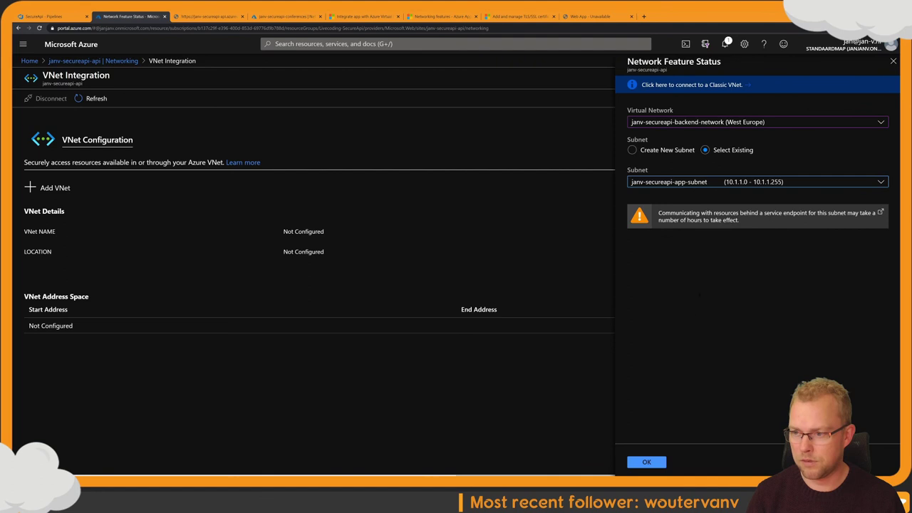
left_click(646, 462)
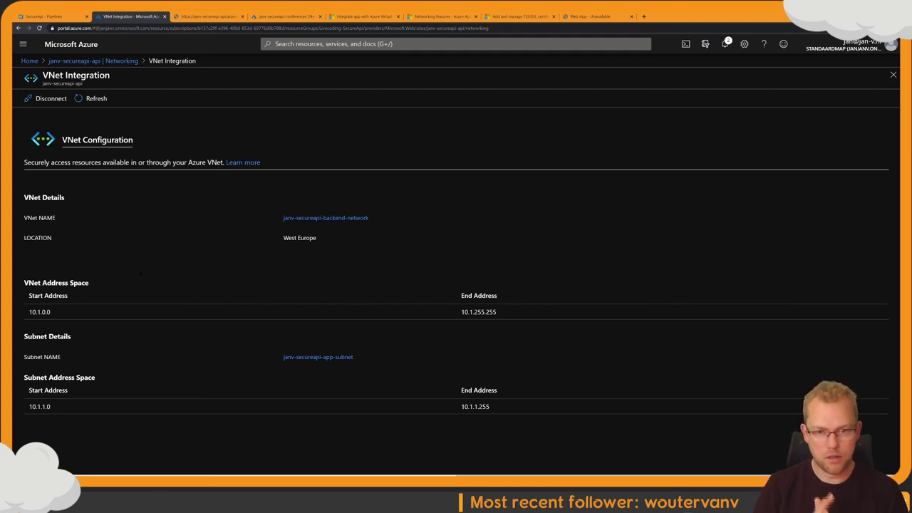
left_click(92, 98)
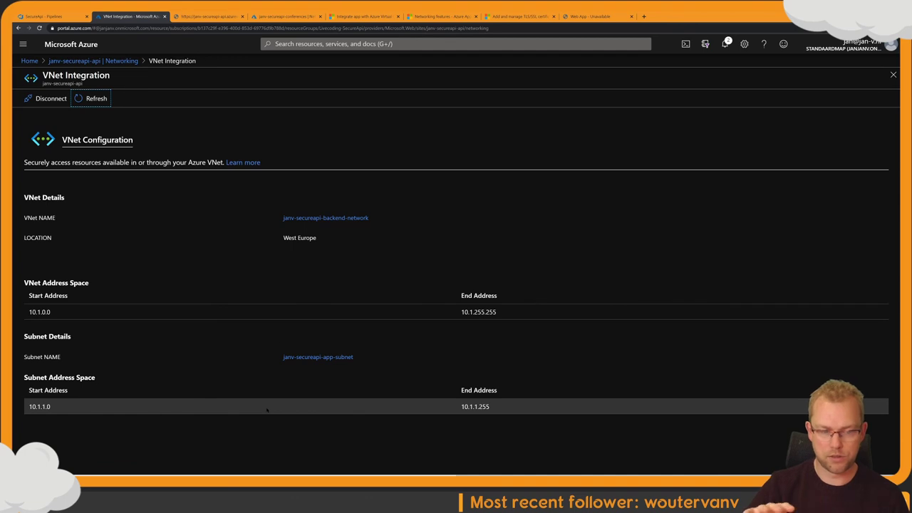
Step: Reload the testbackend/conferences endpoint and examine the error details in its response
left_click(208, 17)
left_click(228, 231)
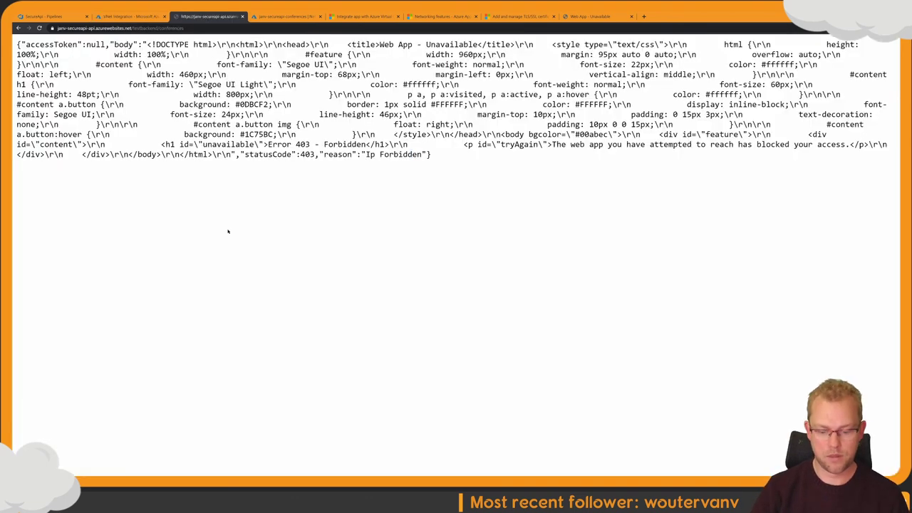
key("F5")
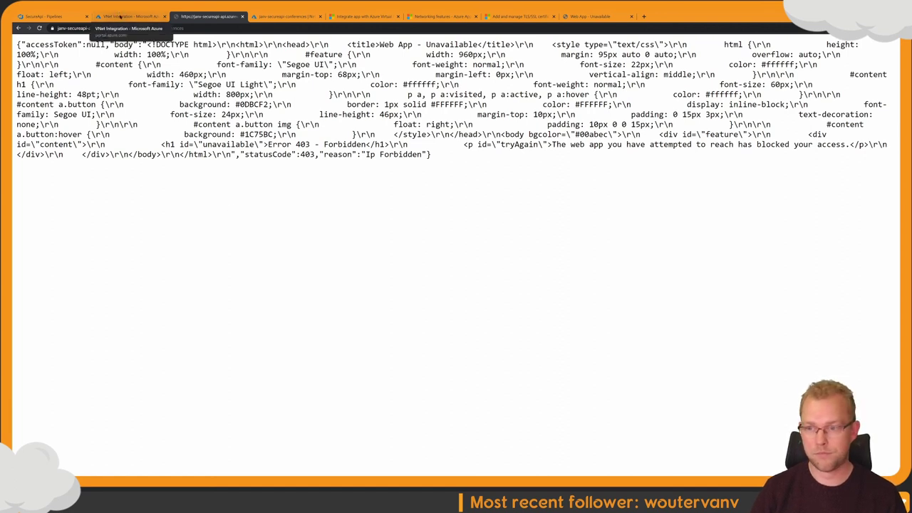
left_click_drag(538, 134, 684, 163)
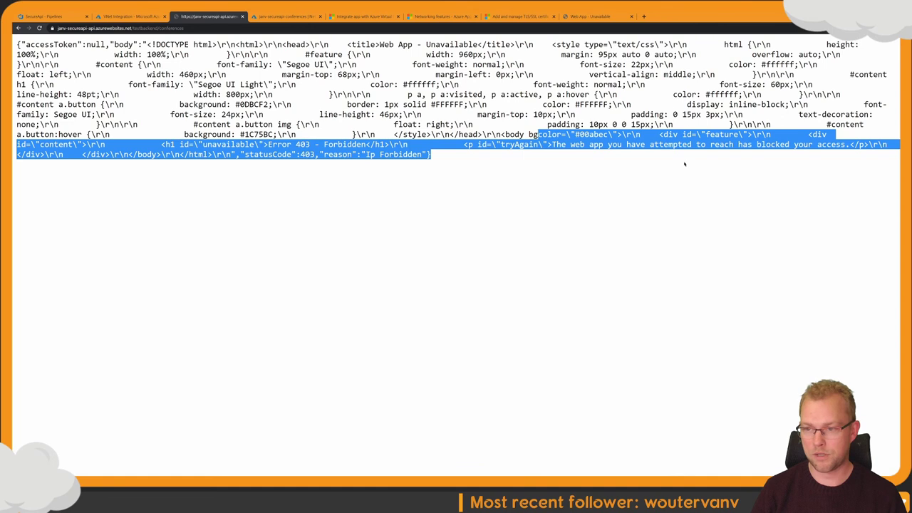
left_click(661, 165)
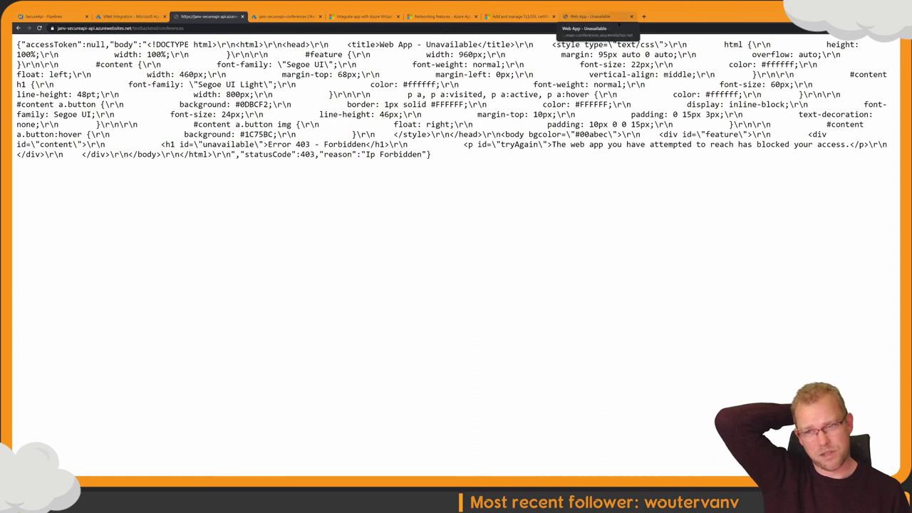
Step: Review the access restriction rules of the janv-secureapi-conferences App Service and close them without changes
left_click(260, 19)
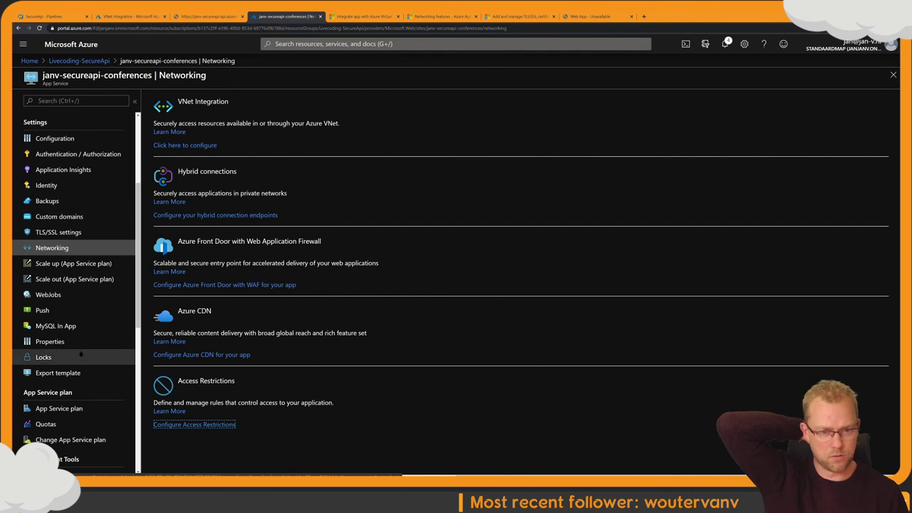
scroll(71, 288, "up", 5)
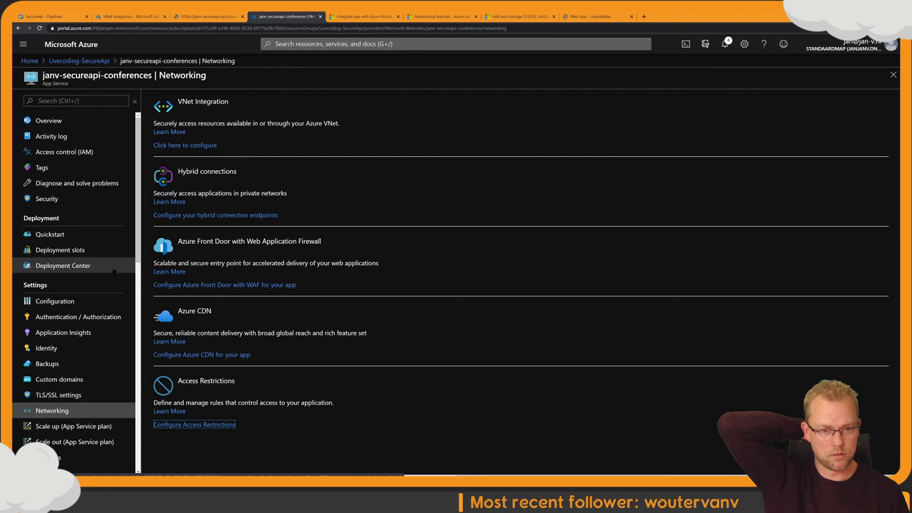
scroll(107, 277, "down", 4)
scroll(106, 279, "down", 10)
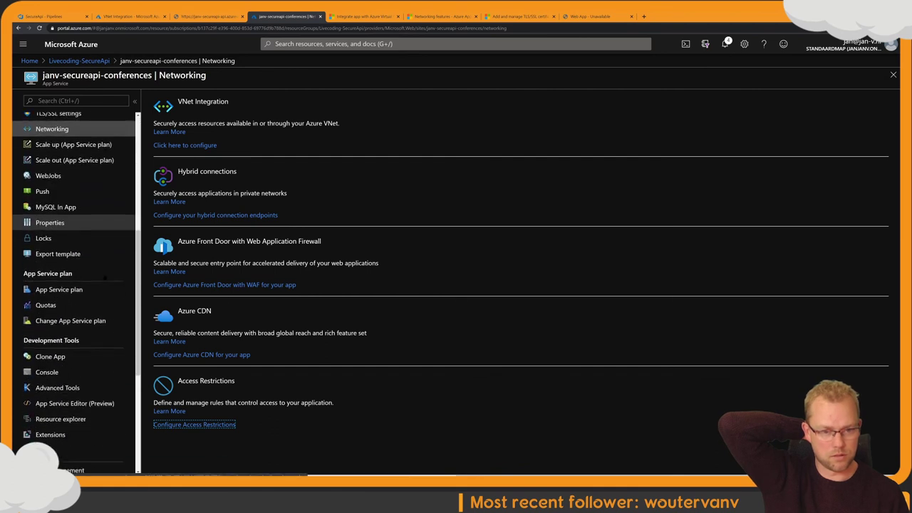
scroll(104, 278, "down", 2)
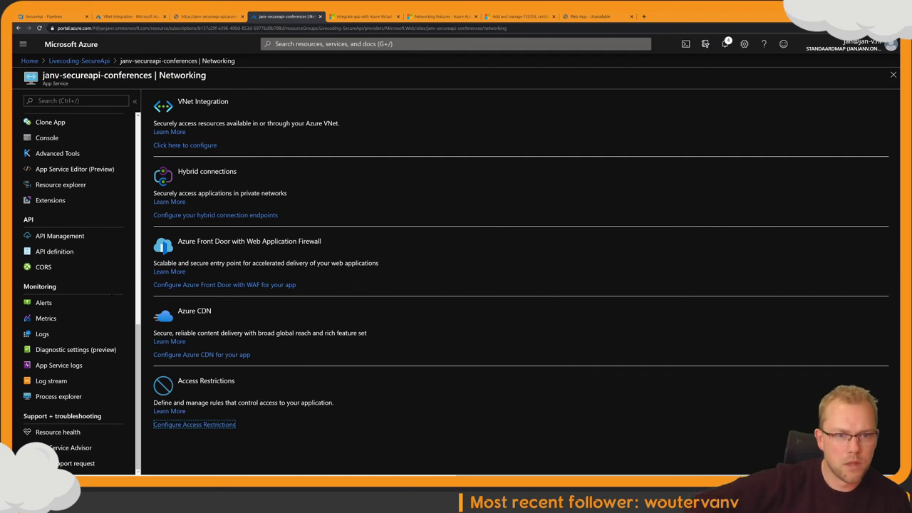
scroll(78, 300, "up", 1)
scroll(115, 269, "up", 2)
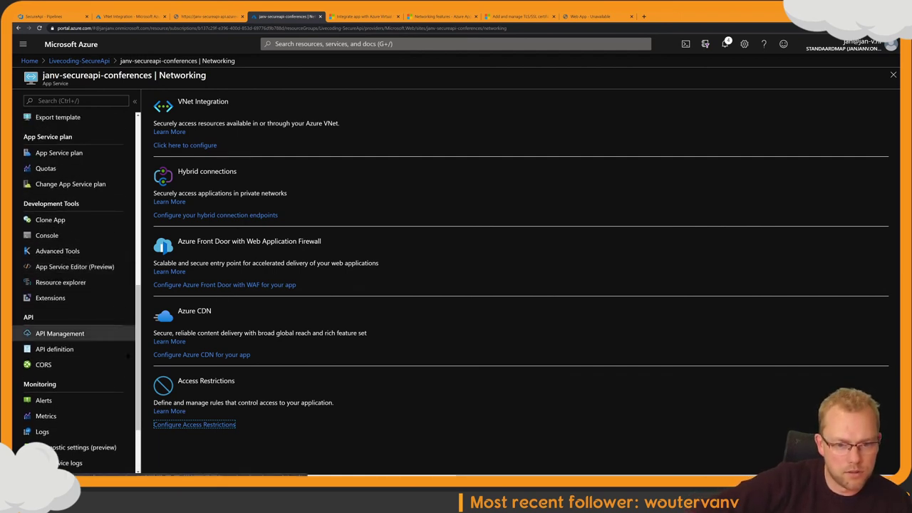
left_click(194, 424)
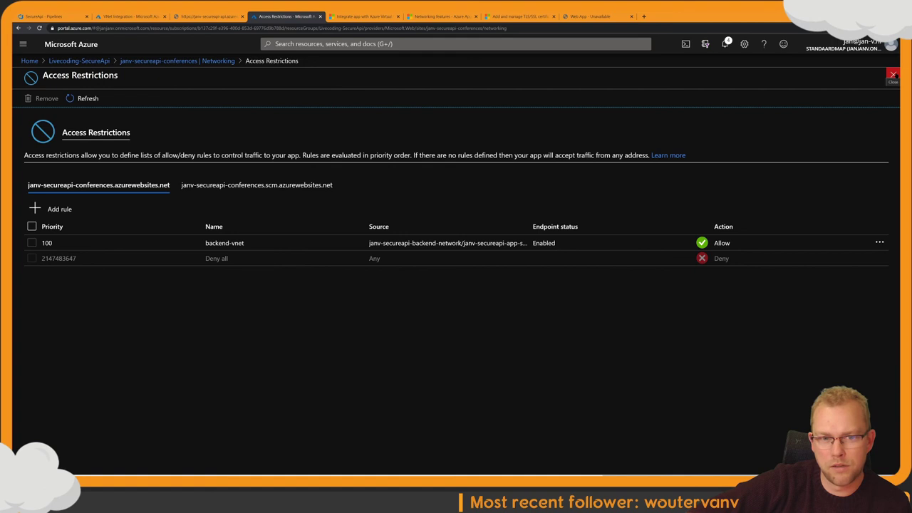
left_click_drag(354, 154, 512, 154)
left_click(513, 155)
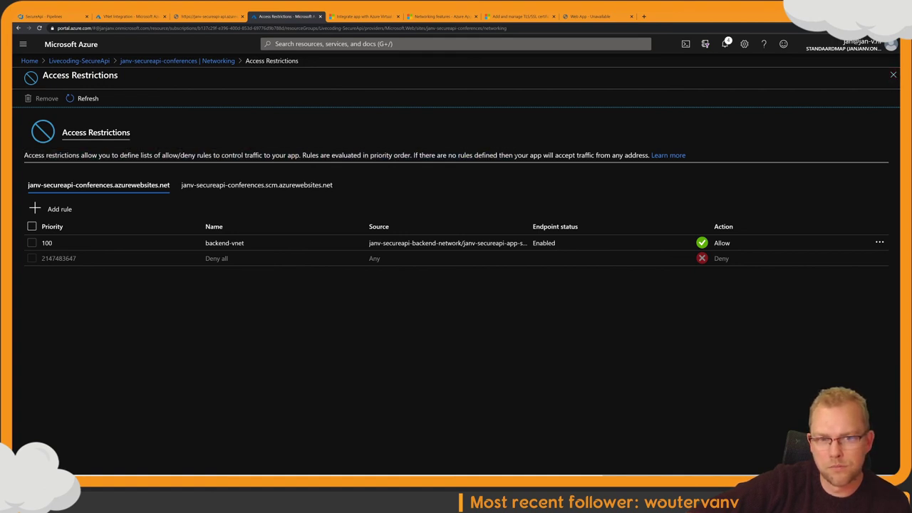
left_click(893, 75)
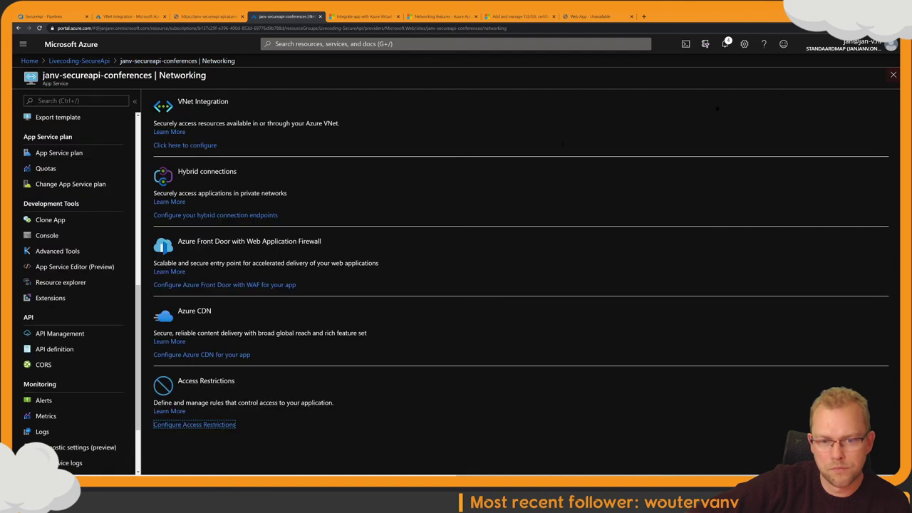
left_click(207, 15)
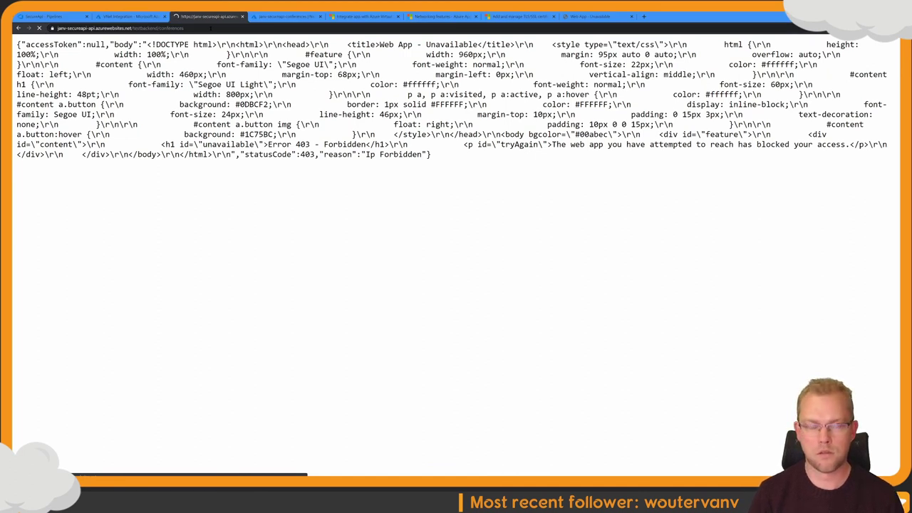
key("super+Tab")
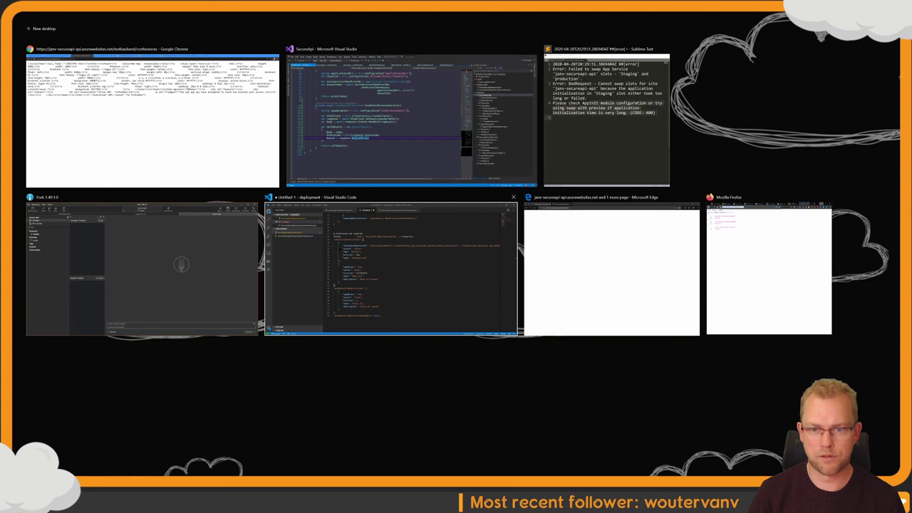
left_click(647, 205)
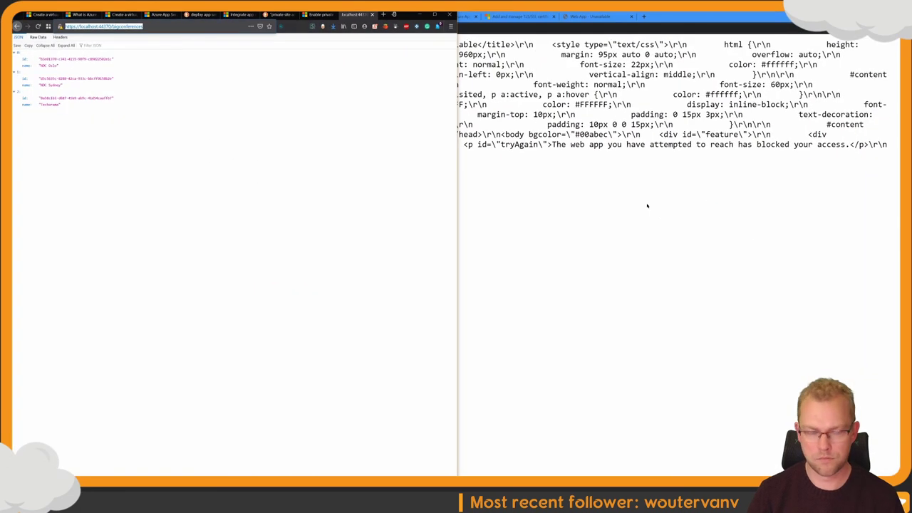
key("ctrl+t")
type("https://jamv-secureapi-api.azurewebsites.net/bmbackend/conferences")
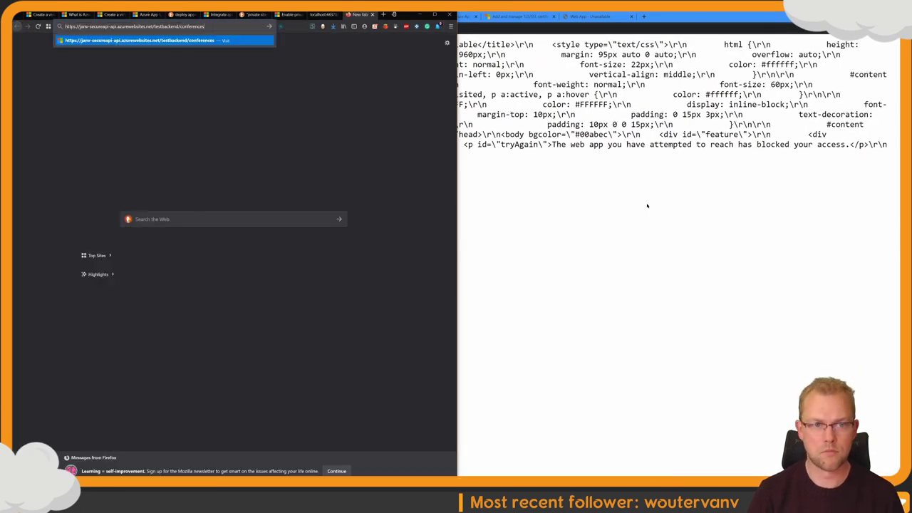
key("Return")
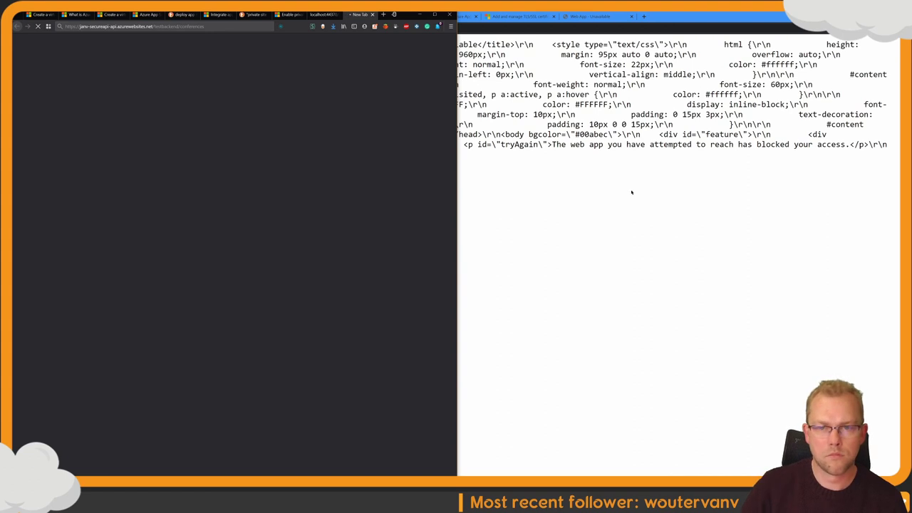